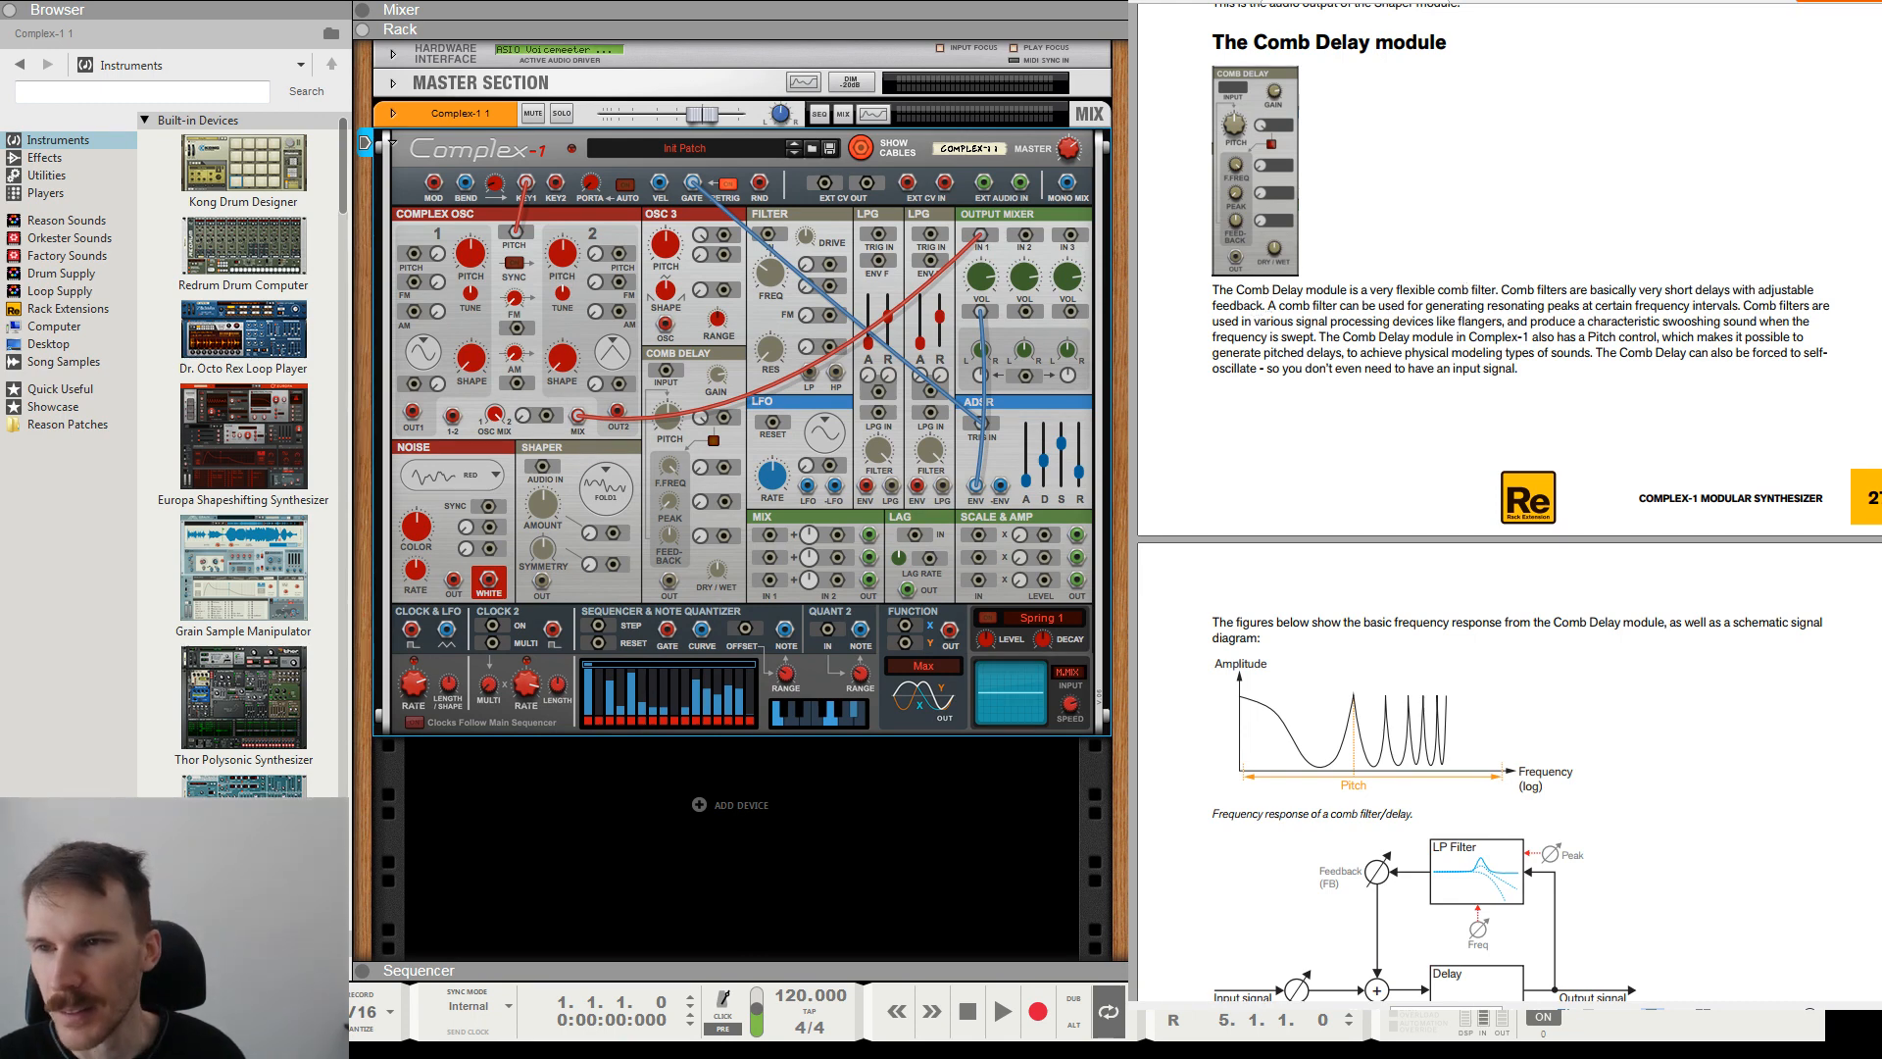
# Add the Double Dry/Wet utility to the rack below the Complex-1 and show the rack's rear side.
pyautogui.click(46, 174)
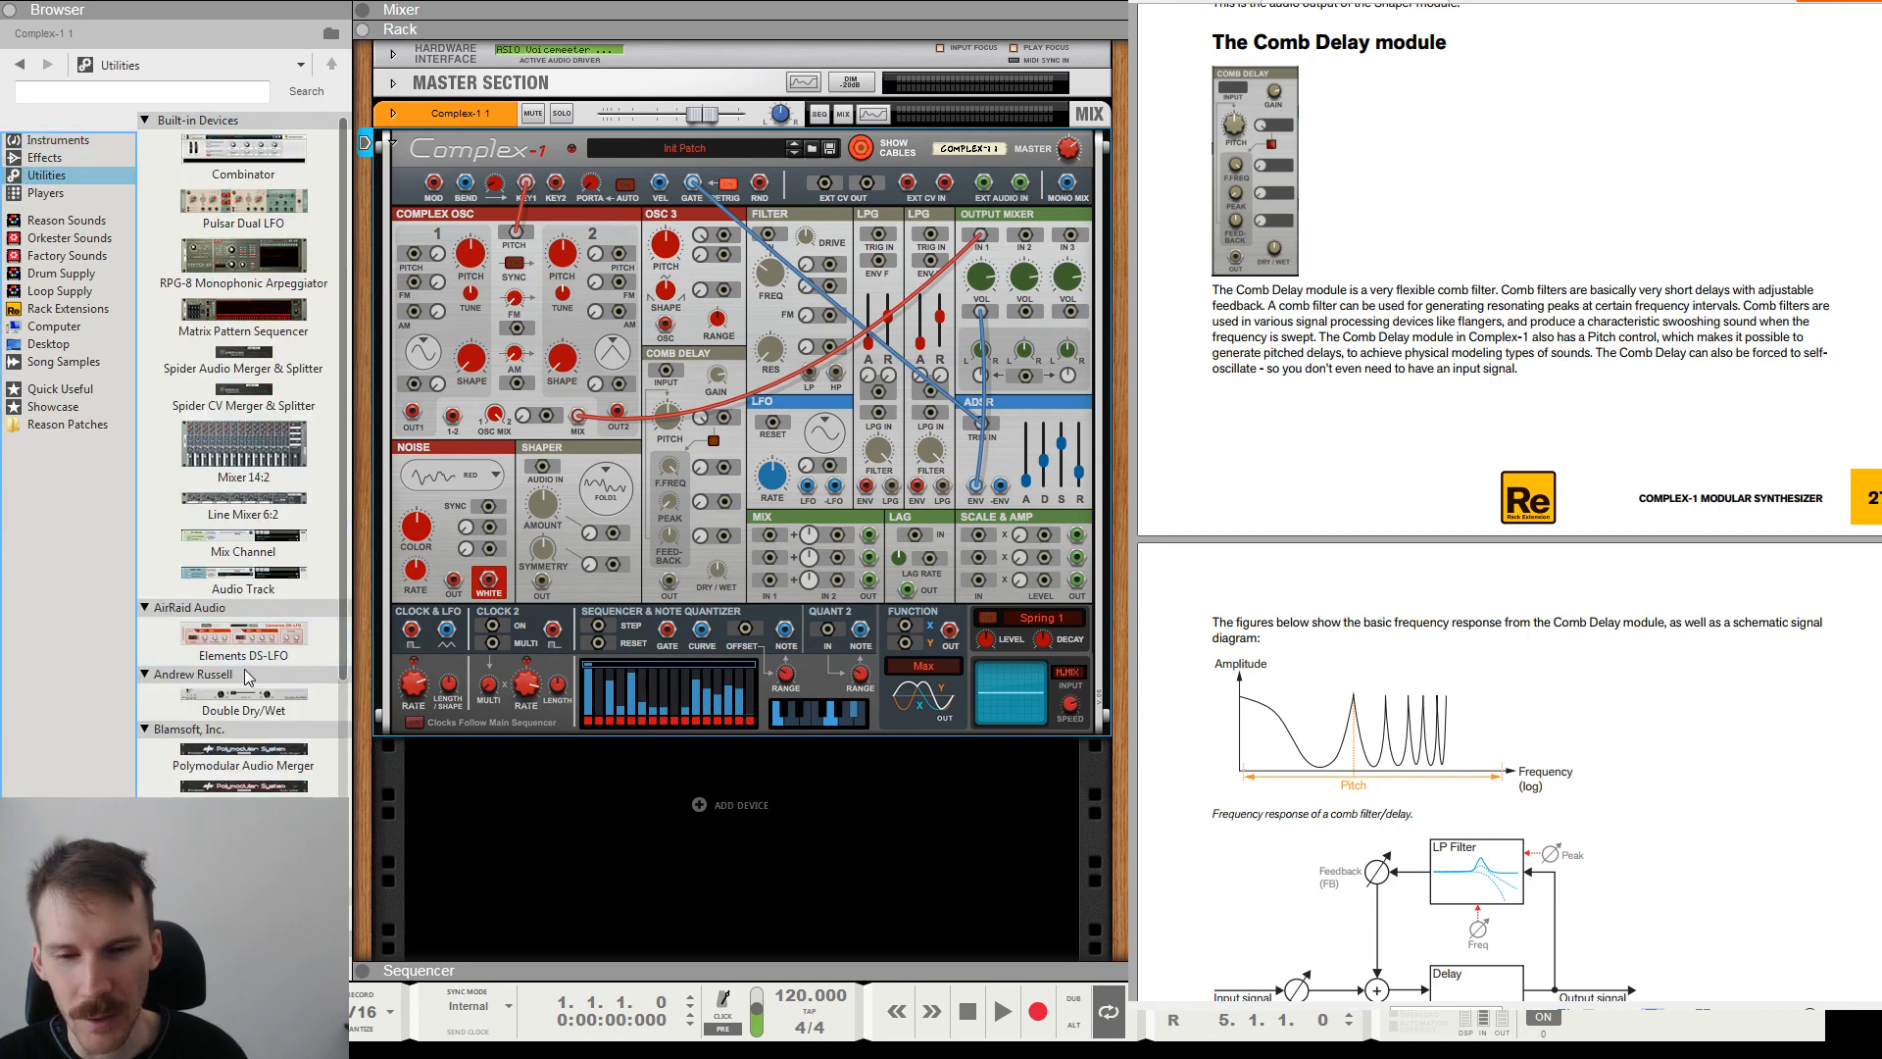
pyautogui.moveTo(244, 694); pyautogui.dragTo(642, 751)
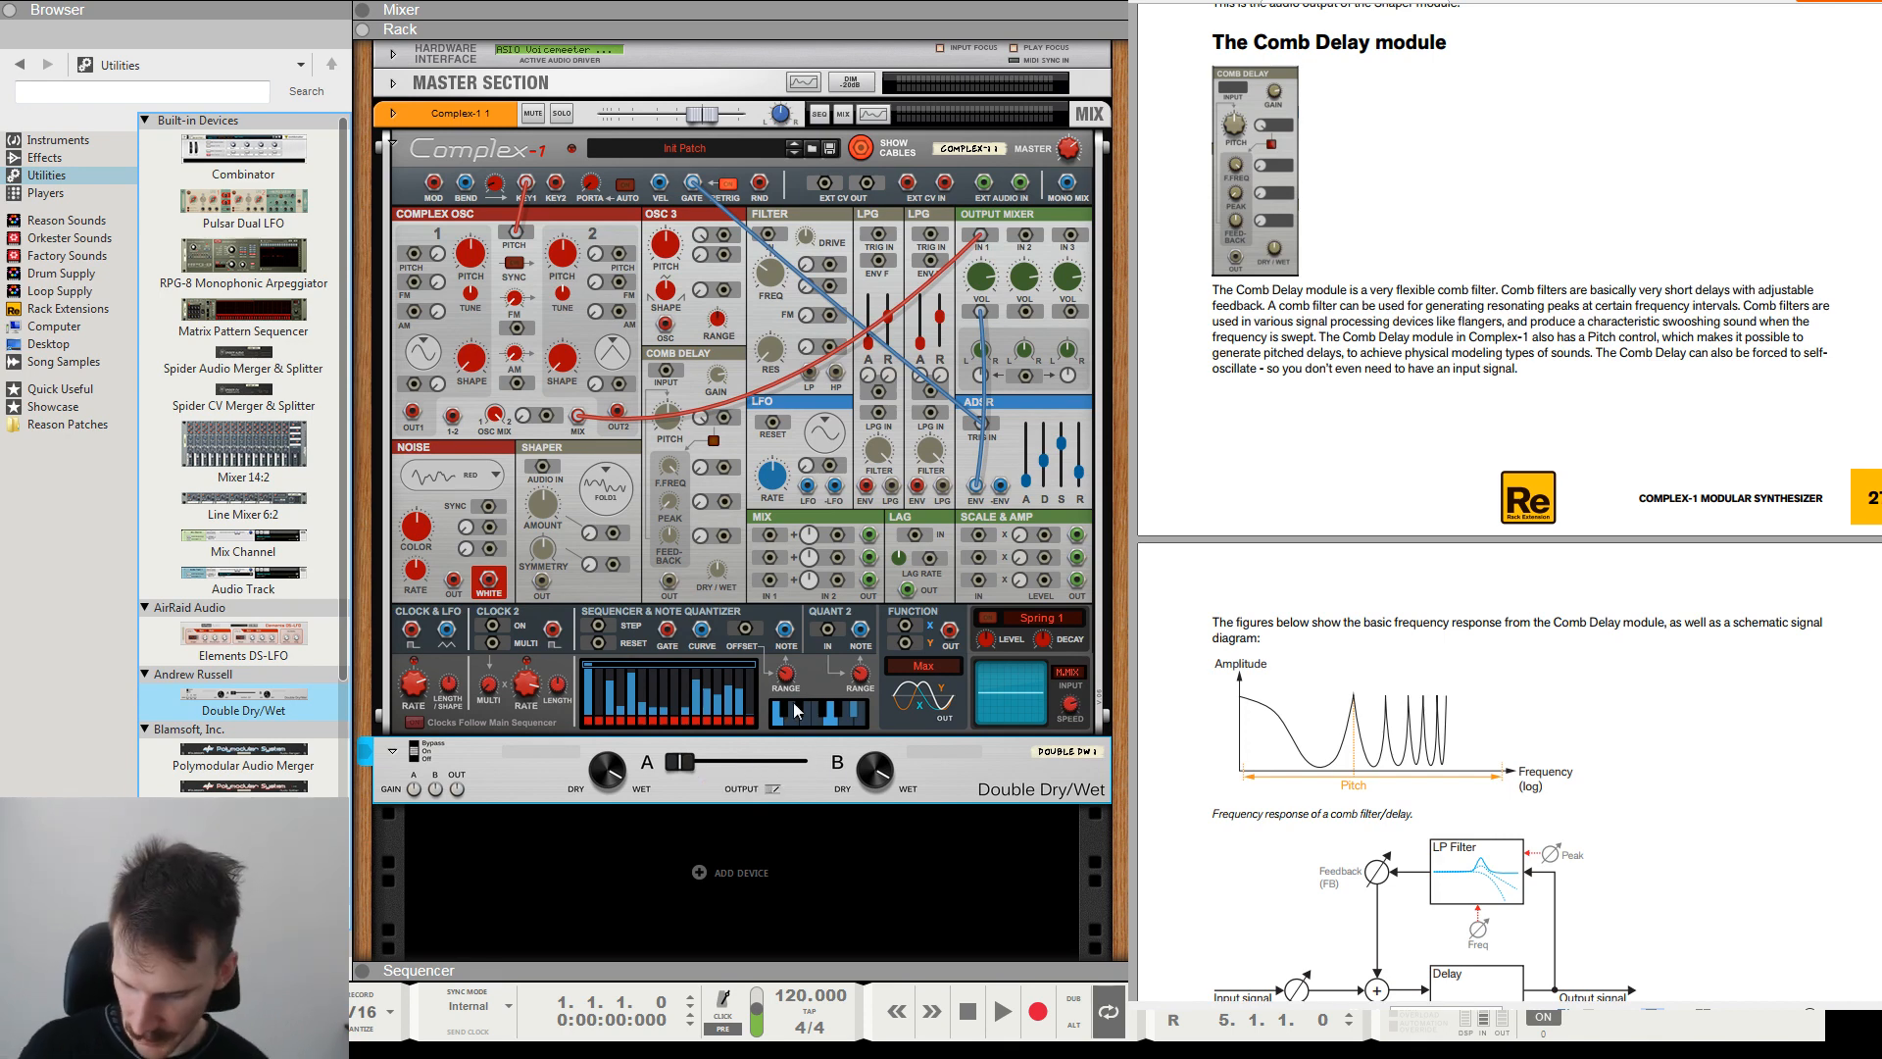
pyautogui.press('Tab')
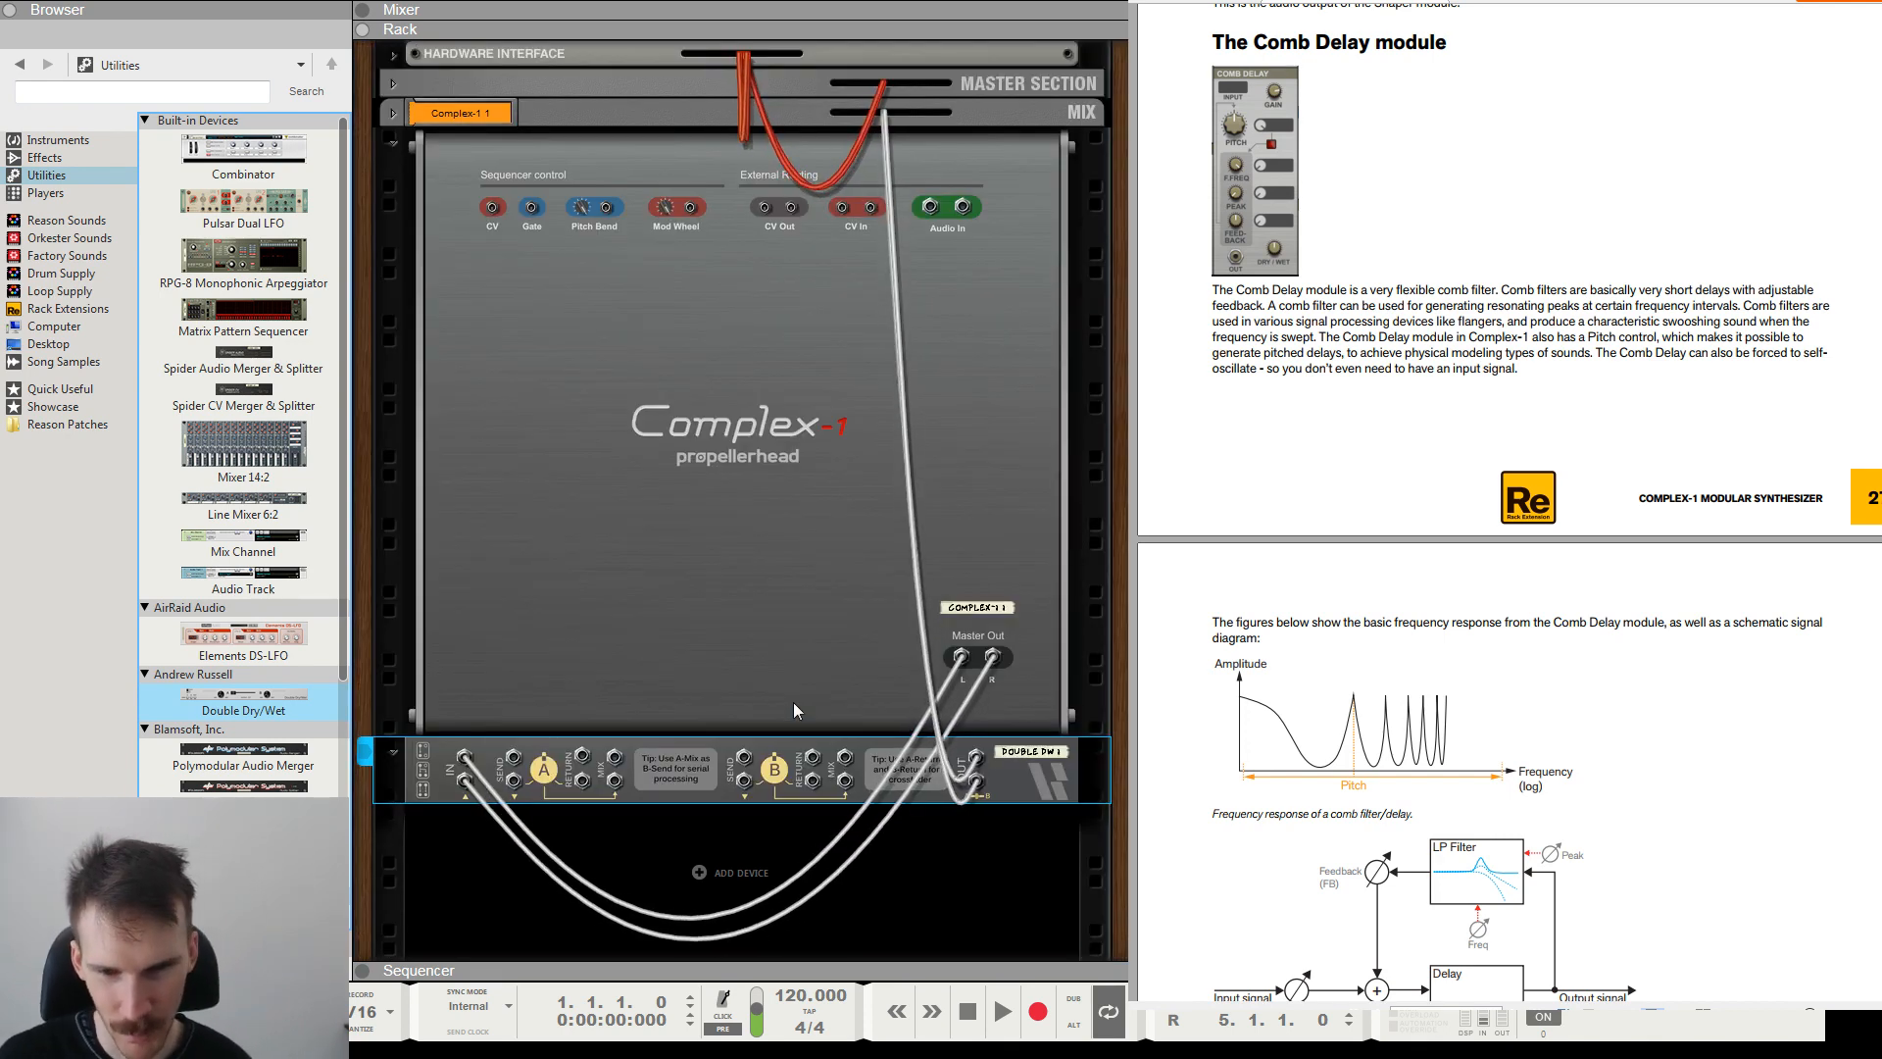
# Patch the Double Dry/Wet's A Send outputs directly into its A Return inputs, and disconnect those cables again.
pyautogui.click(509, 767)
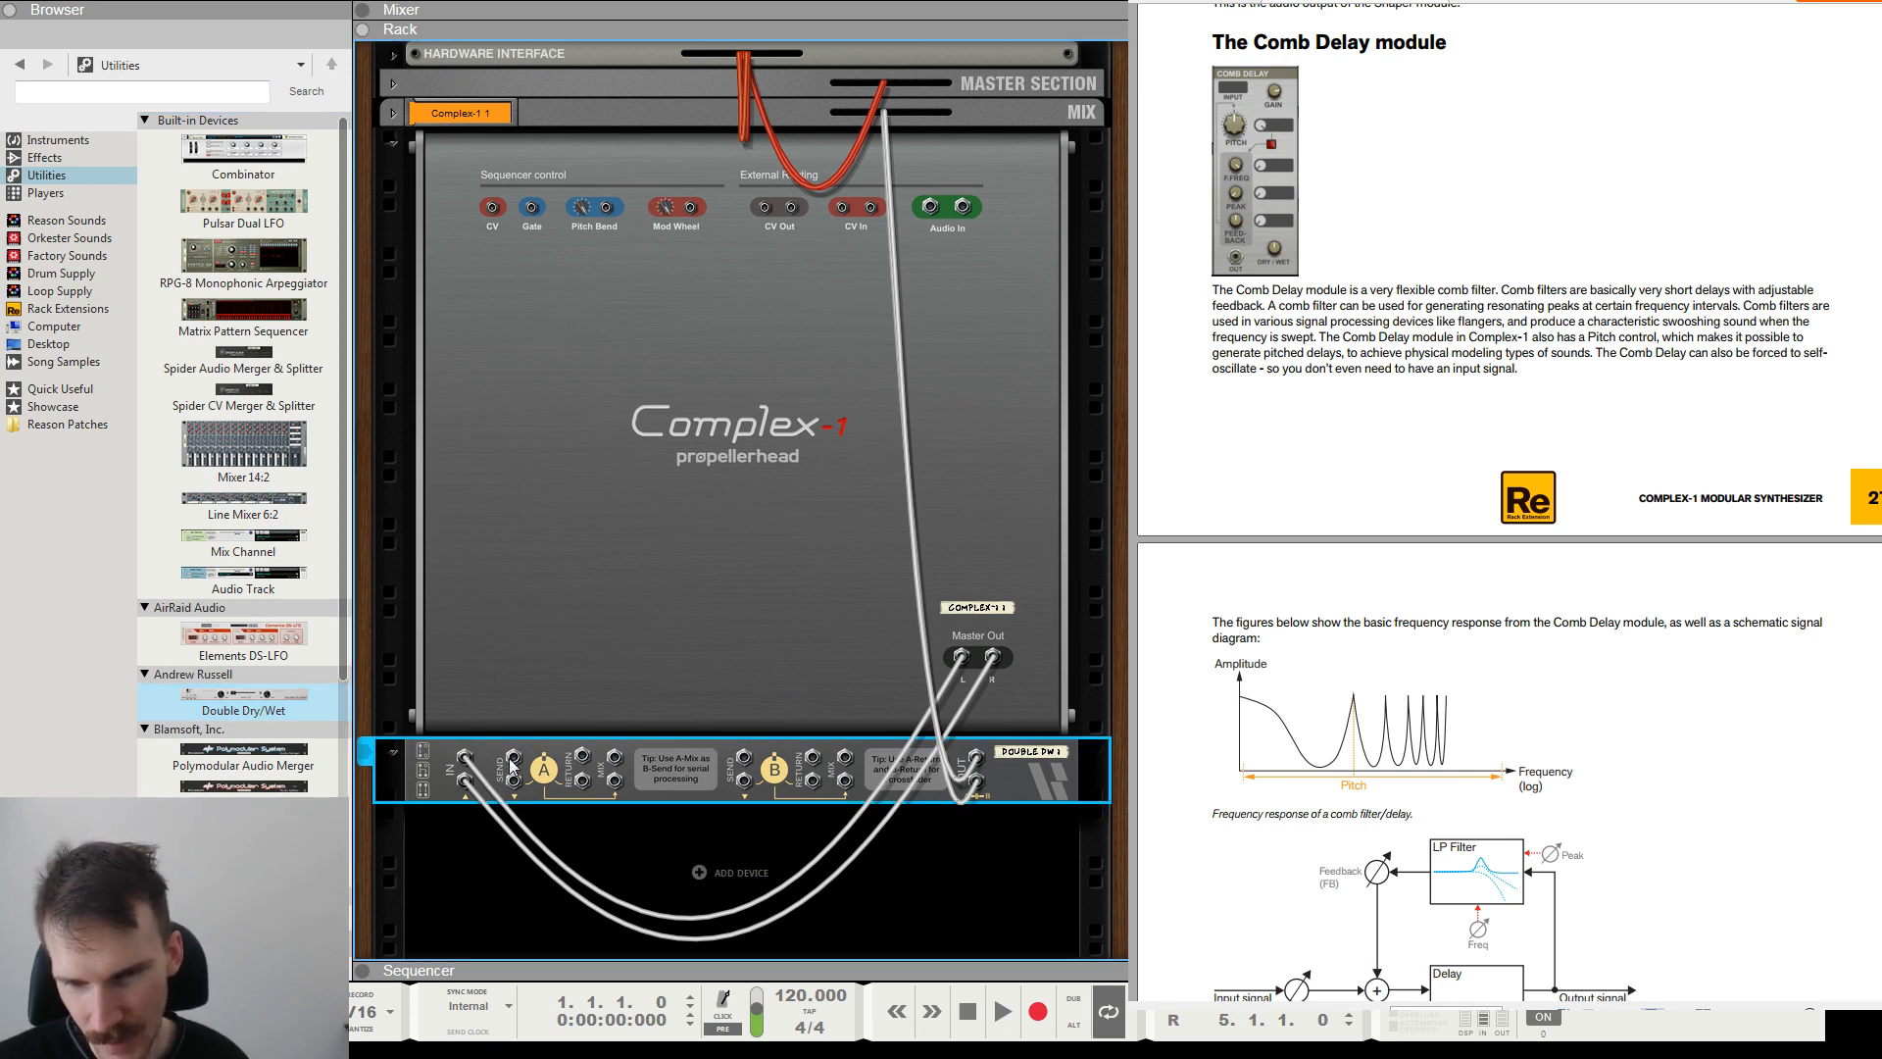
pyautogui.moveTo(510, 768); pyautogui.dragTo(584, 773)
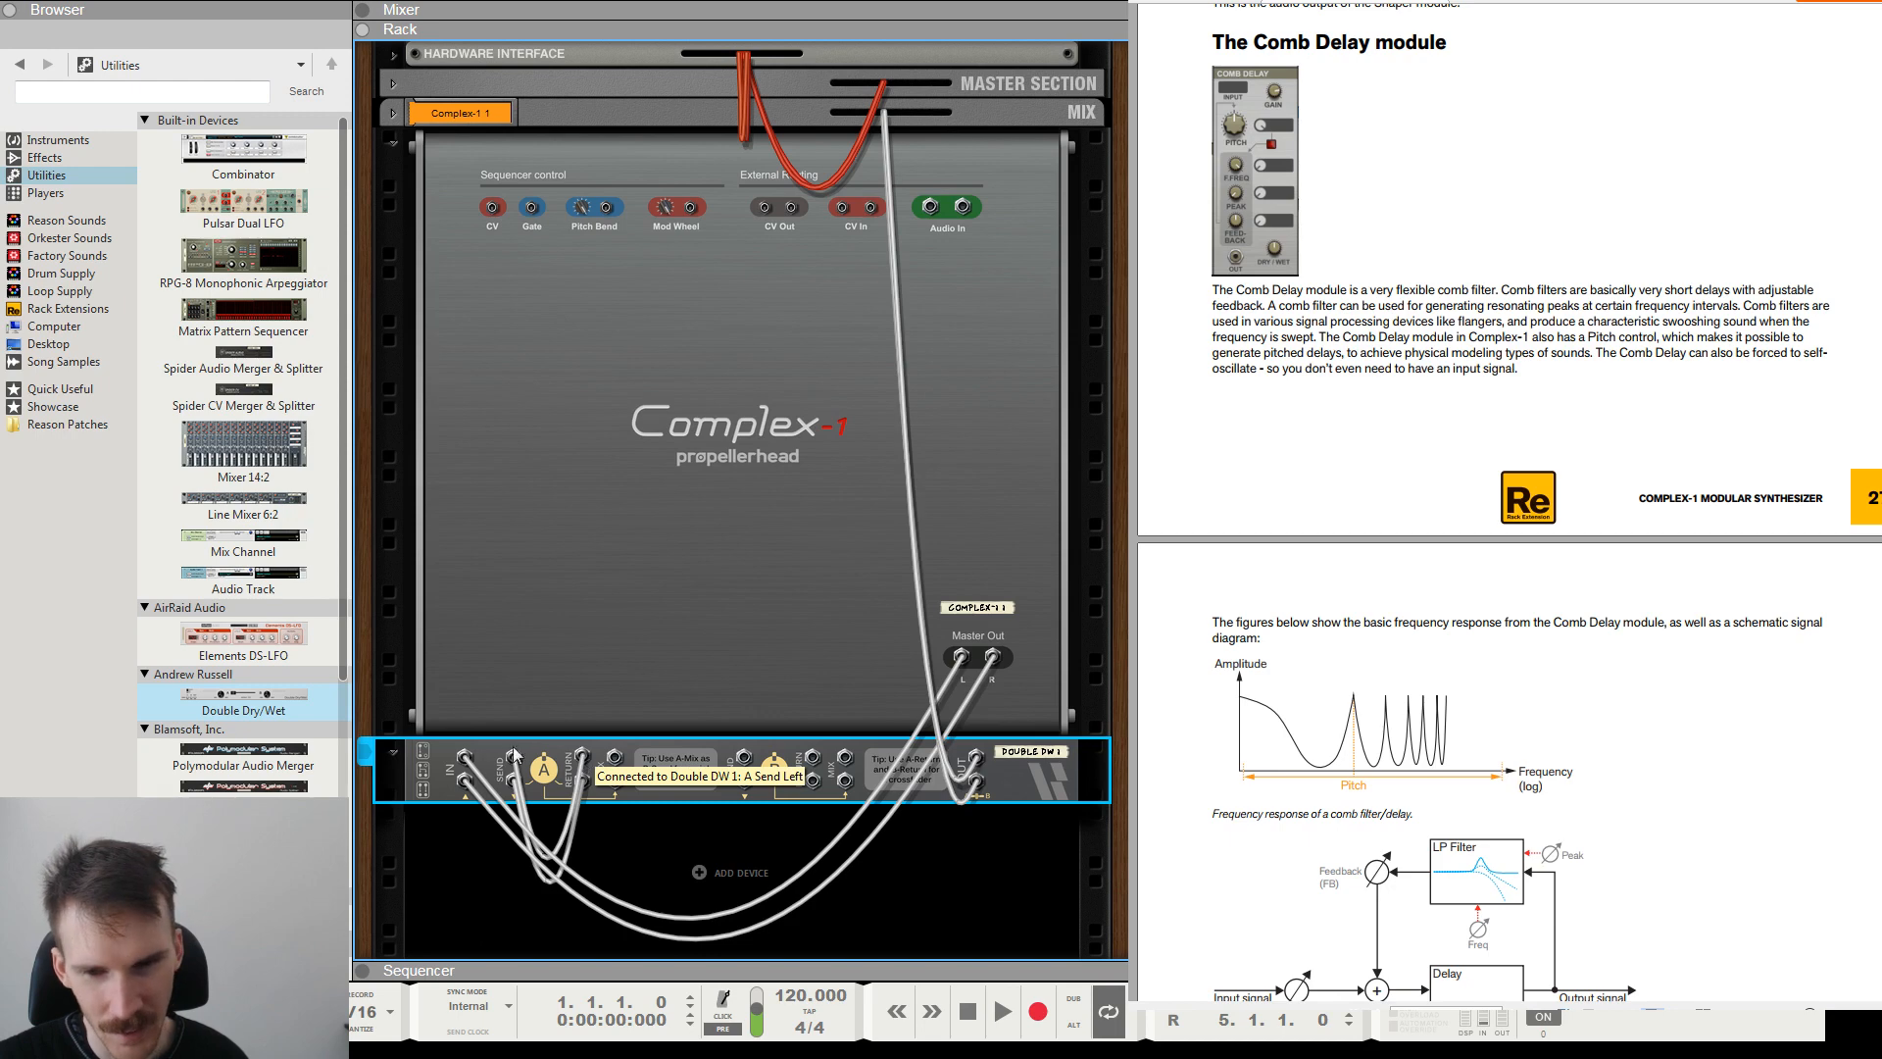
pyautogui.moveTo(579, 756); pyautogui.dragTo(588, 831)
pyautogui.moveTo(514, 759)
pyautogui.mouseDown()
pyautogui.moveTo(582, 759)
pyautogui.moveTo(497, 774)
pyautogui.mouseUp()
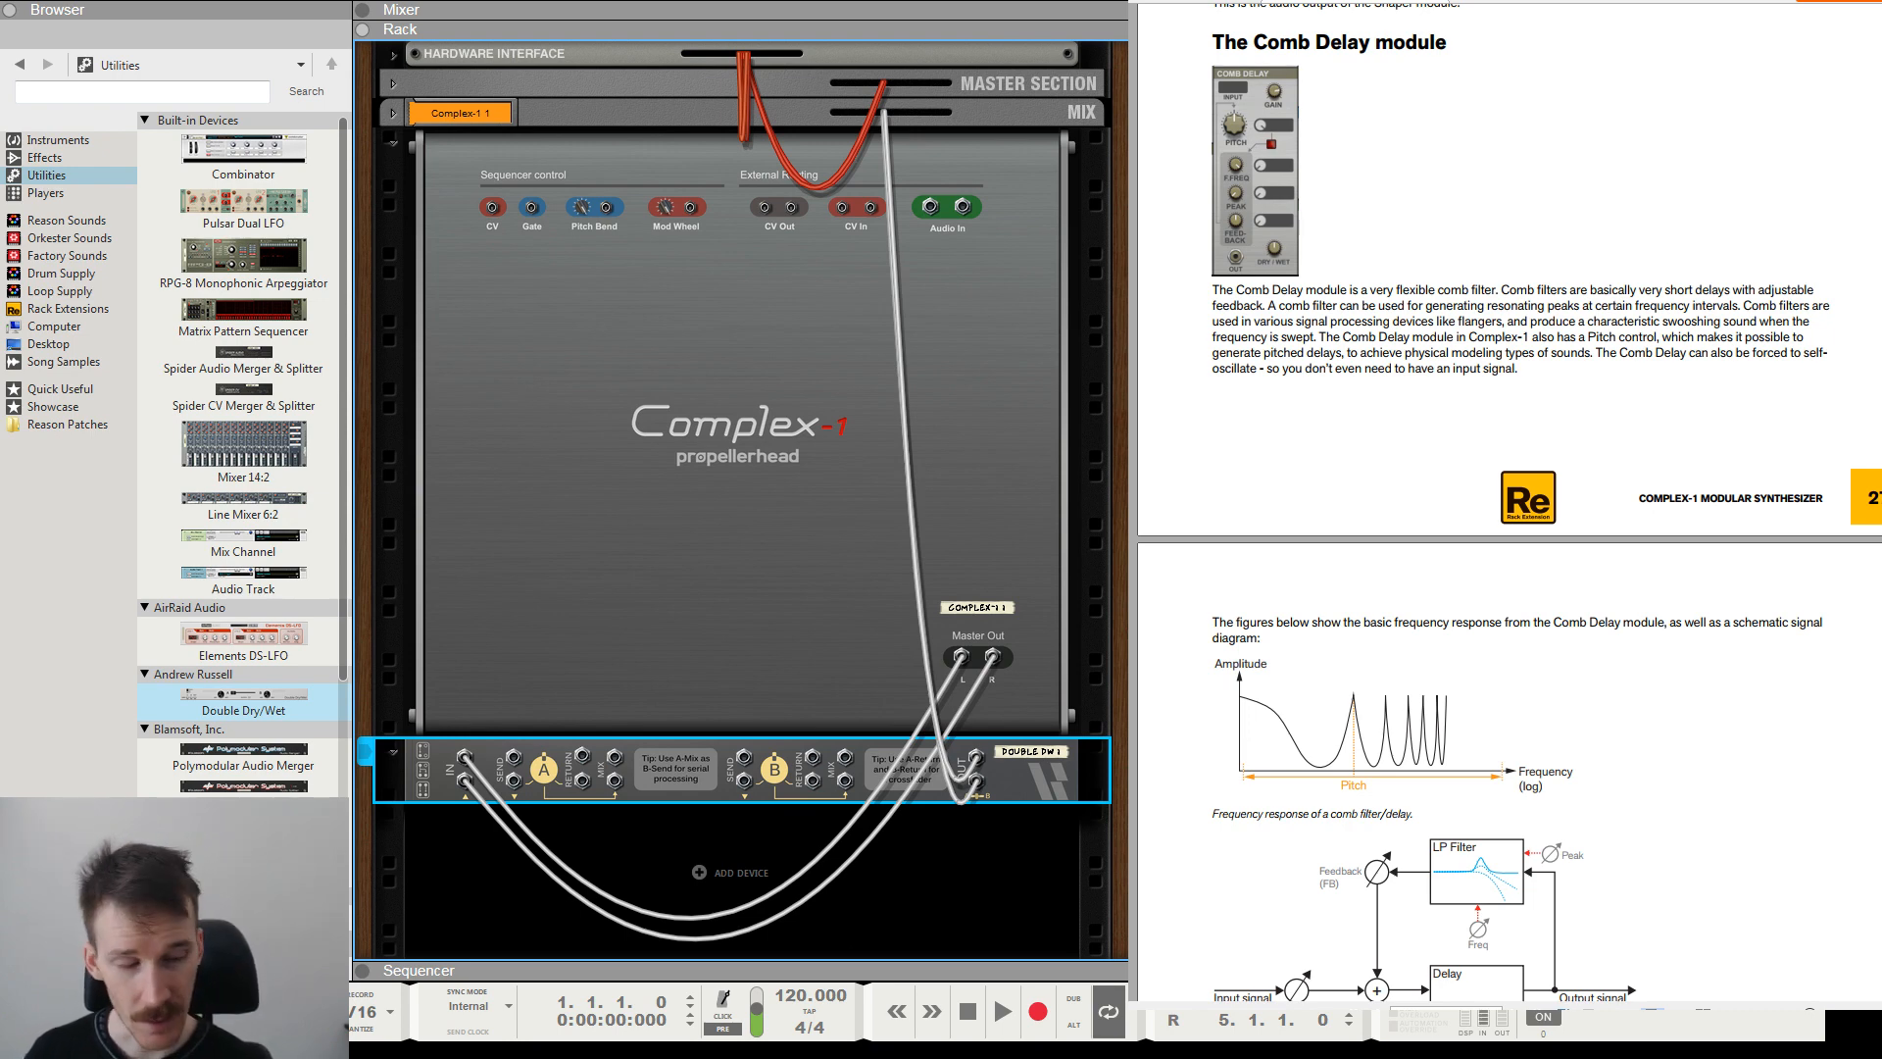
# Return to the rack's front side and delete the Double Dry/Wet device.
pyautogui.press('Tab')
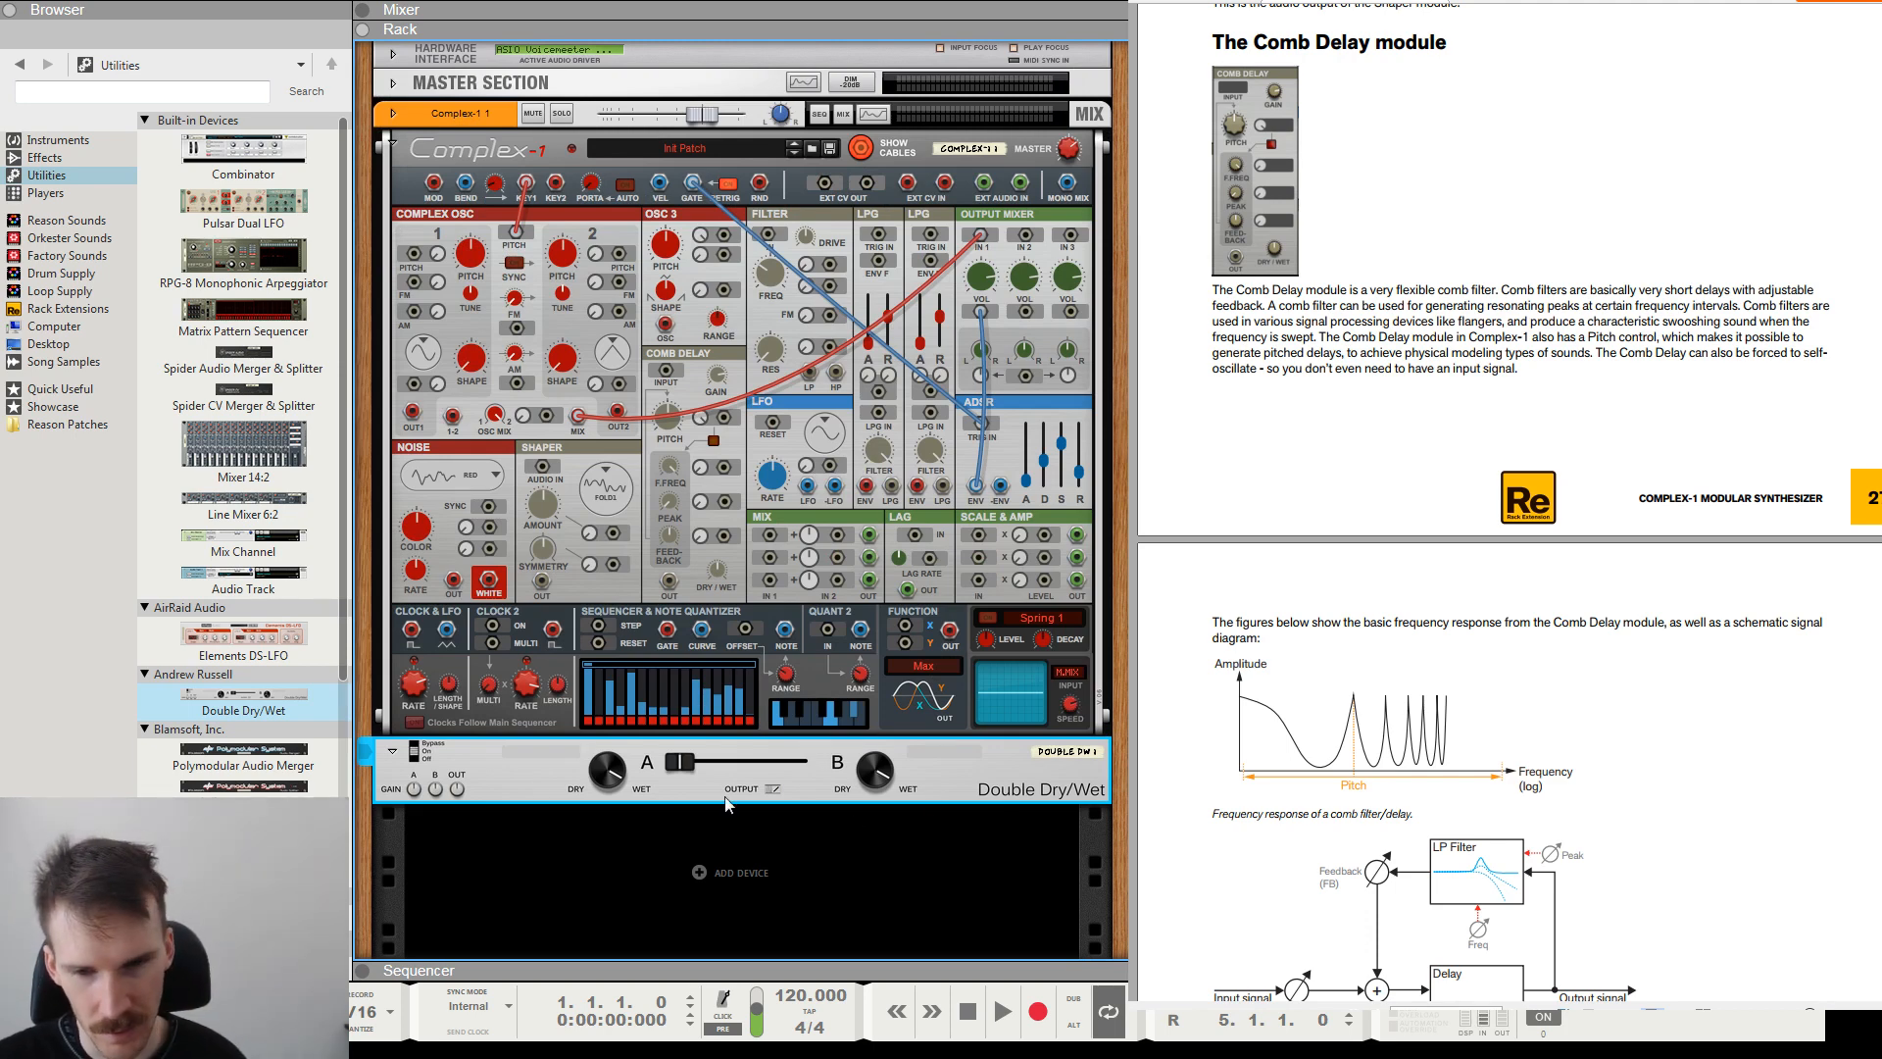
pyautogui.moveTo(691, 767); pyautogui.dragTo(607, 769)
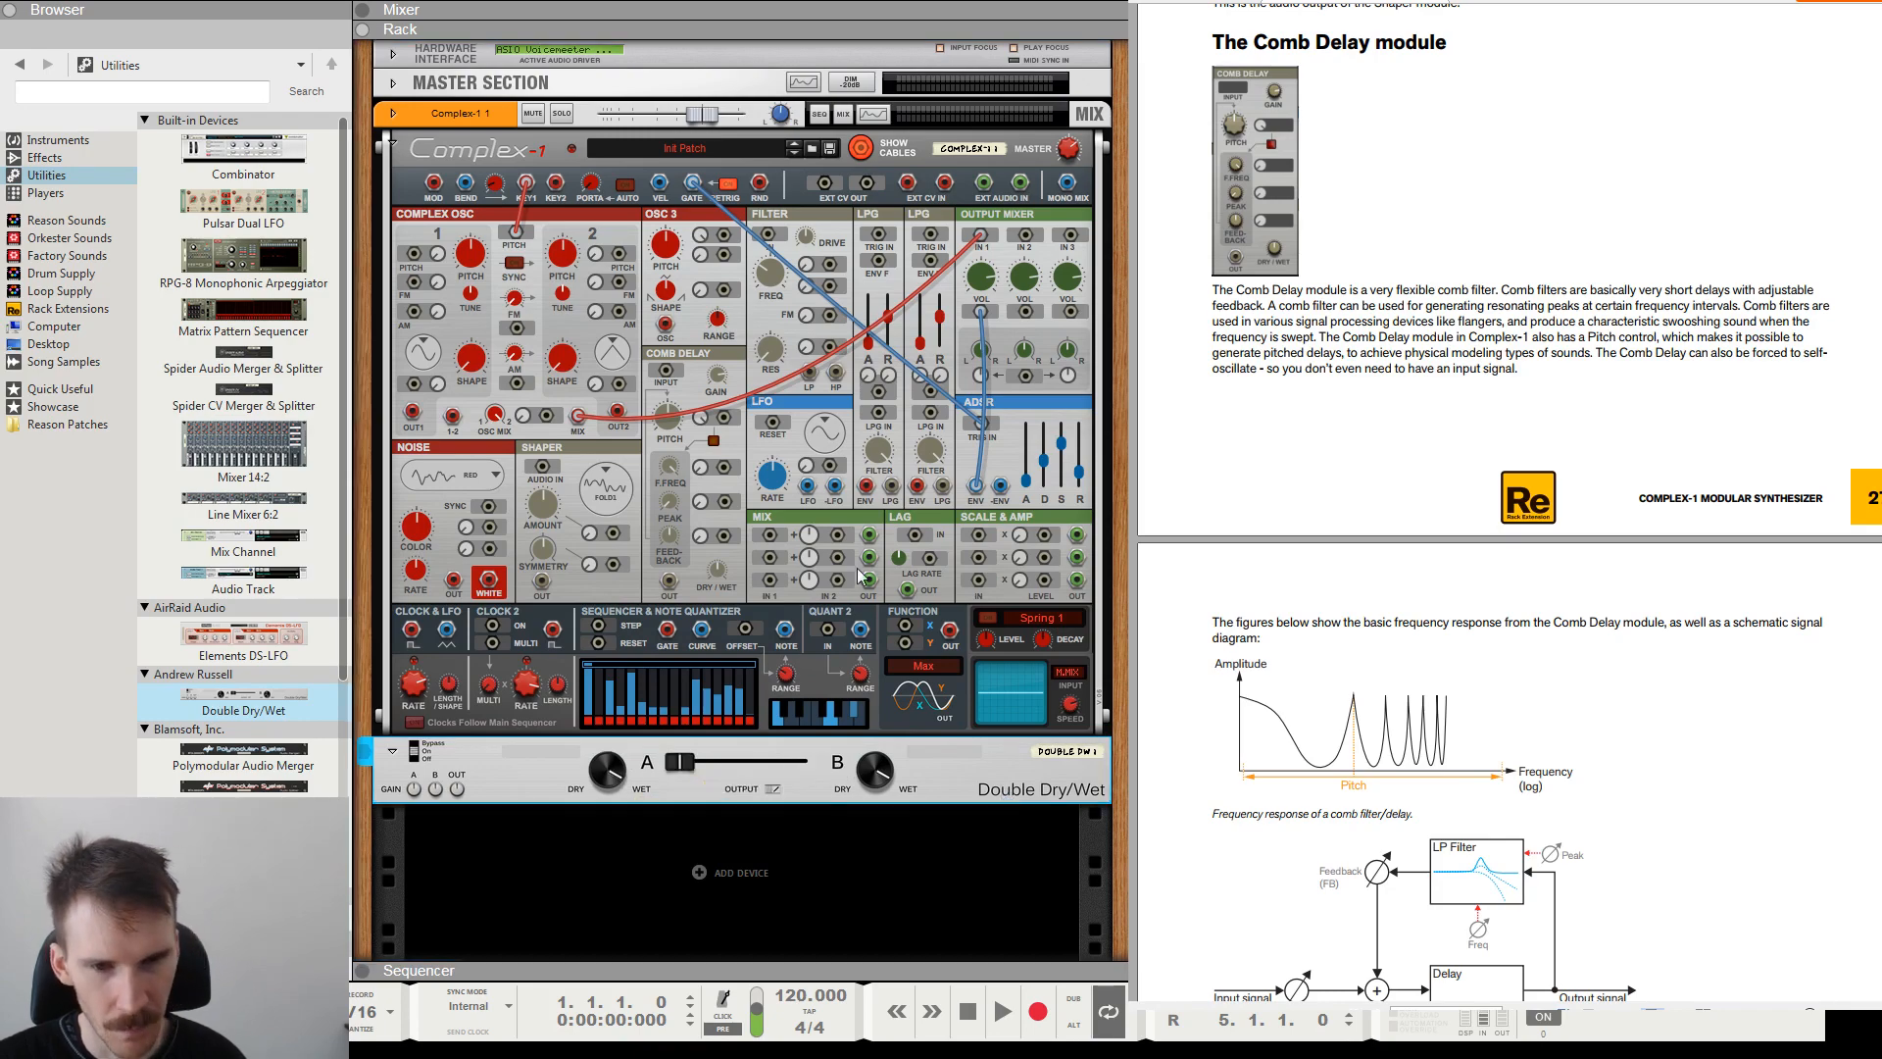
pyautogui.press('Delete')
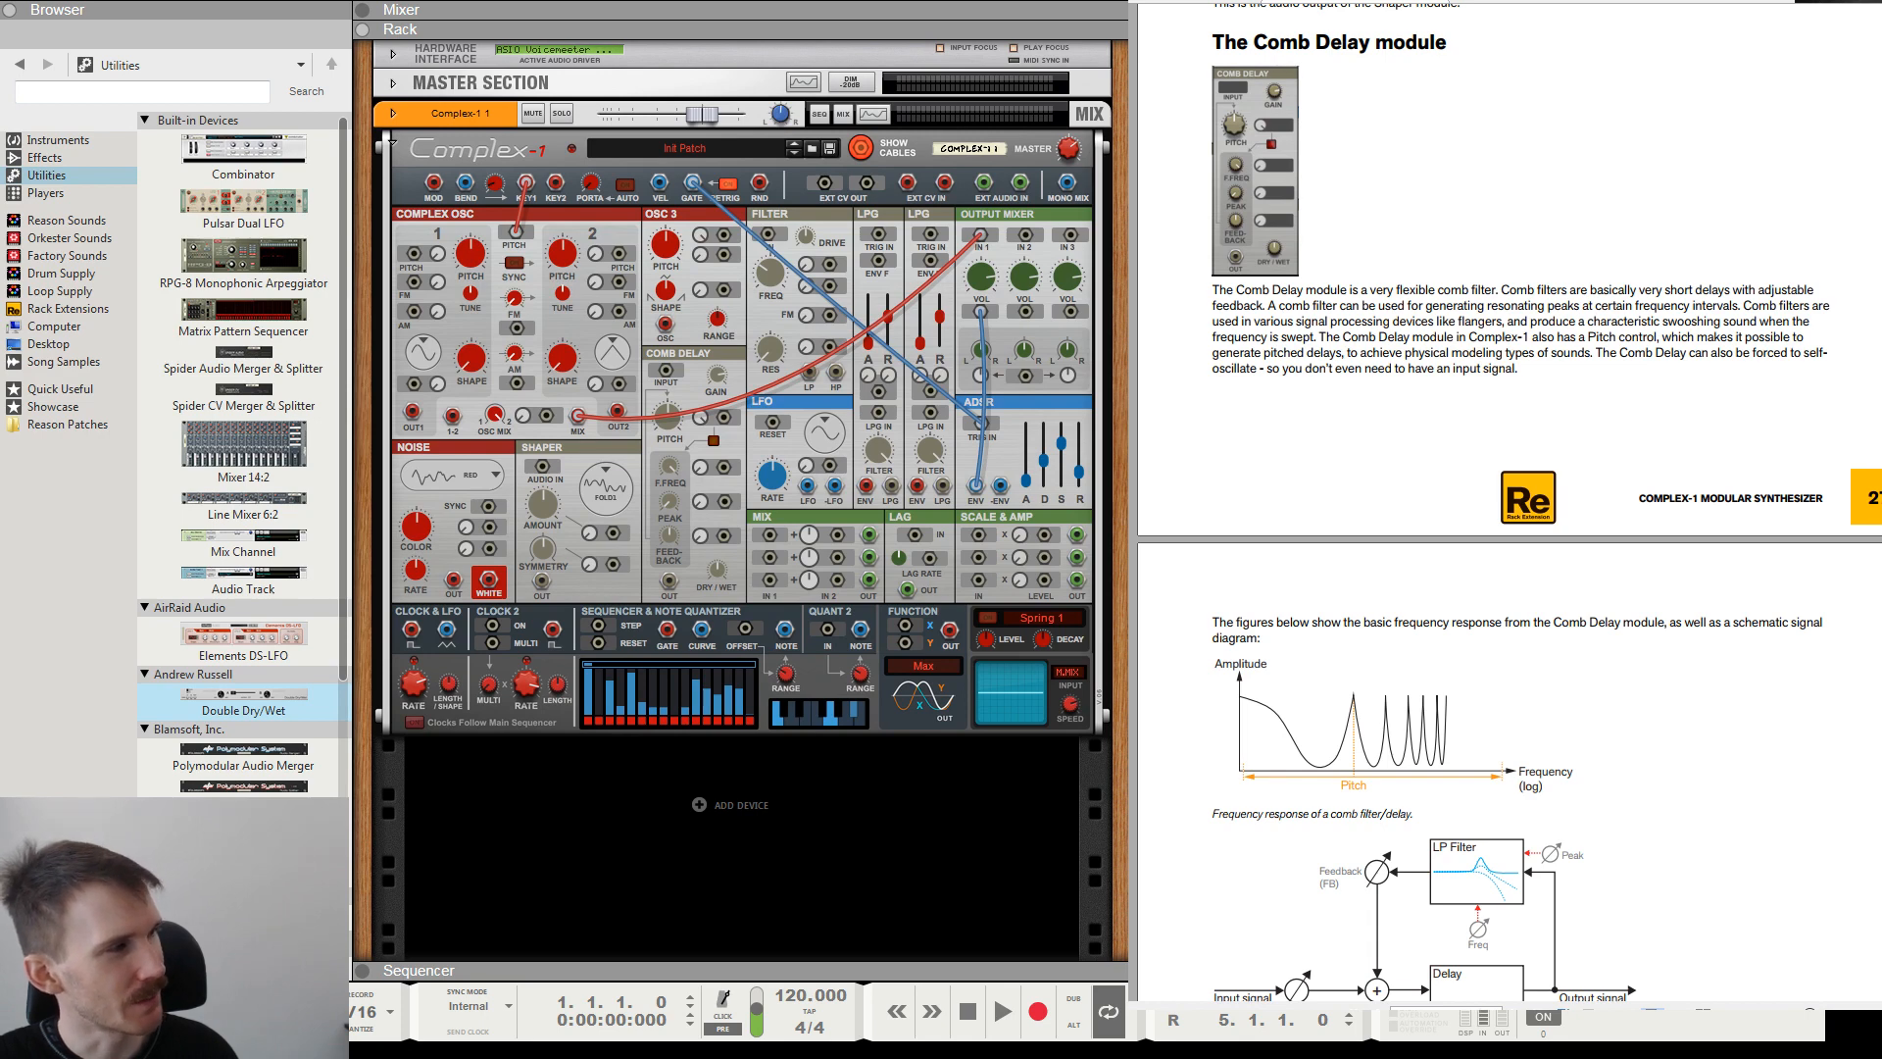
# Read the introduction to the Comb Delay module in the manual, covering comb filters, flangers and pitch control.
pyautogui.moveTo(1406, 307); pyautogui.dragTo(1760, 294)
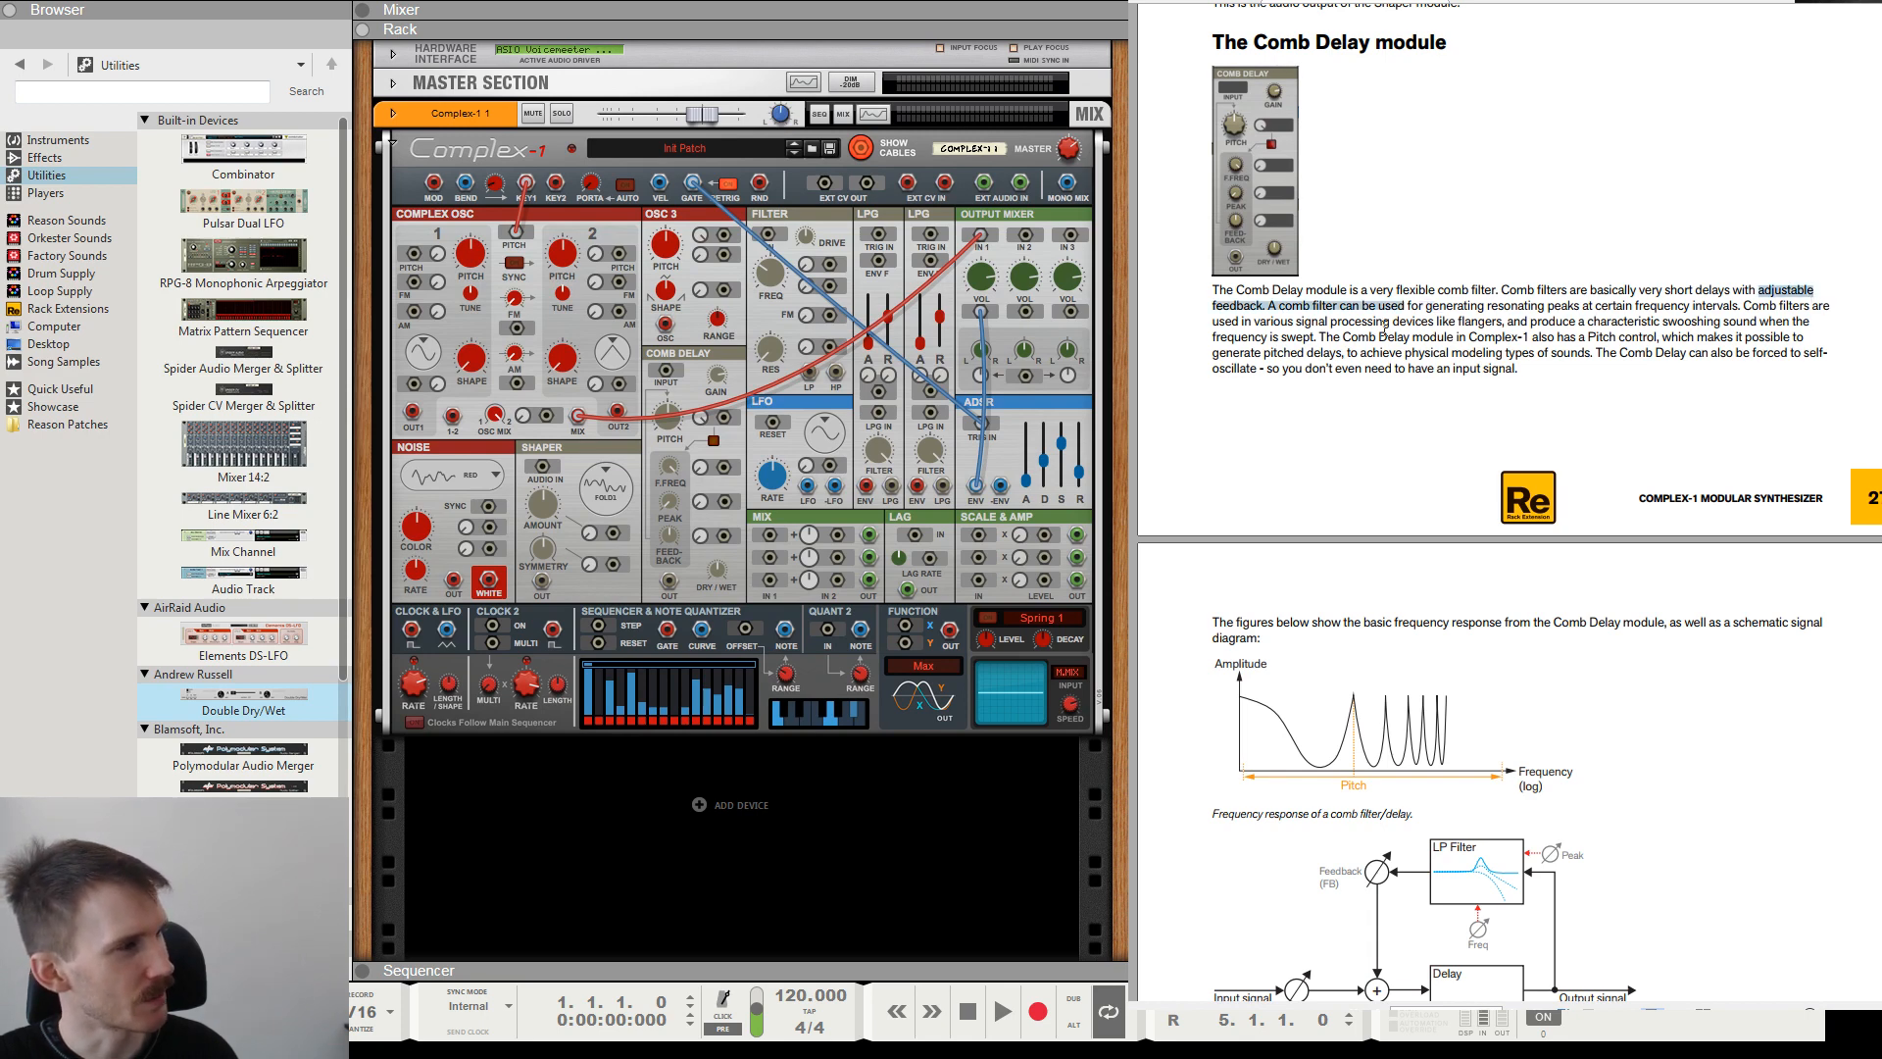
pyautogui.moveTo(1242, 324); pyautogui.dragTo(1580, 324)
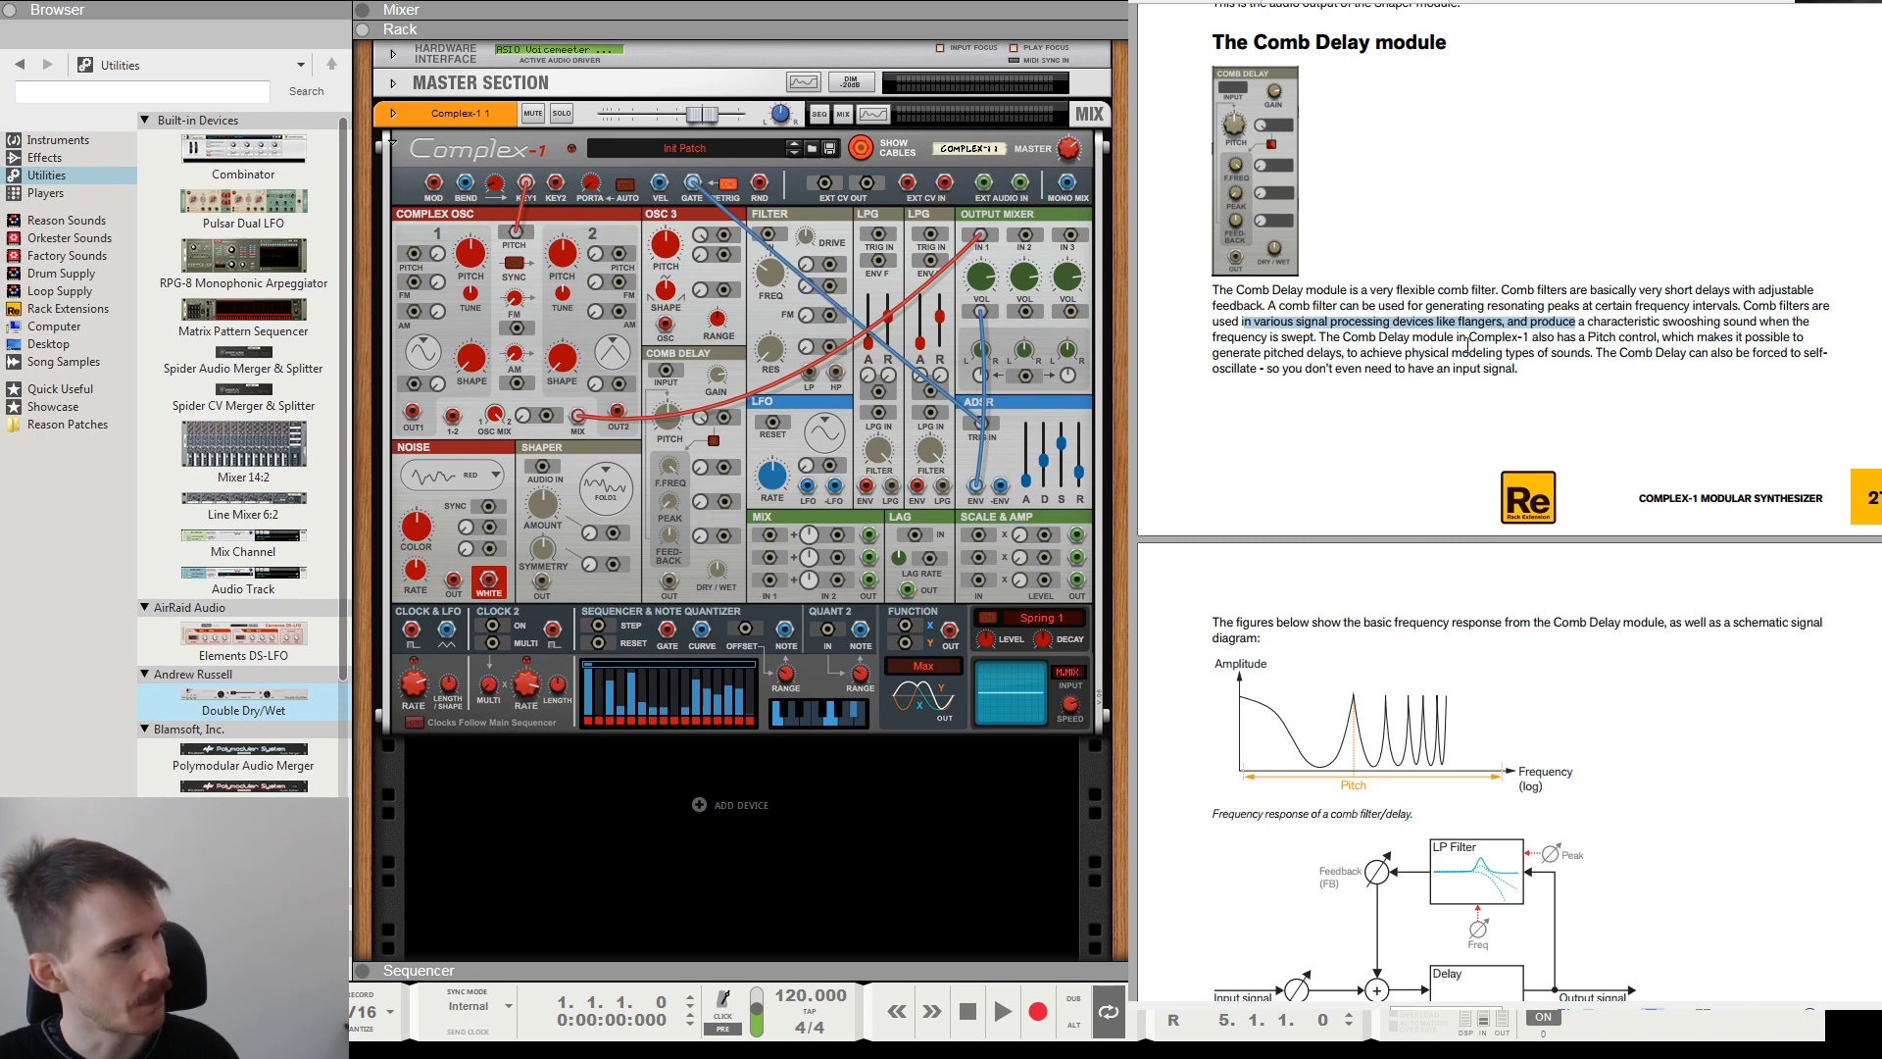
pyautogui.moveTo(1663, 321); pyautogui.dragTo(1320, 337)
pyautogui.doubleClick(1640, 320)
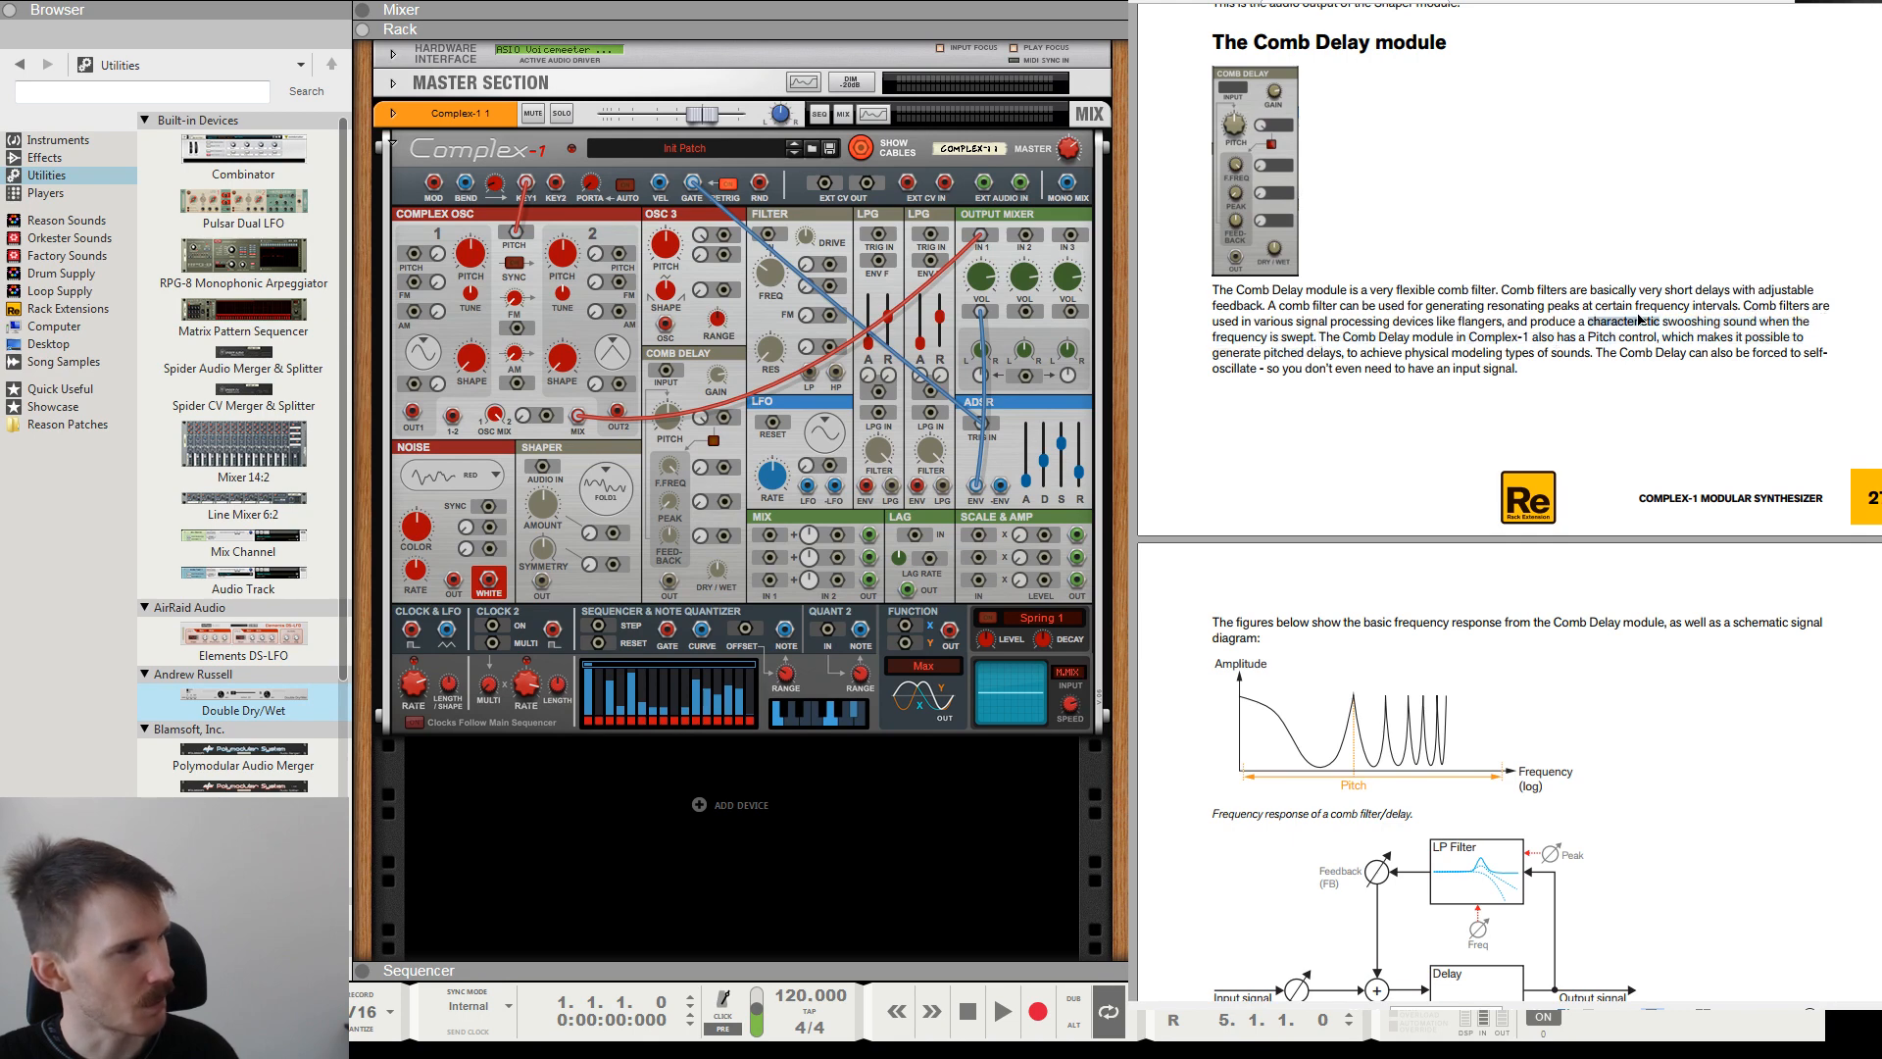
pyautogui.click(1554, 355)
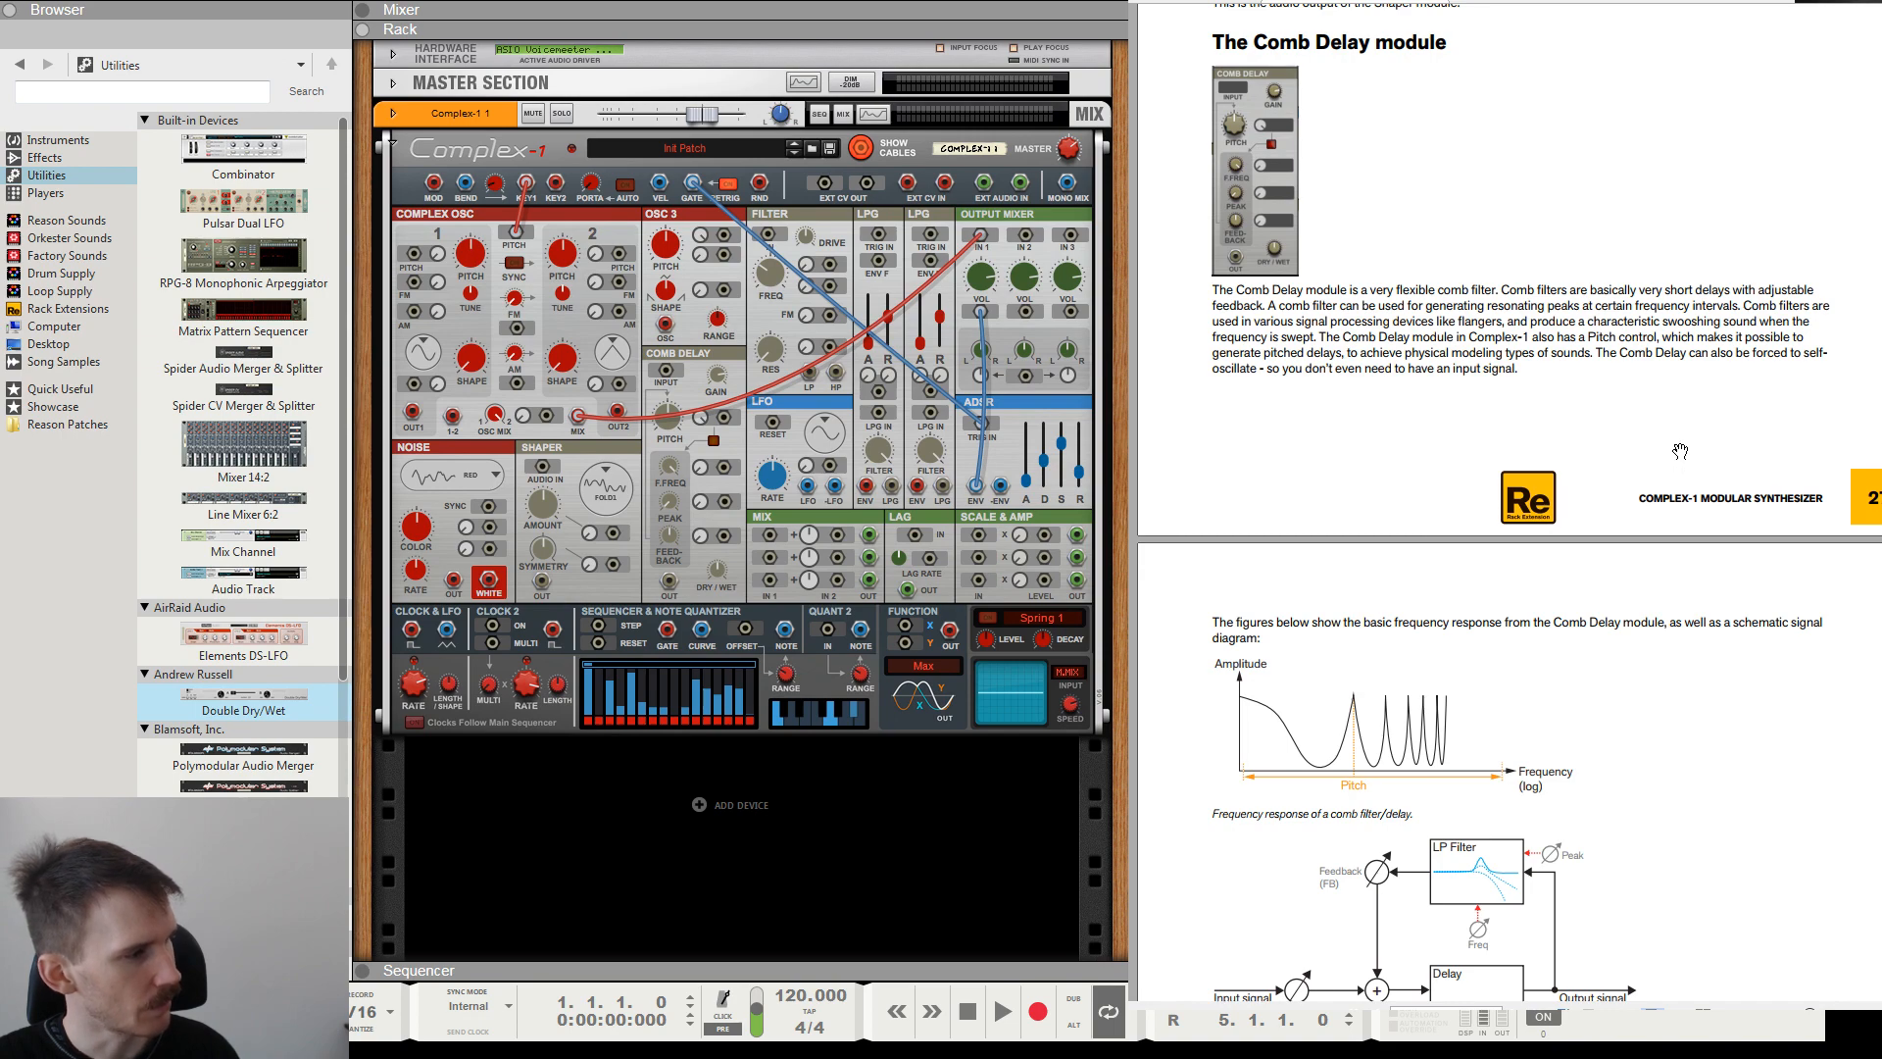
# Examine the Comb Delay's frequency response graph and block diagram in the manual, along with its Input and Gain sections.
pyautogui.scroll(-5, 1680, 451)
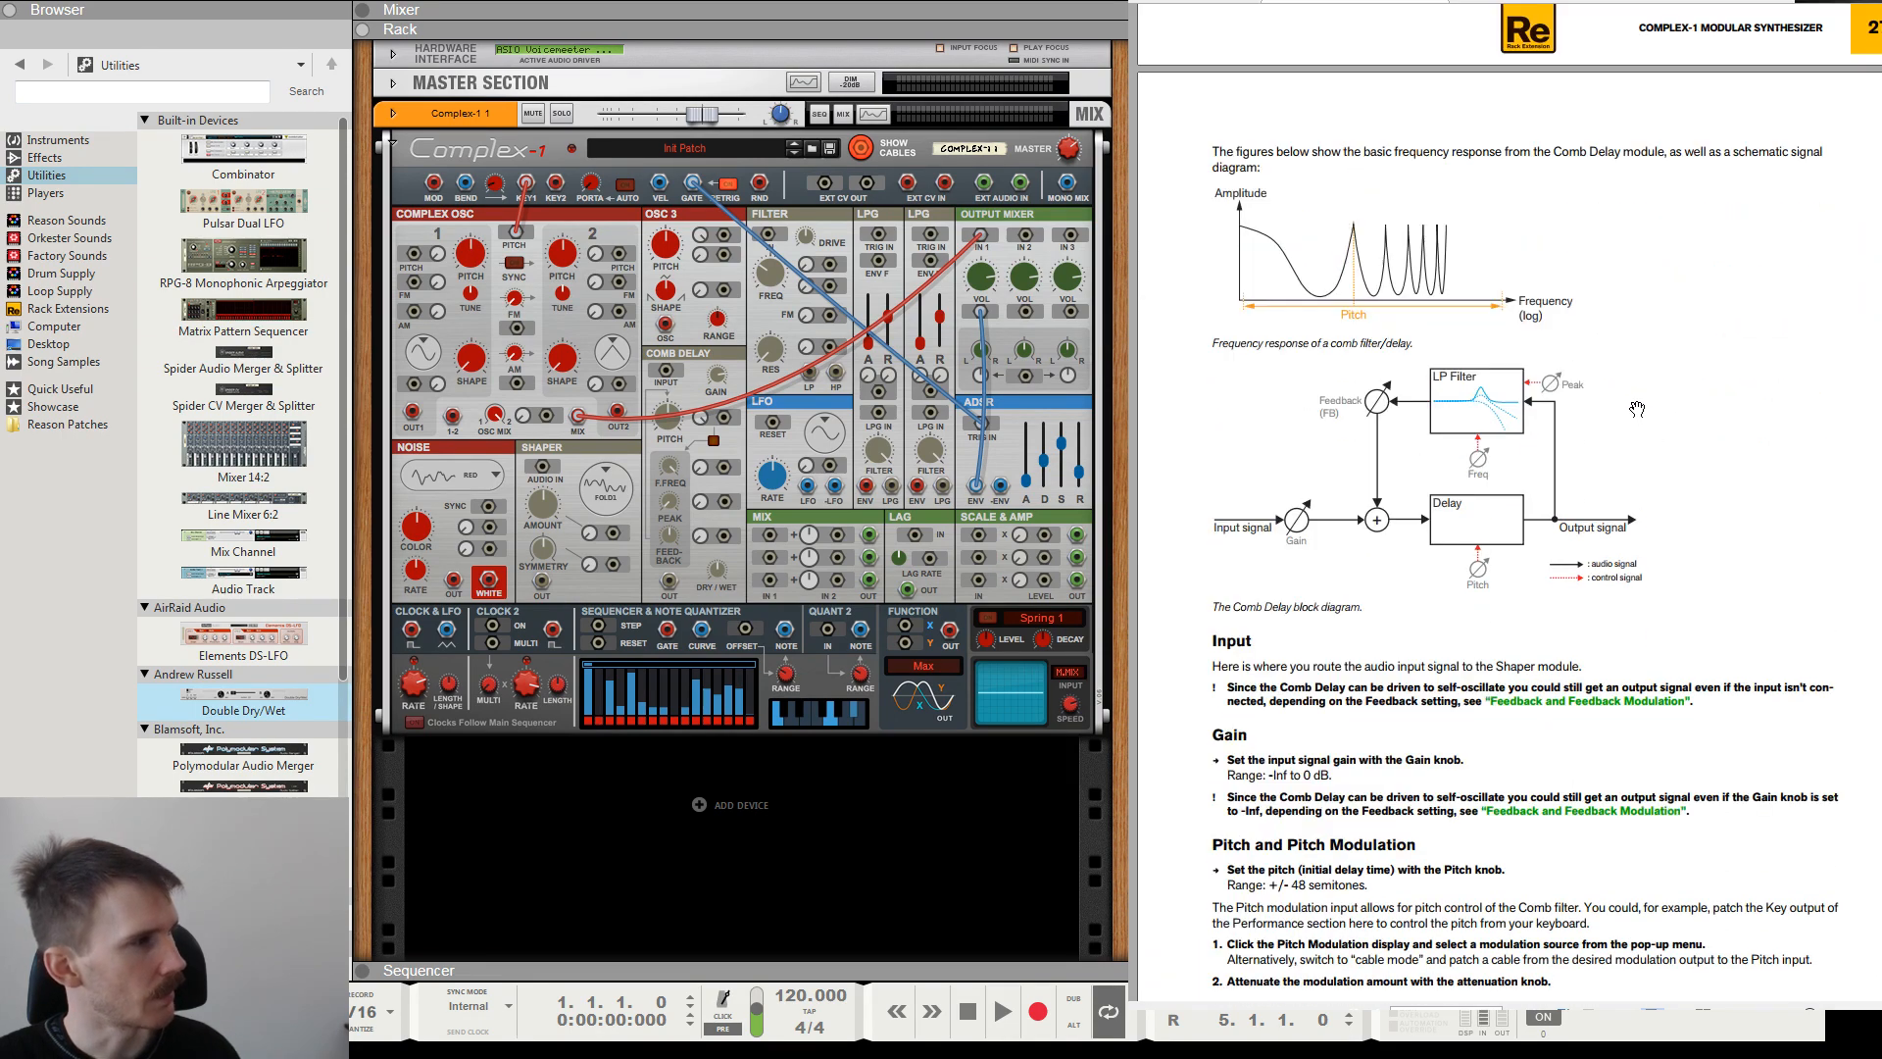
pyautogui.moveTo(1232, 160); pyautogui.dragTo(1286, 159)
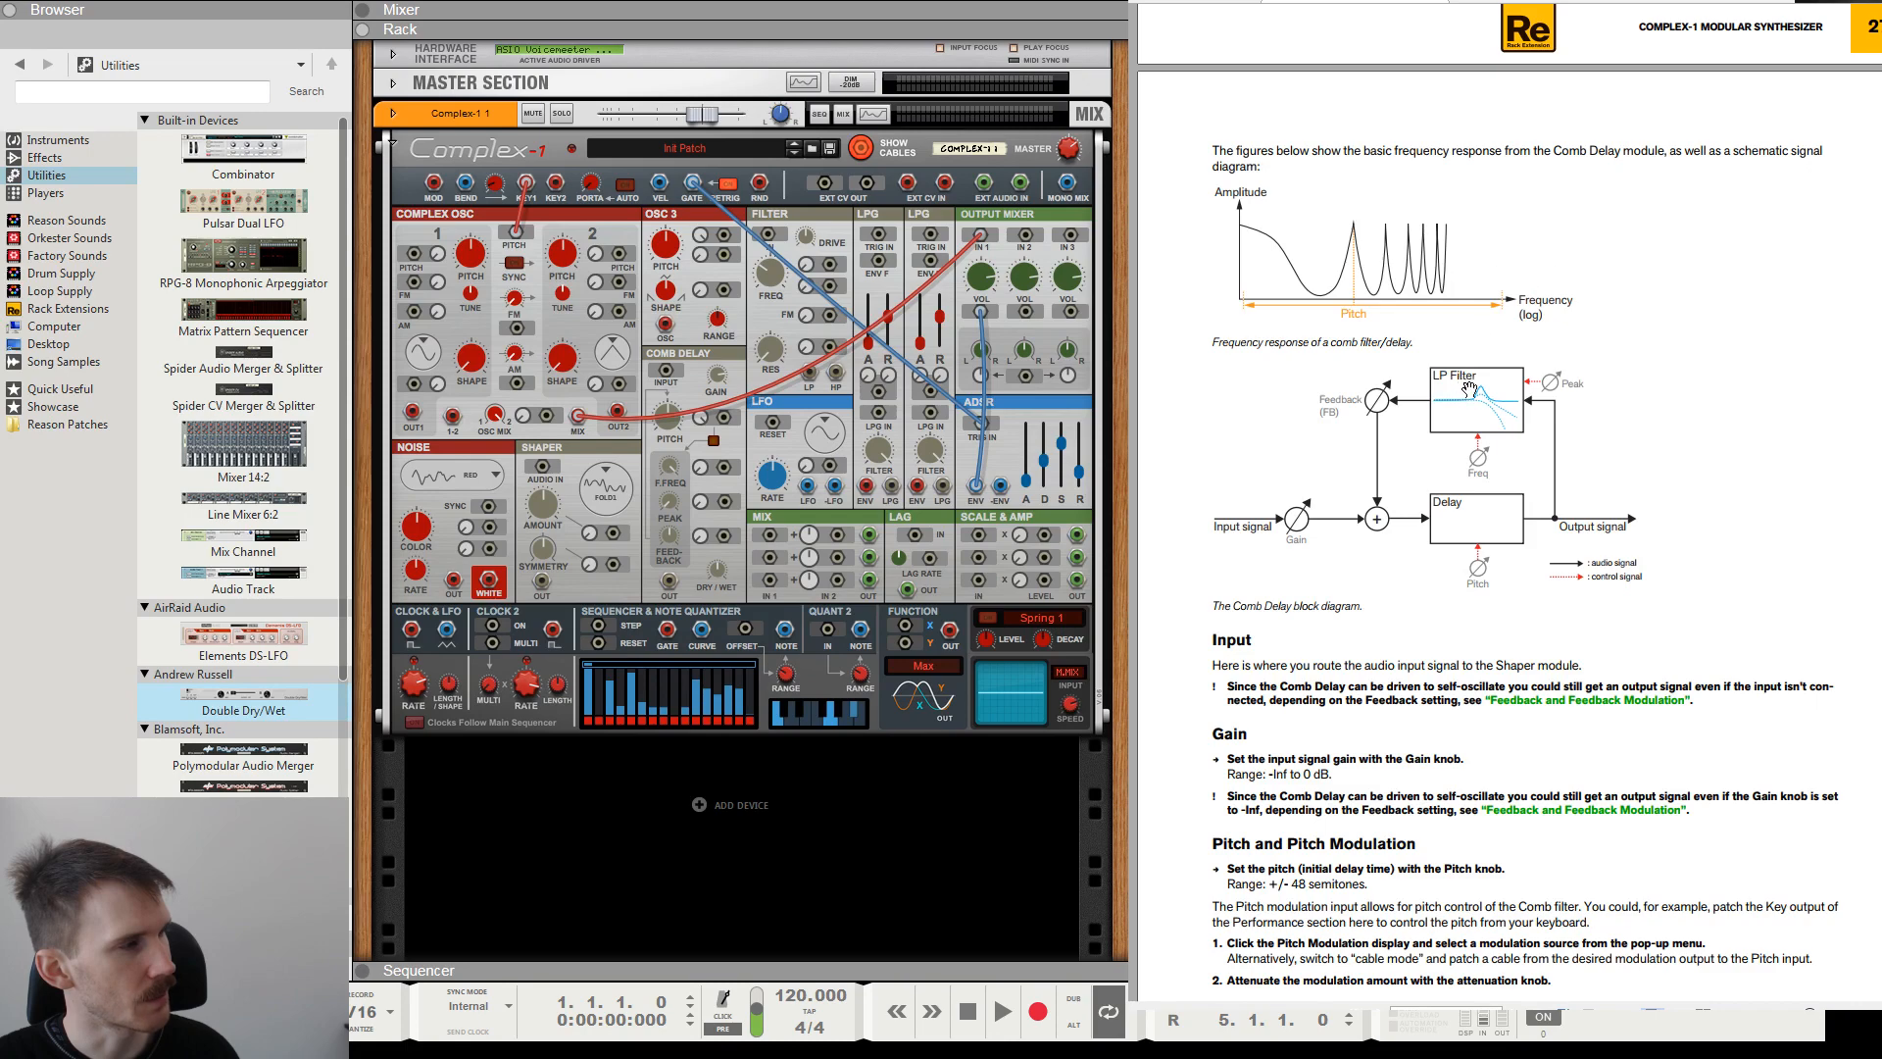
pyautogui.moveTo(1551, 410); pyautogui.dragTo(1547, 245)
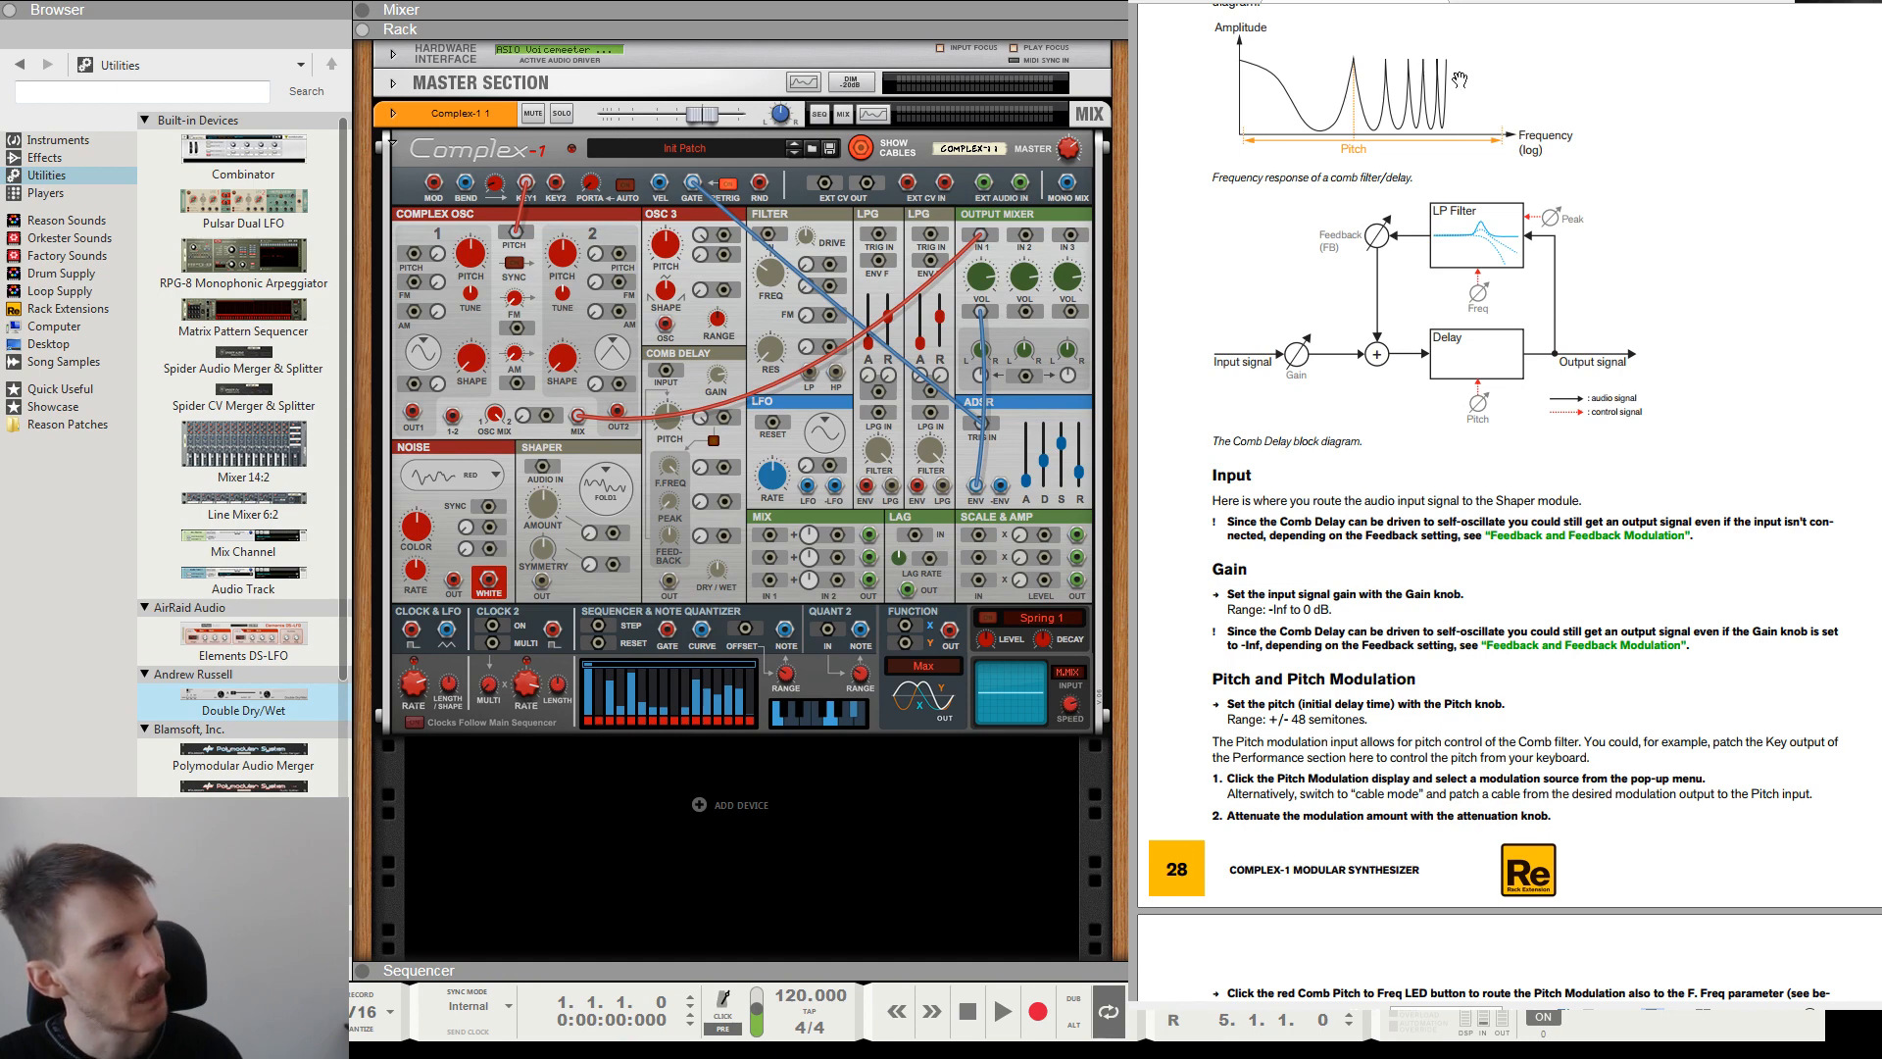
pyautogui.moveTo(1460, 80); pyautogui.dragTo(1457, 116)
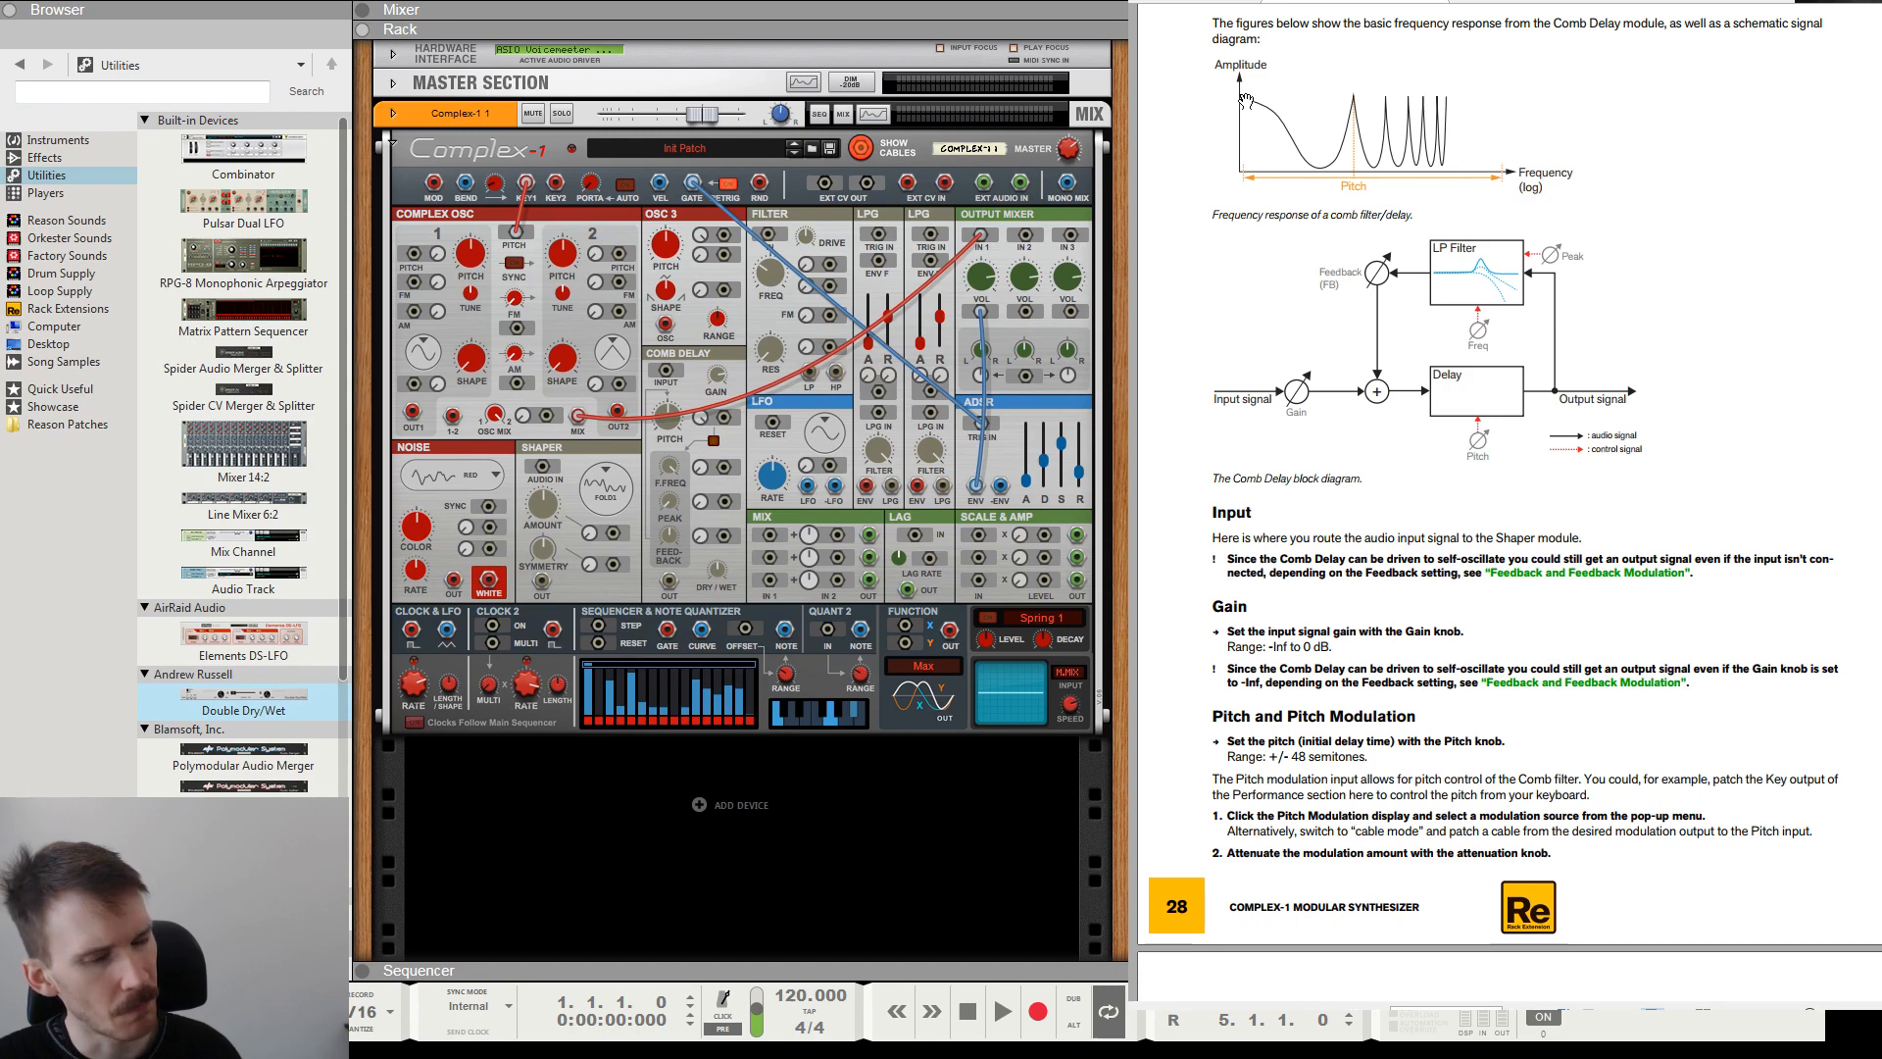
pyautogui.scroll(-3, 1617, 201)
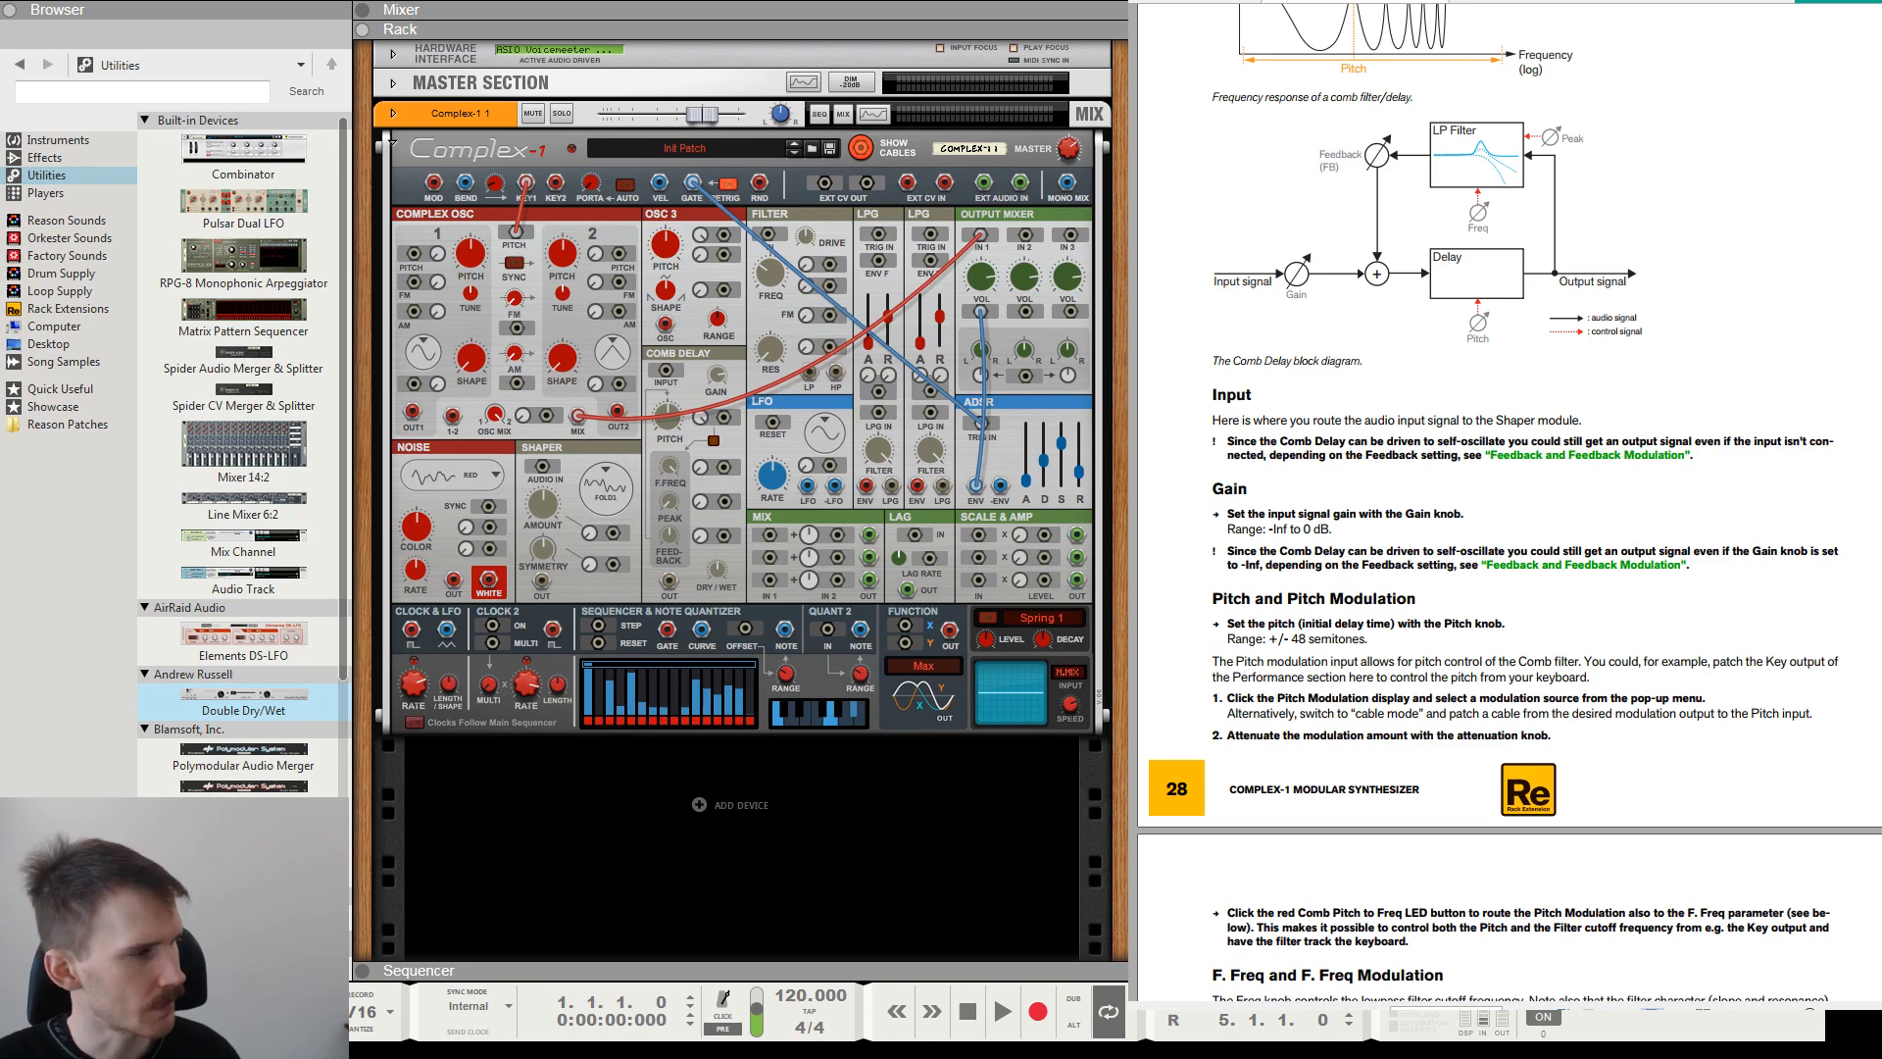
pyautogui.scroll(-1, 1399, 510)
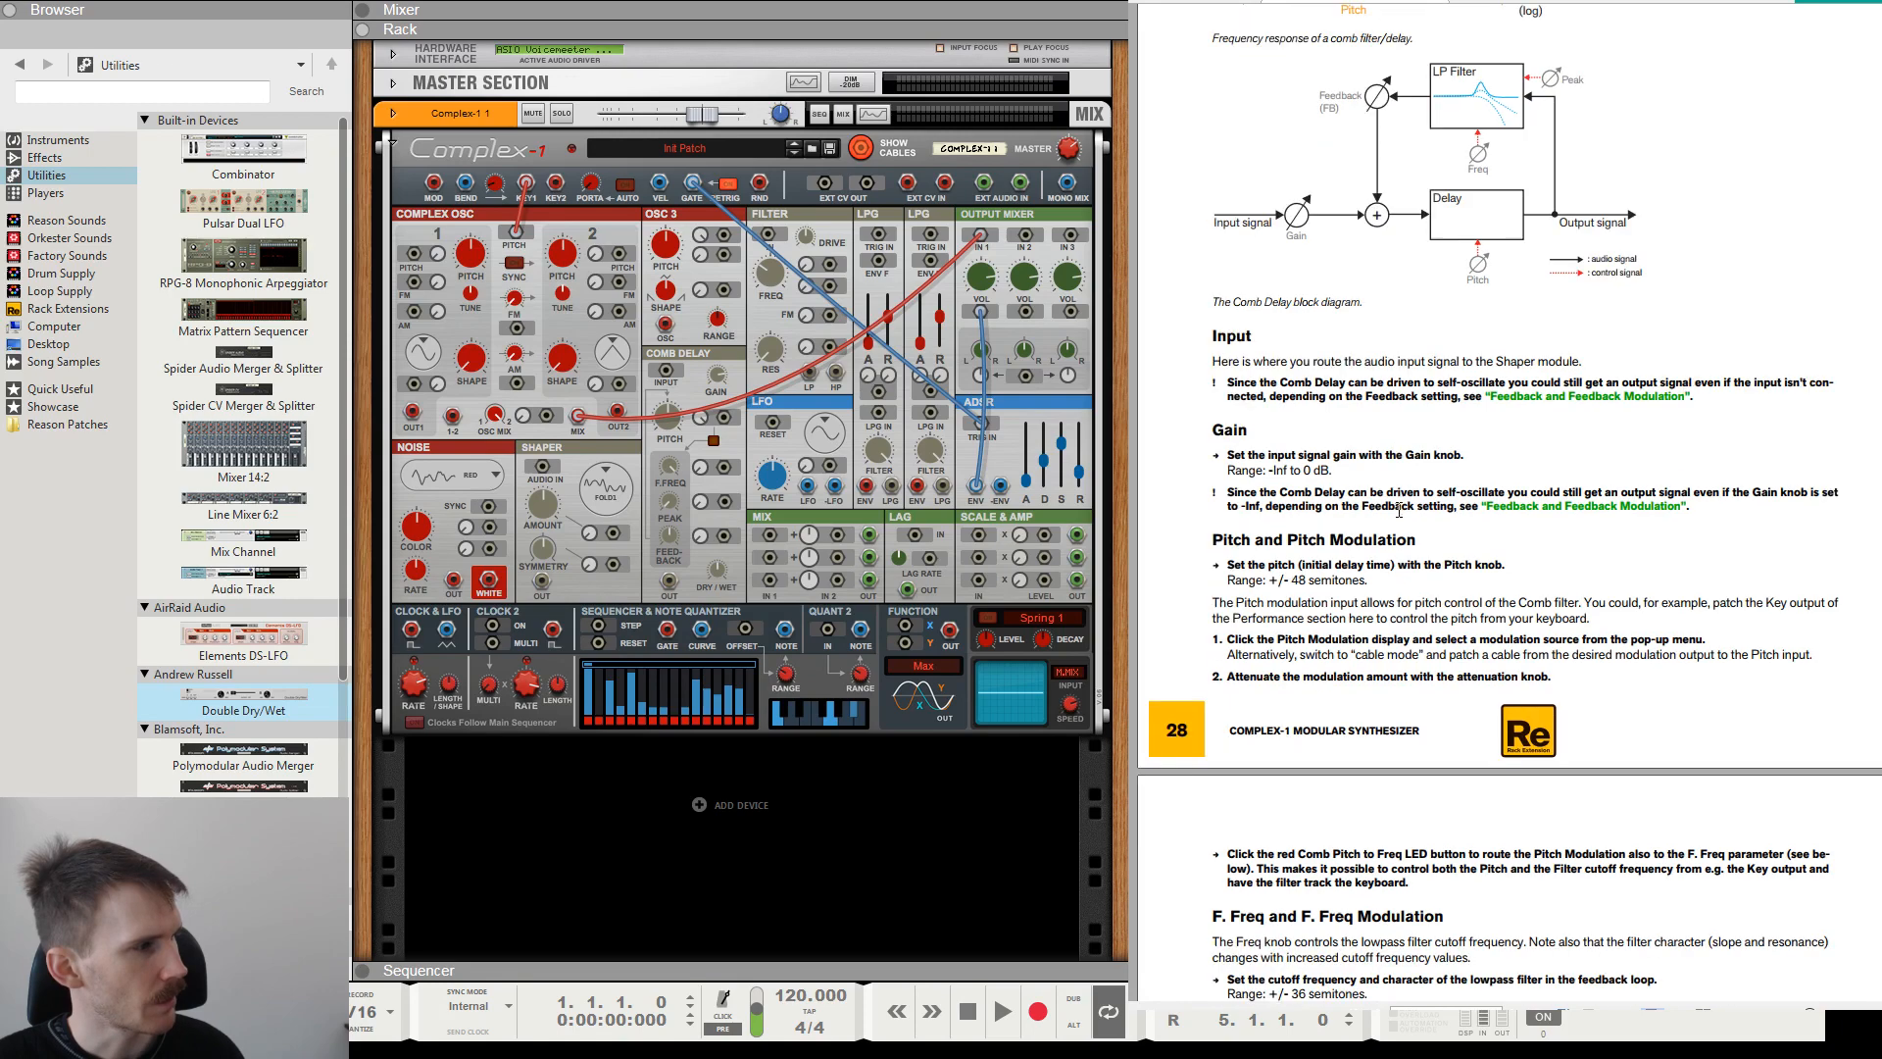
pyautogui.scroll(-3, 1398, 511)
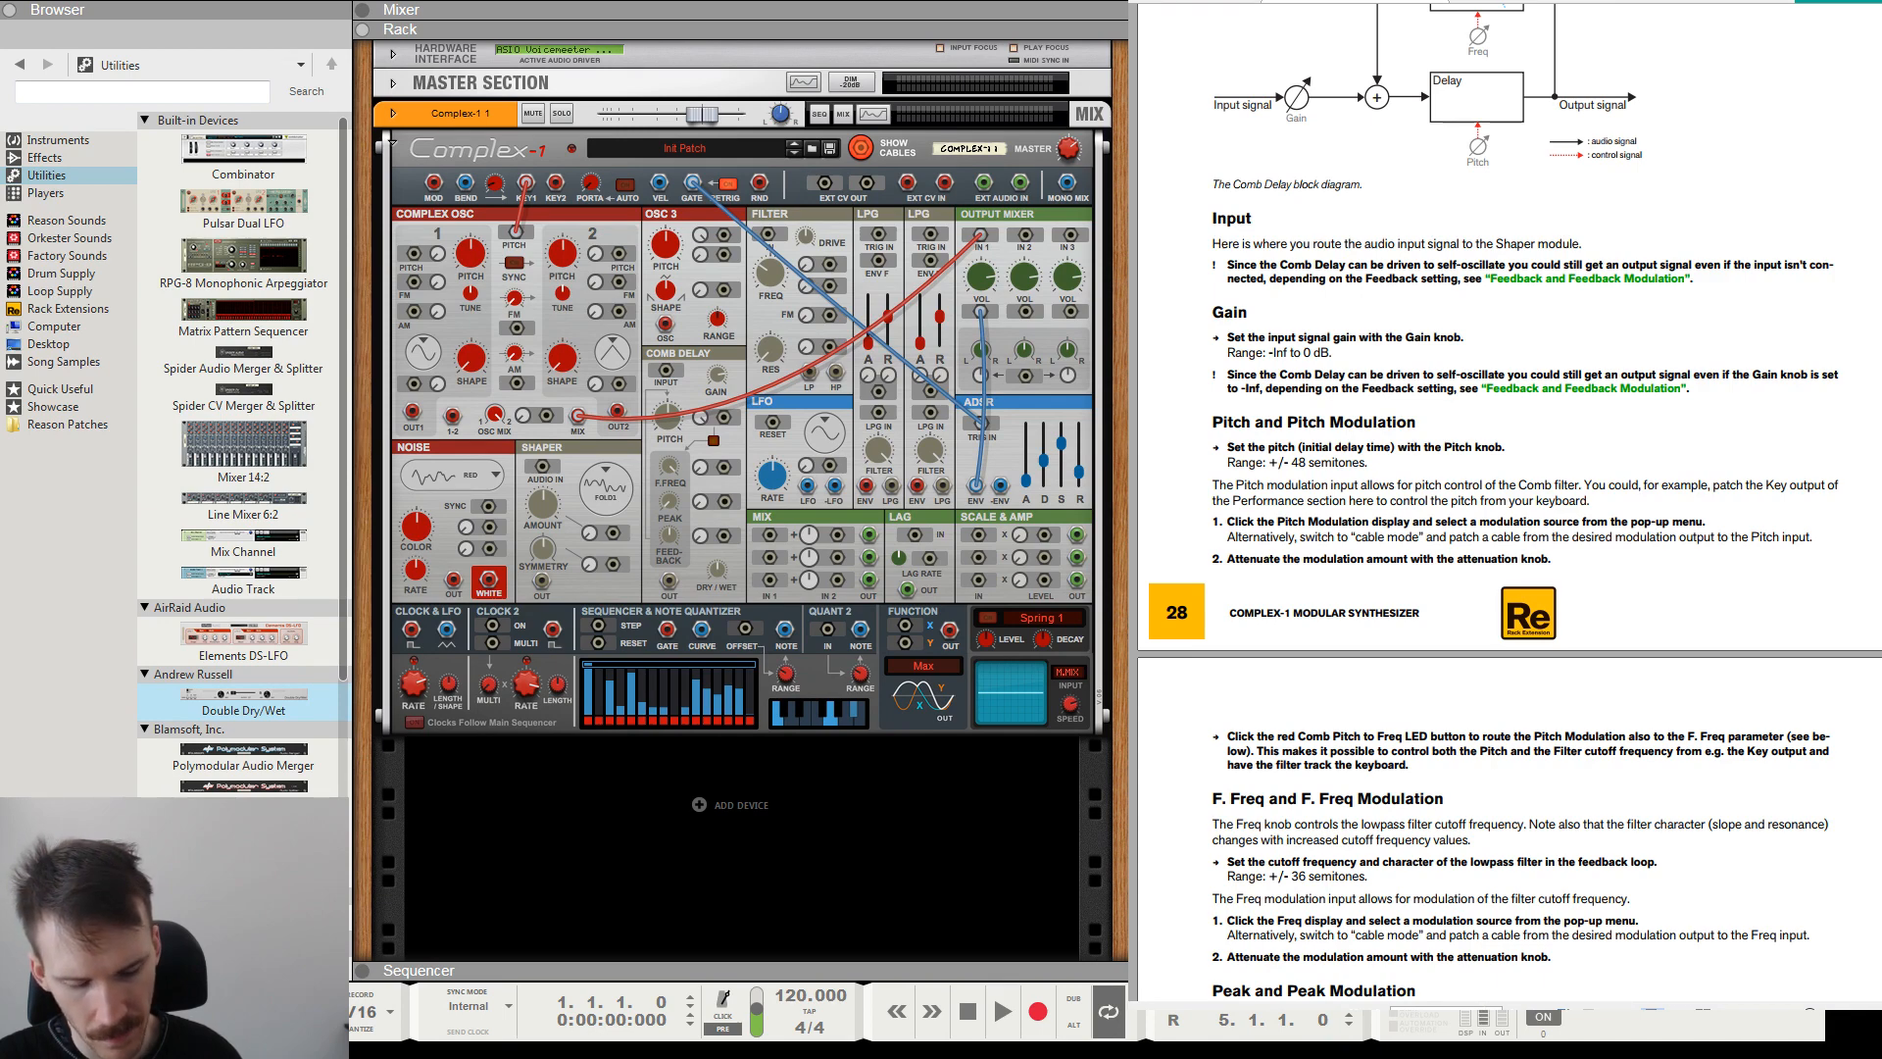
# Patch white noise through the Comb Delay to output mixer input 1, and connect Key 1 to the Comb Delay's pitch modulation input.
pyautogui.moveTo(488, 578); pyautogui.dragTo(666, 372)
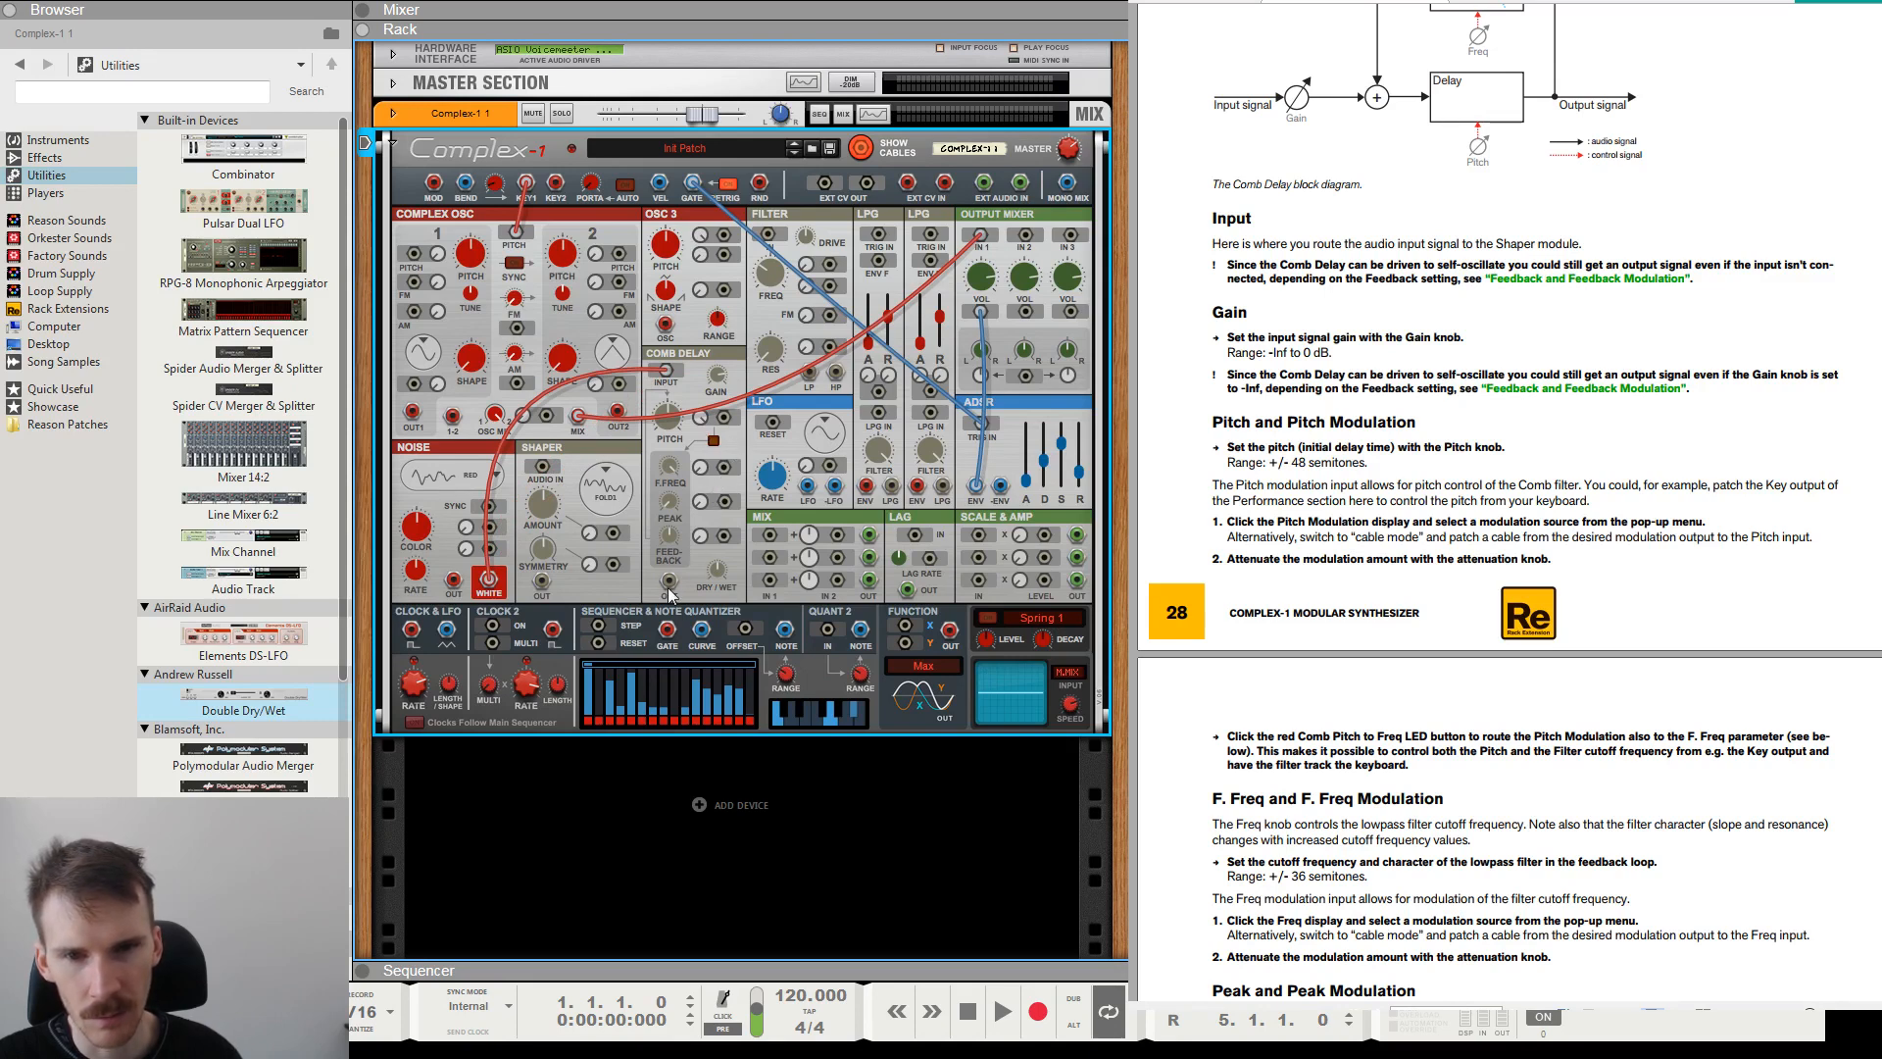
pyautogui.moveTo(670, 581); pyautogui.dragTo(978, 238)
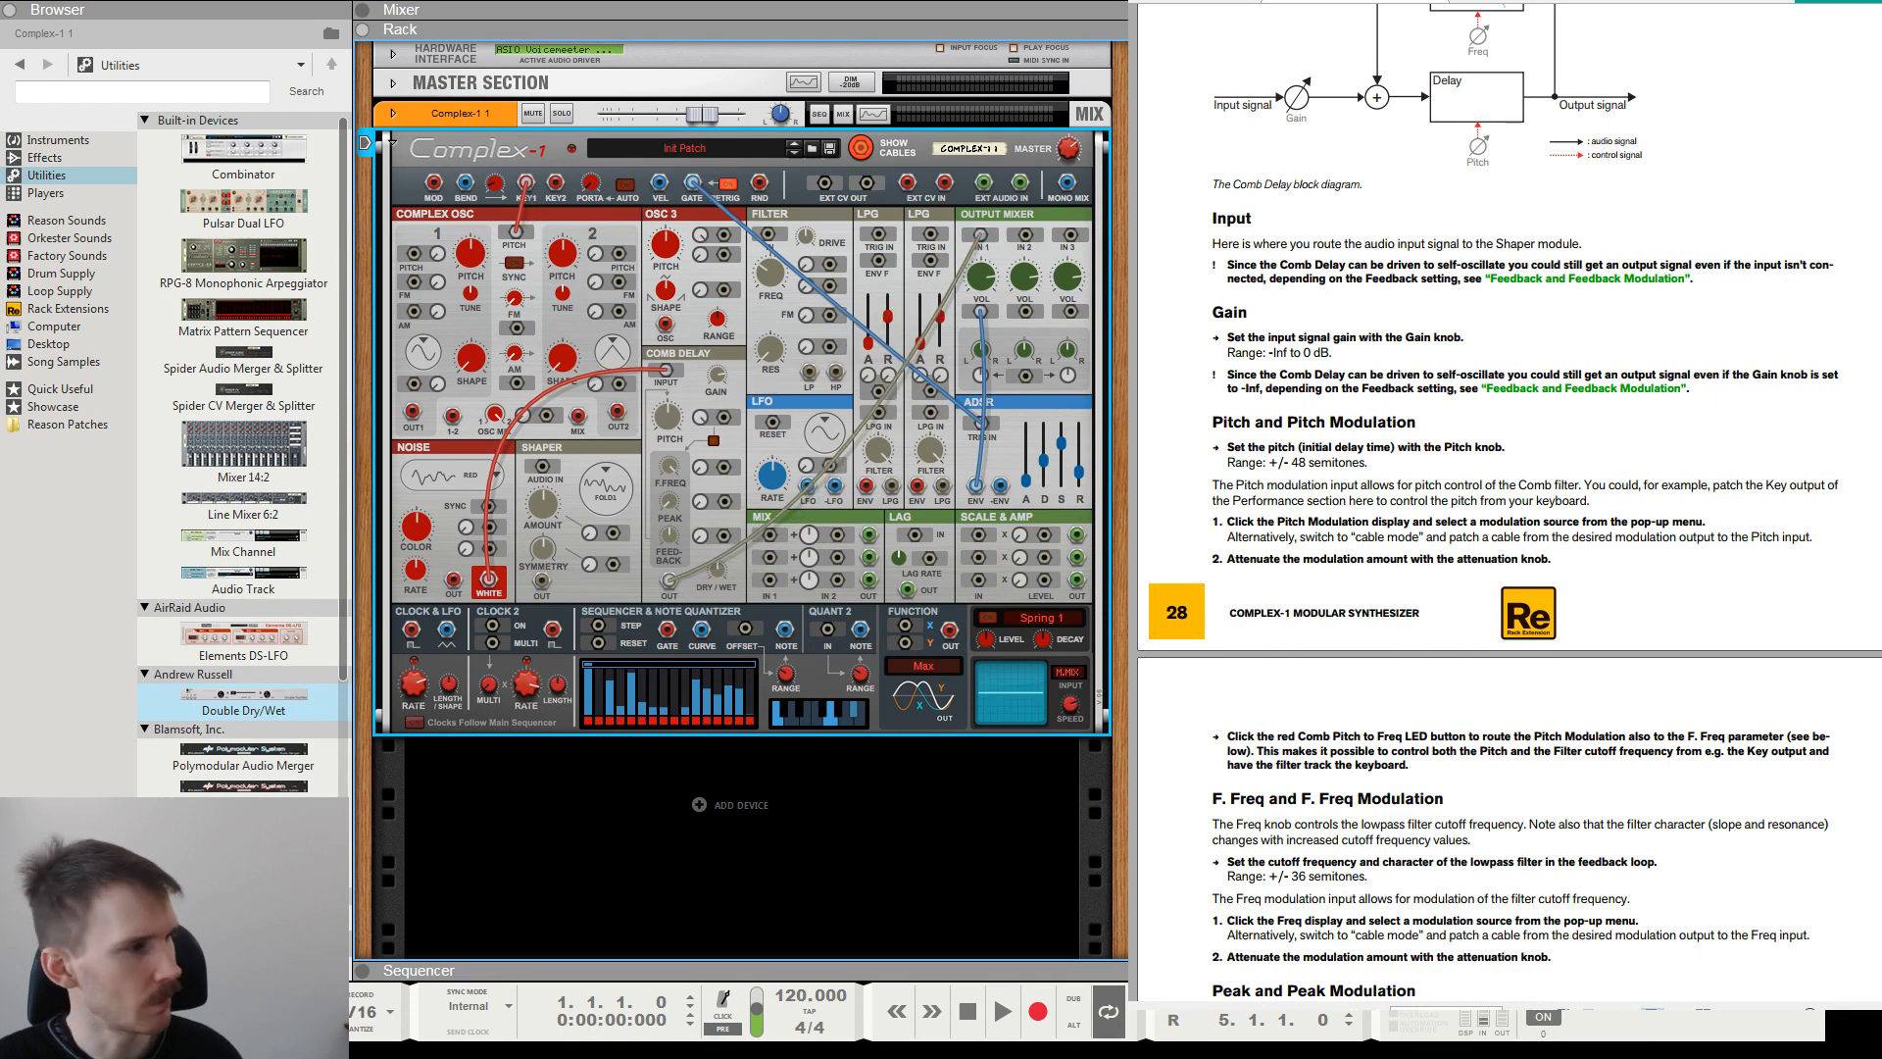
pyautogui.scroll(-2, 1356, 412)
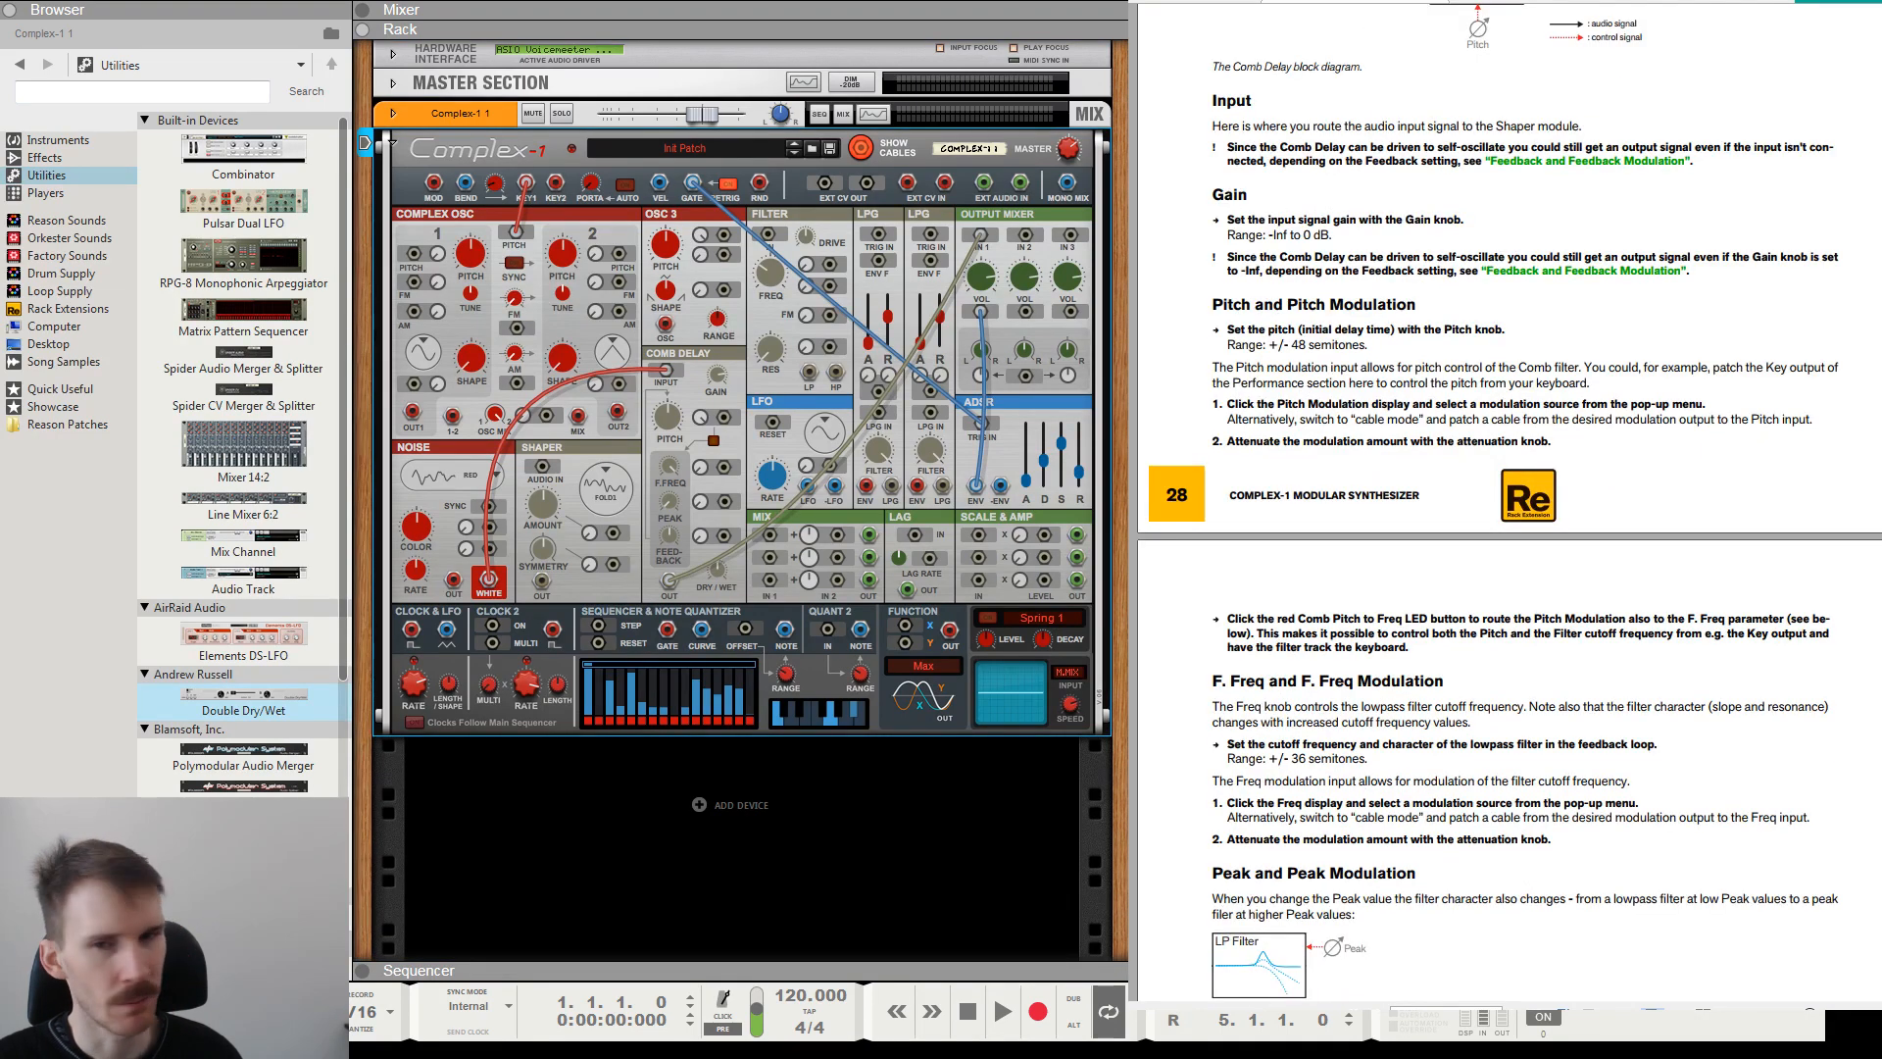
pyautogui.moveTo(527, 183); pyautogui.dragTo(723, 416)
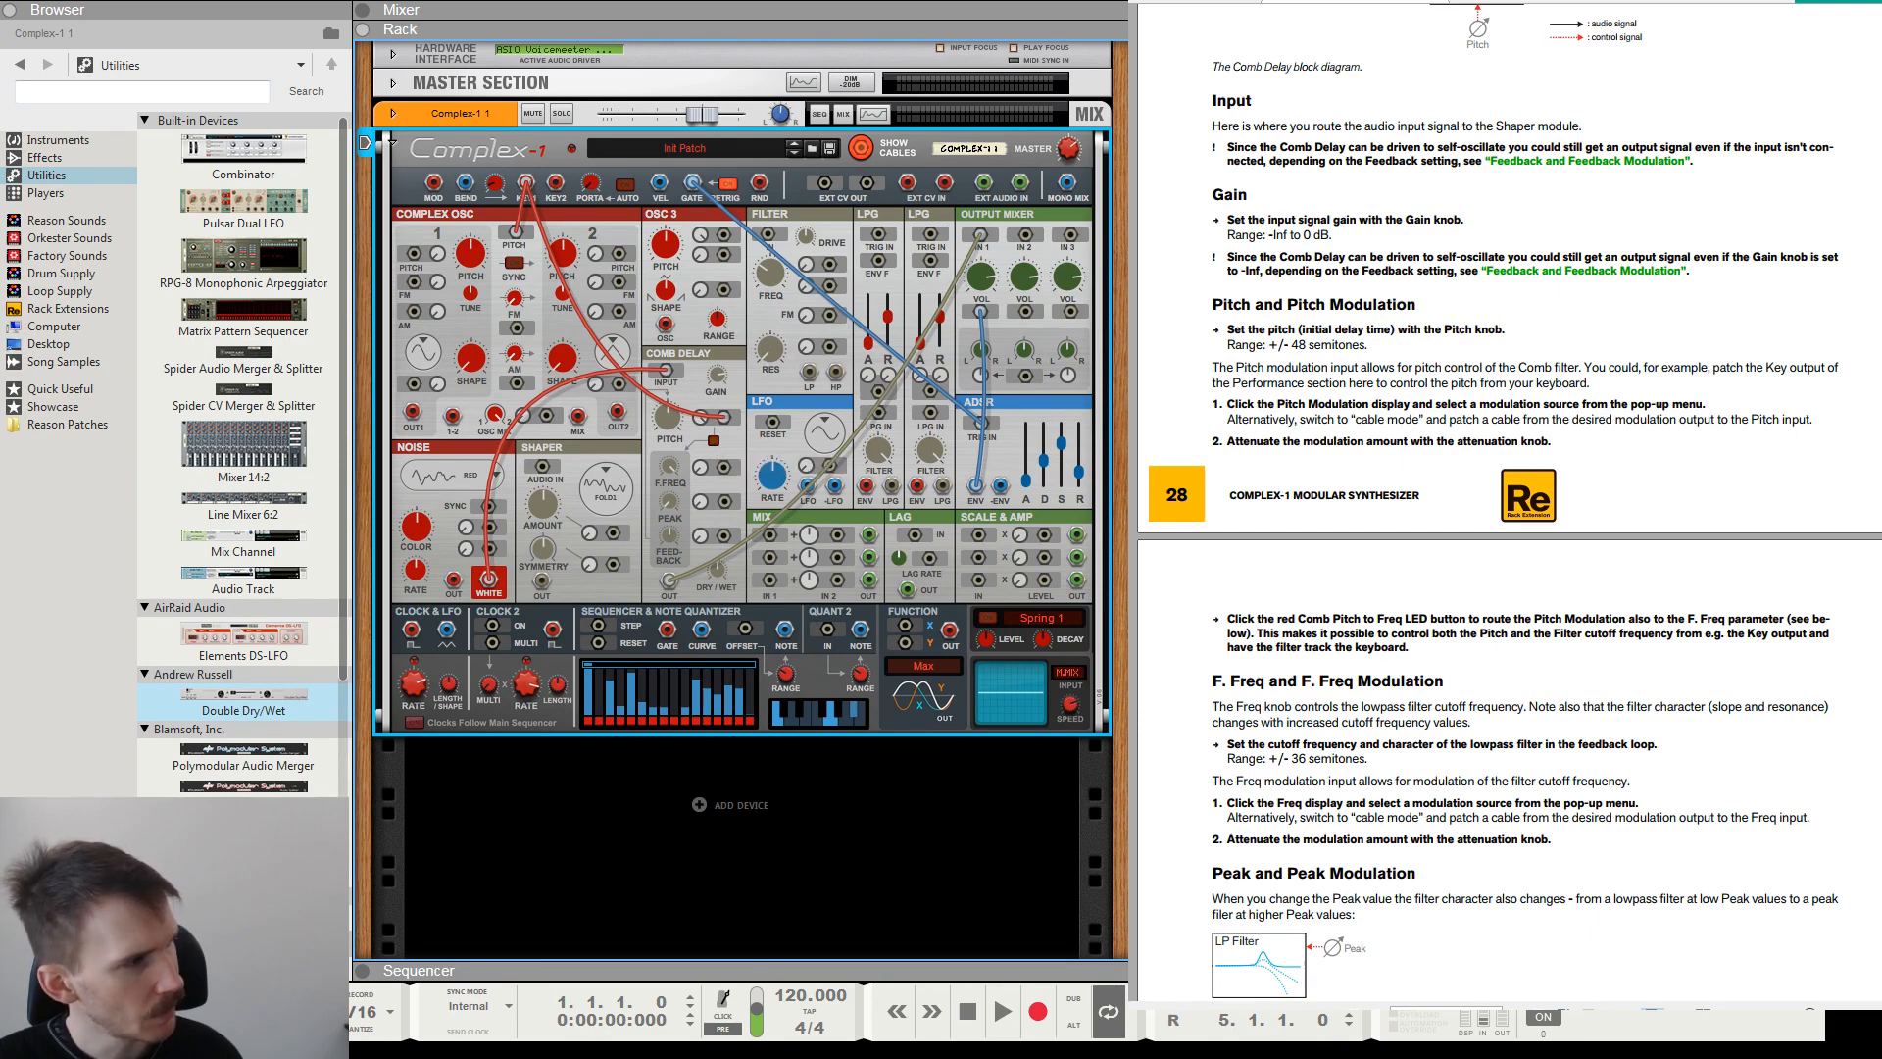
# Read the manual's Pitch Modulation instructions and compare them with the Comb Delay's modulation source and attenuation knob, briefly hiding the cables.
pyautogui.moveTo(1214, 368); pyautogui.dragTo(1536, 389)
pyautogui.click(1845, 374)
pyautogui.click(1594, 397)
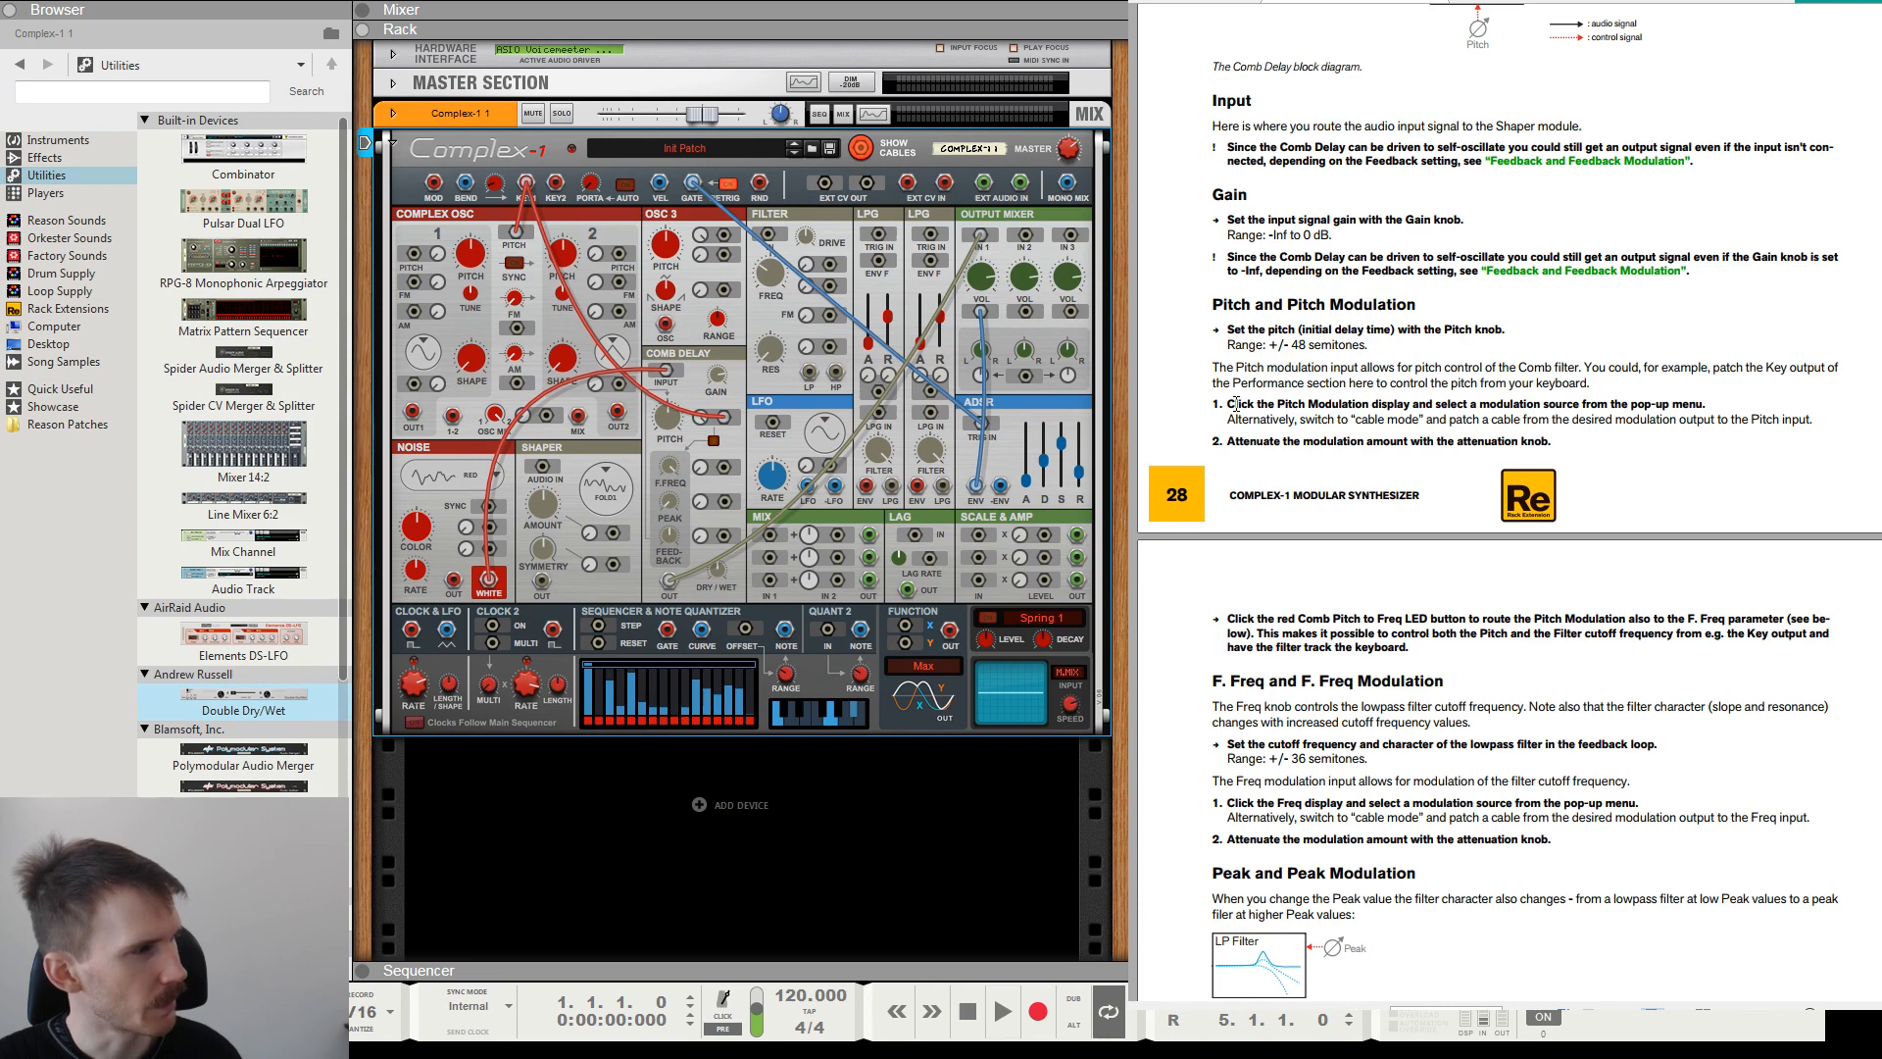
pyautogui.moveTo(1237, 404); pyautogui.dragTo(1703, 405)
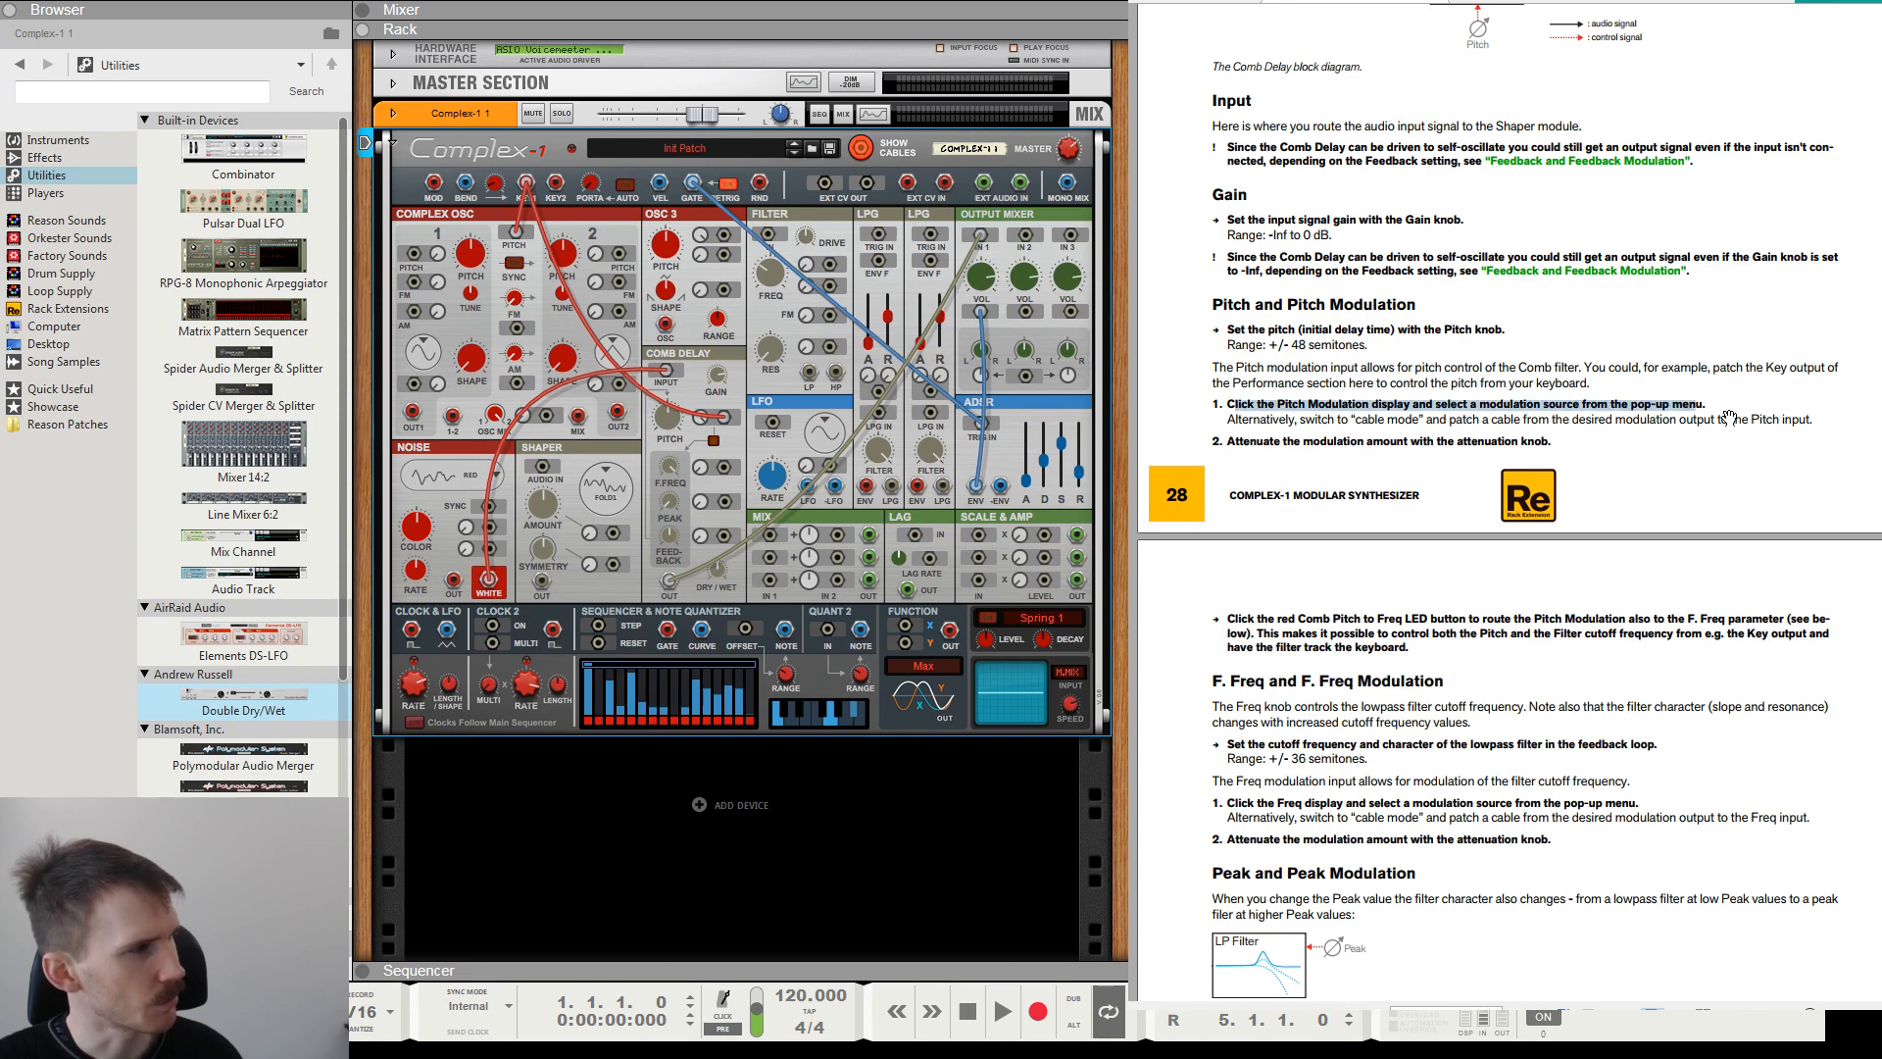
pyautogui.click(1727, 422)
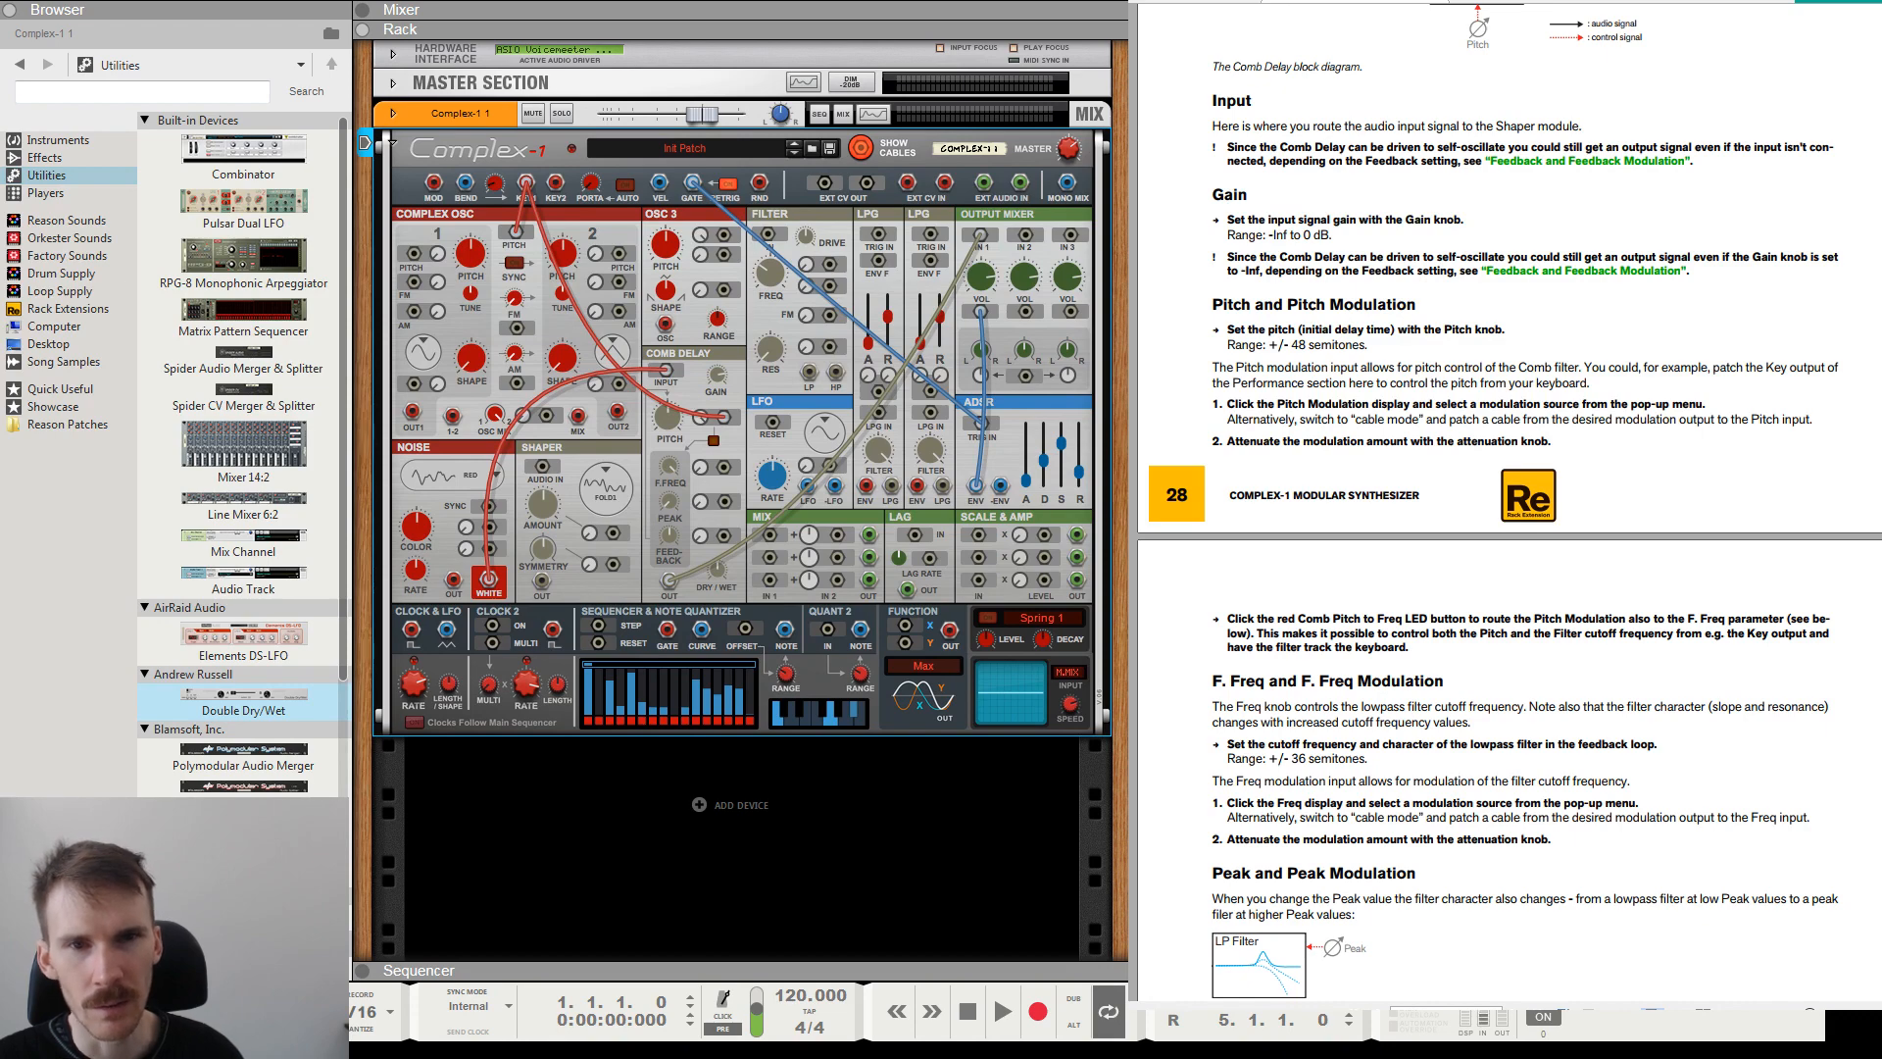
pyautogui.click(861, 149)
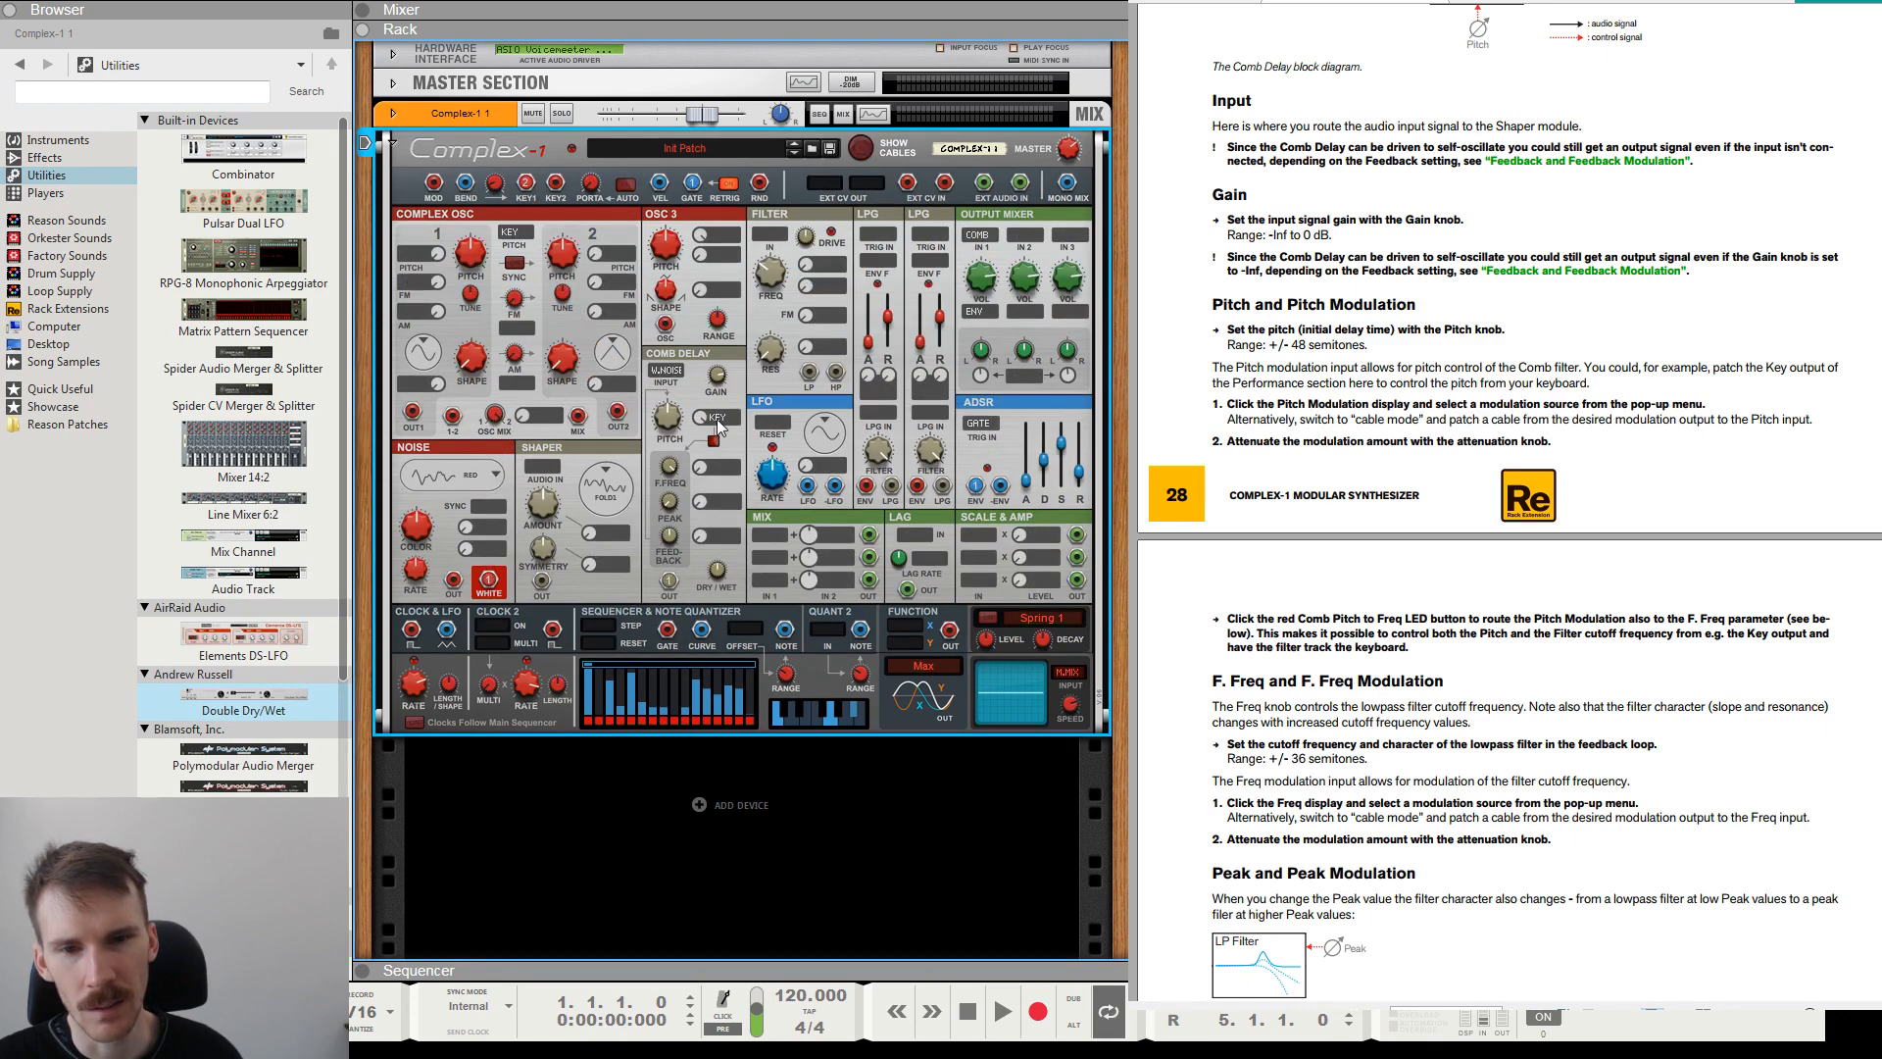
pyautogui.click(861, 149)
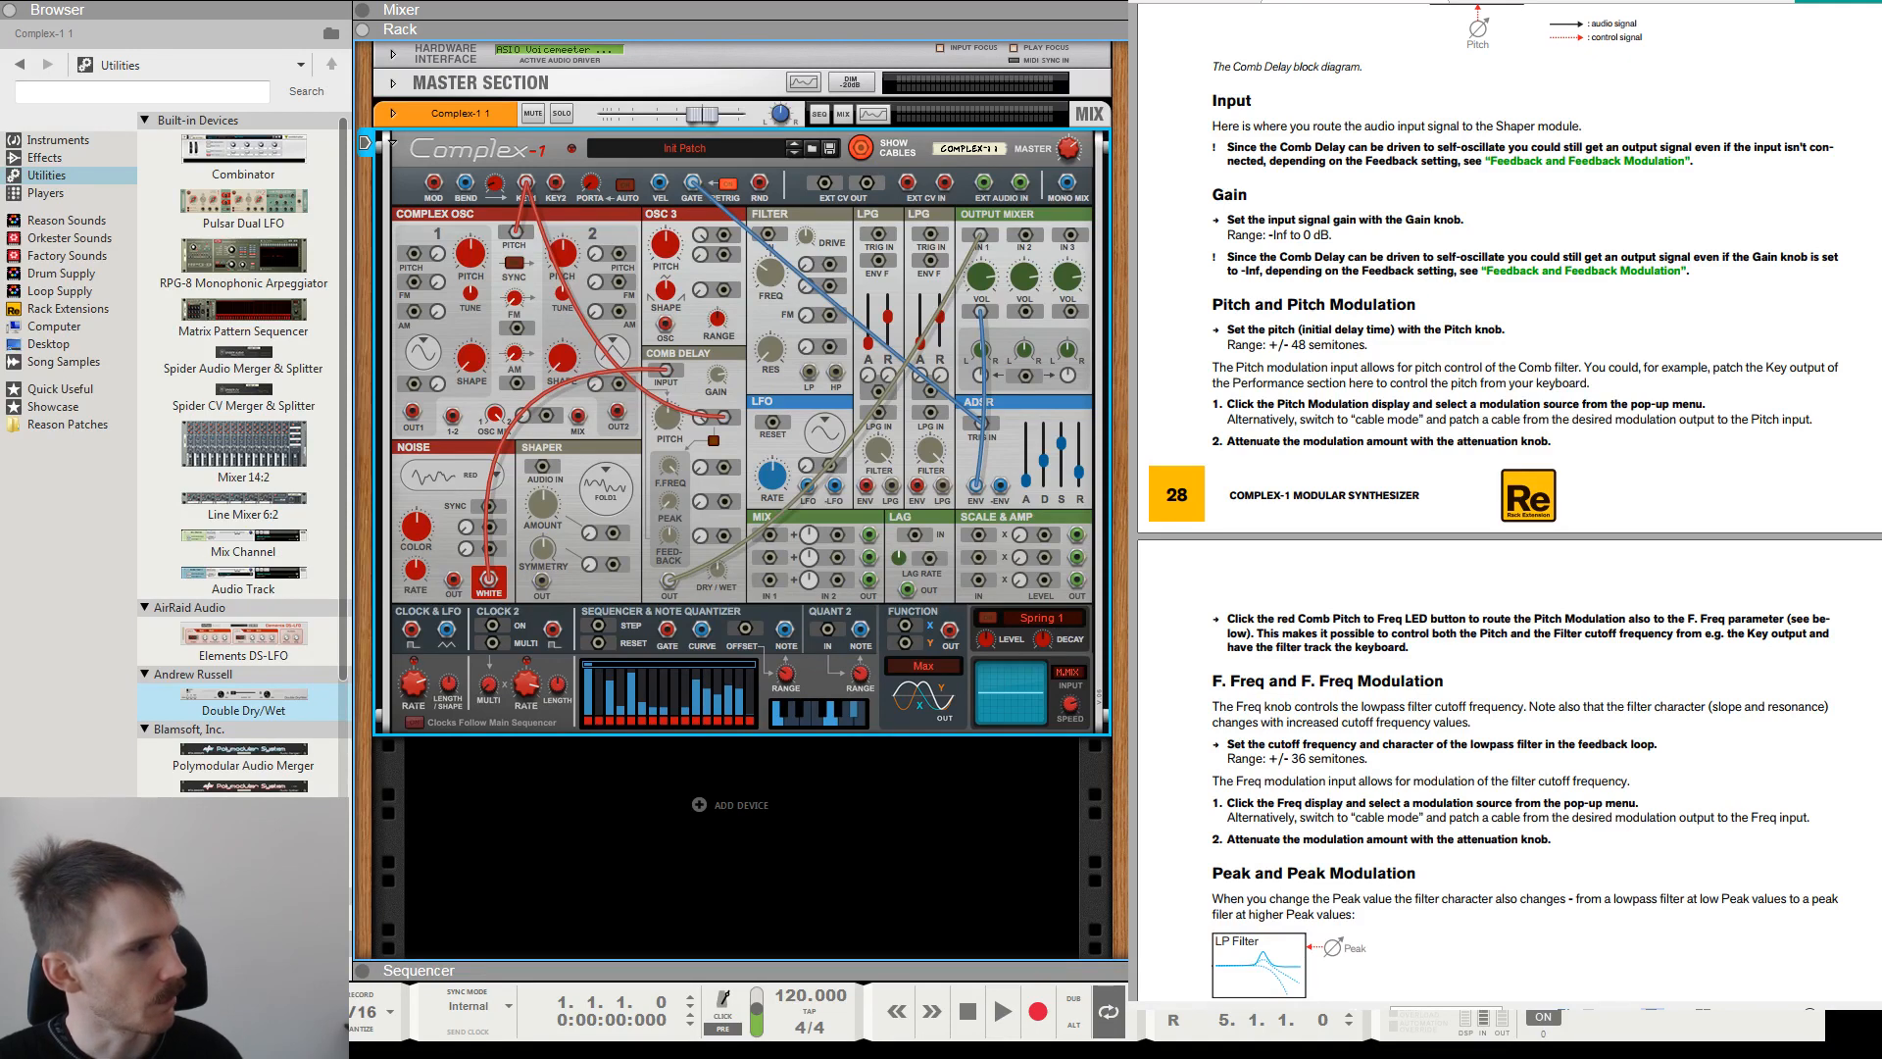
pyautogui.moveTo(1249, 442); pyautogui.dragTo(1529, 443)
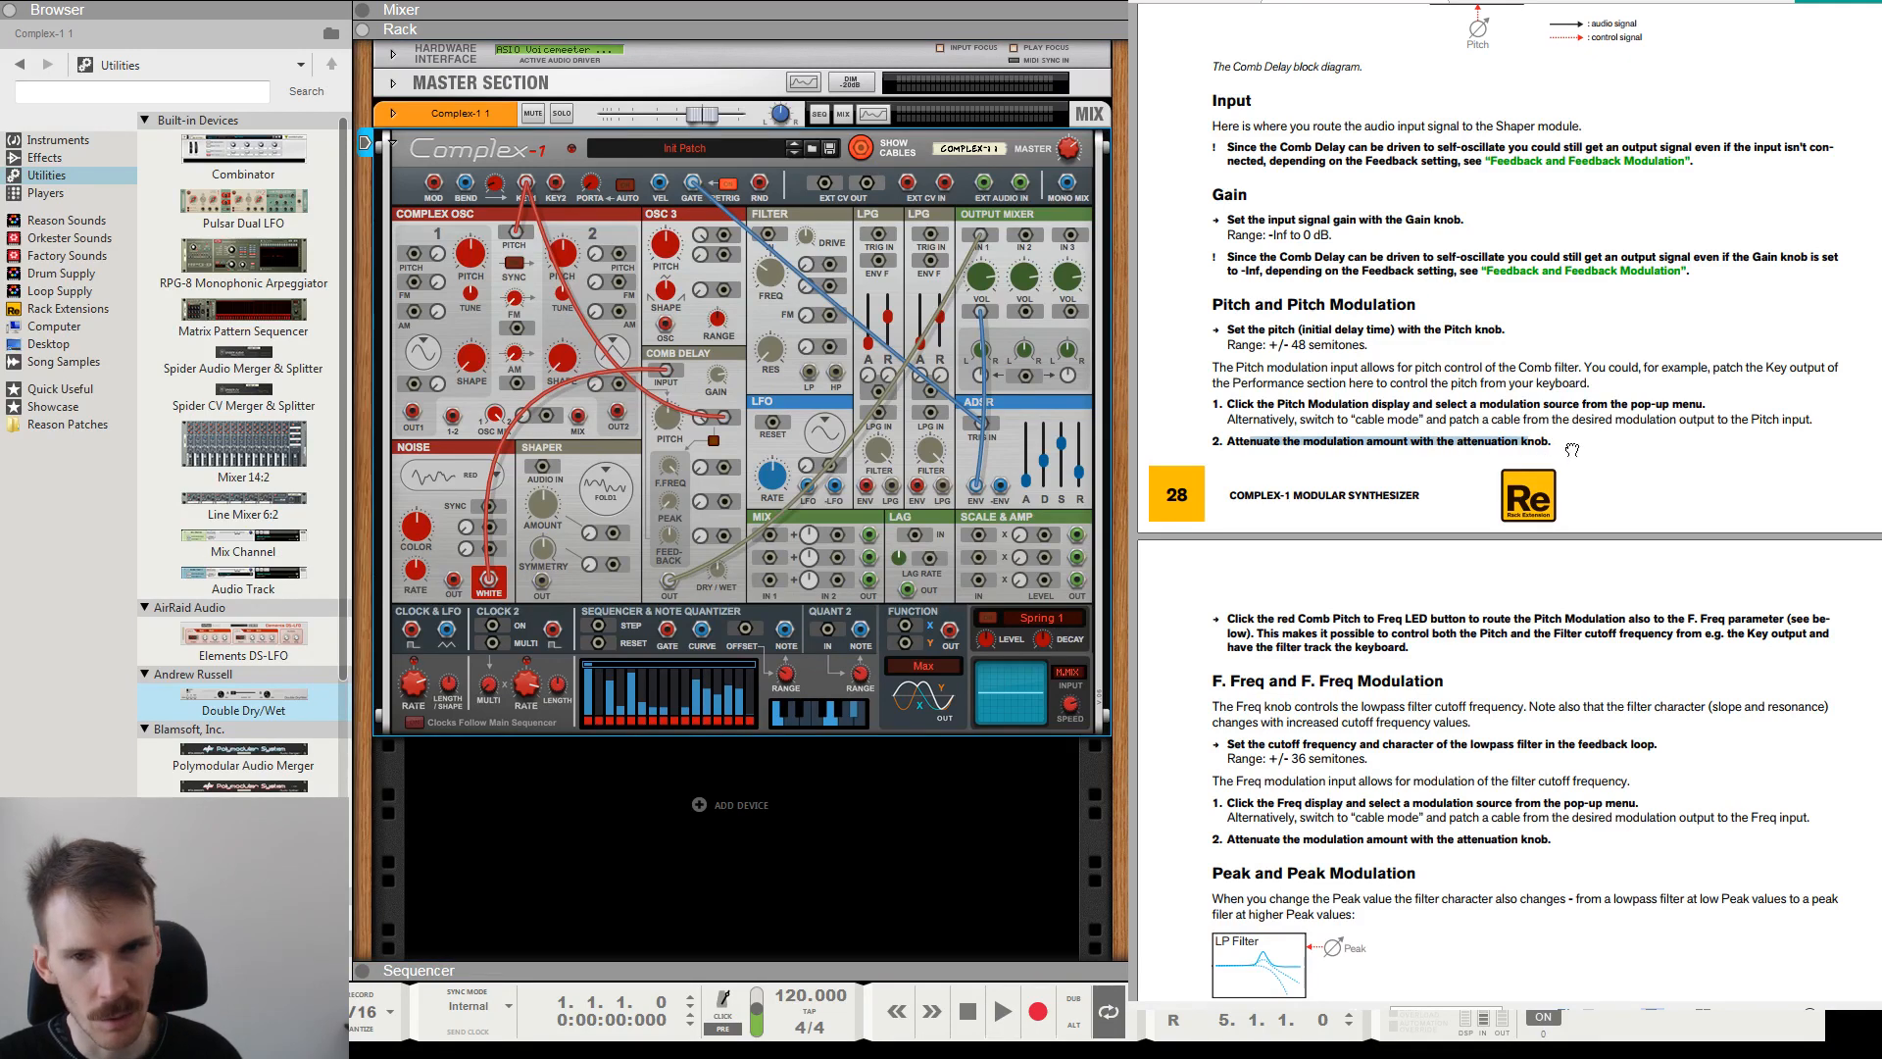
pyautogui.click(1571, 450)
pyautogui.click(701, 418)
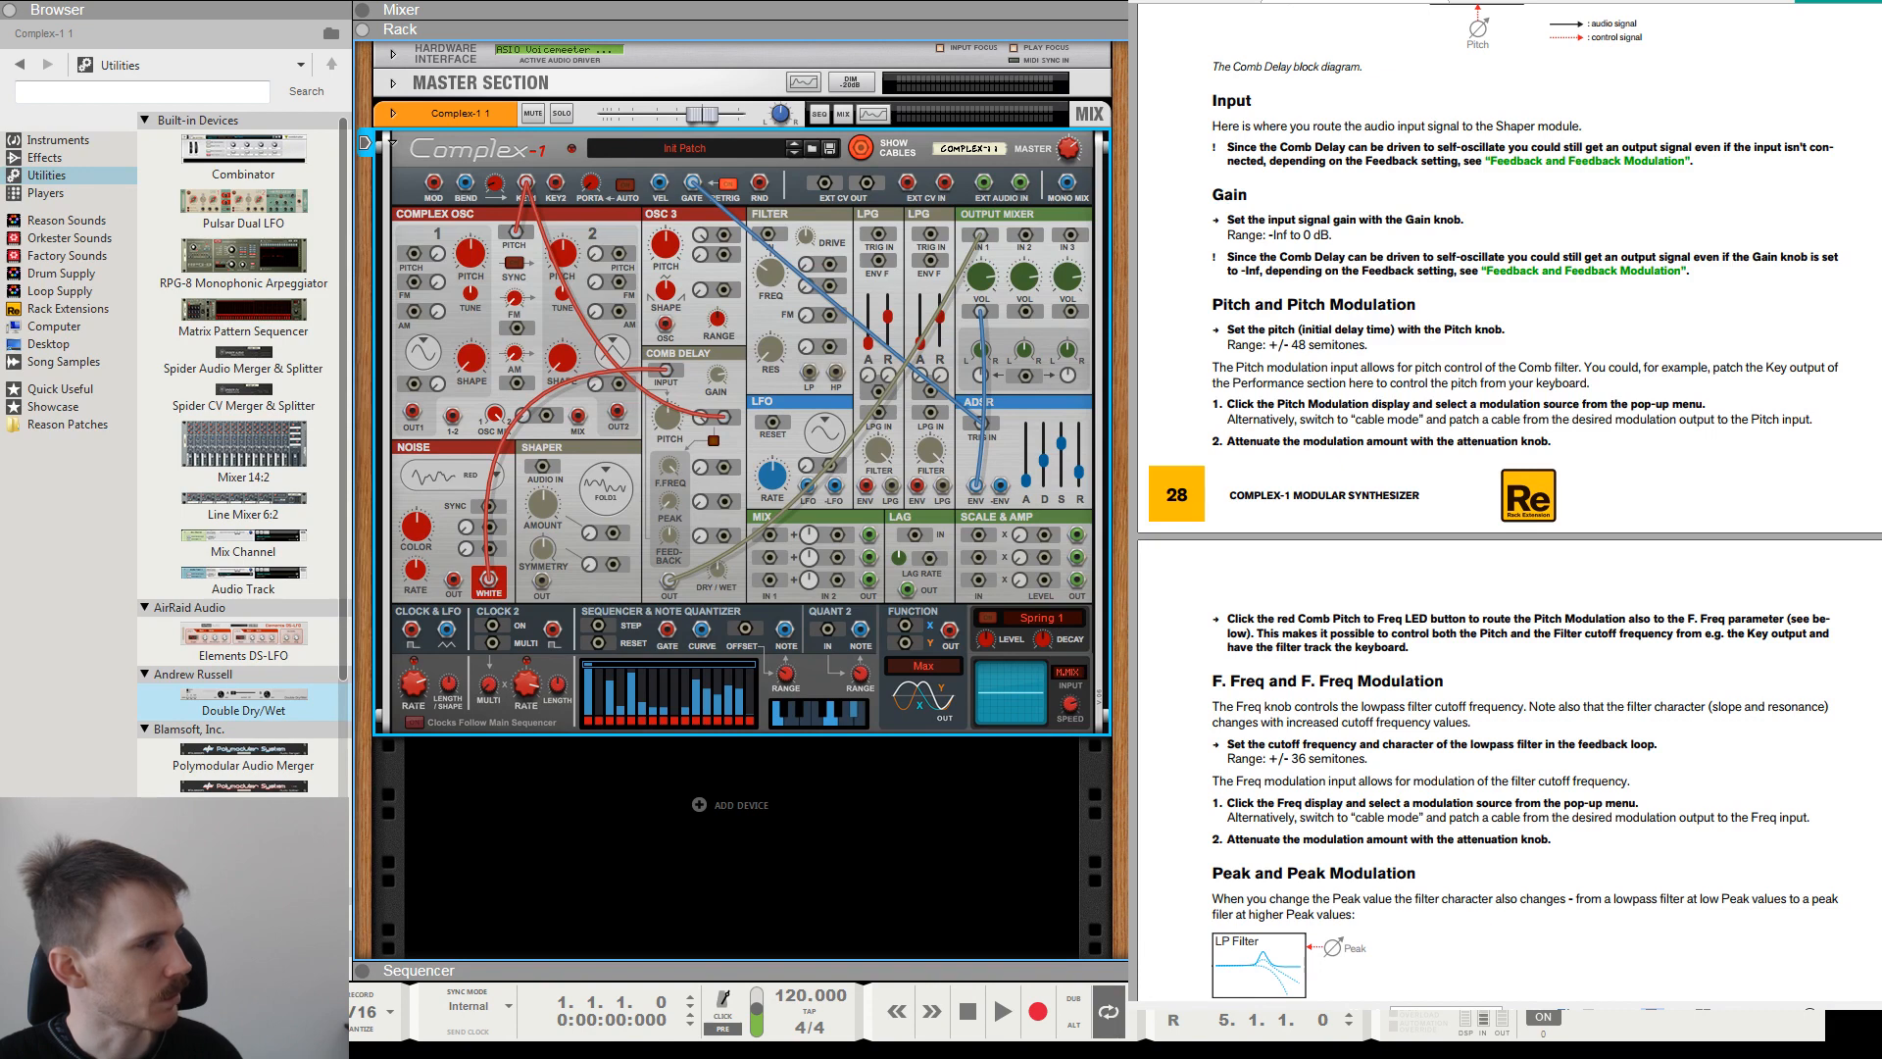
# Read the manual's note on routing pitch modulation to F. Freq, and switch the Comb Pitch to Freq button on and off again.
pyautogui.moveTo(1257, 633); pyautogui.dragTo(1625, 639)
pyautogui.moveTo(1741, 635); pyautogui.dragTo(1331, 627)
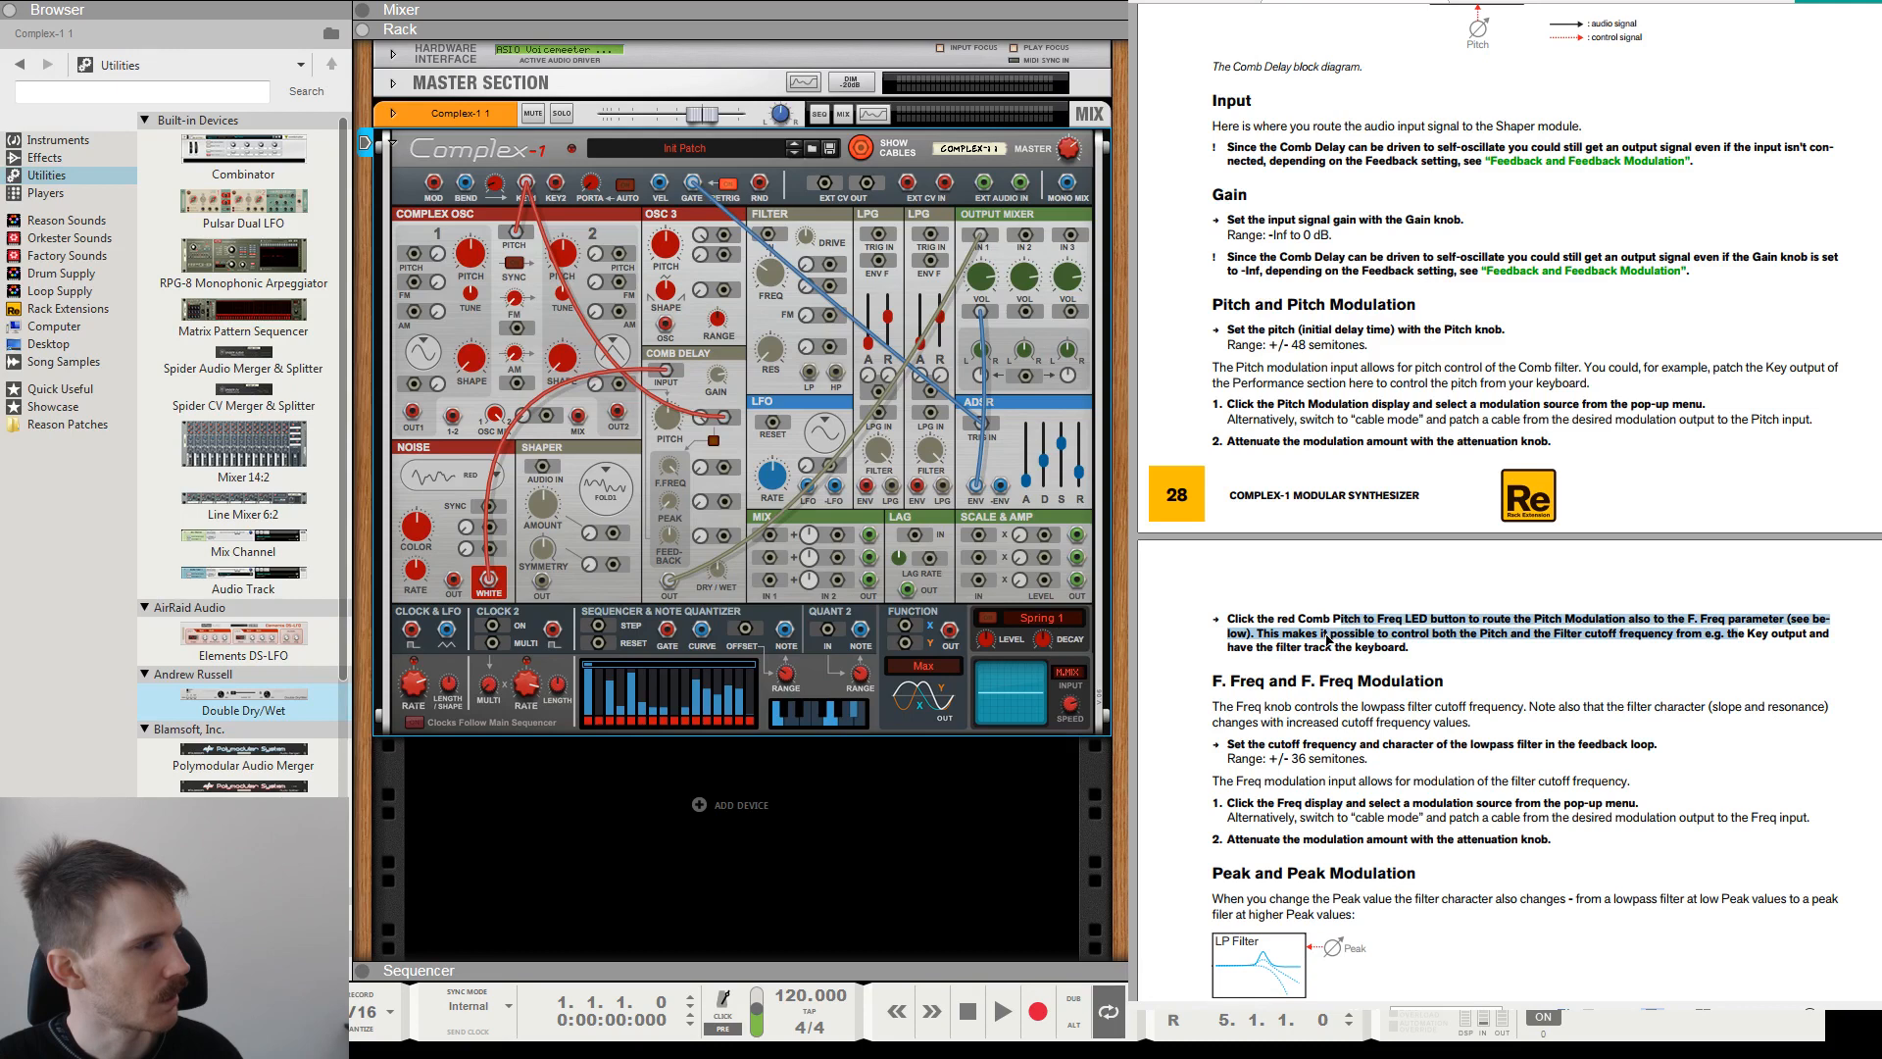
pyautogui.click(1357, 648)
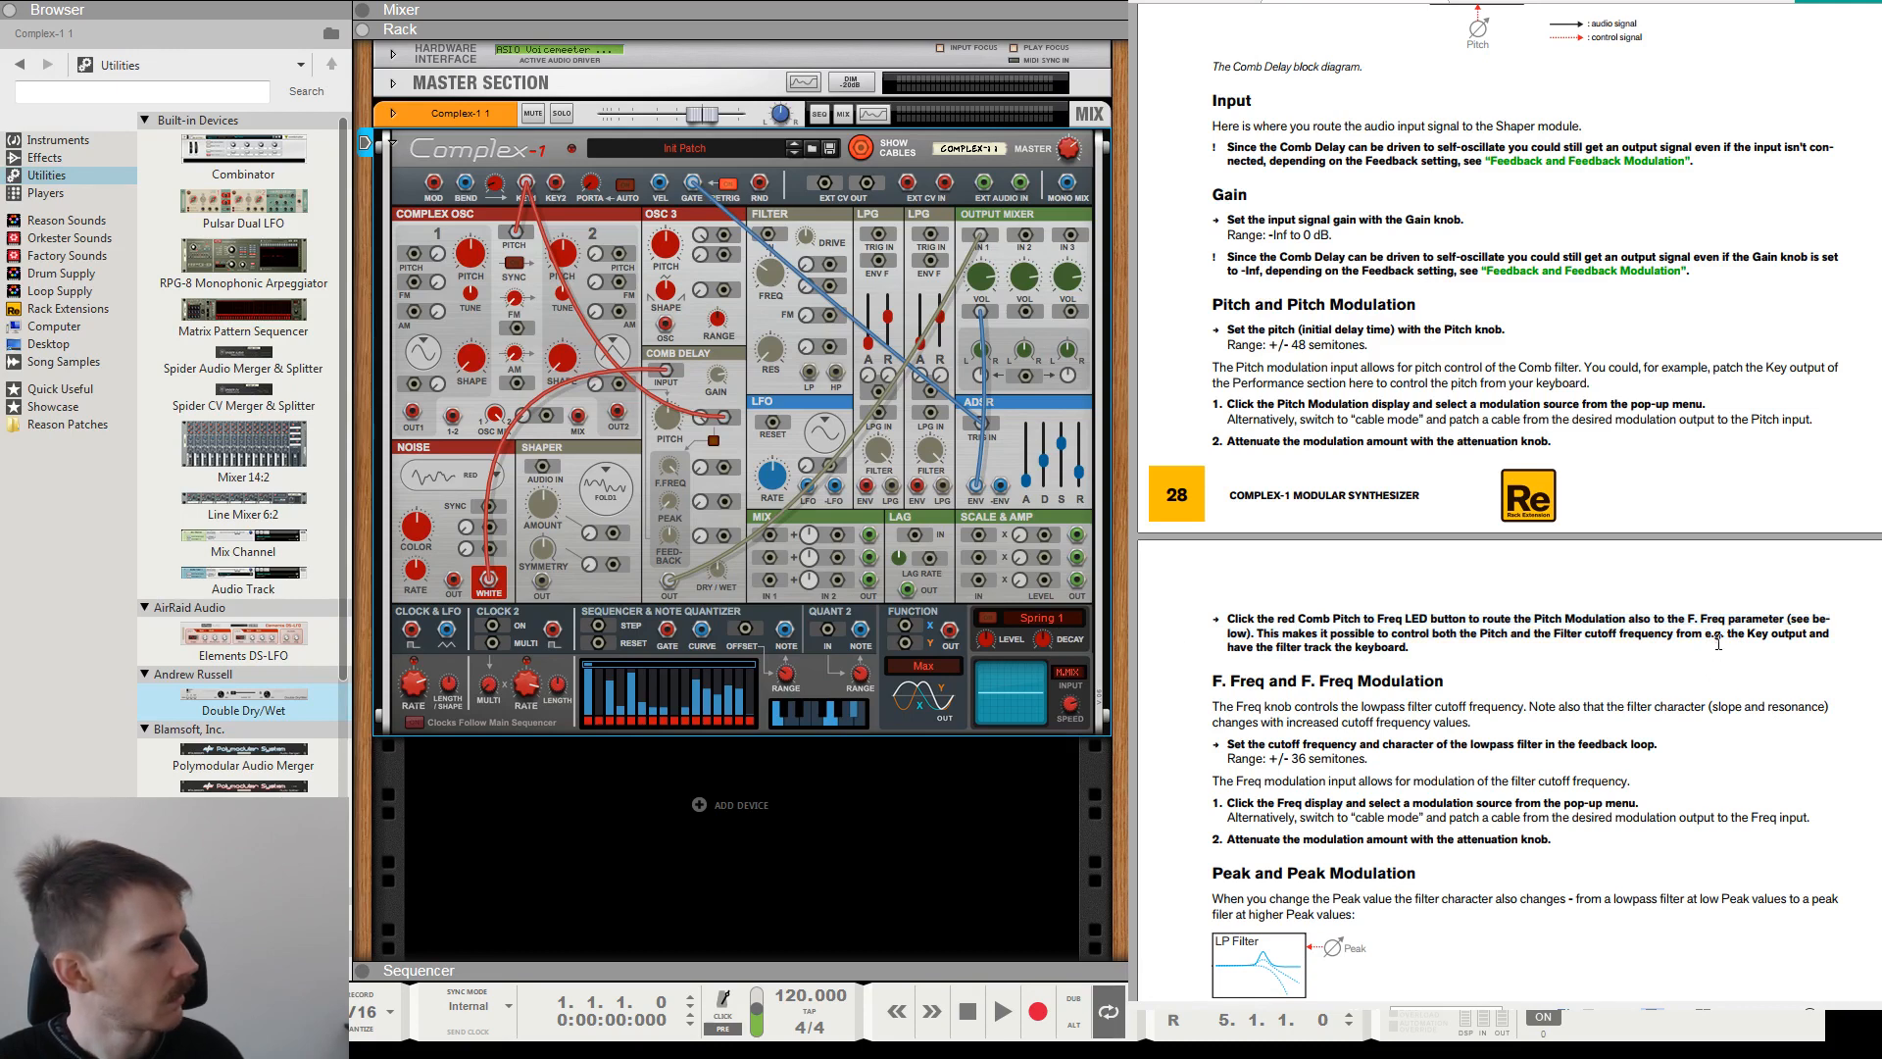
pyautogui.moveTo(1716, 637); pyautogui.dragTo(1479, 636)
pyautogui.click(1293, 635)
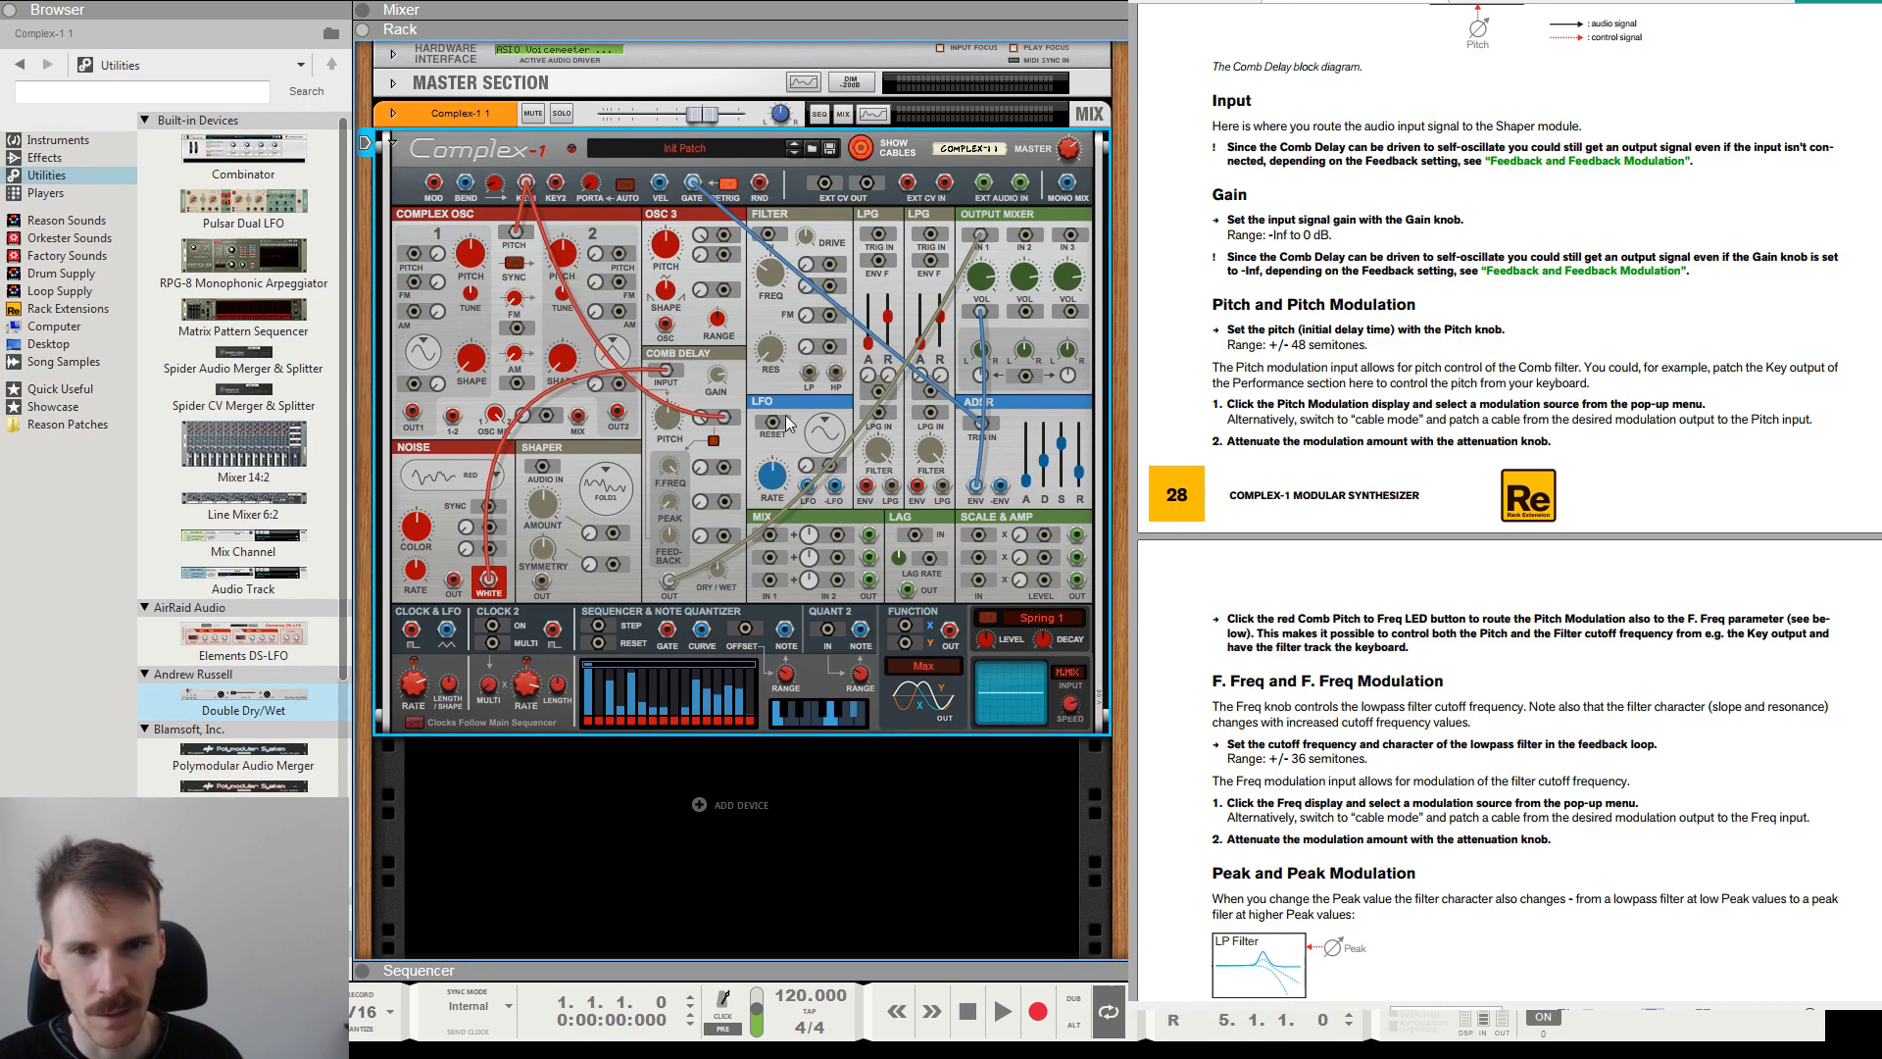
pyautogui.click(713, 443)
pyautogui.click(712, 441)
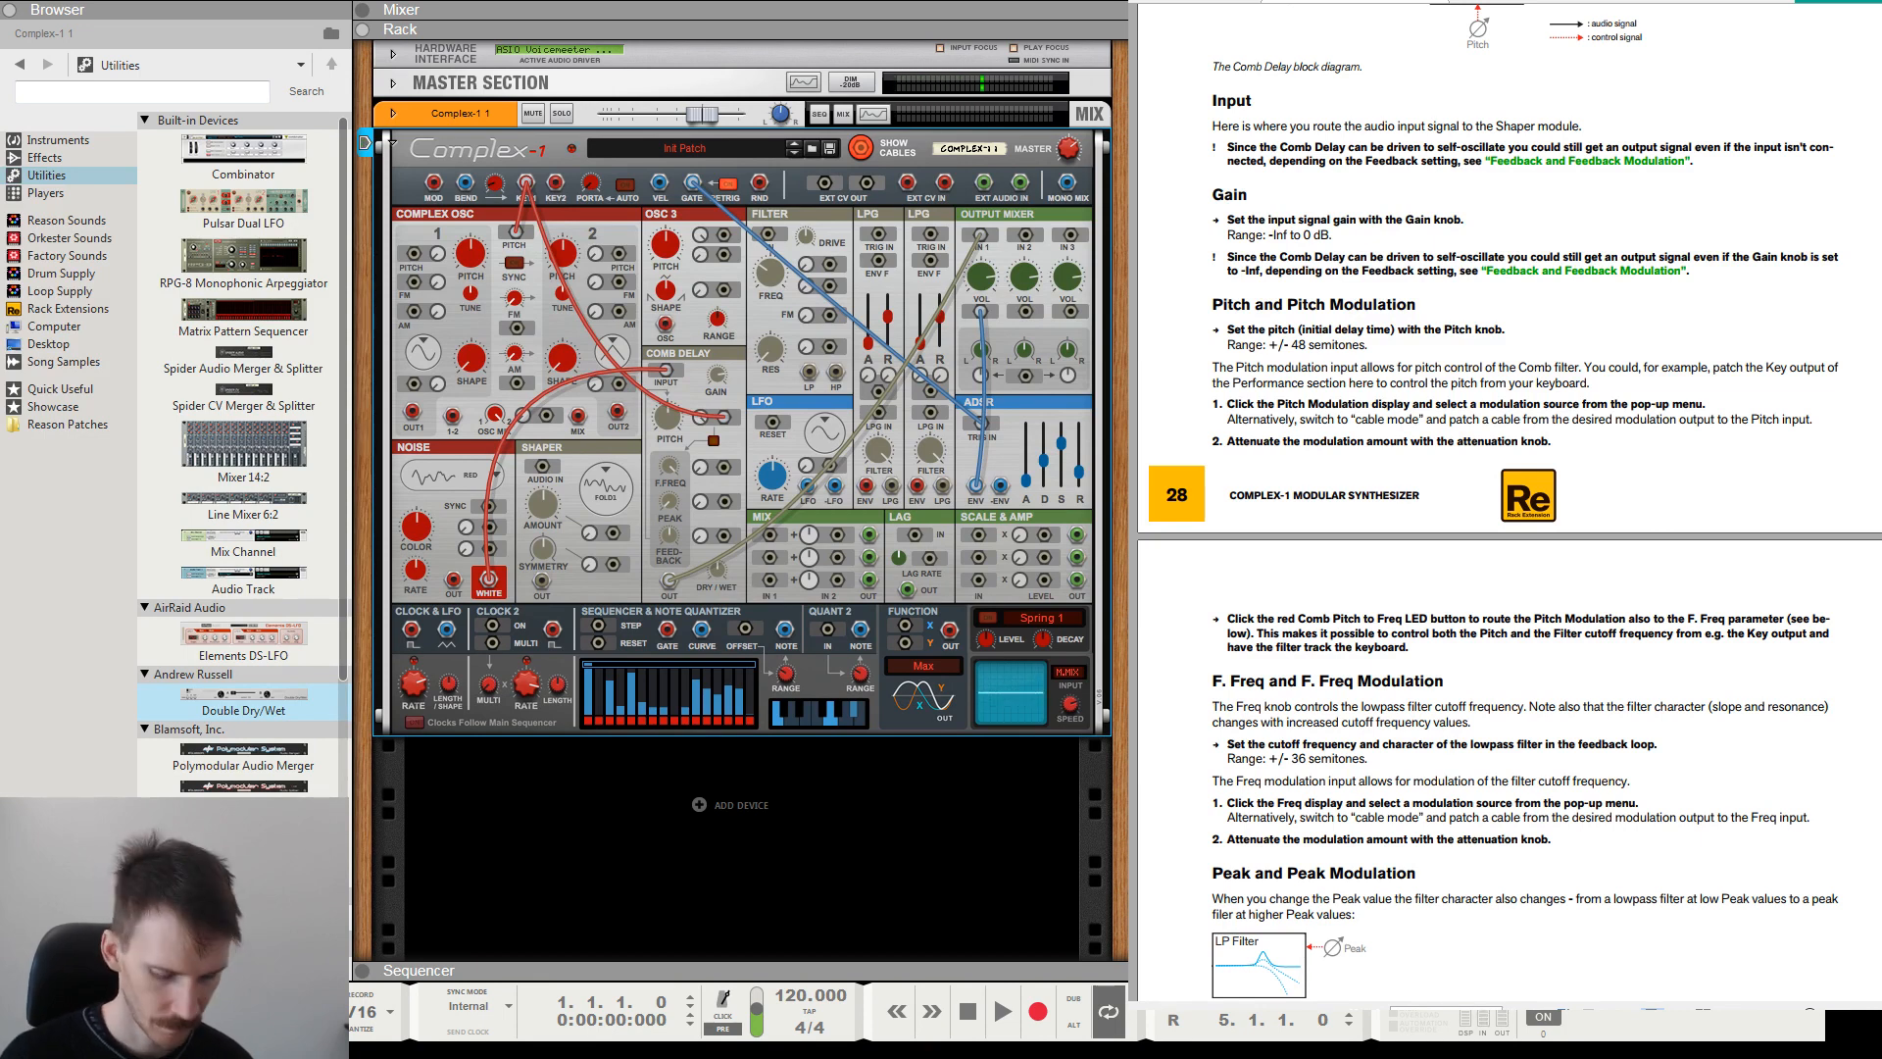
# Adjust the Comb Delay's Dry/Wet mix and consult the manual's F. Freq section and block diagram.
pyautogui.moveTo(718, 575); pyautogui.dragTo(734, 434)
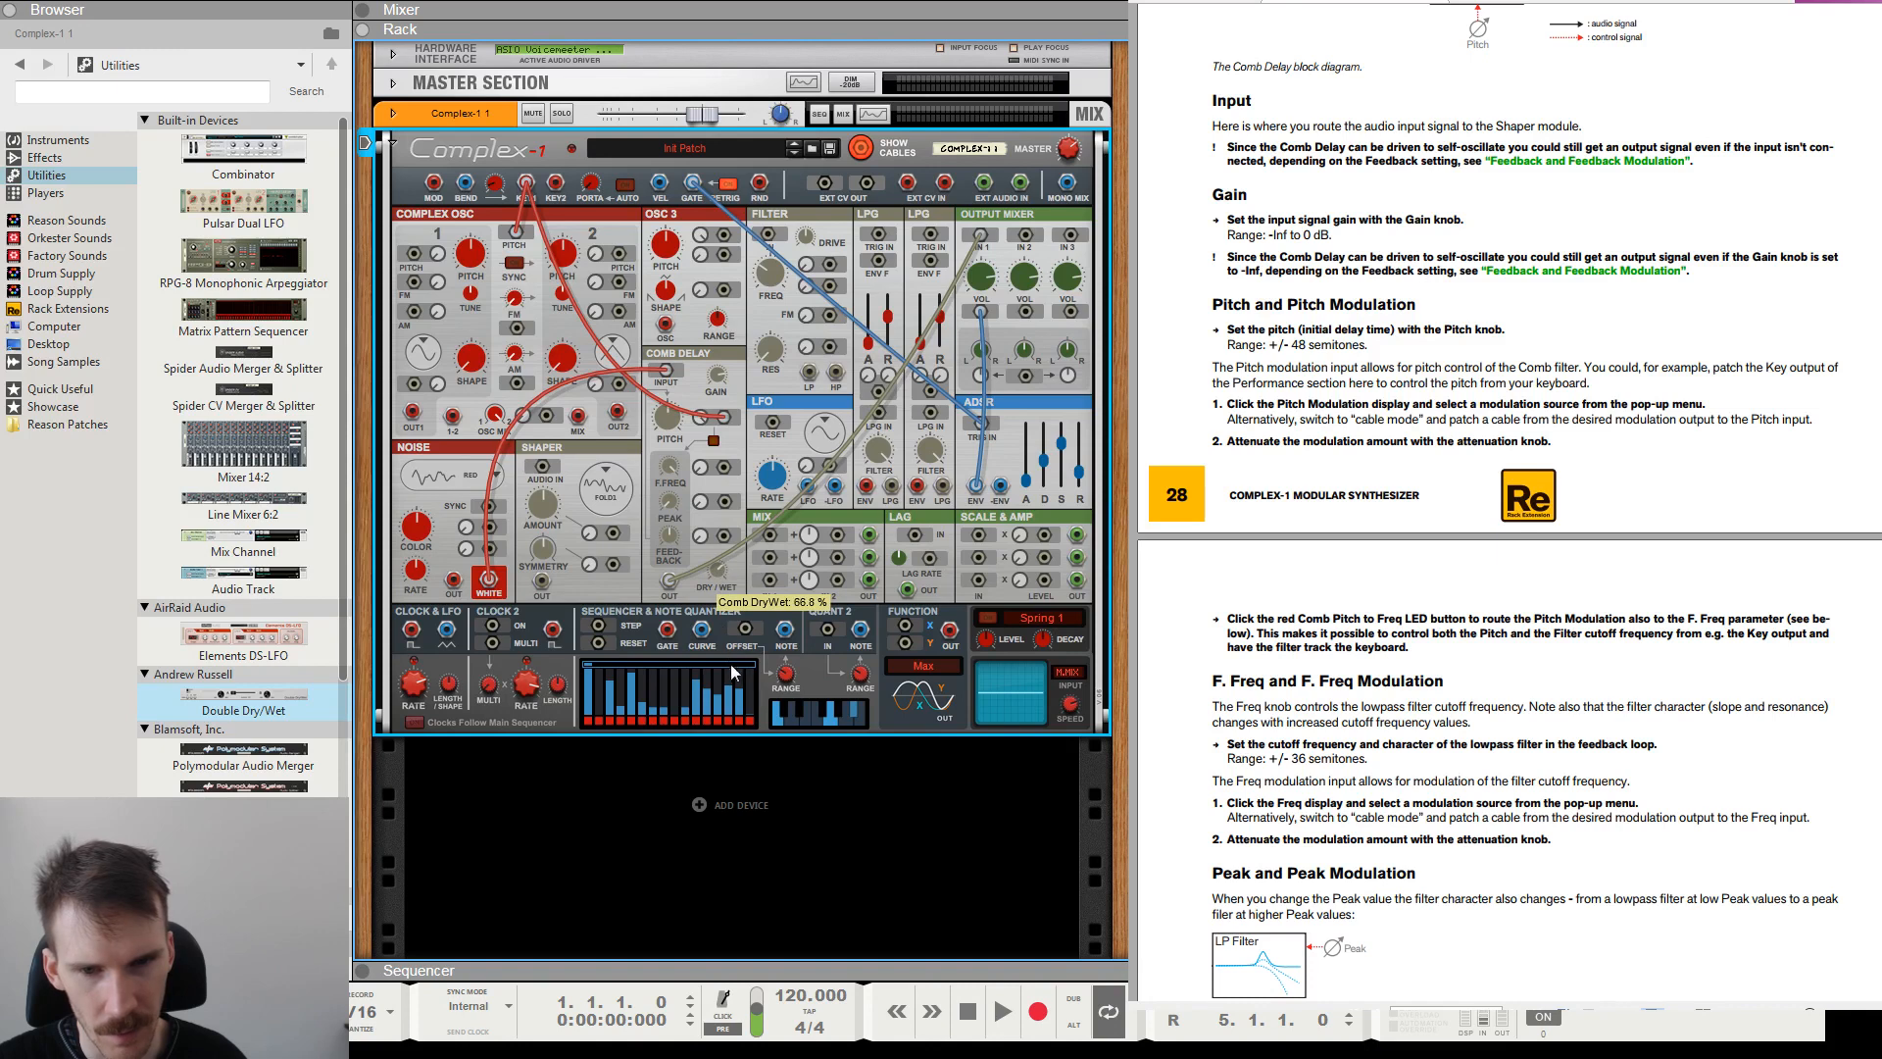
pyautogui.moveTo(738, 691); pyautogui.dragTo(725, 602)
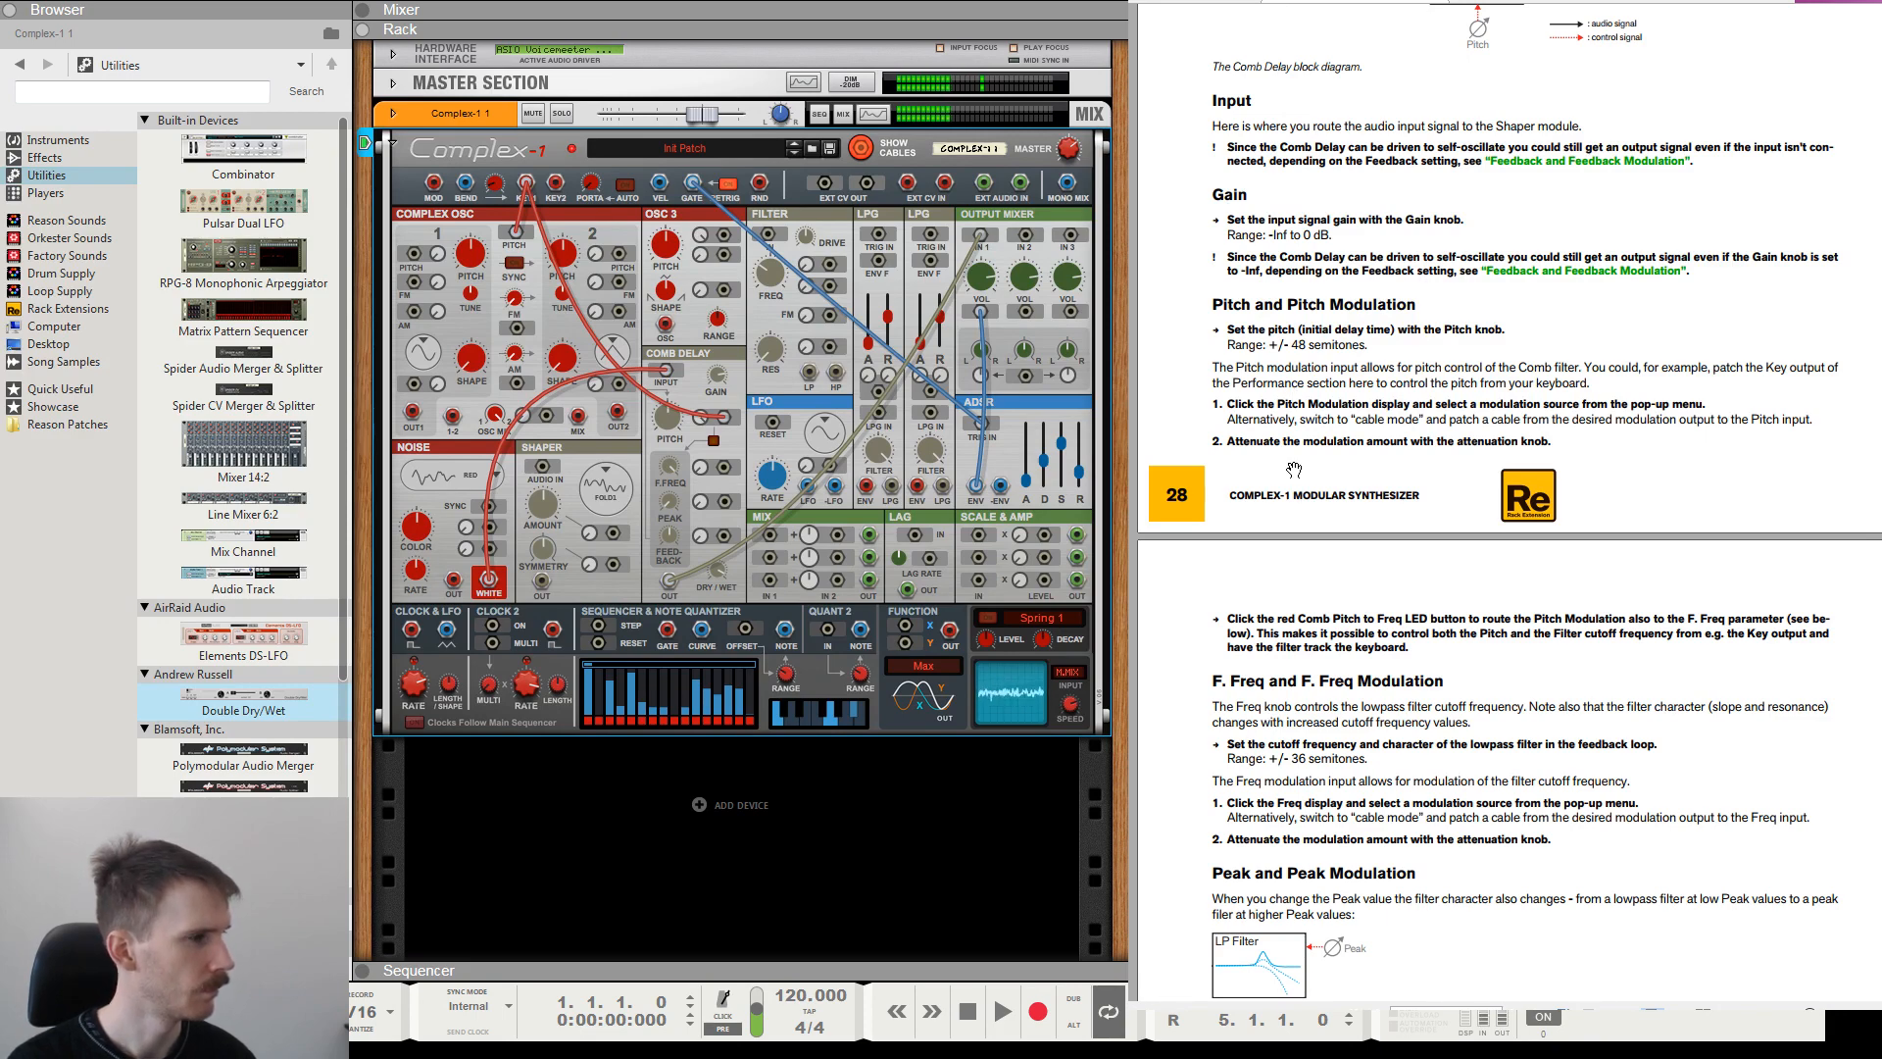
pyautogui.scroll(-3, 1320, 450)
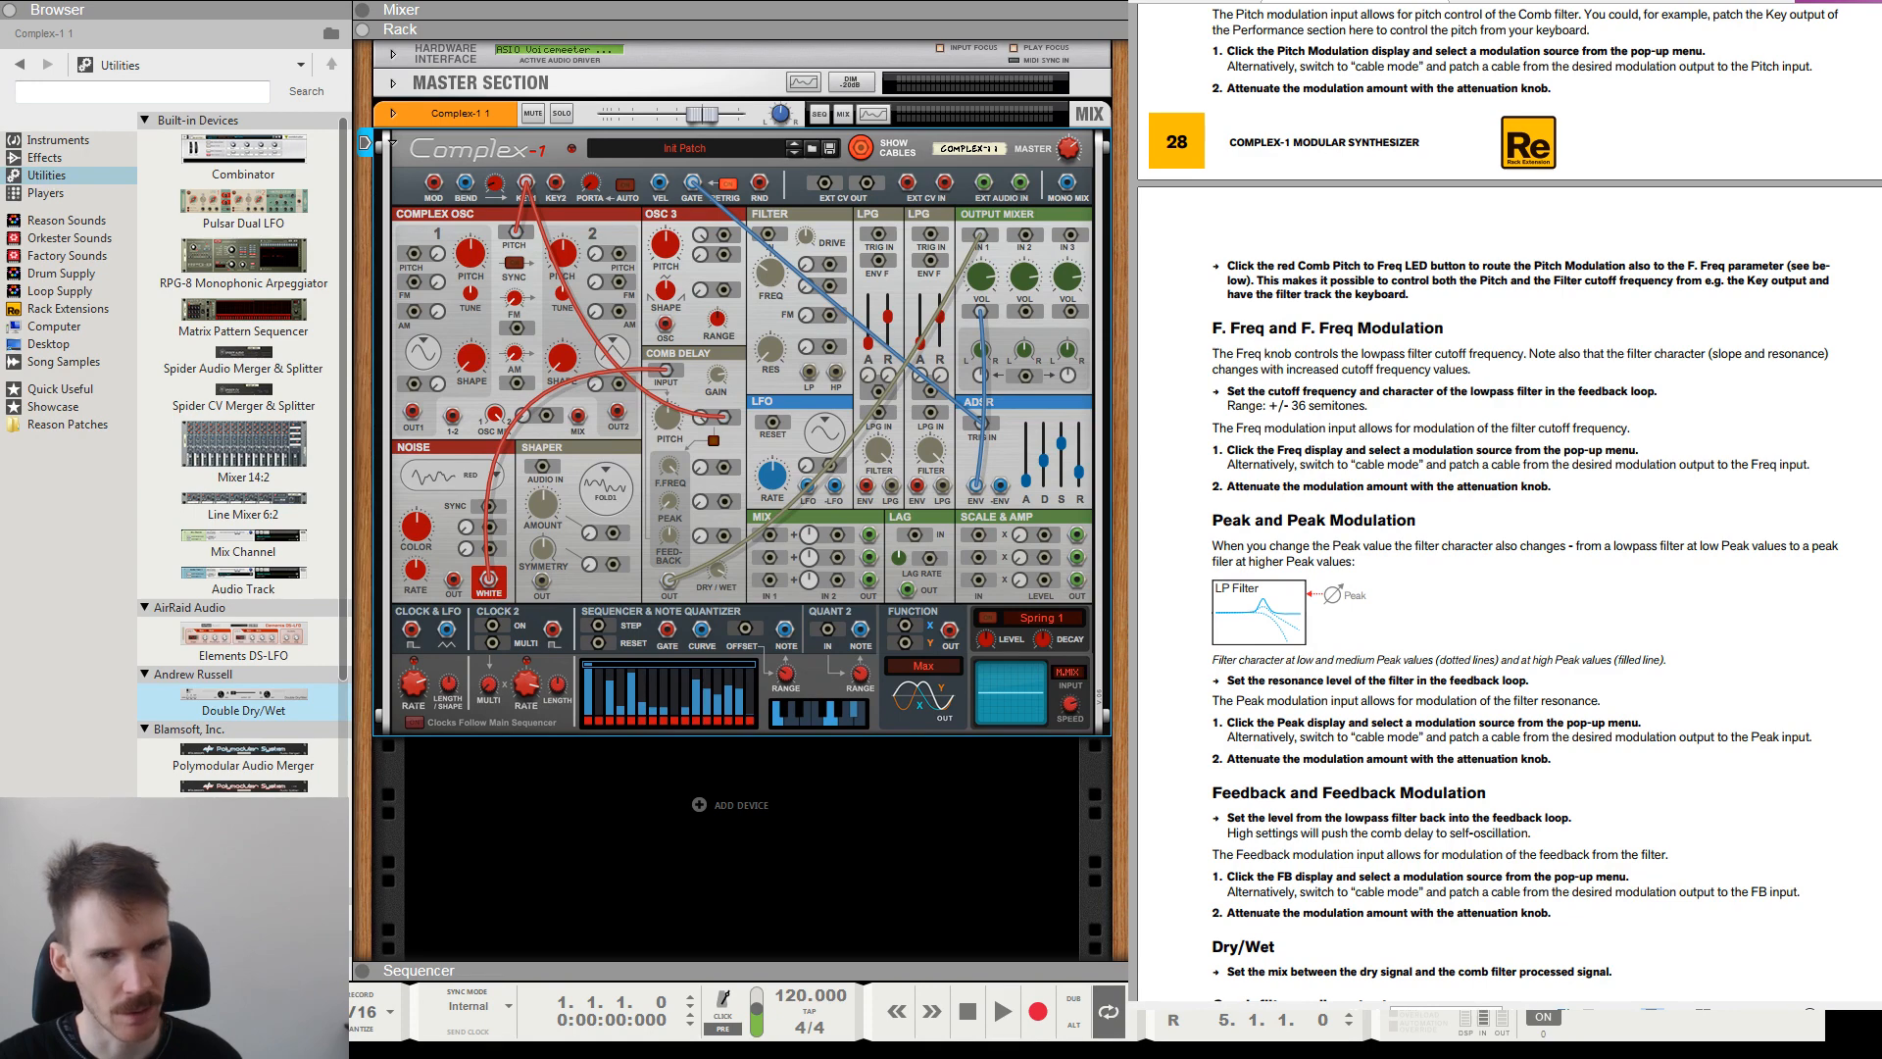
pyautogui.scroll(10, 1543, 341)
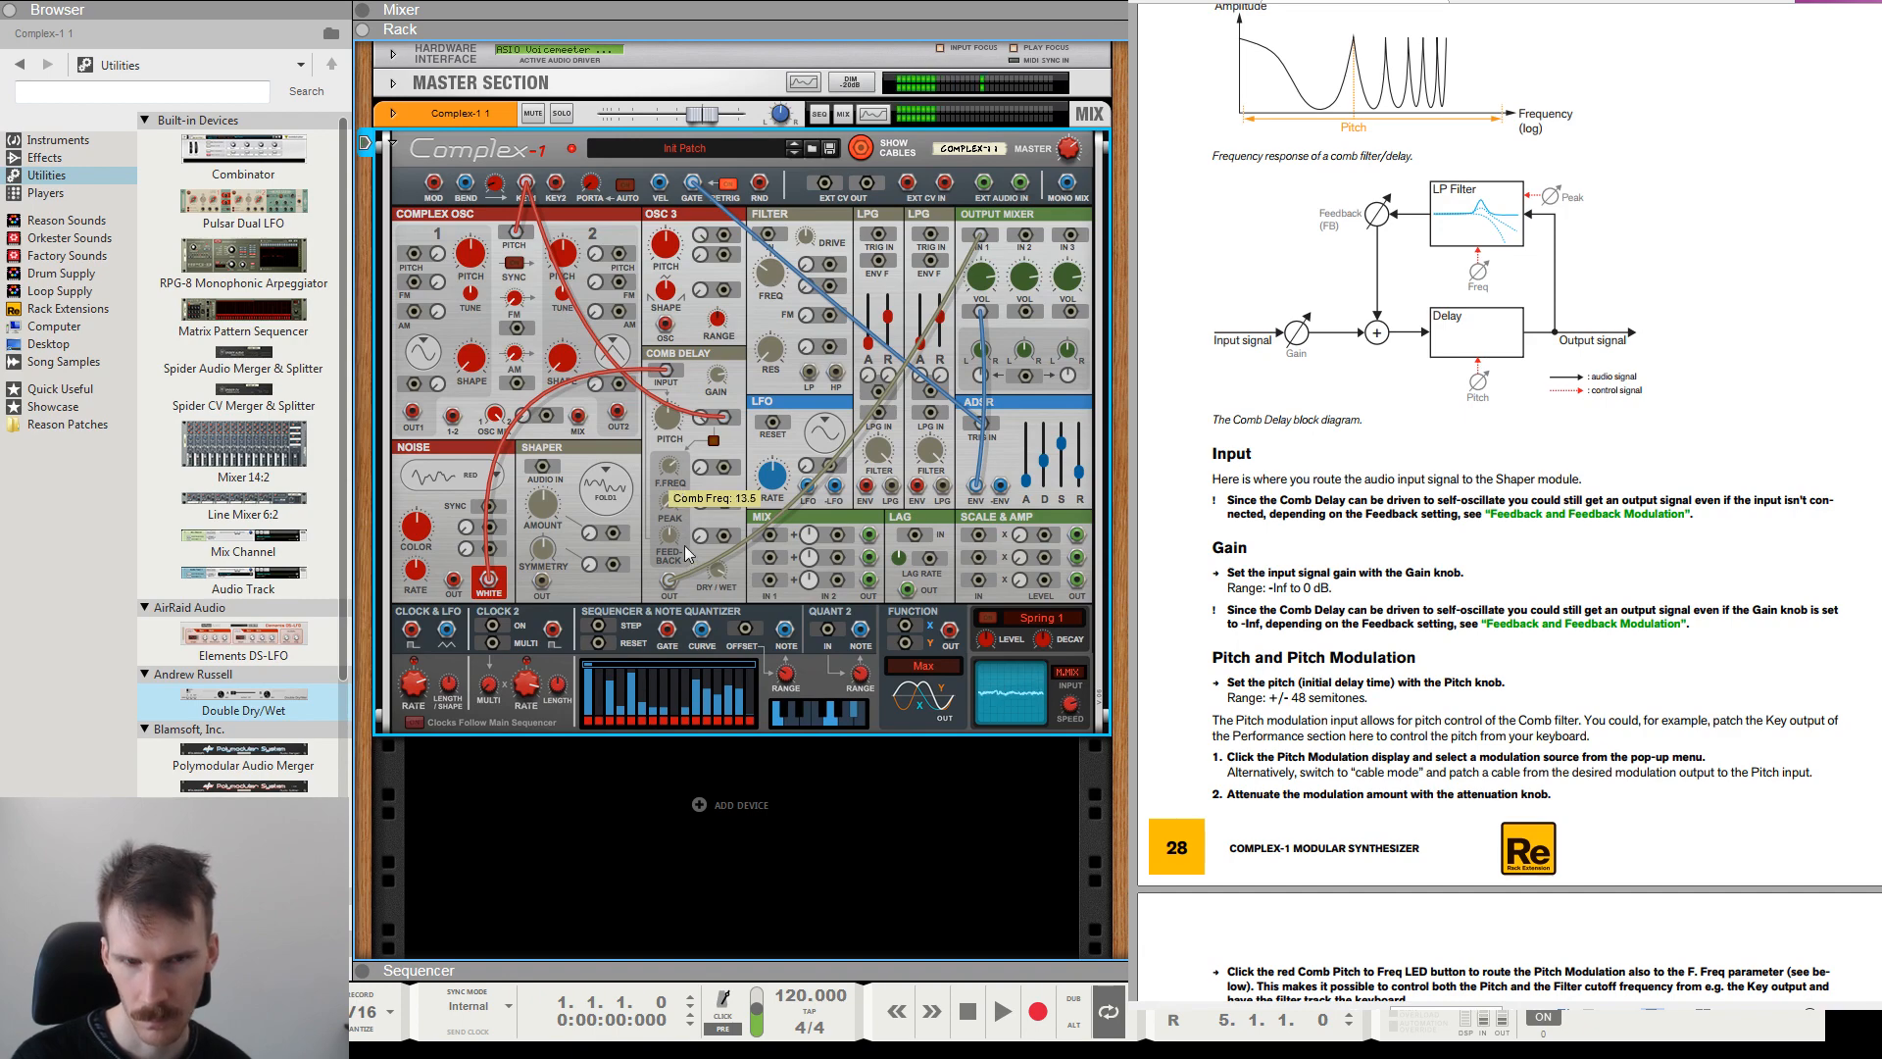
# Sweep the Comb Delay's F. Freq cutoff and turn on Comb Pitch to Freq so the filter tracks the keyboard.
pyautogui.moveTo(685, 546); pyautogui.dragTo(679, 510)
pyautogui.moveTo(1062, 444); pyautogui.dragTo(1060, 409)
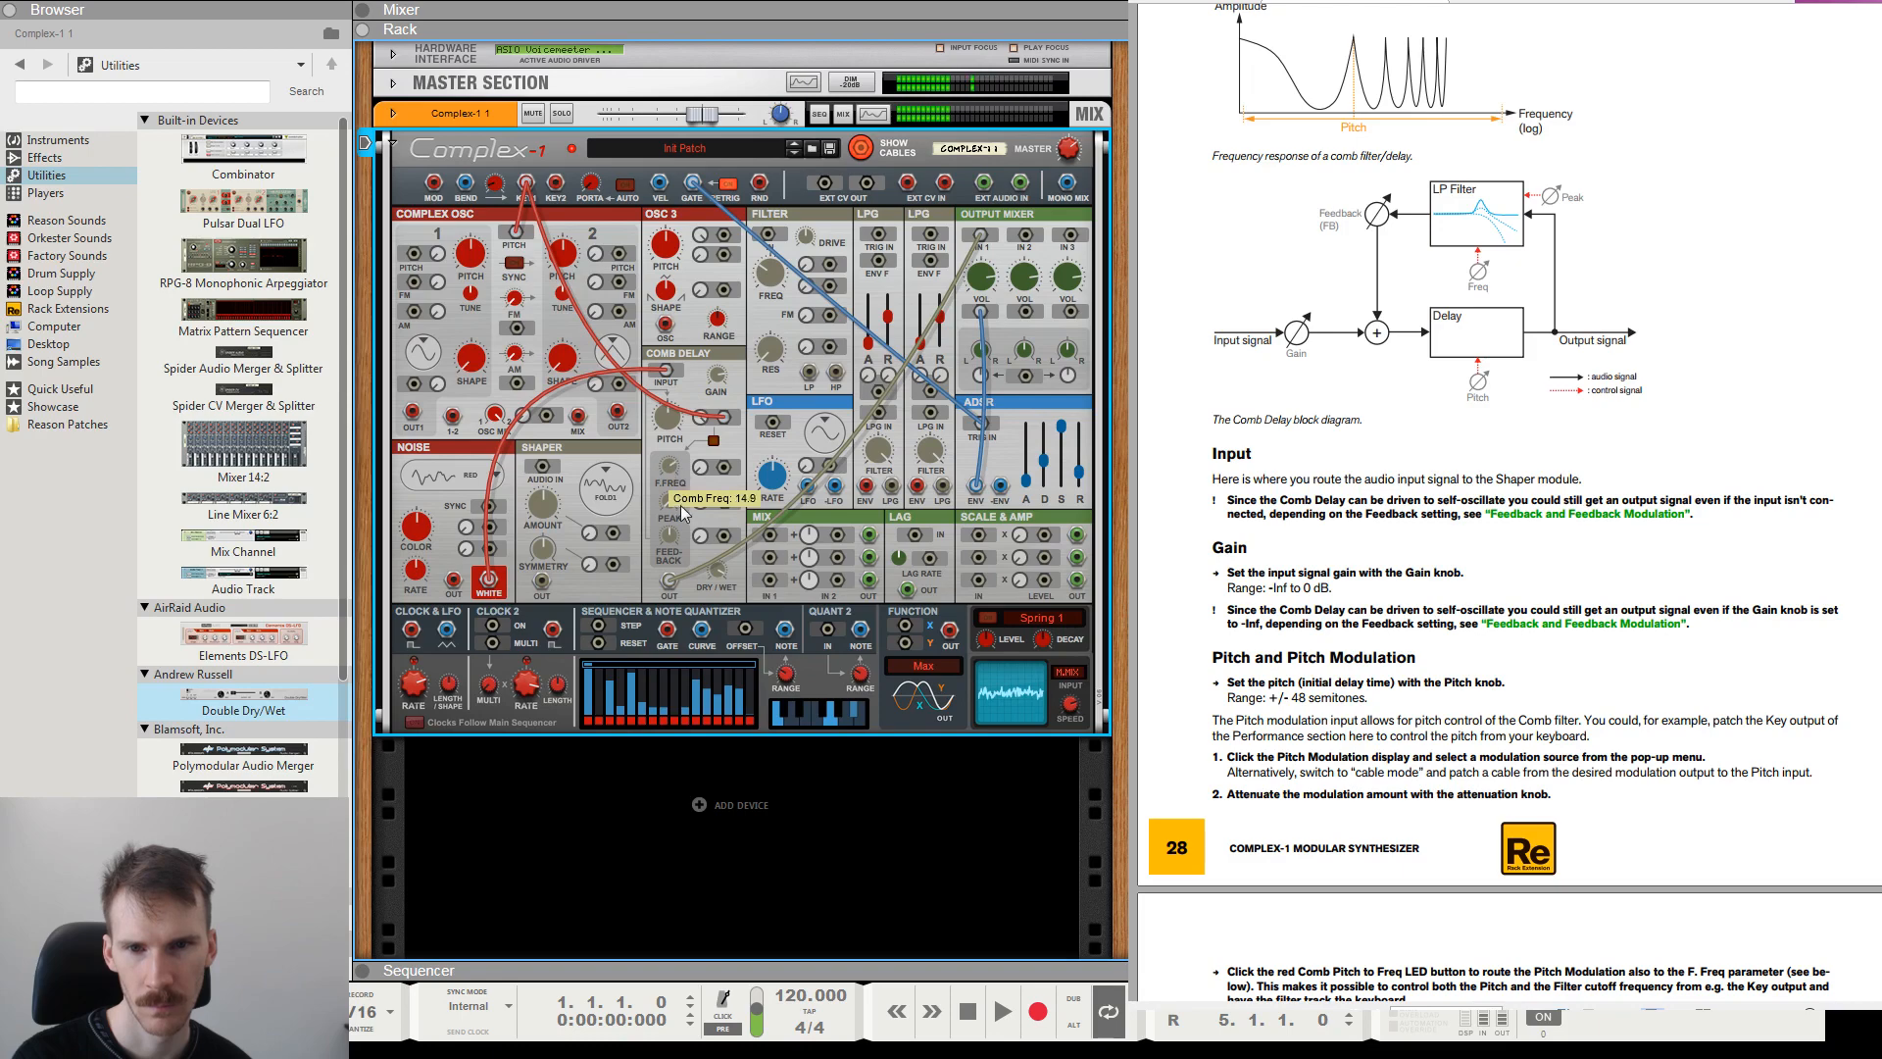
pyautogui.moveTo(683, 513)
pyautogui.mouseDown()
pyautogui.moveTo(692, 539)
pyautogui.moveTo(679, 452)
pyautogui.moveTo(692, 530)
pyautogui.moveTo(676, 510)
pyautogui.mouseUp()
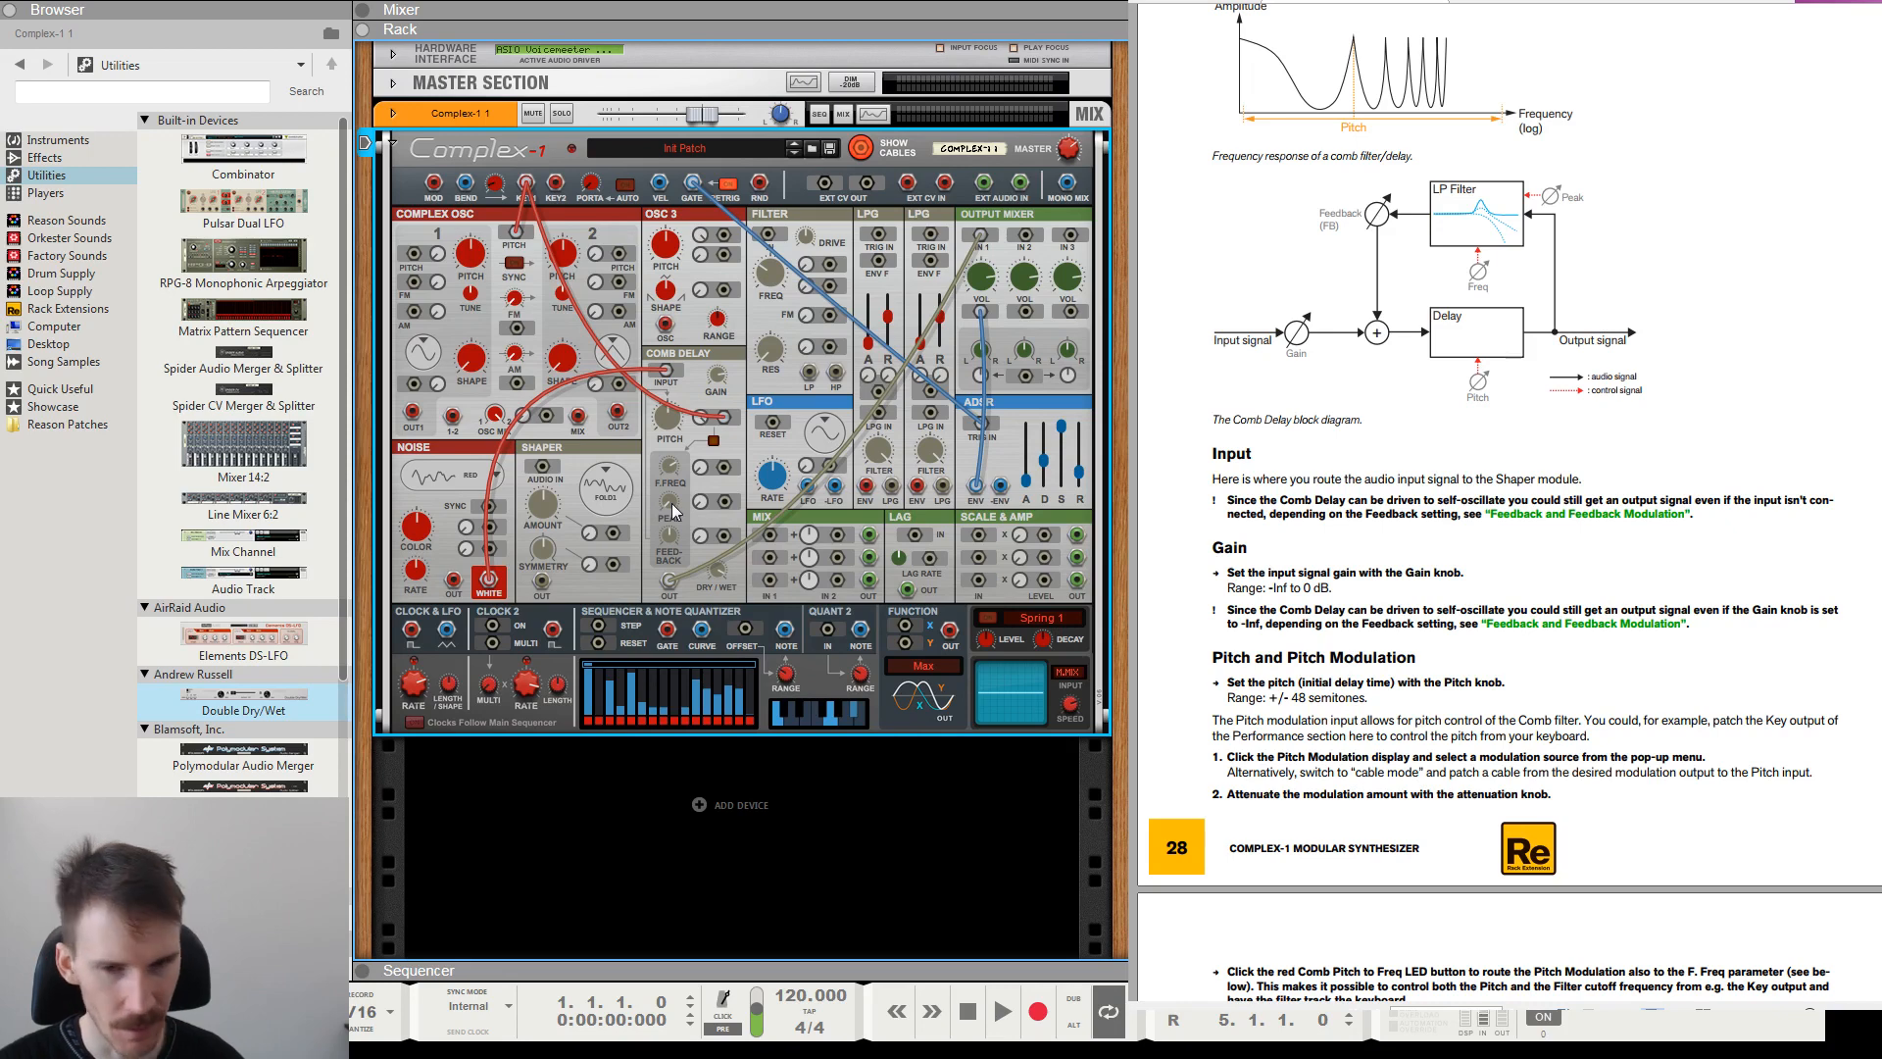
pyautogui.click(714, 440)
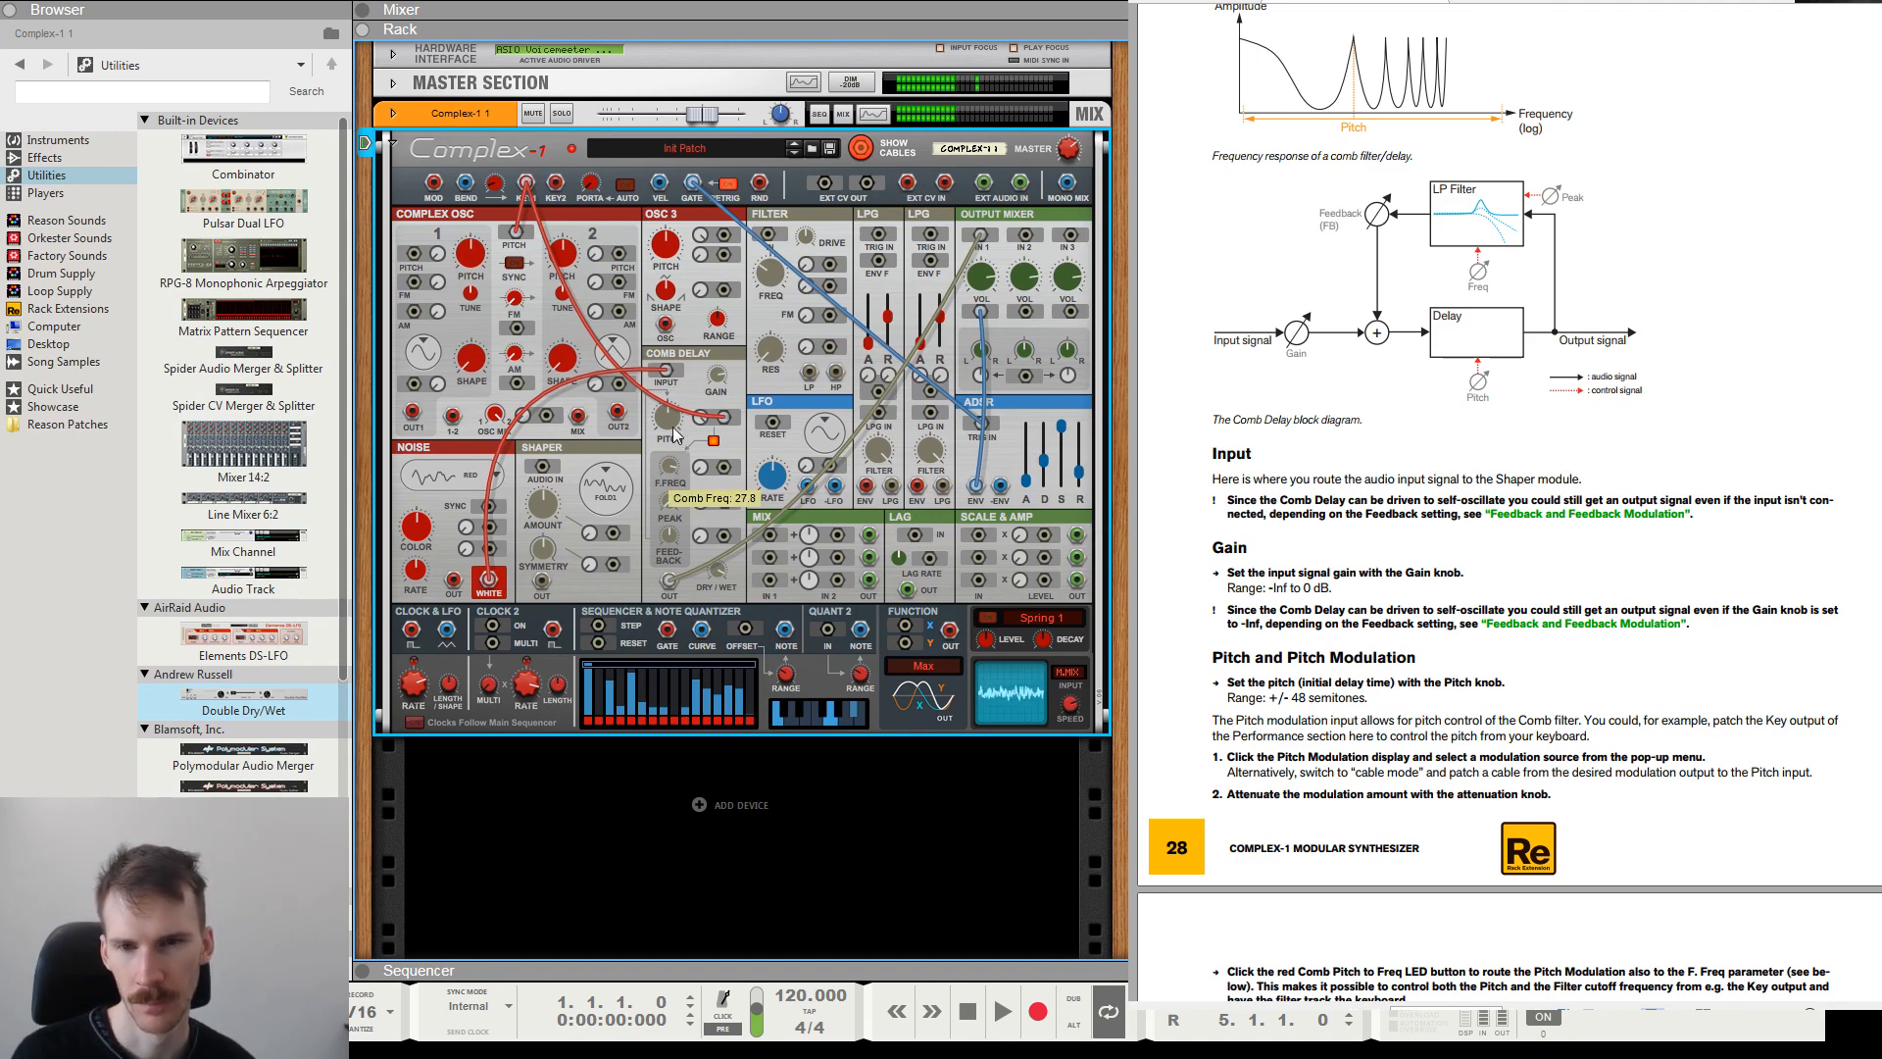
pyautogui.moveTo(674, 428); pyautogui.dragTo(679, 484)
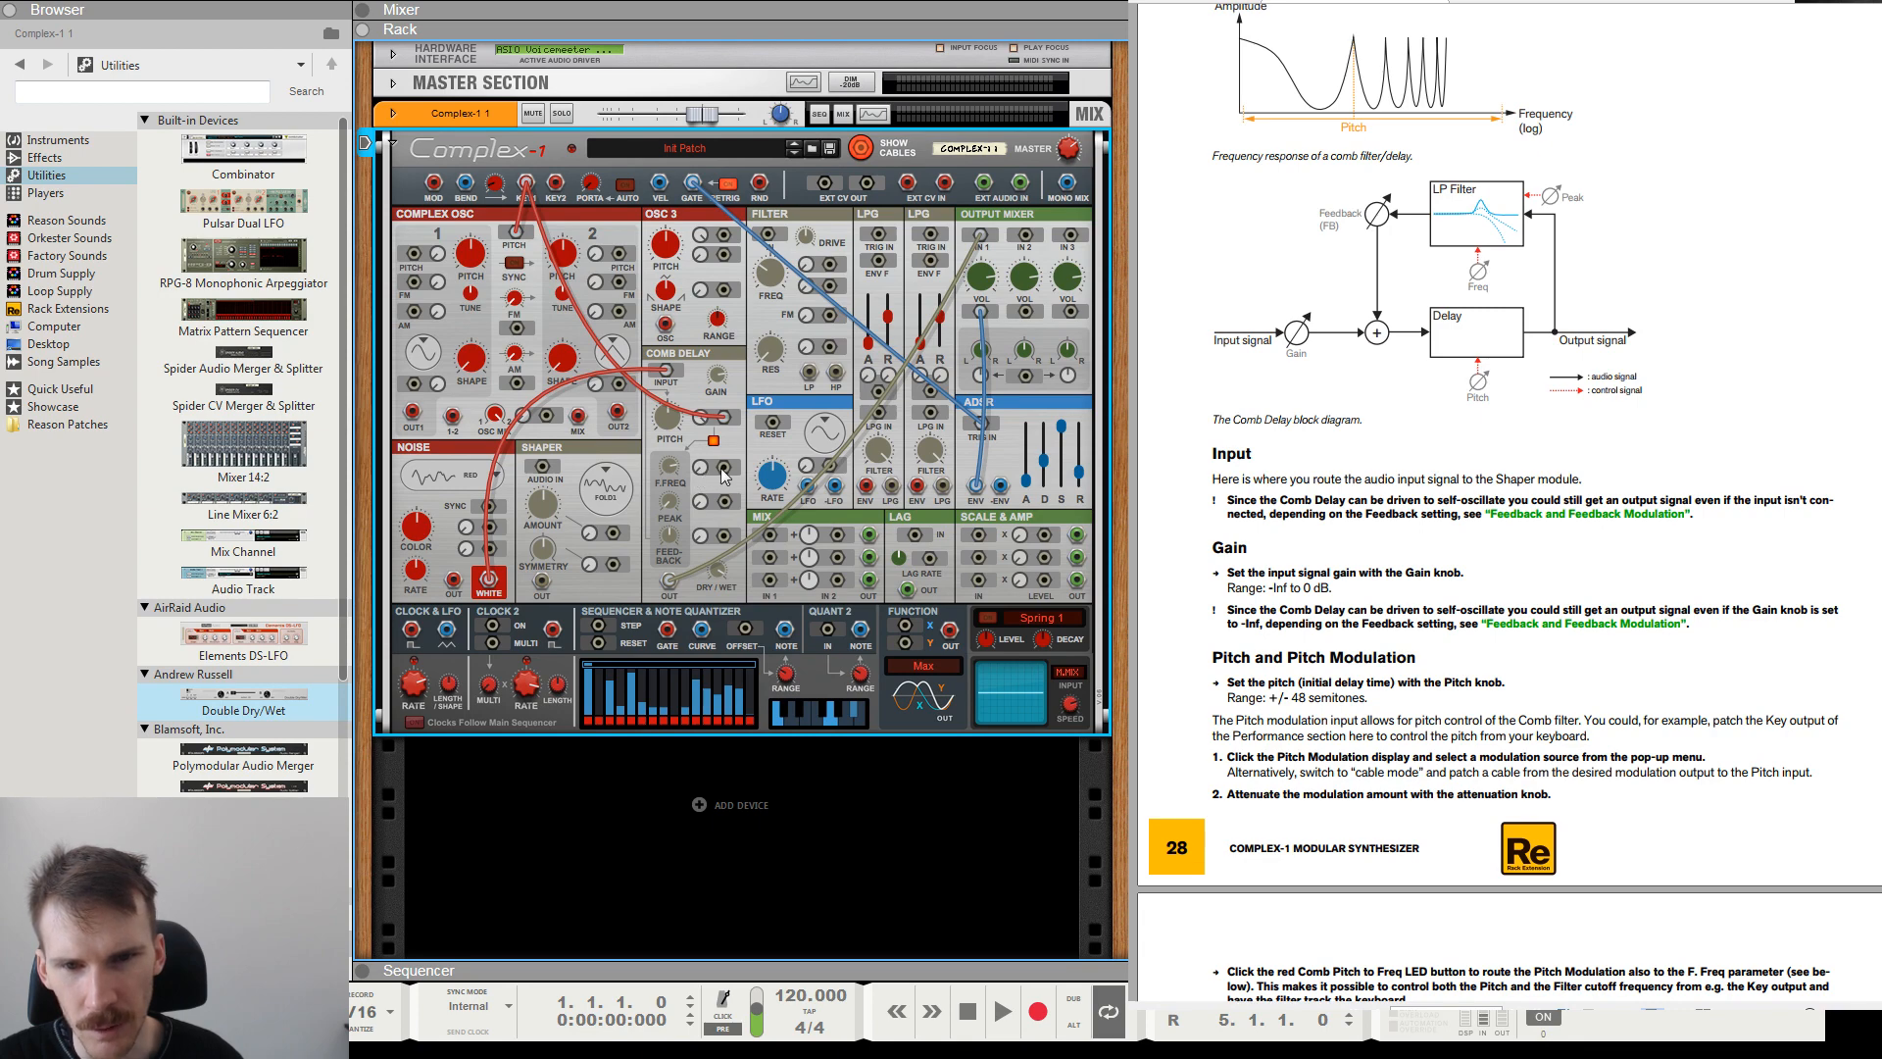
# Patch the LFO output to the Comb Delay's F. Freq modulation input and adjust the LFO rate.
pyautogui.moveTo(723, 477); pyautogui.dragTo(807, 487)
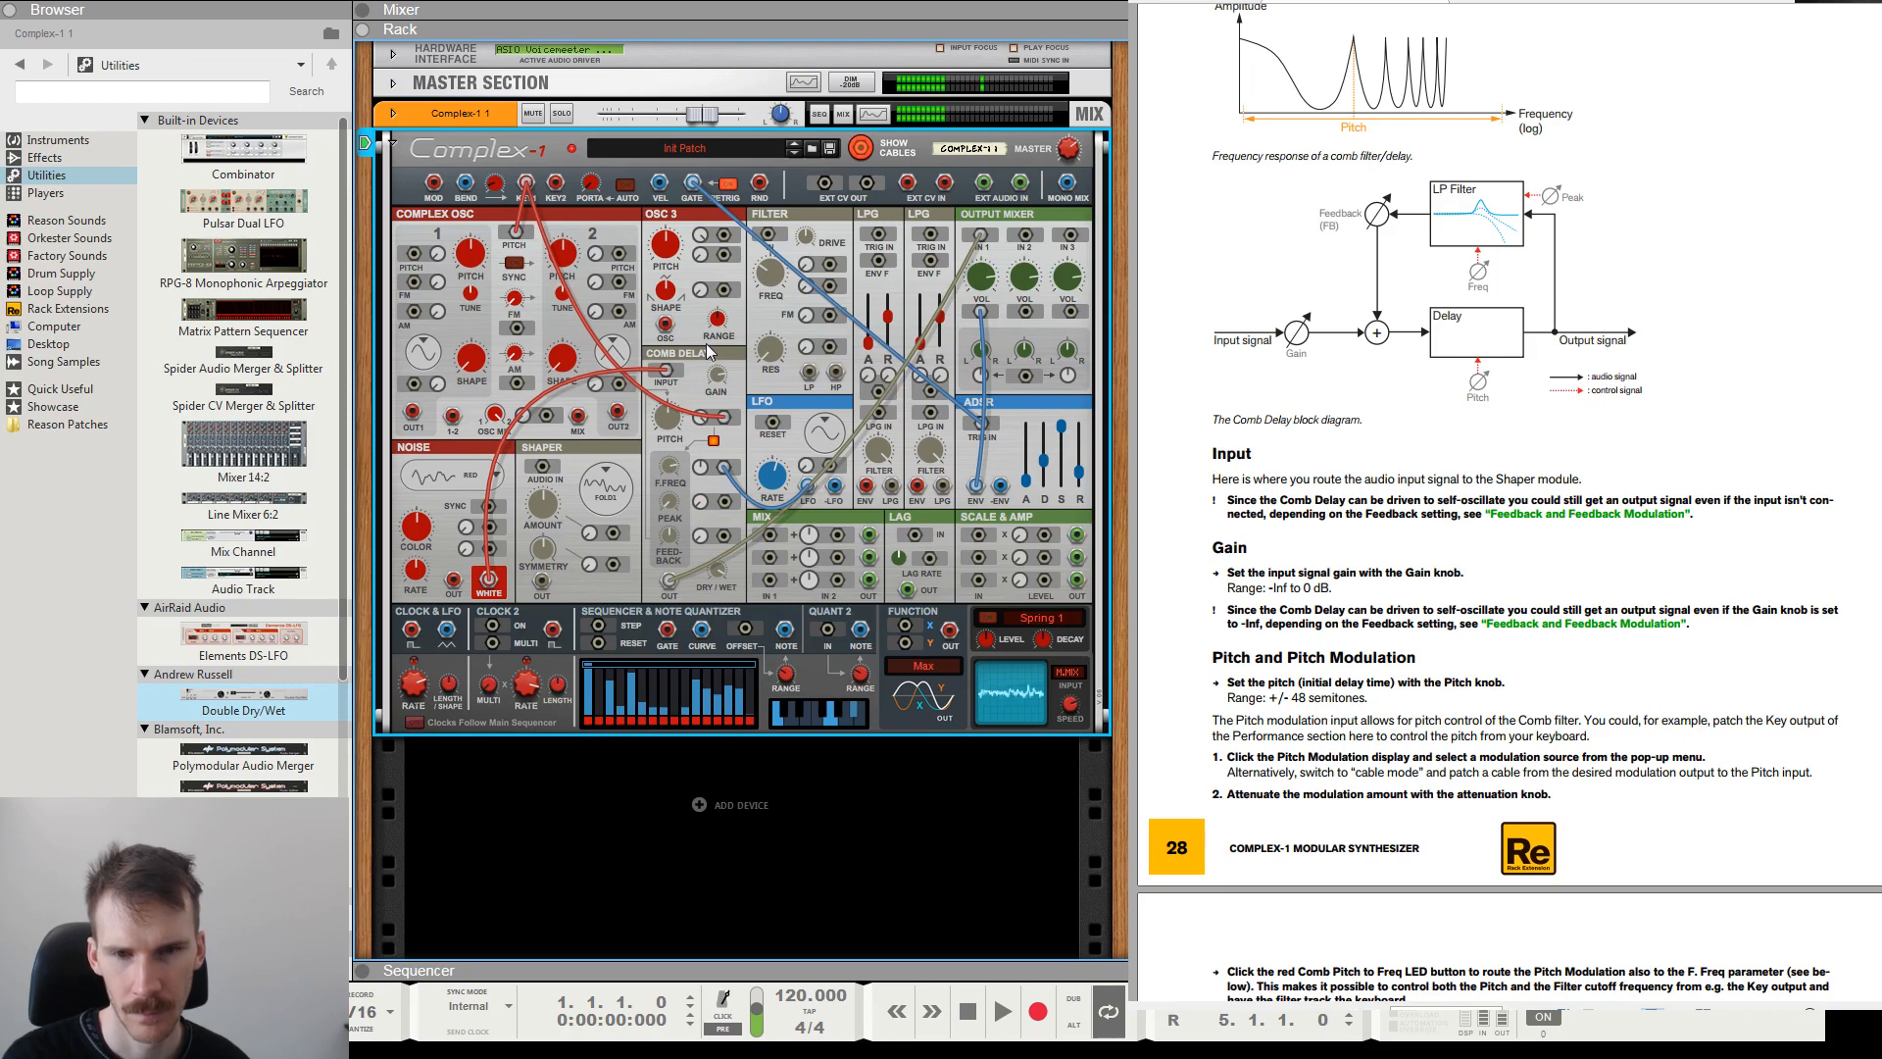
pyautogui.moveTo(784, 492); pyautogui.dragTo(778, 463)
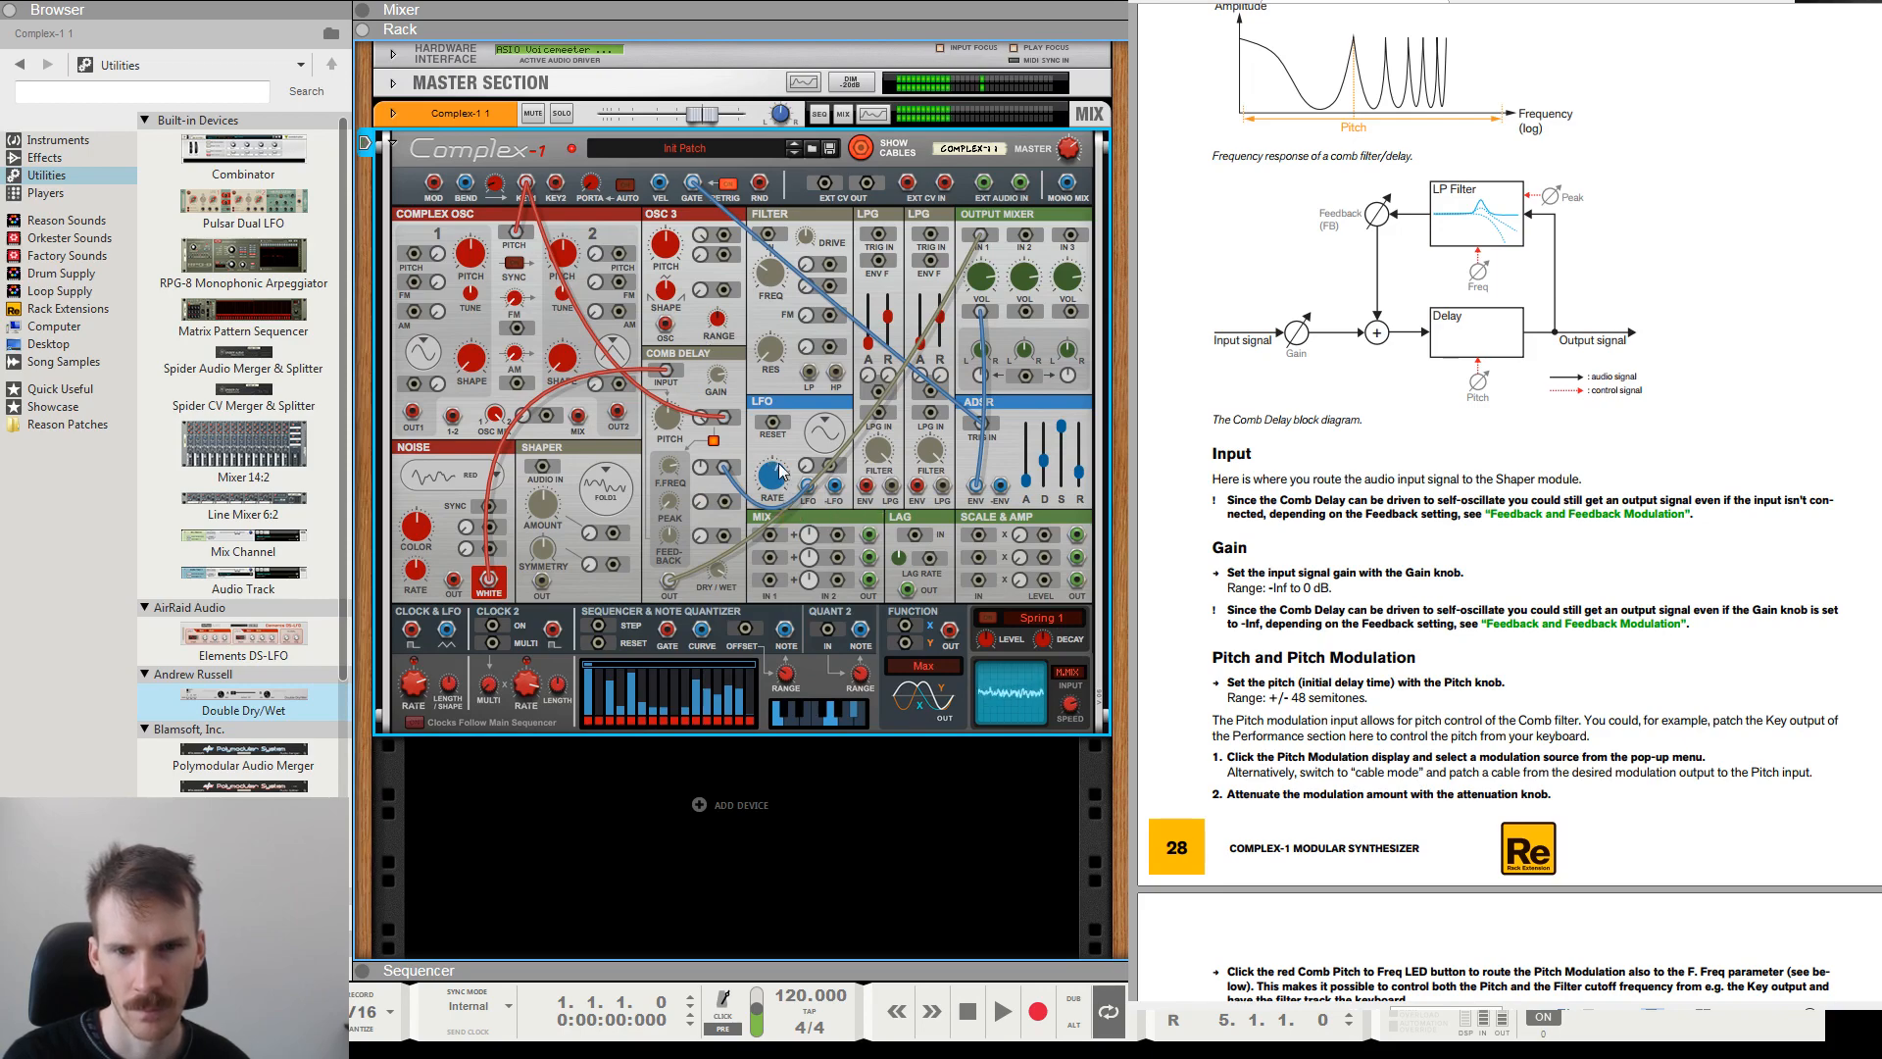
pyautogui.click(830, 441)
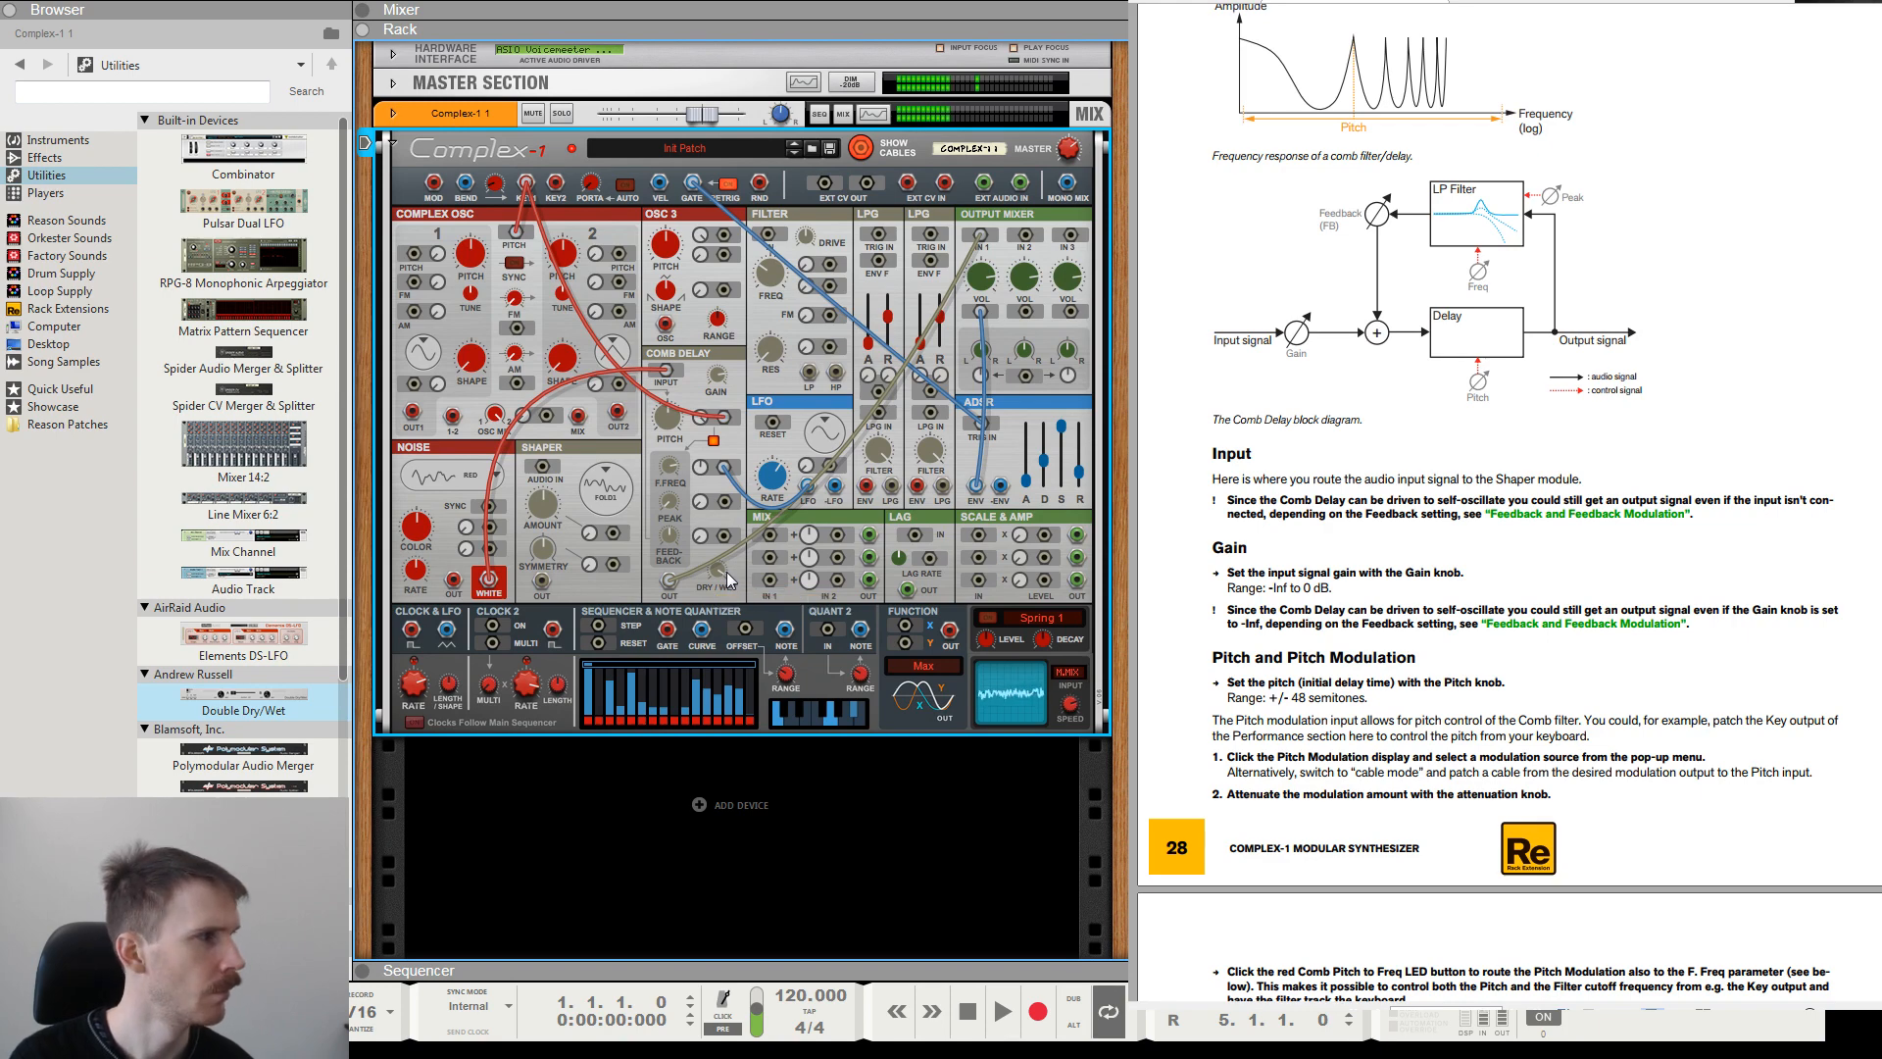
# Review the manual's F. Freq section and compare cutoff settings with Comb Pitch to Freq off and on, leaving it on.
pyautogui.scroll(-10, 1397, 370)
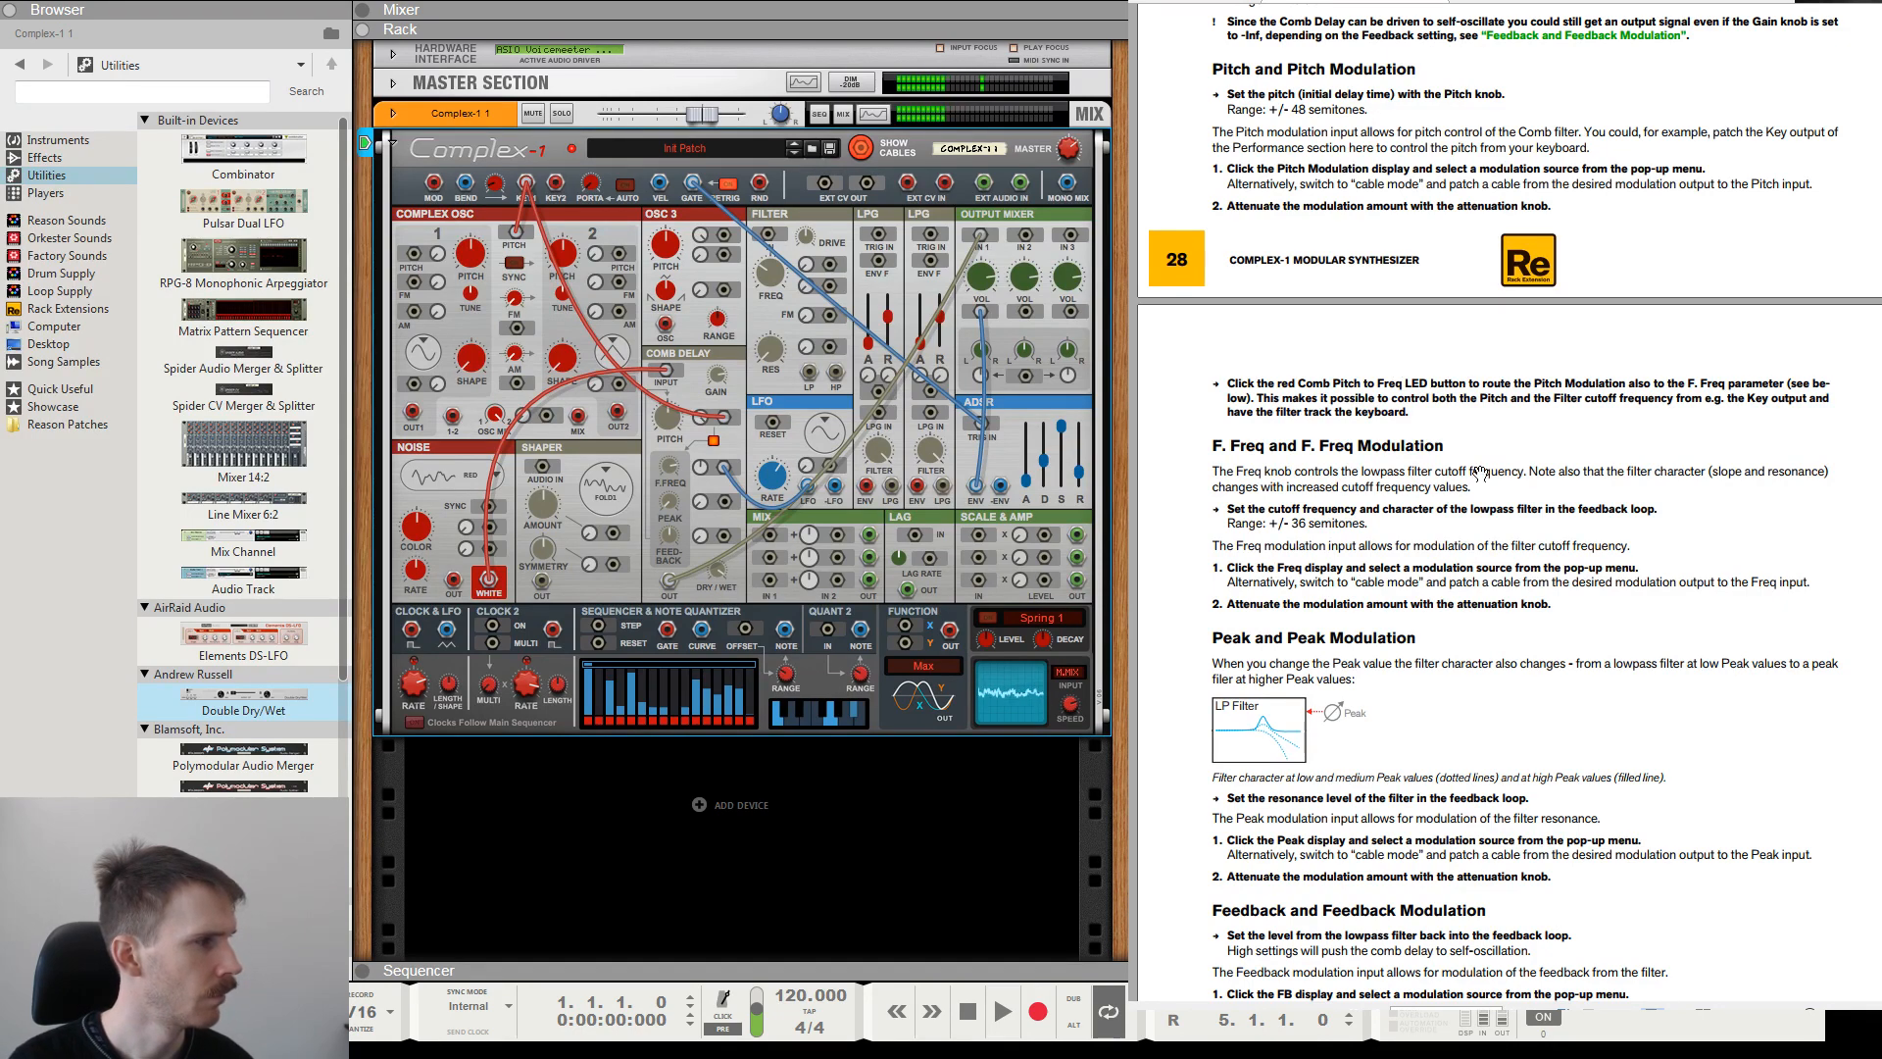
pyautogui.scroll(-4, 1478, 474)
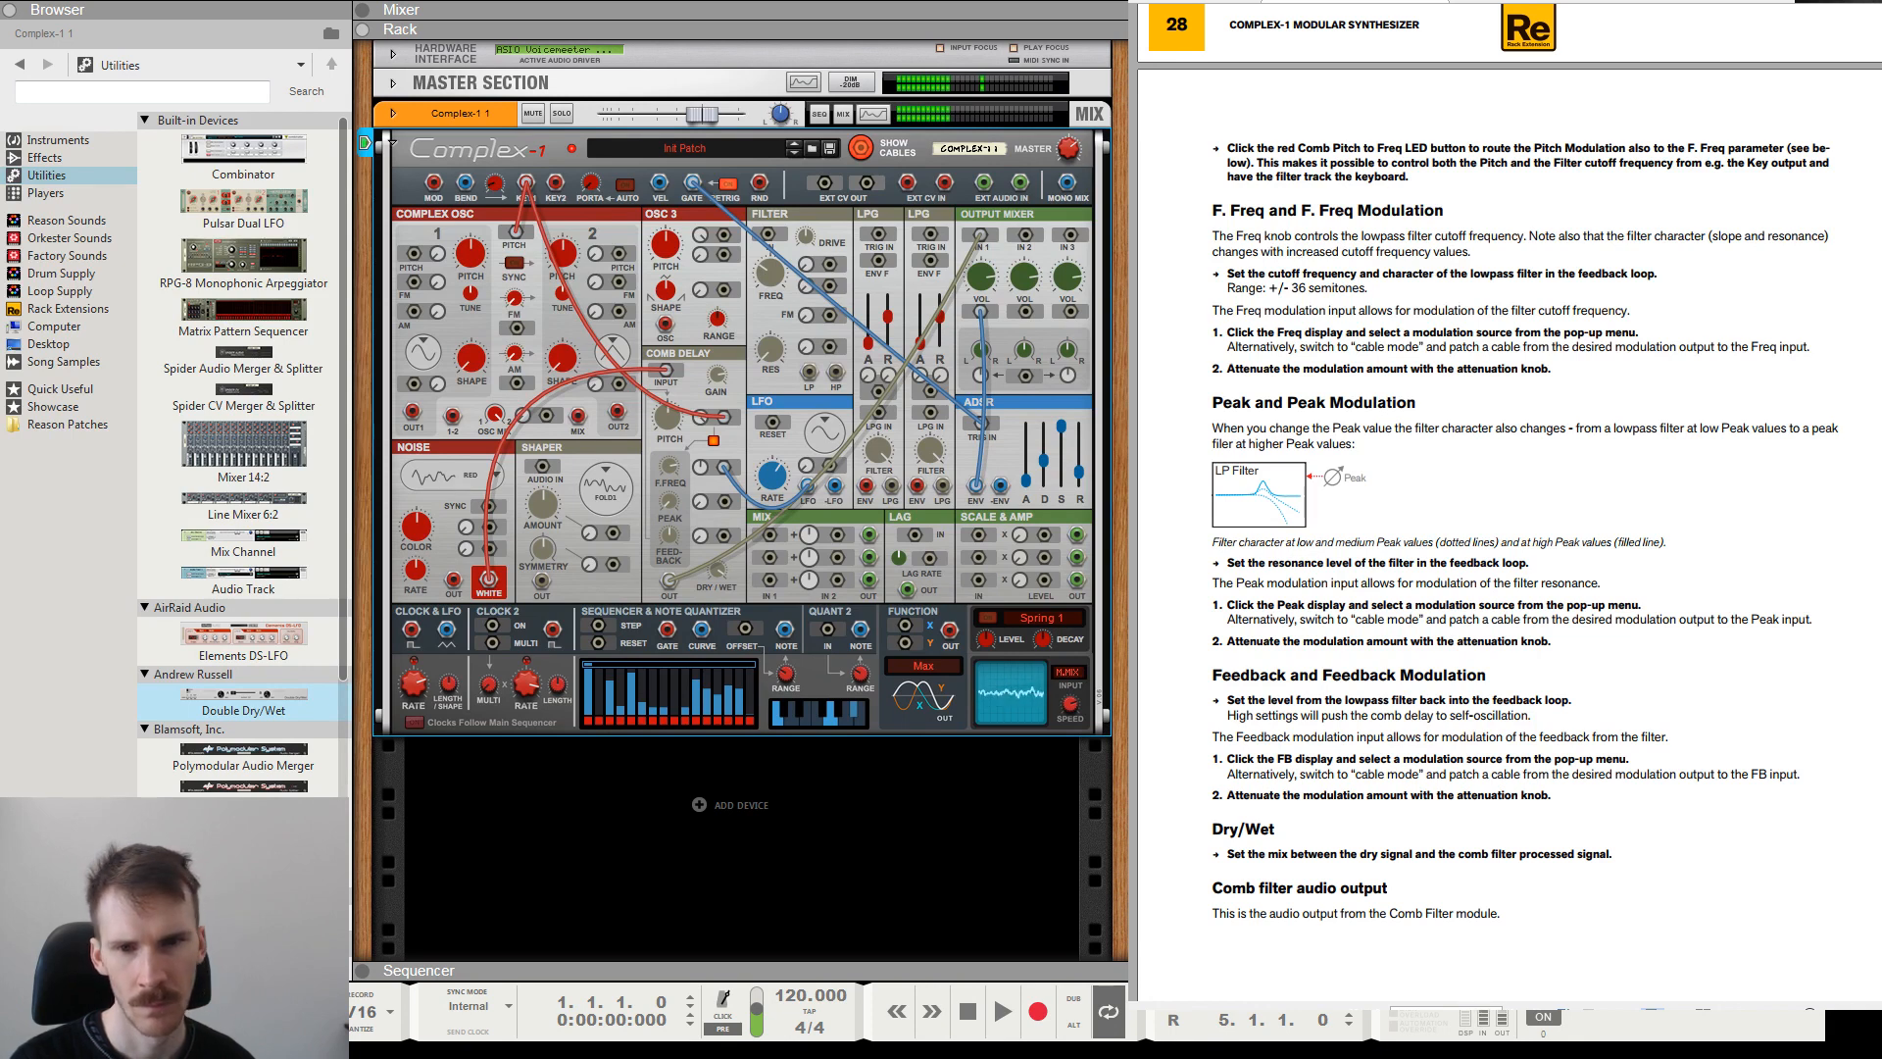
pyautogui.click(671, 474)
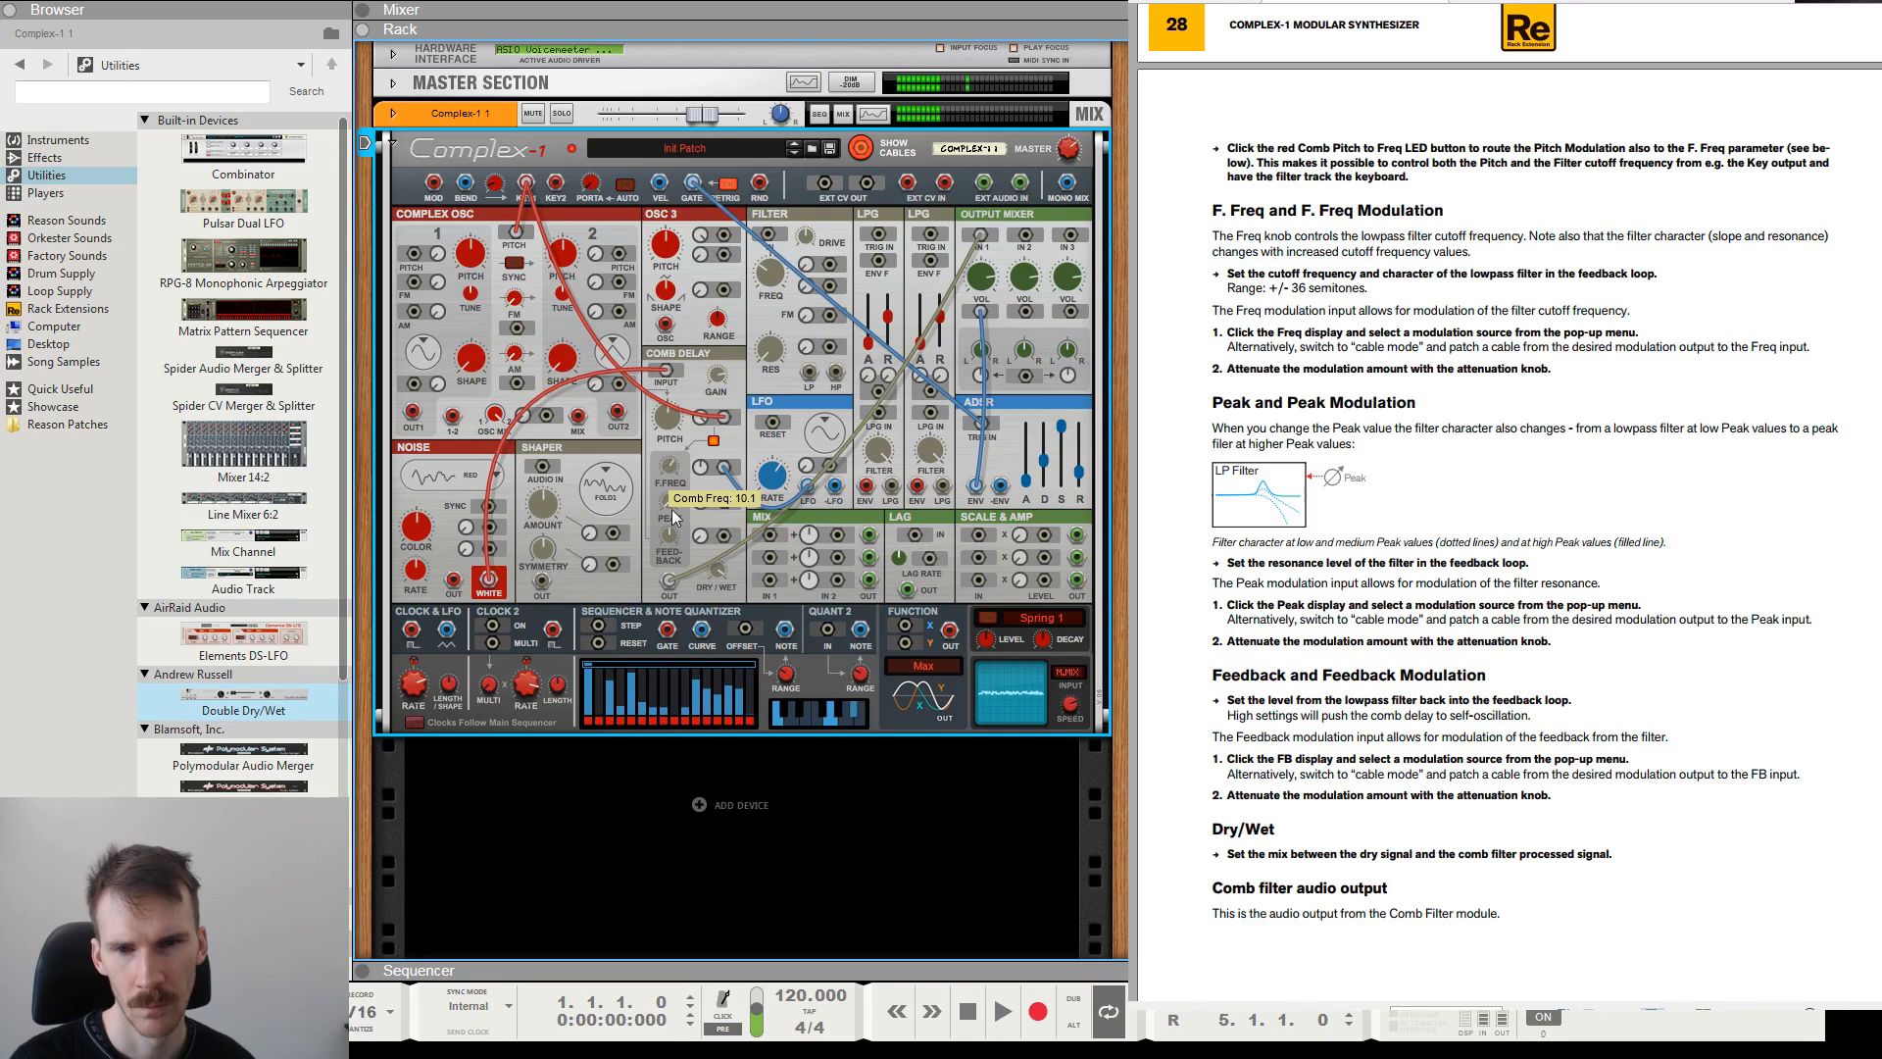
pyautogui.moveTo(670, 460)
pyautogui.mouseDown()
pyautogui.moveTo(677, 424)
pyautogui.moveTo(690, 473)
pyautogui.moveTo(678, 461)
pyautogui.mouseUp()
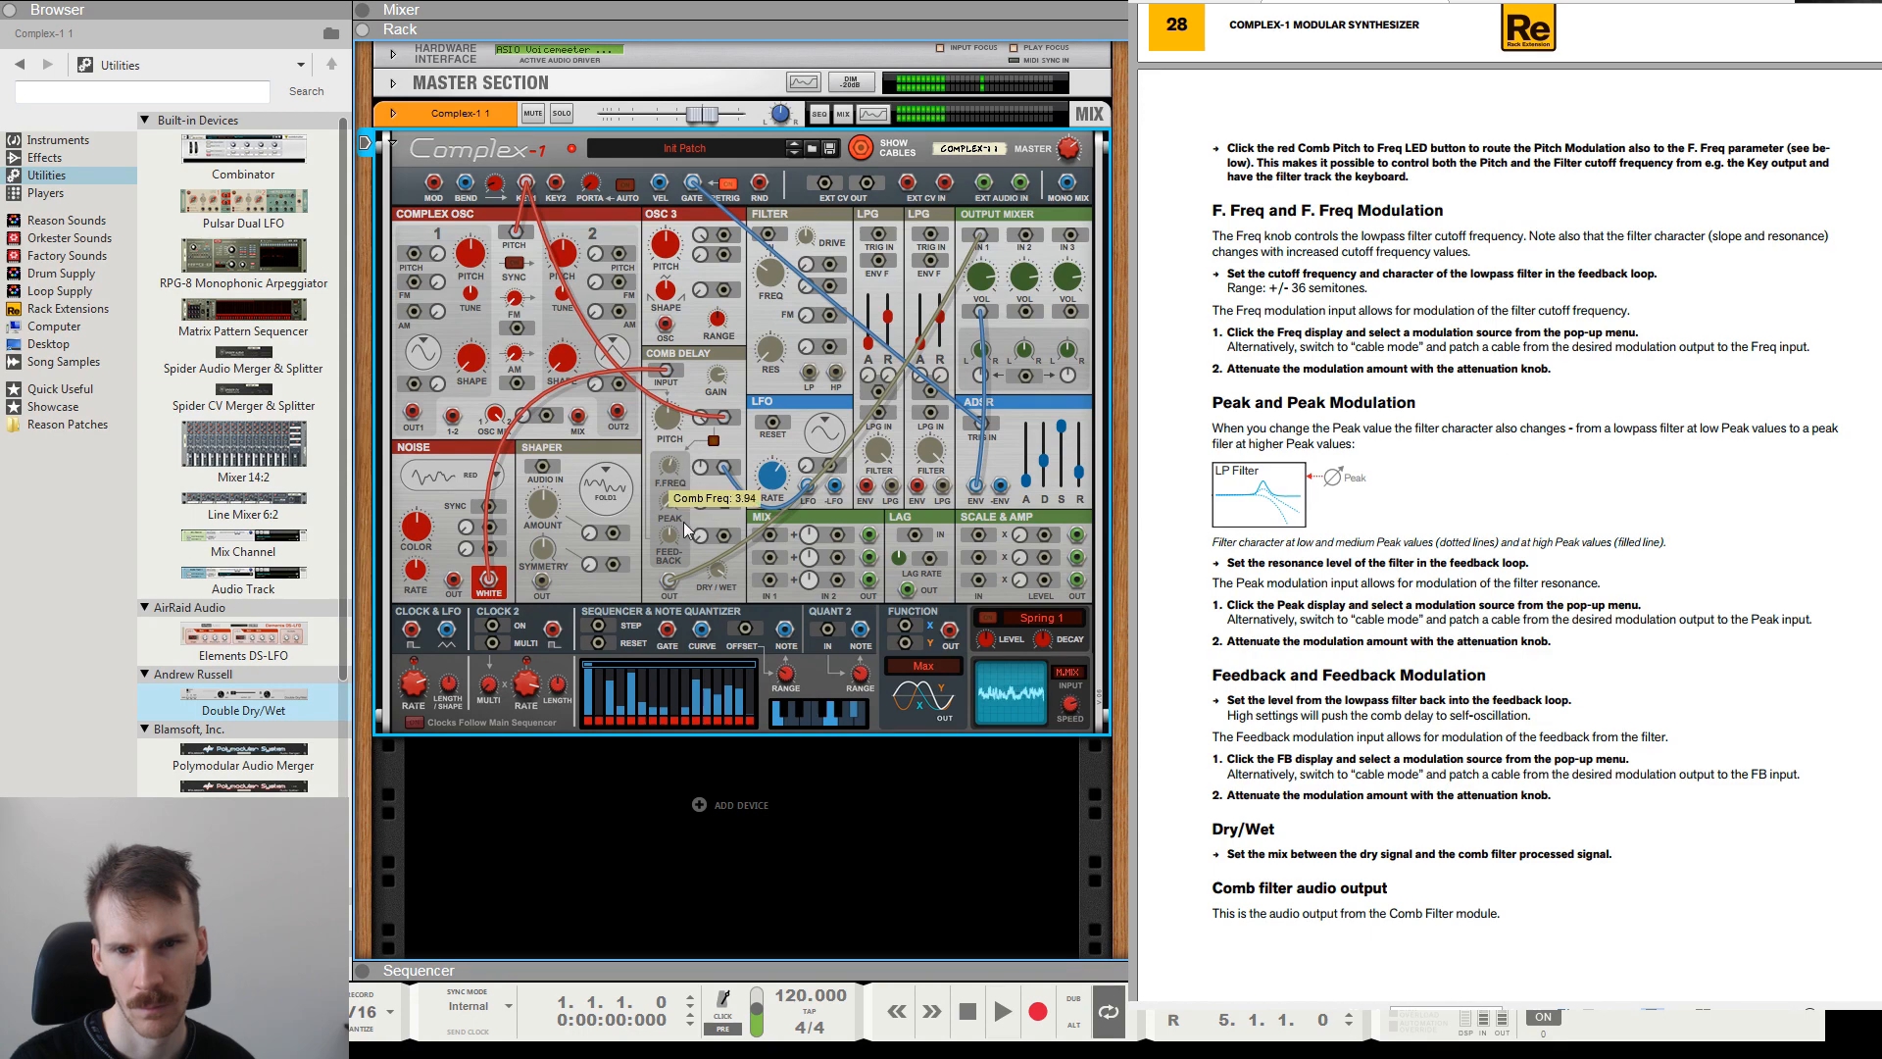
pyautogui.moveTo(685, 530); pyautogui.dragTo(672, 411)
pyautogui.click(714, 441)
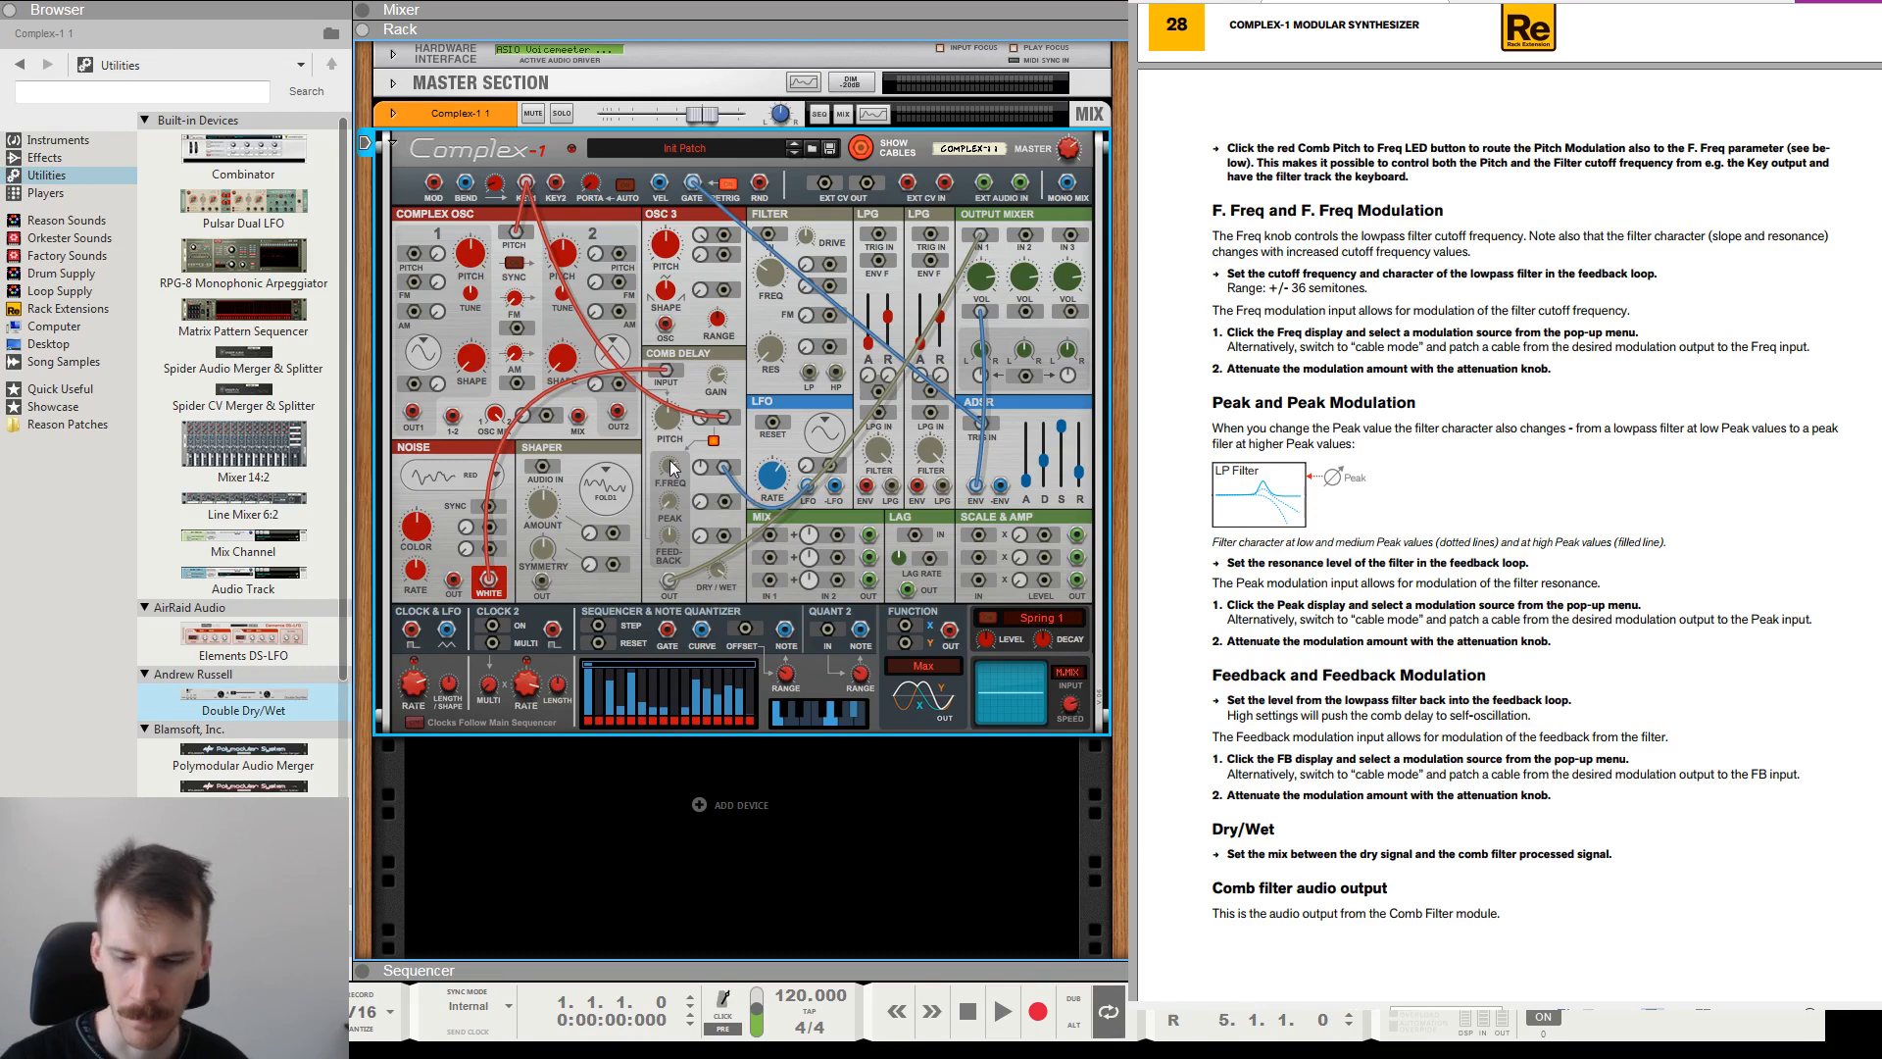
# Readjust the Comb Delay's F. Freq cutoff while the LFO modulates it.
pyautogui.moveTo(676, 458); pyautogui.dragTo(678, 496)
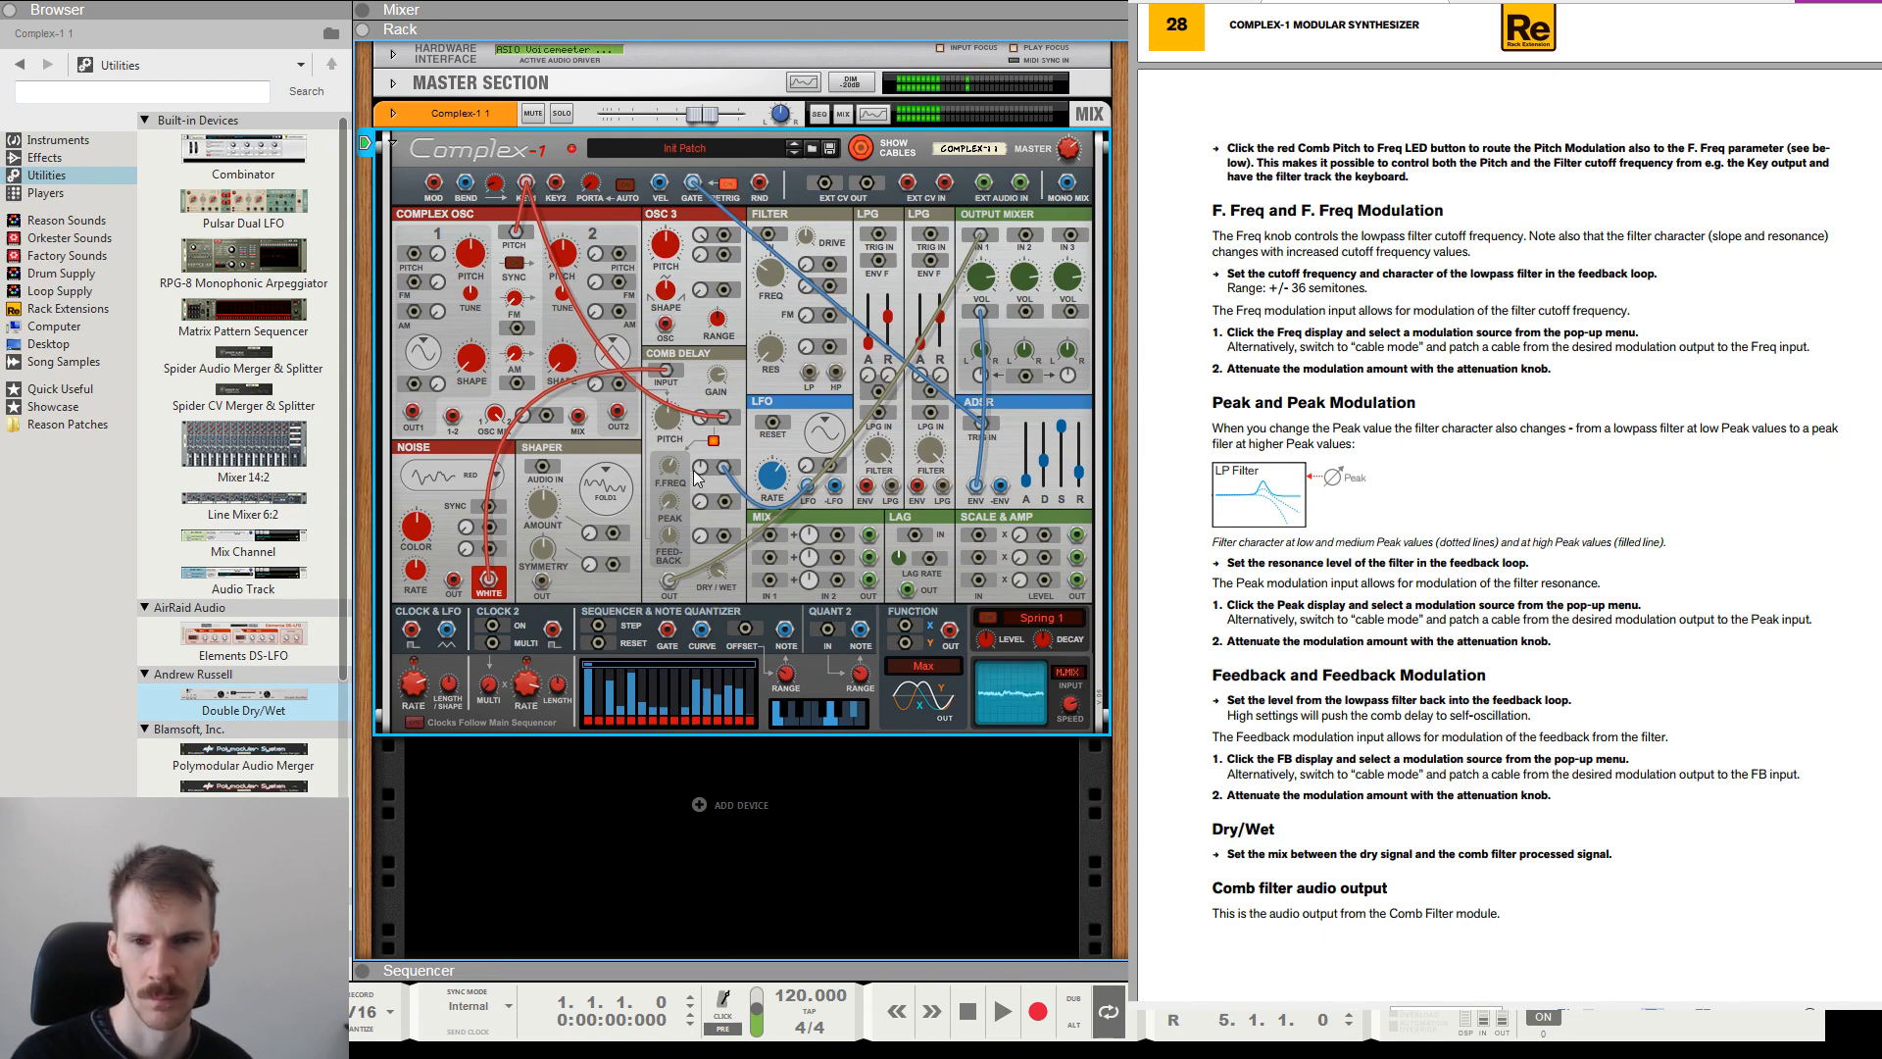
pyautogui.moveTo(674, 464); pyautogui.dragTo(725, 593)
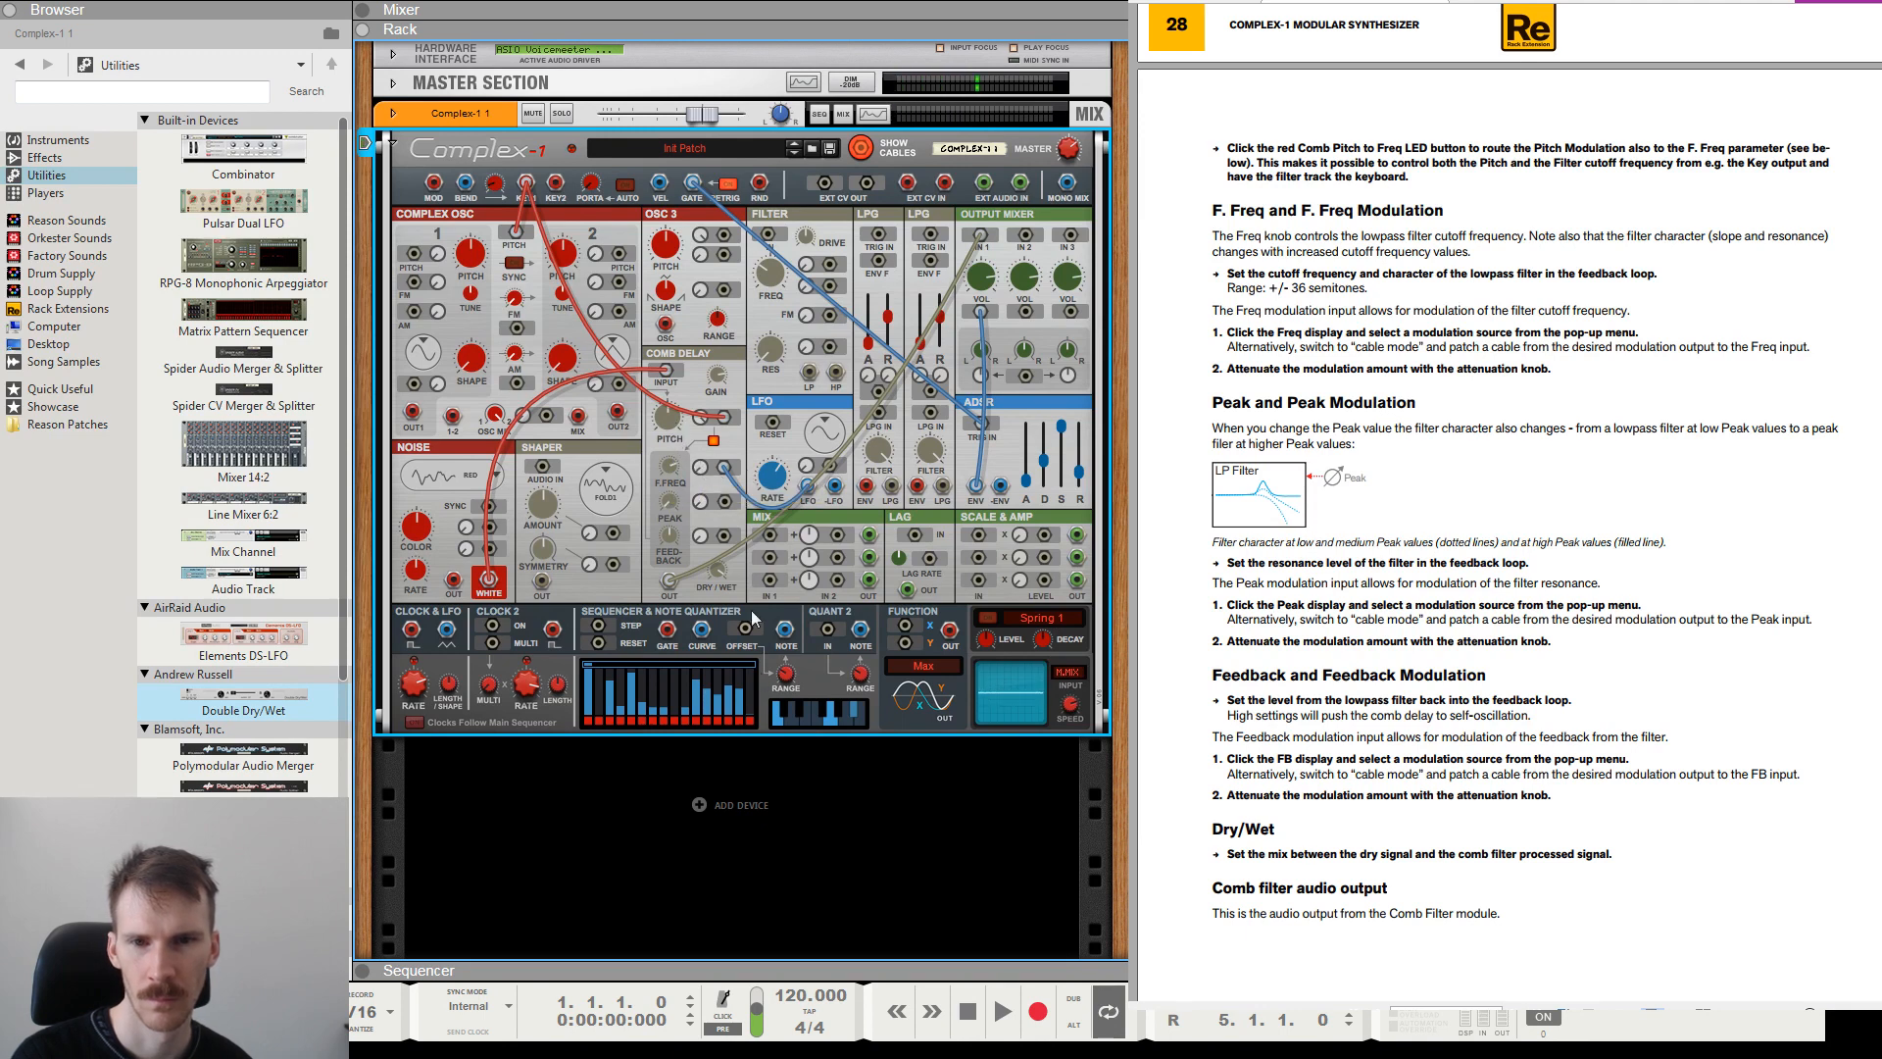
pyautogui.moveTo(675, 481); pyautogui.dragTo(677, 494)
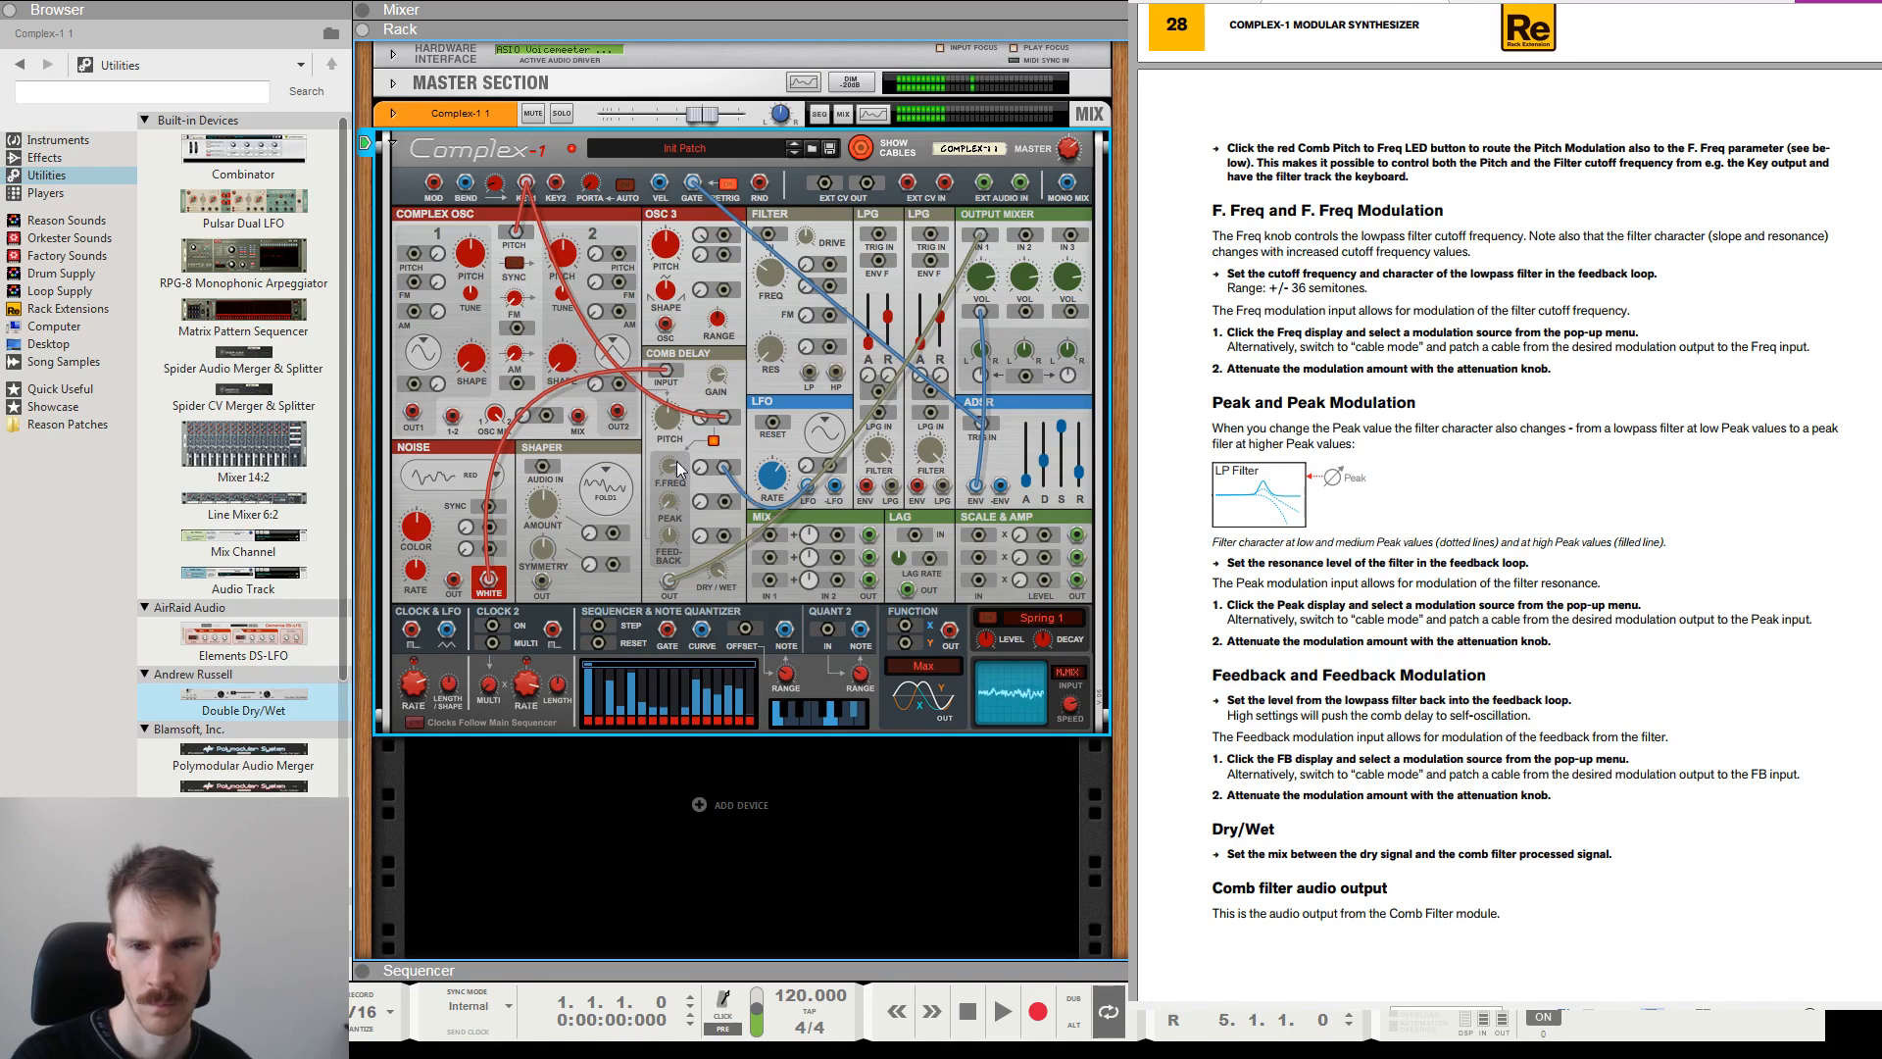
pyautogui.moveTo(706, 438); pyautogui.dragTo(716, 343)
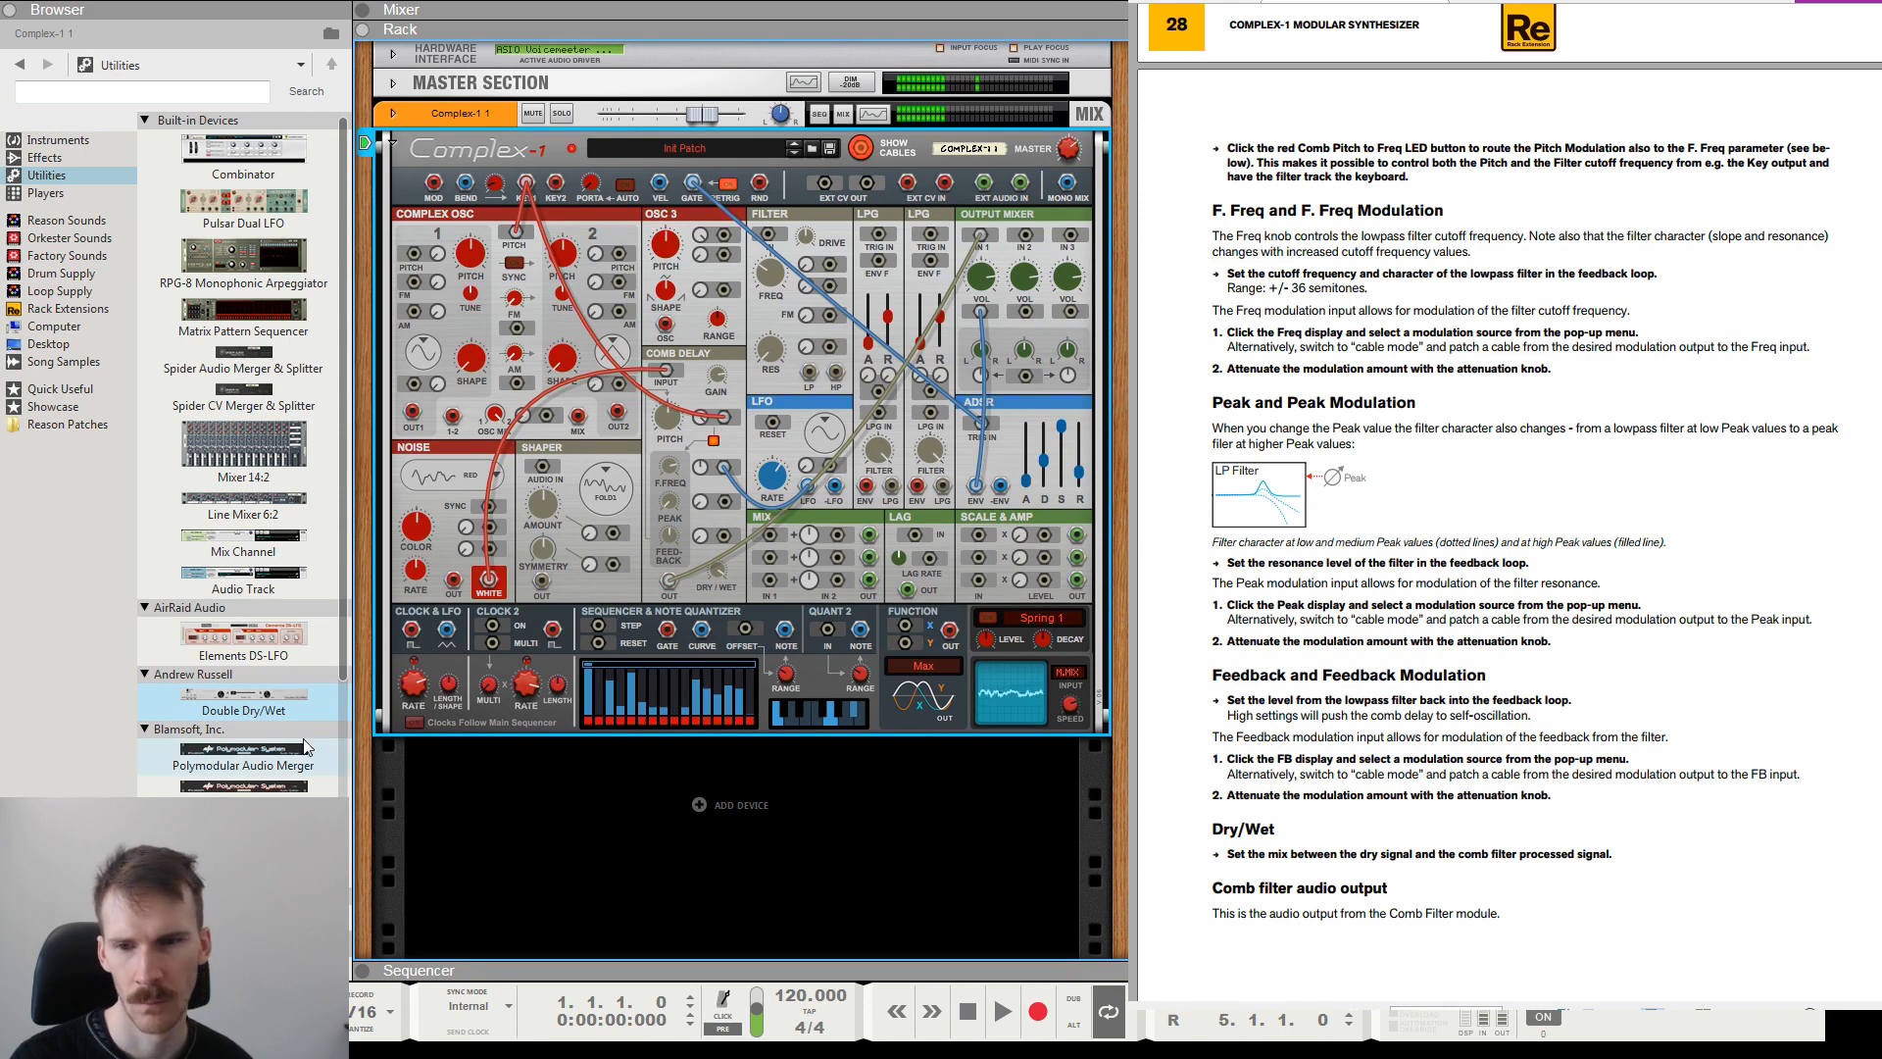
# Drive the step sequencer from Clock 1, patching its Note output to the Comb Delay's pitch modulation and its Gate output to the ADSR trigger.
pyautogui.moveTo(412, 633); pyautogui.dragTo(600, 625)
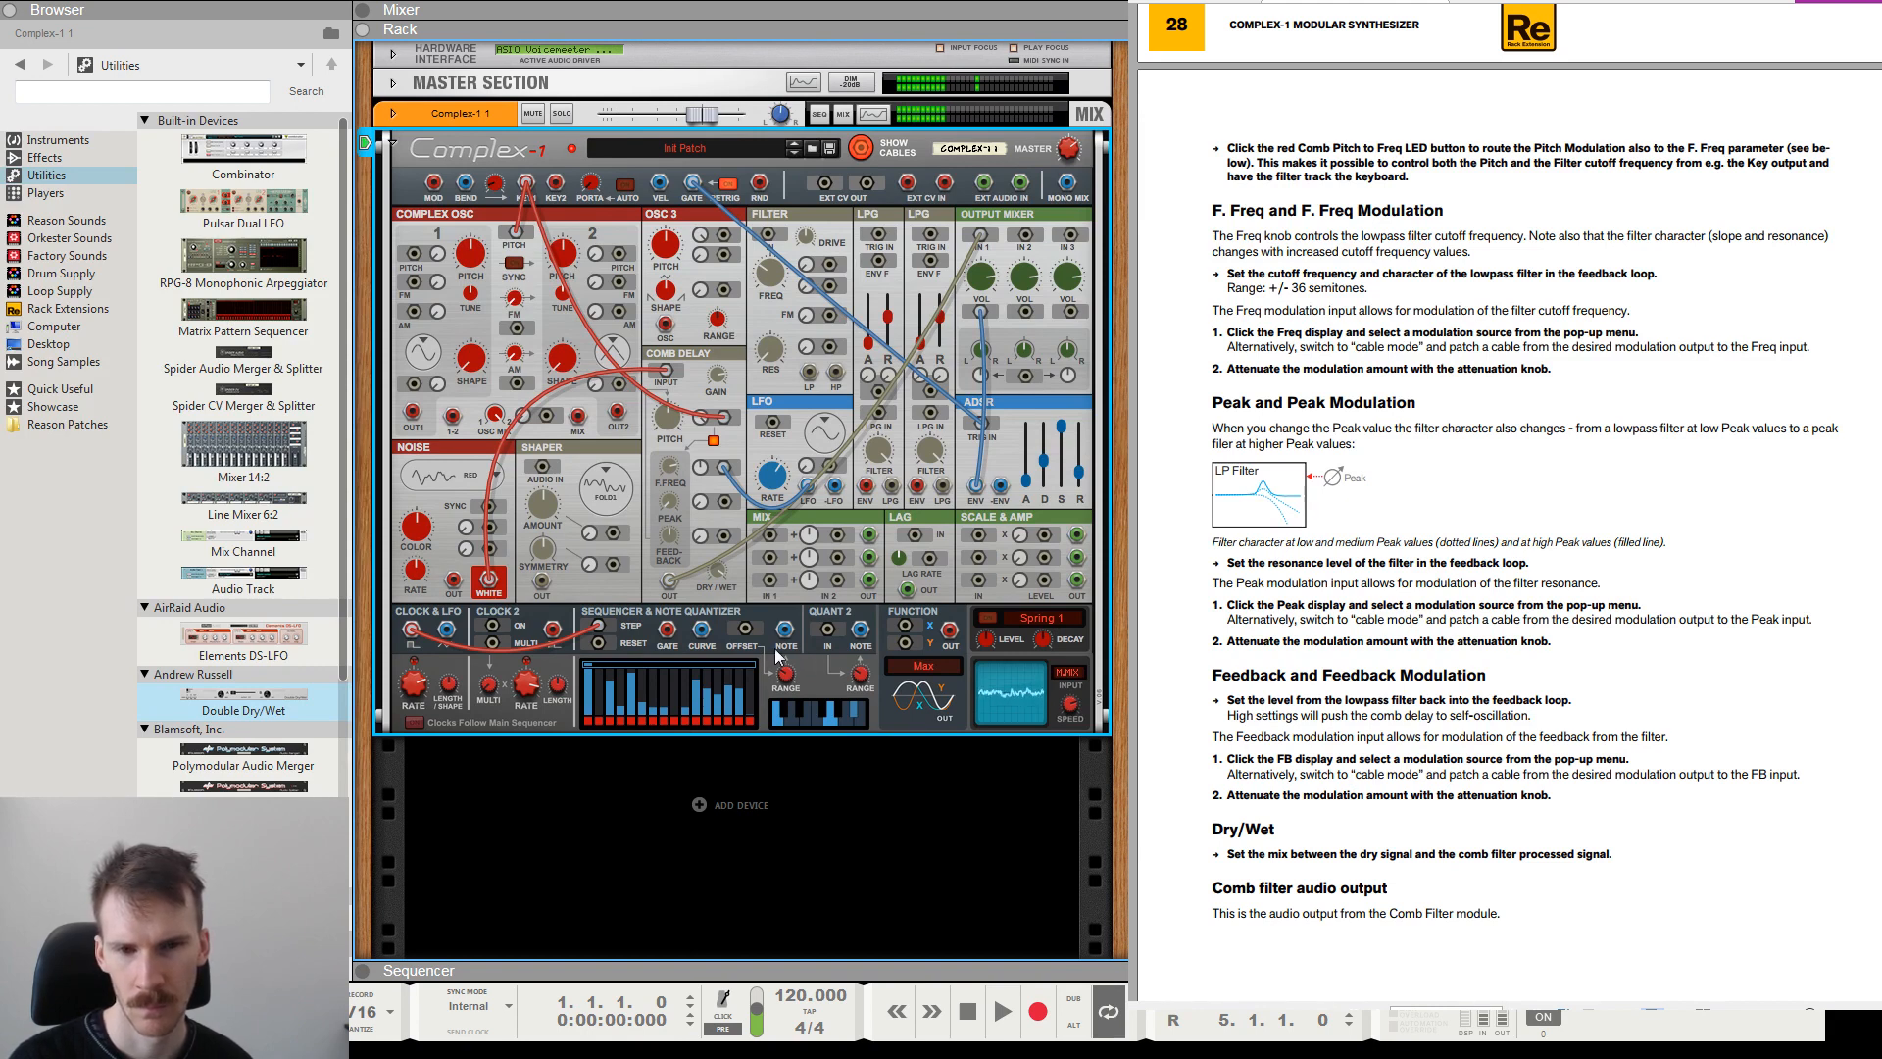
pyautogui.moveTo(785, 630); pyautogui.dragTo(721, 415)
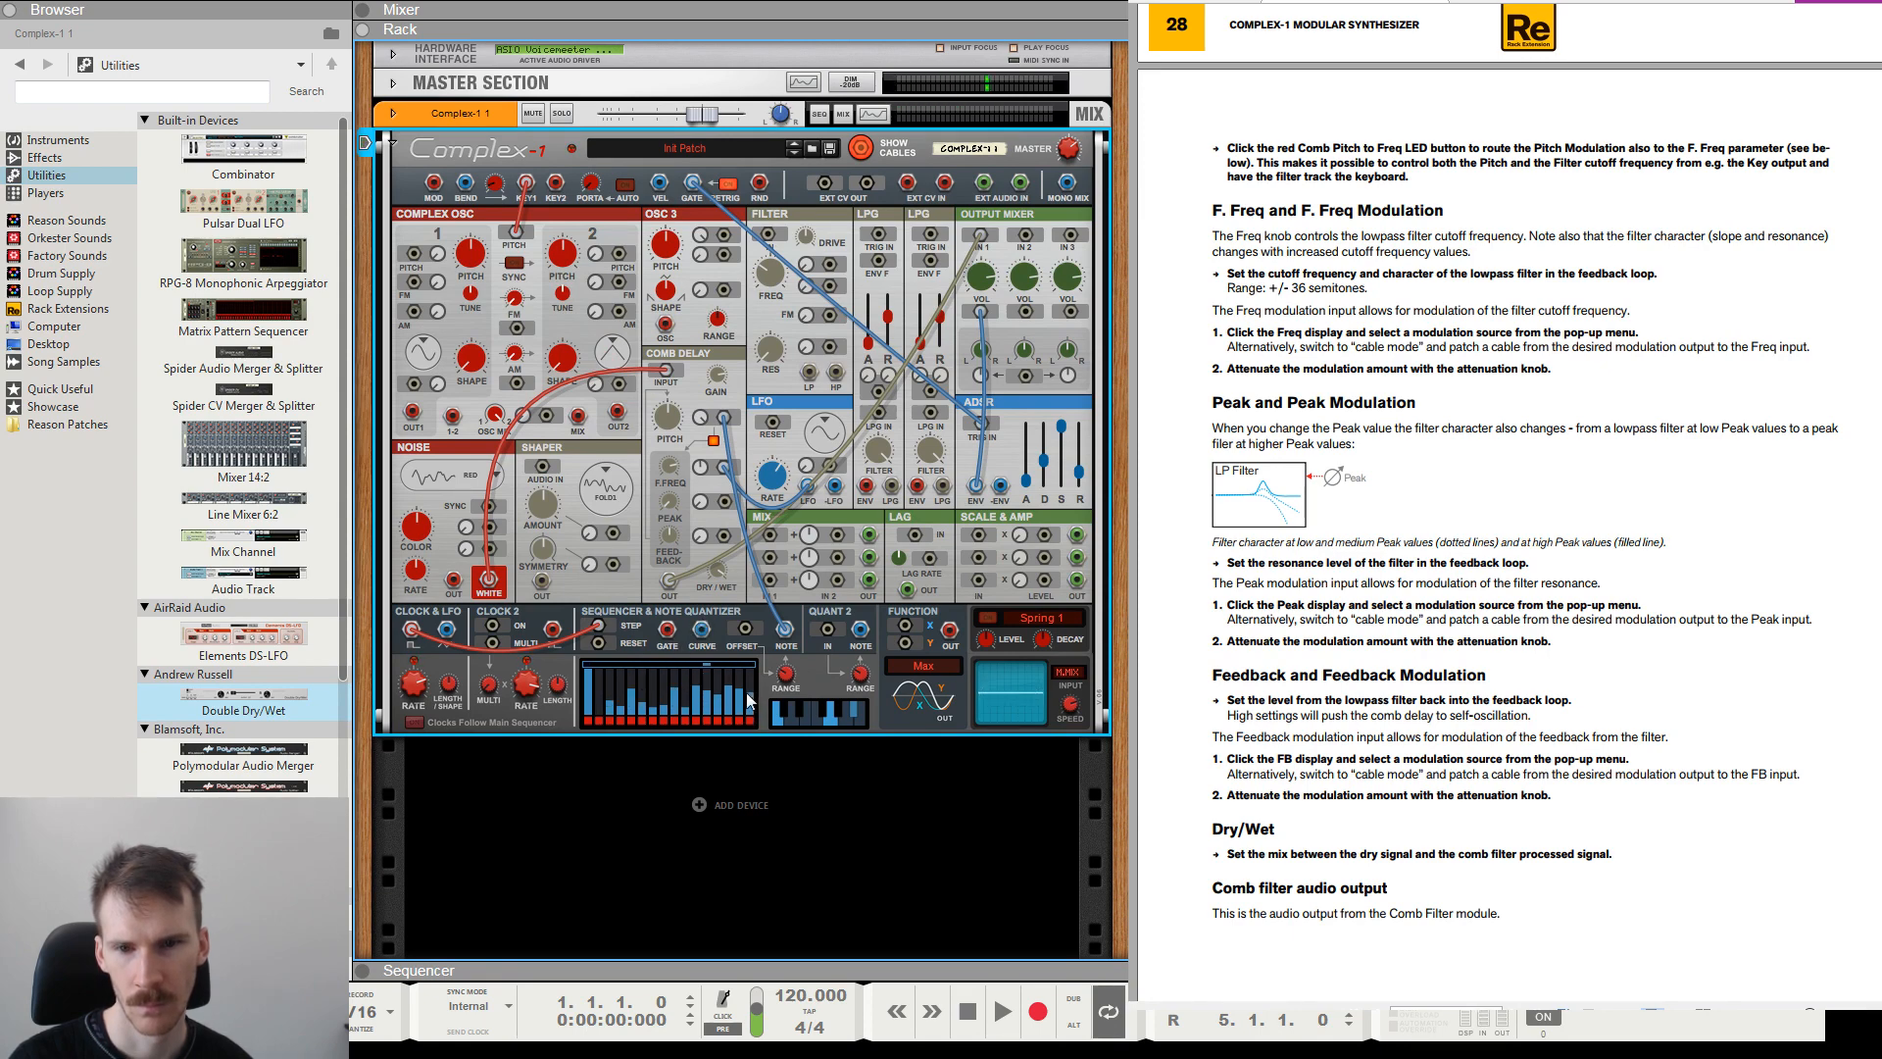
pyautogui.moveTo(609, 710); pyautogui.dragTo(596, 719)
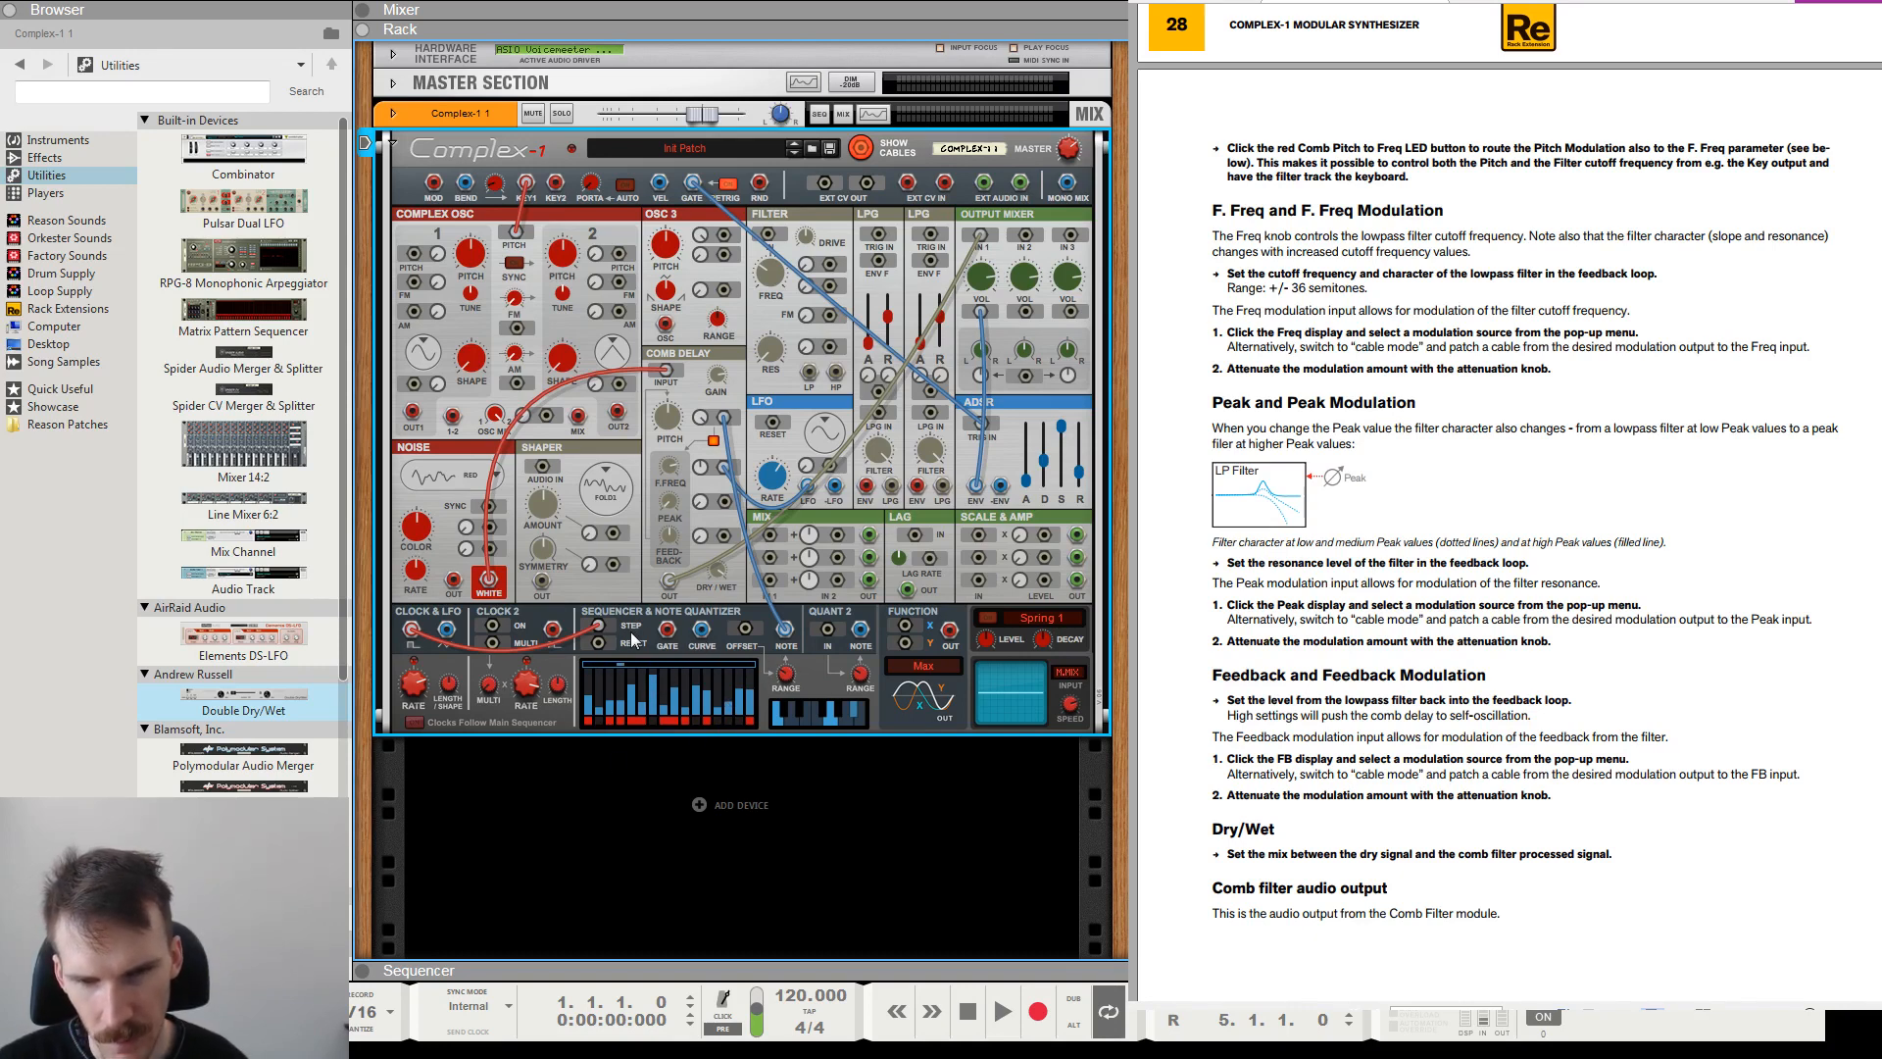
pyautogui.moveTo(666, 628); pyautogui.dragTo(983, 426)
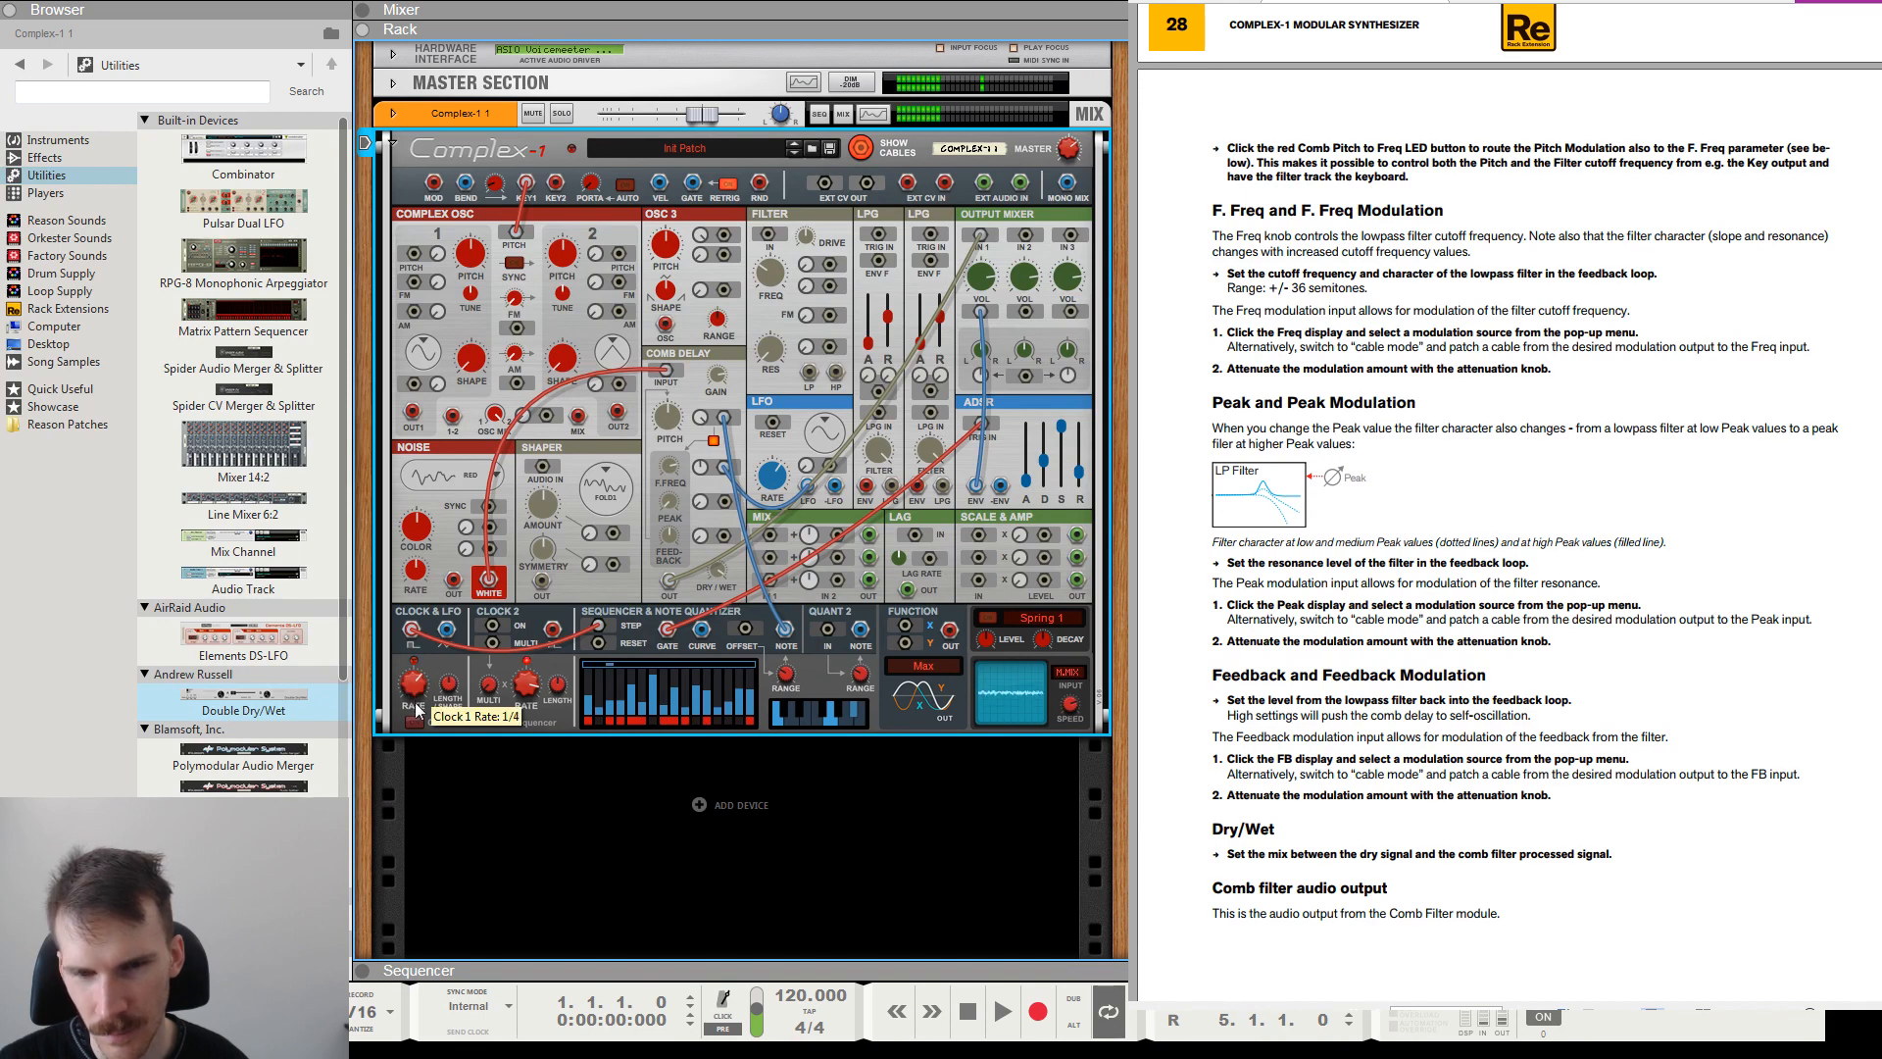
pyautogui.moveTo(415, 692); pyautogui.dragTo(413, 684)
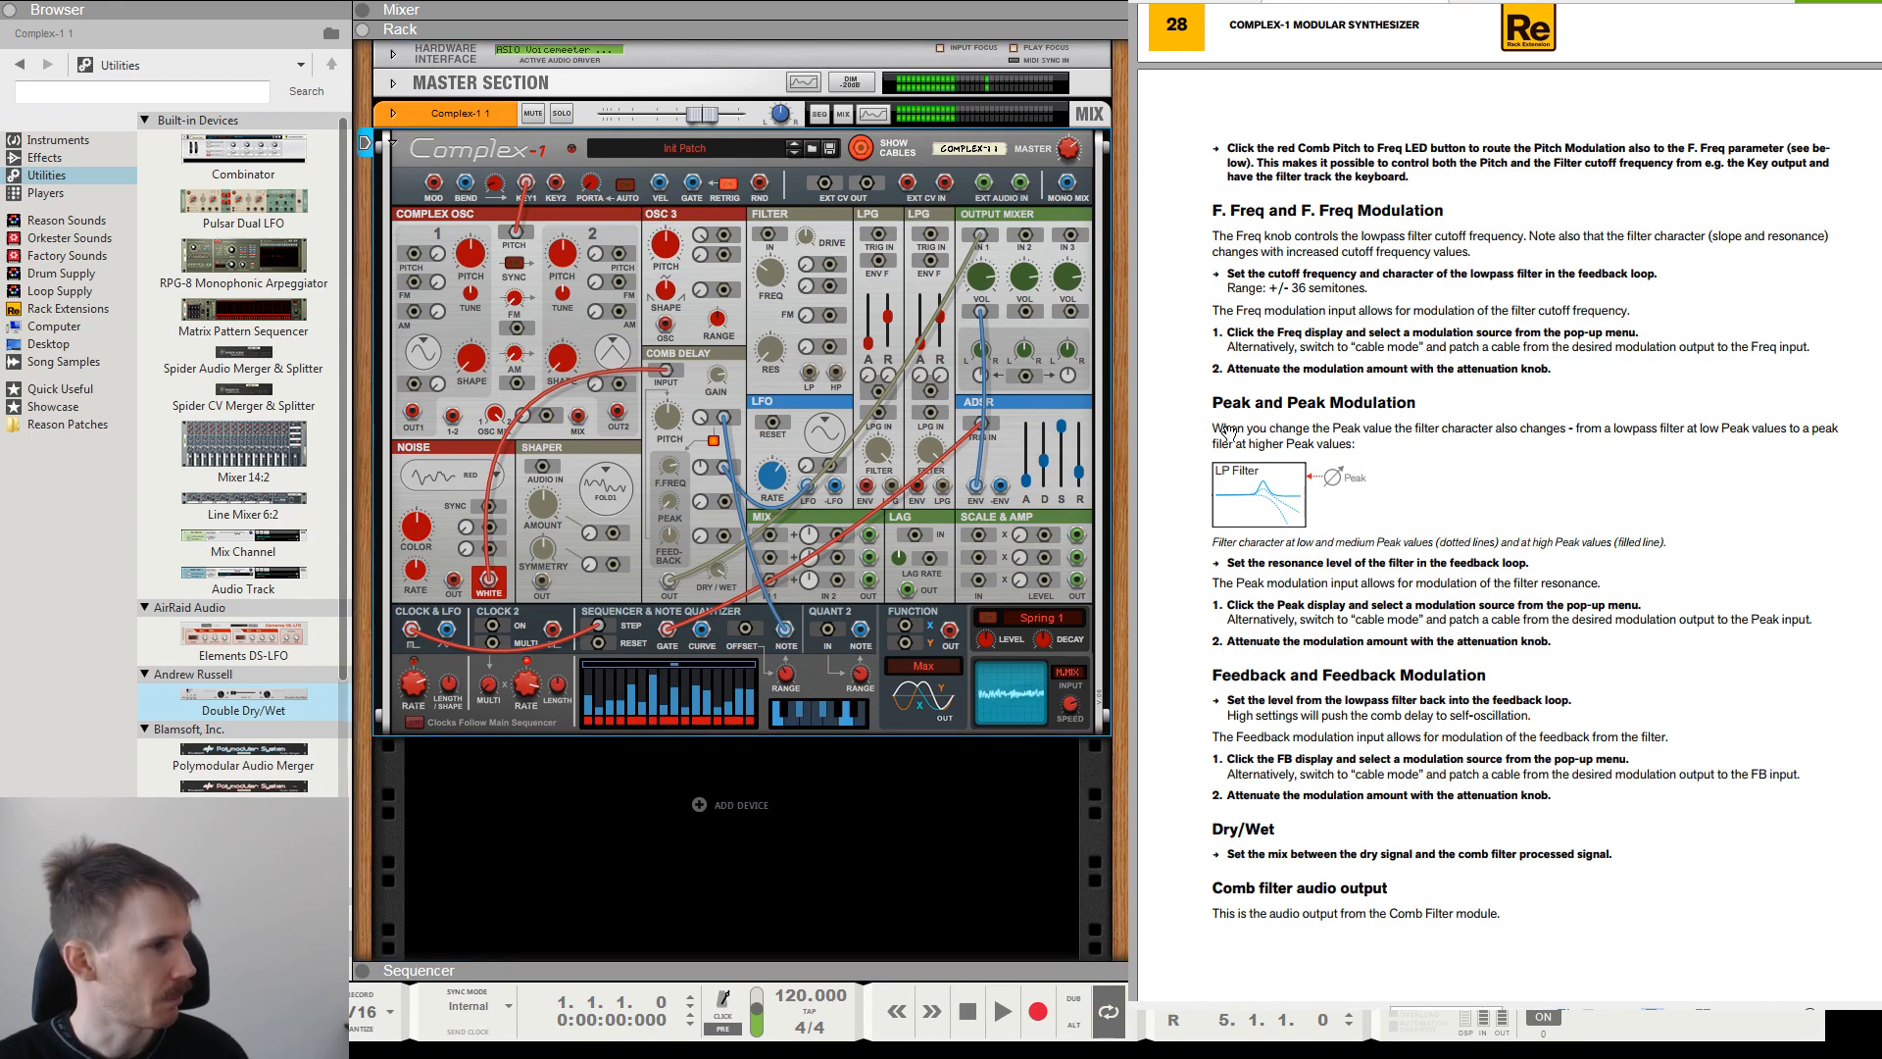
# Read the manual's Peak and Peak Modulation section, including the filter character at low and high Peak values.
pyautogui.moveTo(1226, 427); pyautogui.dragTo(1526, 424)
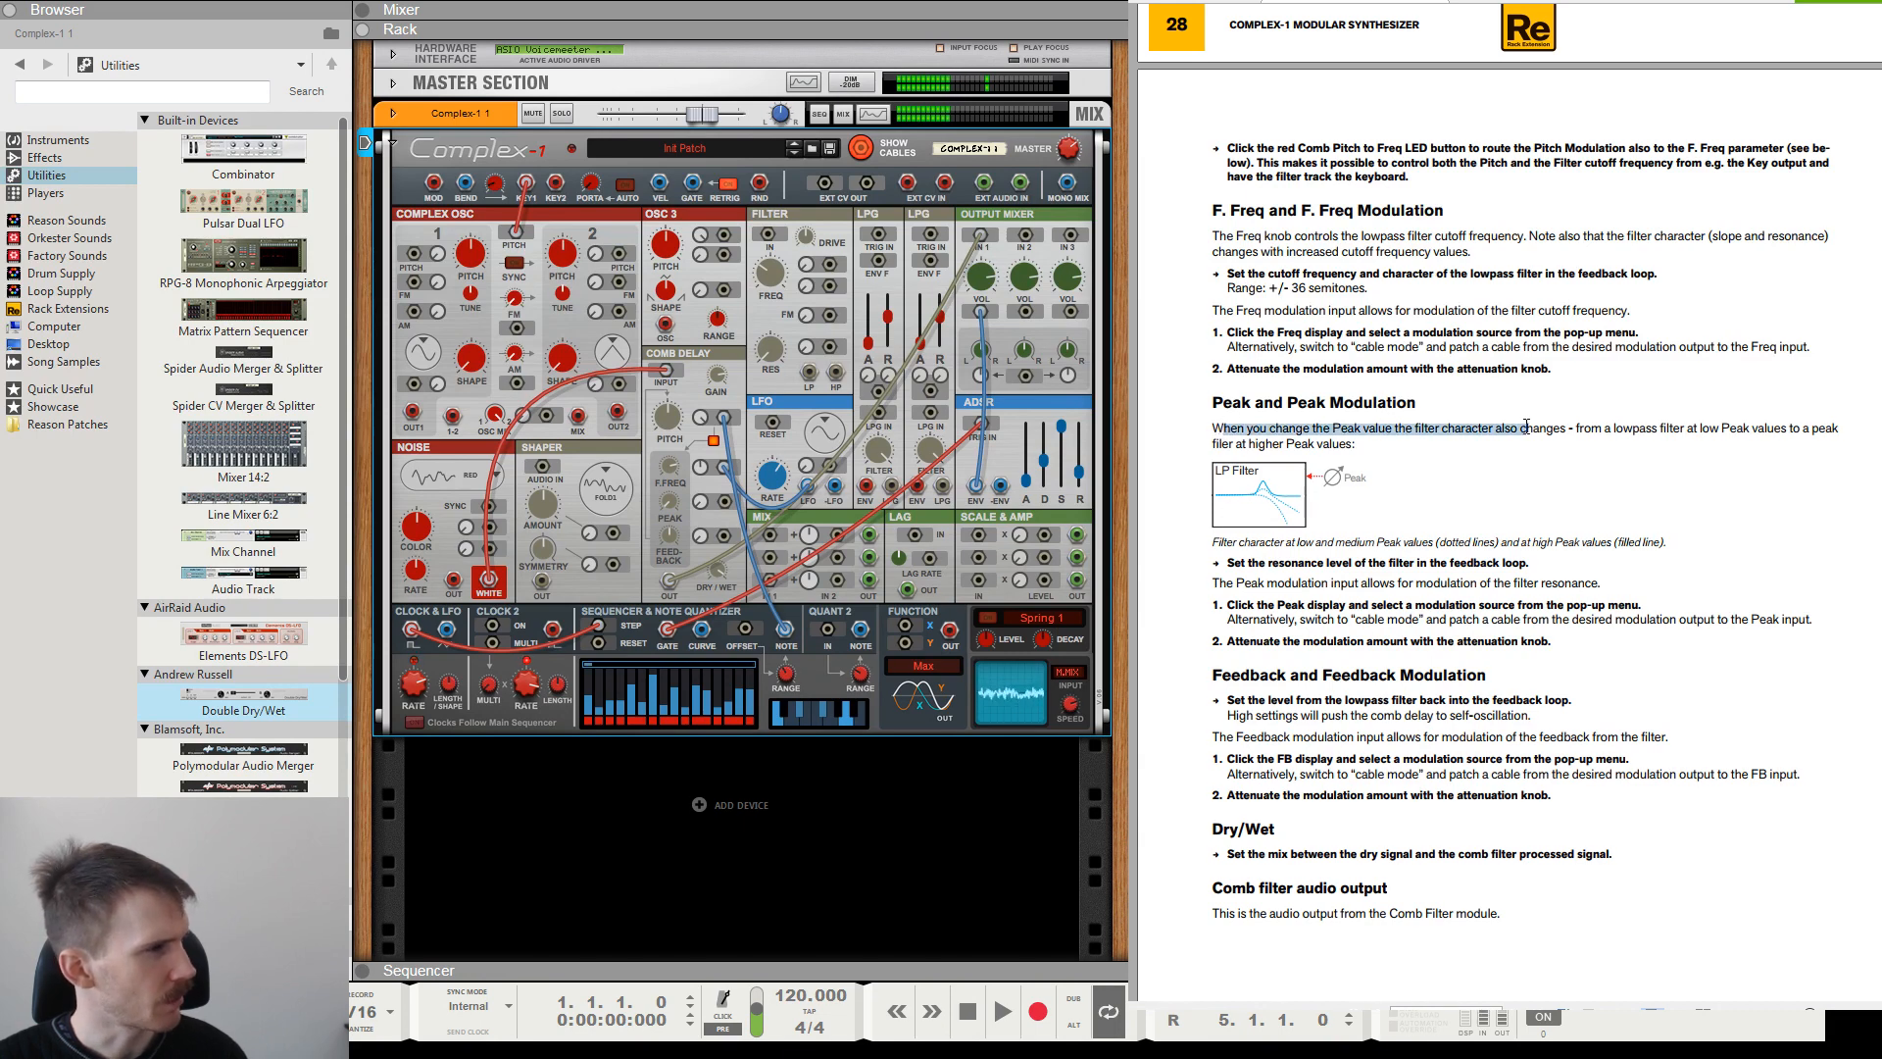
pyautogui.click(1234, 436)
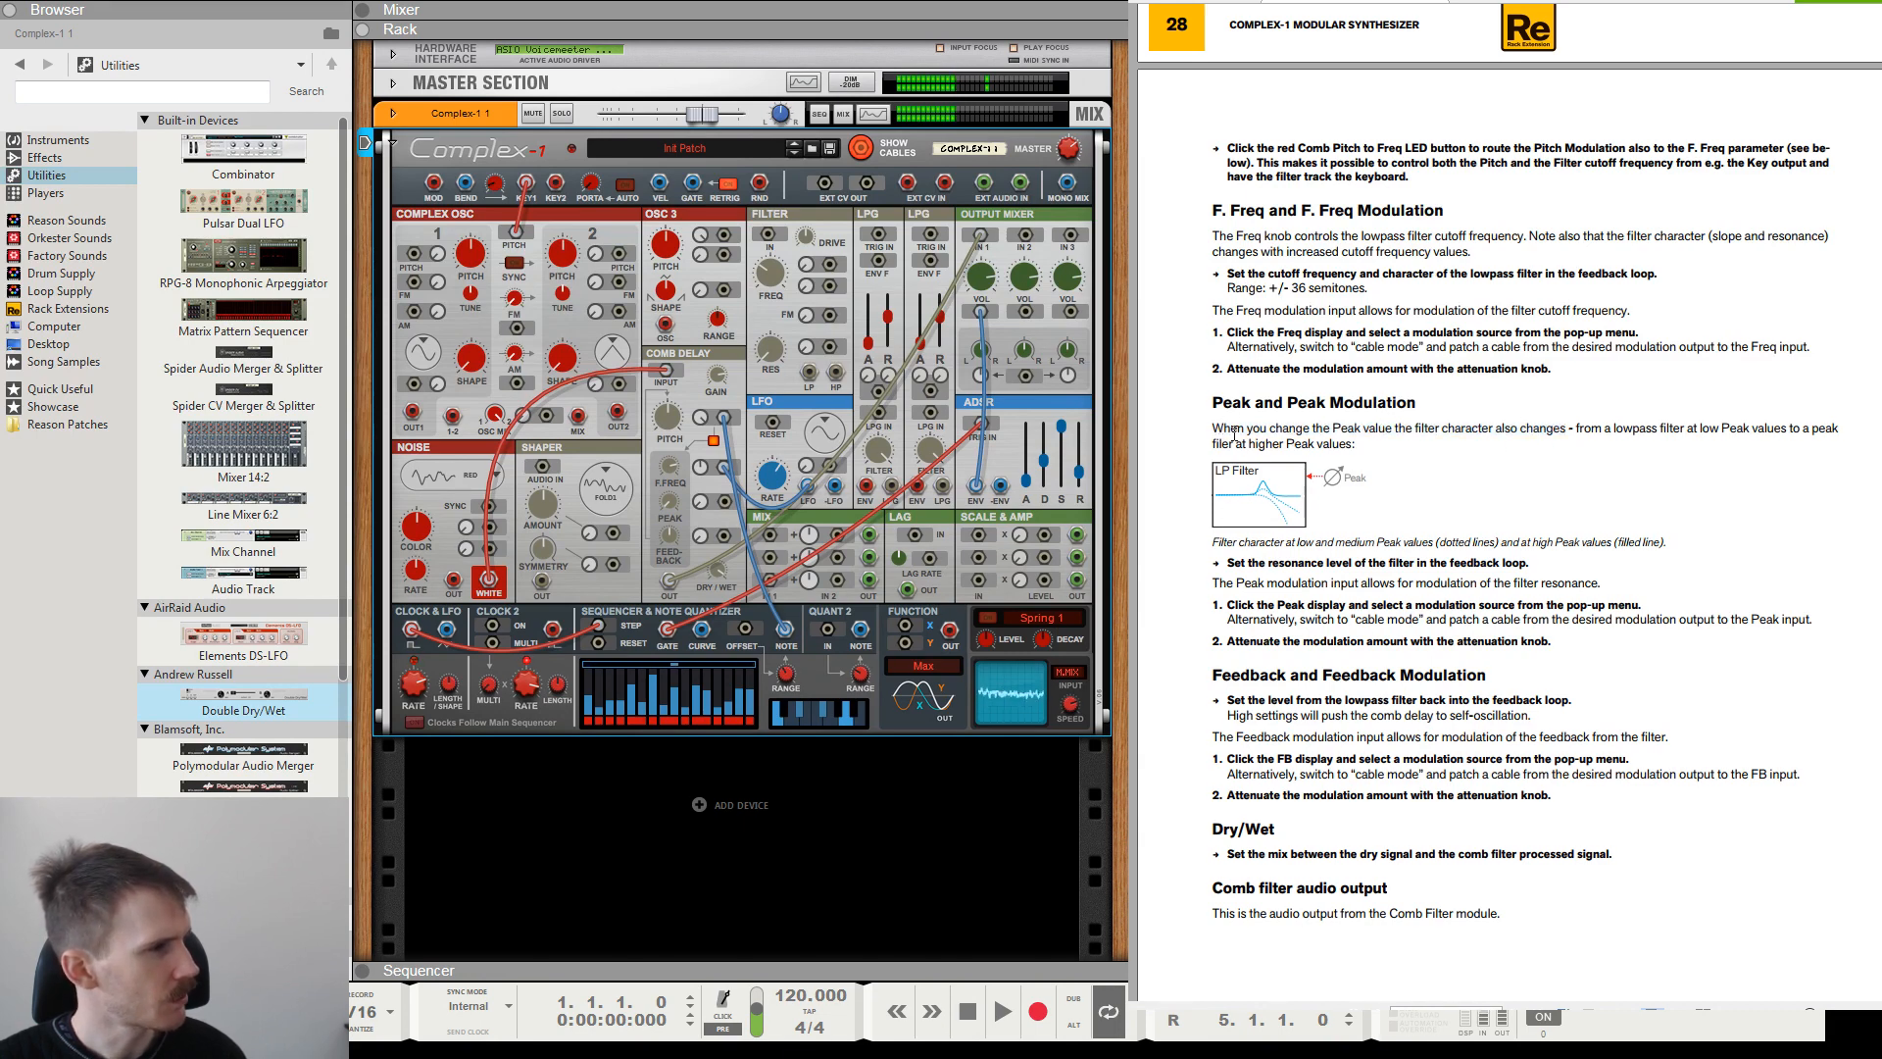
pyautogui.moveTo(1248, 428); pyautogui.dragTo(1327, 429)
pyautogui.moveTo(1455, 431); pyautogui.dragTo(1314, 444)
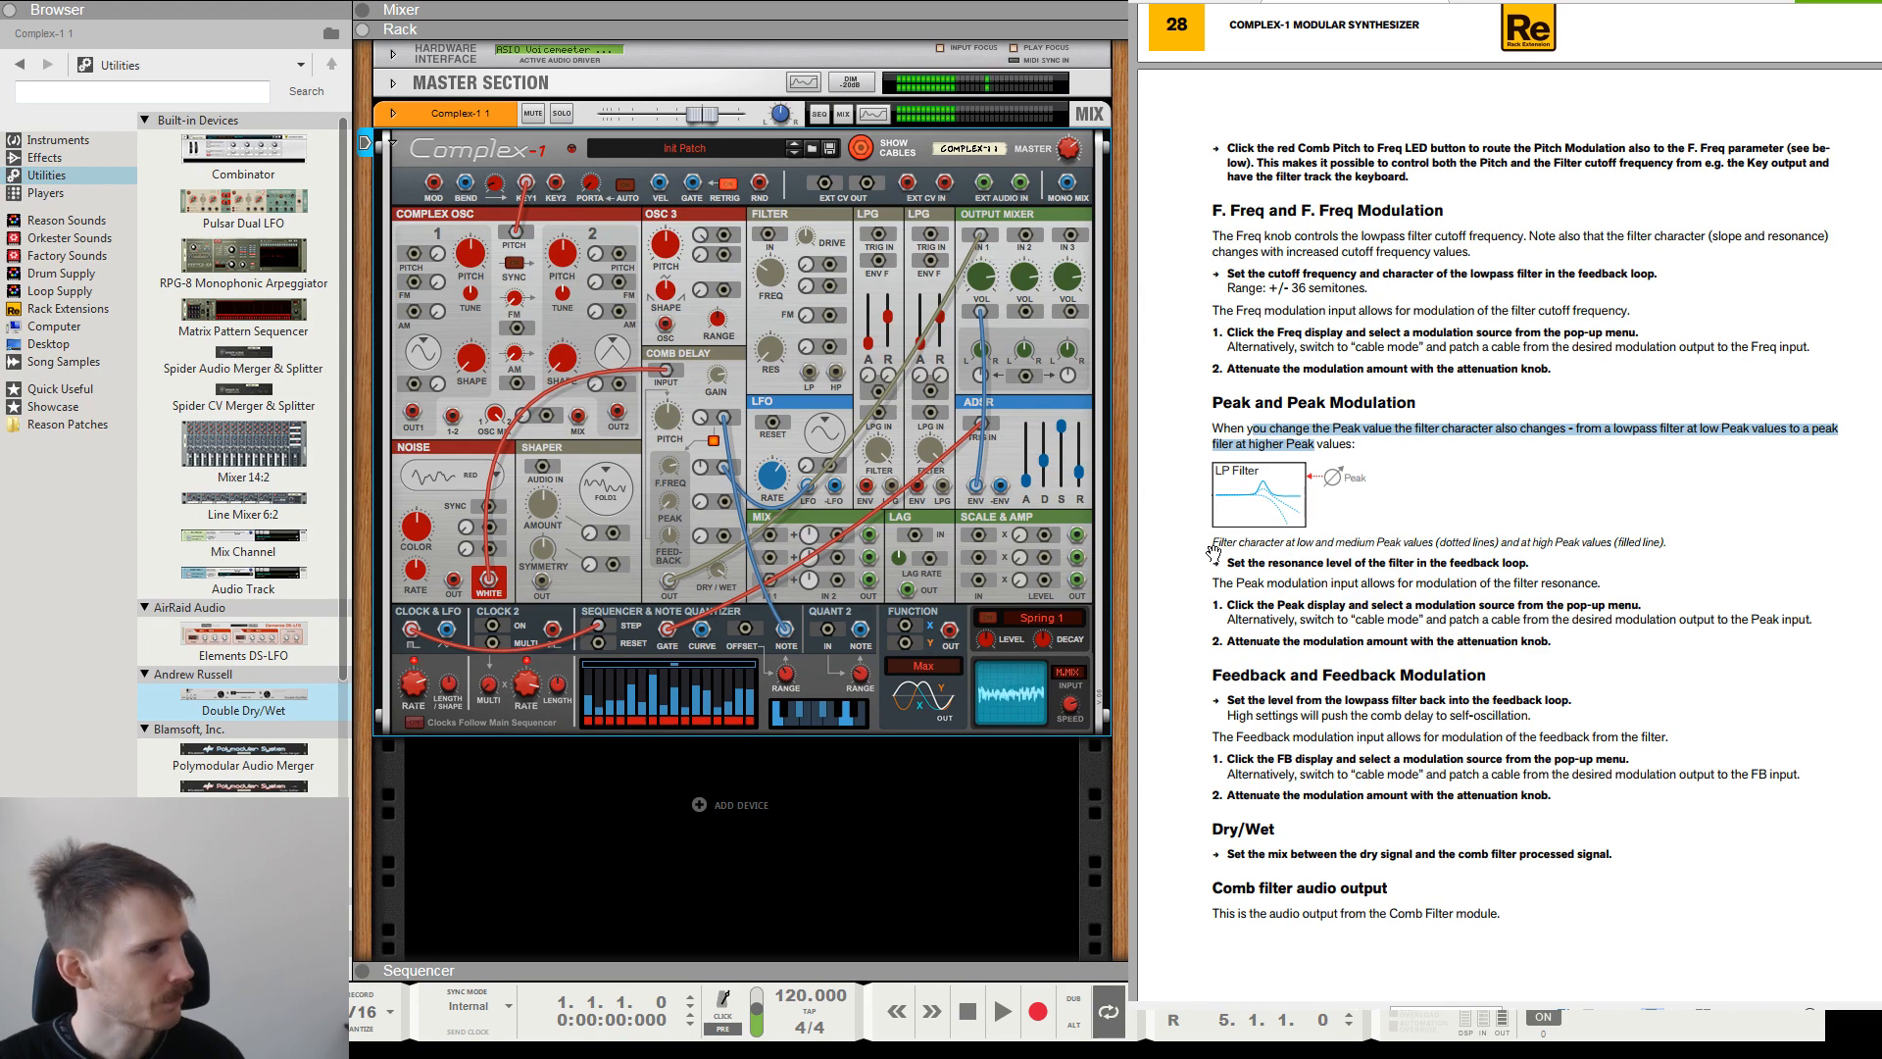
pyautogui.moveTo(1232, 546); pyautogui.dragTo(1615, 641)
pyautogui.click(1619, 644)
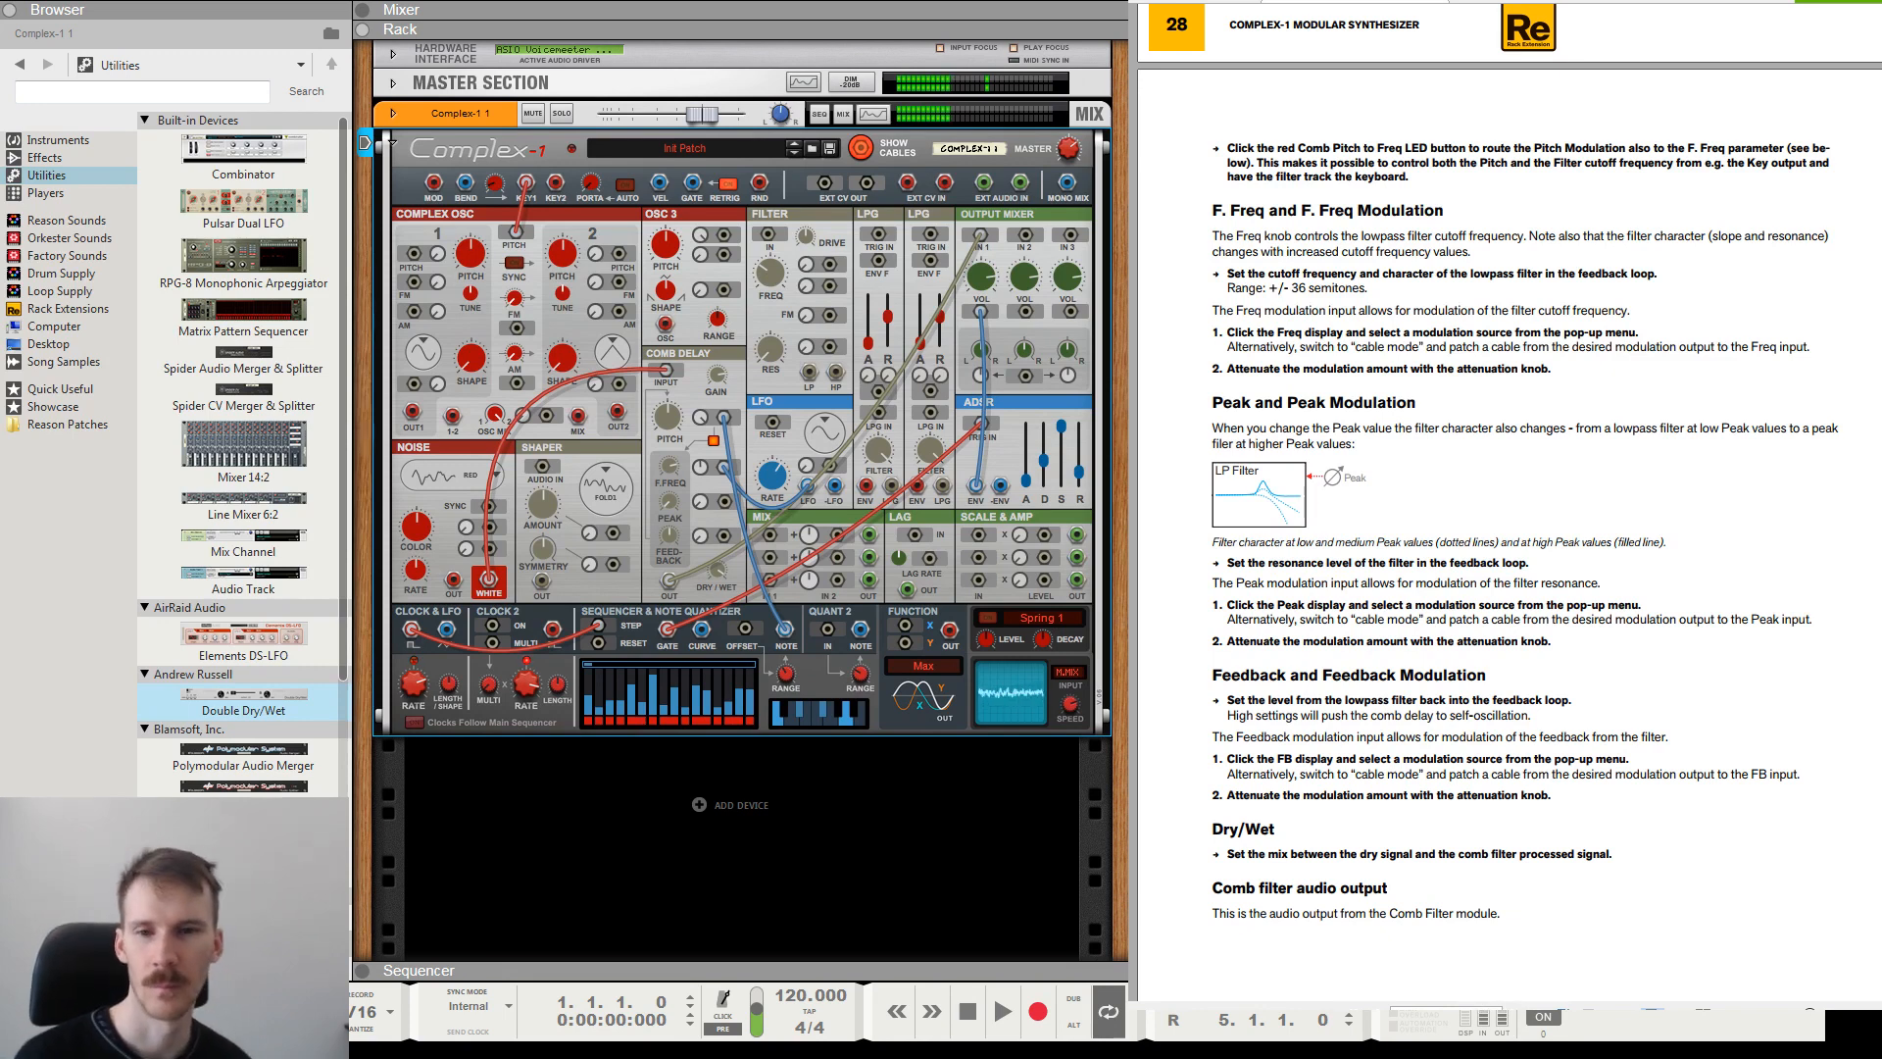
# Adjust the Comb Delay's Peak and Freq modulation amount, and patch the sequencer's Note output to the Peak modulation input.
pyautogui.moveTo(669, 503); pyautogui.dragTo(674, 276)
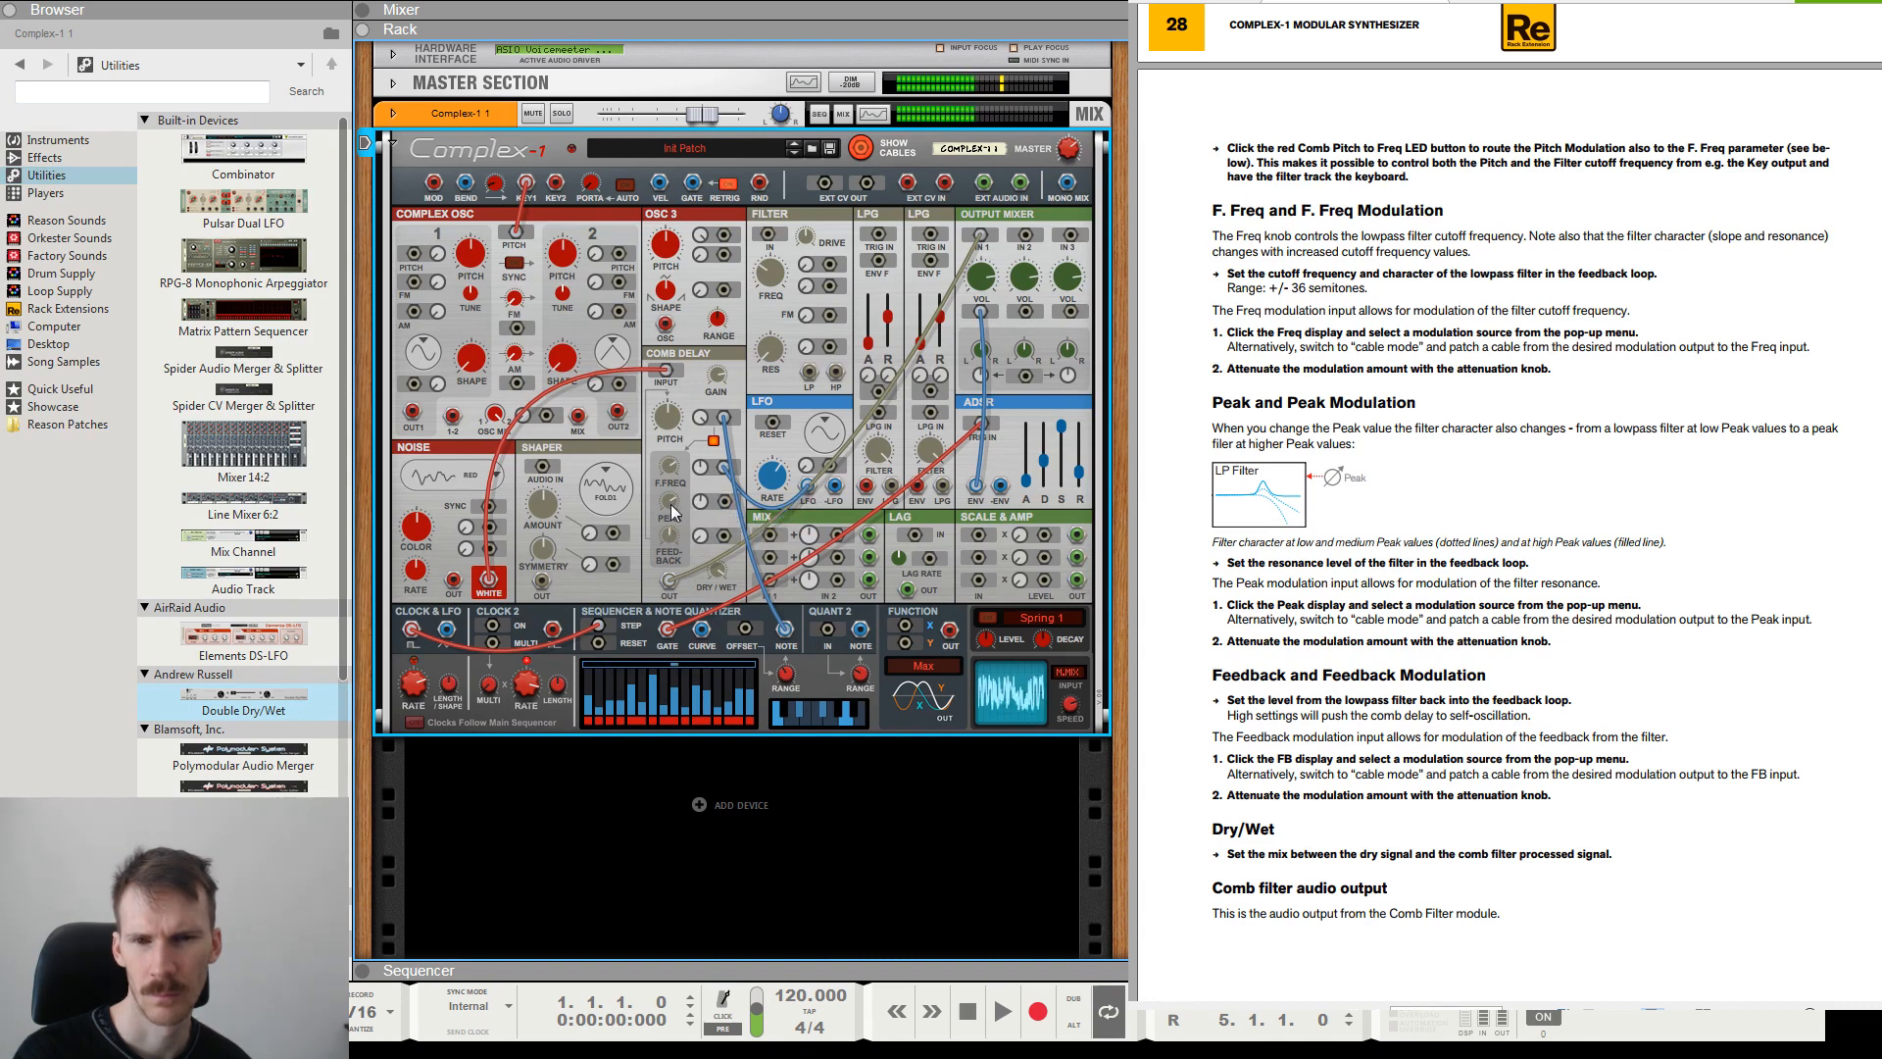
pyautogui.moveTo(723, 502); pyautogui.dragTo(785, 631)
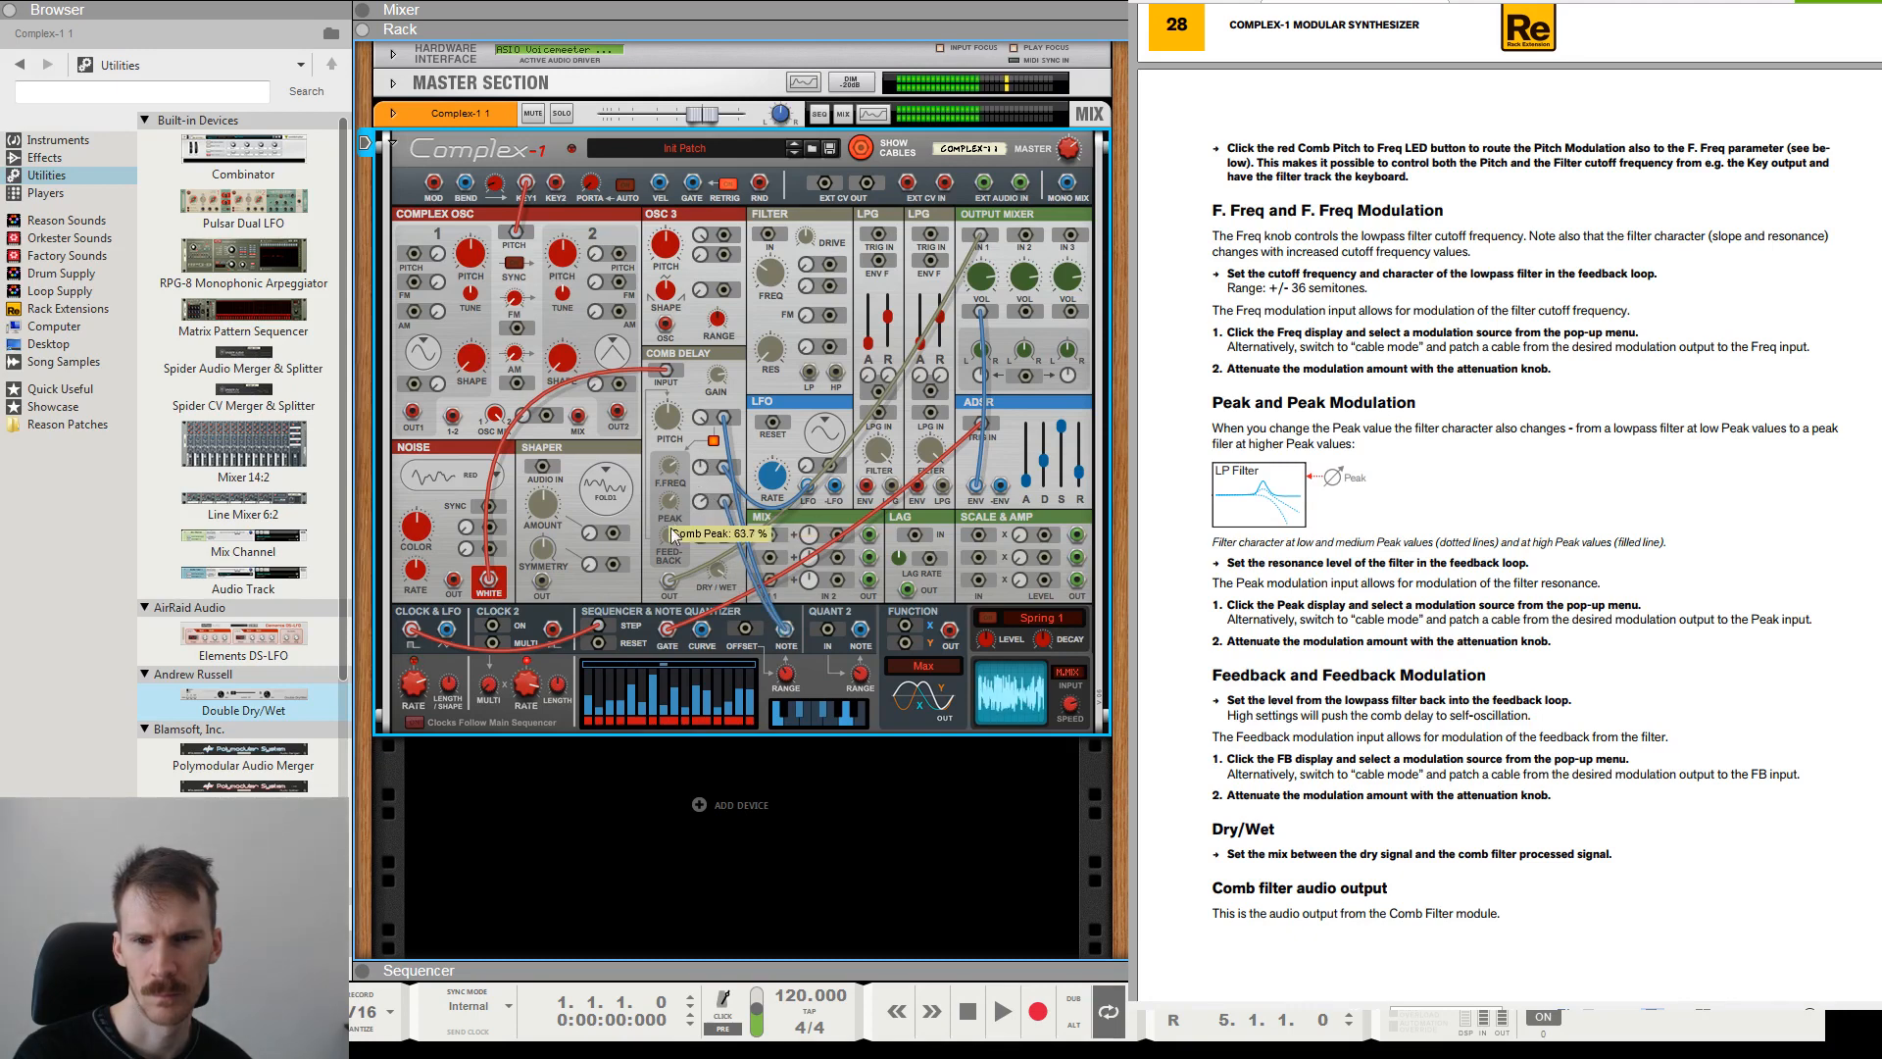
pyautogui.moveTo(672, 534); pyautogui.dragTo(699, 474)
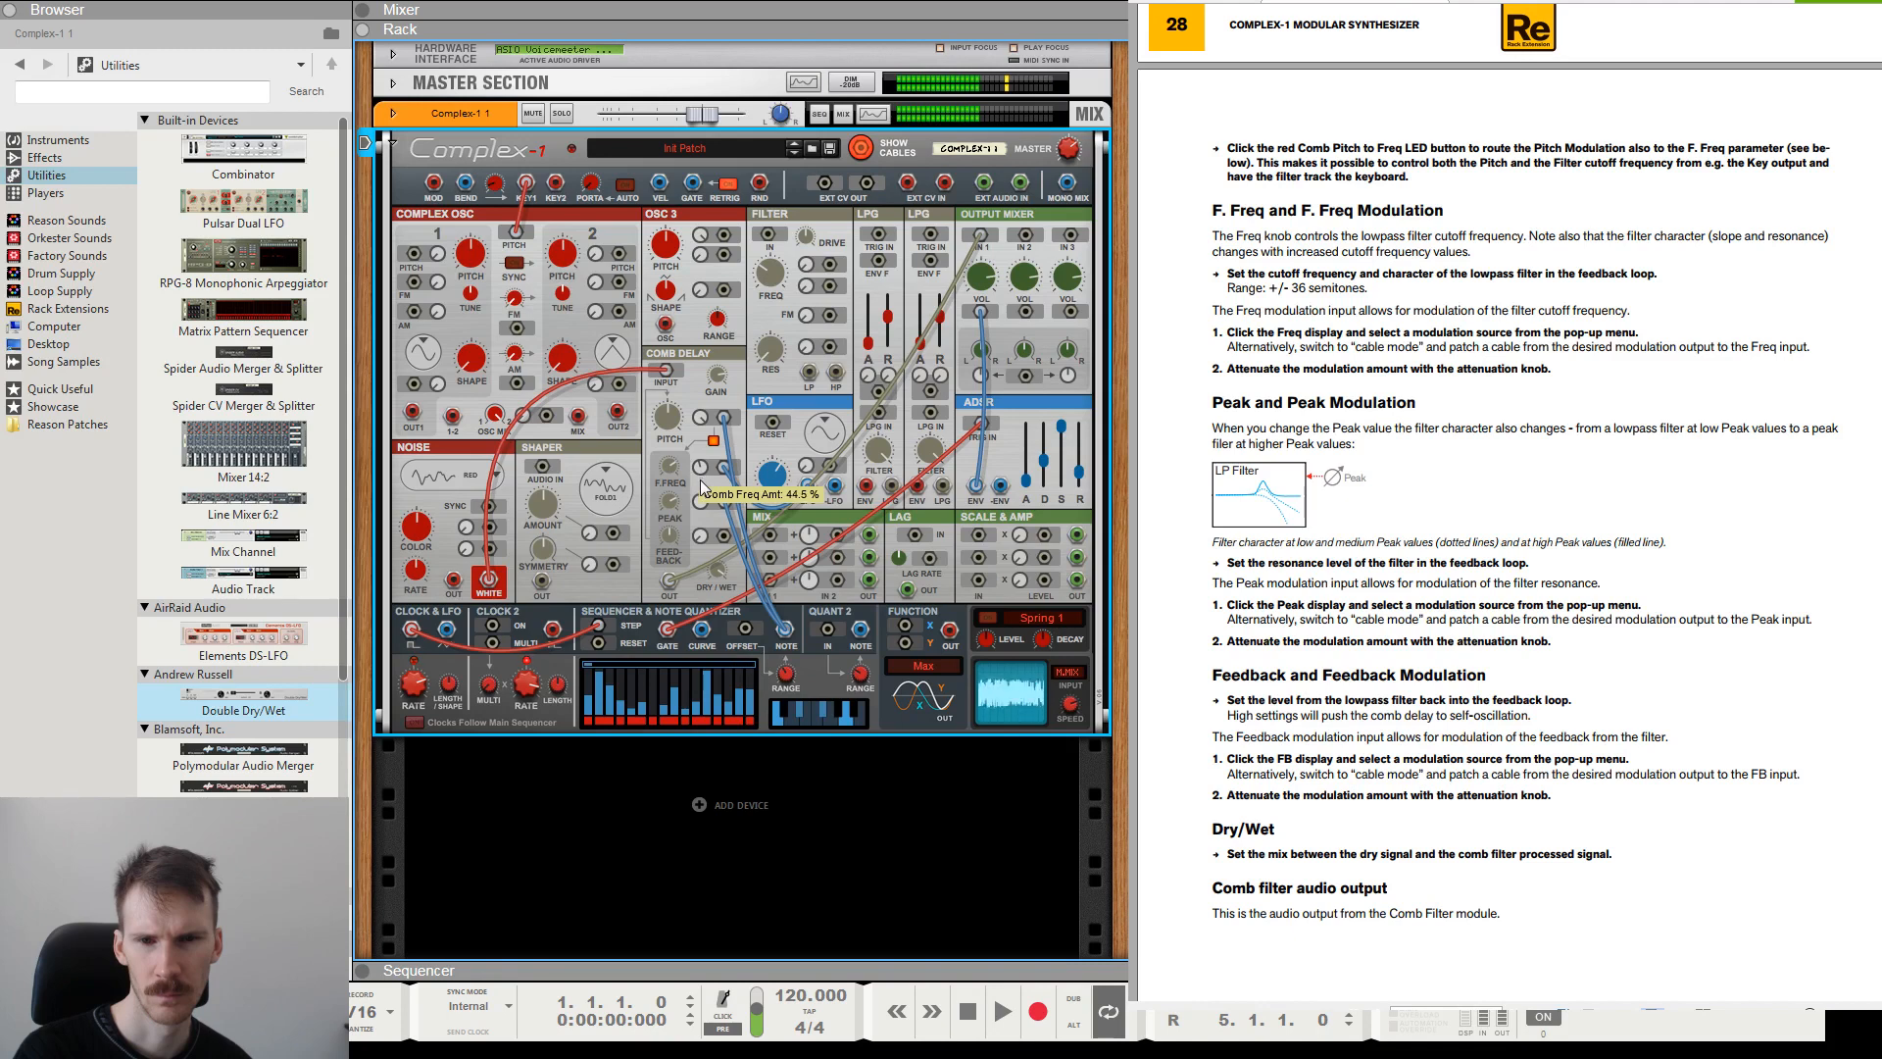
pyautogui.moveTo(702, 481); pyautogui.dragTo(705, 452)
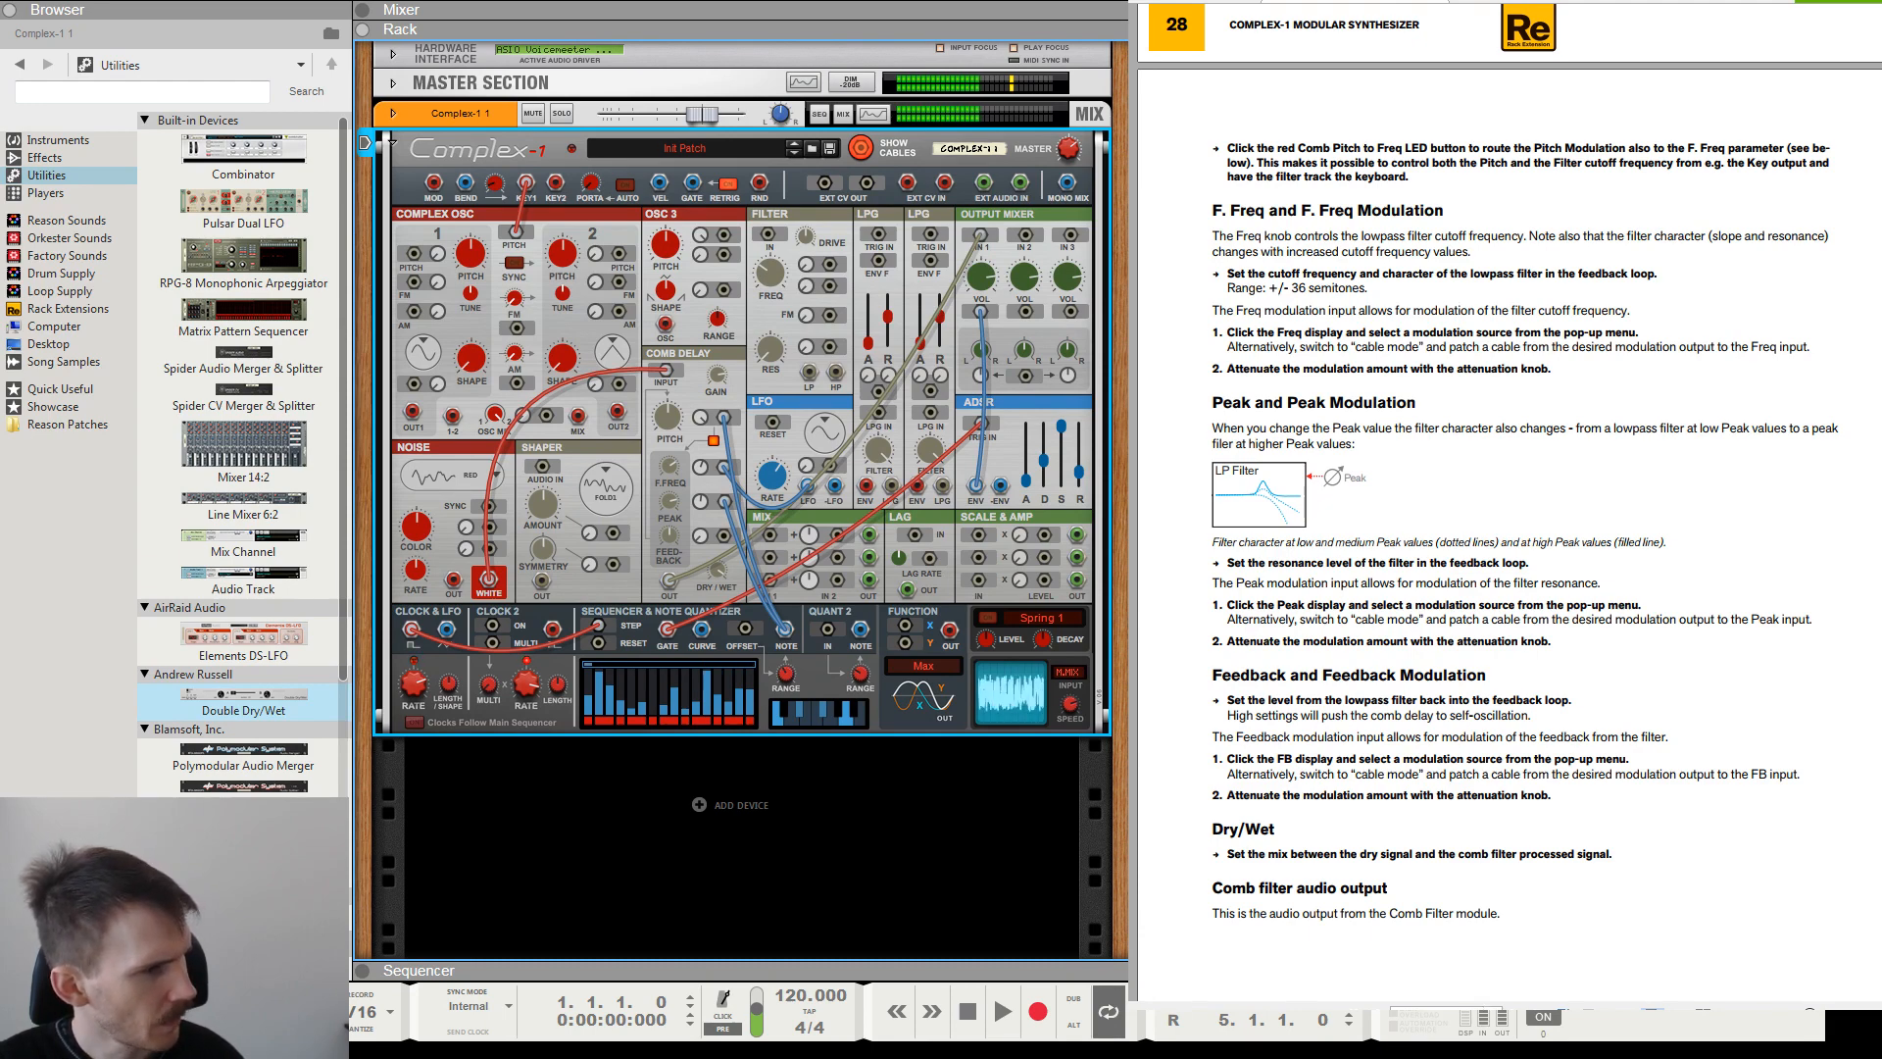
# Read the manual's Feedback and Feedback Modulation section and relate it to the feedback path in the block diagram.
pyautogui.moveTo(1237, 715); pyautogui.dragTo(1635, 795)
pyautogui.click(1647, 796)
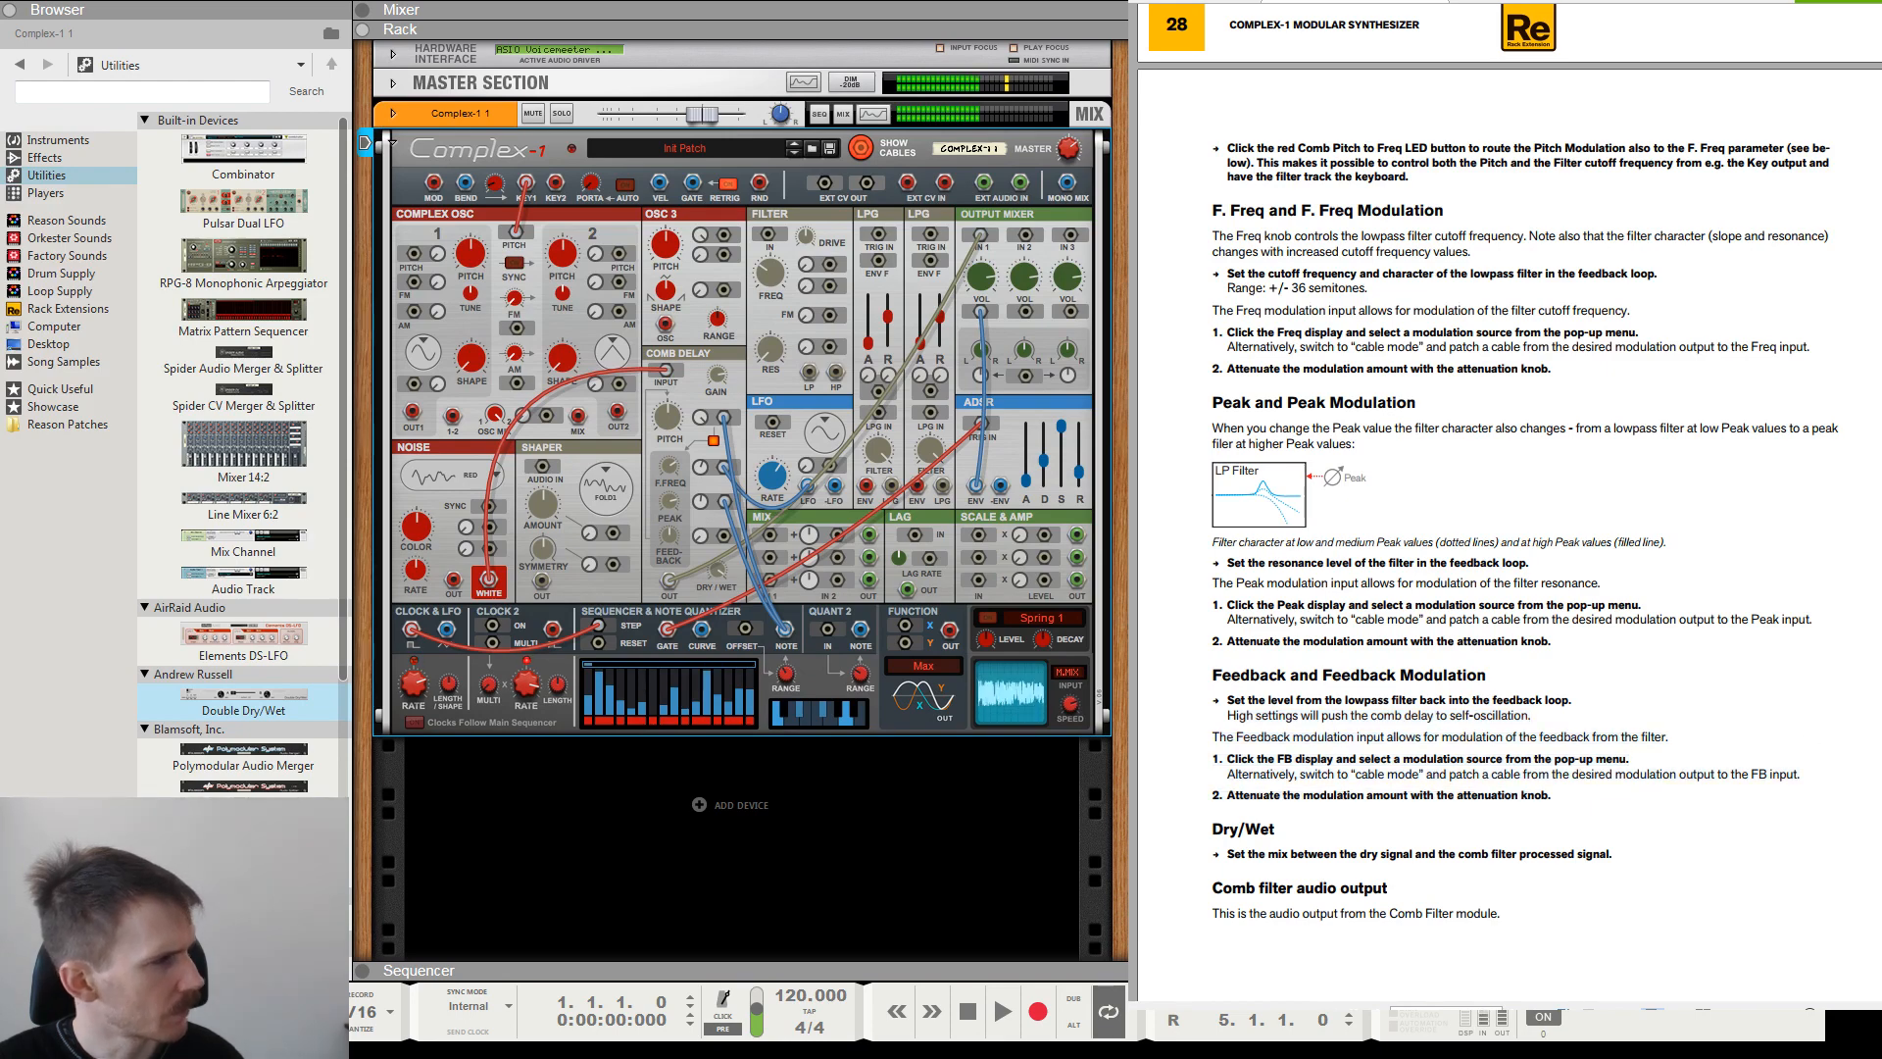
pyautogui.scroll(8, 1750, 658)
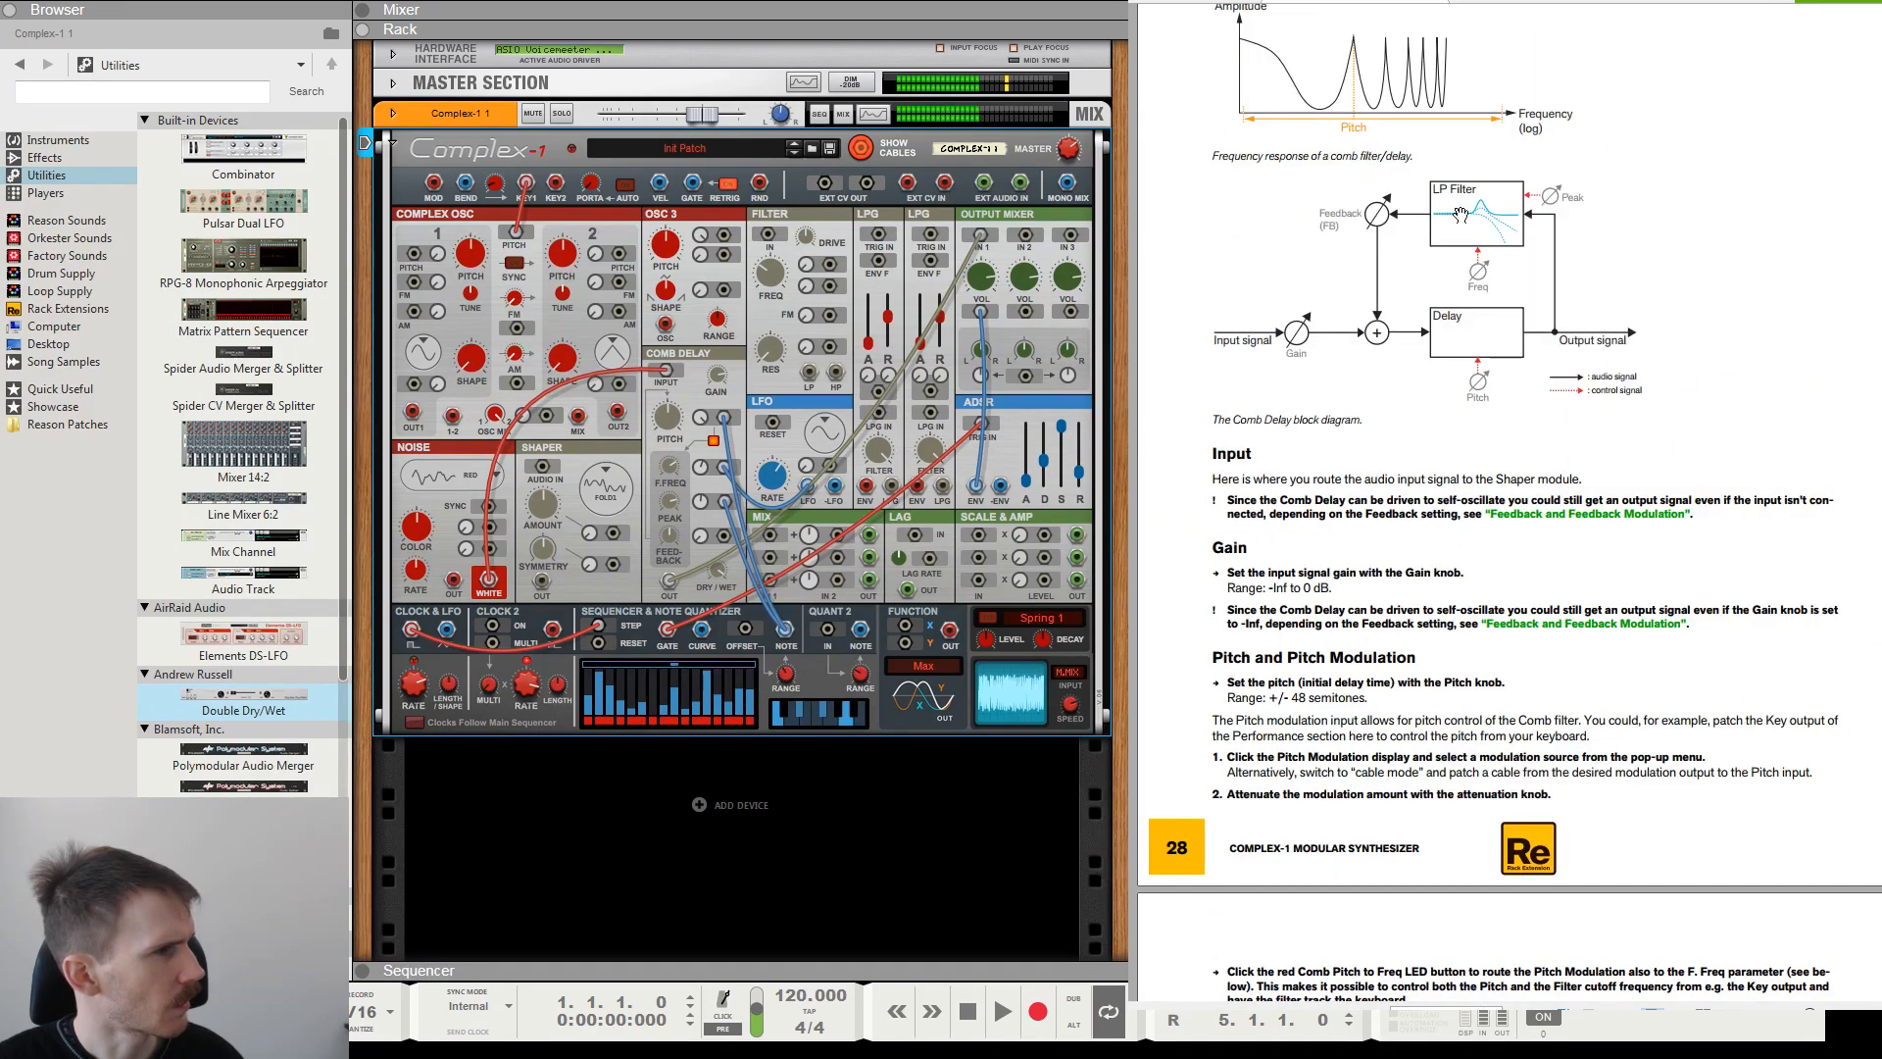
# Sweep the Comb Delay's Feedback amount while following the manual's Feedback and Dry/Wet sections.
pyautogui.scroll(-1, 1482, 583)
pyautogui.scroll(-5, 1482, 583)
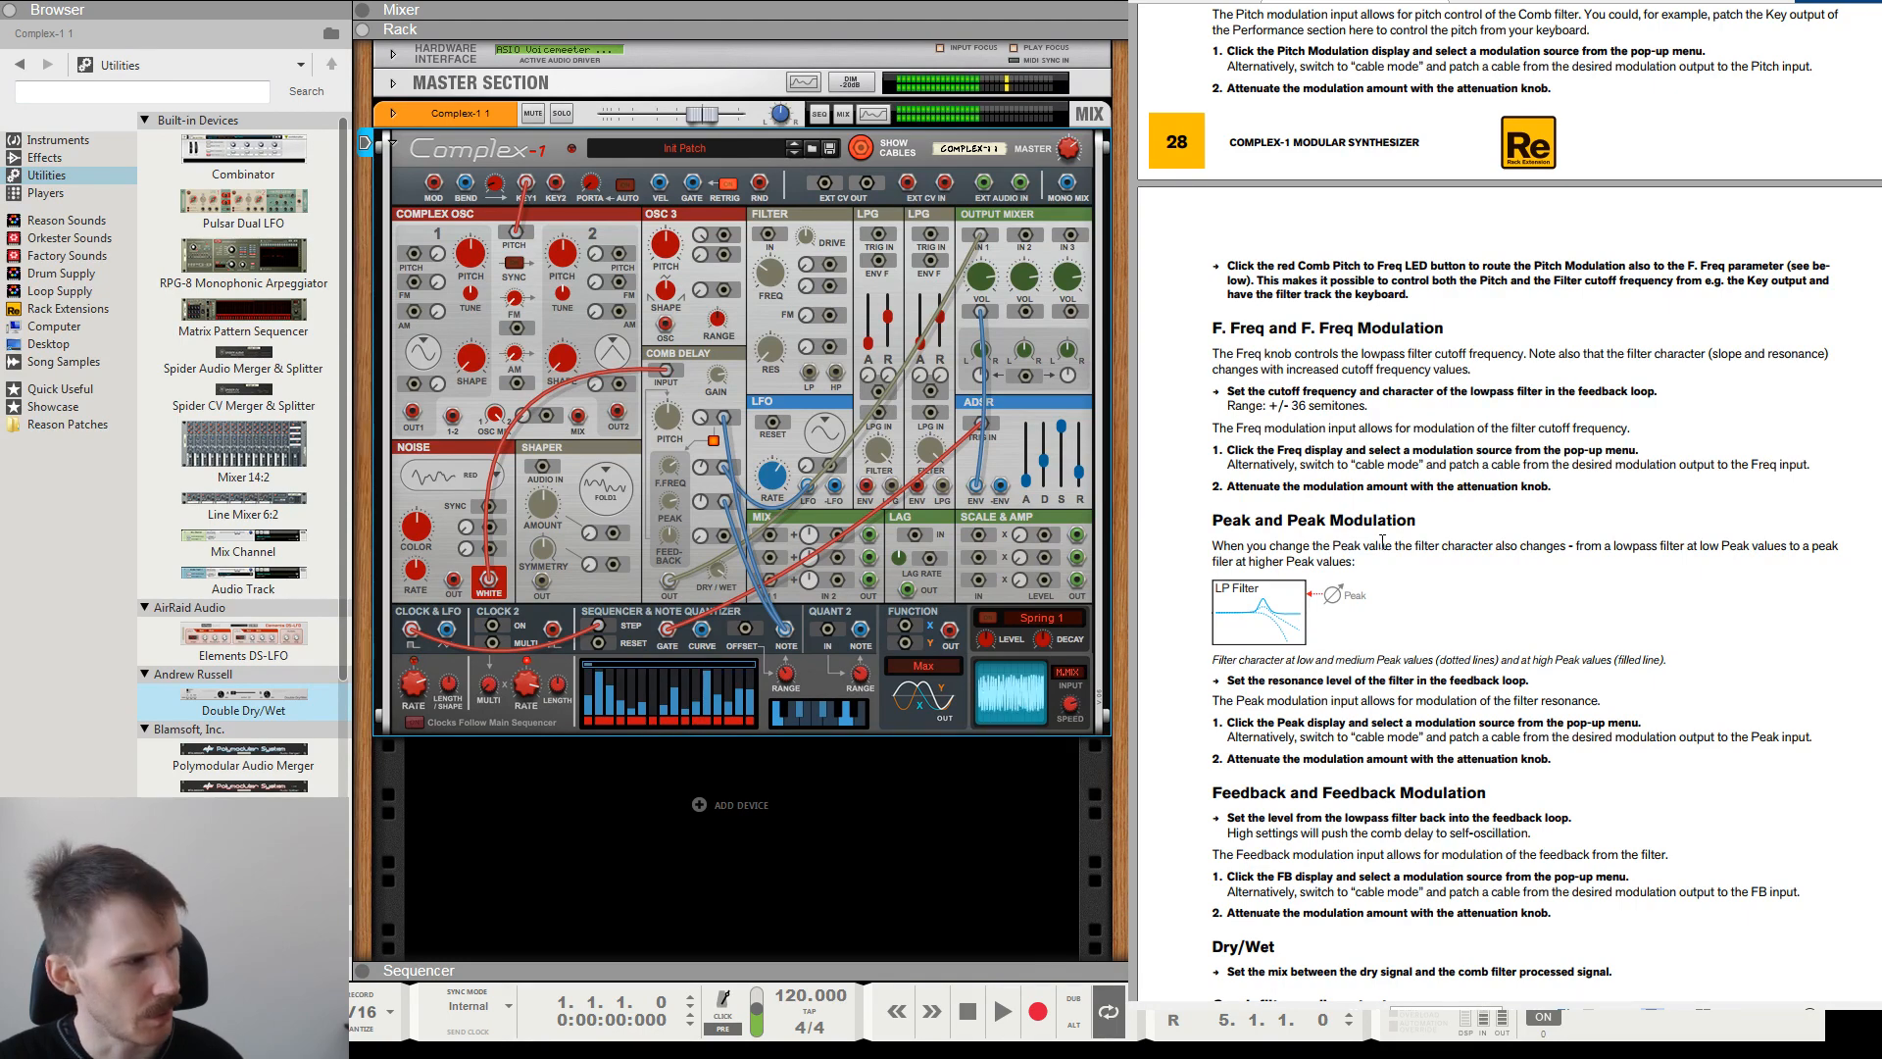
pyautogui.scroll(-3, 1431, 554)
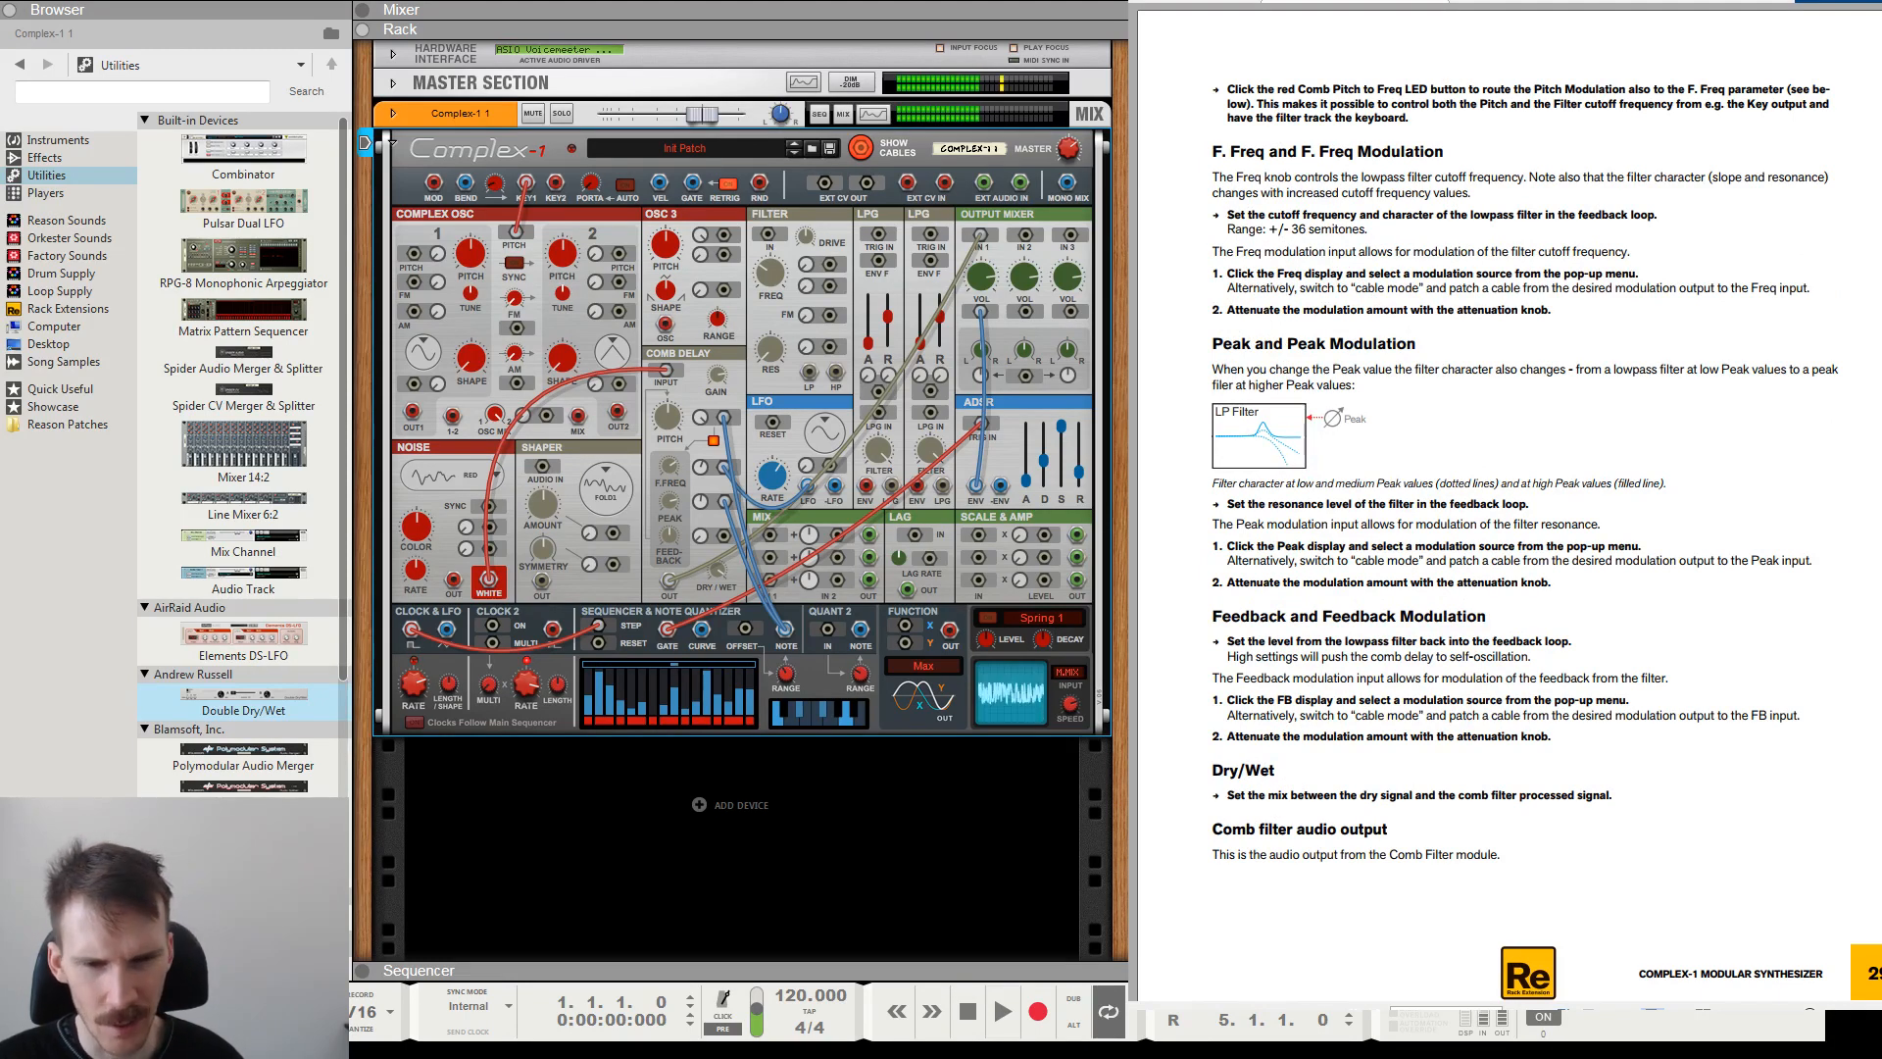
pyautogui.moveTo(672, 536); pyautogui.dragTo(673, 482)
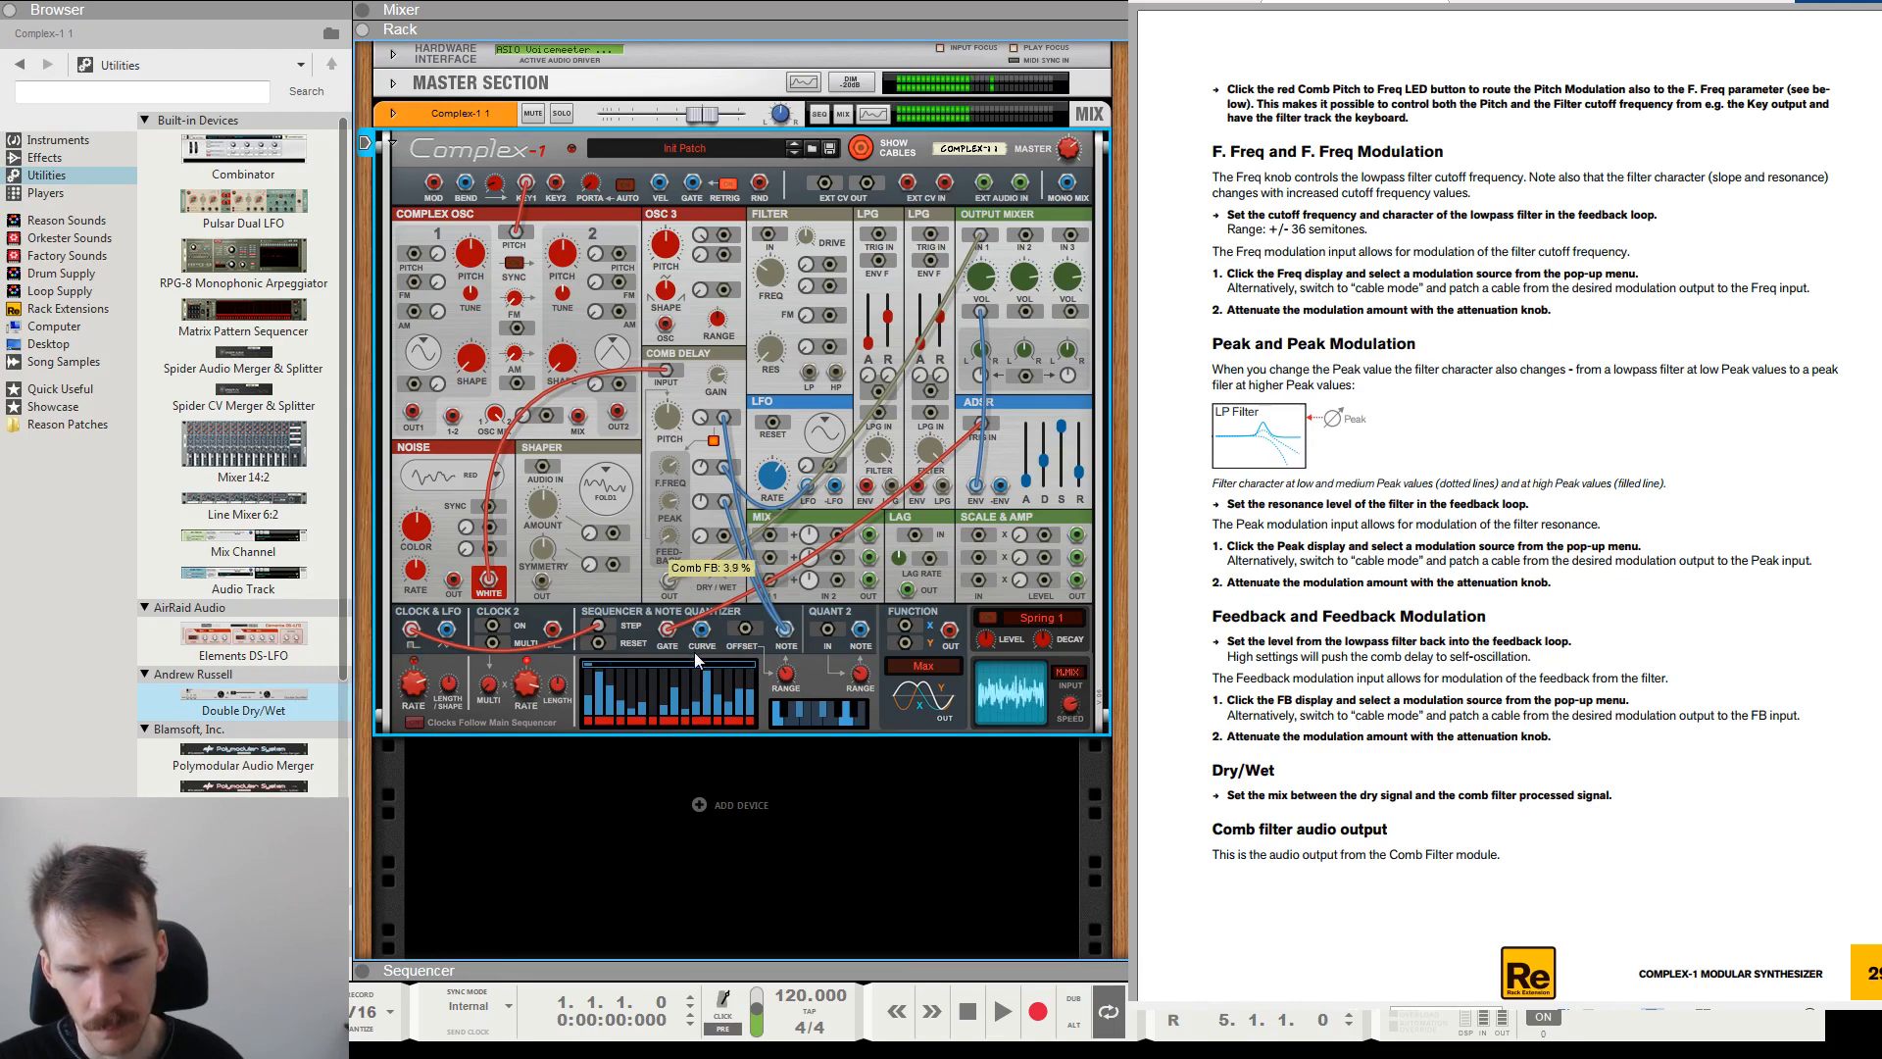
pyautogui.moveTo(692, 632); pyautogui.dragTo(694, 492)
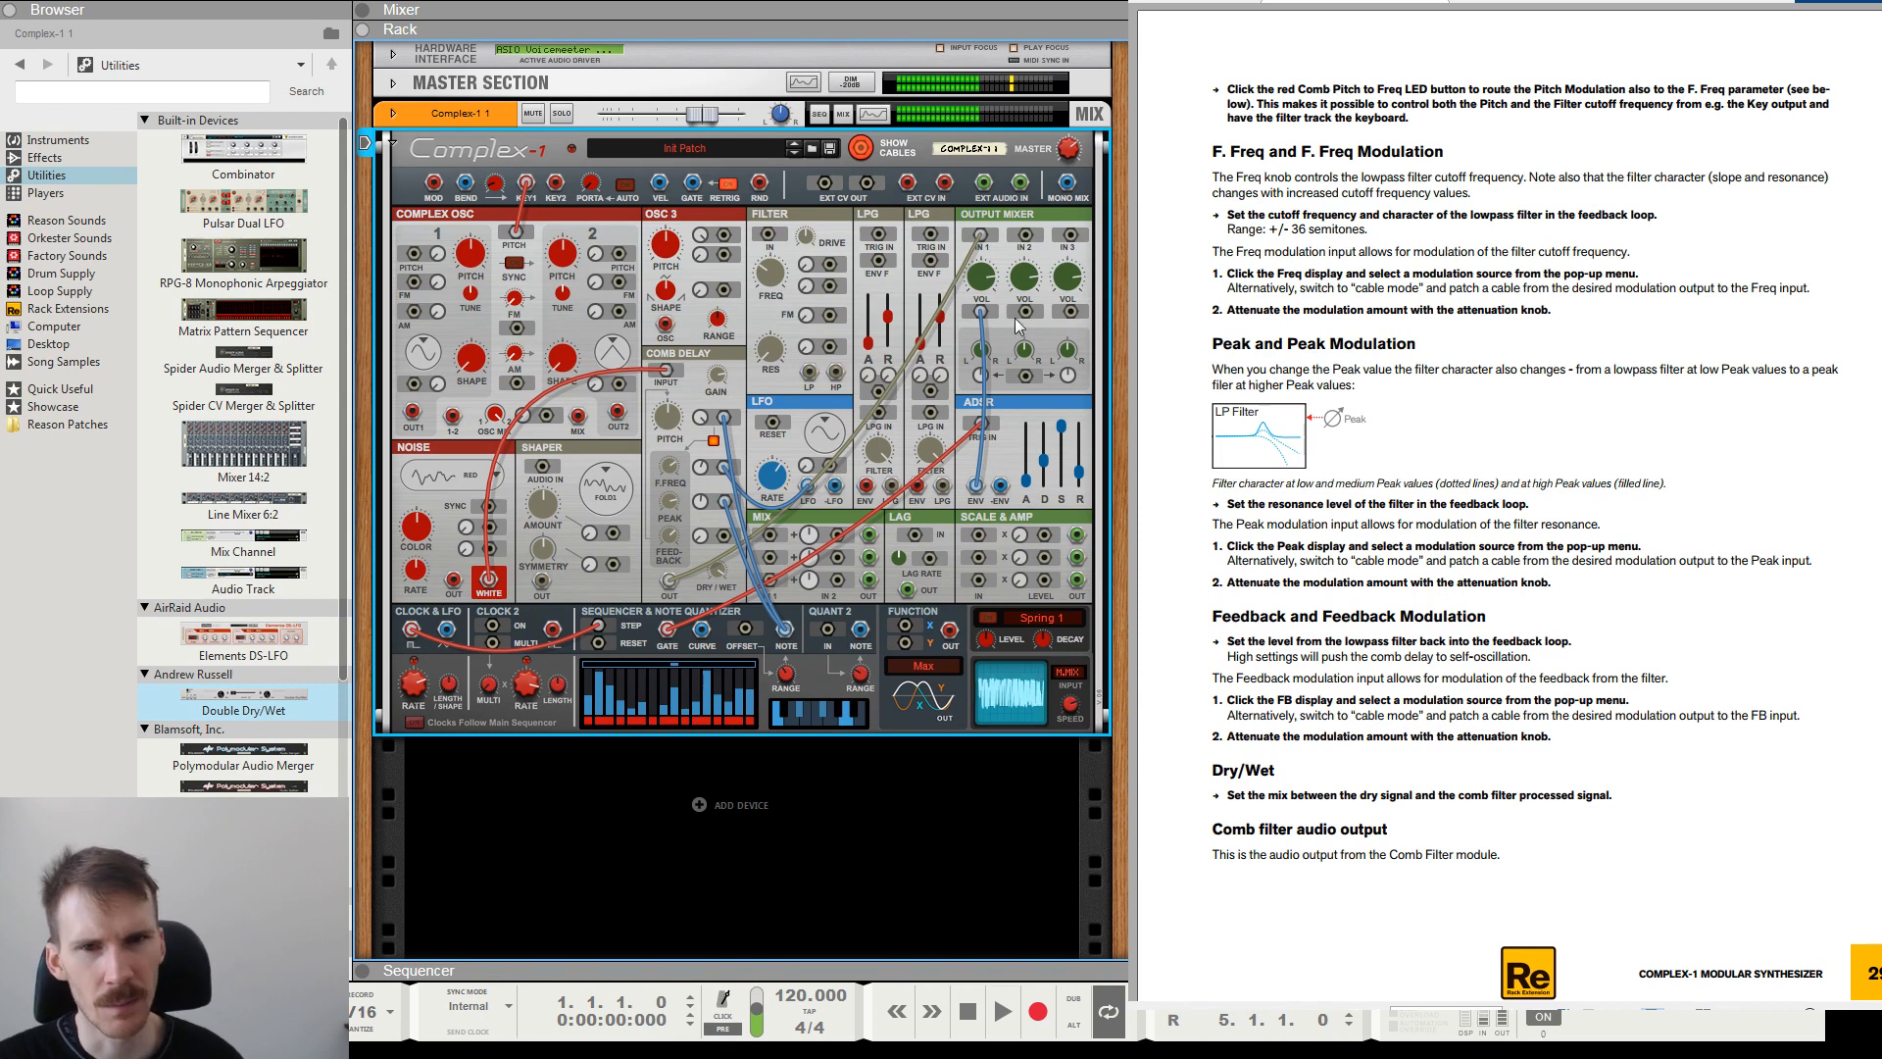
# Insert the Filter after the Comb Delay, patching the Comb output to the Filter input and the Filter's LP output to Output Mixer input 1.
pyautogui.moveTo(981, 235); pyautogui.dragTo(765, 235)
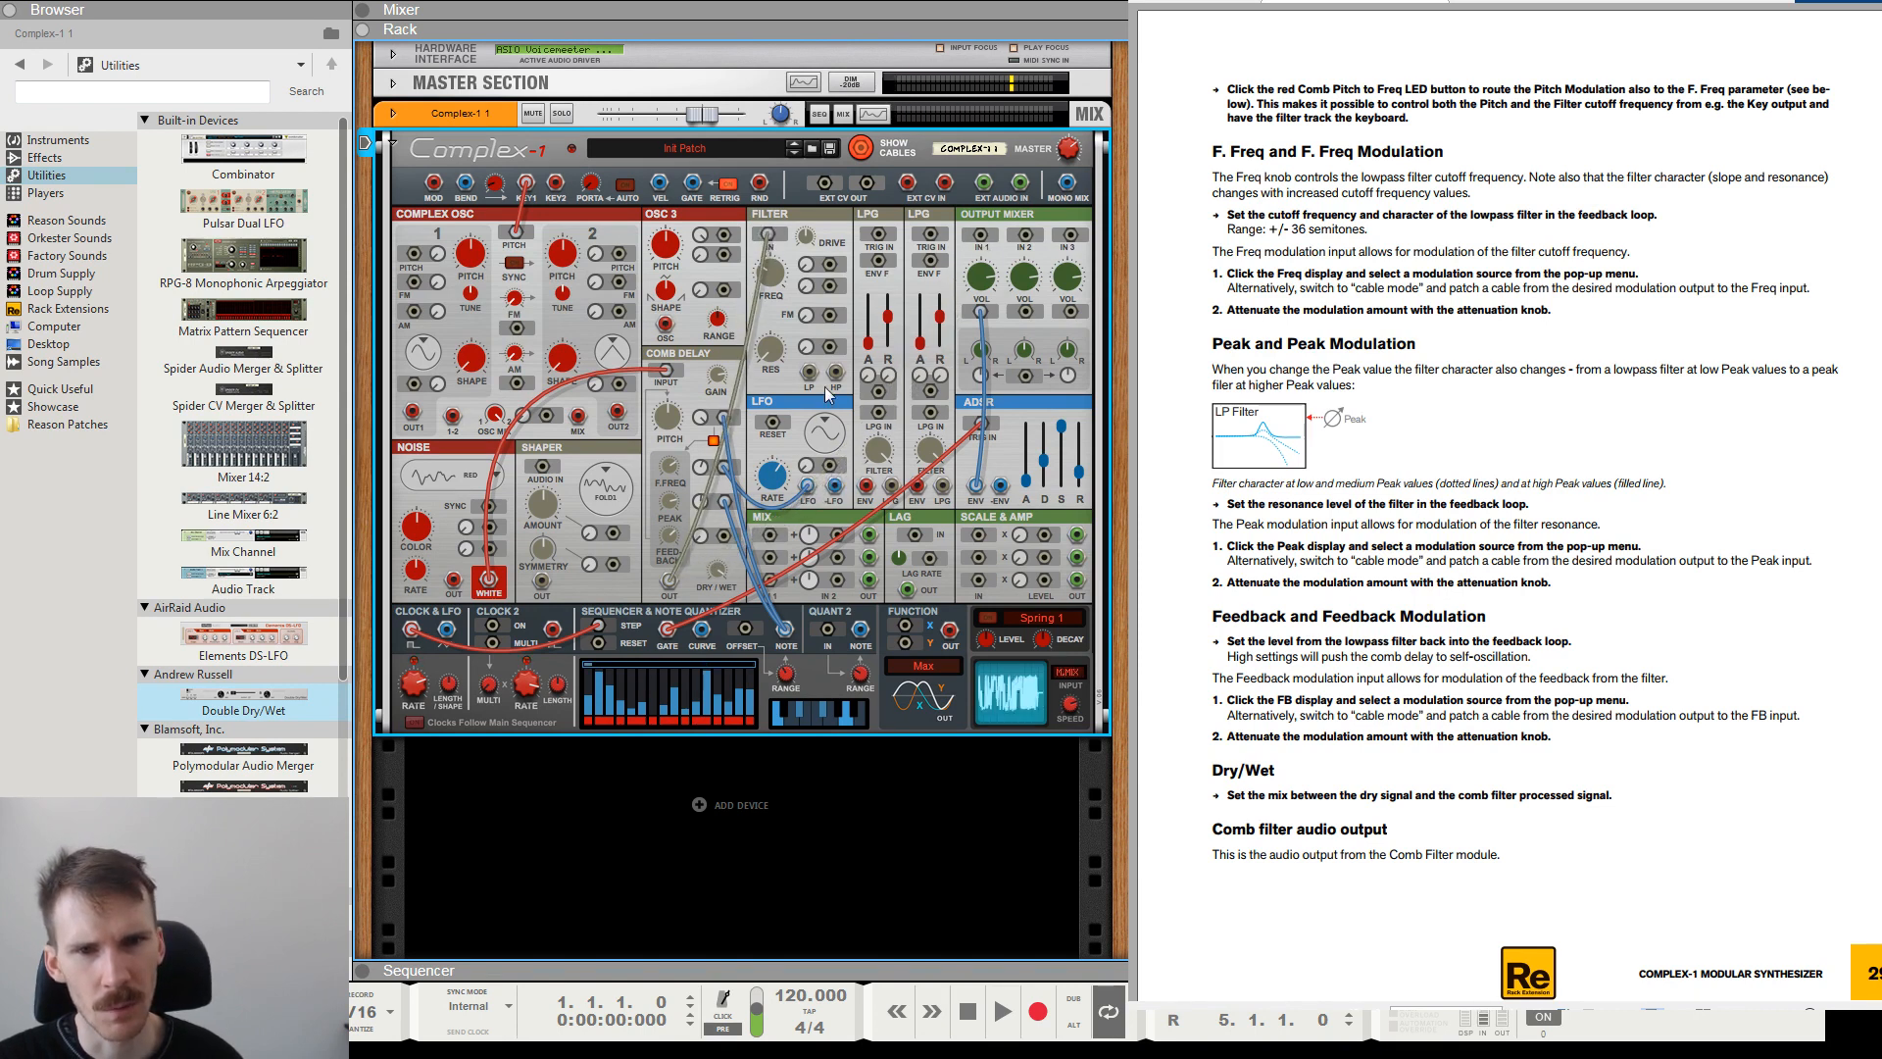
pyautogui.moveTo(809, 374); pyautogui.dragTo(981, 235)
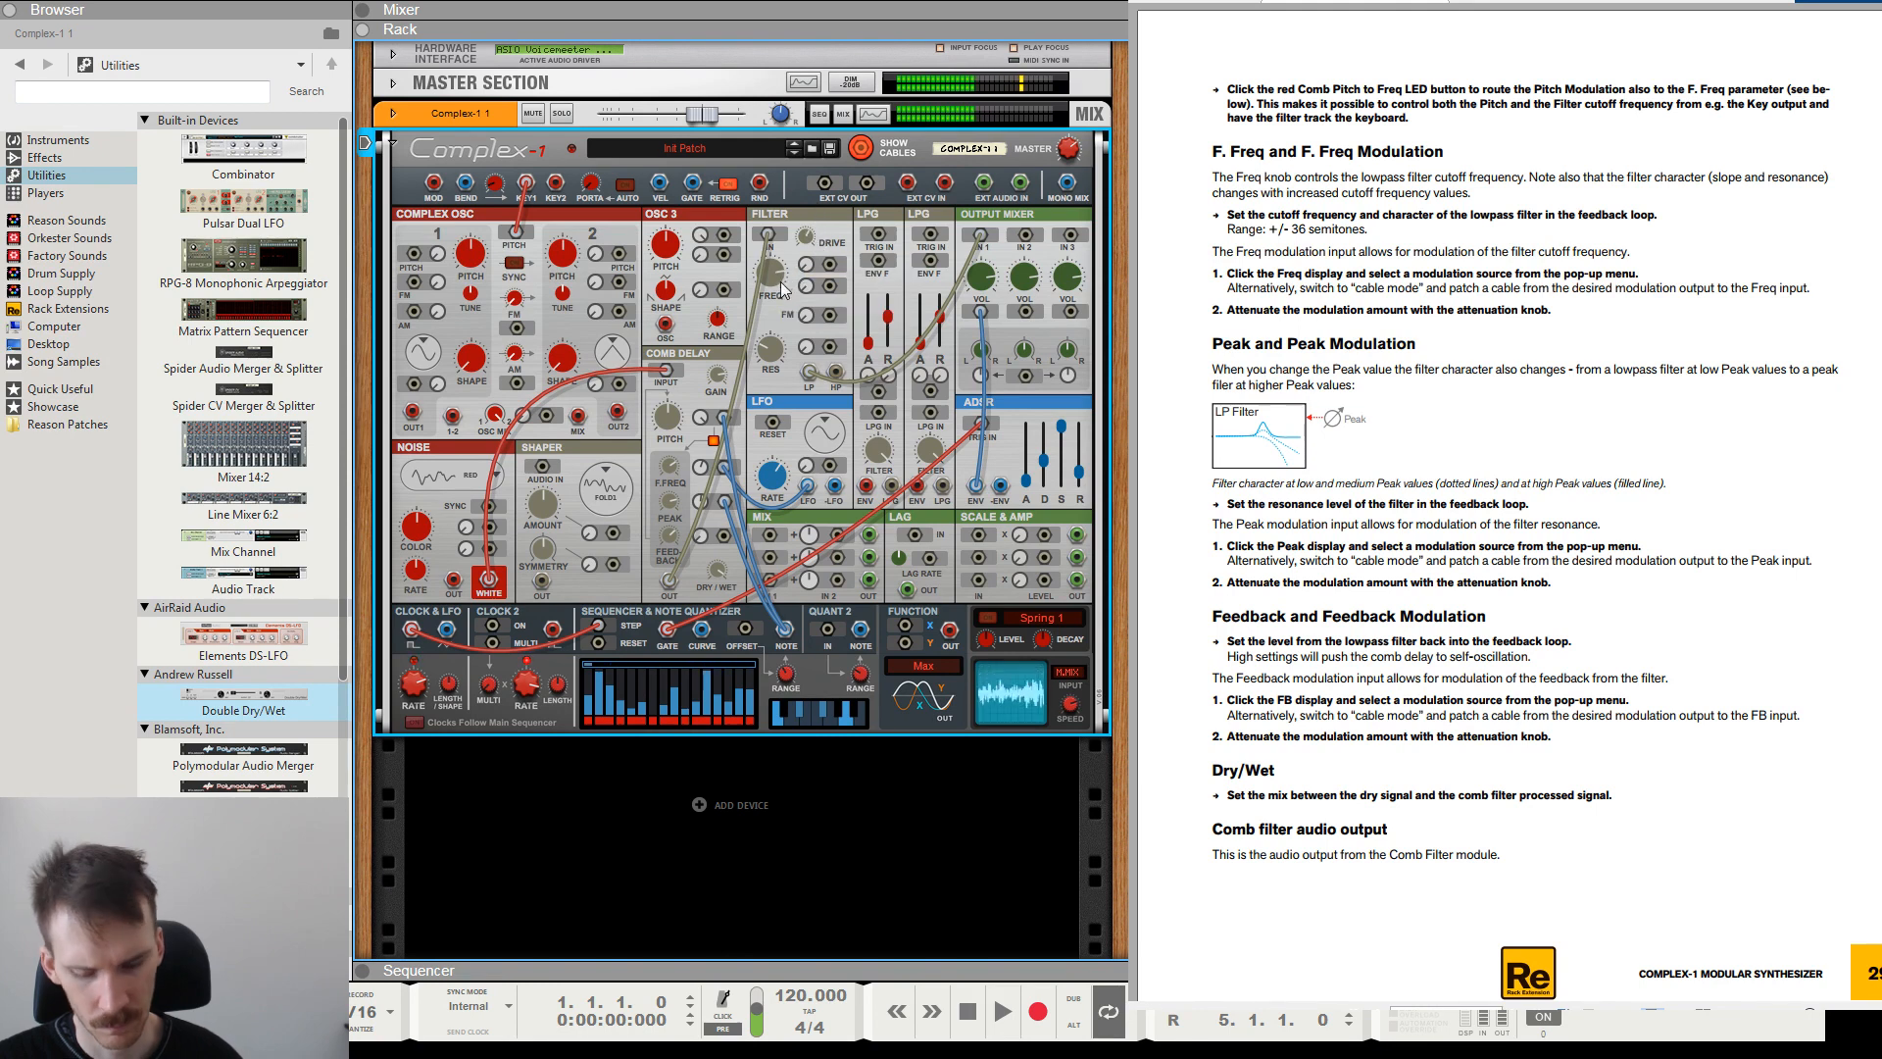
pyautogui.press('F2')
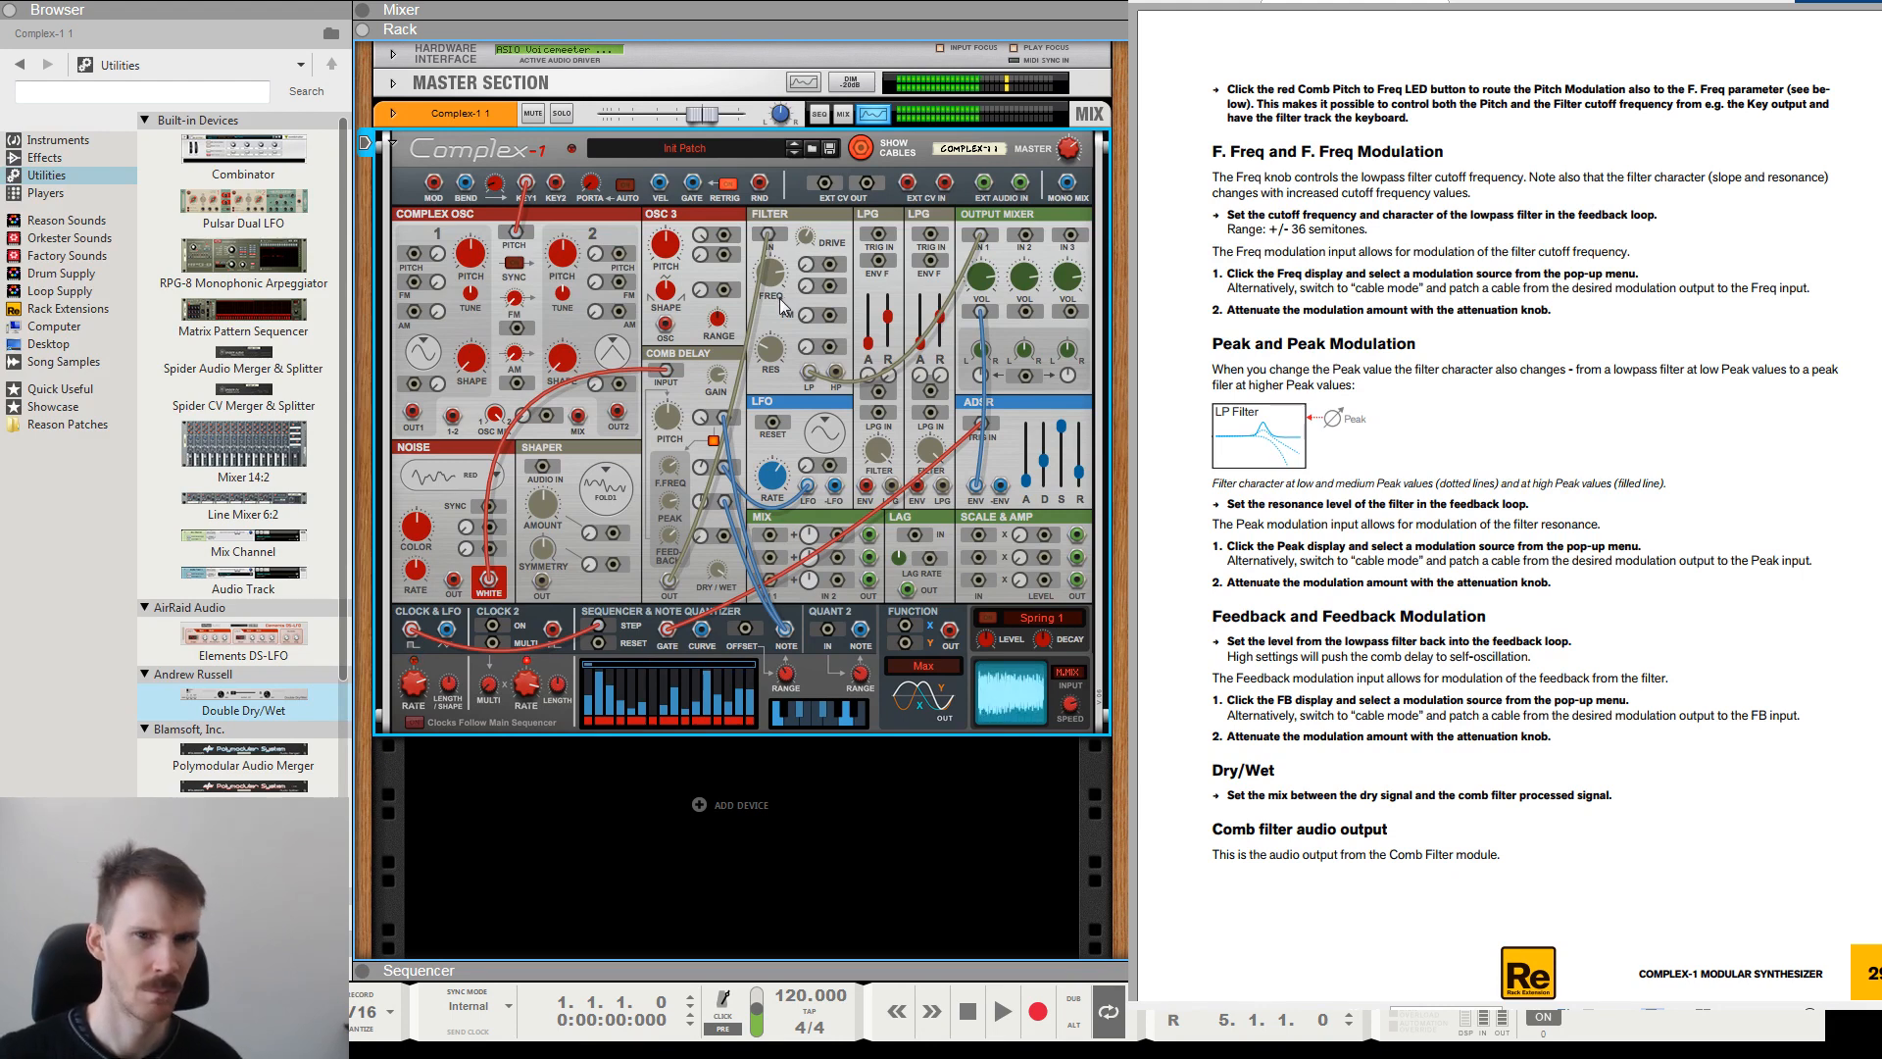
pyautogui.press('F2')
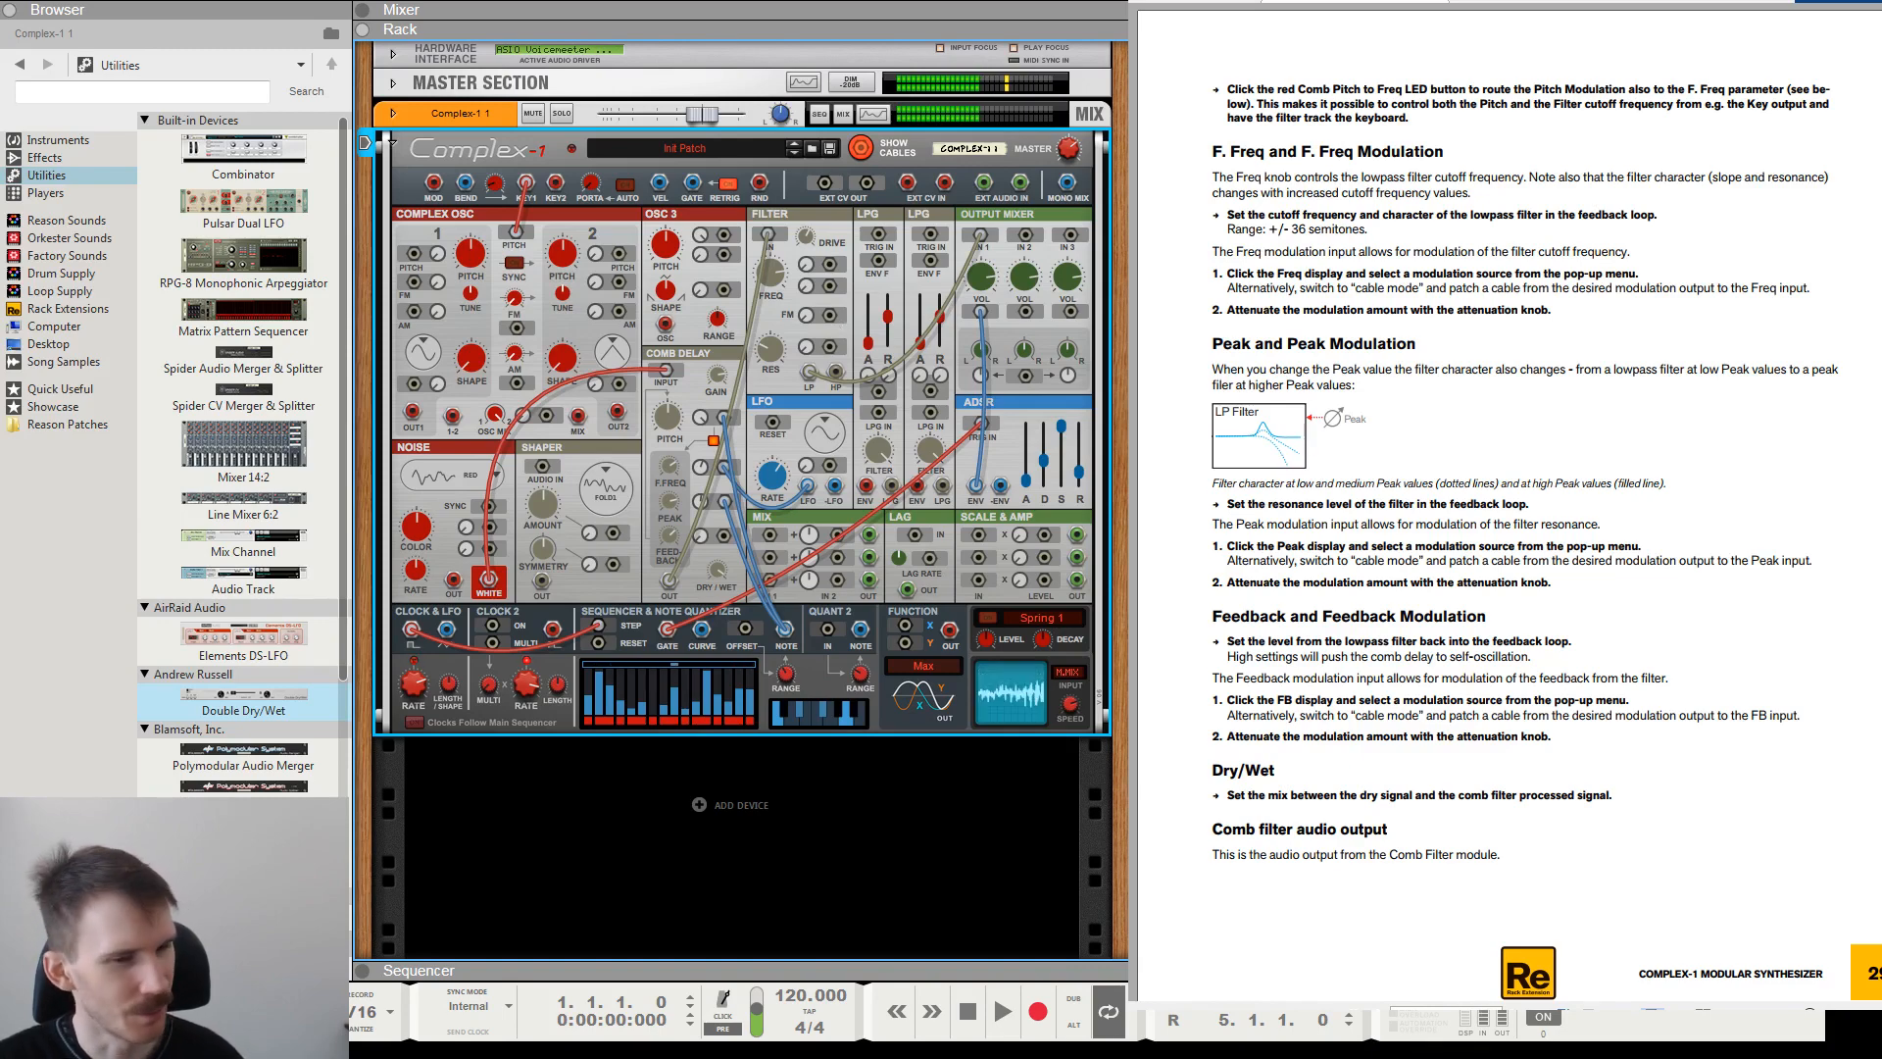
# Check the end of the manual's Comb Delay section and return to its frequency response and block diagrams.
pyautogui.scroll(-3, 1422, 415)
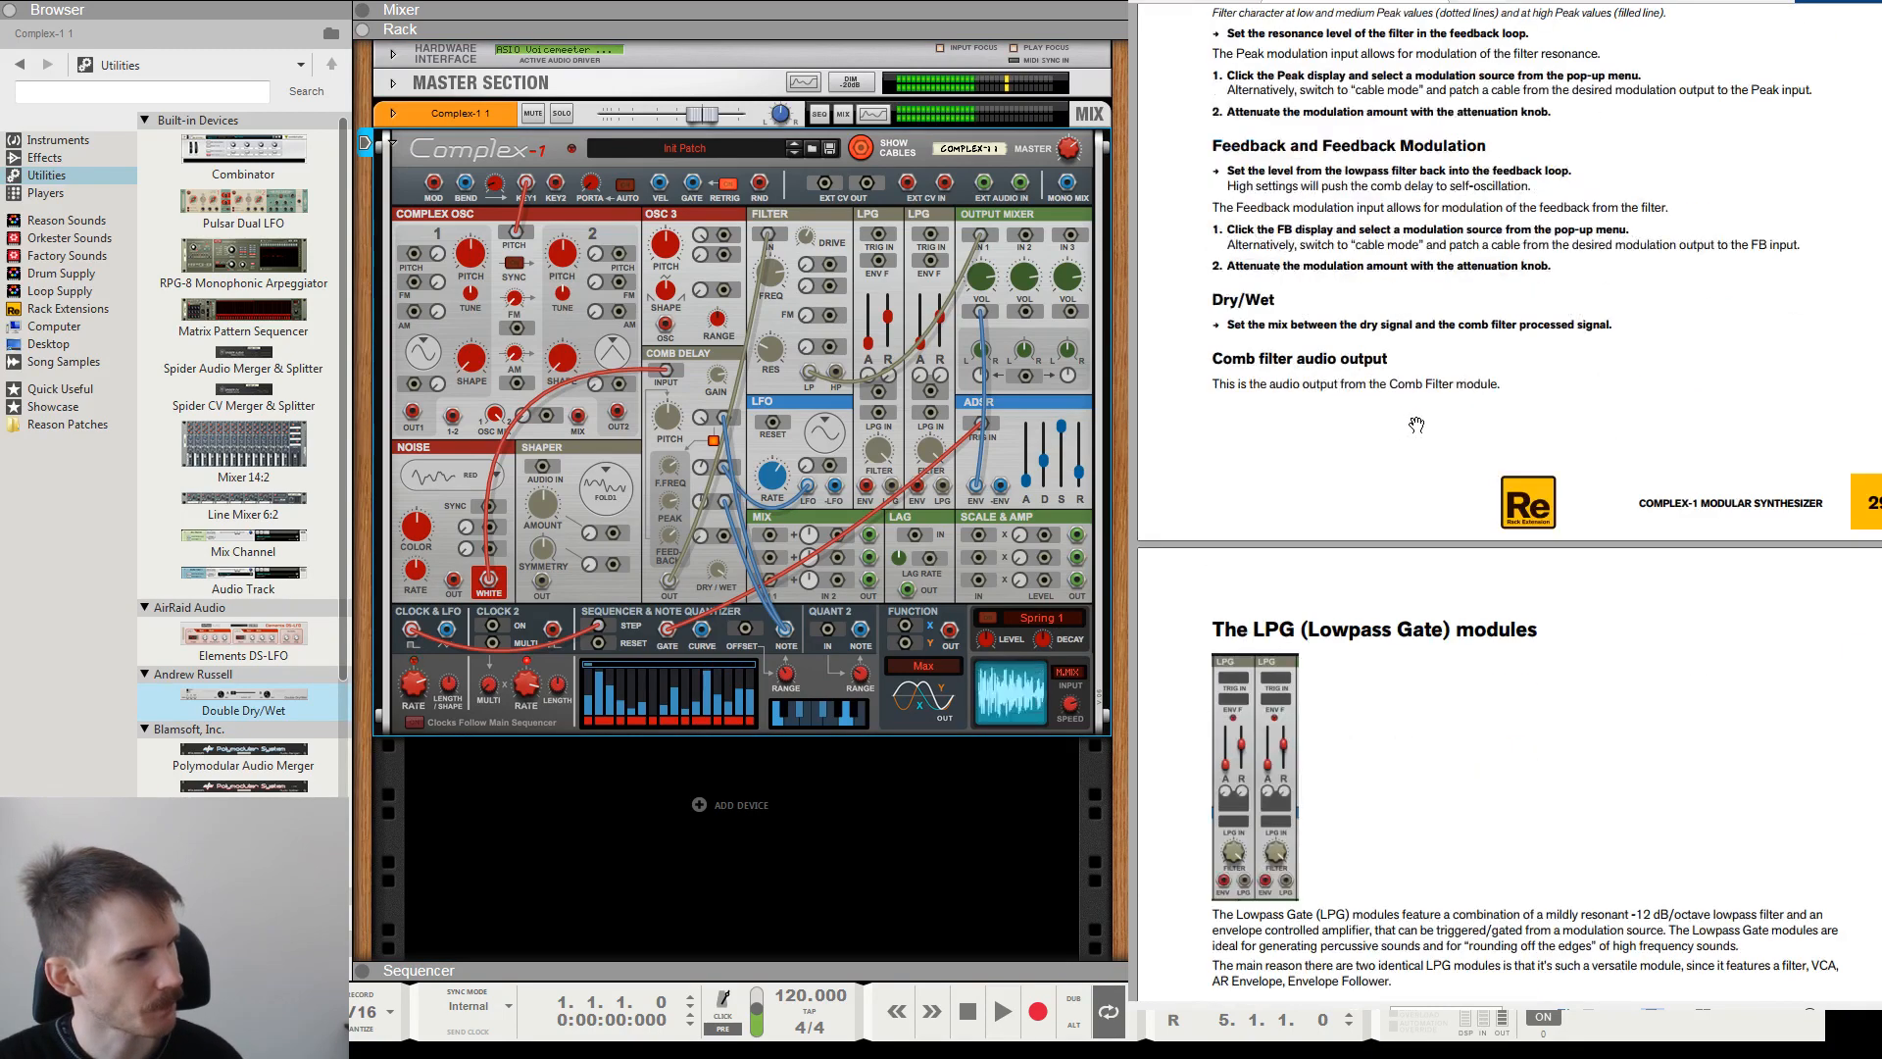
pyautogui.scroll(10, 1422, 415)
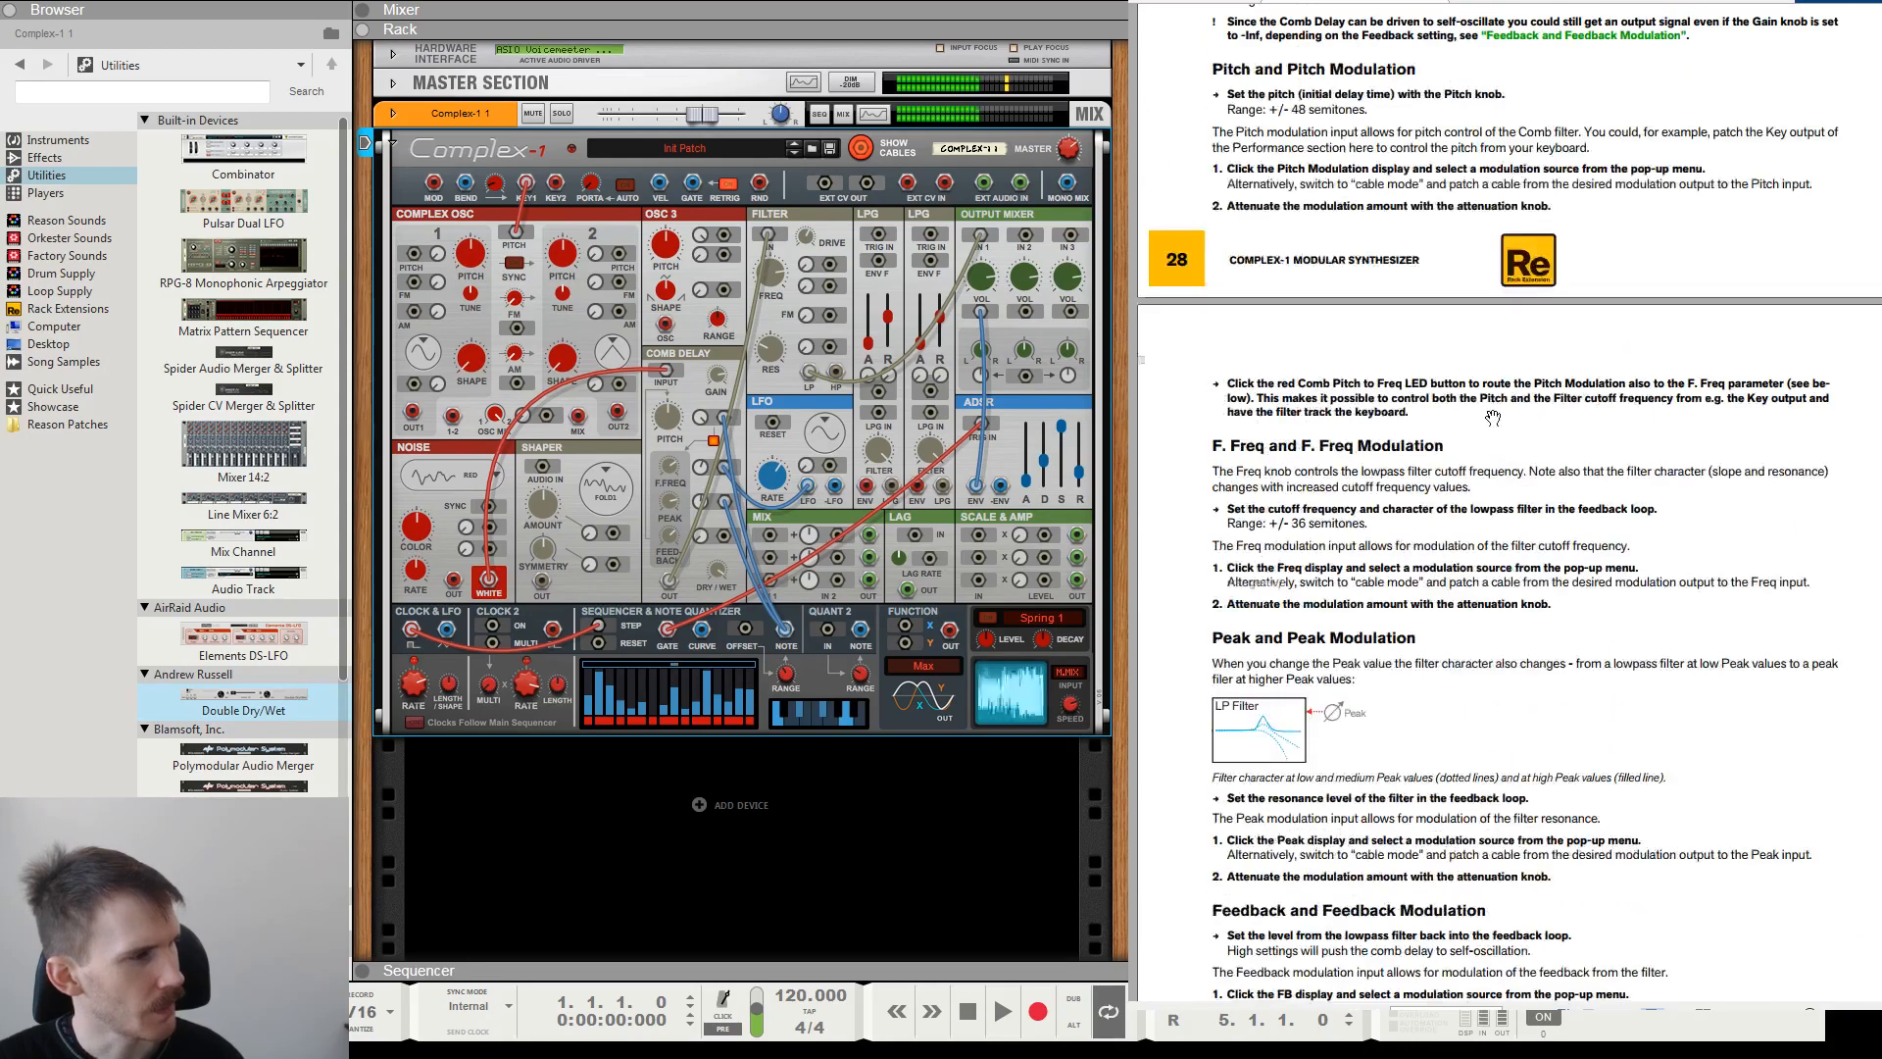
pyautogui.scroll(9, 1492, 417)
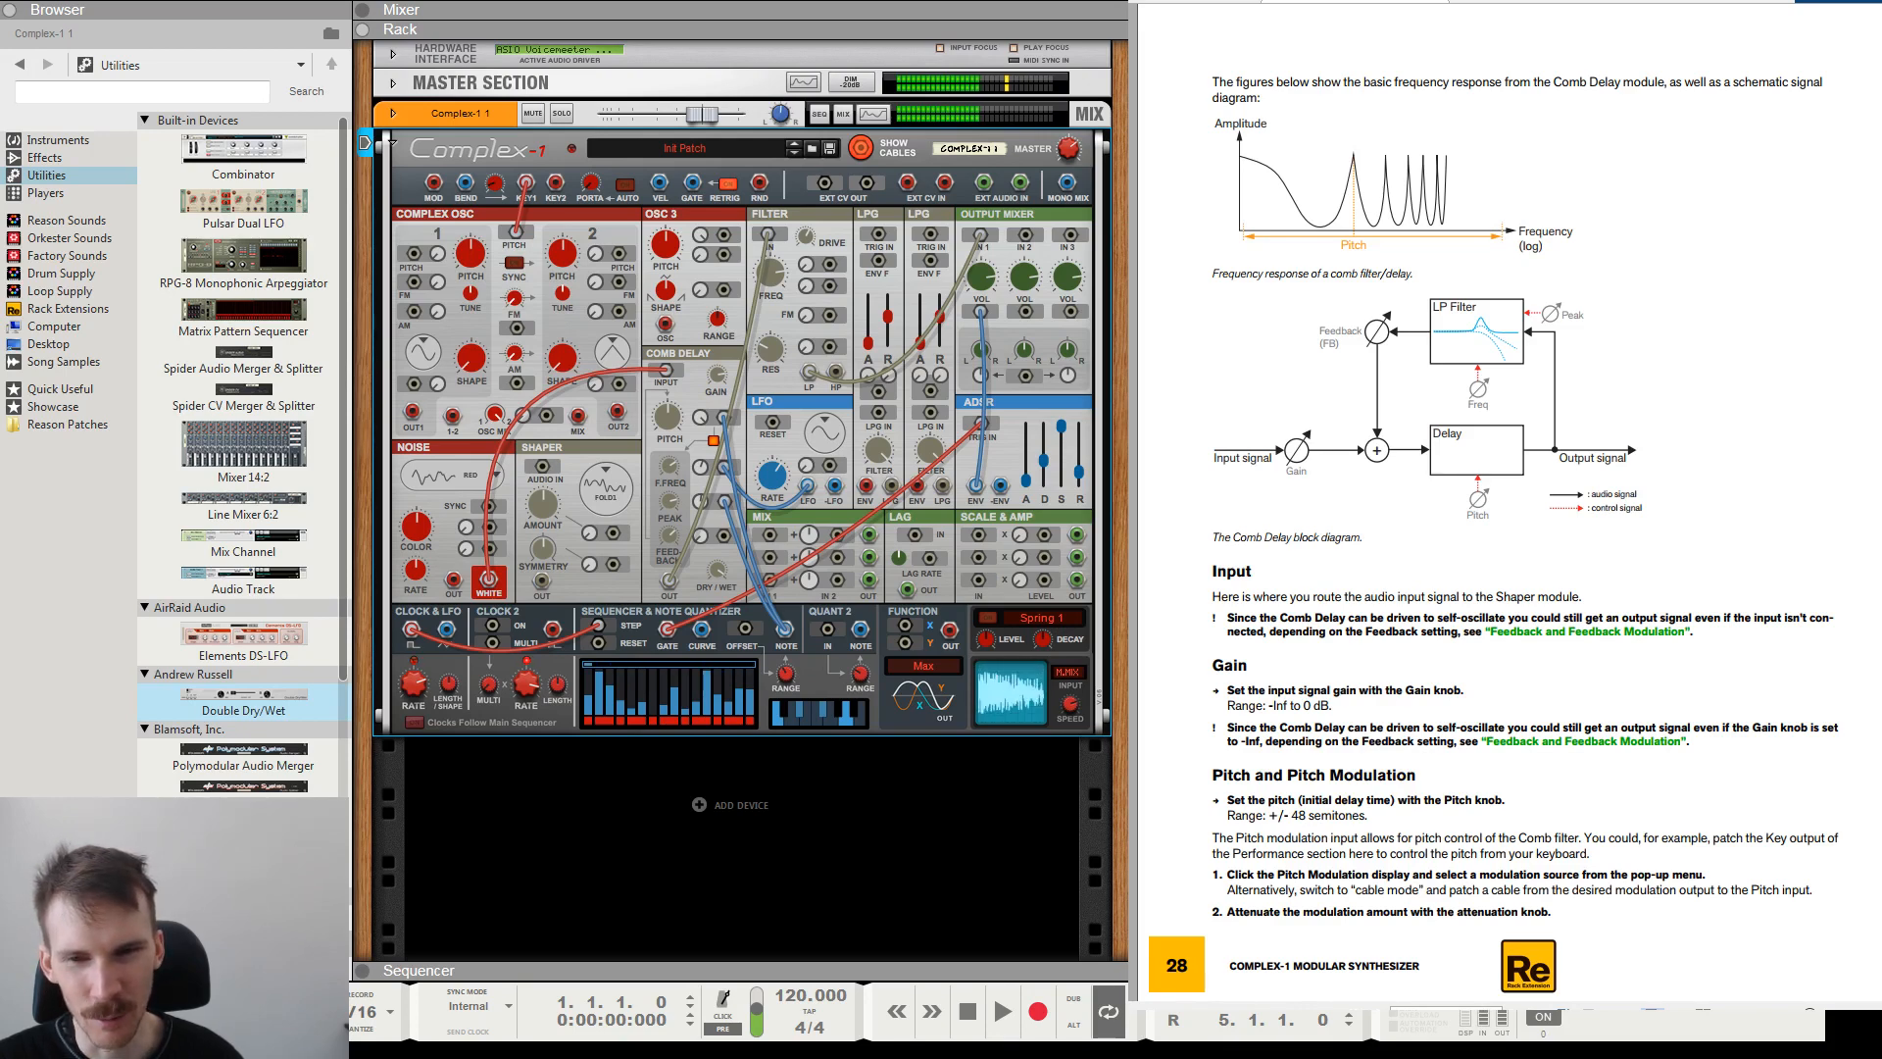
# Disconnect the noise from the Comb Delay input and sweep Feedback to demonstrate self-oscillation.
pyautogui.moveTo(453, 579); pyautogui.dragTo(665, 372)
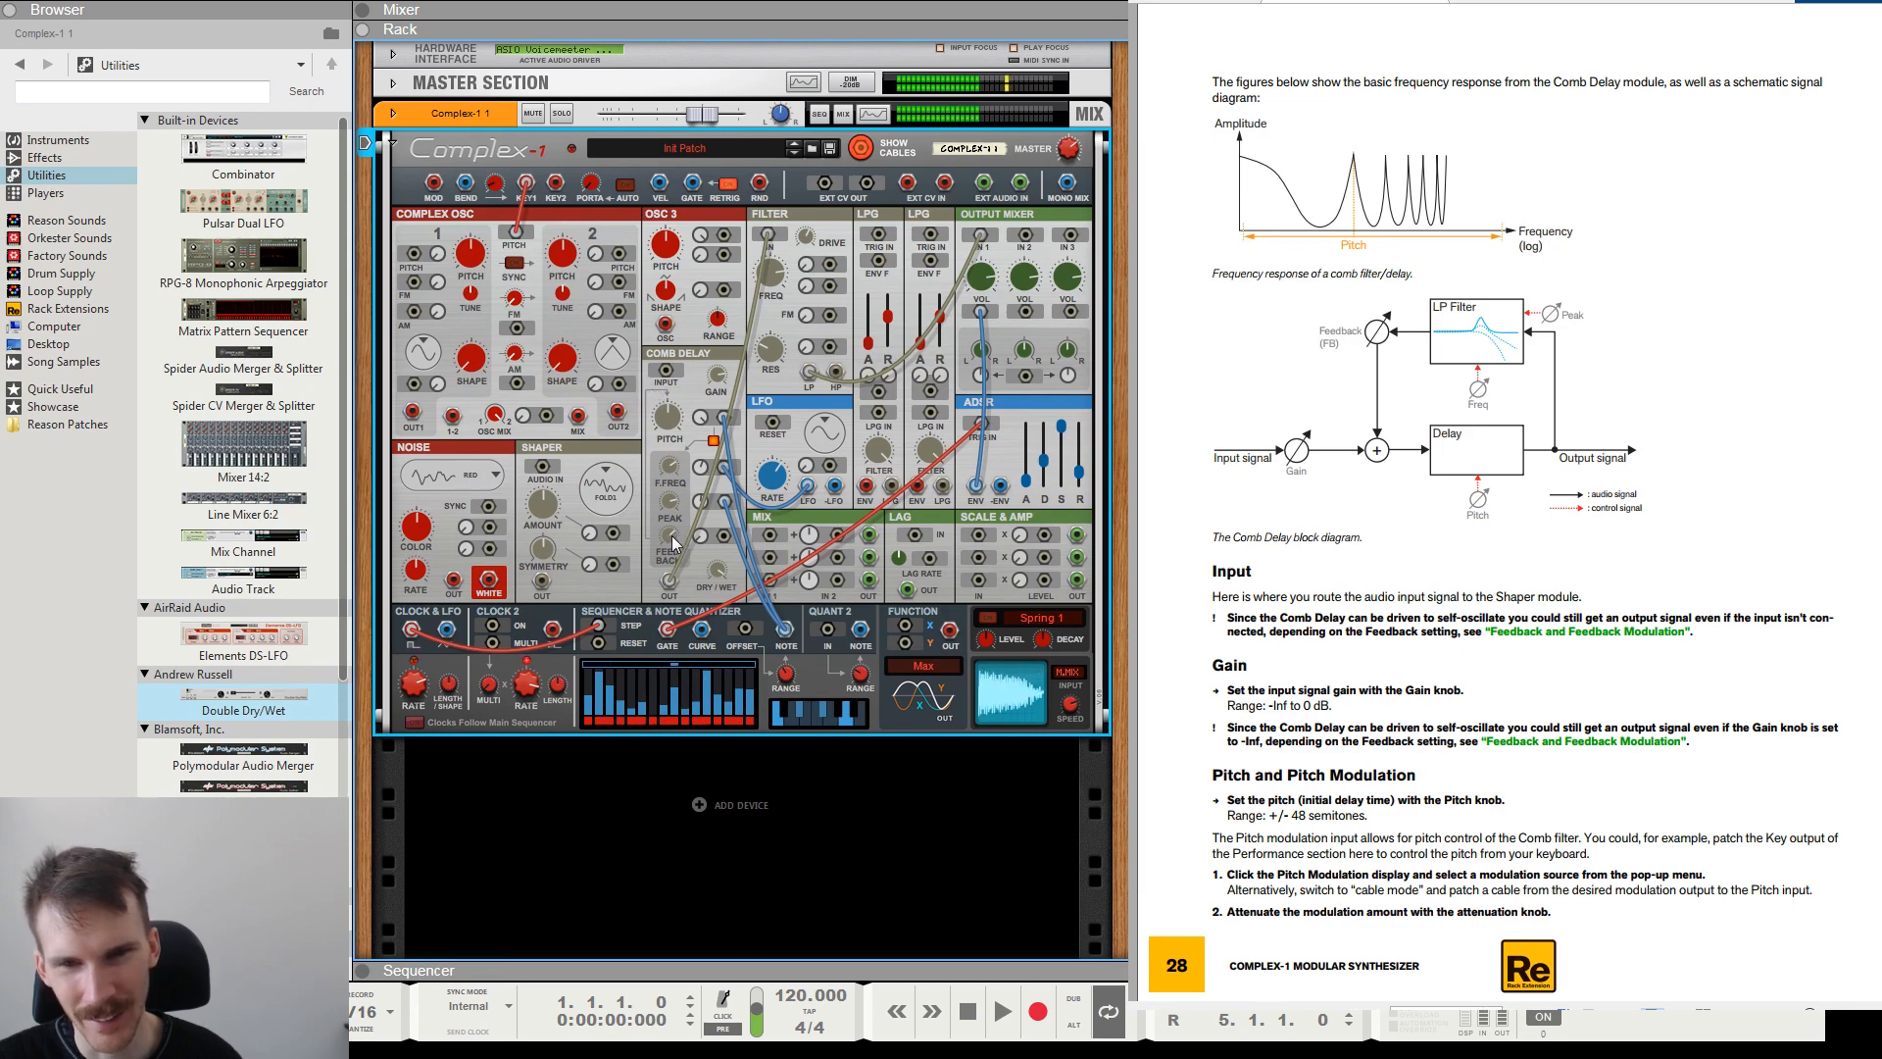
pyautogui.moveTo(673, 552)
pyautogui.moveTo(692, 652); pyautogui.dragTo(665, 562)
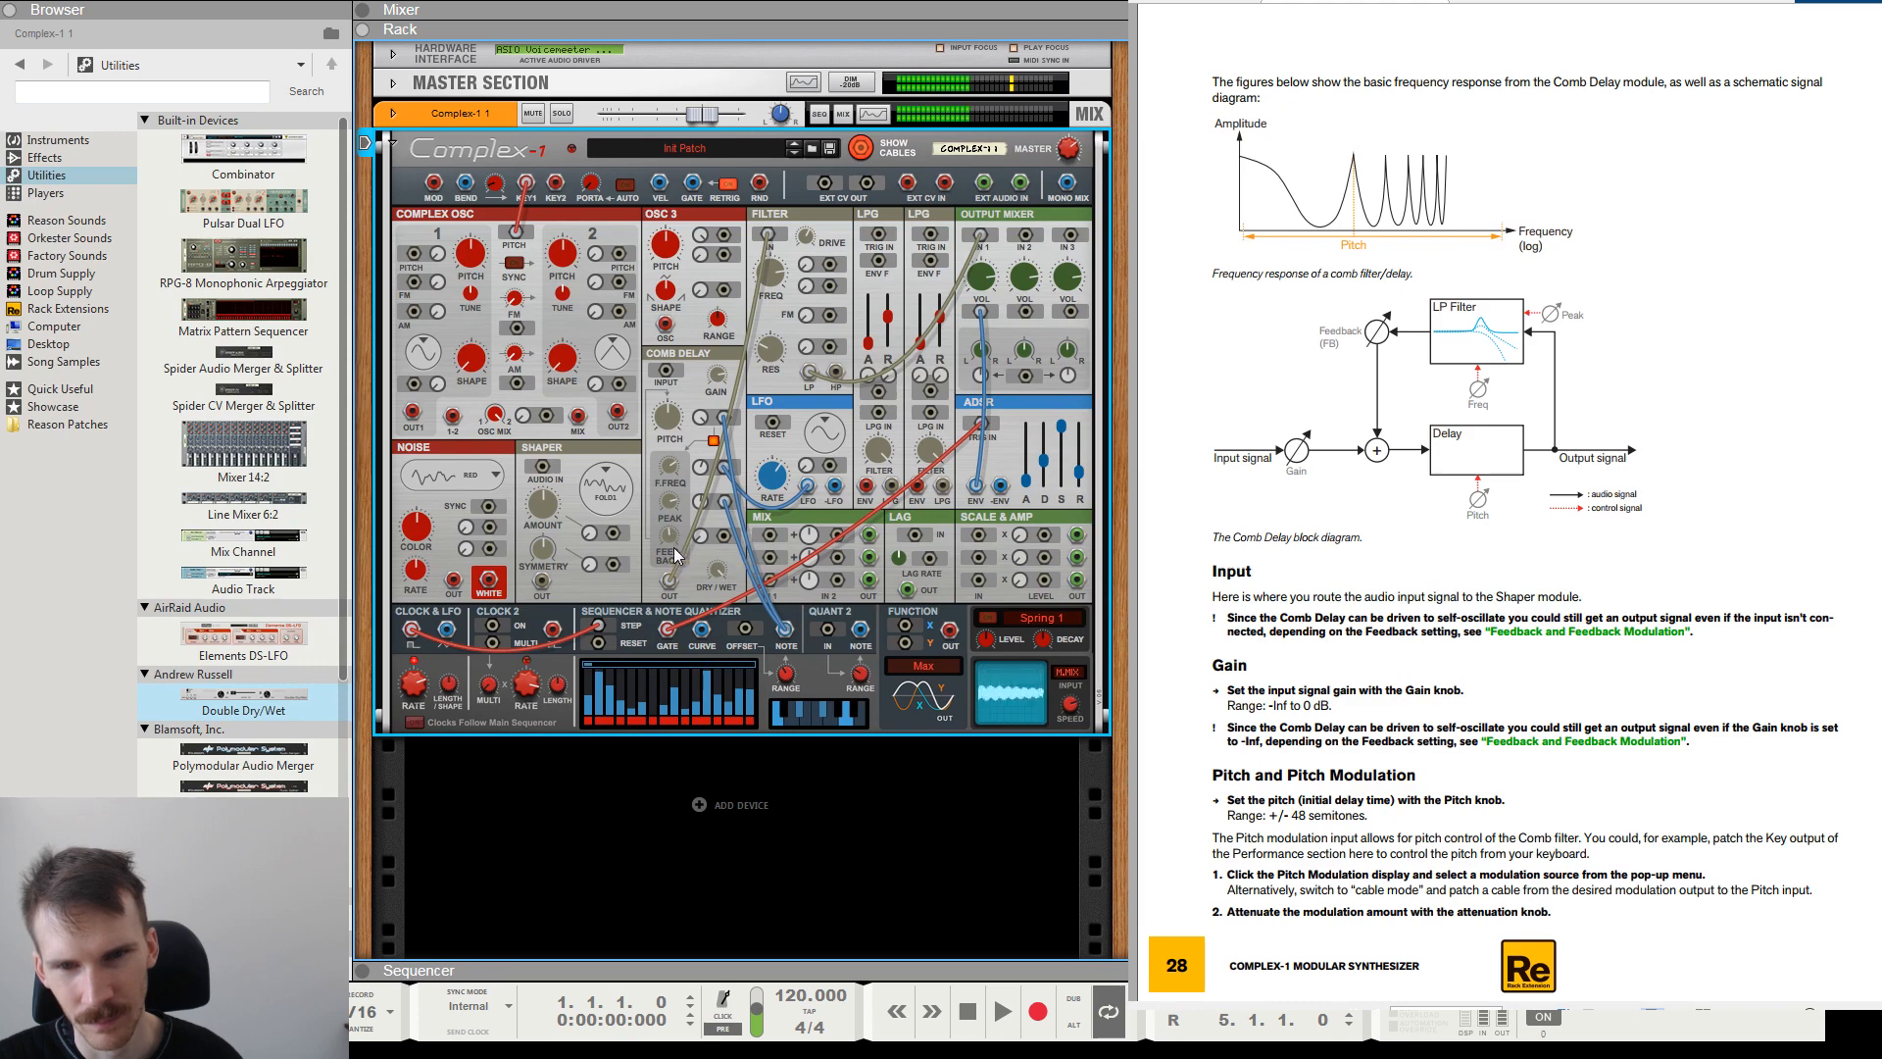
pyautogui.moveTo(675, 554)
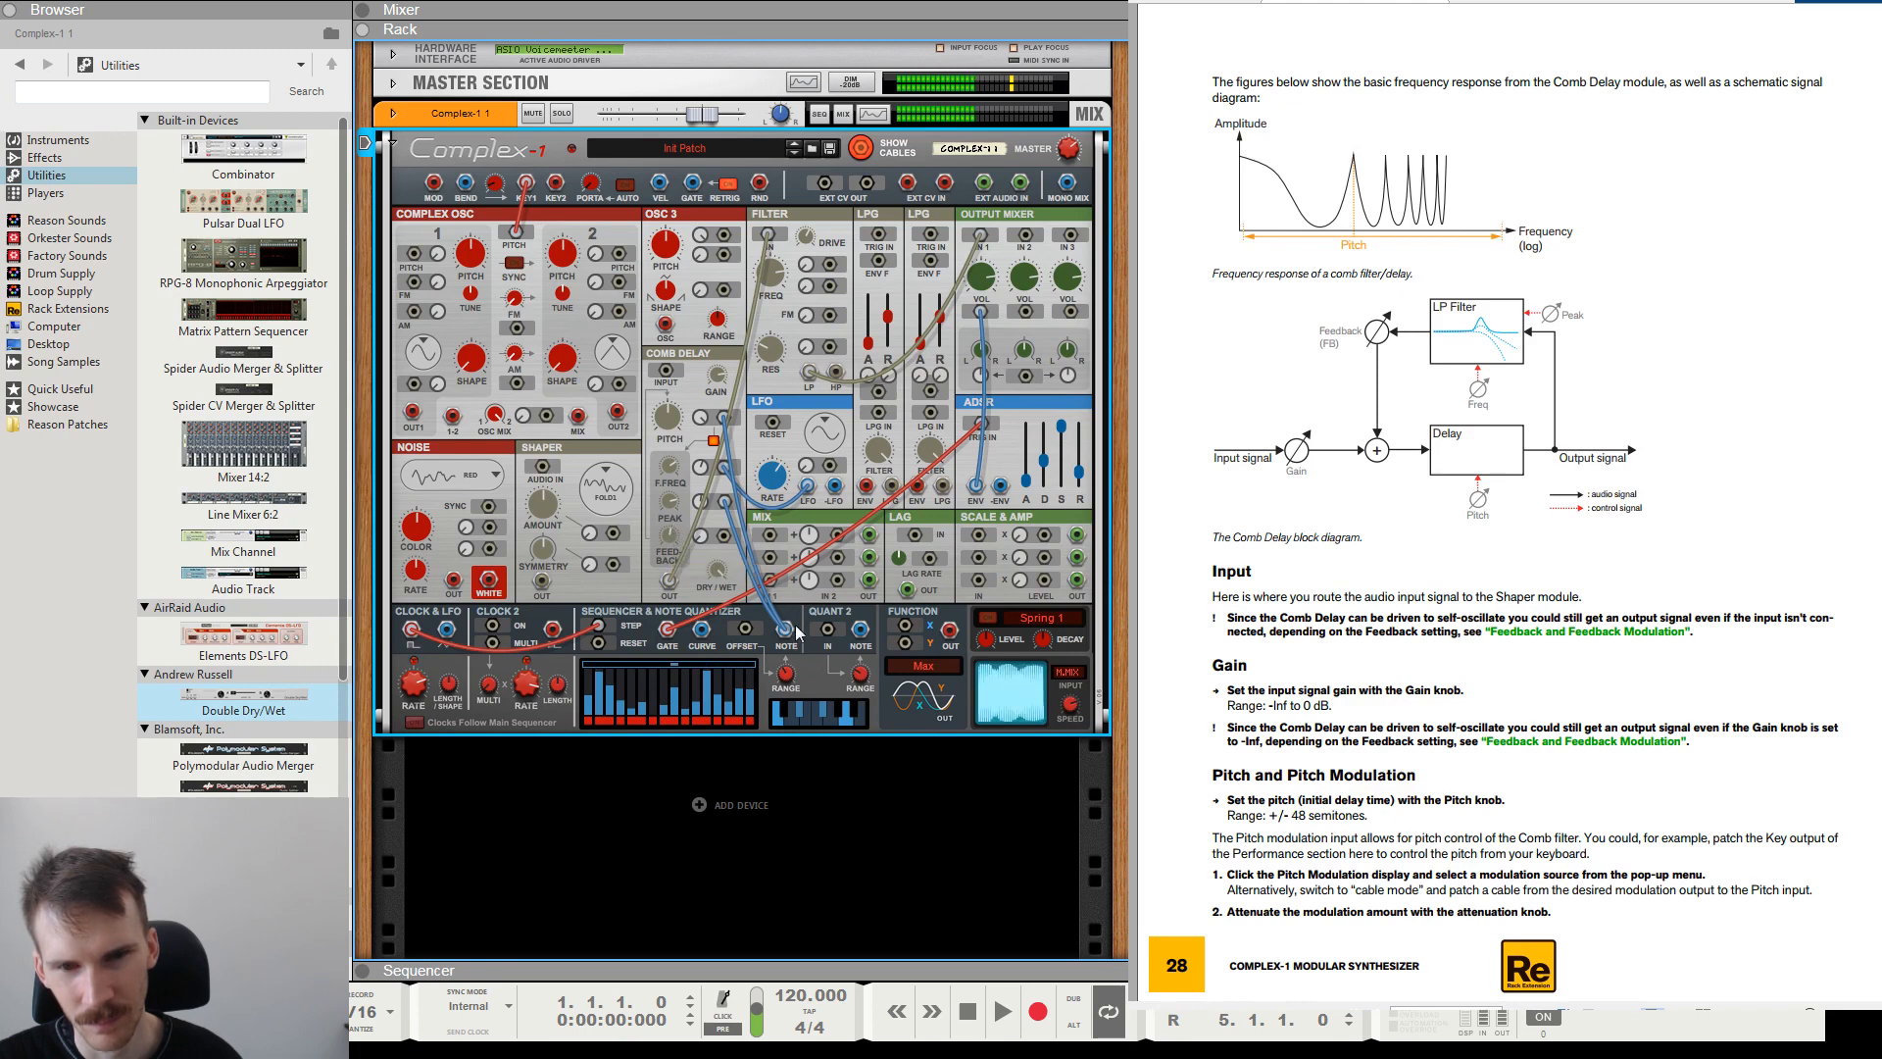
# Patch the sequencer's Note output to the Complex Osc pitch input and the oscillator's Mix output to the Comb Delay input.
pyautogui.moveTo(784, 629); pyautogui.dragTo(517, 233)
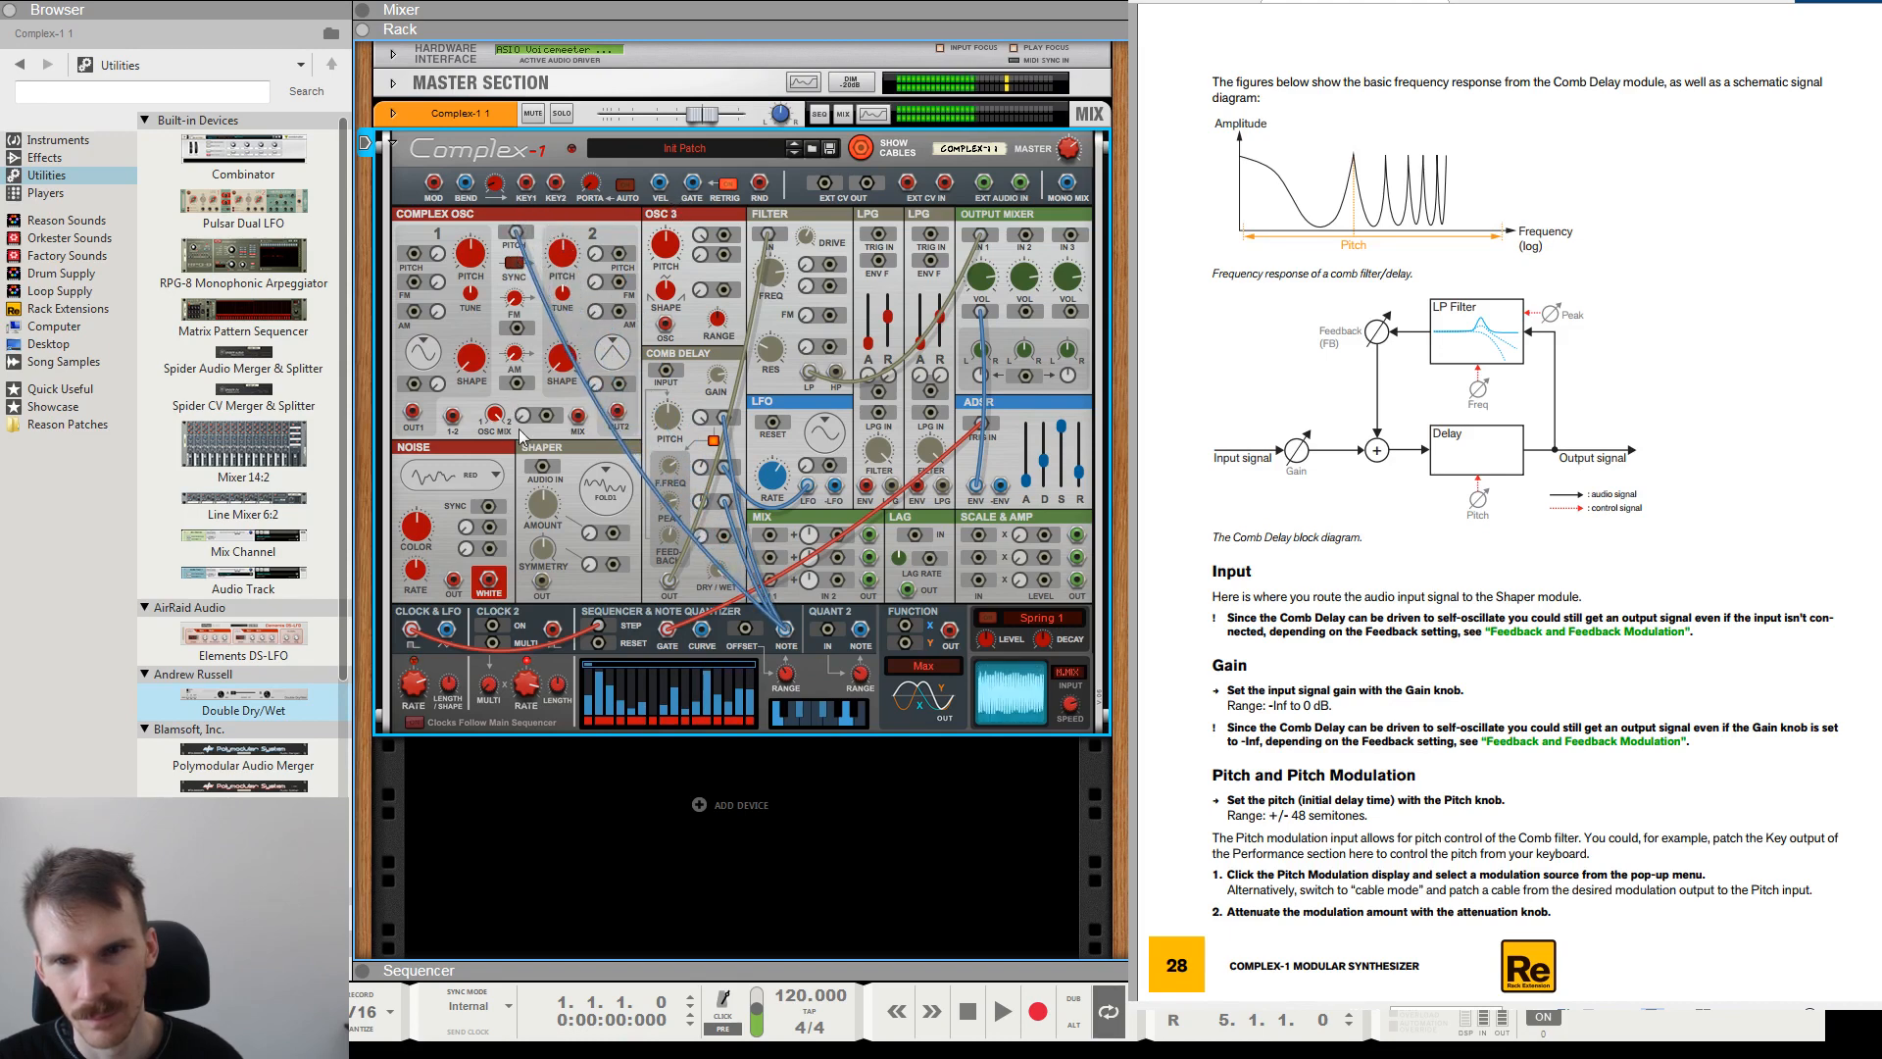
pyautogui.moveTo(578, 422); pyautogui.dragTo(666, 372)
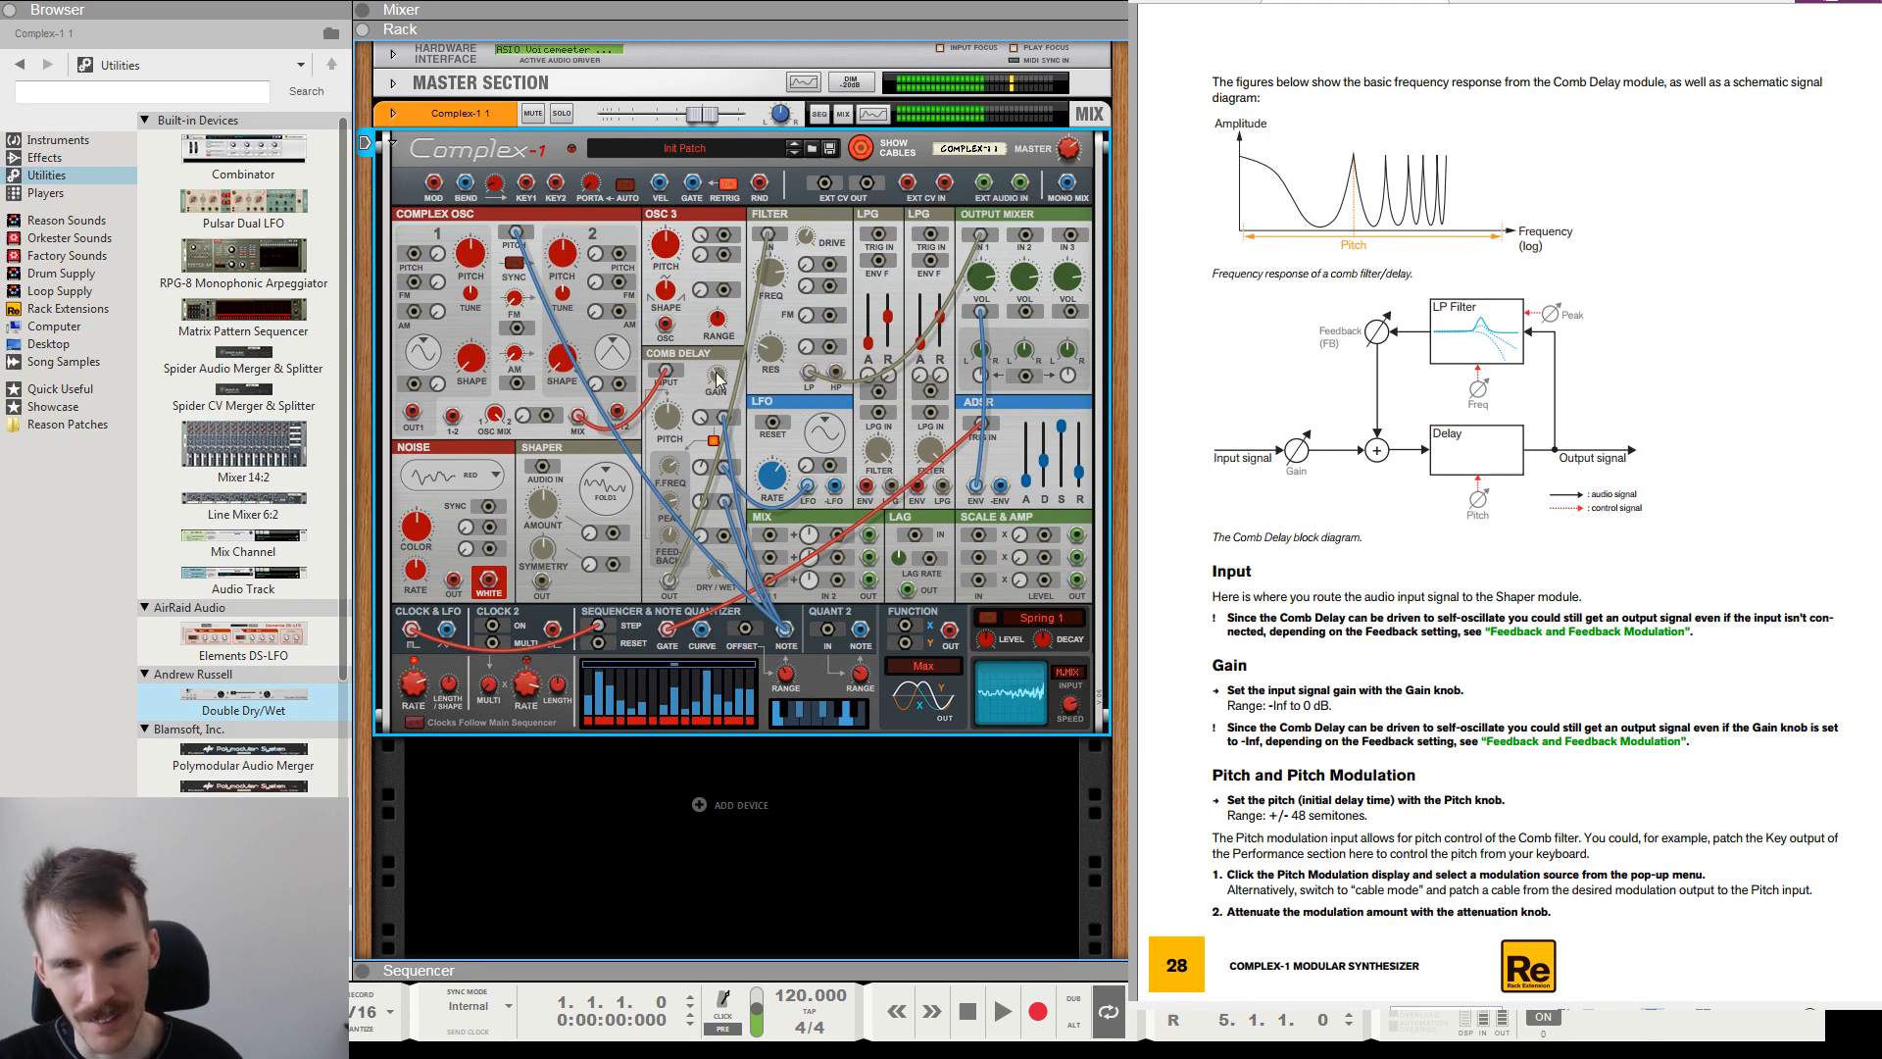
# Adjust the Comb Delay's Gain and the Complex Osc's shape and oscillator mix.
pyautogui.moveTo(718, 380)
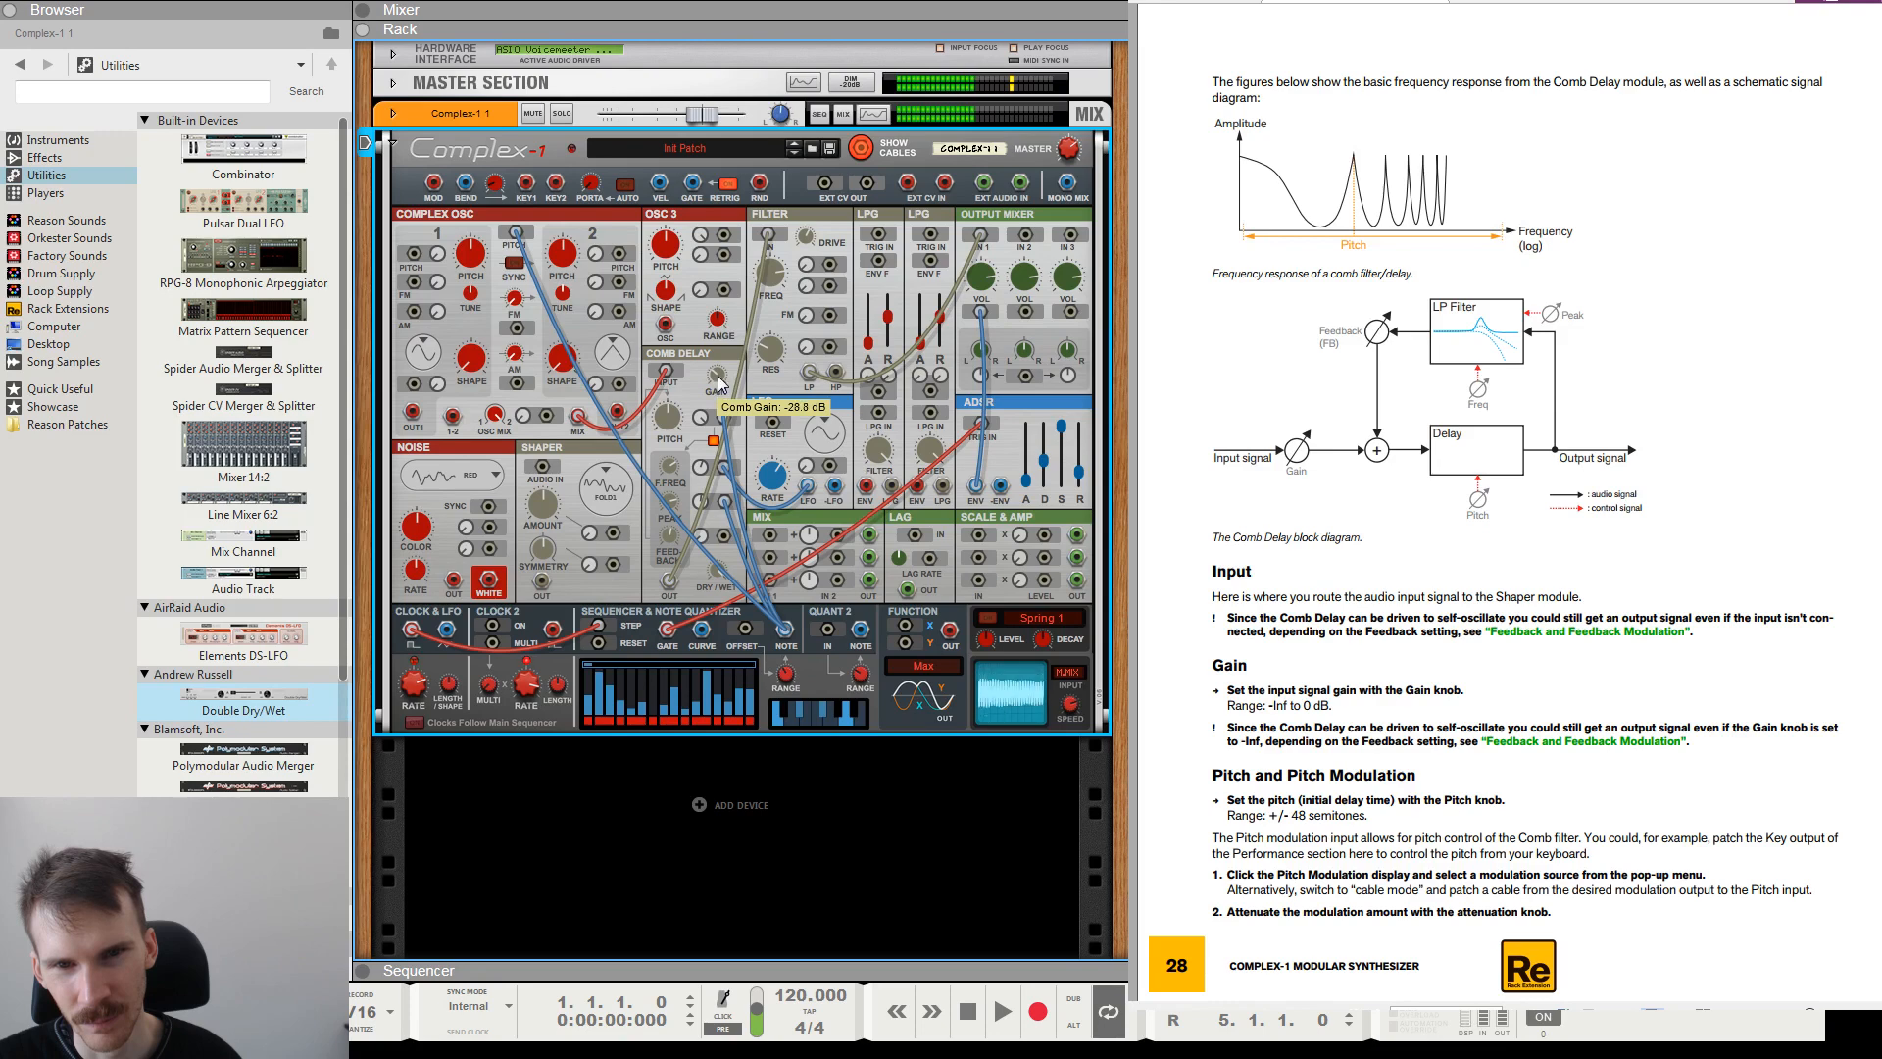
pyautogui.moveTo(718, 436); pyautogui.dragTo(717, 372)
pyautogui.moveTo(564, 360); pyautogui.dragTo(578, 233)
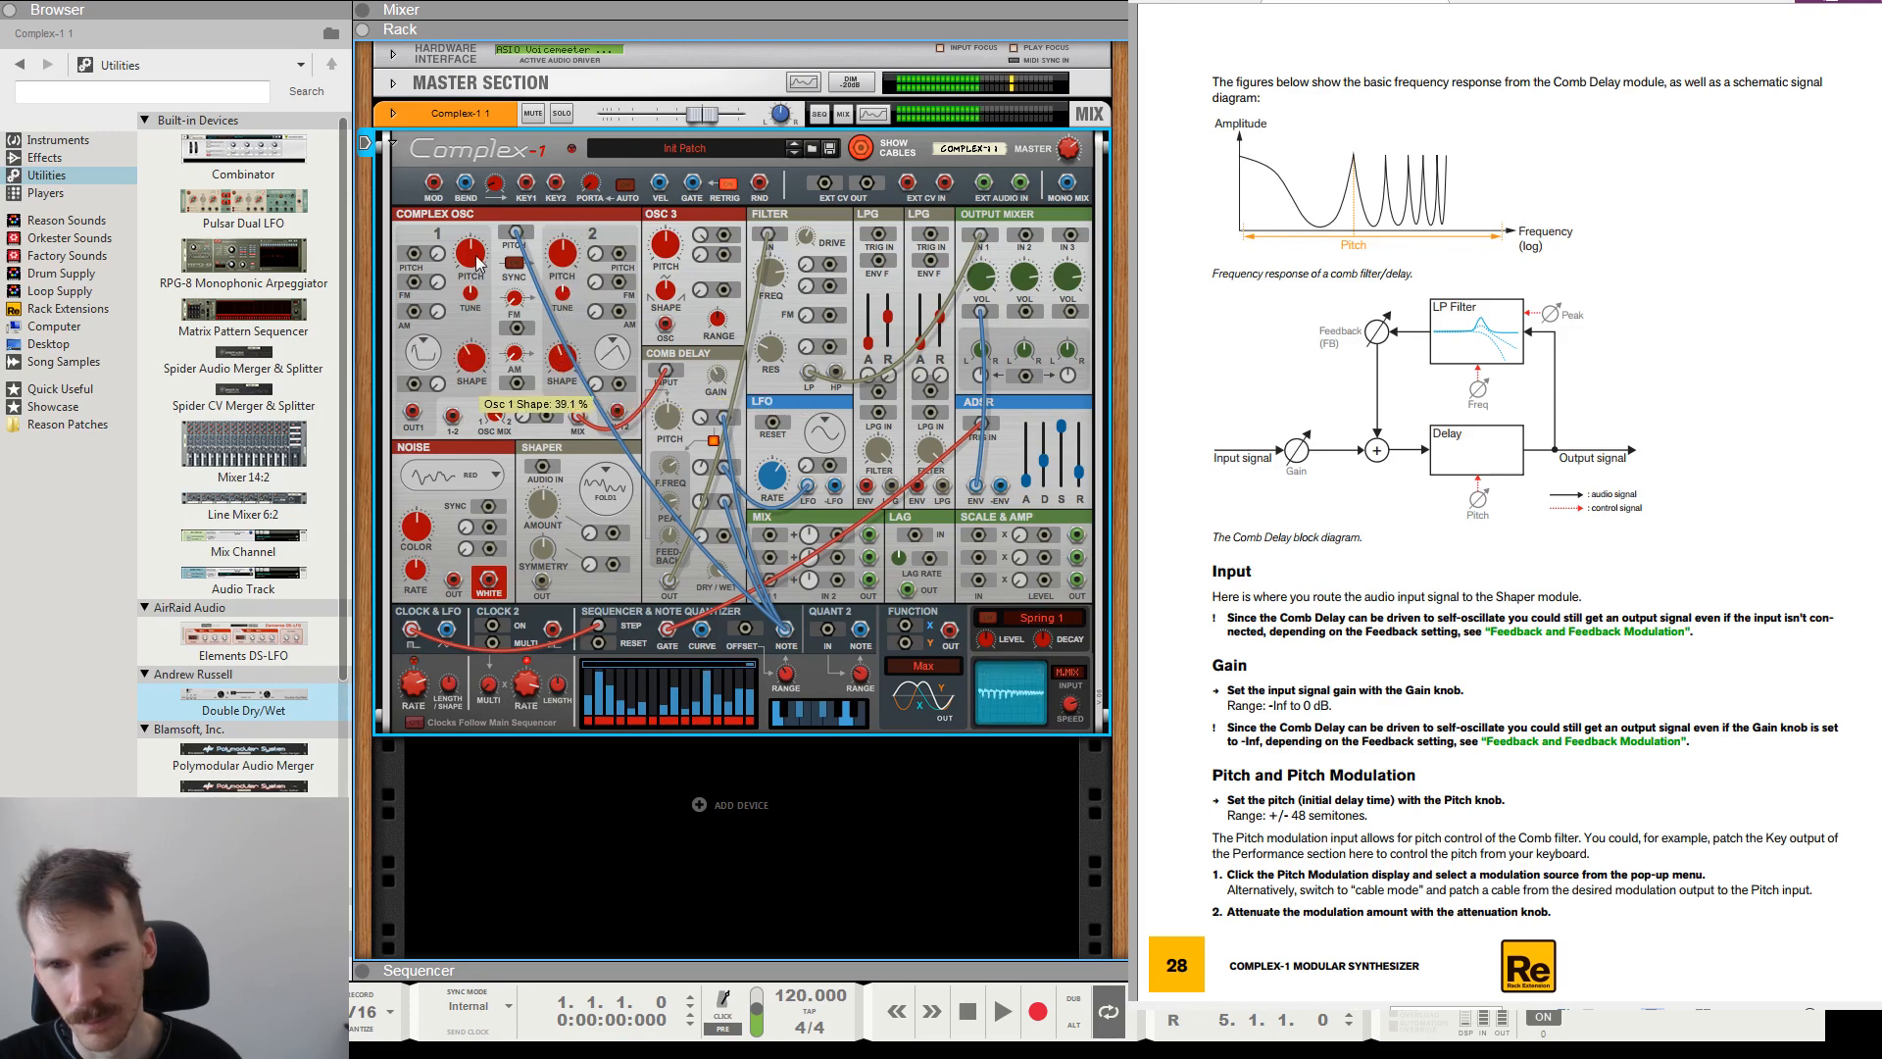
pyautogui.moveTo(508, 420); pyautogui.dragTo(568, 655)
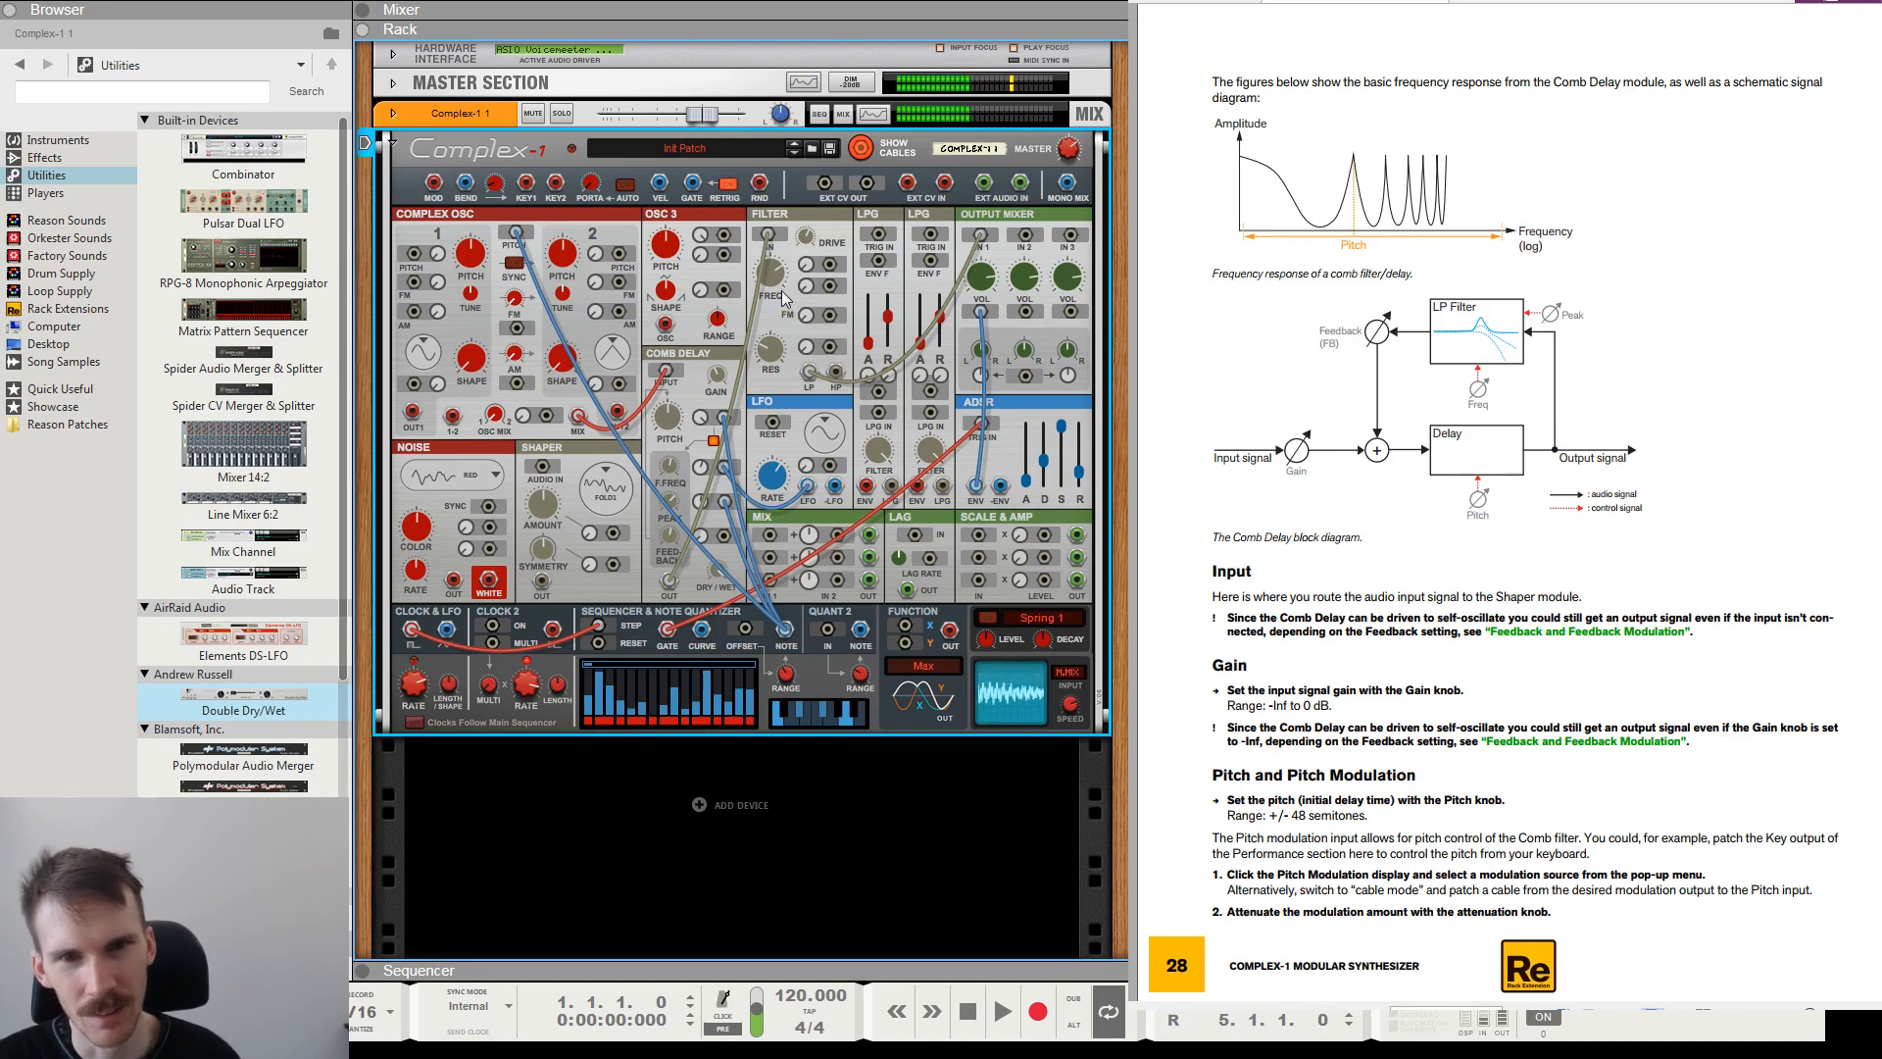
pyautogui.moveTo(772, 281)
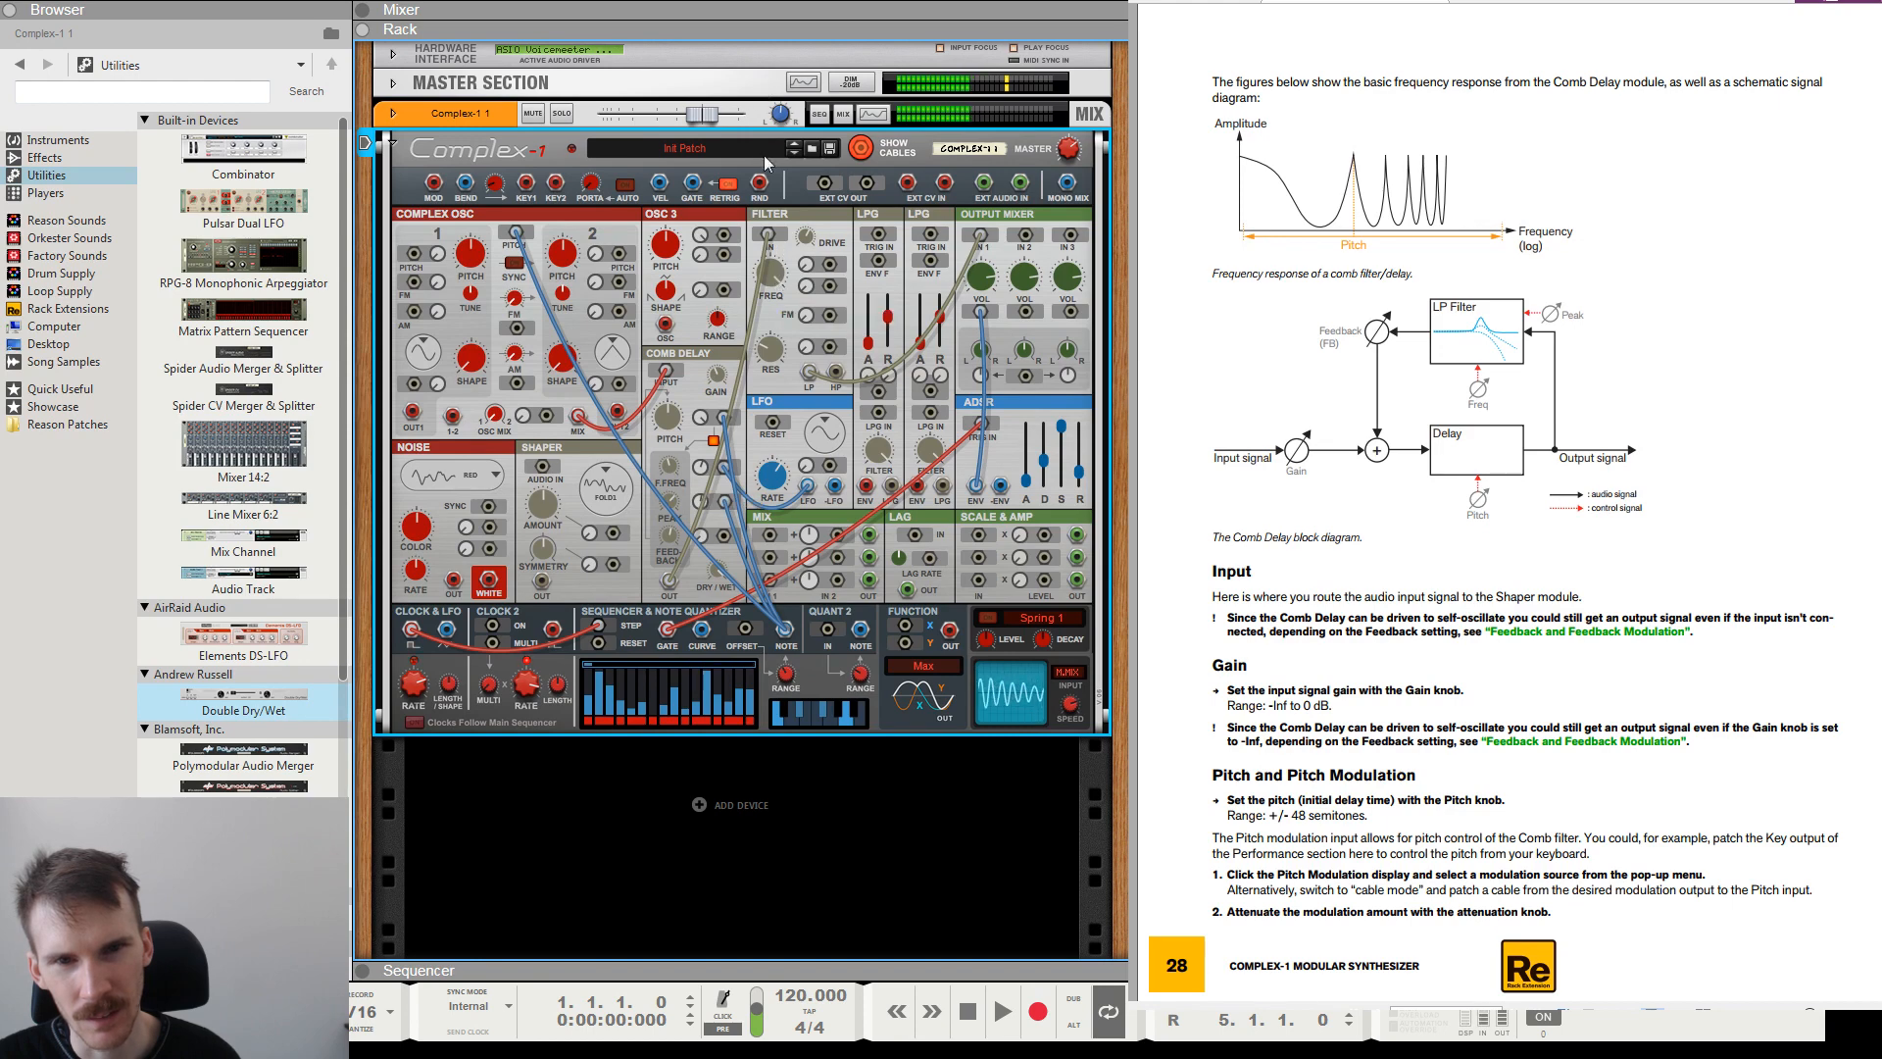
# Adjust the Comb Delay's F.Freq and its modulation amount with the oscillator as the source.
pyautogui.moveTo(668, 417)
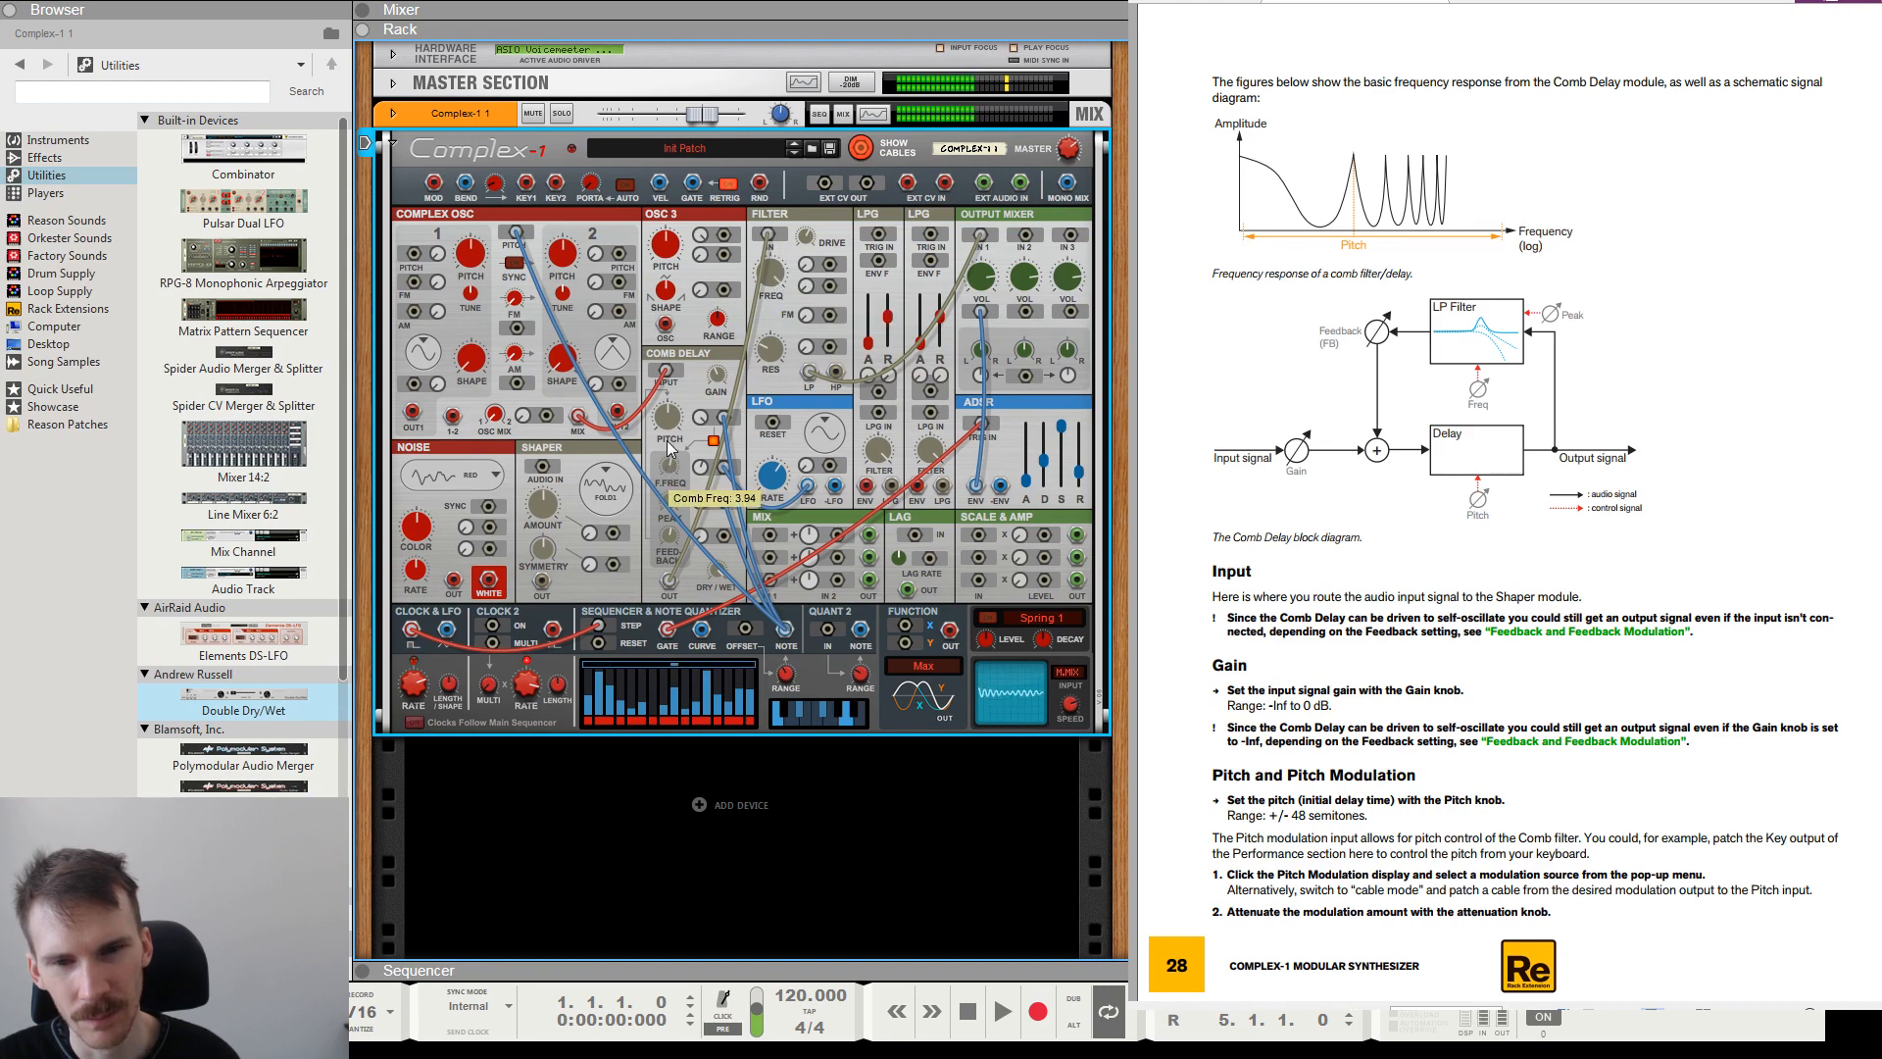
pyautogui.moveTo(667, 437); pyautogui.dragTo(671, 490)
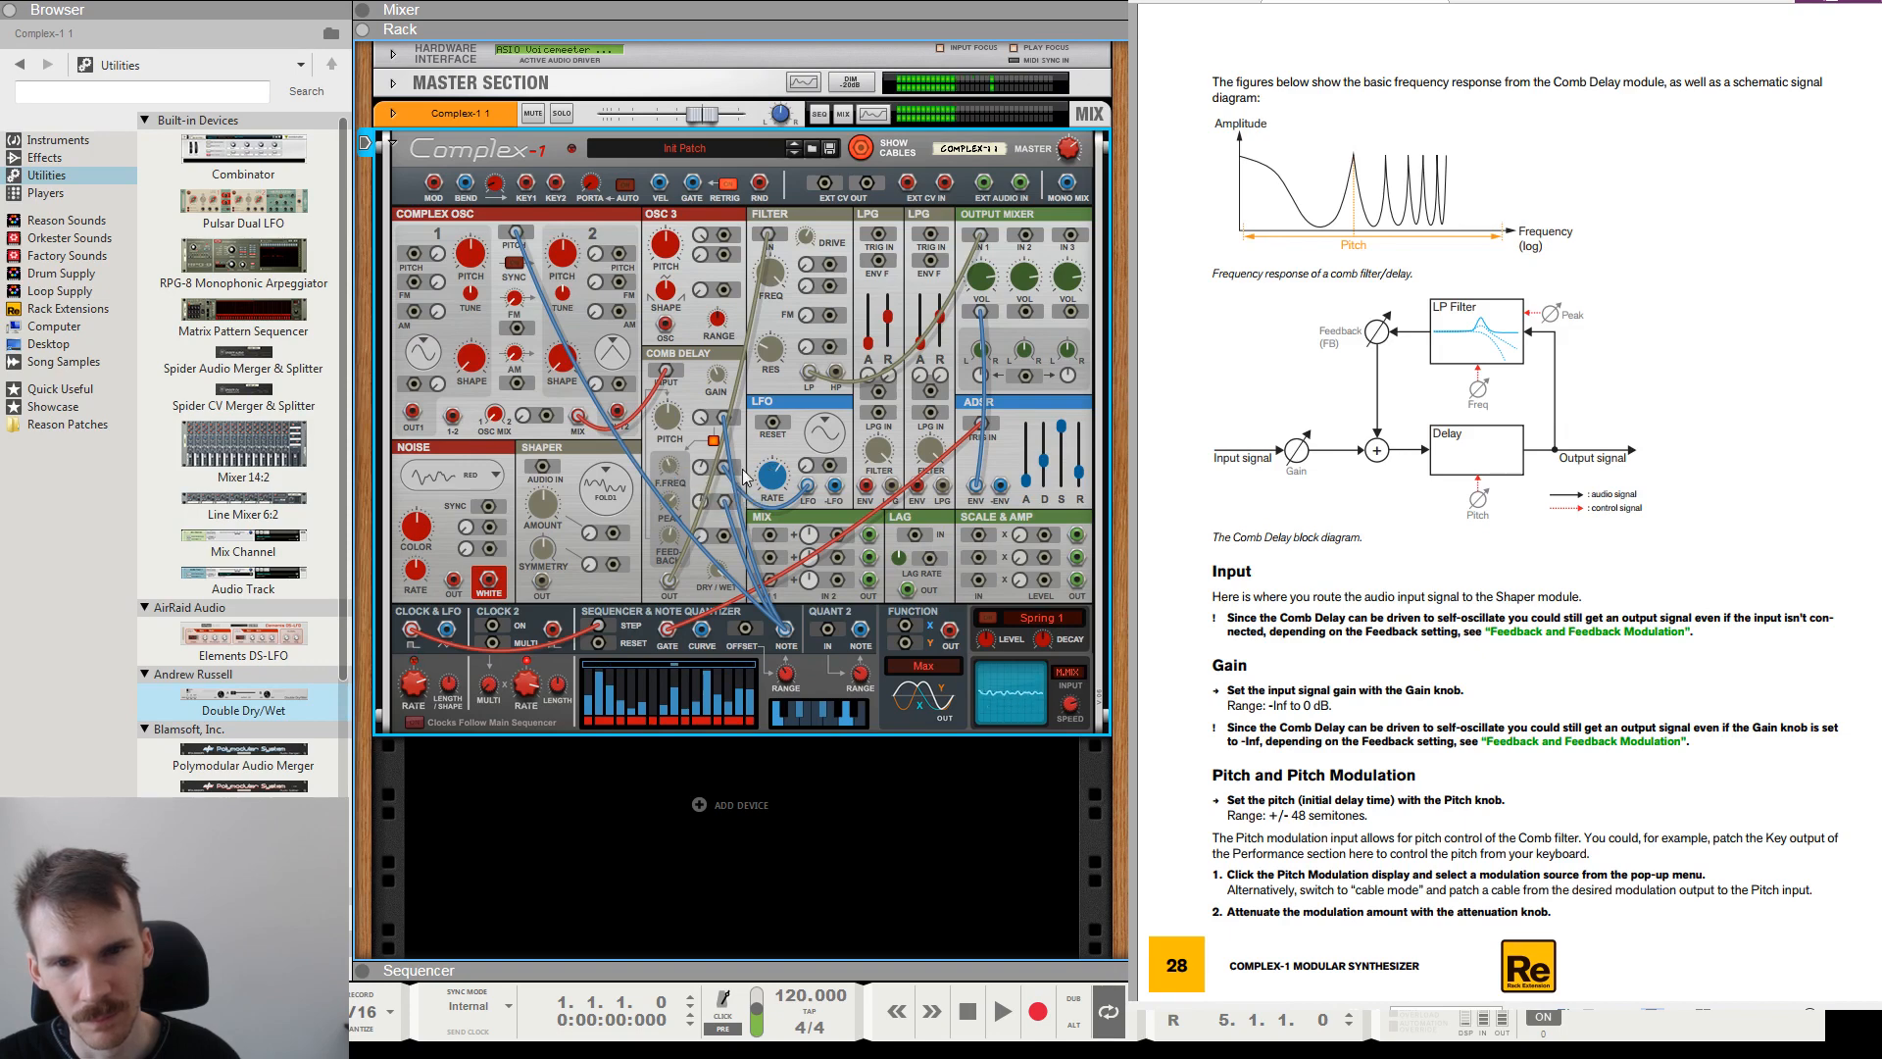
pyautogui.moveTo(675, 471)
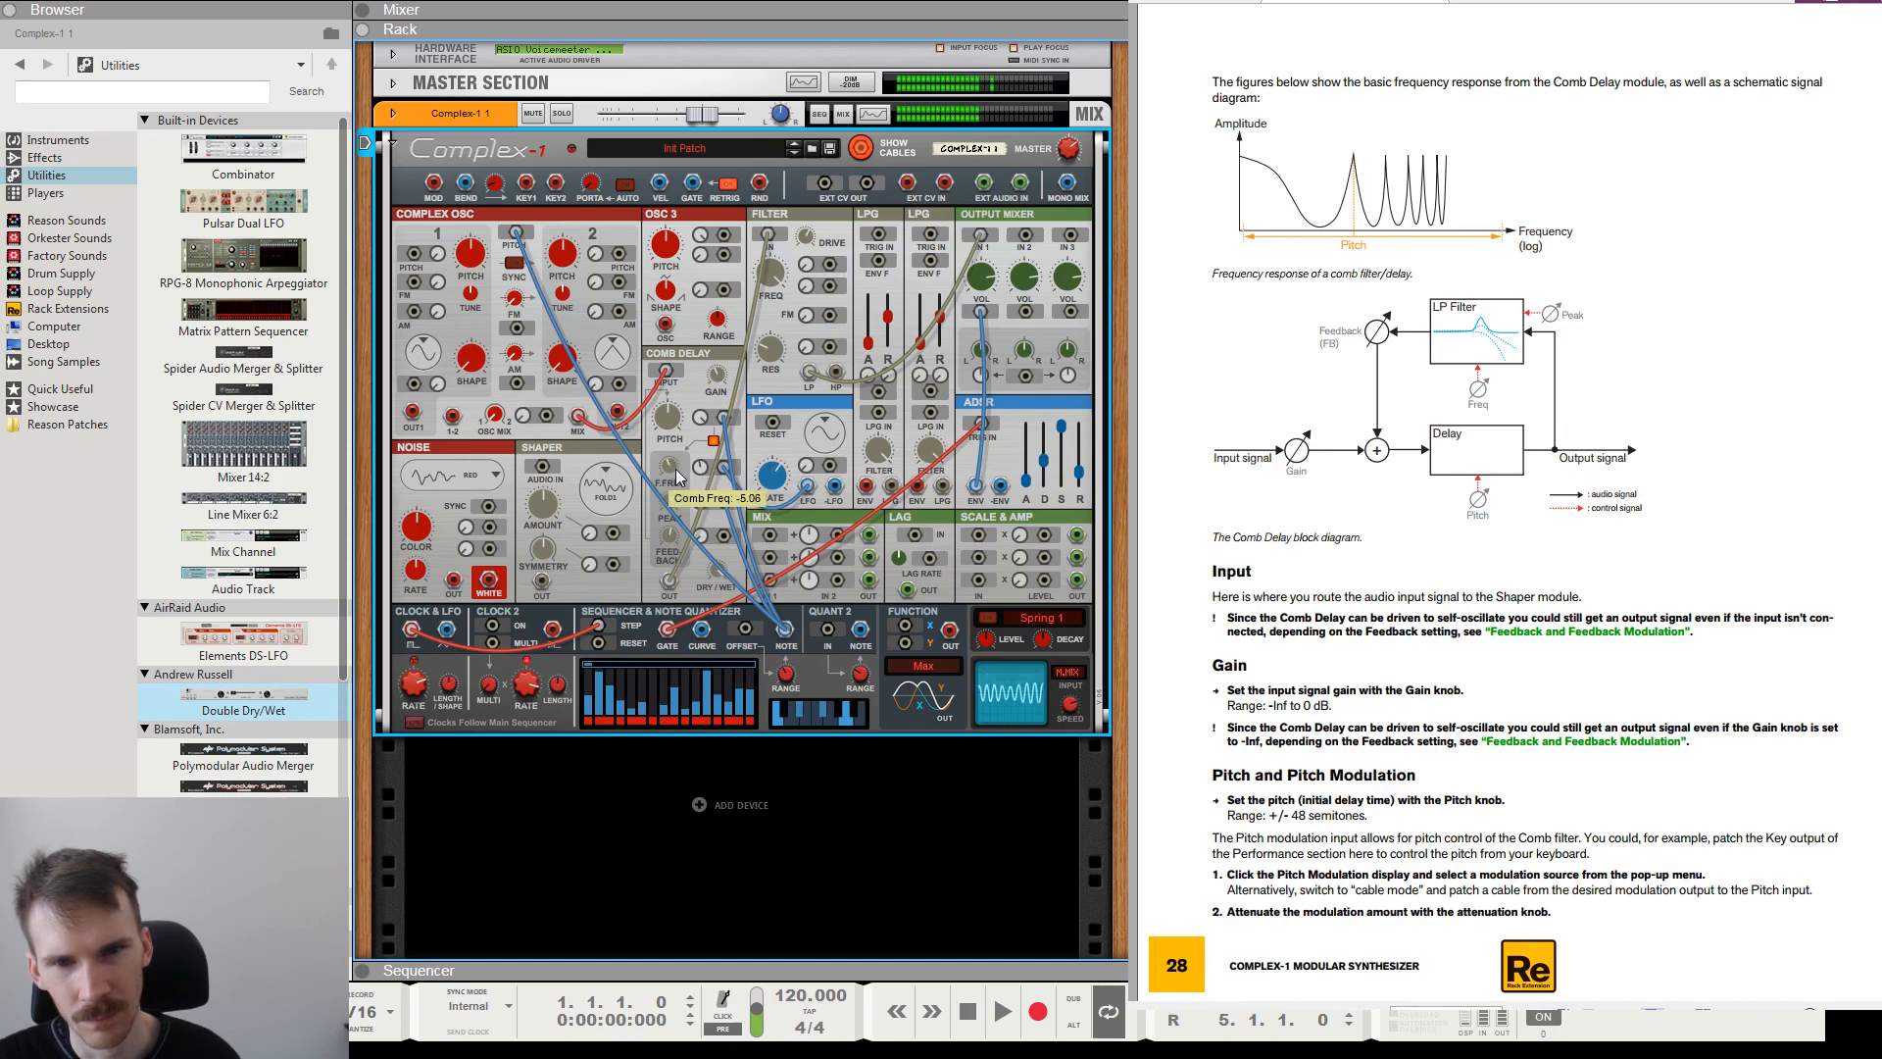
pyautogui.moveTo(676, 469); pyautogui.dragTo(696, 475)
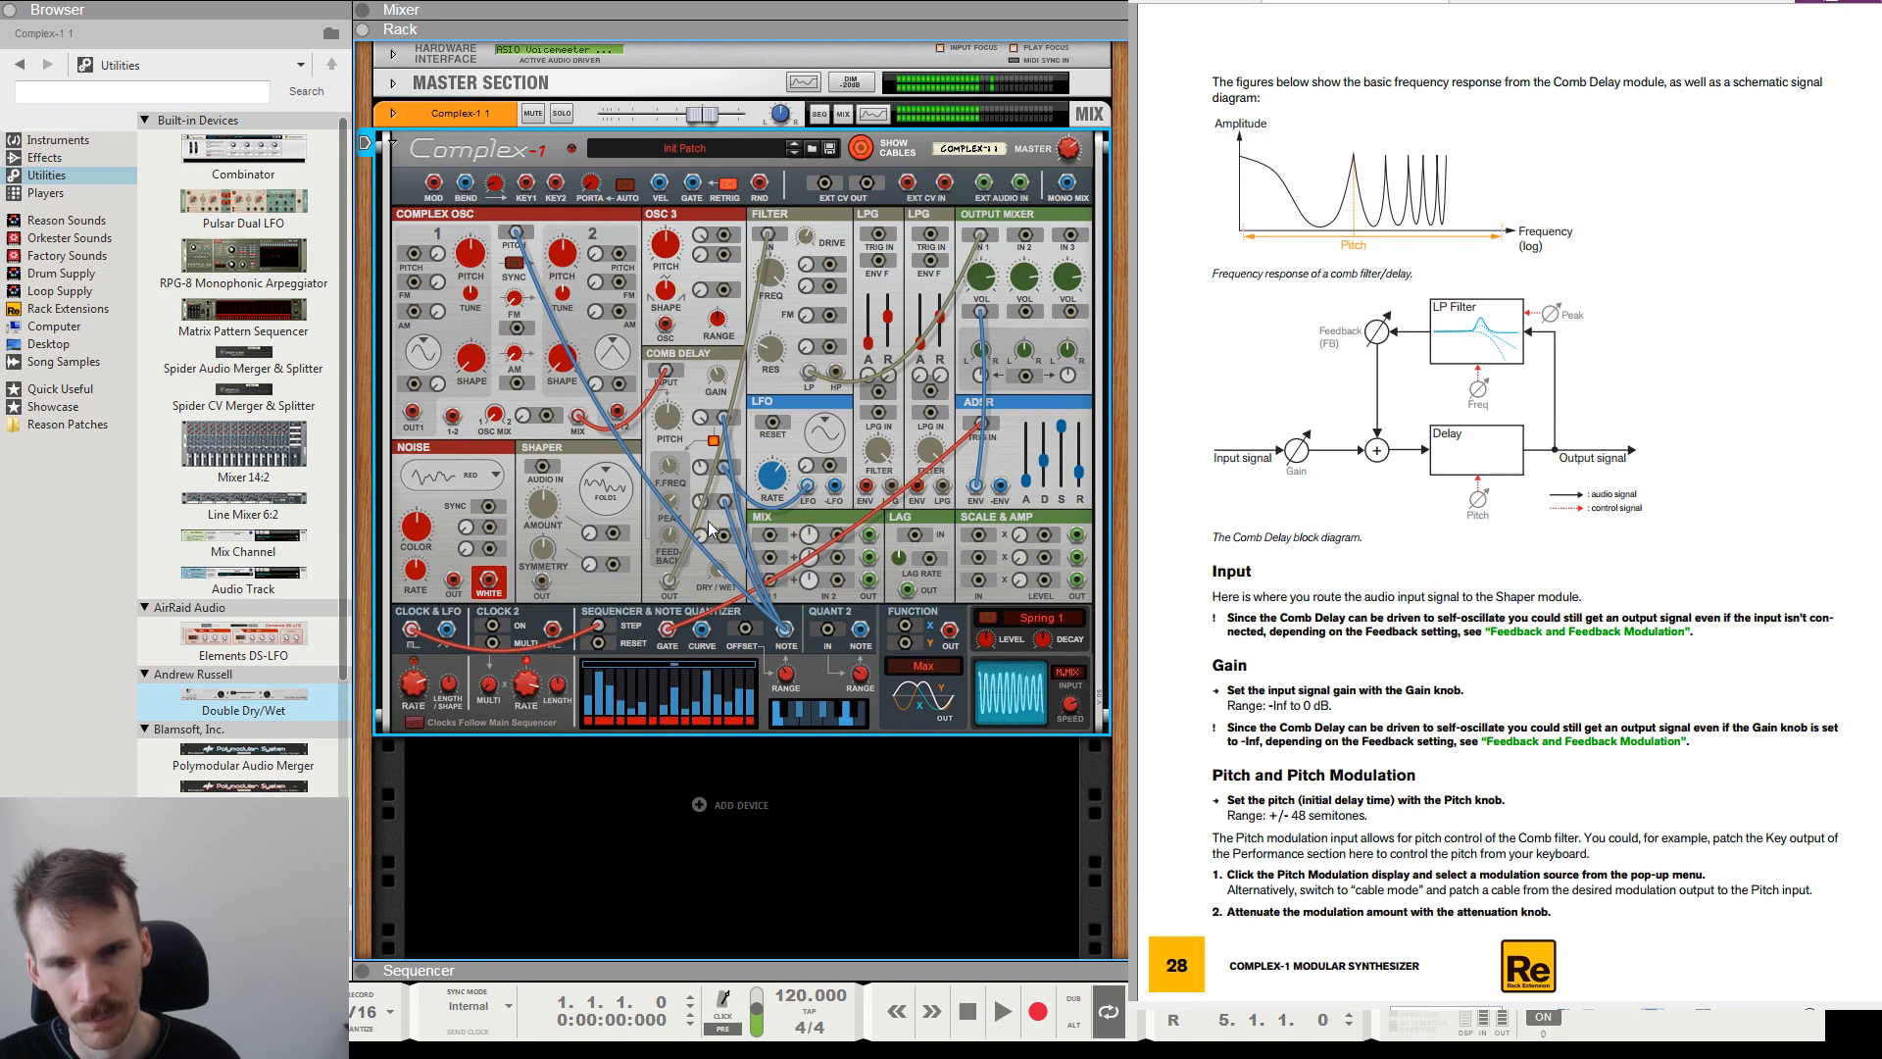
pyautogui.moveTo(703, 510); pyautogui.dragTo(703, 484)
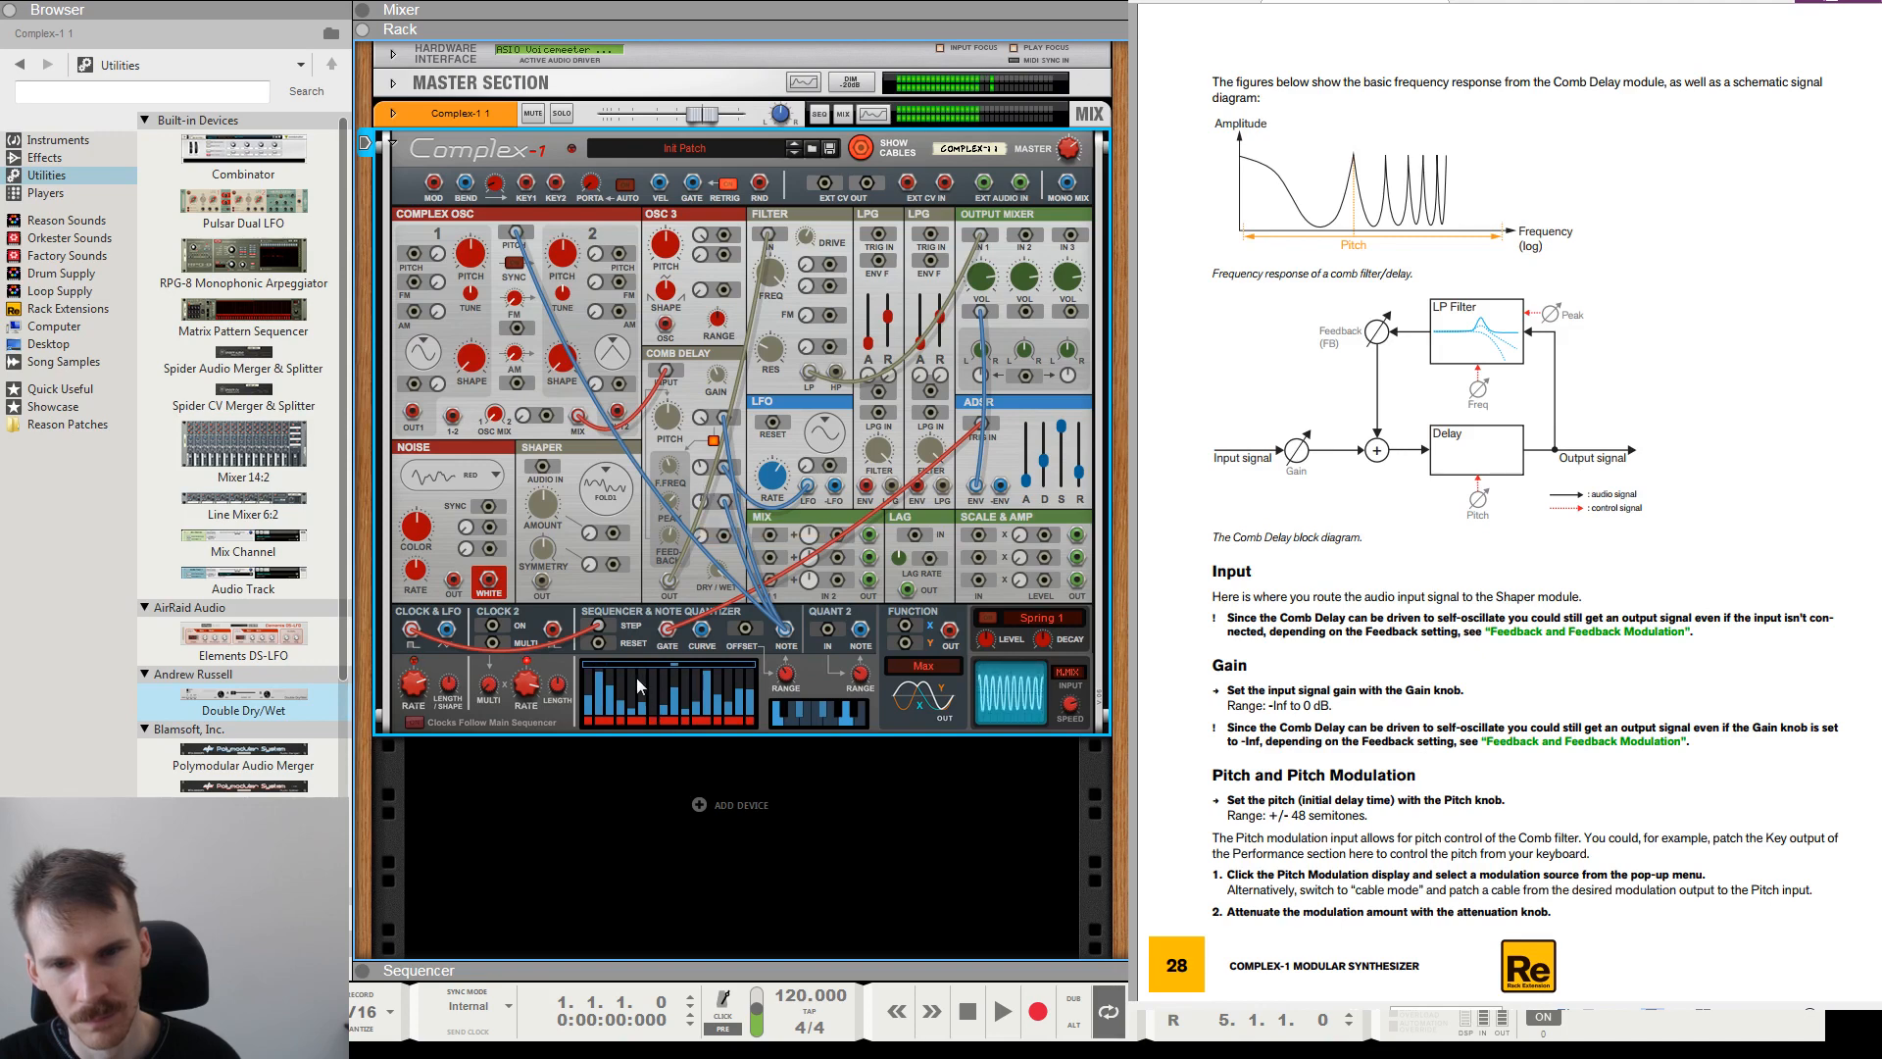
# Adjust the note quantizer's keyboard and Note Range along with the Comb Delay's modulation amount.
pyautogui.click(823, 713)
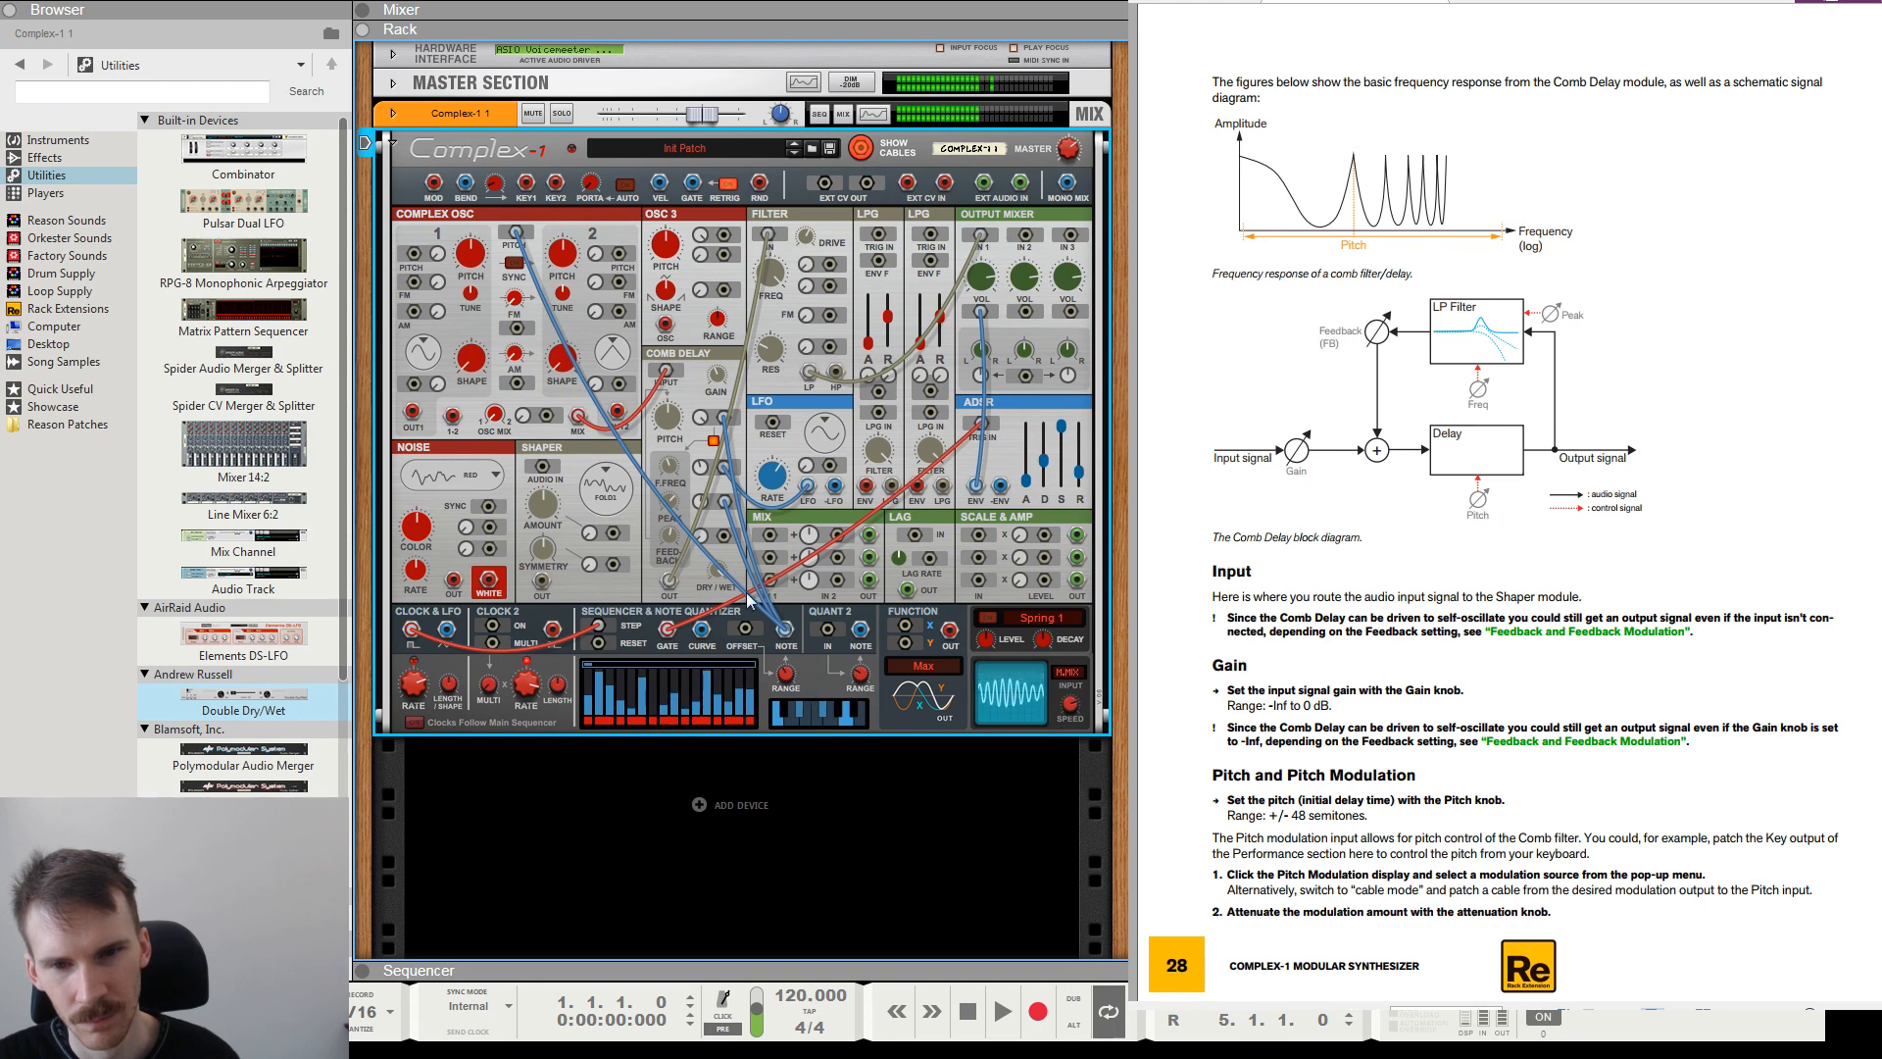
pyautogui.moveTo(701, 499); pyautogui.dragTo(717, 537)
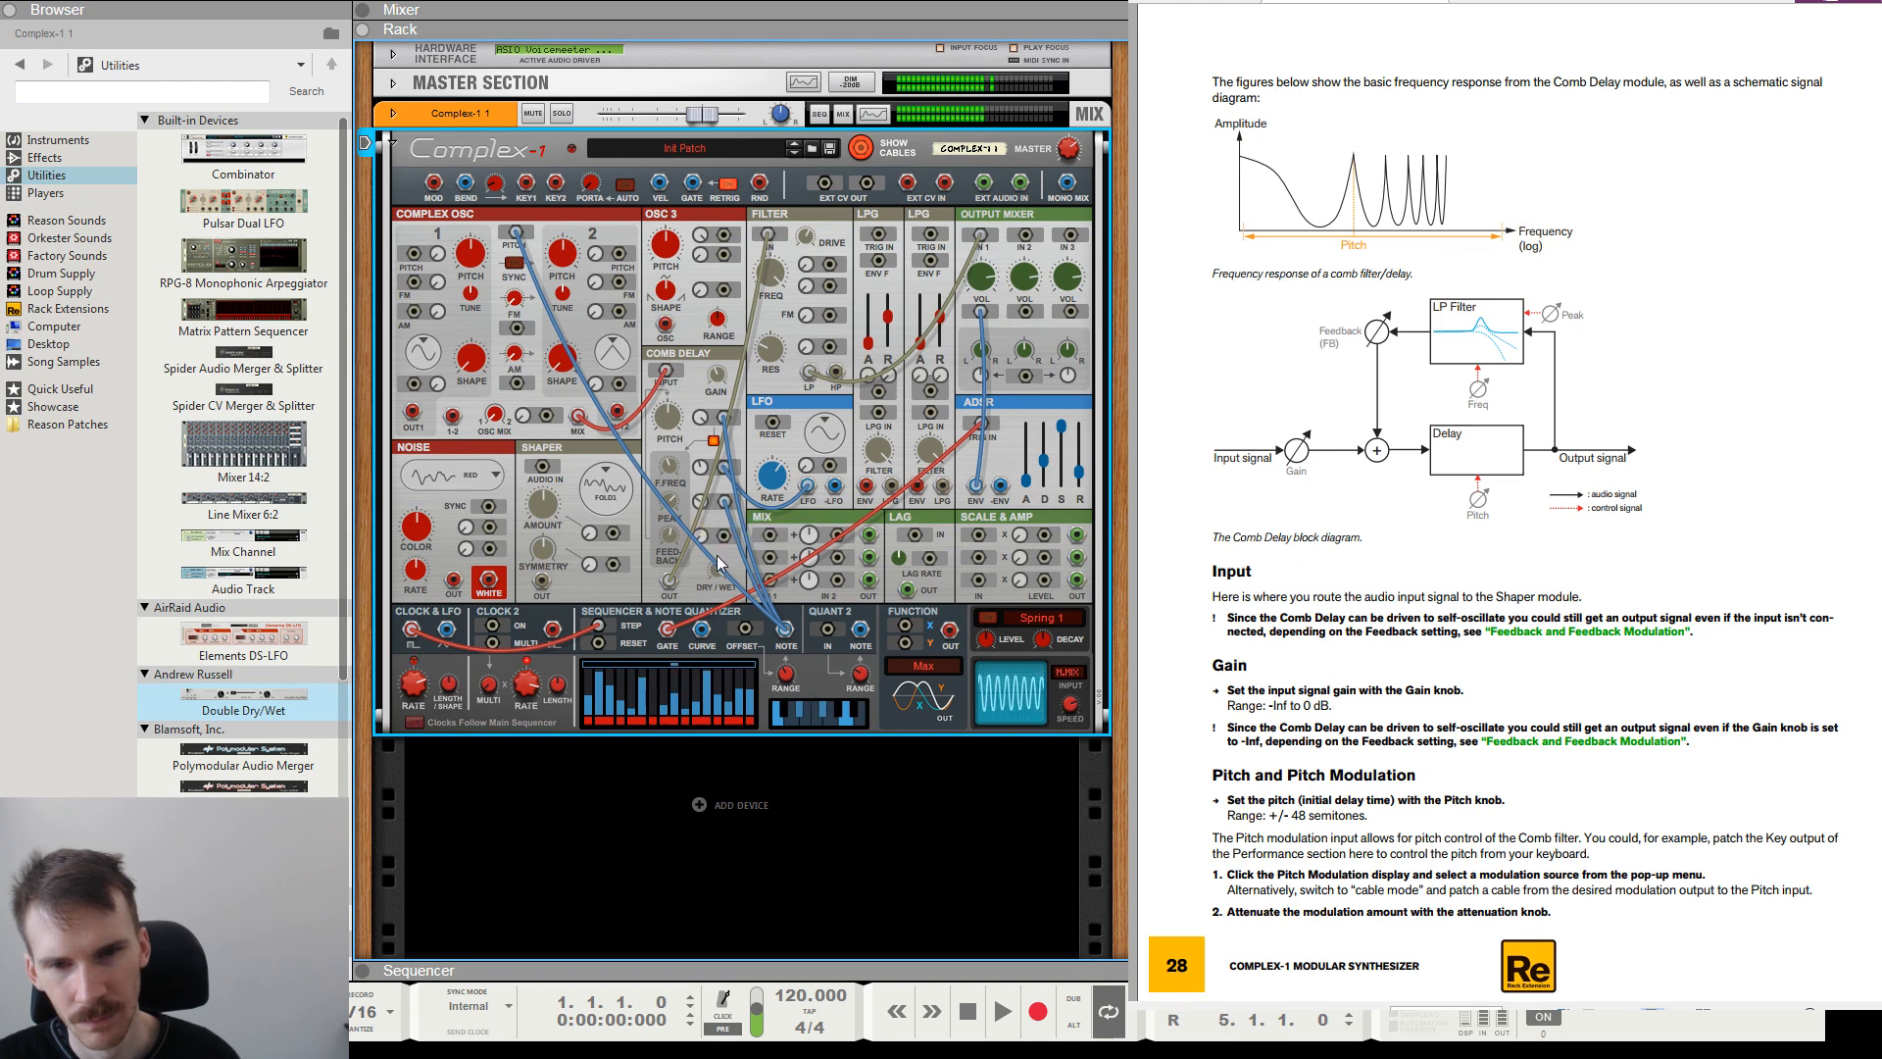
pyautogui.moveTo(795, 672); pyautogui.dragTo(795, 687)
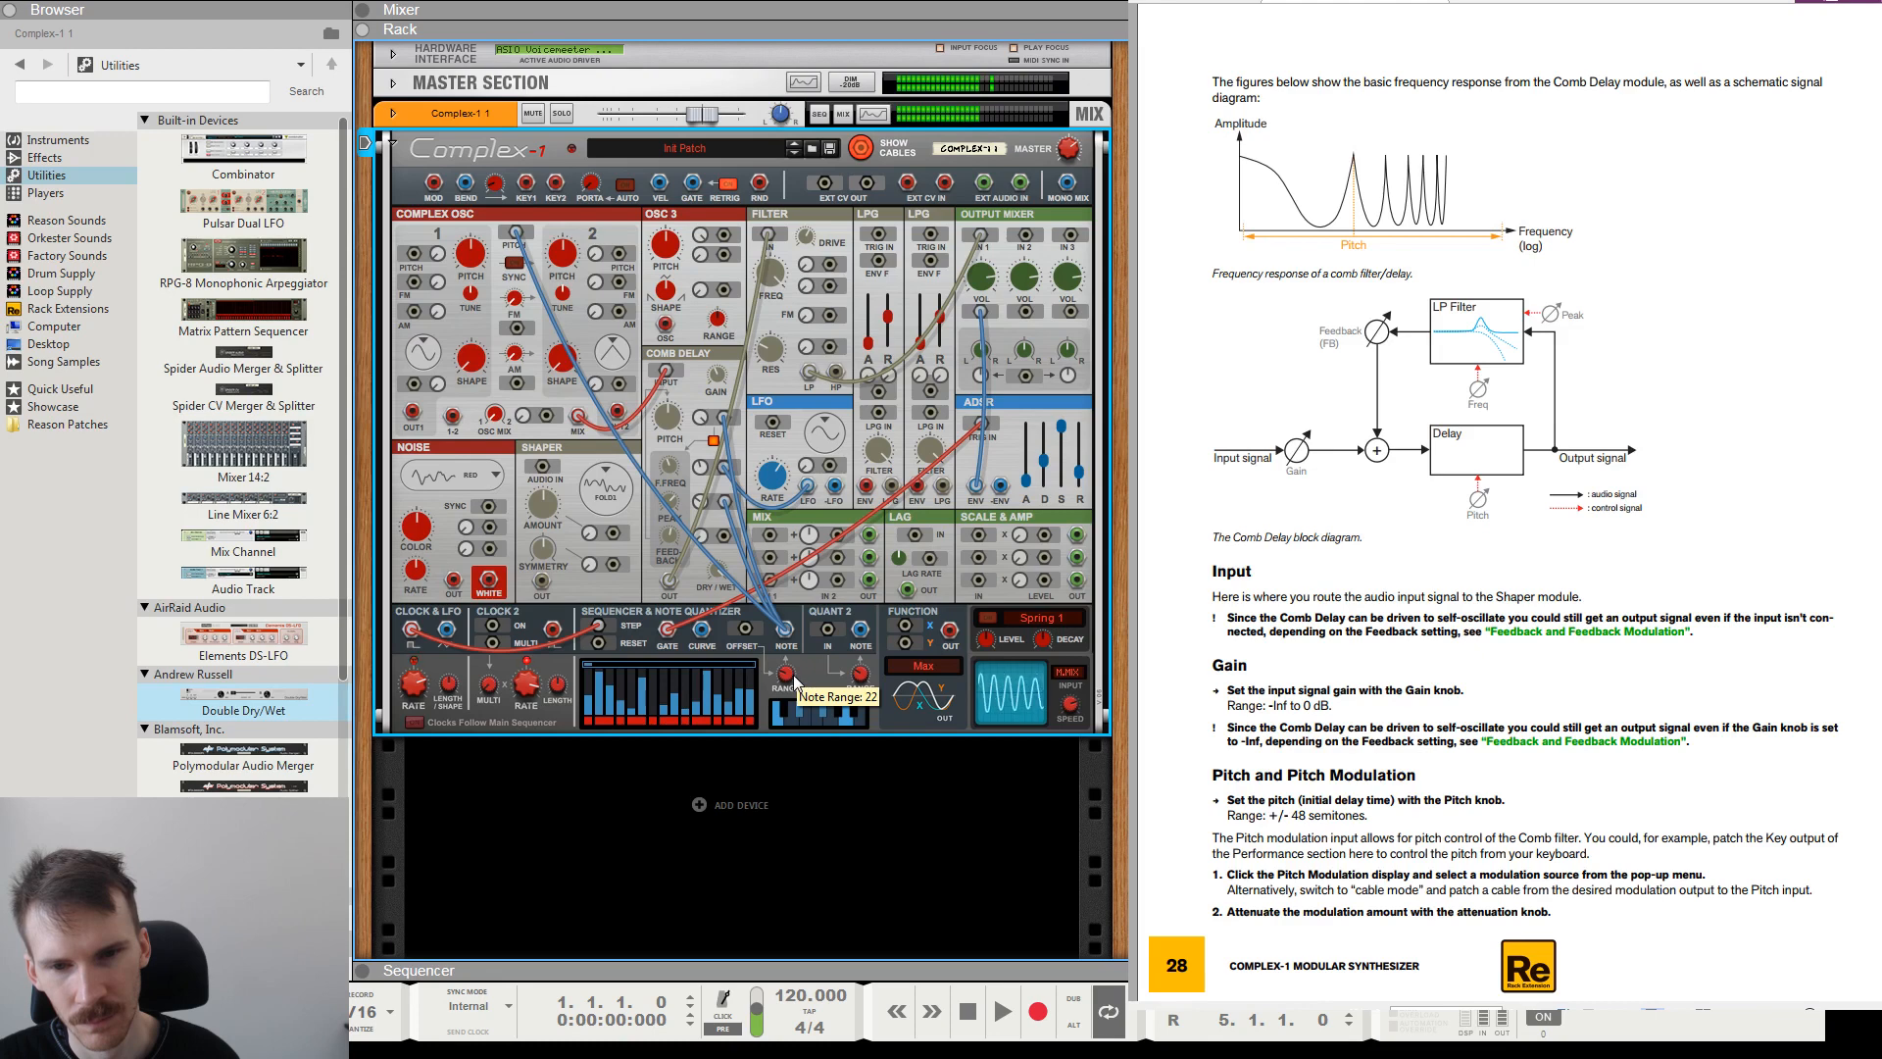
pyautogui.moveTo(795, 679); pyautogui.dragTo(794, 676)
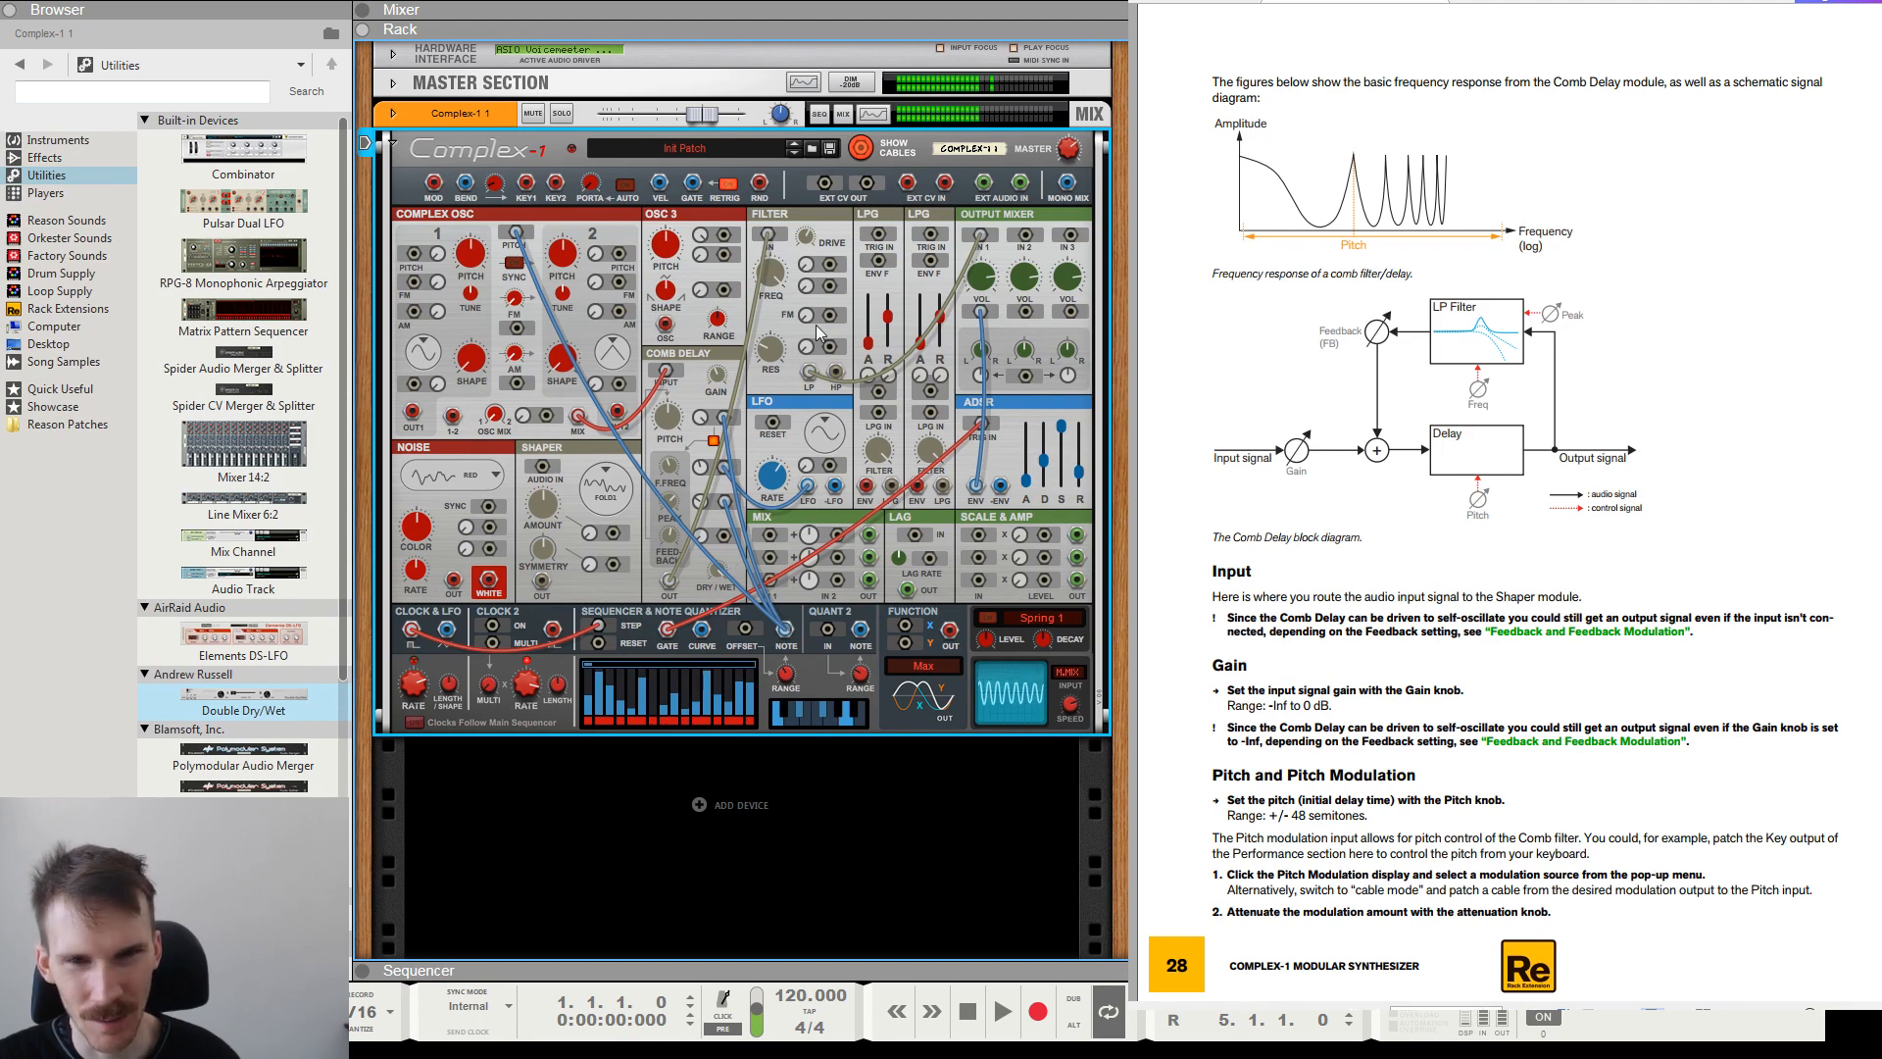
# Adjust the Filter's cutoff frequency on the Comb Delay signal.
pyautogui.moveTo(771, 349)
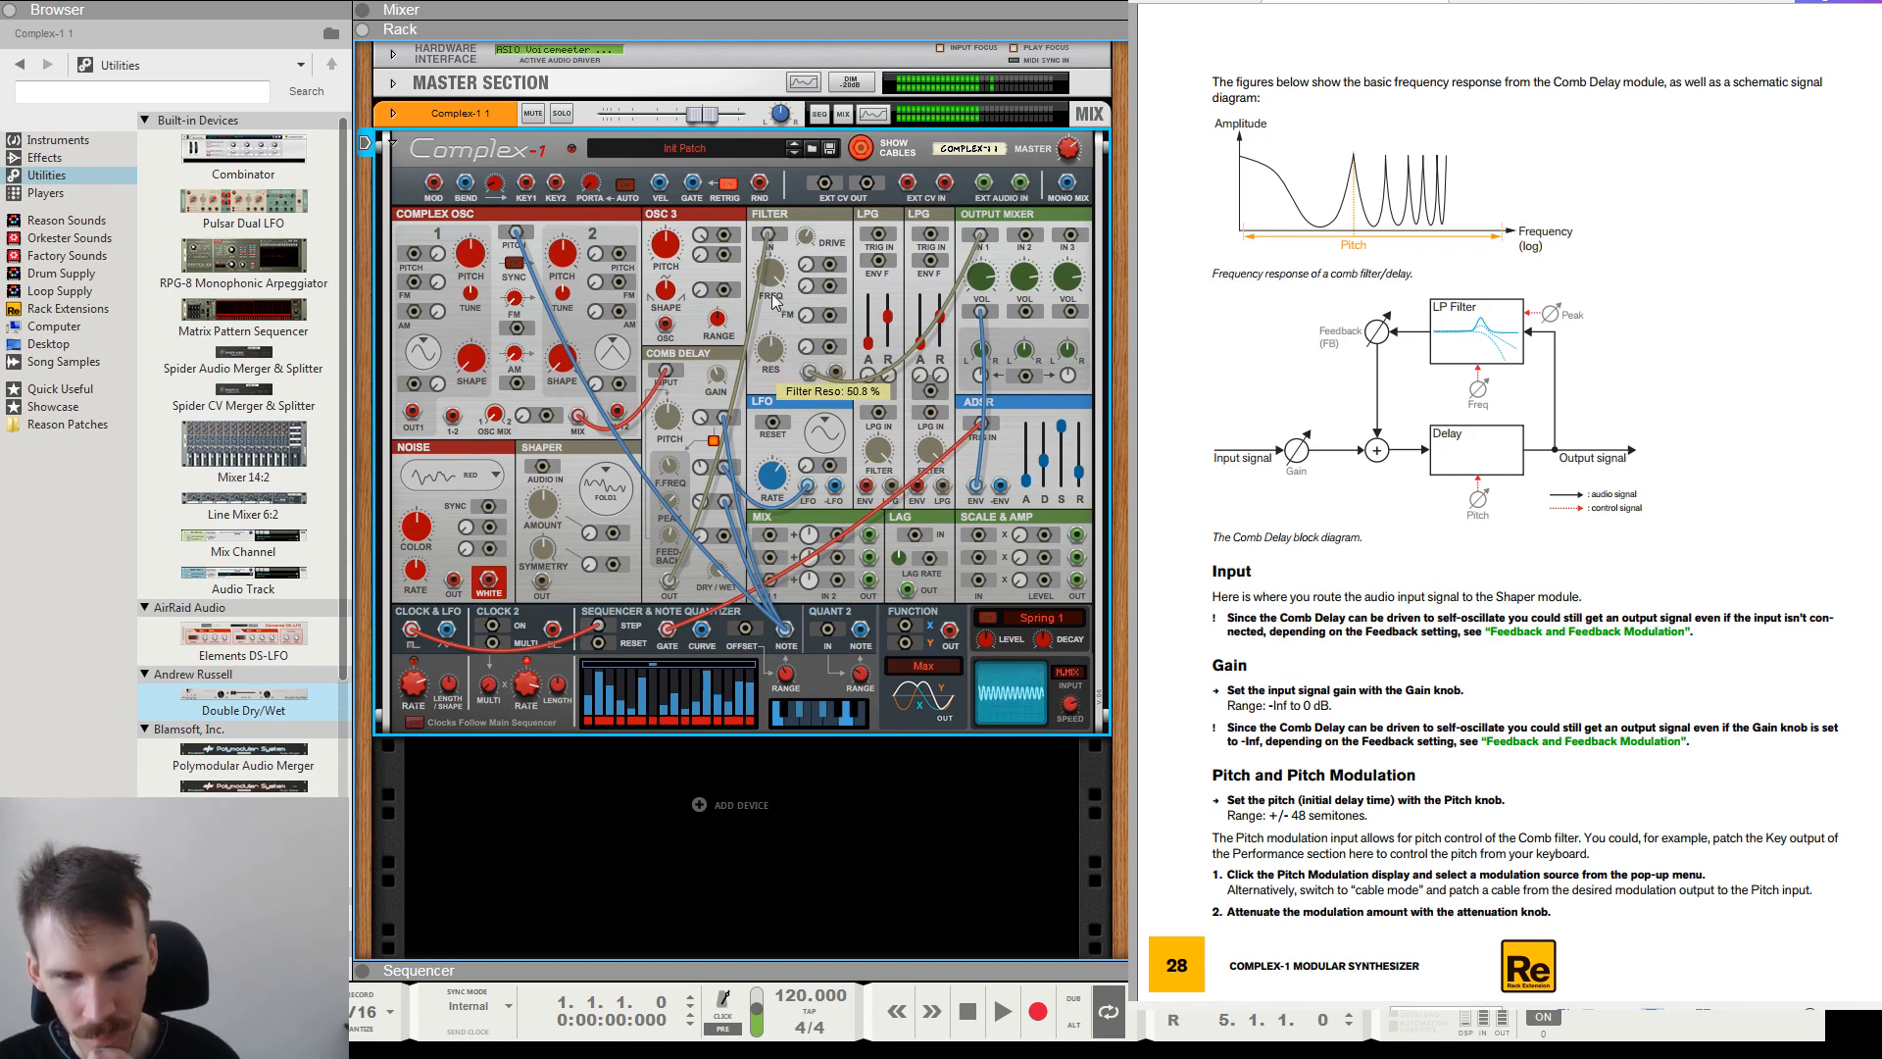
pyautogui.moveTo(774, 301); pyautogui.dragTo(780, 397)
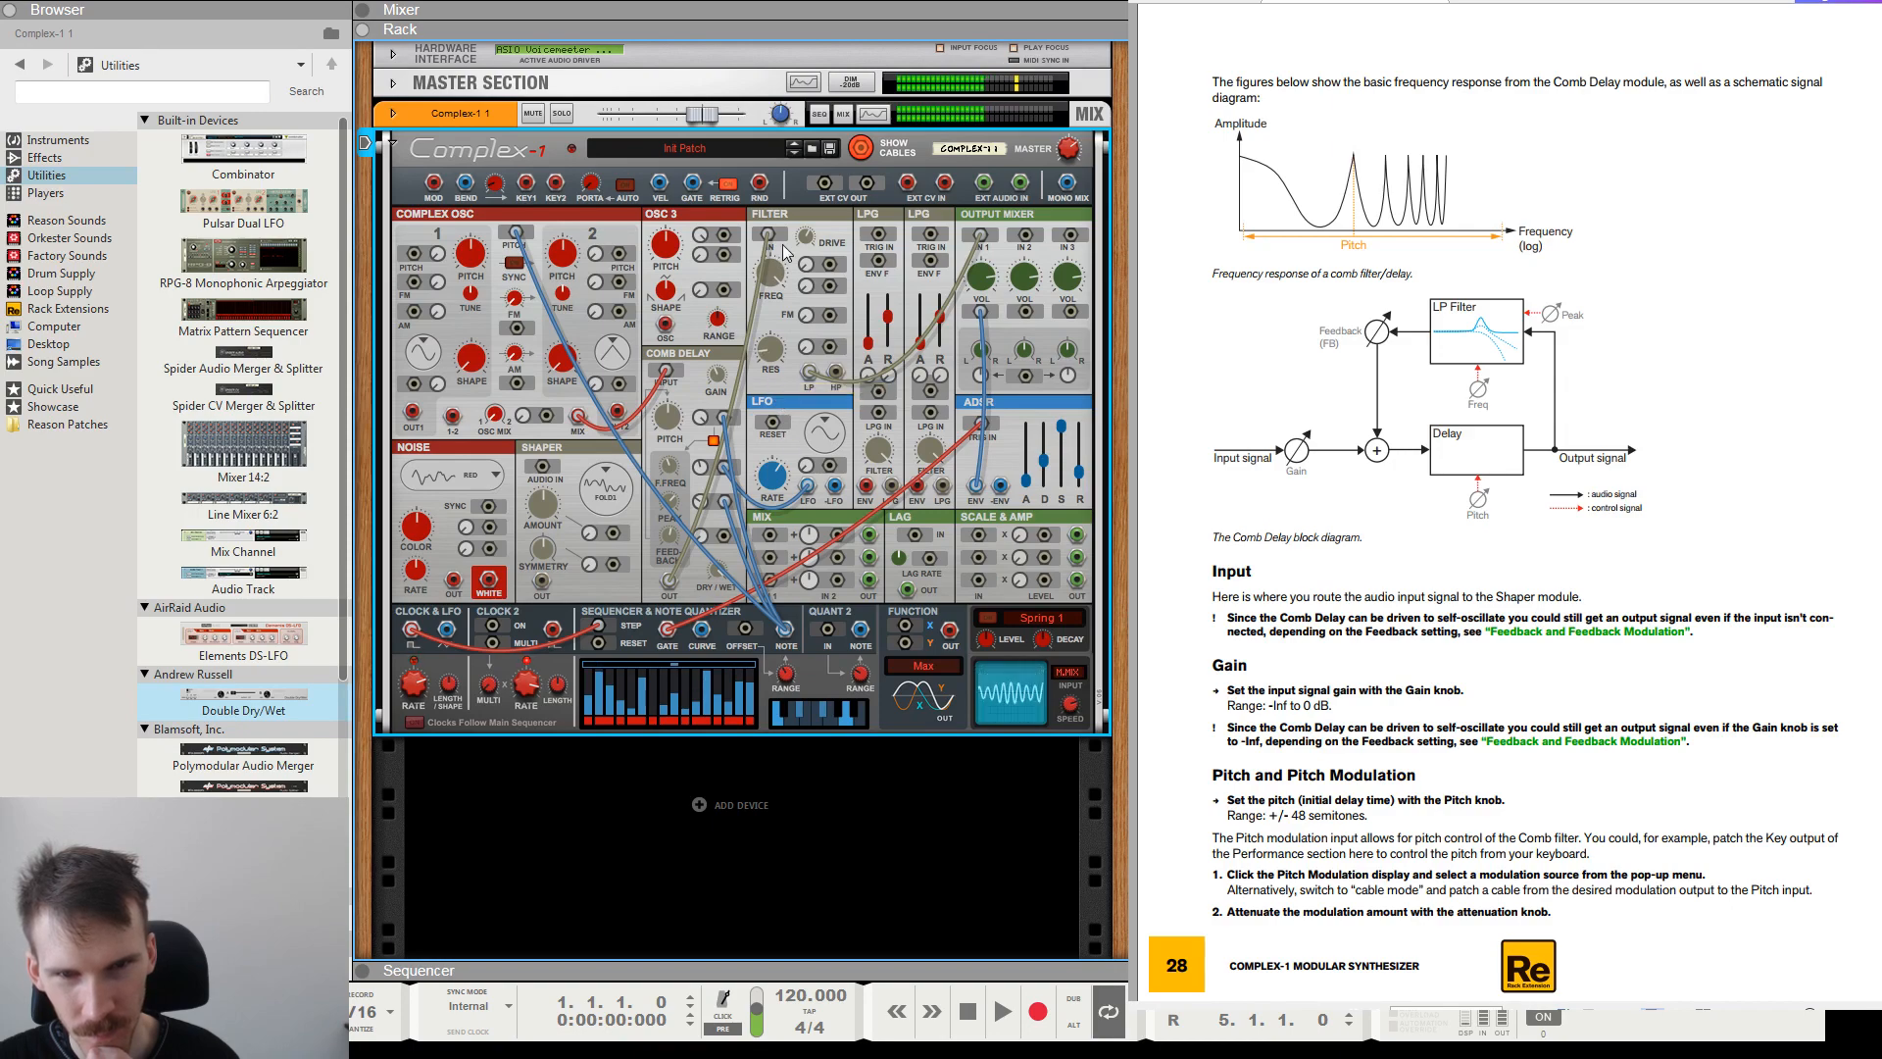
# Try routing the Comb Delay output through the Shaper into the Filter, and restore the direct connection.
pyautogui.moveTo(802, 245); pyautogui.dragTo(542, 467)
pyautogui.moveTo(542, 581); pyautogui.dragTo(771, 239)
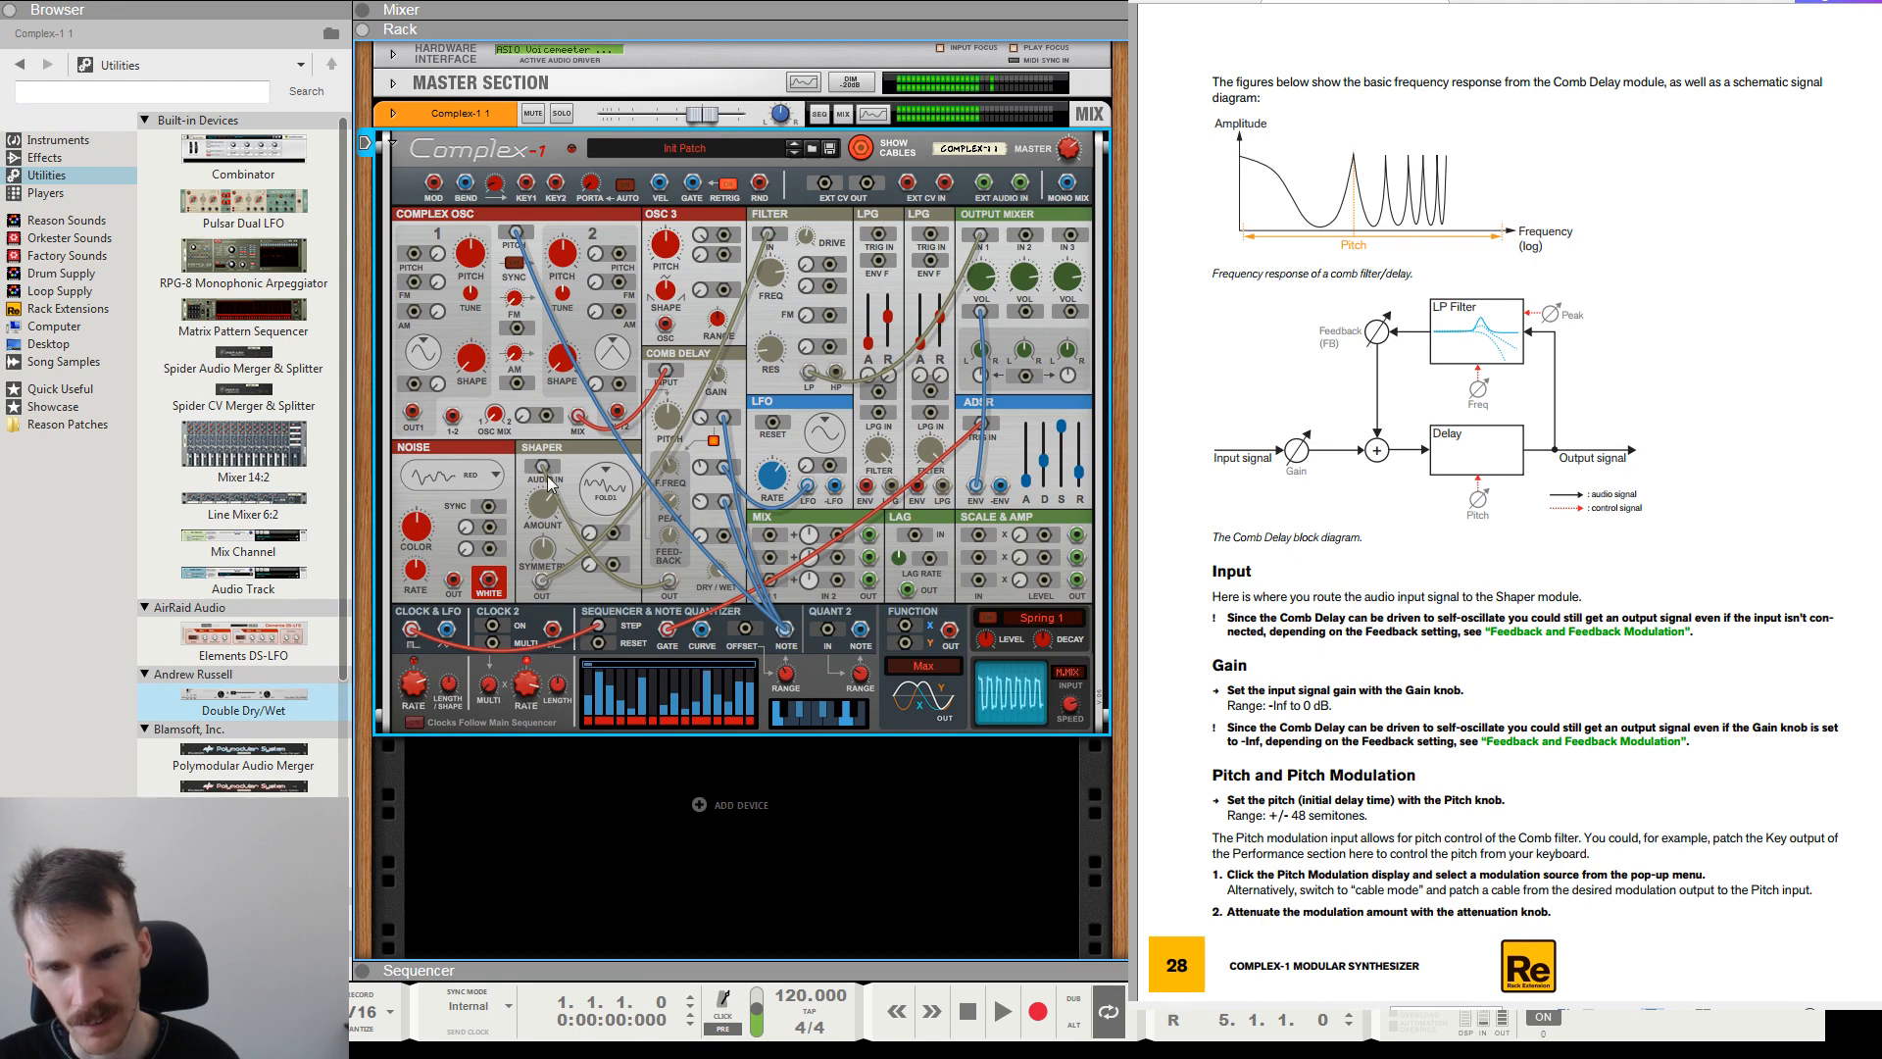
pyautogui.moveTo(669, 579); pyautogui.dragTo(768, 240)
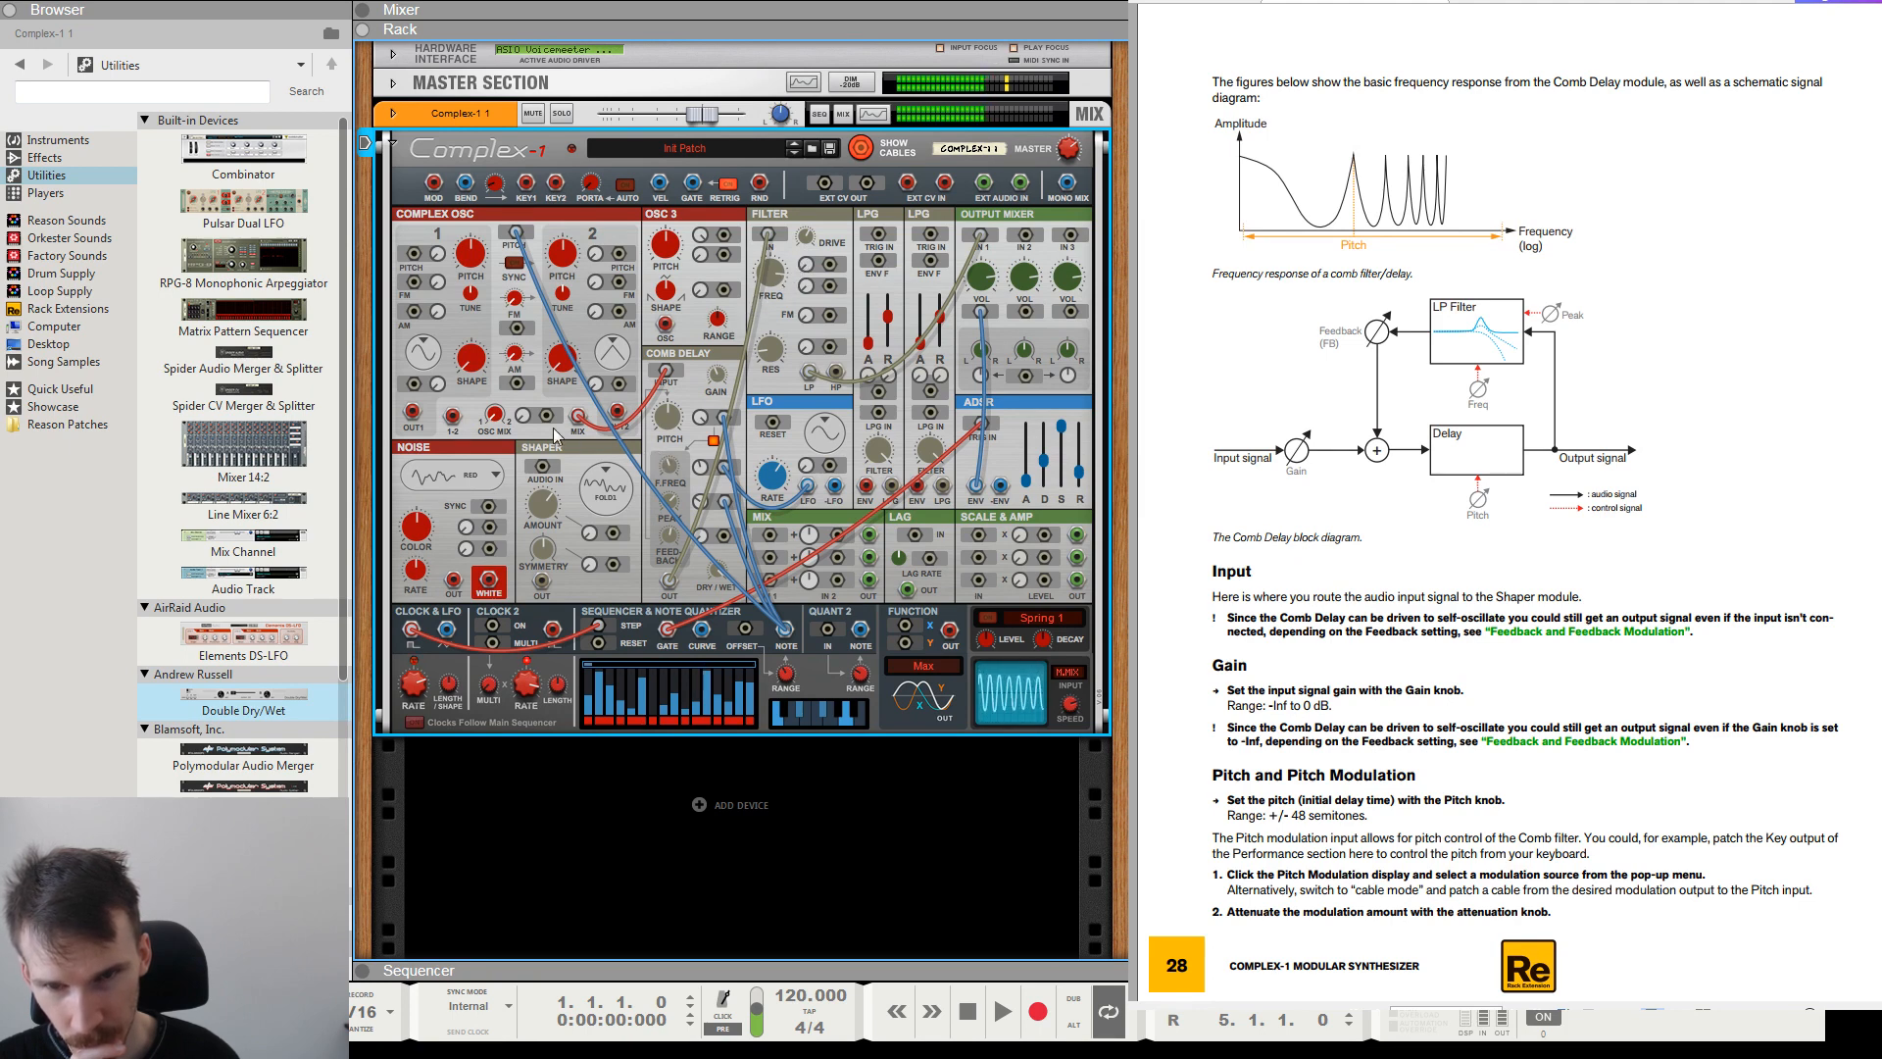
# Patch Oscillator 1's output to the Noise sync input and the Noise output into input 2 of the Output Mixer.
pyautogui.moveTo(529, 424); pyautogui.dragTo(530, 375)
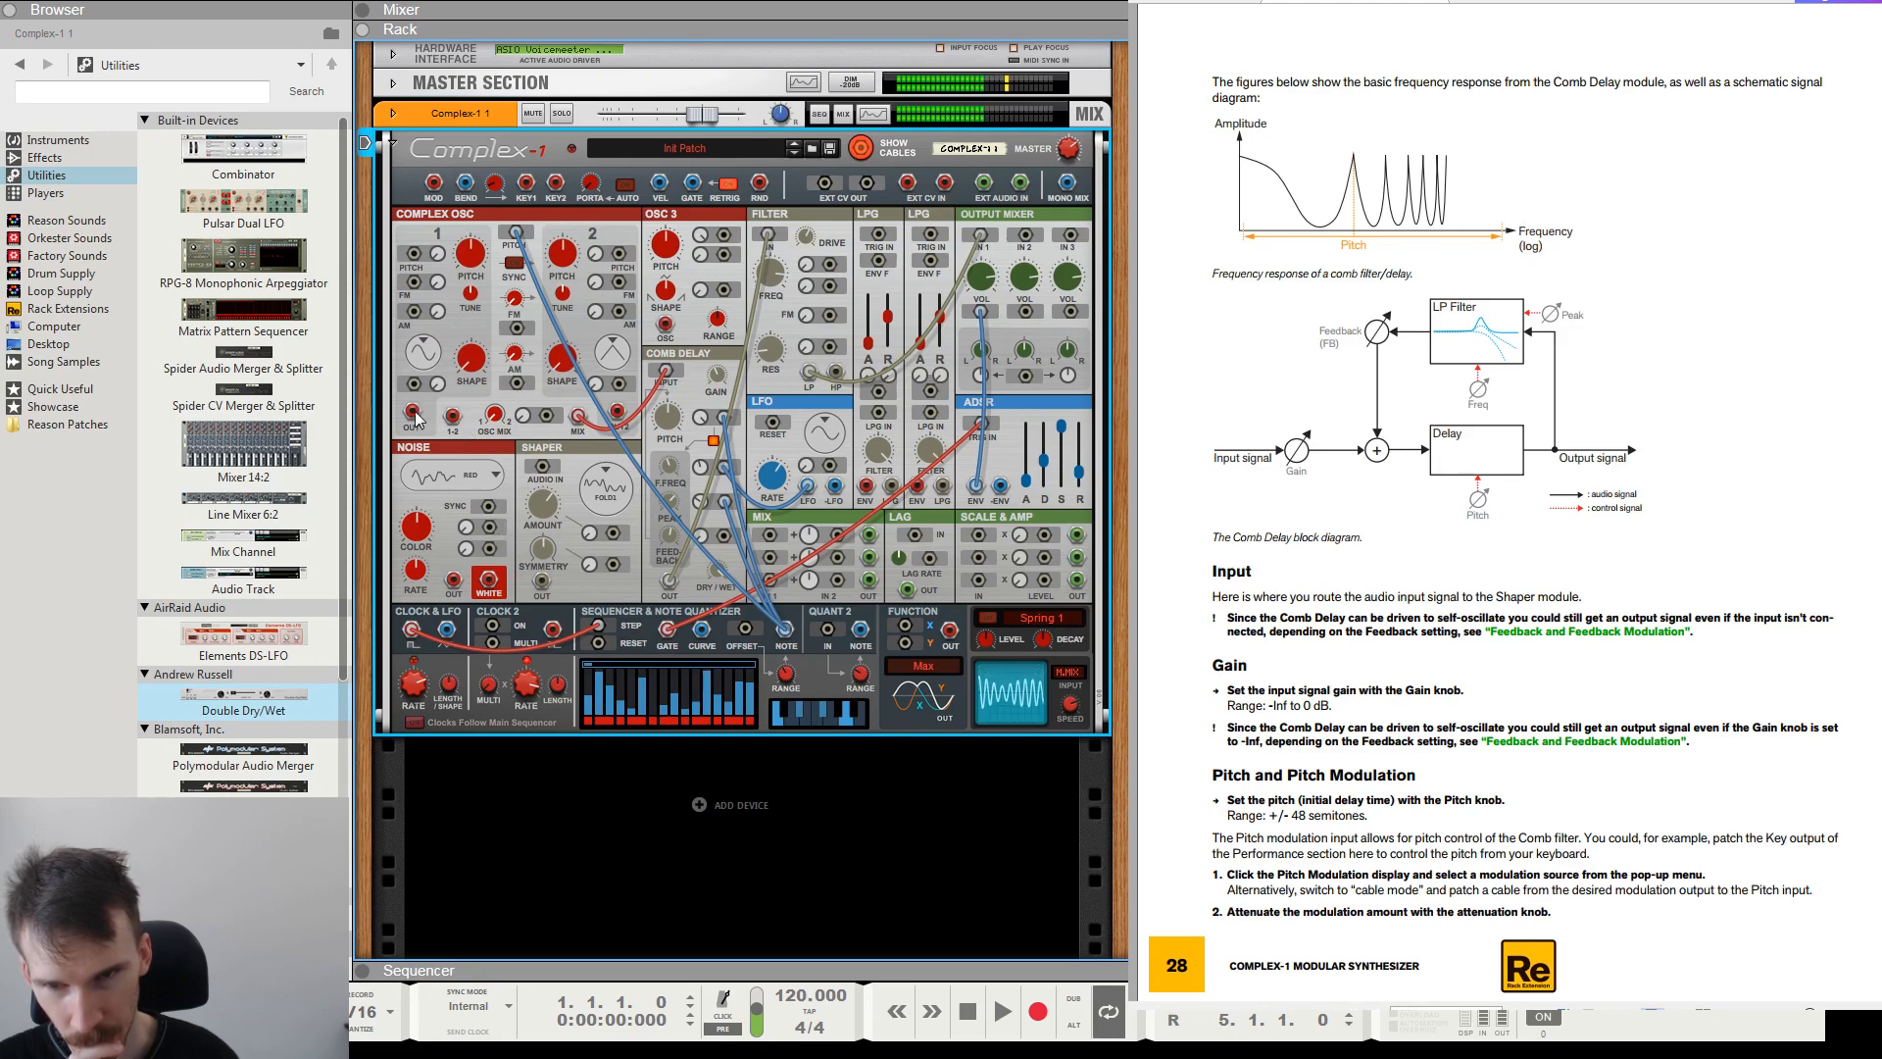
pyautogui.moveTo(415, 418); pyautogui.dragTo(489, 506)
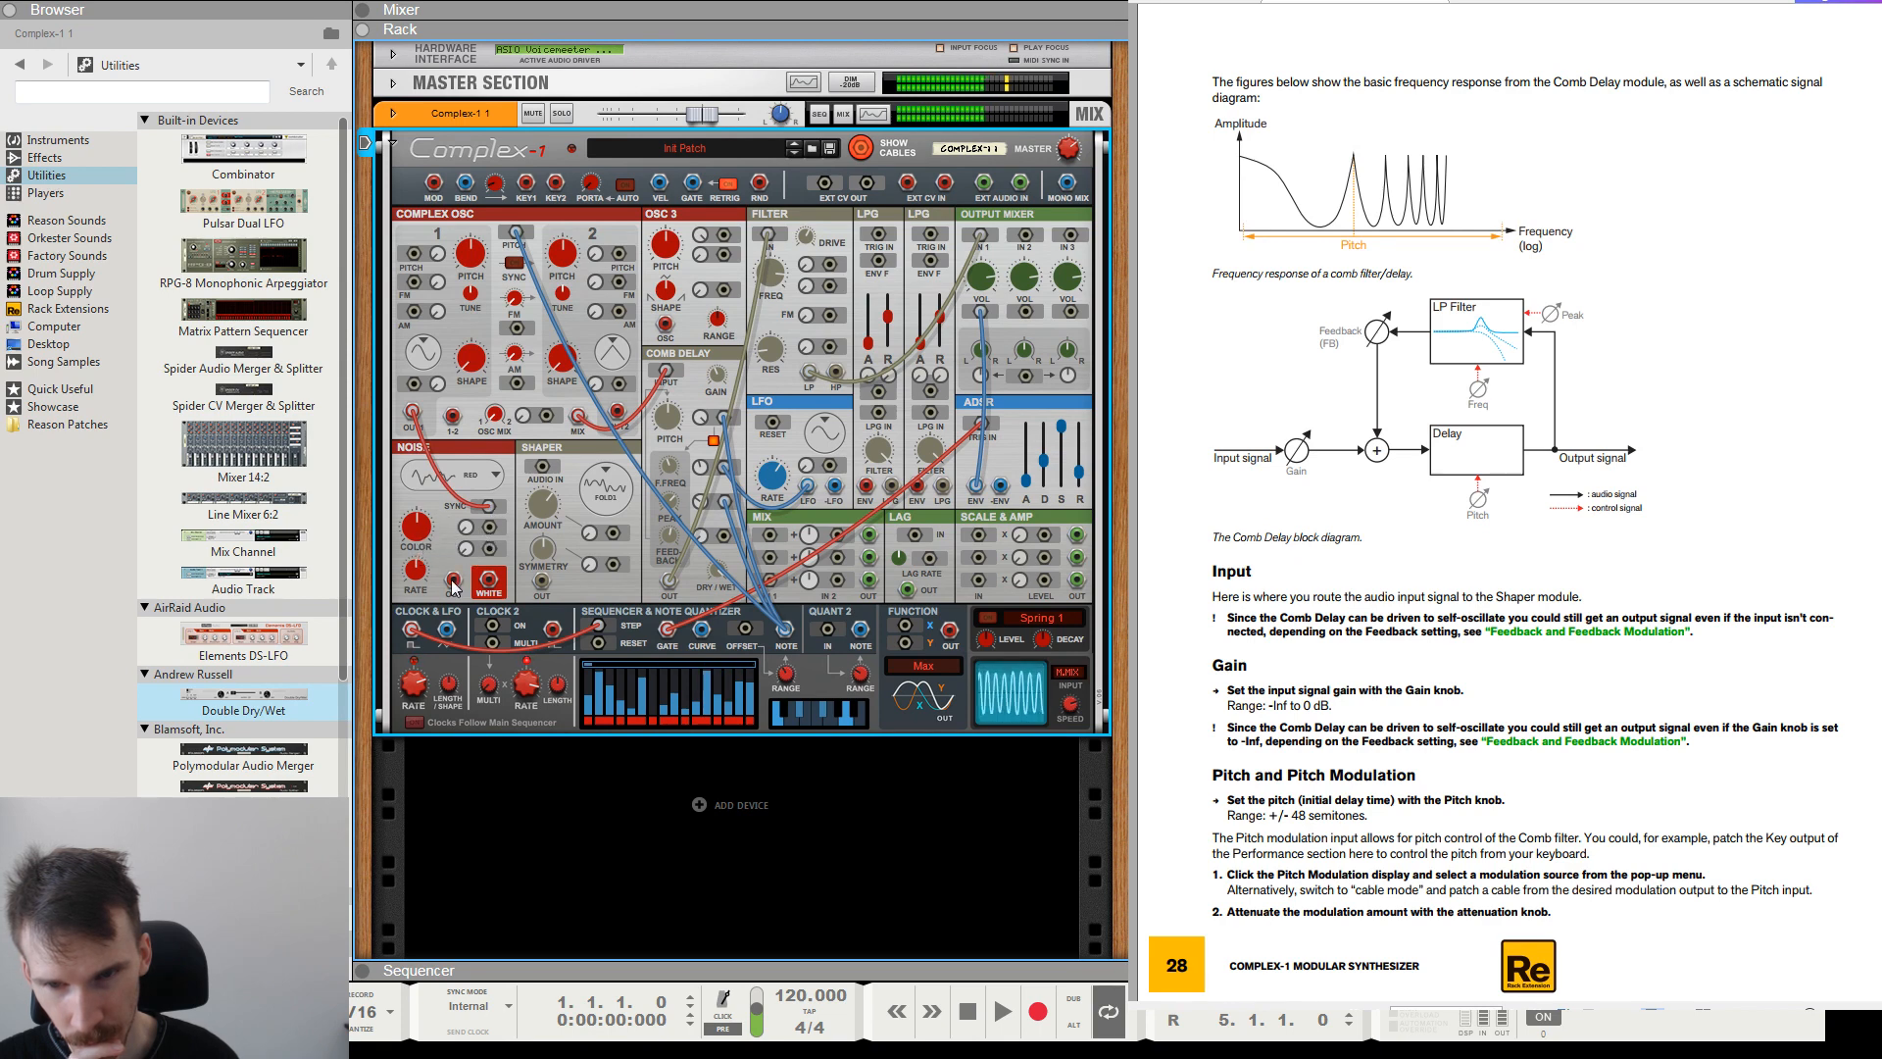
pyautogui.moveTo(453, 579); pyautogui.dragTo(1022, 237)
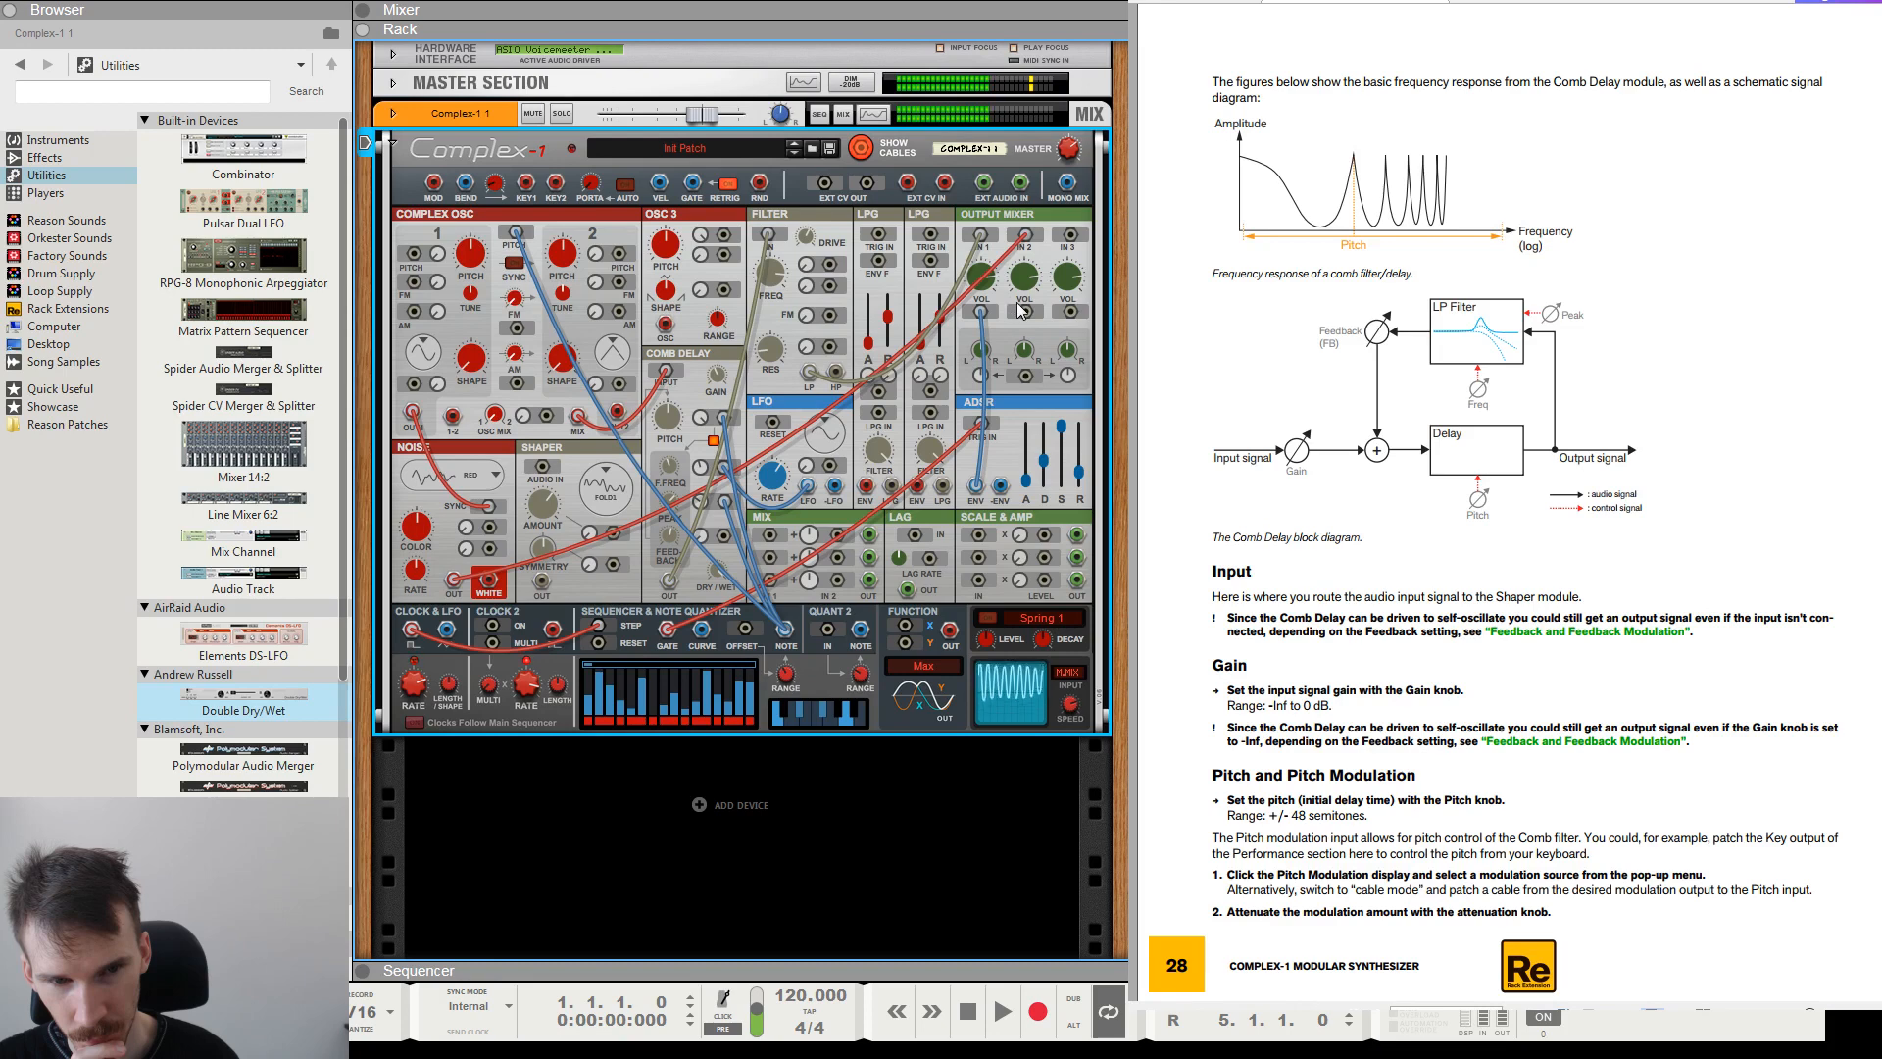
# Adjust the Noise module's Color and Rate, and patch the ADSR envelope to the Output Mixer's Vol 2 modulation input.
pyautogui.moveTo(417, 532); pyautogui.dragTo(418, 502)
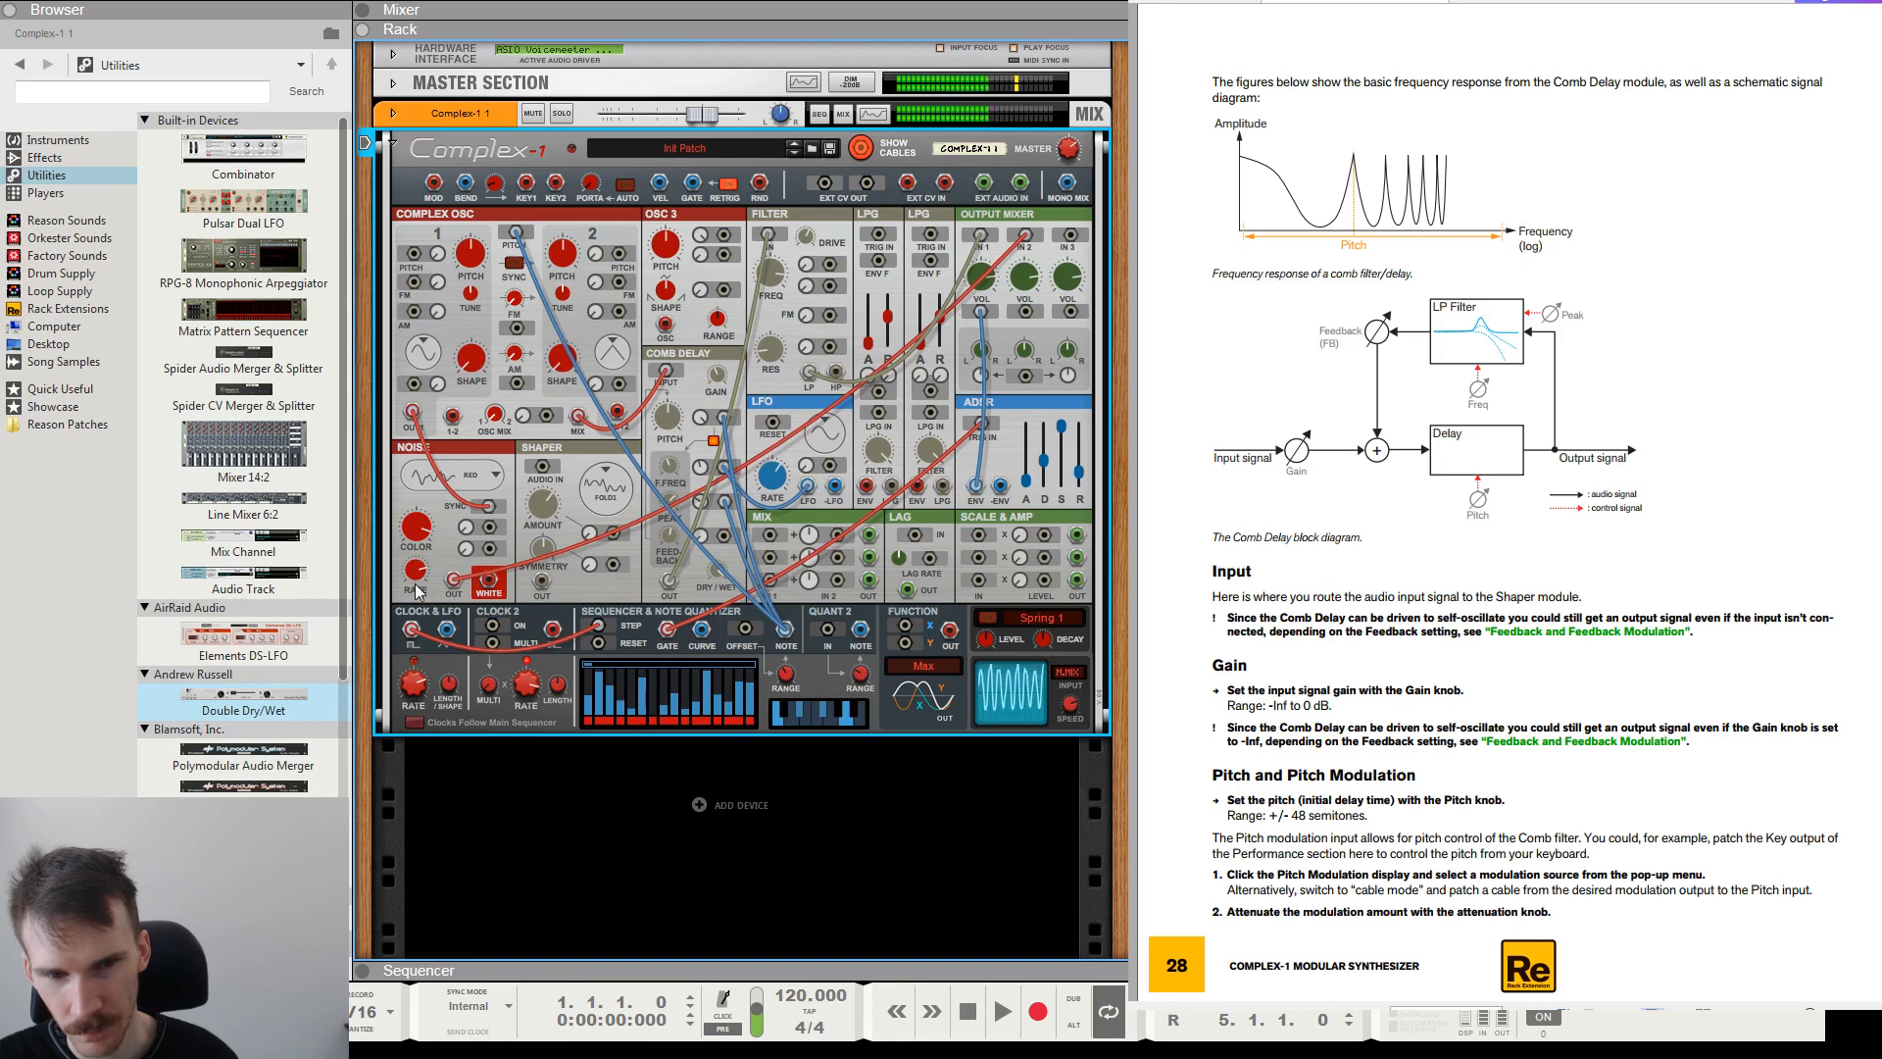
pyautogui.moveTo(419, 559); pyautogui.dragTo(422, 537)
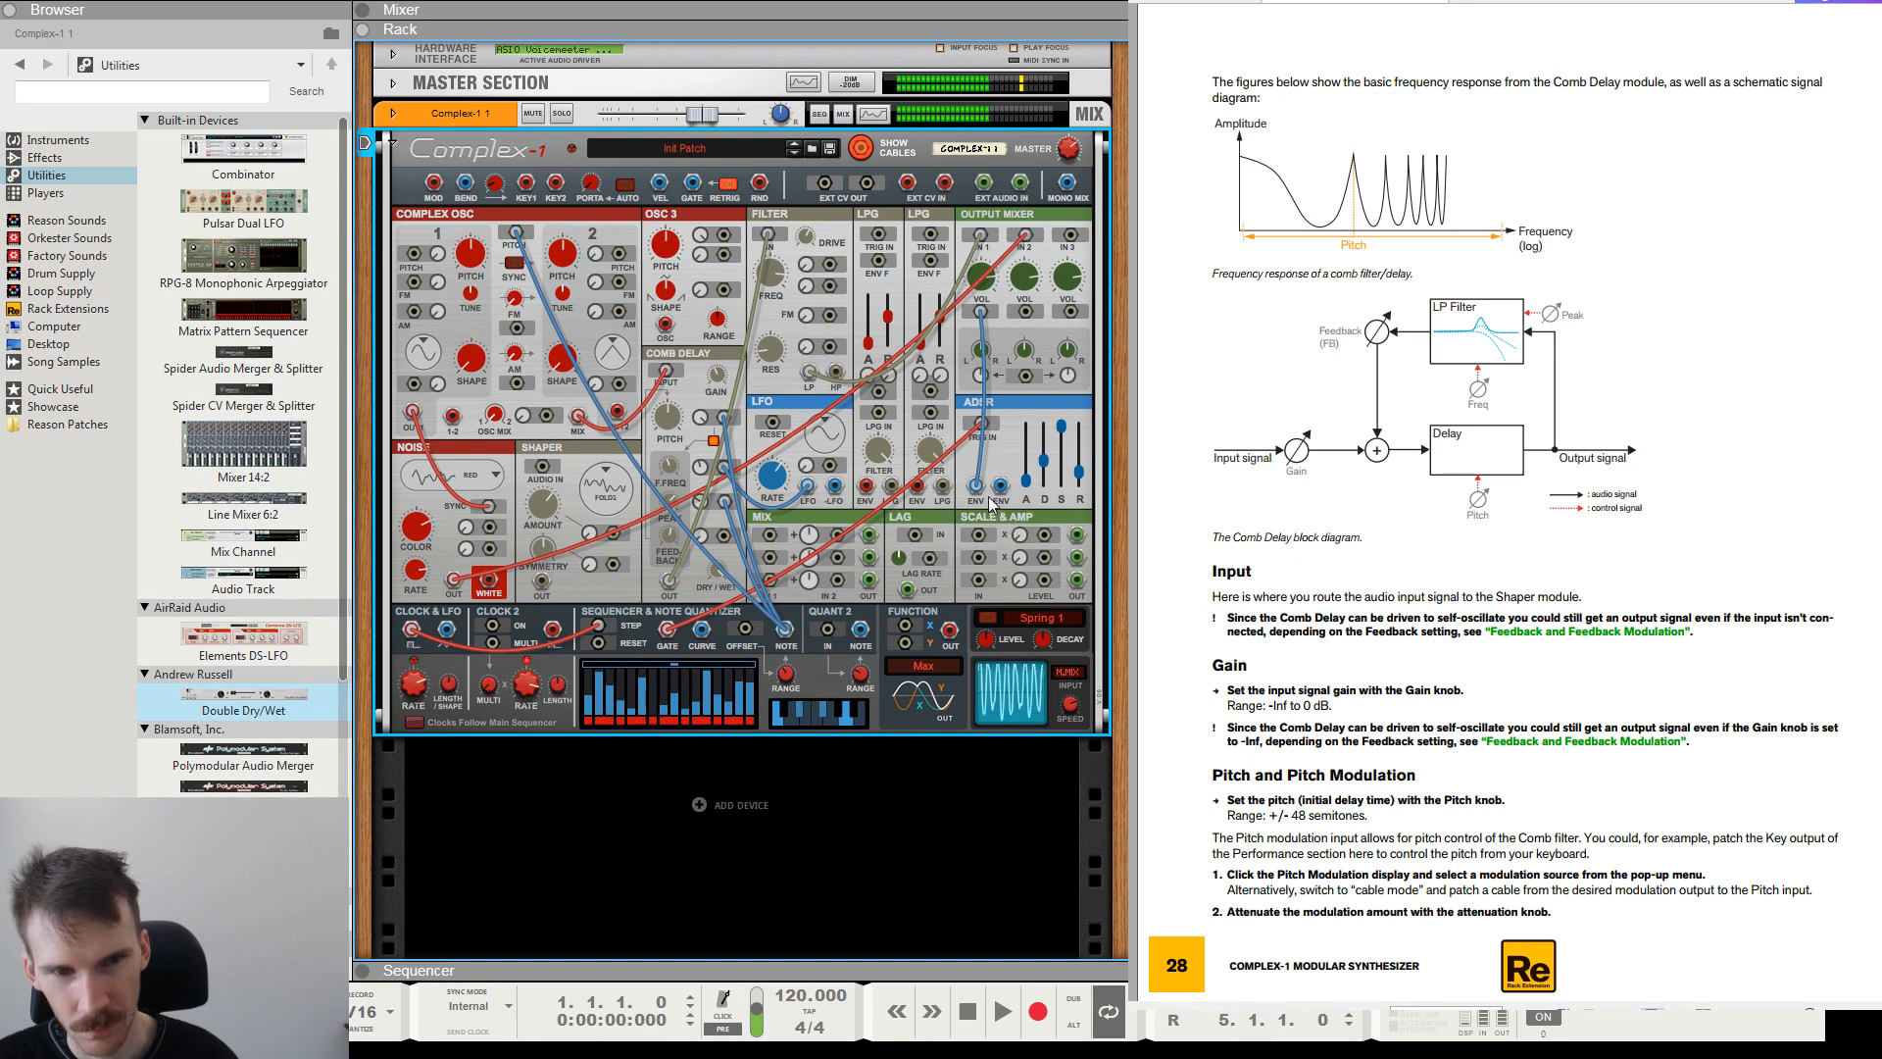
pyautogui.moveTo(976, 485); pyautogui.dragTo(1027, 312)
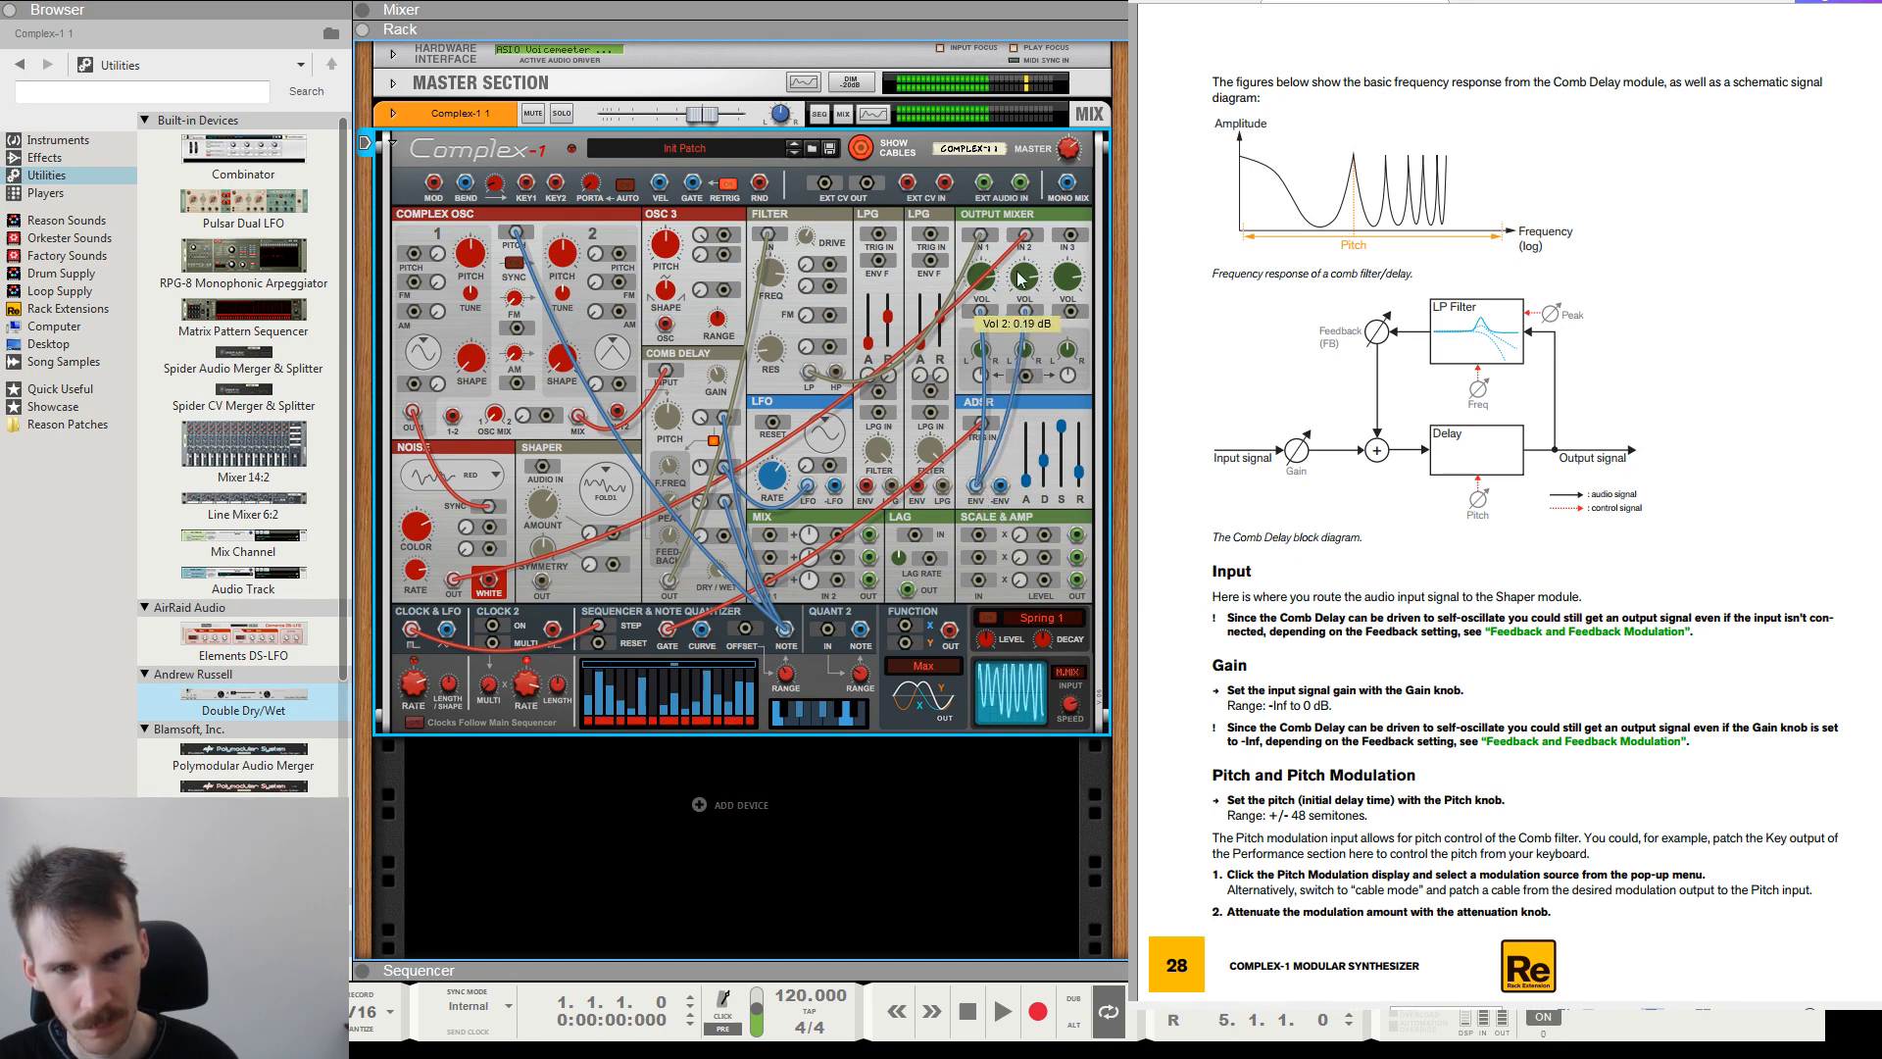
# Try the Blue and Resonant noise types while adjusting the Output Mixer's Vol 2.
pyautogui.click(473, 478)
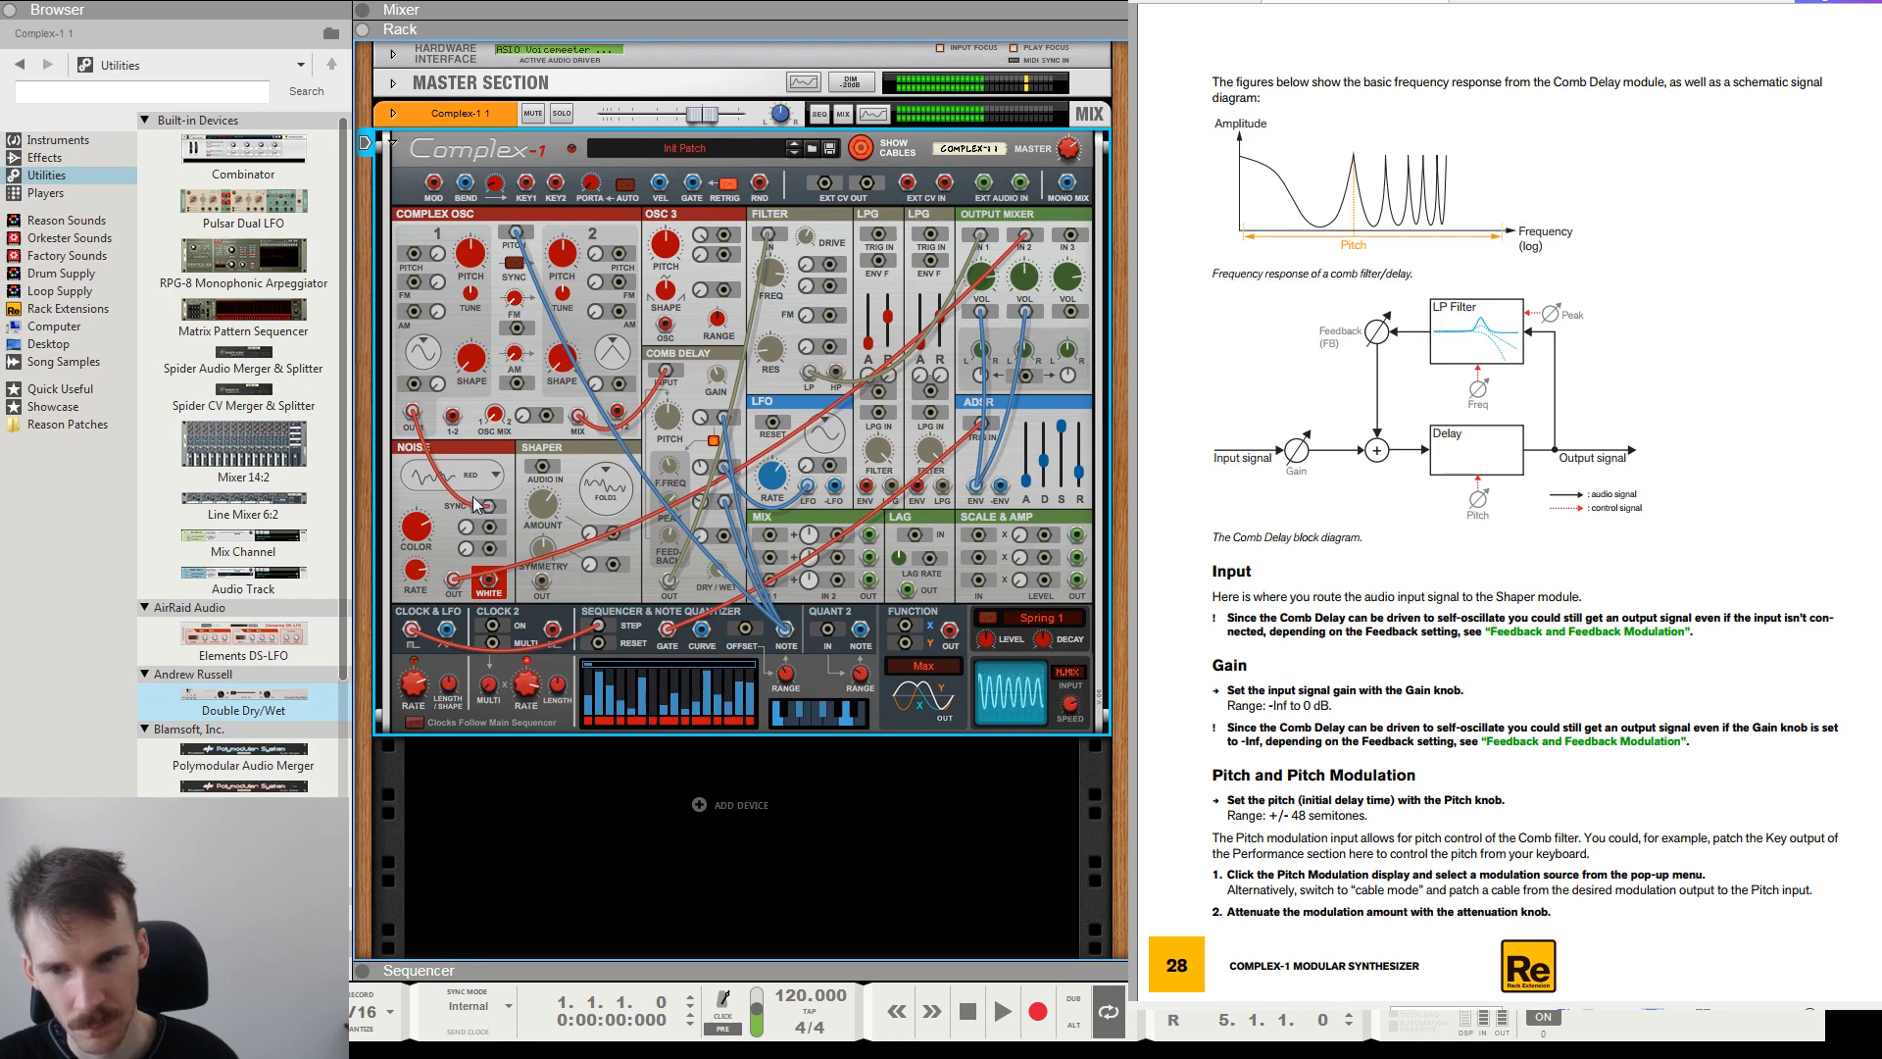
pyautogui.click(492, 510)
pyautogui.moveTo(1021, 276); pyautogui.dragTo(1032, 198)
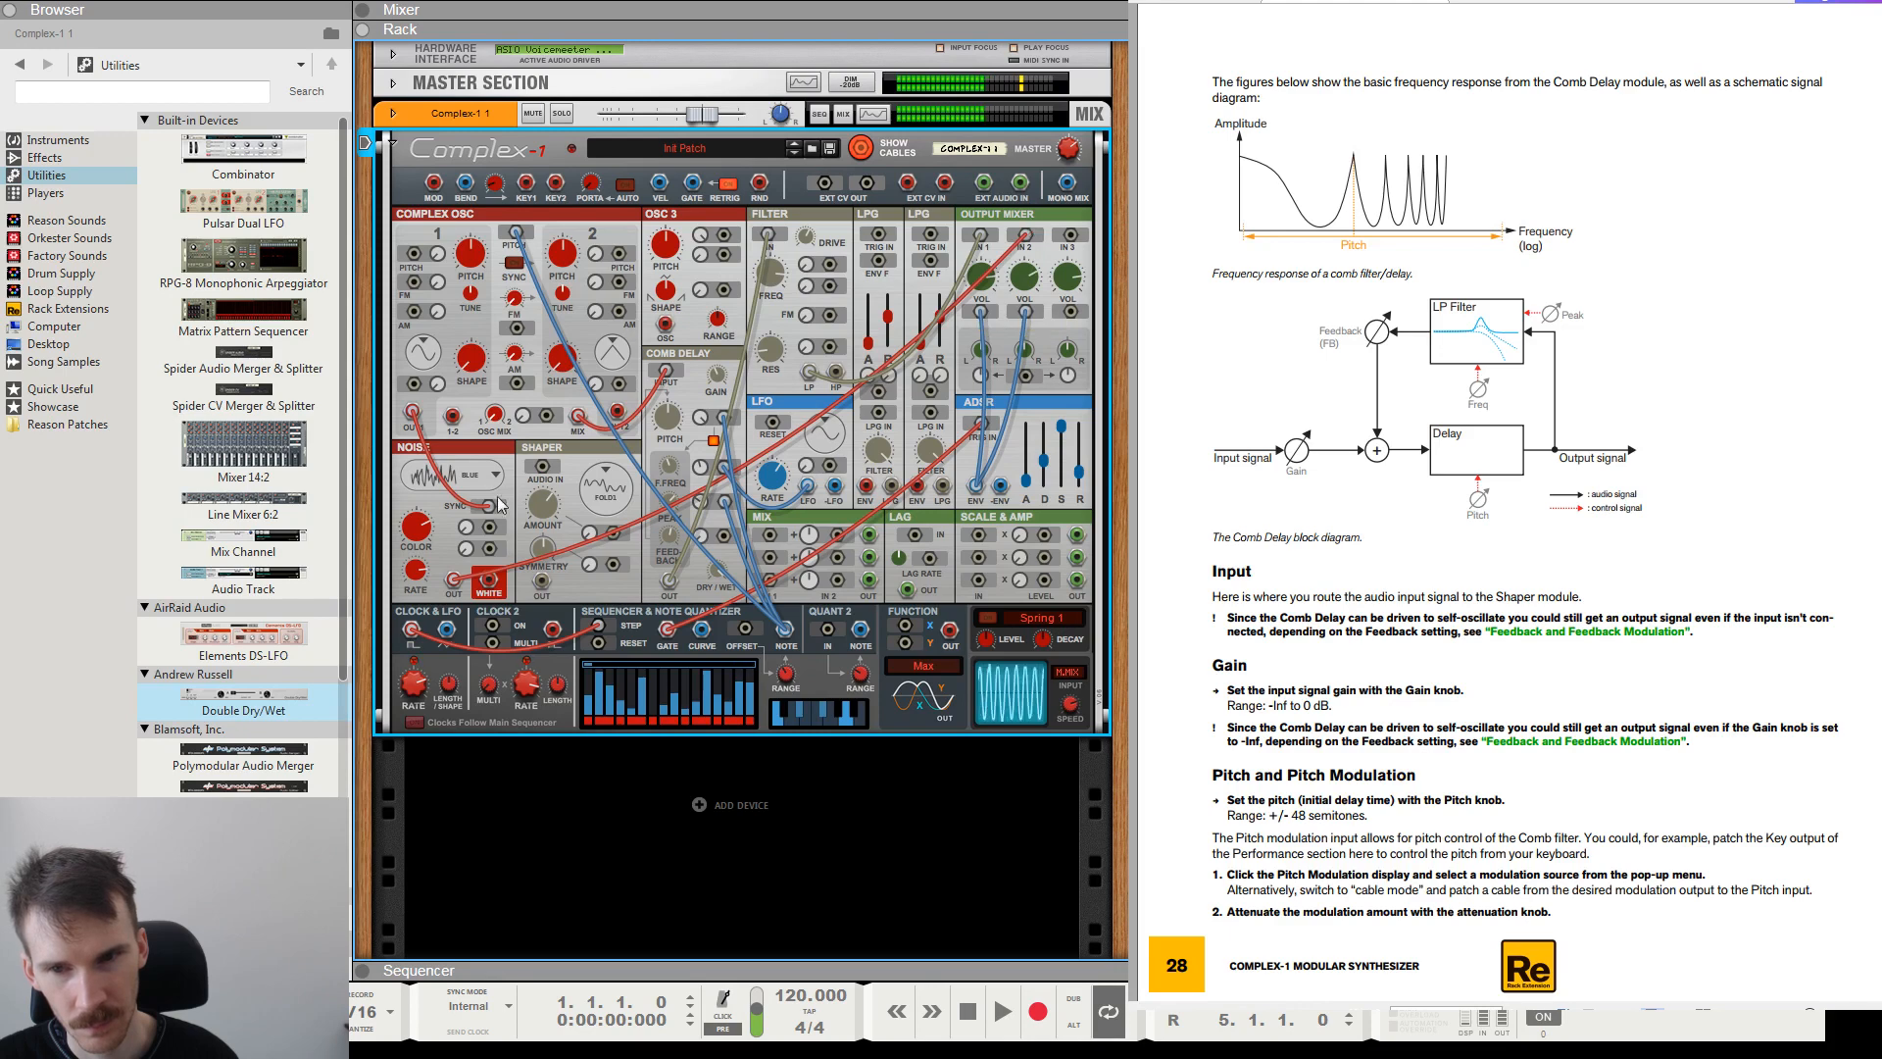
pyautogui.click(463, 482)
pyautogui.click(523, 548)
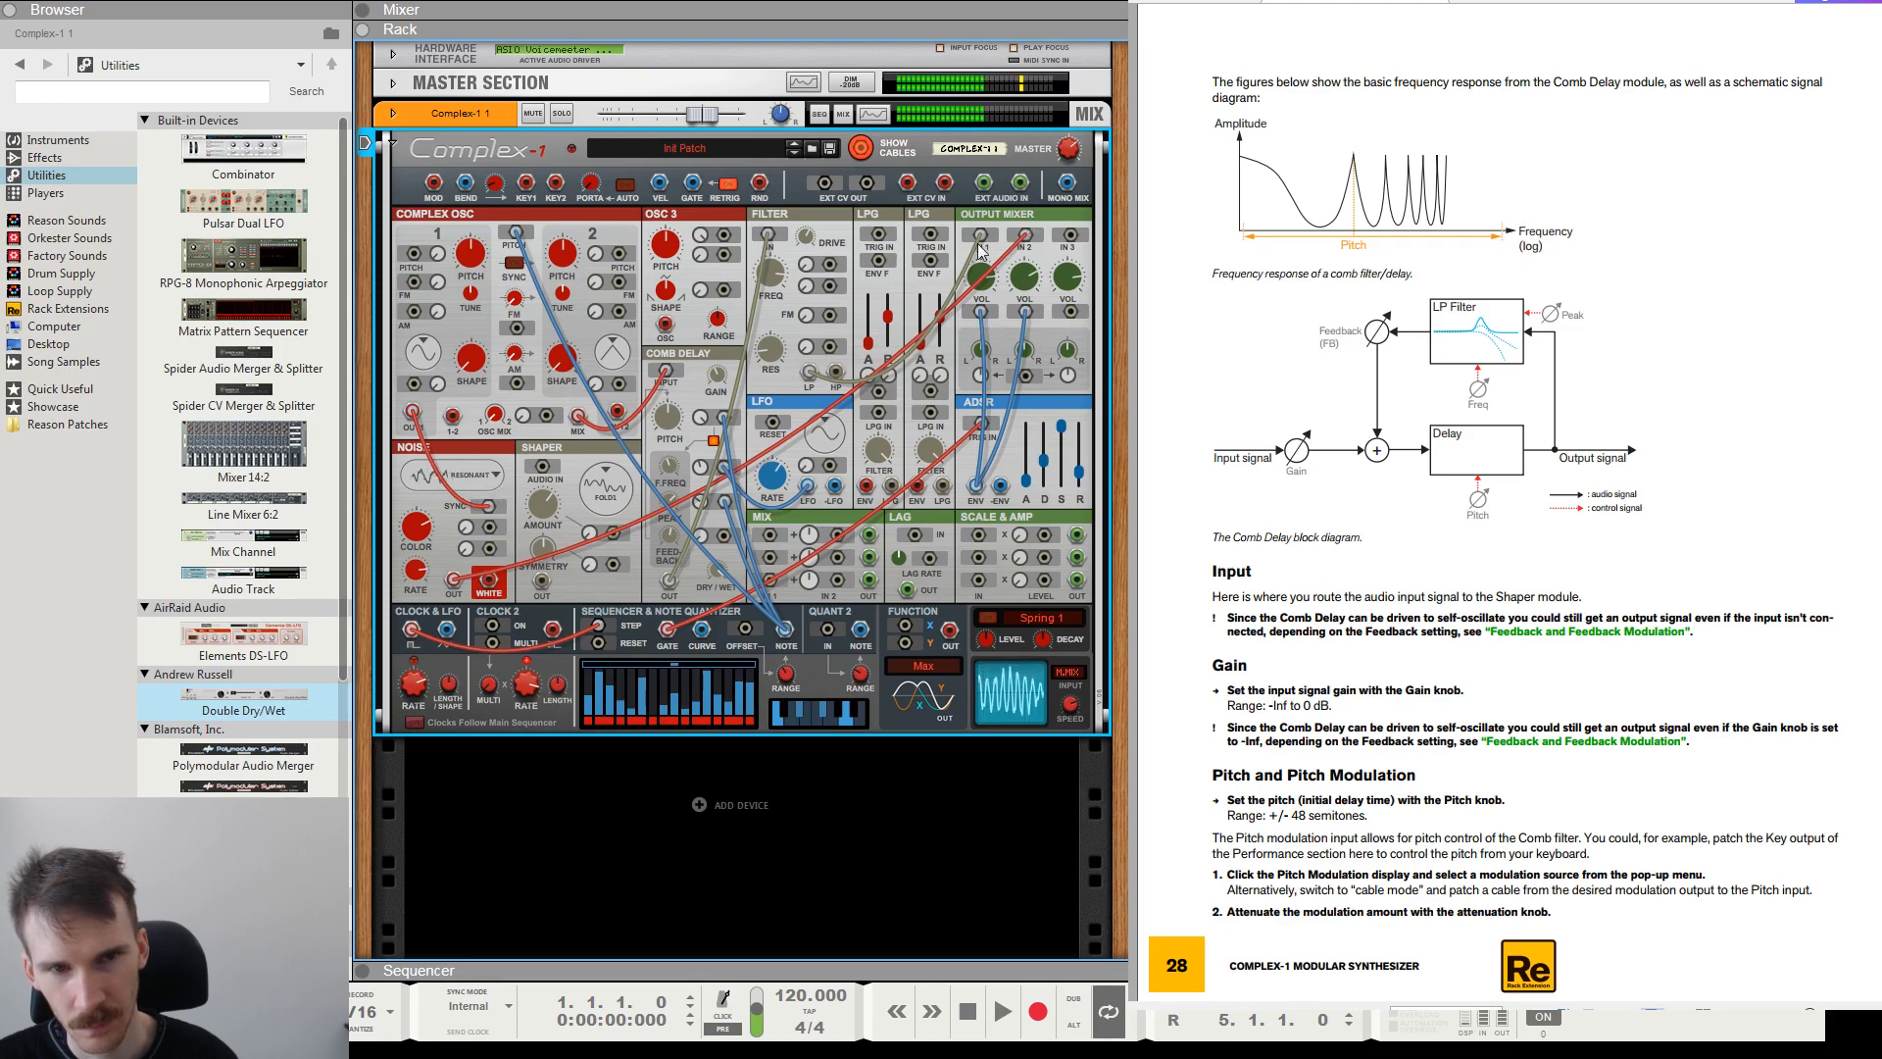
# Try further noise types, settle on Binary, and adjust the Noise Color.
pyautogui.click(493, 566)
pyautogui.click(471, 470)
pyautogui.click(509, 579)
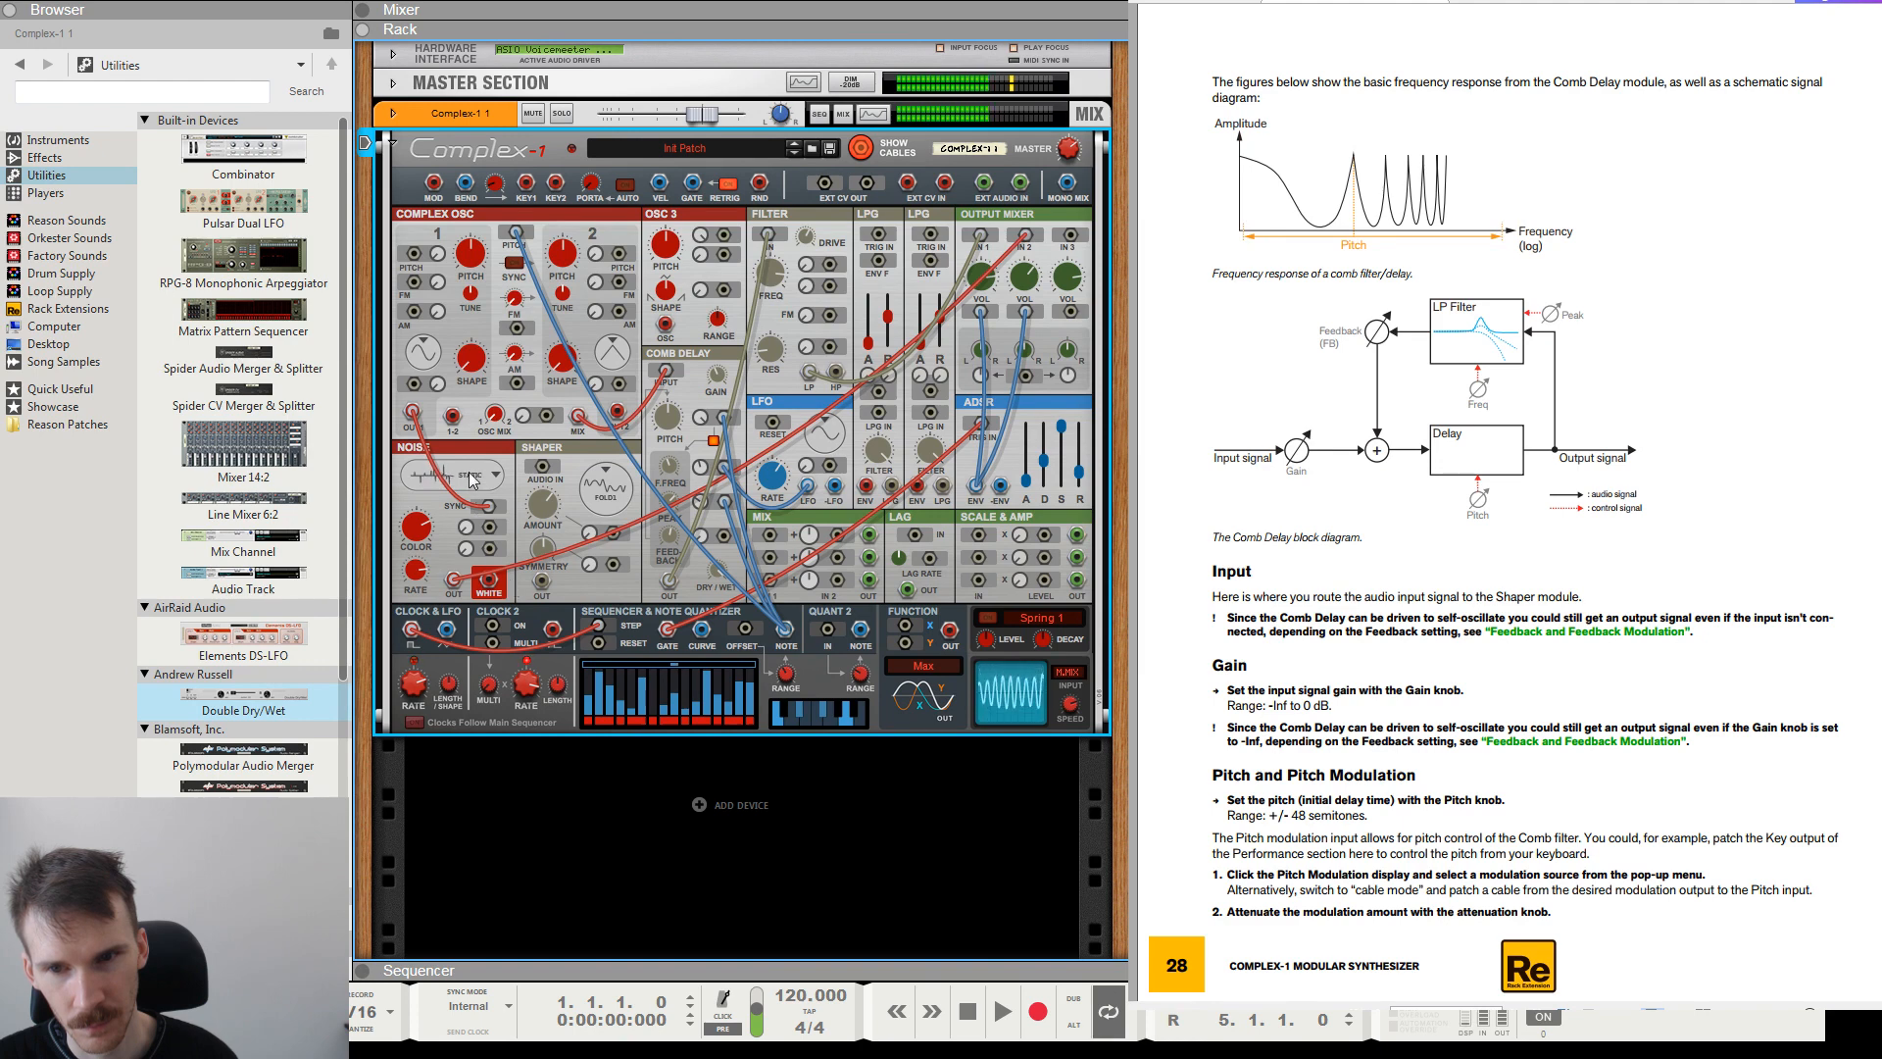
pyautogui.moveTo(440, 544); pyautogui.dragTo(424, 500)
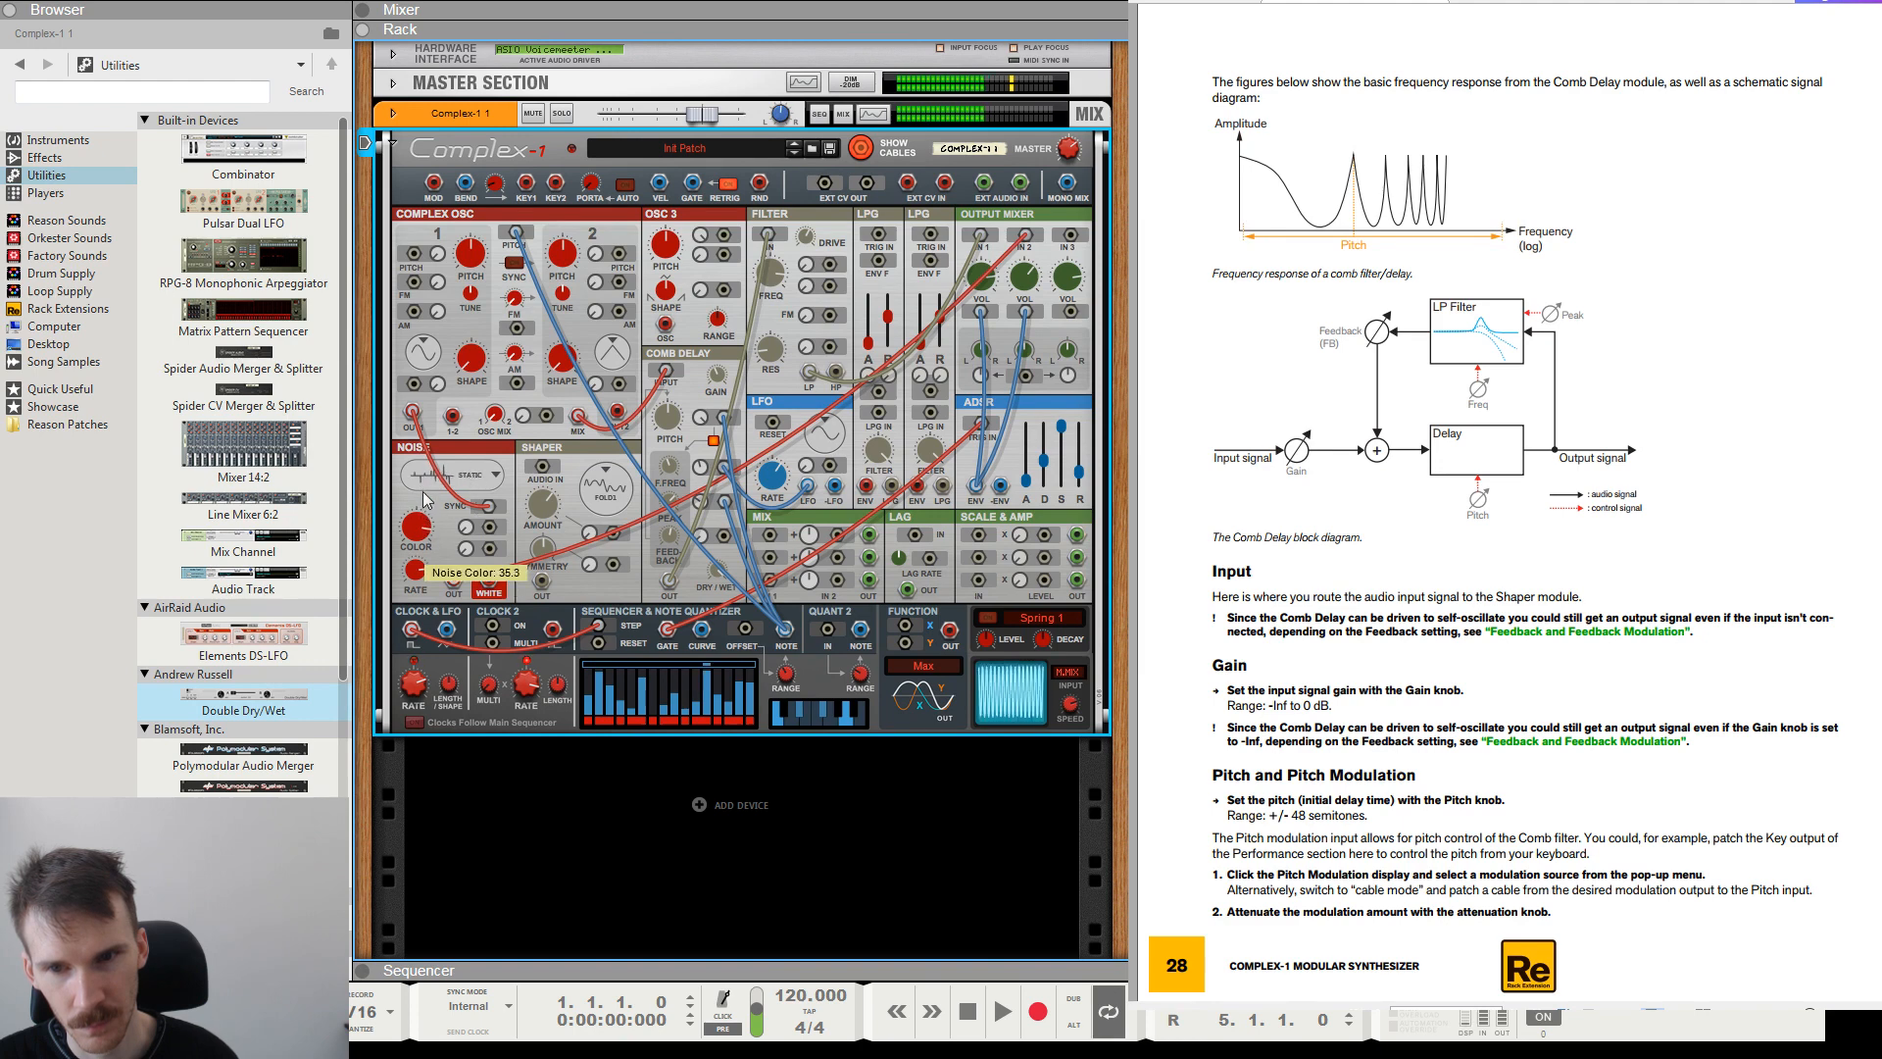
pyautogui.click(481, 478)
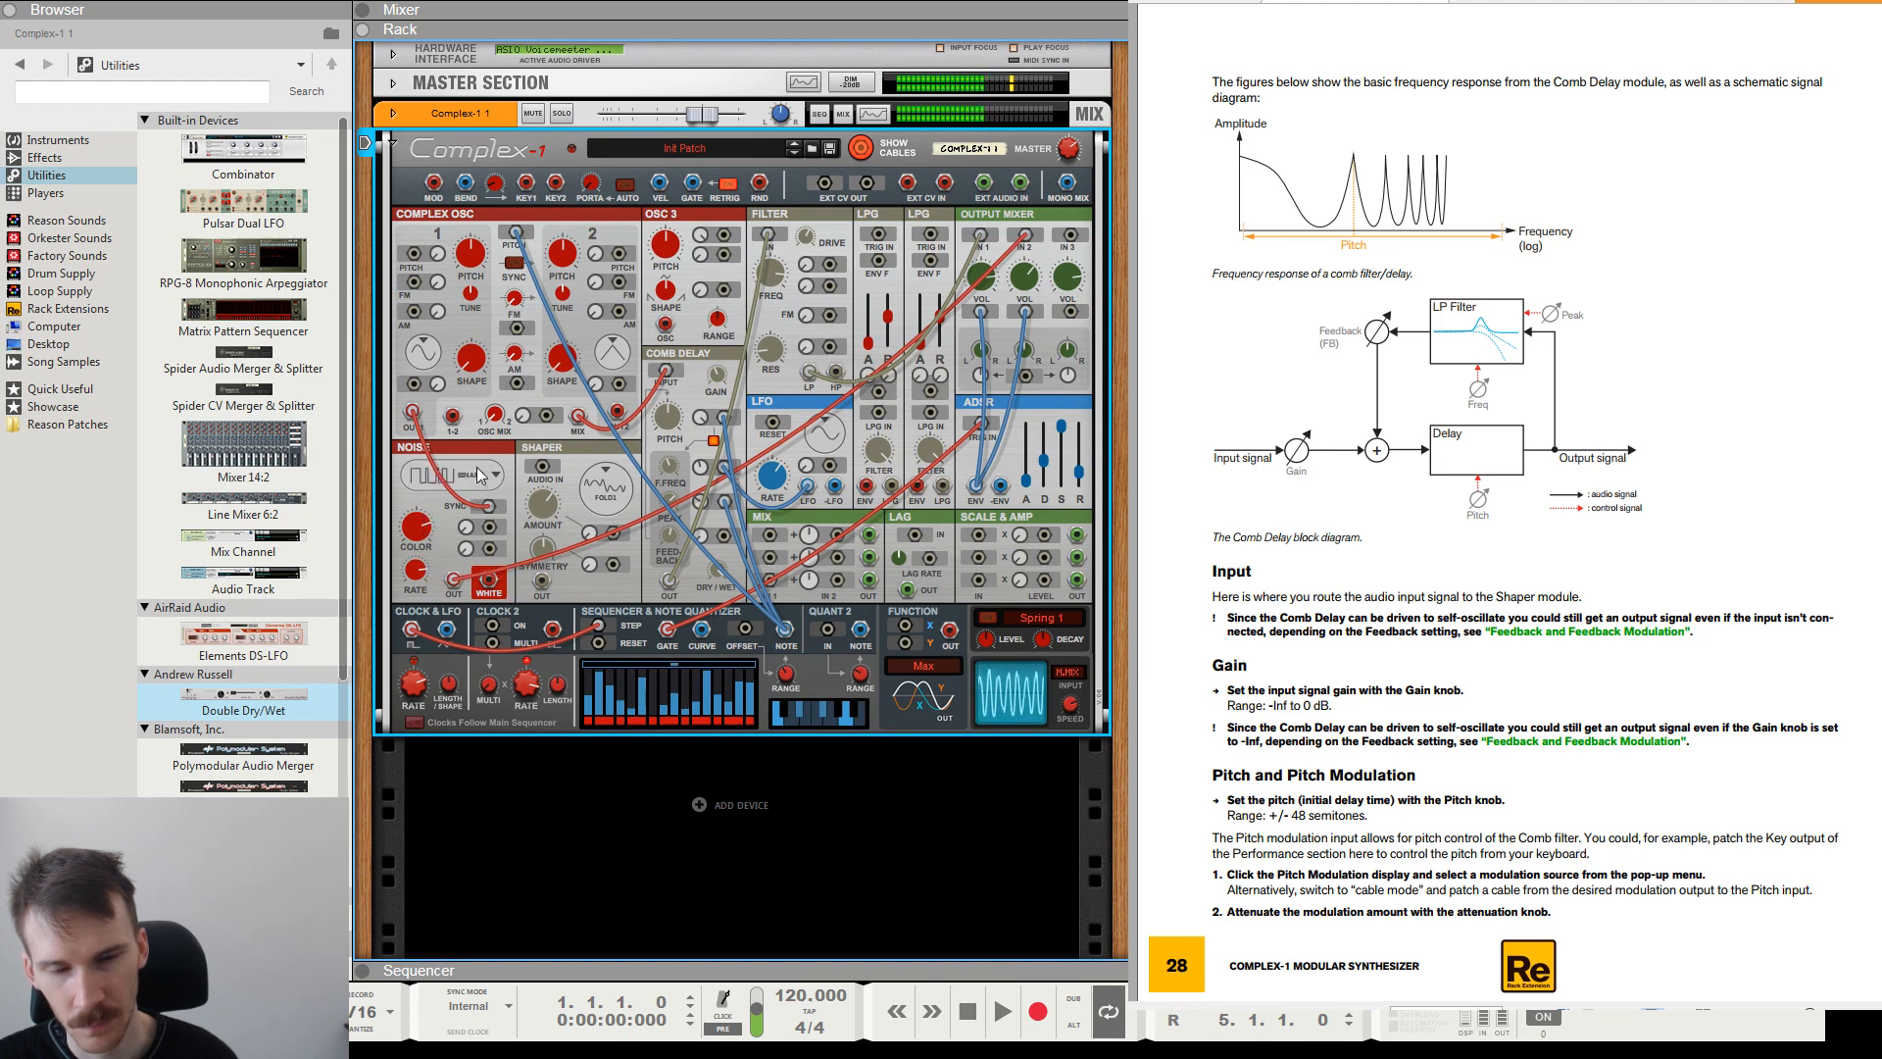
pyautogui.click(478, 468)
pyautogui.click(528, 593)
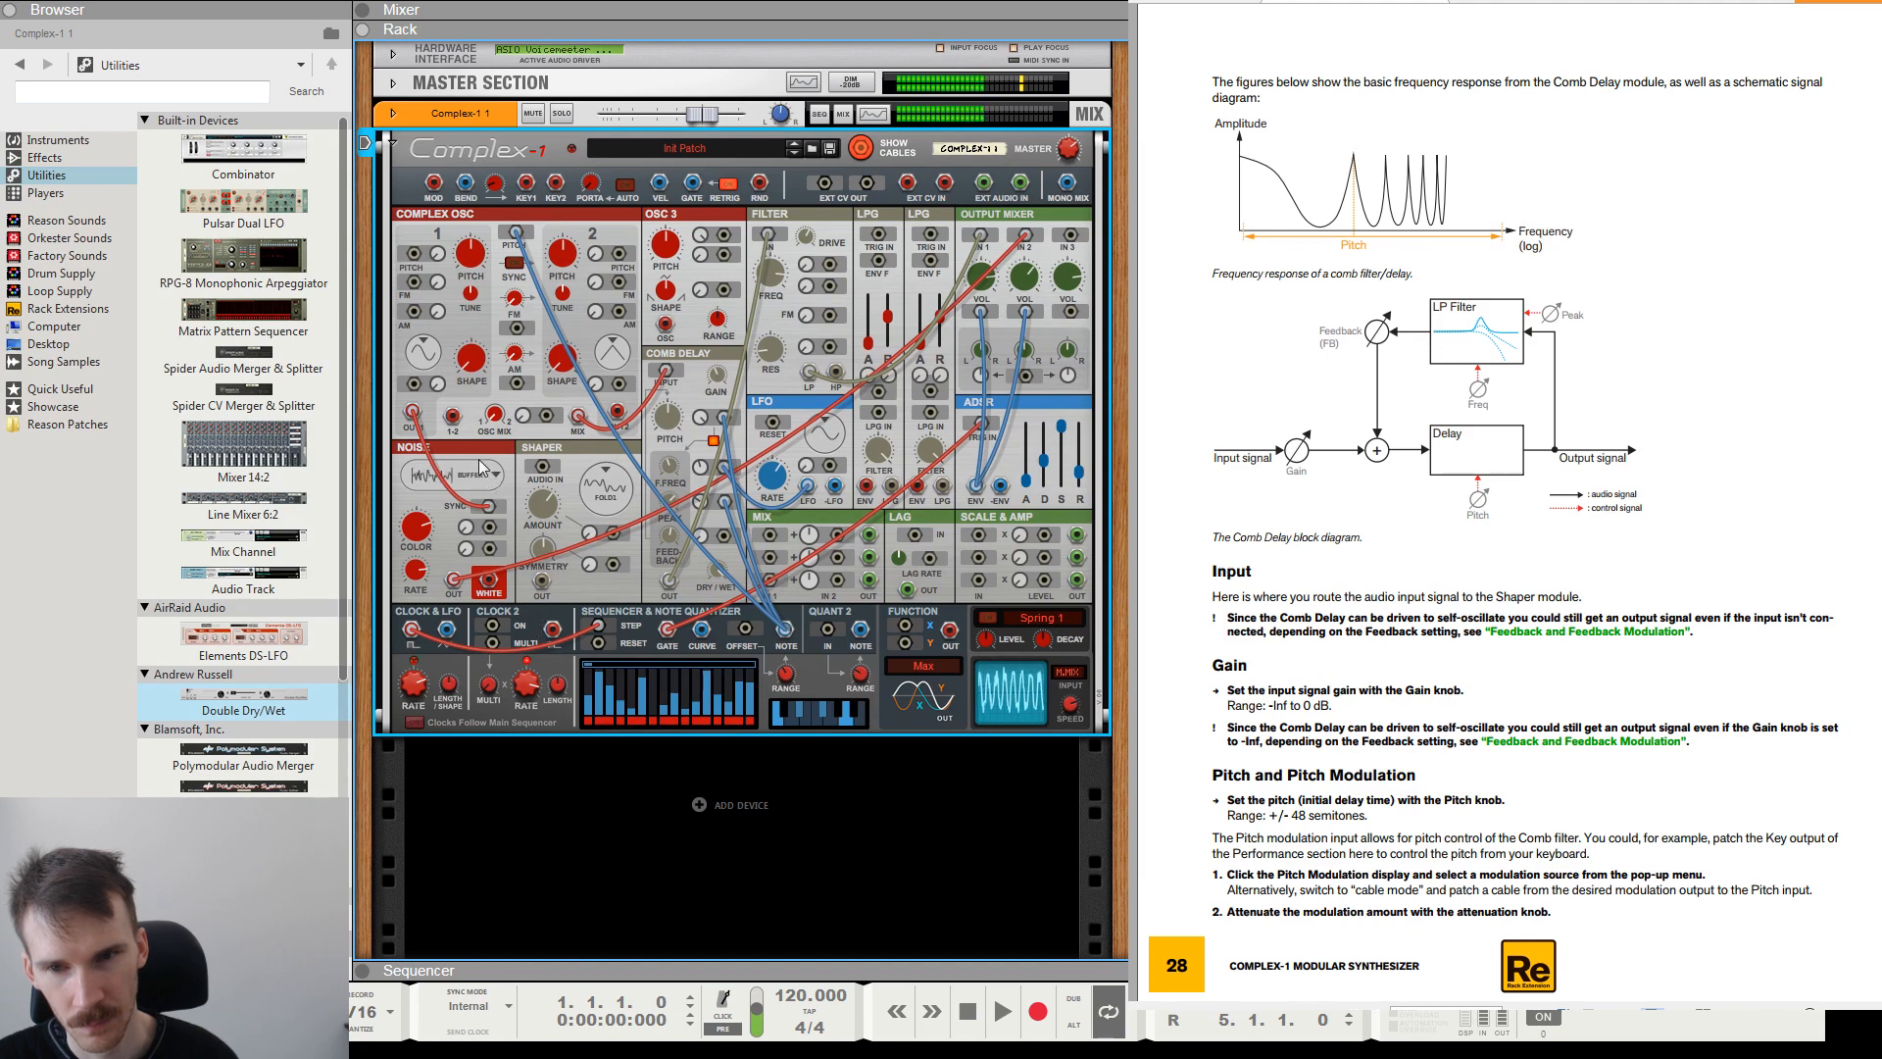
pyautogui.click(530, 607)
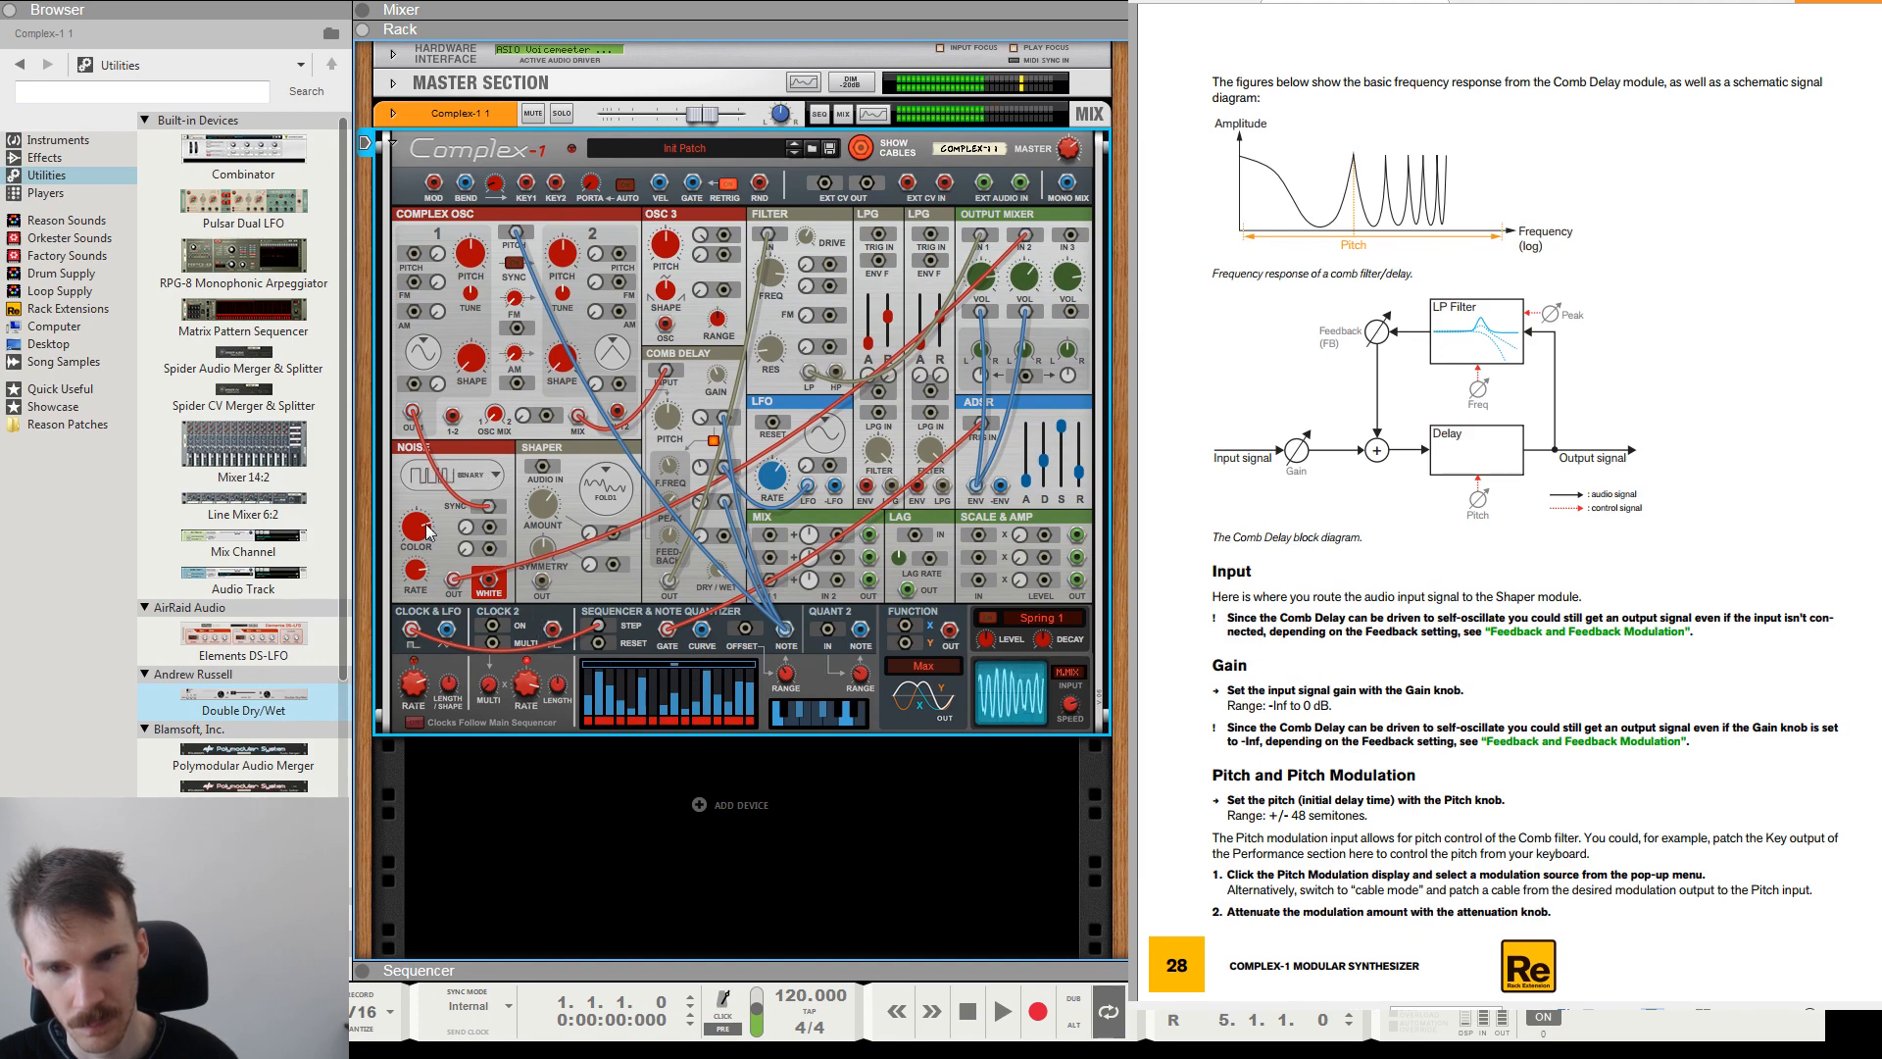
pyautogui.moveTo(428, 532)
pyautogui.mouseDown()
pyautogui.moveTo(429, 575)
pyautogui.moveTo(425, 495)
pyautogui.mouseUp()
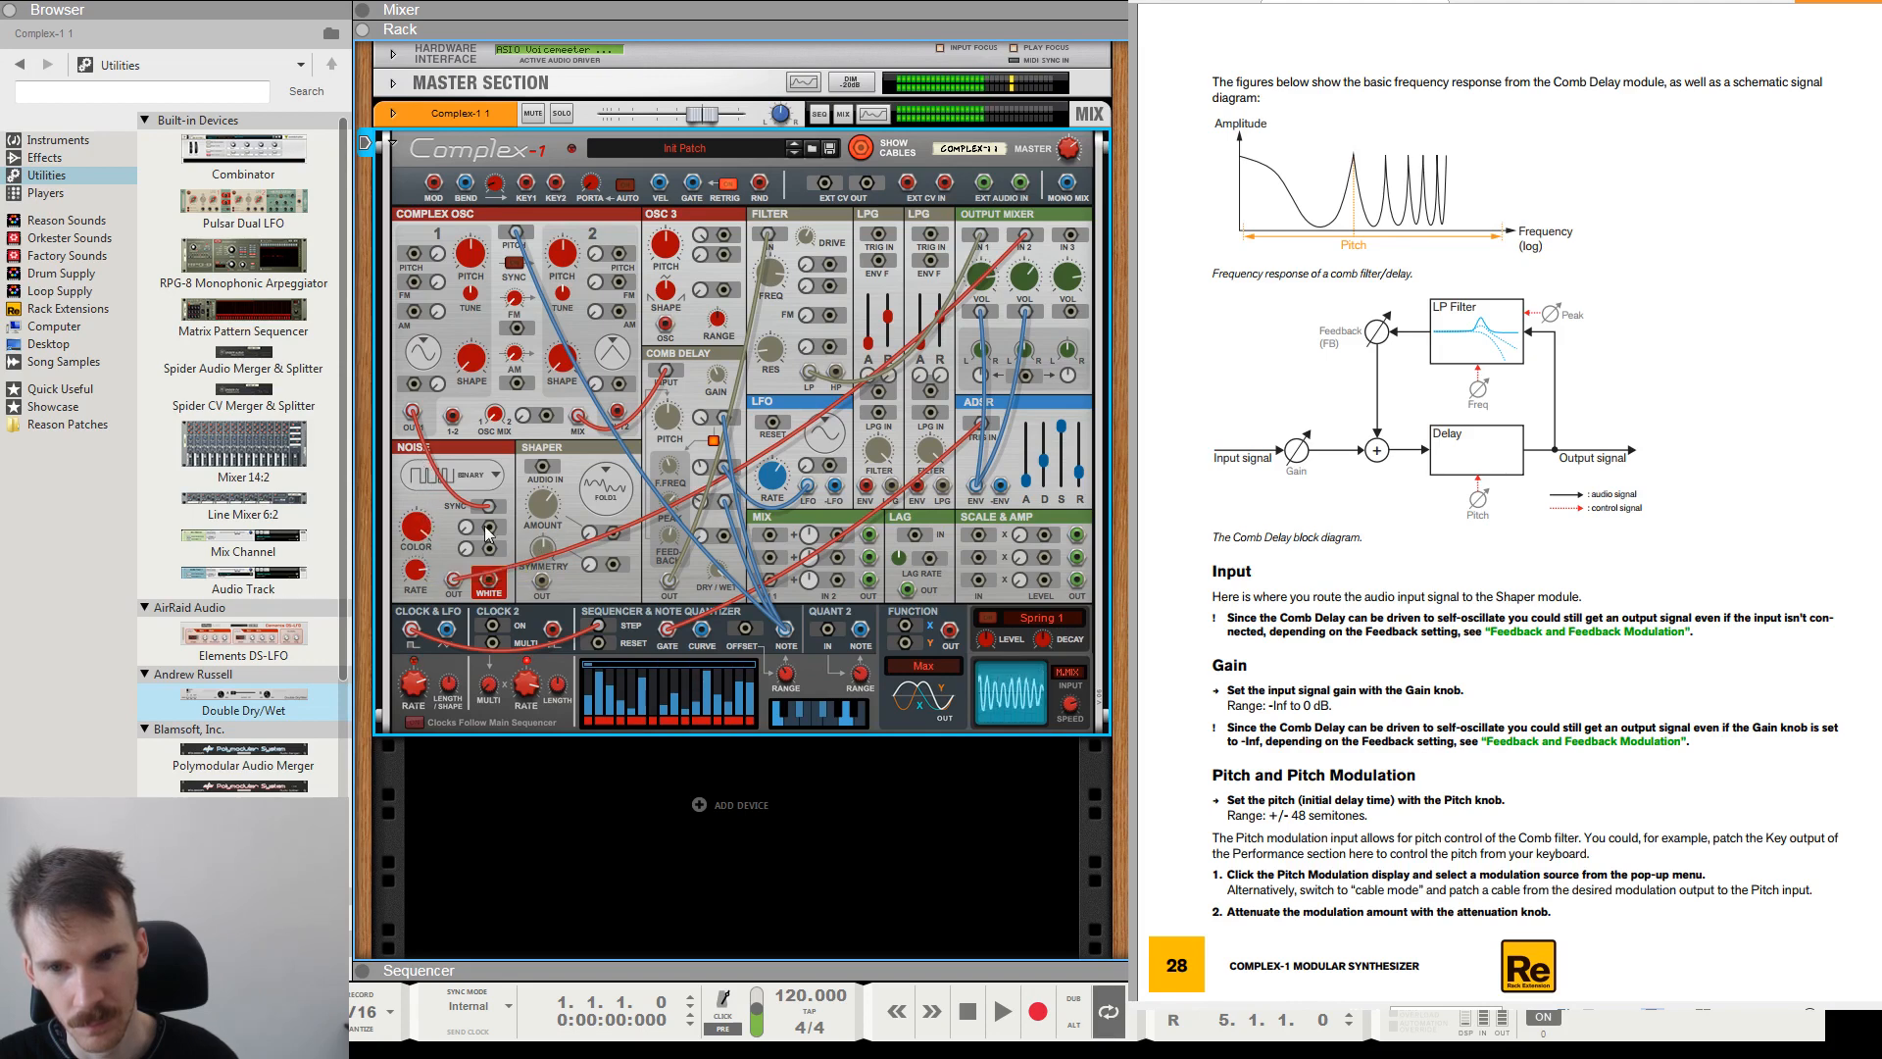
# Patch the LFO output to the Noise Color modulation input and adjust the ADSR envelope's sliders.
pyautogui.moveTo(488, 527); pyautogui.dragTo(806, 487)
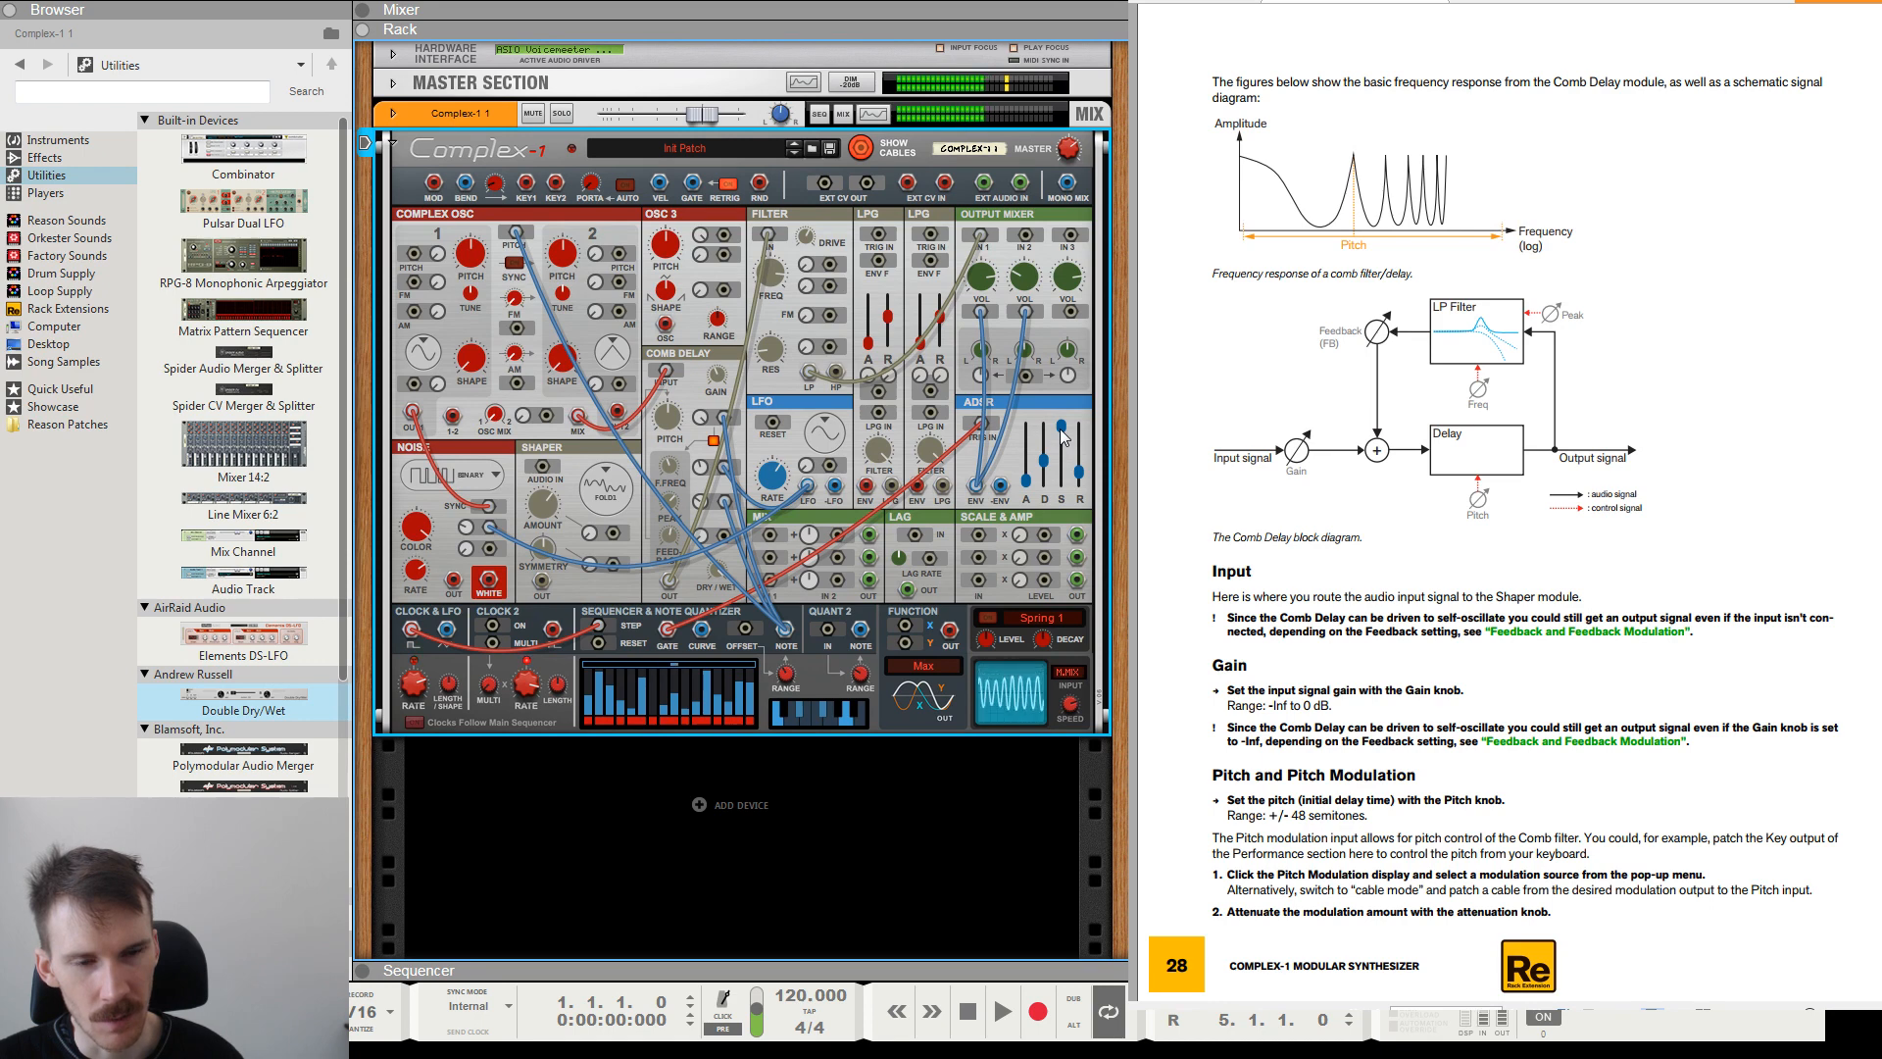
pyautogui.moveTo(1065, 439); pyautogui.dragTo(1083, 485)
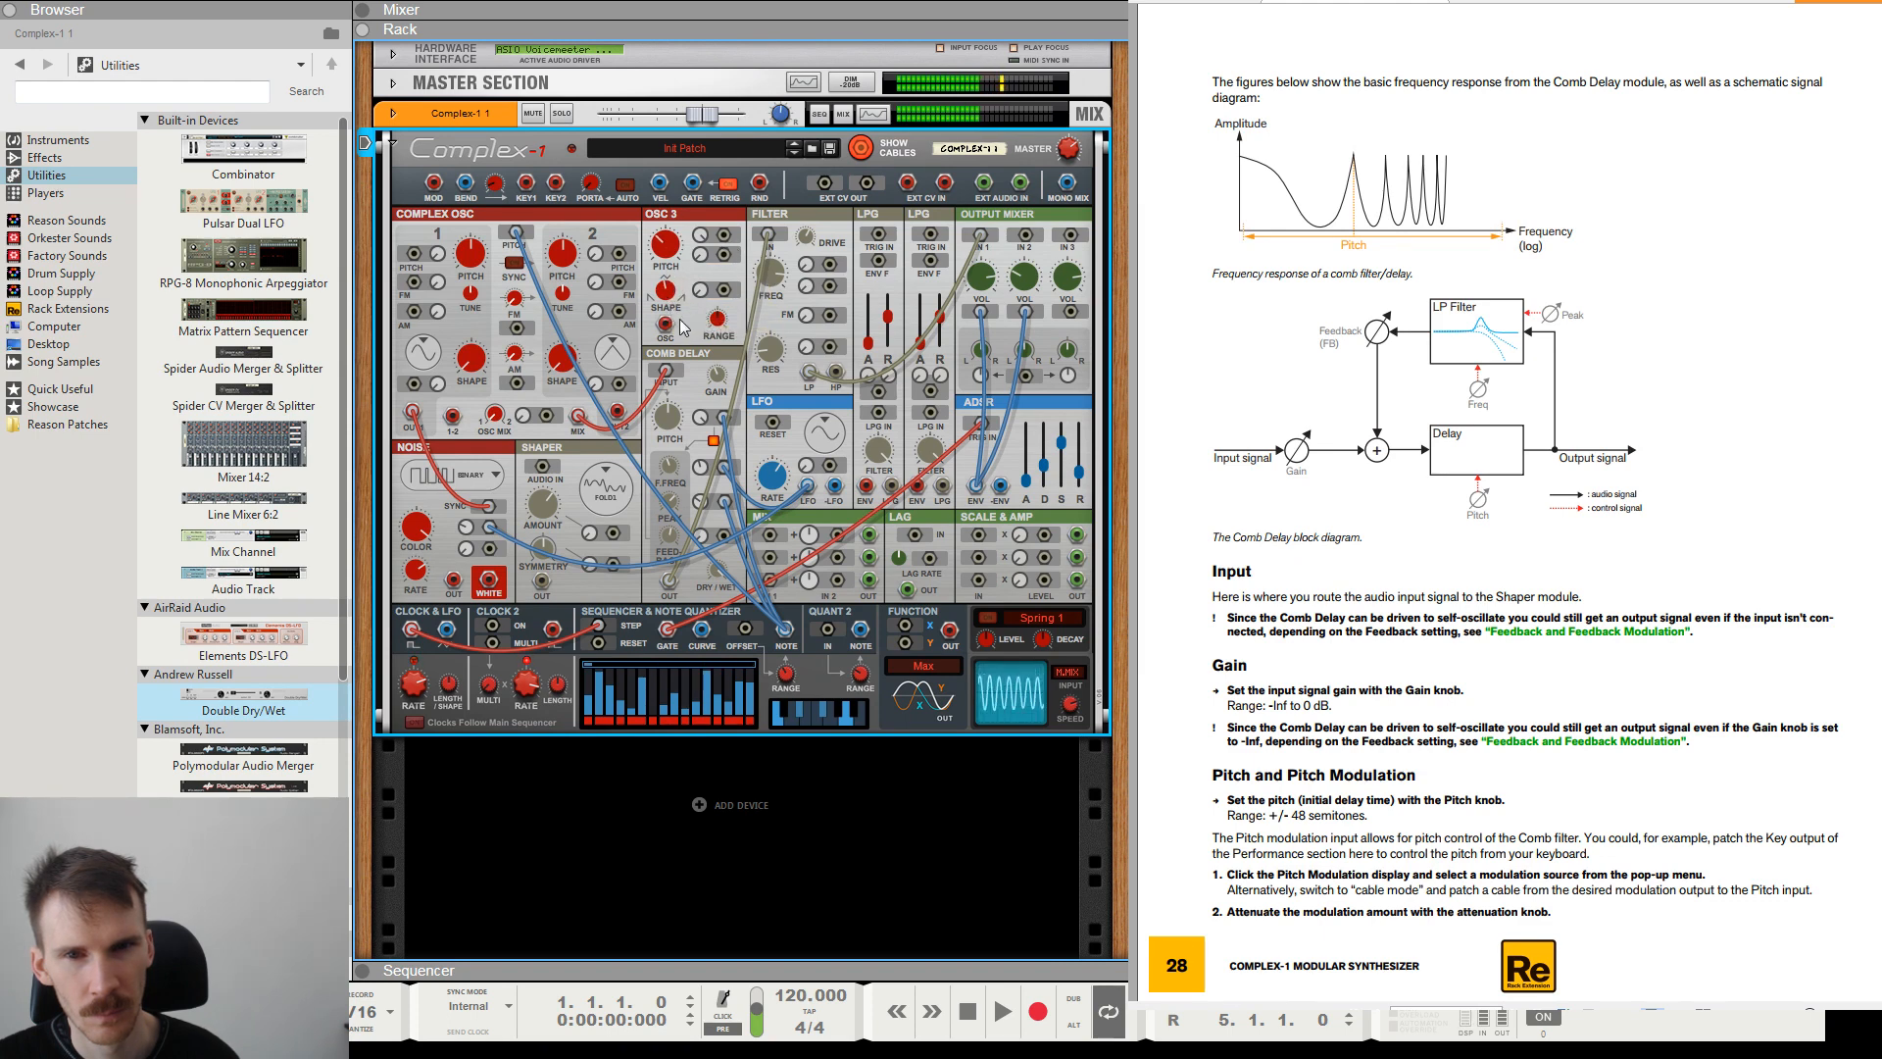
# Patch Osc 3 into Output Mixer input 2 with its pitch driven by the quantizer's Note output, and adjust its Pitch and Vol 2.
pyautogui.moveTo(669, 324); pyautogui.dragTo(1028, 215)
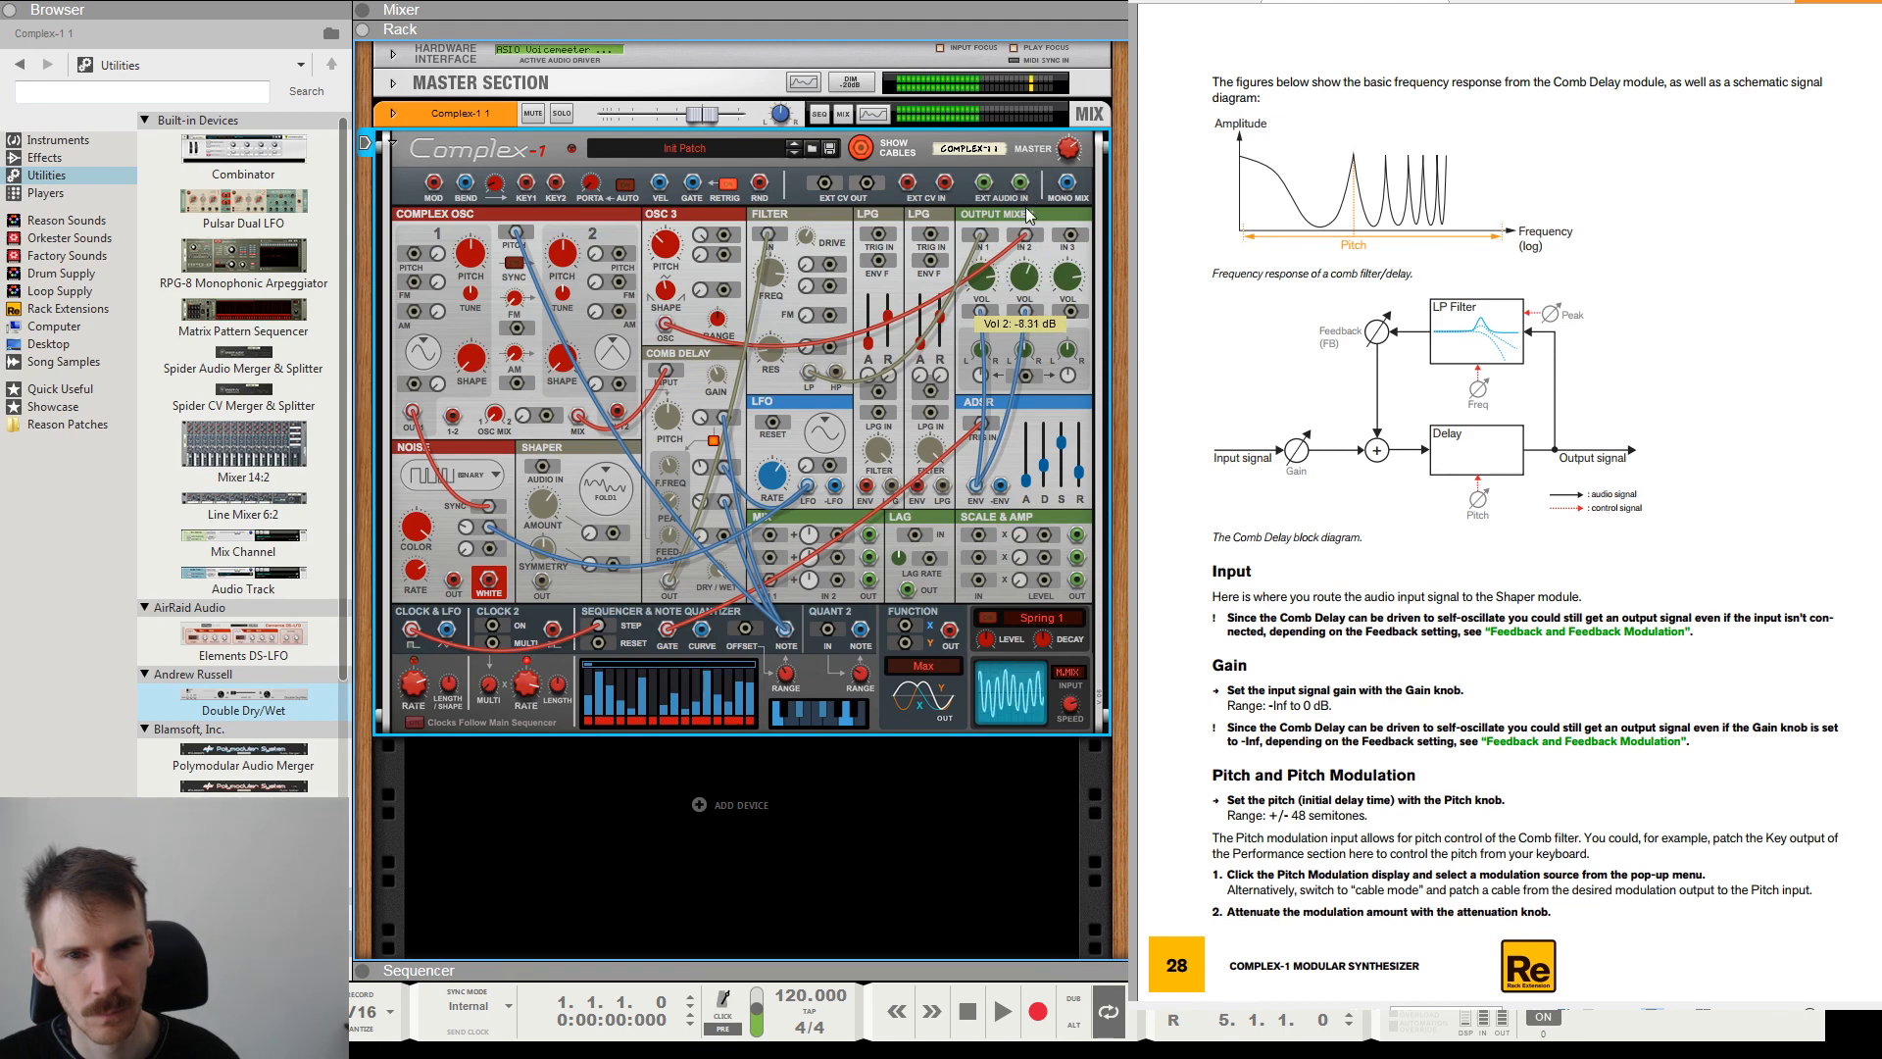
pyautogui.moveTo(730, 236); pyautogui.dragTo(826, 632)
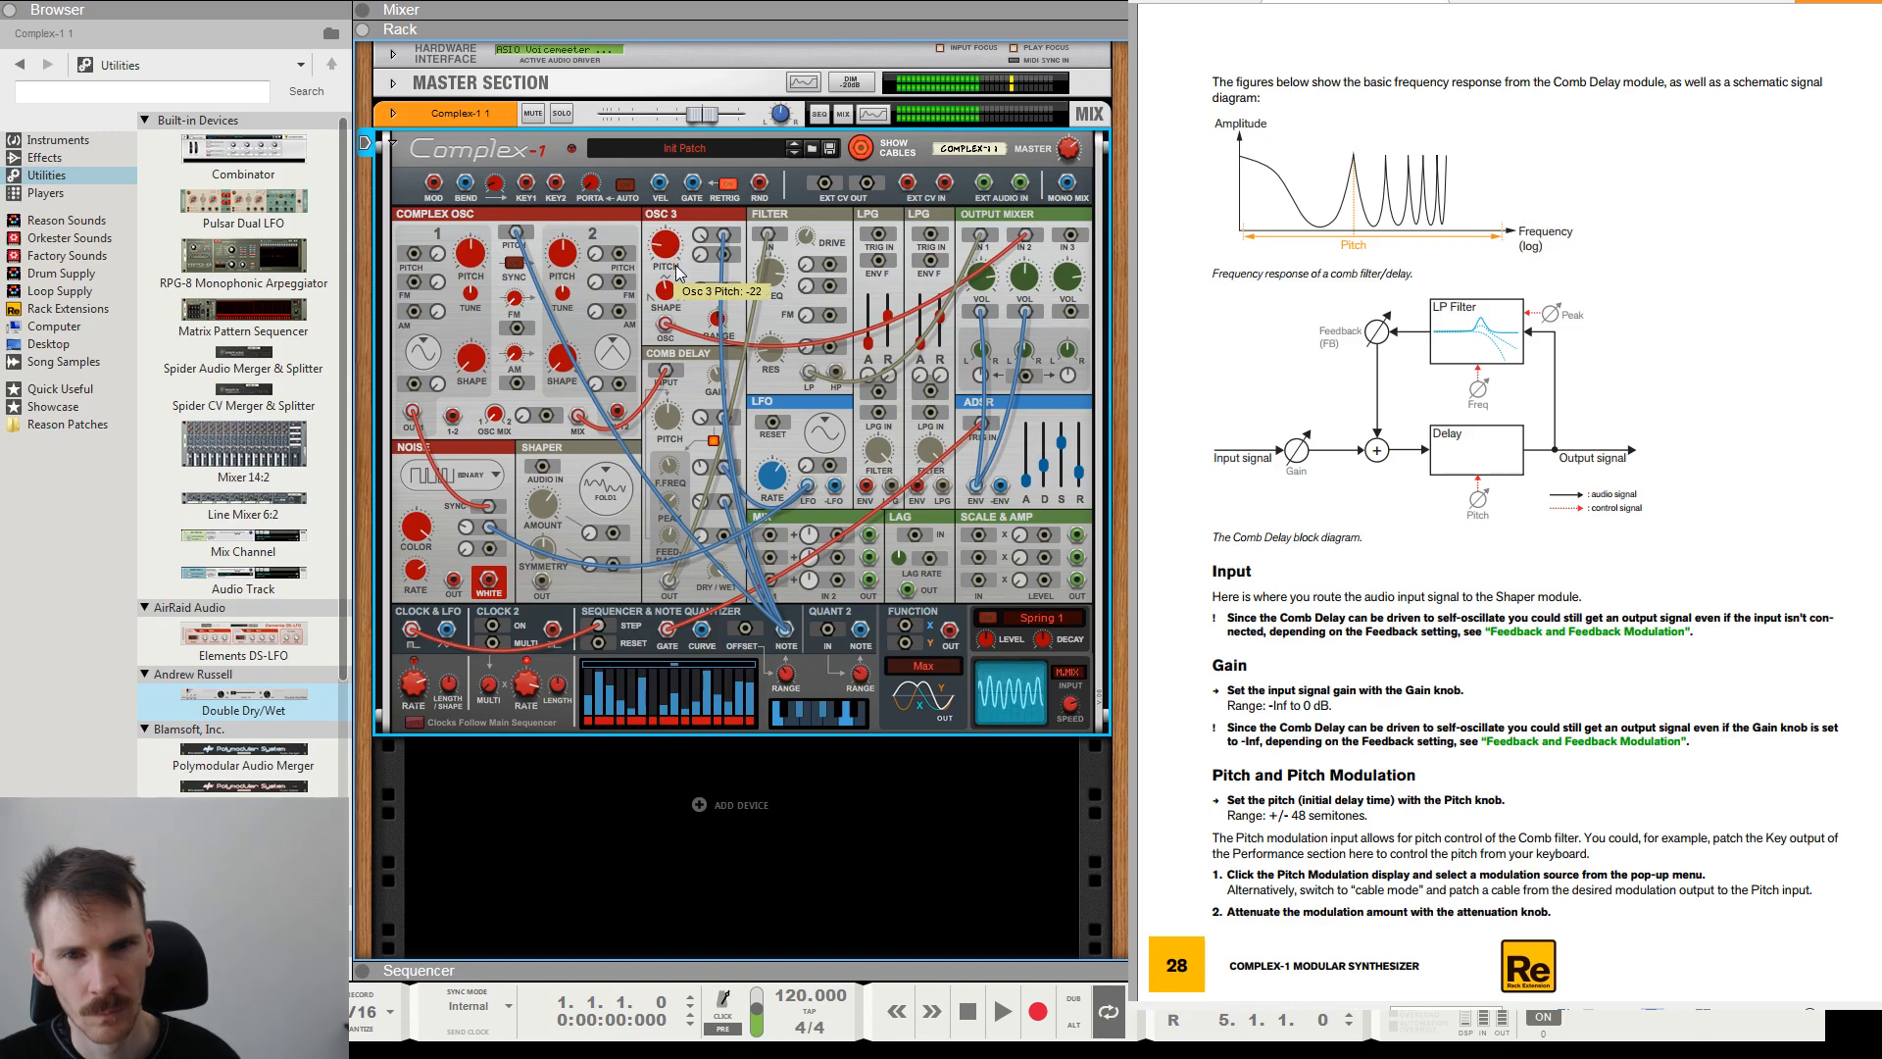
pyautogui.moveTo(674, 265); pyautogui.dragTo(676, 269)
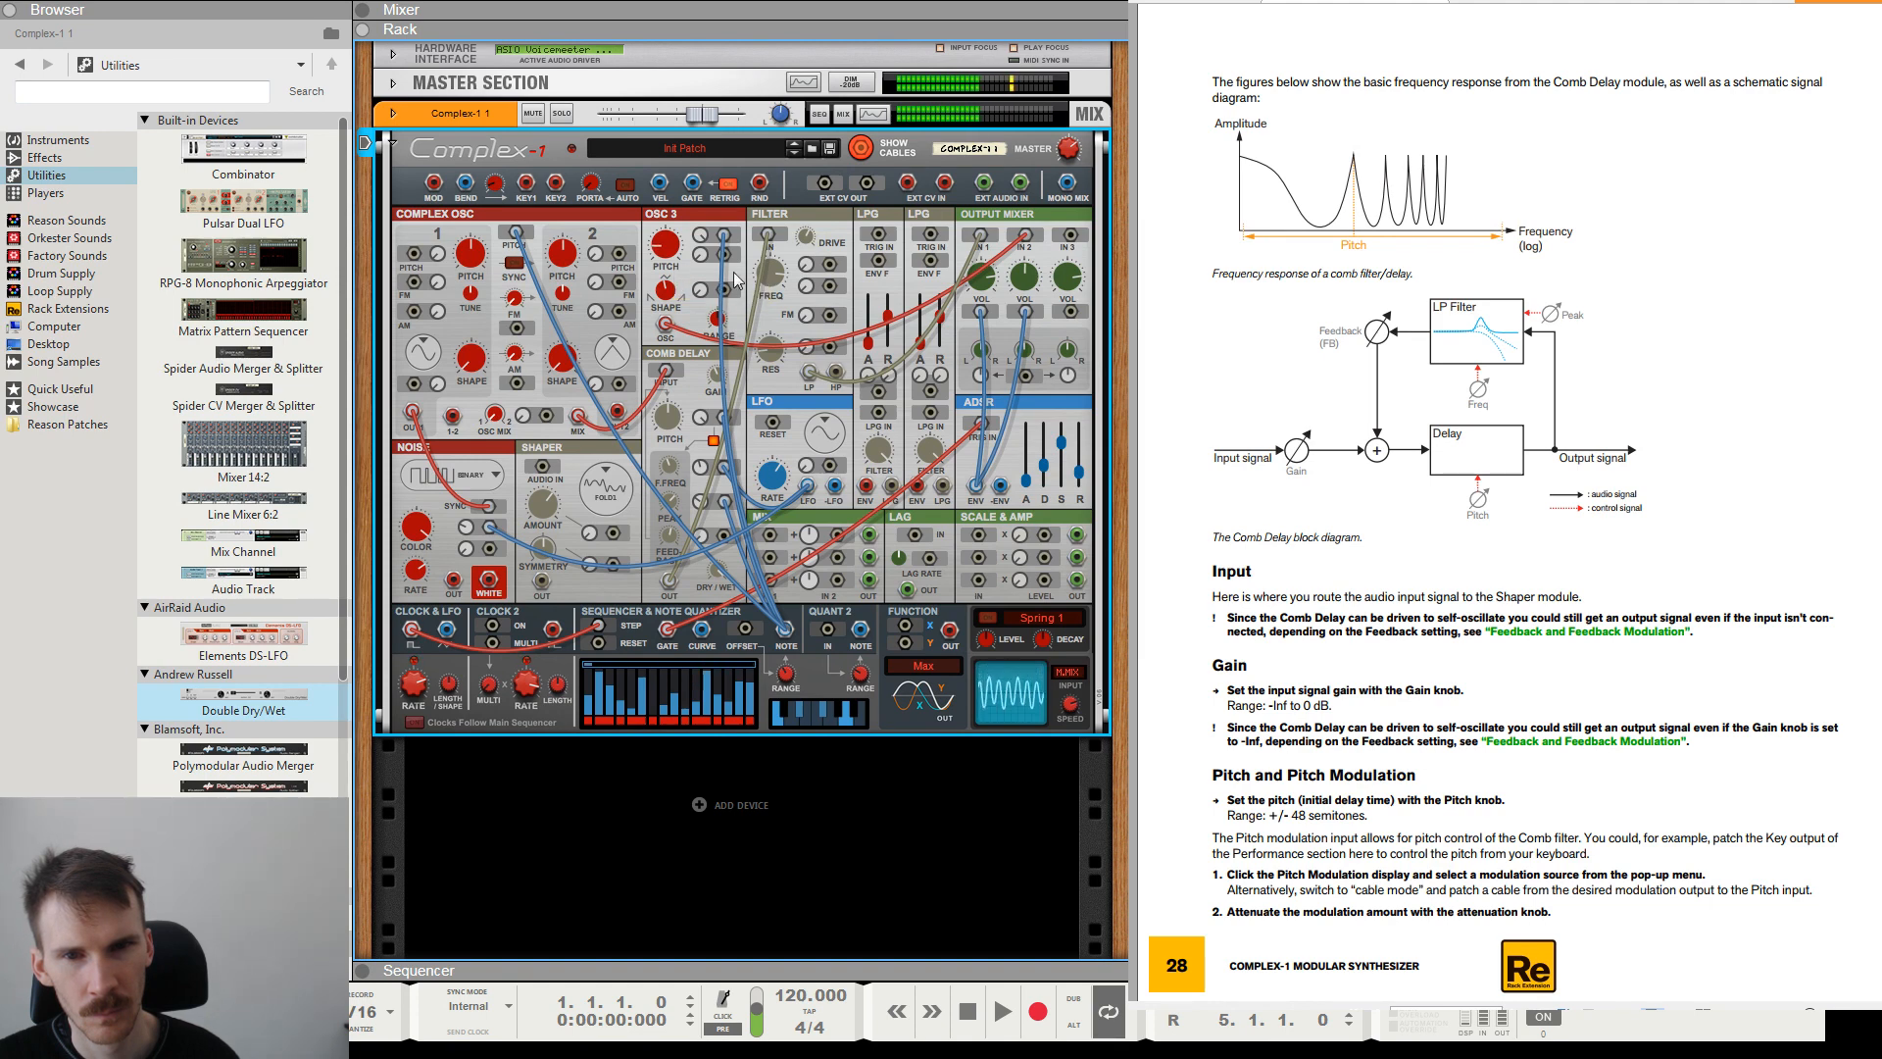
pyautogui.moveTo(1022, 282)
pyautogui.mouseDown()
pyautogui.moveTo(1029, 253)
pyautogui.moveTo(1027, 272)
pyautogui.mouseUp()
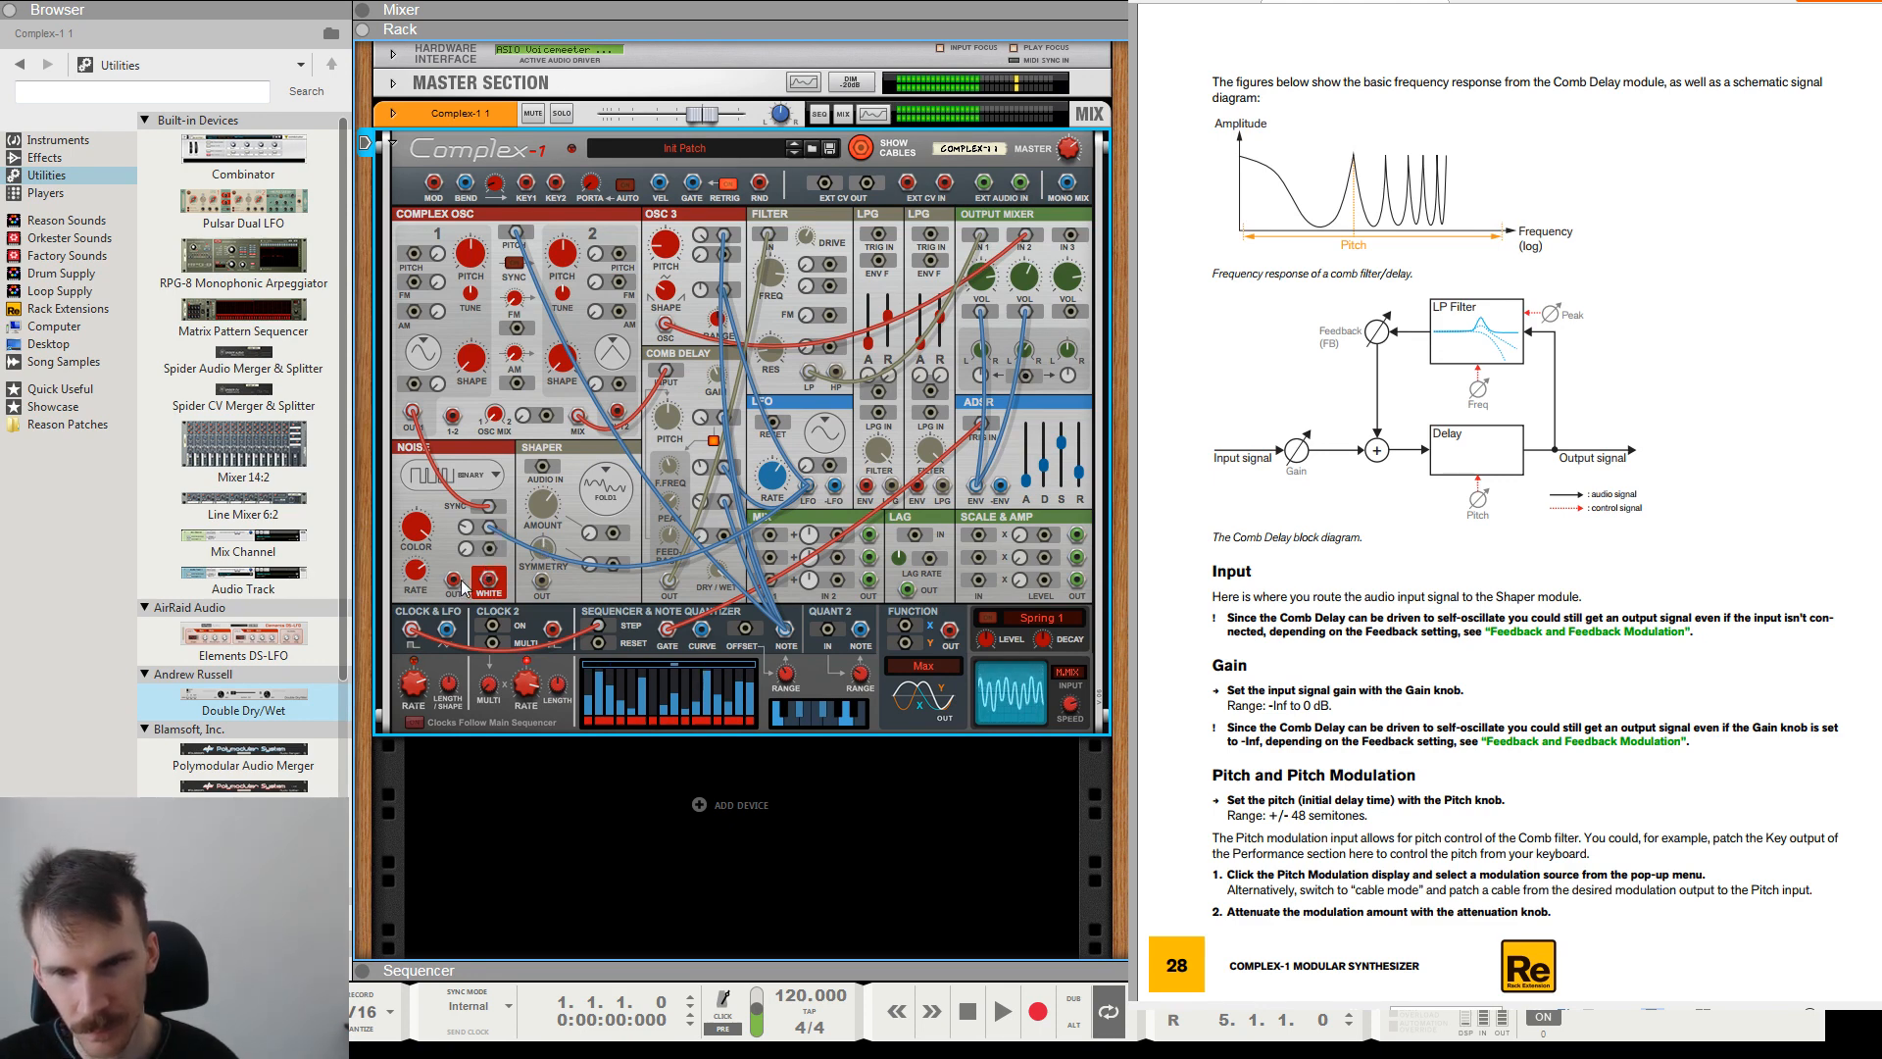
# Patch the Noise output into Output Mixer input 3, adjust the Noise Rate, and switch the noise type to Resonant.
pyautogui.moveTo(454, 580); pyautogui.dragTo(1070, 235)
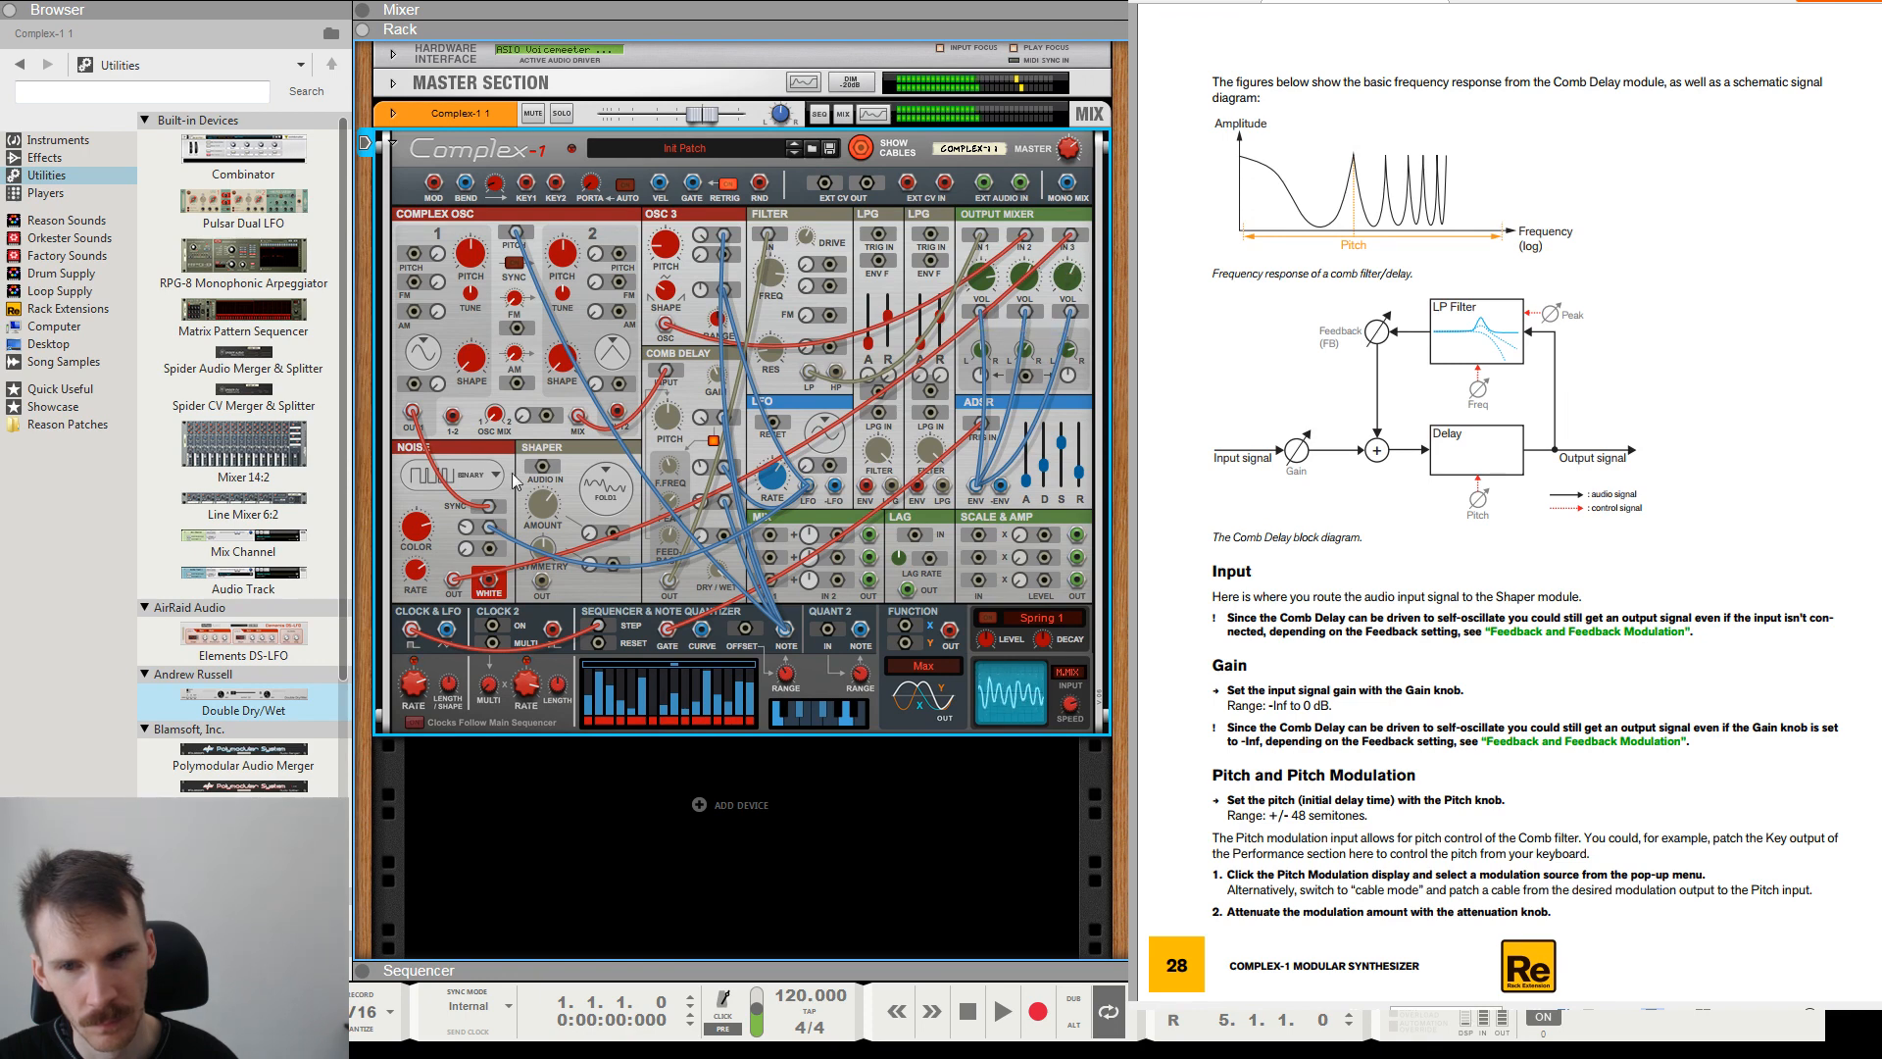
pyautogui.moveTo(423, 575)
pyautogui.mouseDown()
pyautogui.moveTo(417, 629)
pyautogui.moveTo(411, 552)
pyautogui.mouseUp()
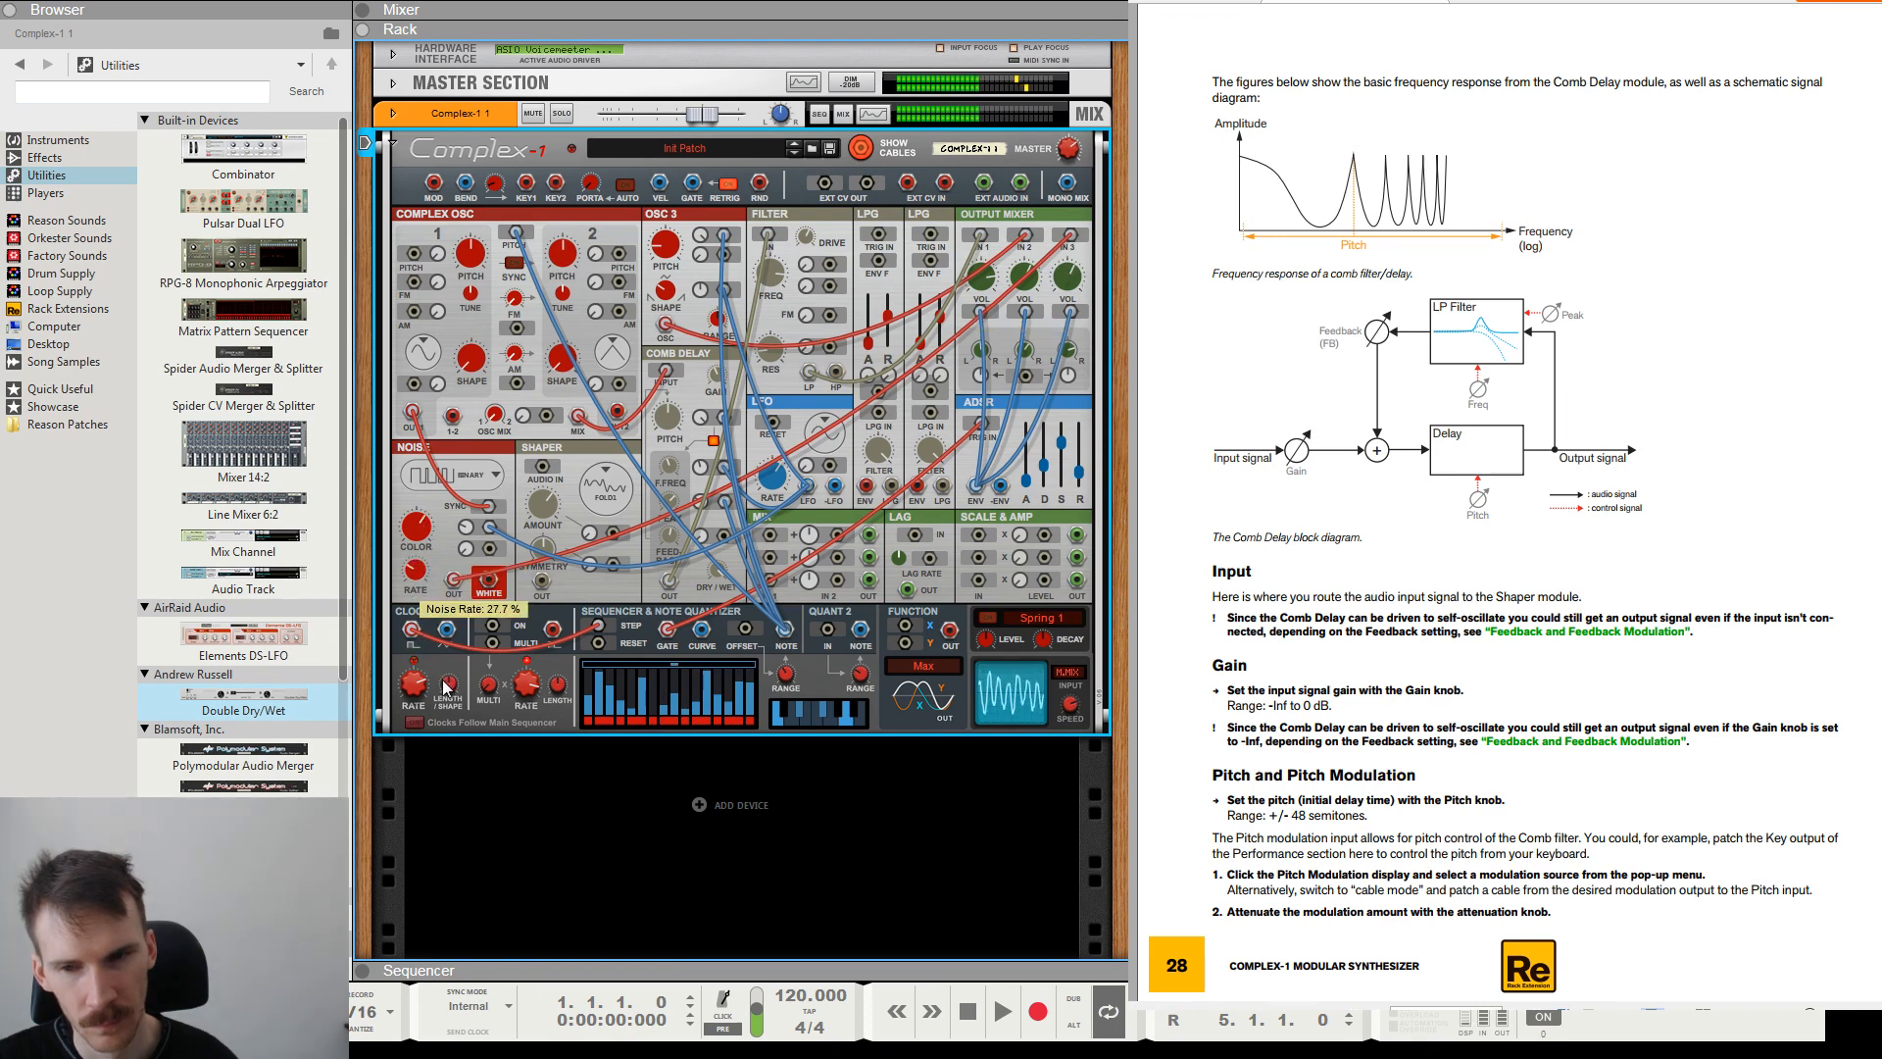
pyautogui.moveTo(443, 679); pyautogui.dragTo(422, 599)
pyautogui.click(526, 549)
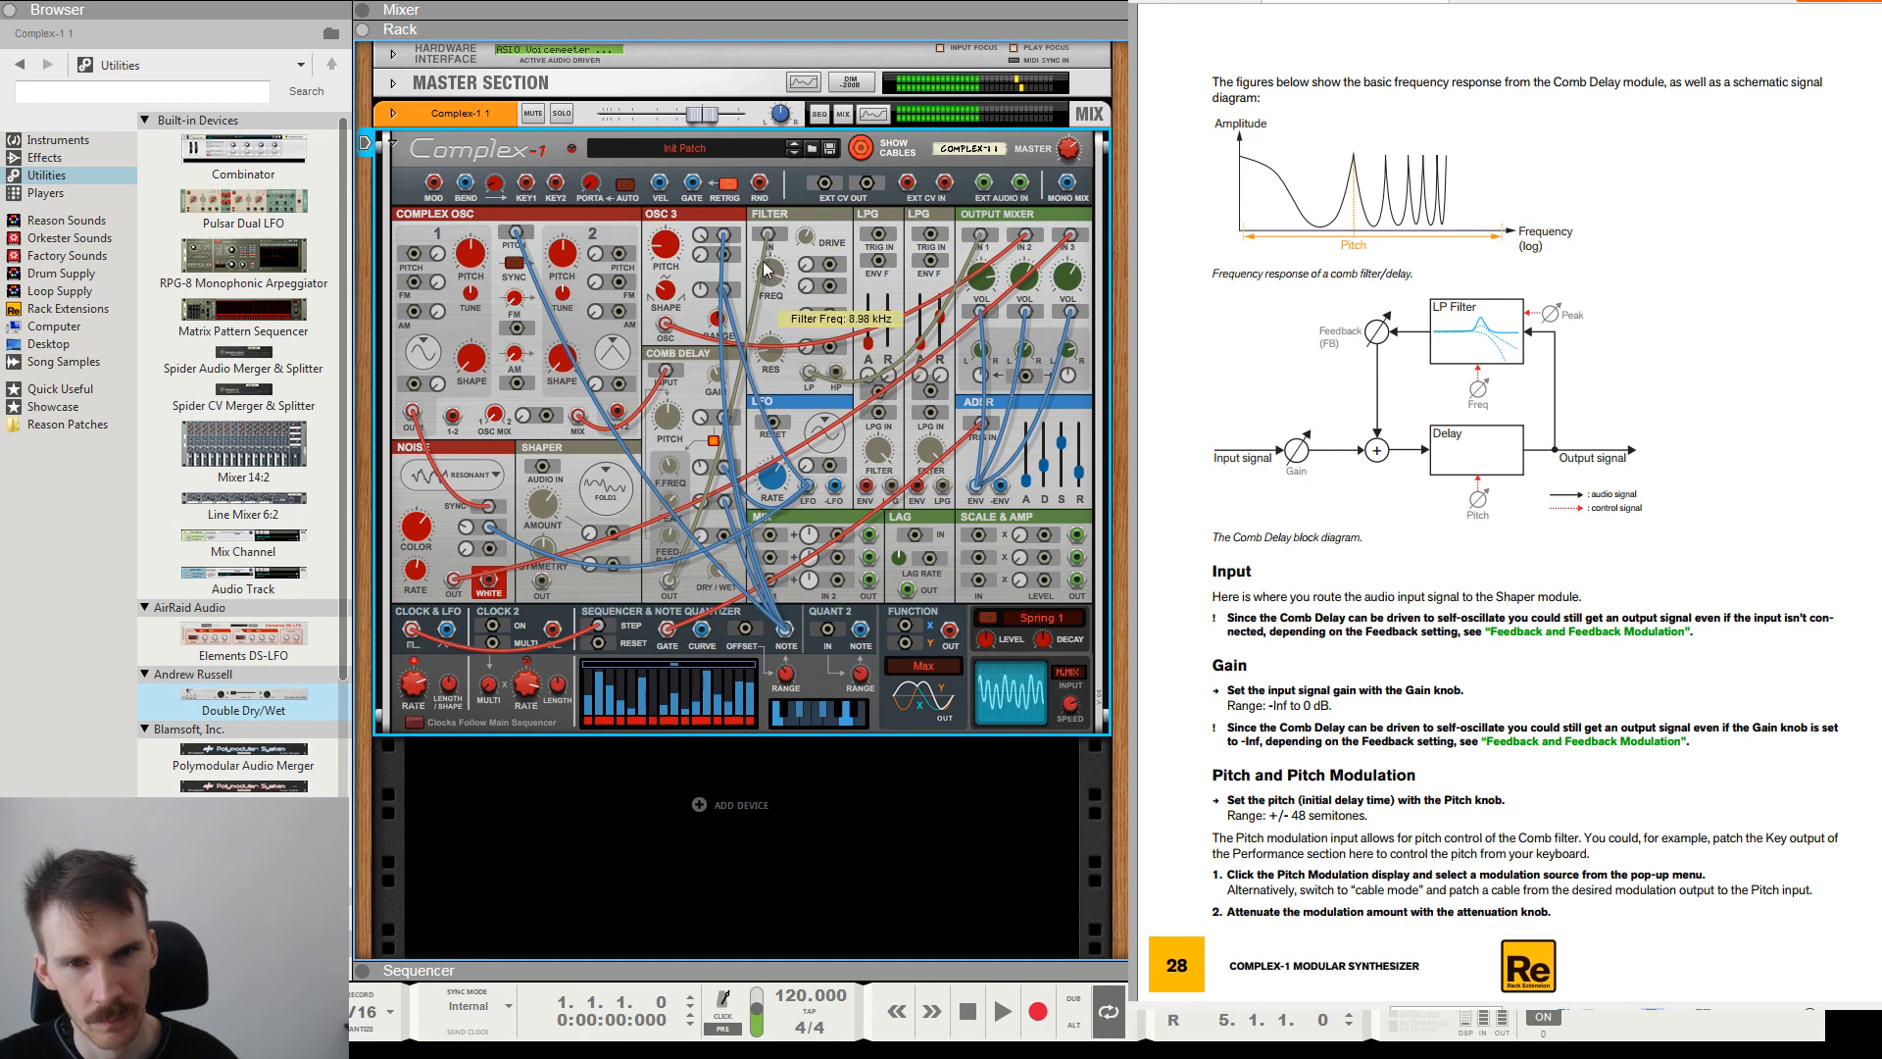
# Adjust the Filter's frequency and the Output Mixer's Vol 3.
pyautogui.moveTo(768, 270); pyautogui.dragTo(801, 427)
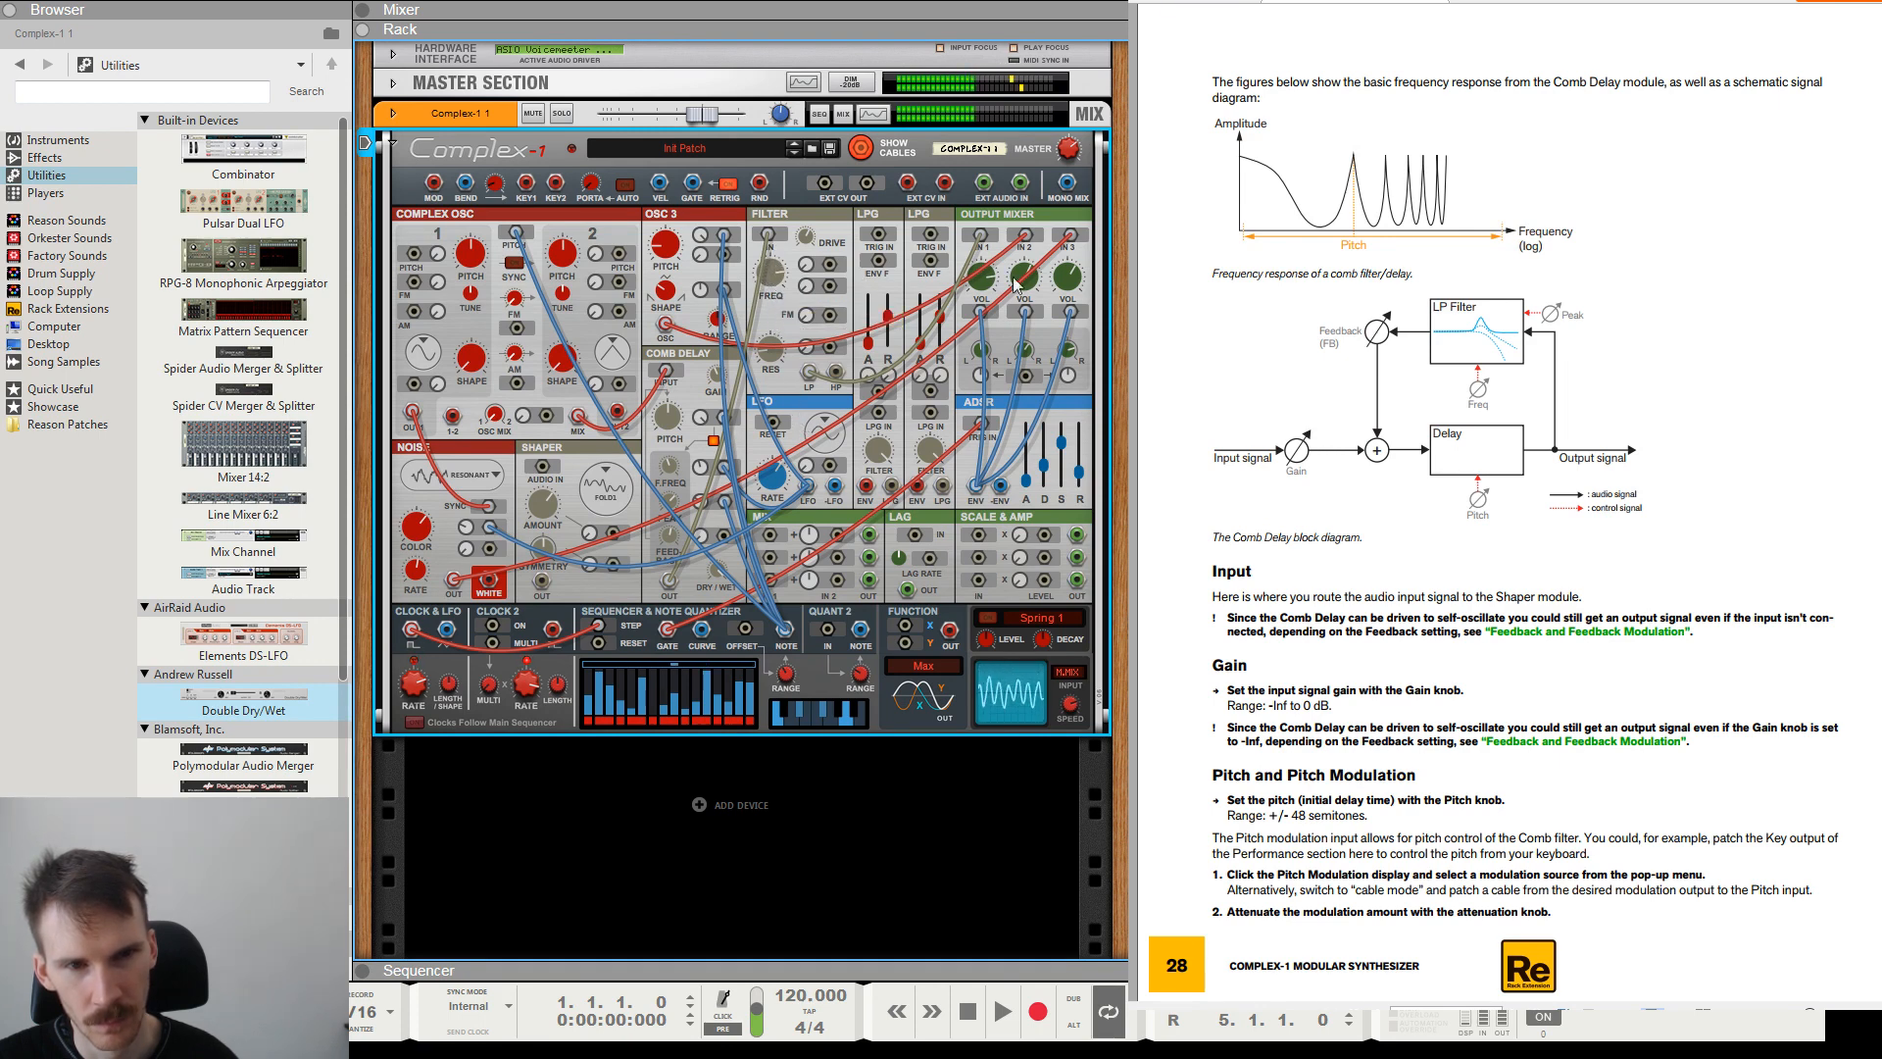
pyautogui.moveTo(1057, 284); pyautogui.dragTo(1076, 338)
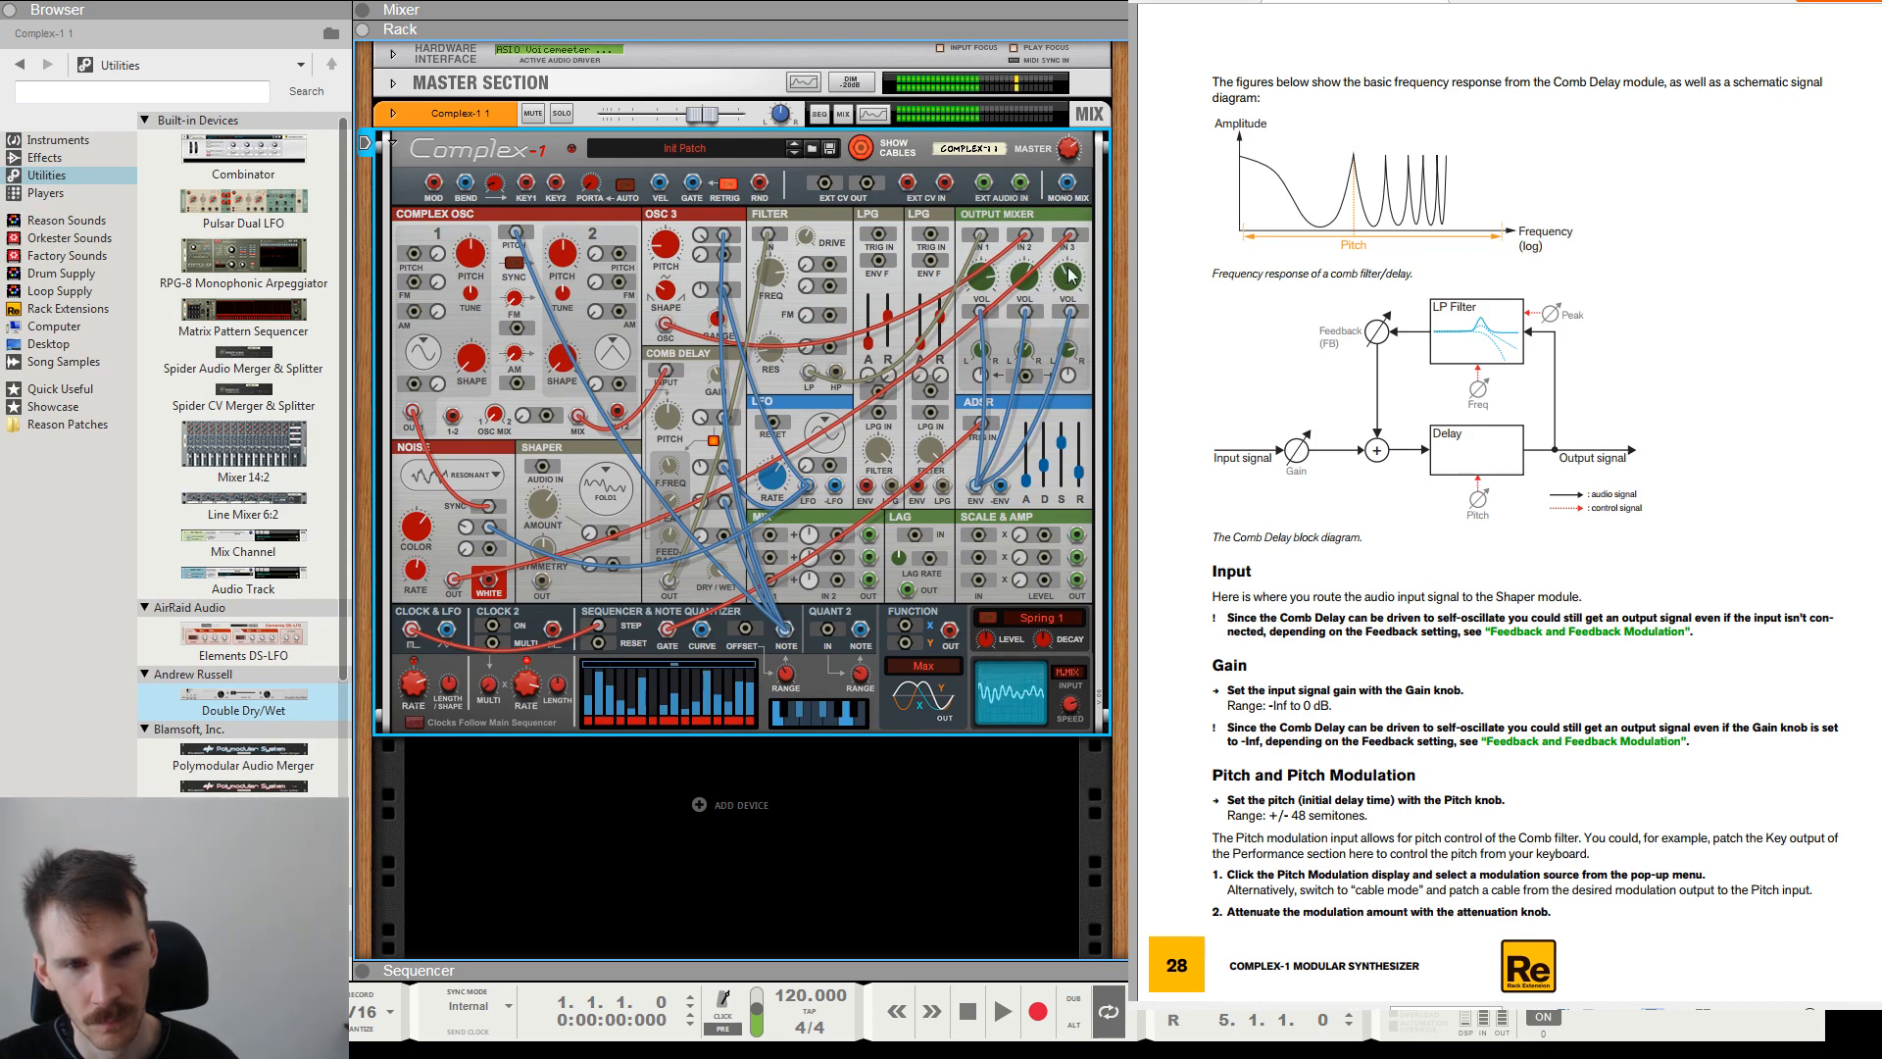
pyautogui.moveTo(1067, 348)
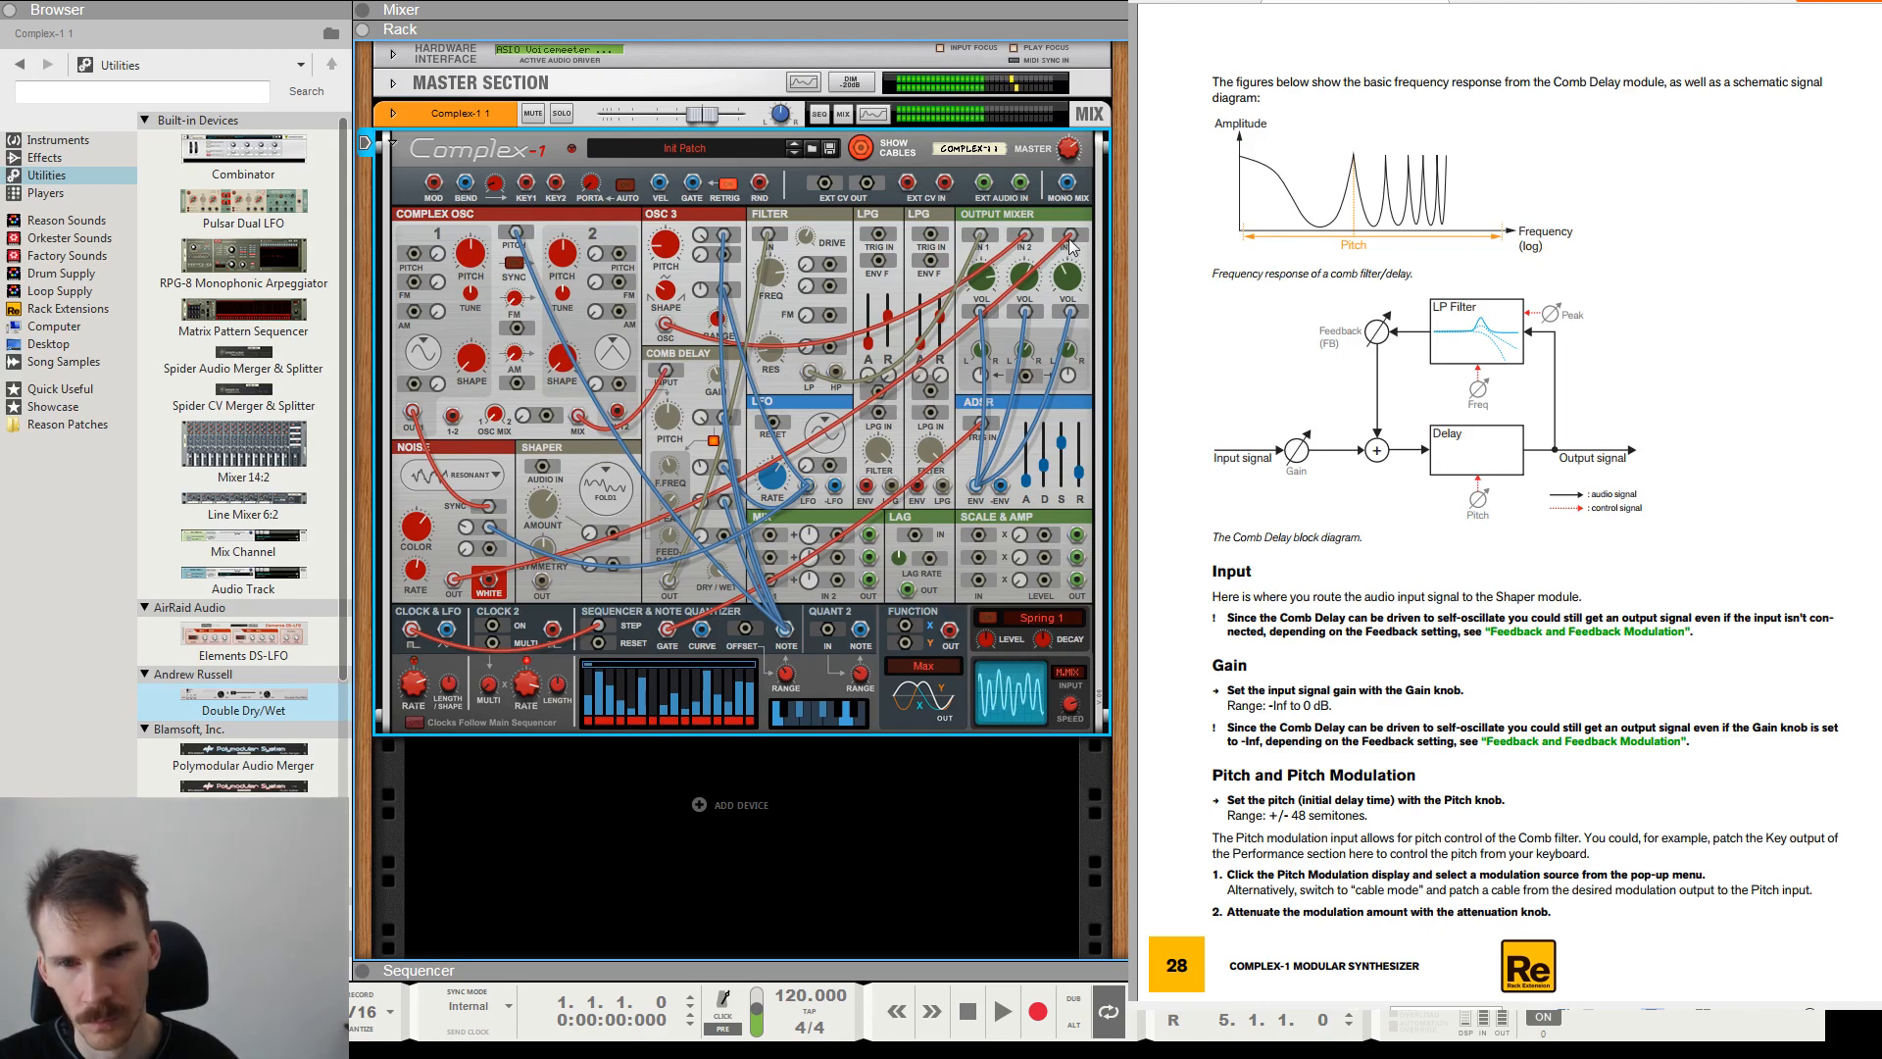
# Route the Noise output through the Shaper into Output Mixer input 3, and set the Shaper type to Saturate.
pyautogui.moveTo(453, 579); pyautogui.dragTo(542, 467)
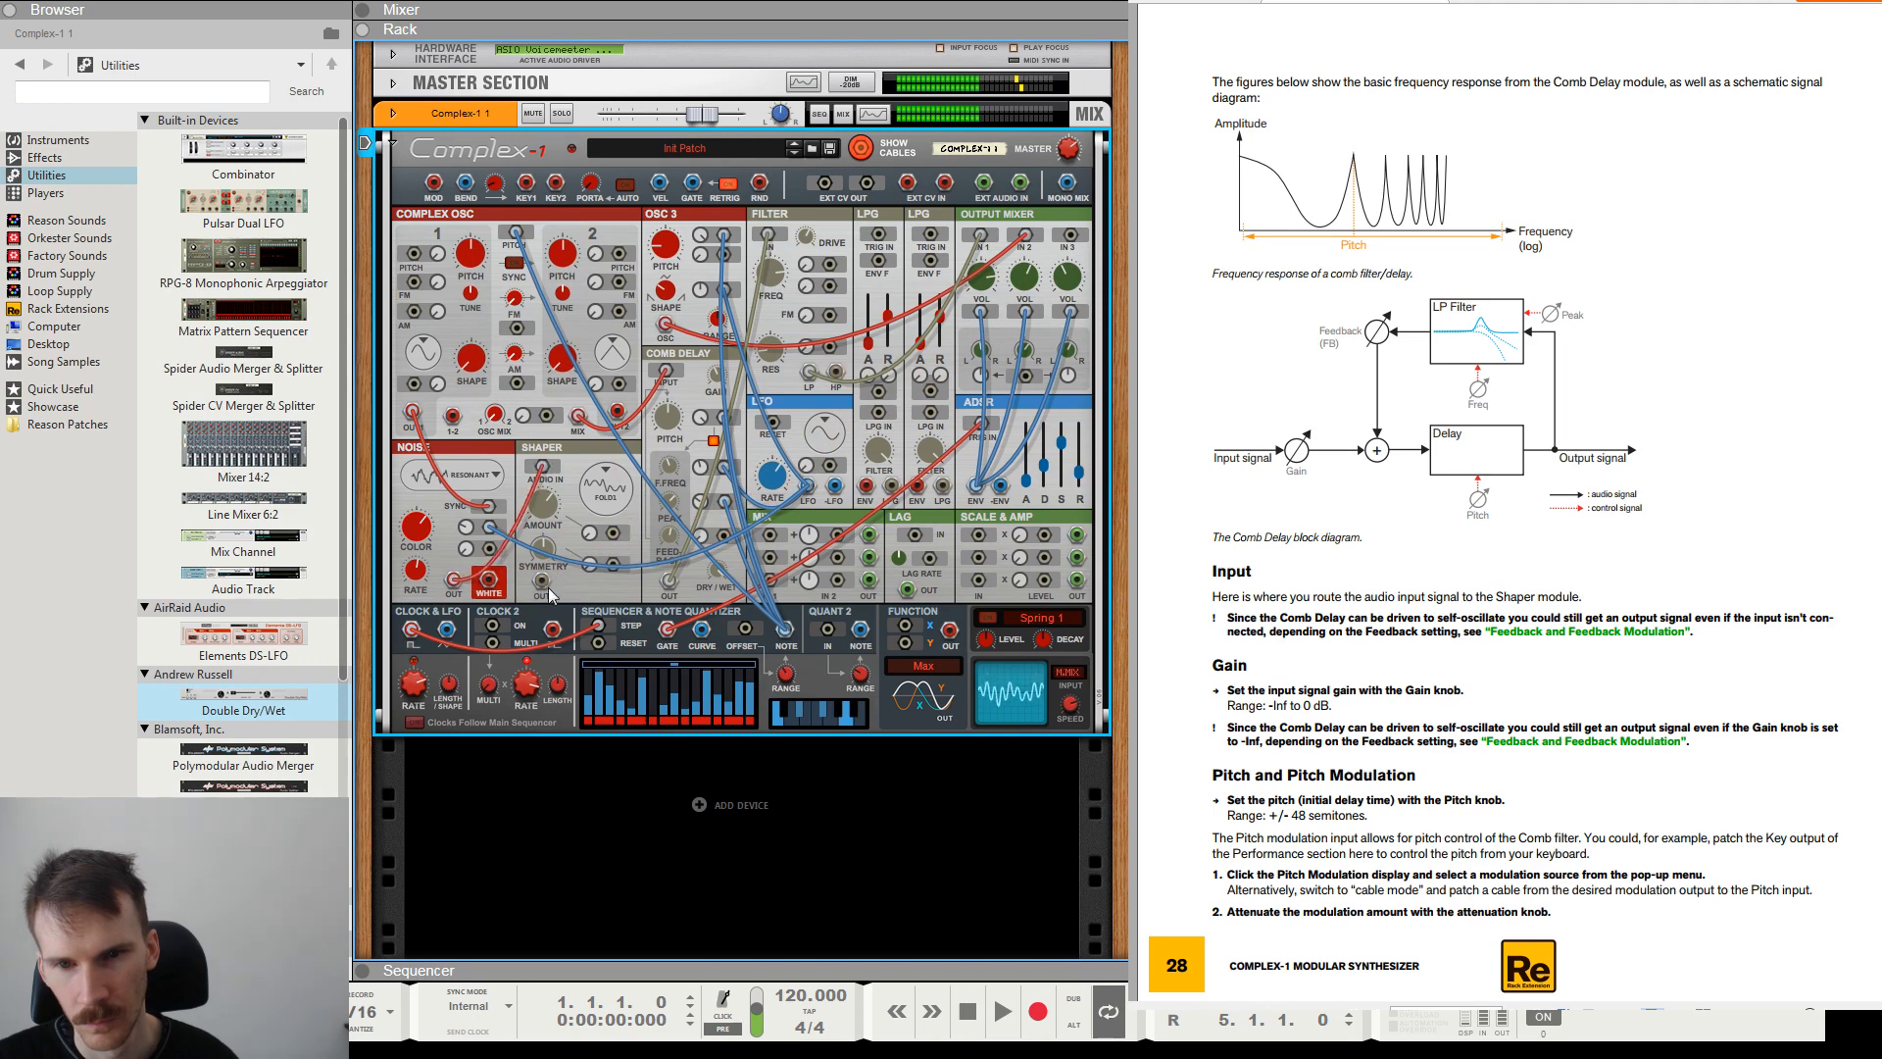
pyautogui.moveTo(542, 580); pyautogui.dragTo(1072, 236)
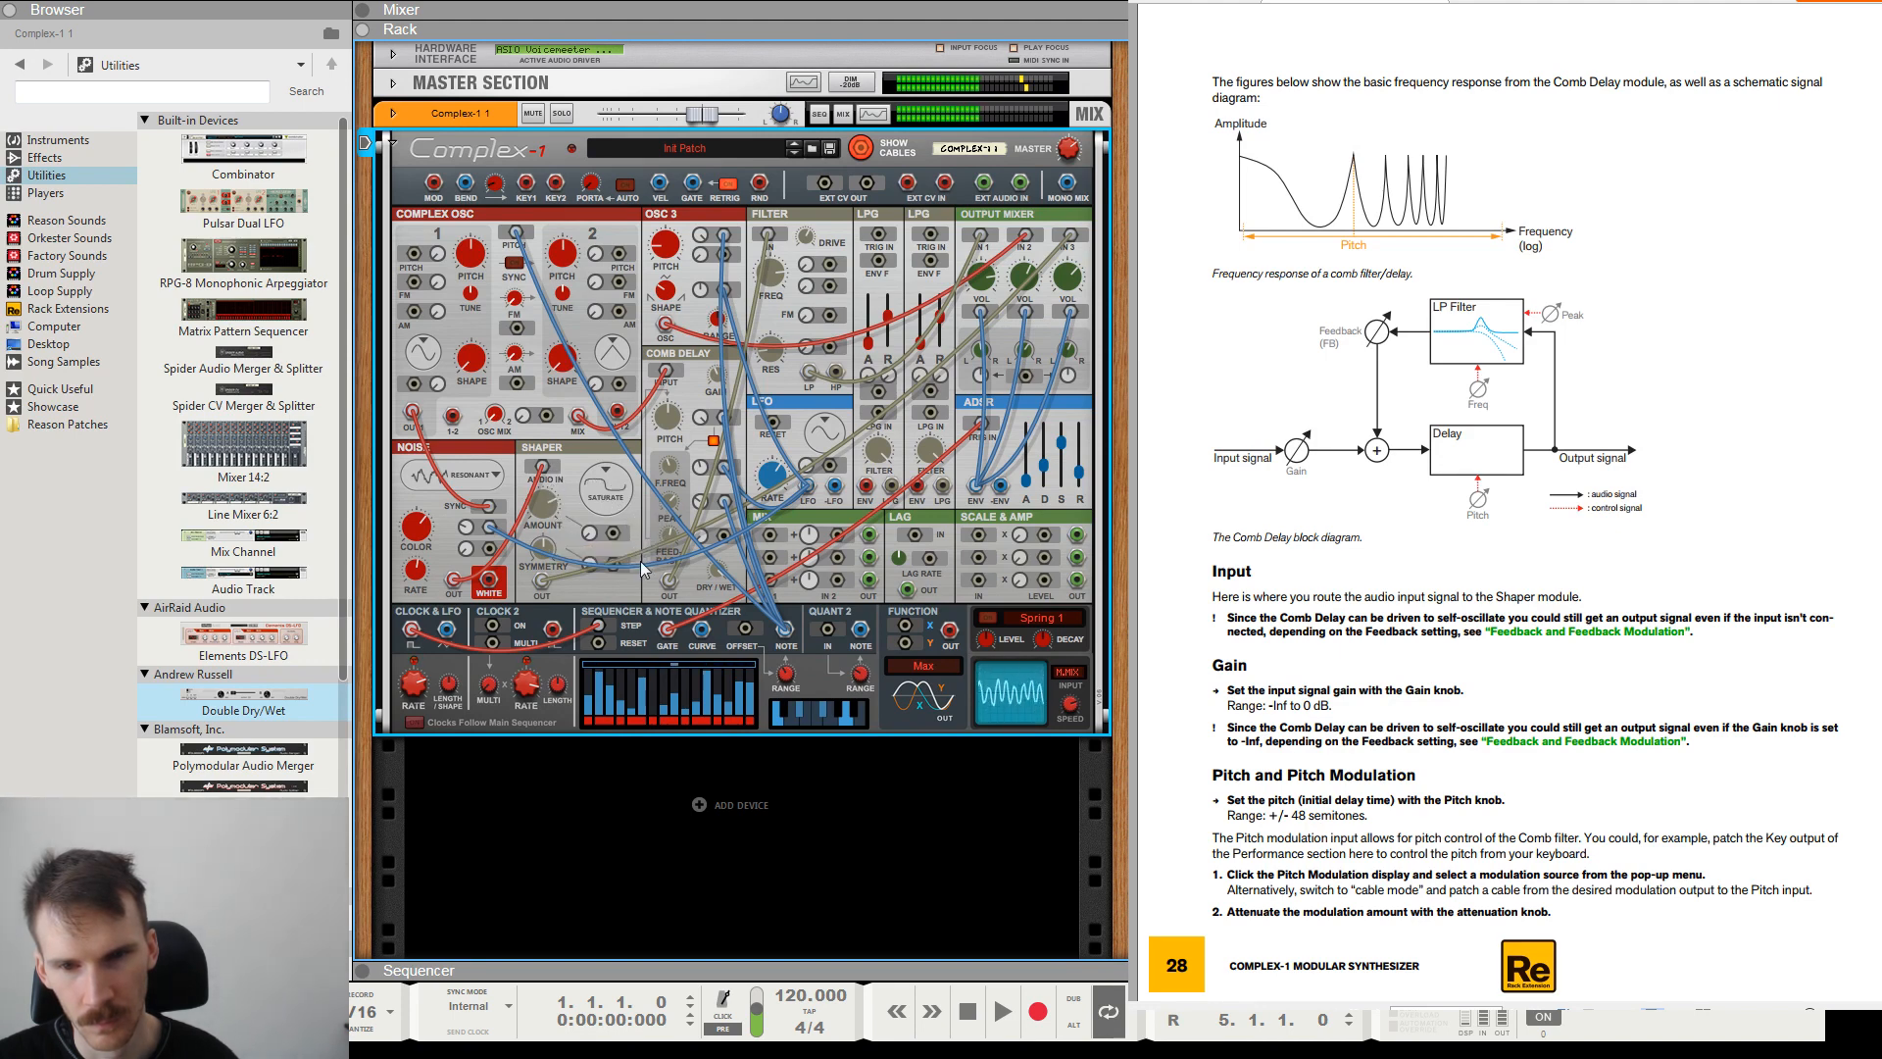
pyautogui.click(609, 495)
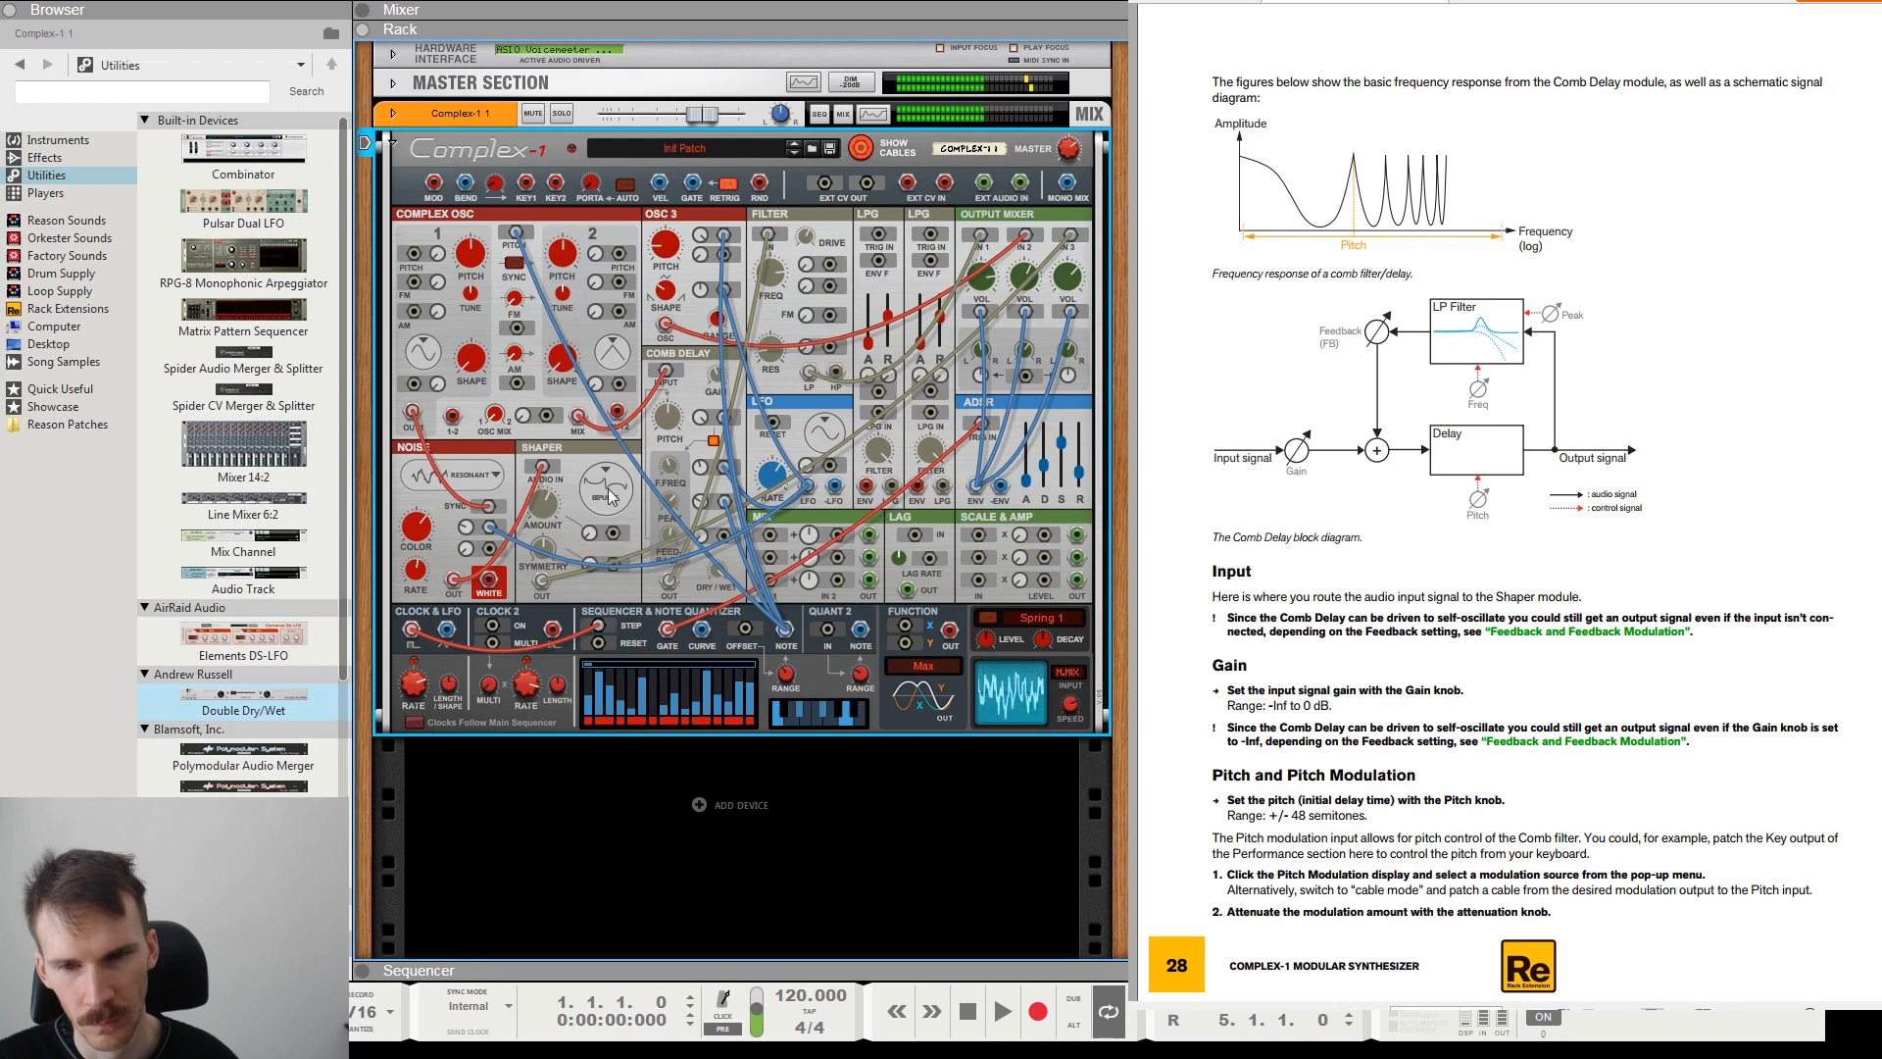
pyautogui.moveTo(654, 570); pyautogui.dragTo(657, 584)
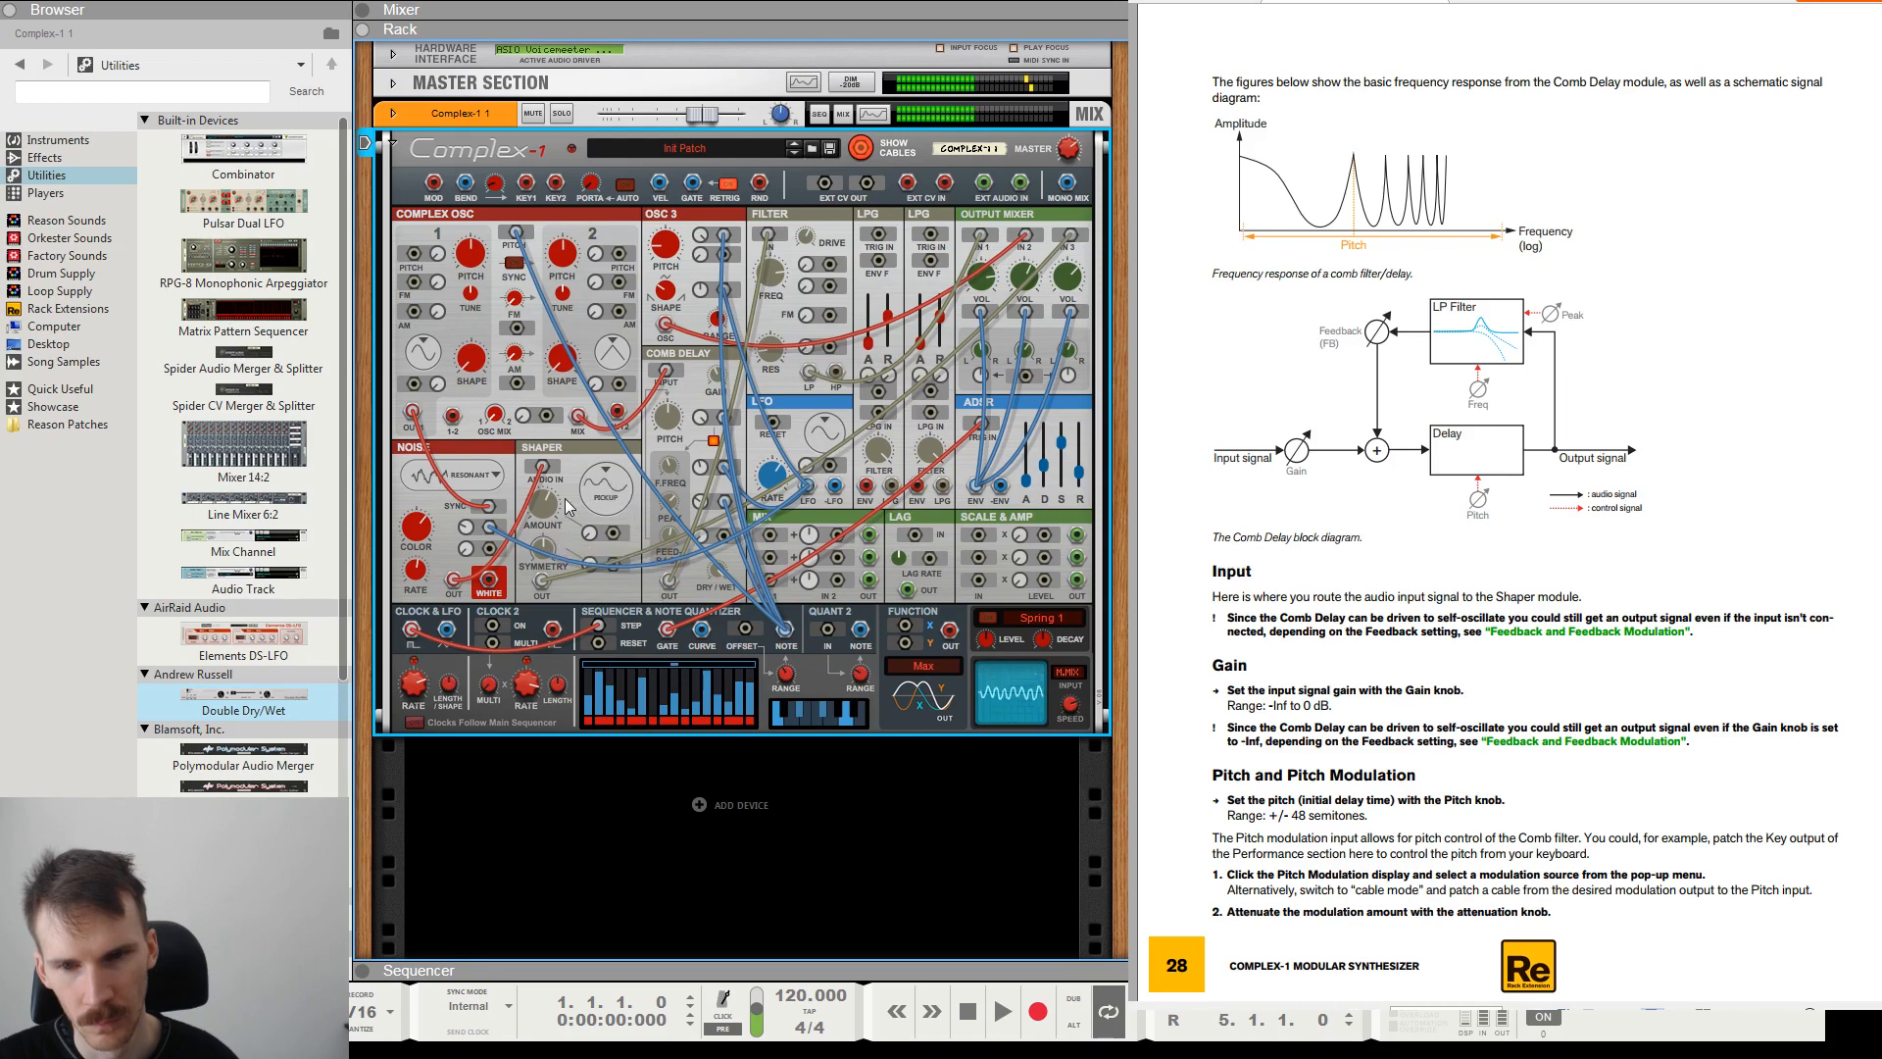
pyautogui.click(624, 511)
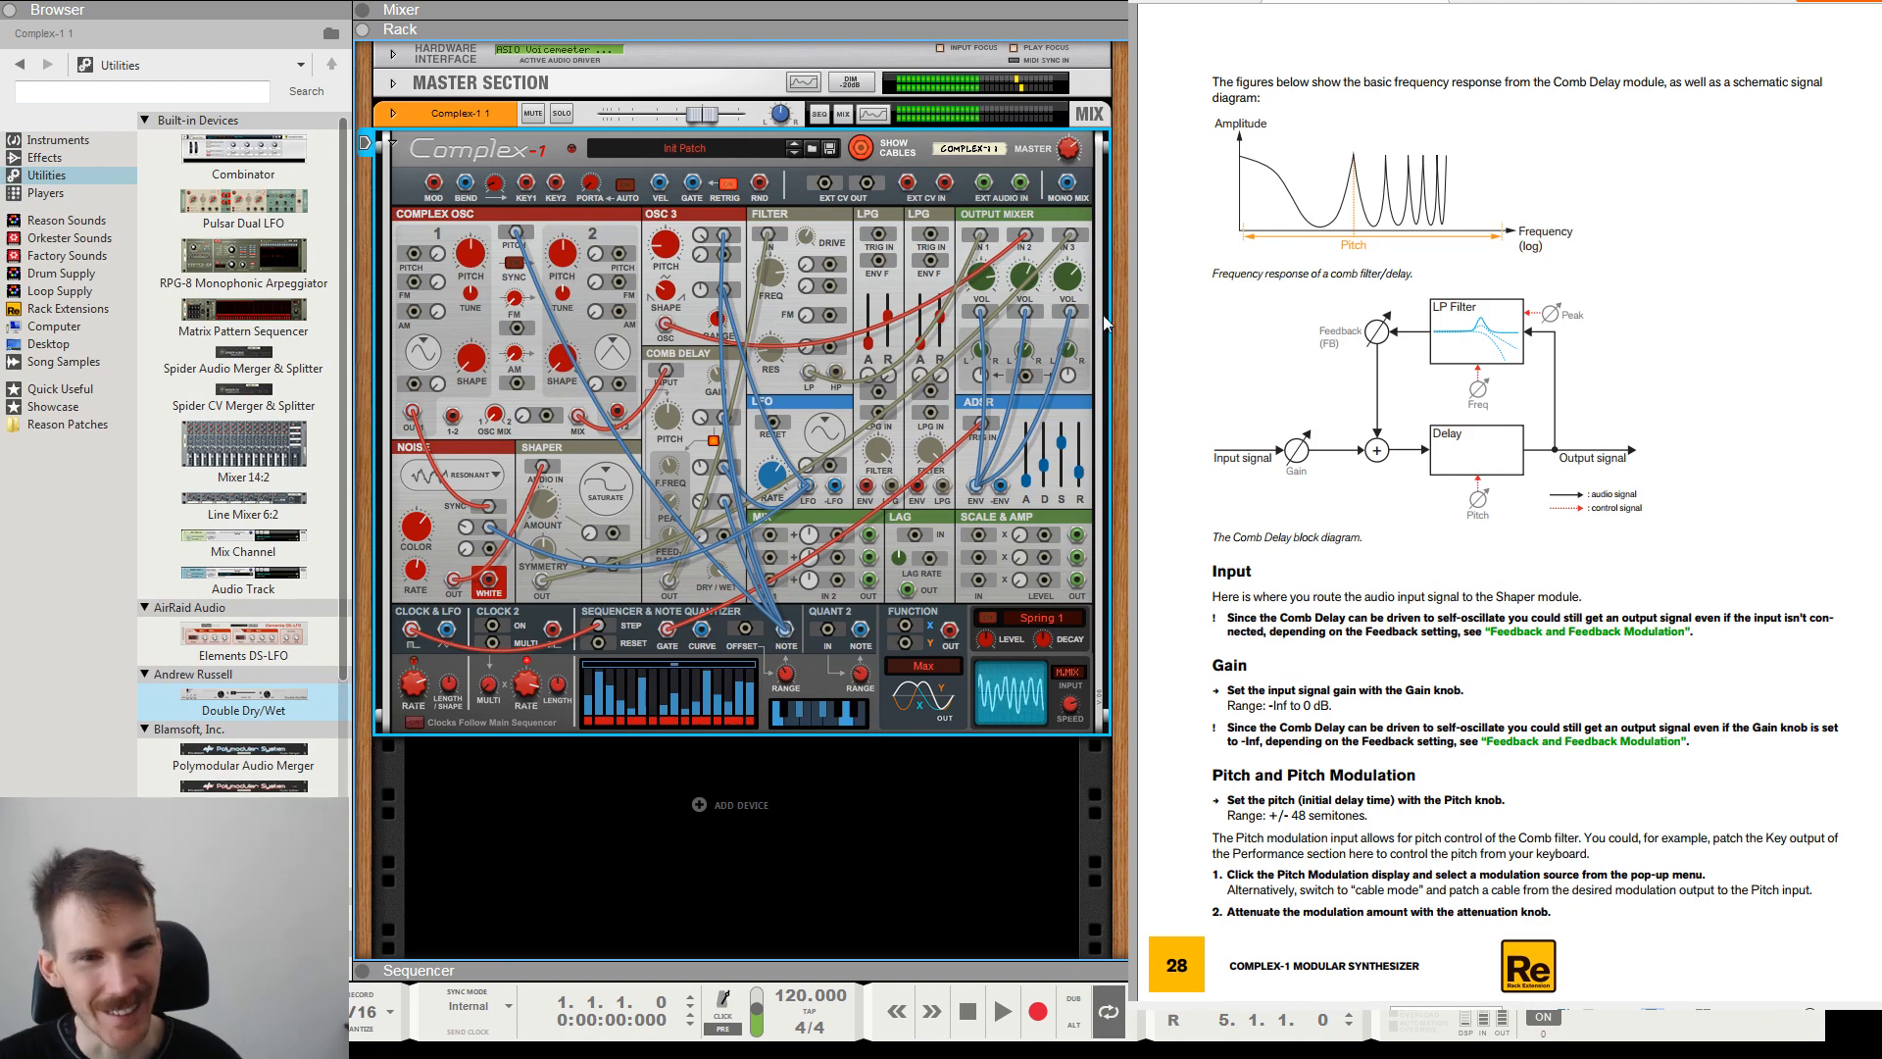
# Adjust the Output Mixer's Vol 3 and set Pan 2 to about 10.5.
pyautogui.moveTo(1074, 284)
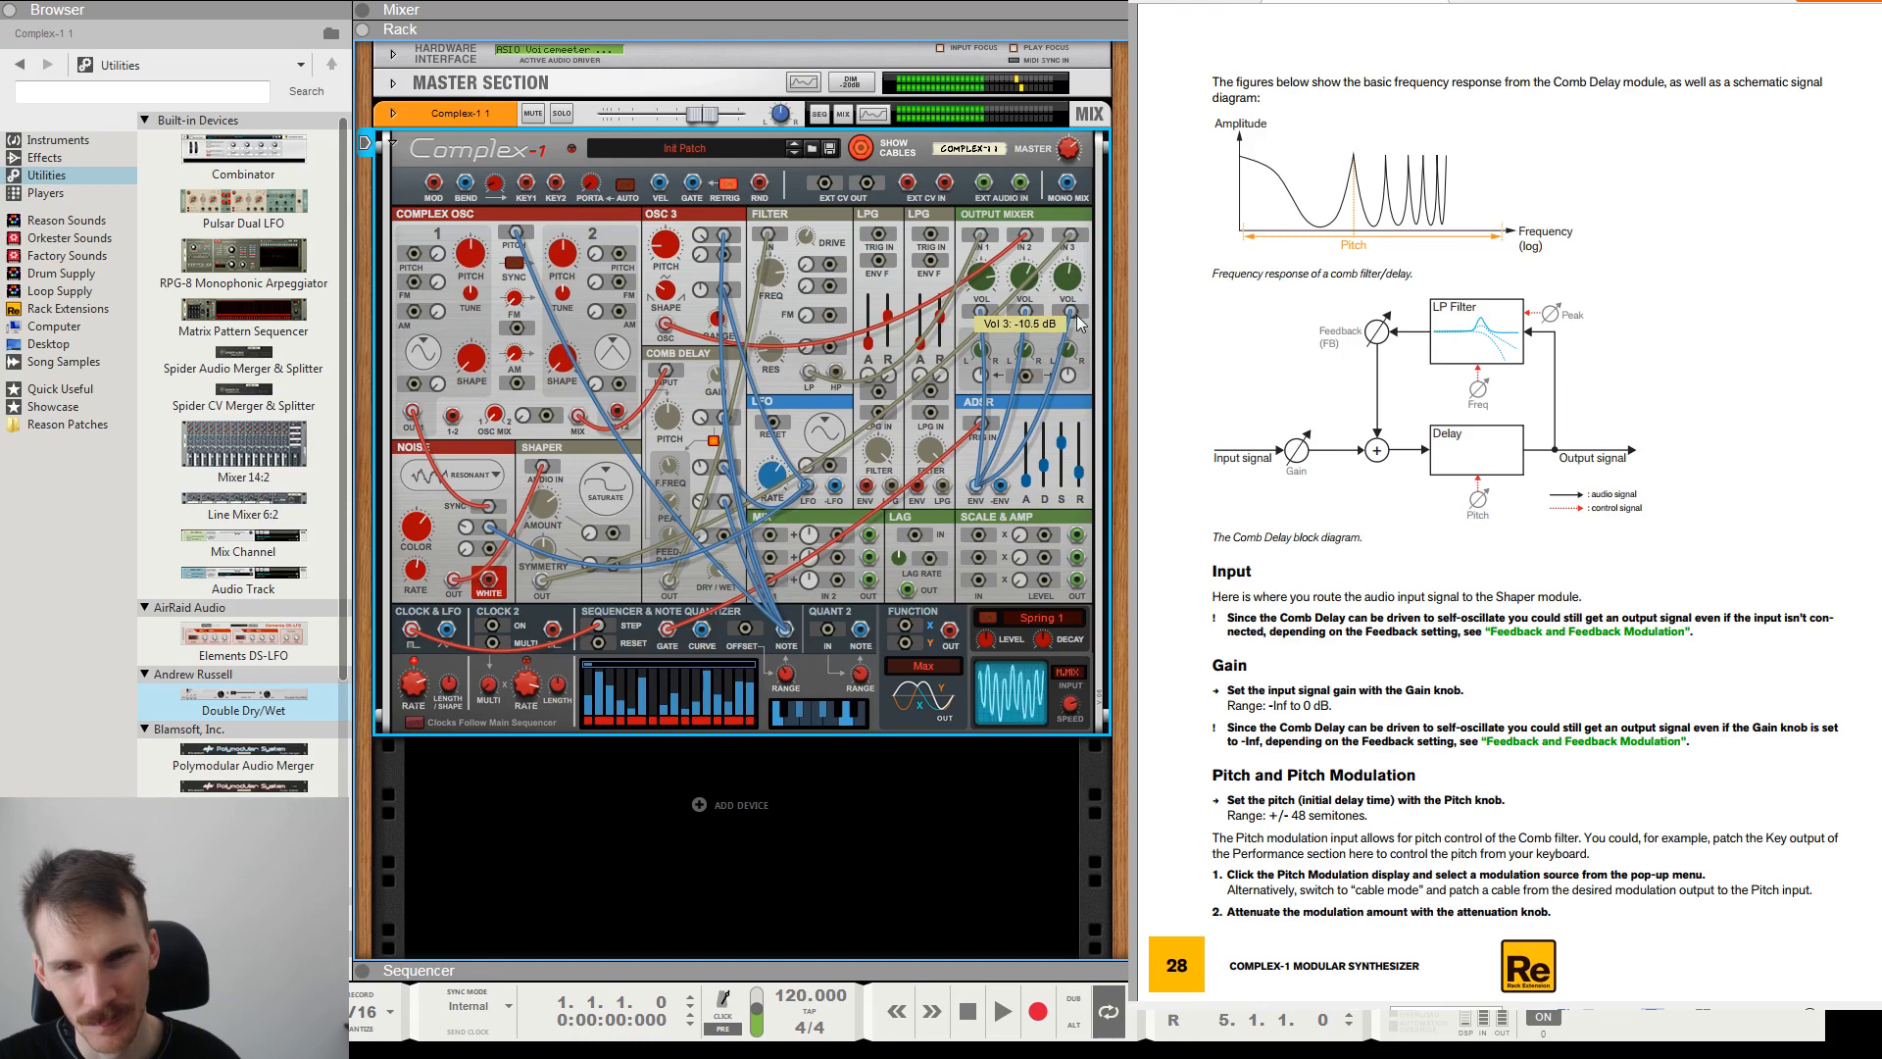
pyautogui.moveTo(540, 477)
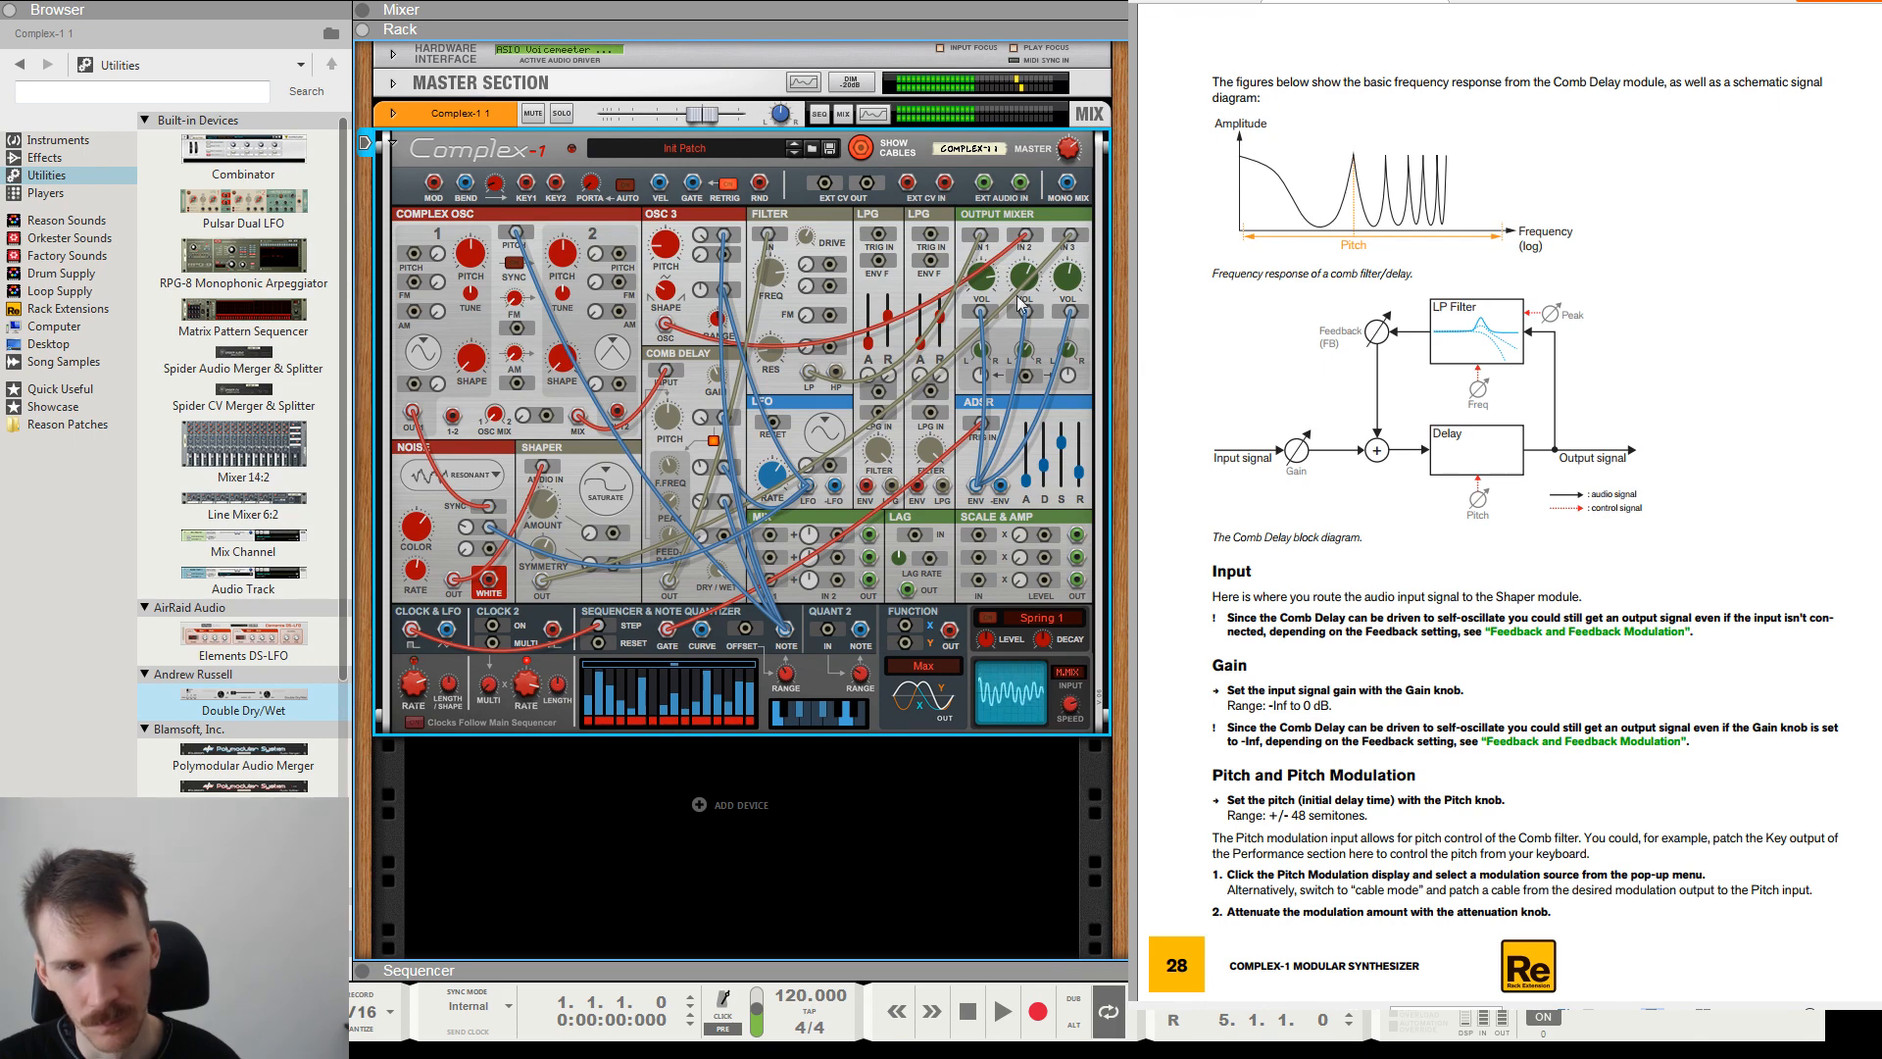
pyautogui.moveTo(1062, 305)
pyautogui.mouseDown()
pyautogui.moveTo(1074, 348)
pyautogui.moveTo(1072, 291)
pyautogui.mouseUp()
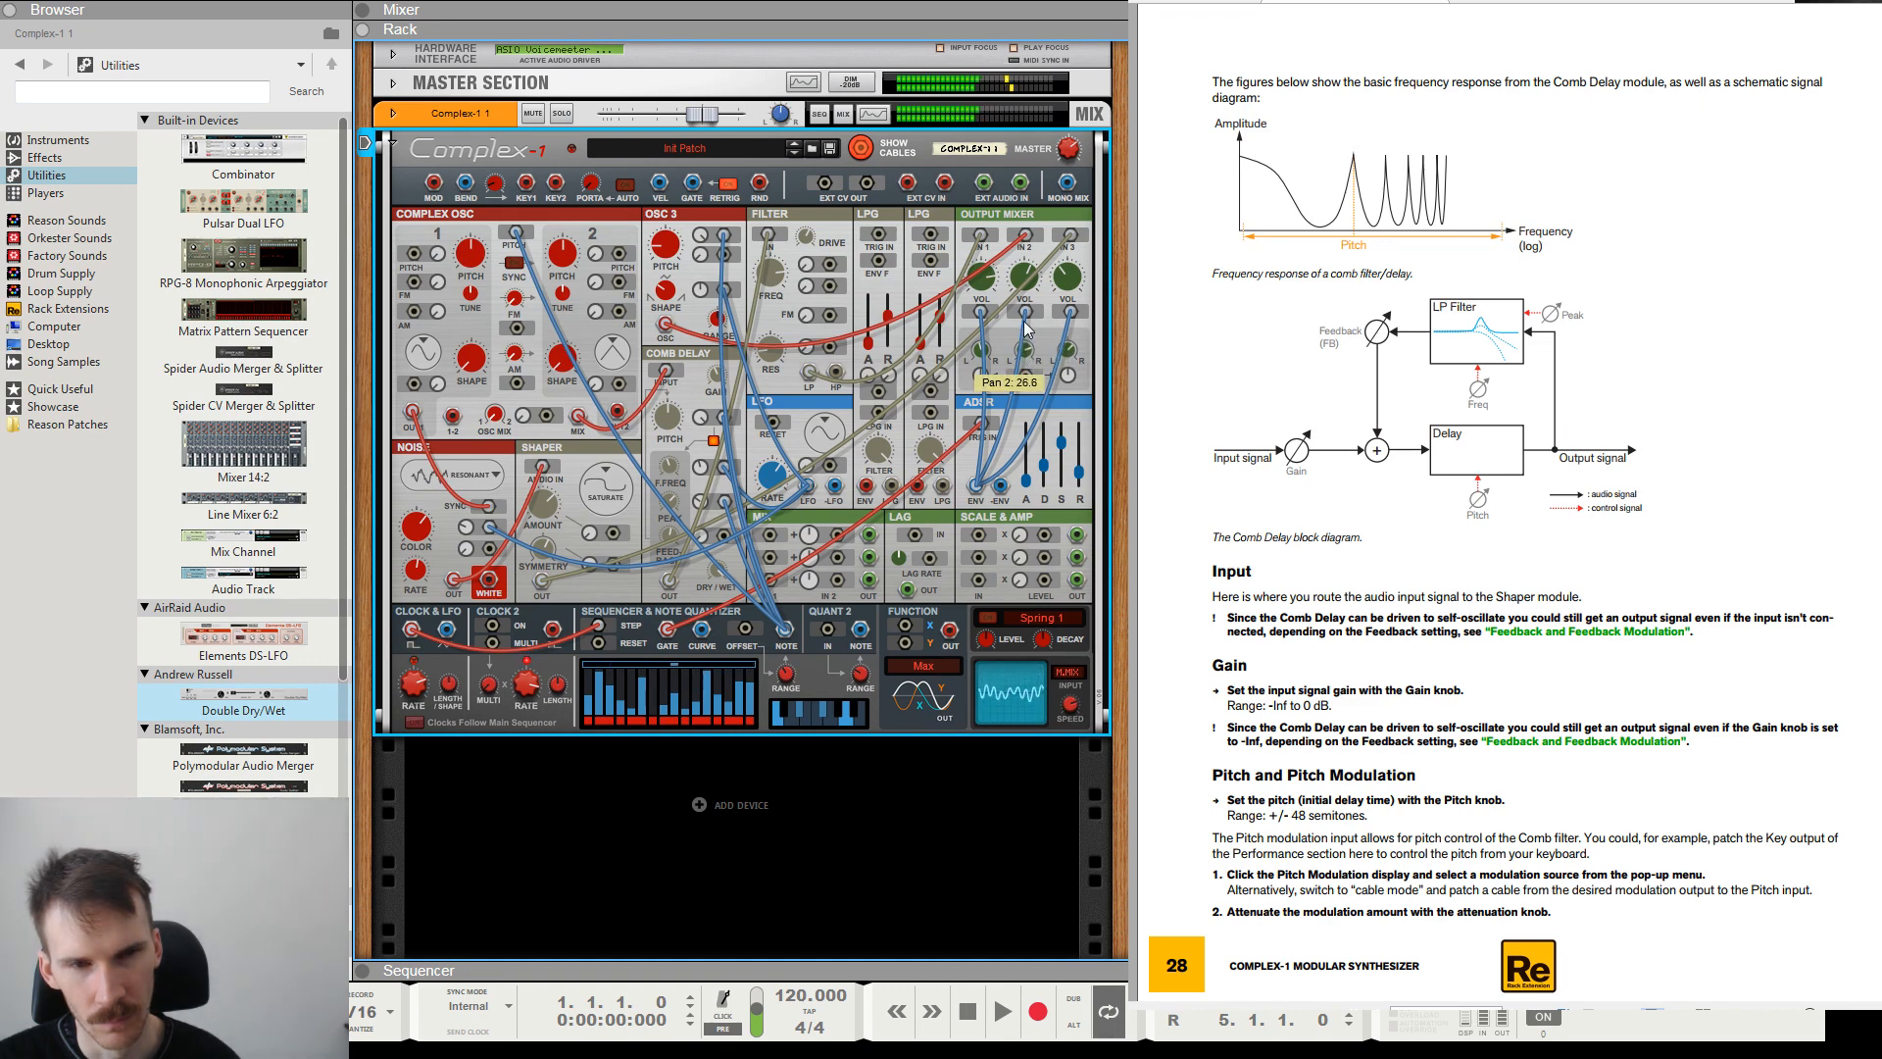
pyautogui.moveTo(1026, 328); pyautogui.dragTo(1028, 337)
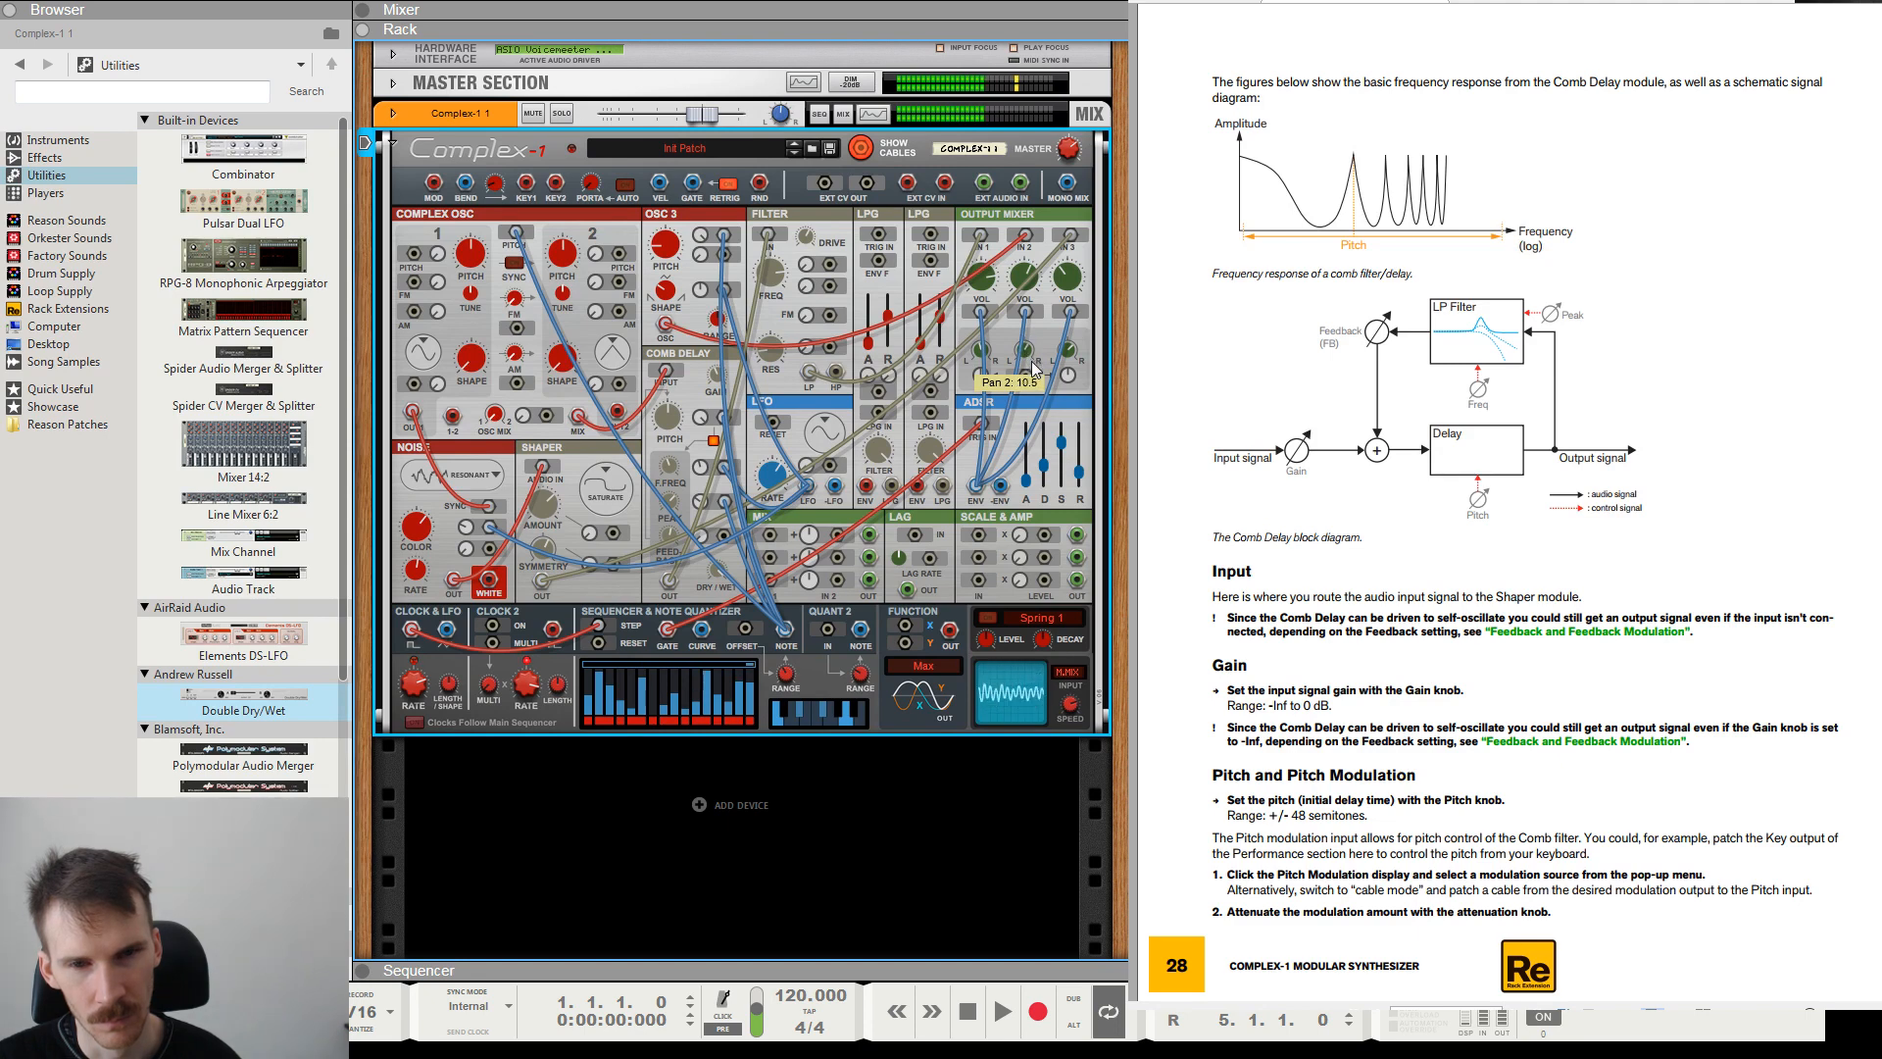
# Add an MClass Stereo Imager below the Complex-1, check its rear wiring, and audition the Solo Hi Band mode before restoring Normal.
pyautogui.click(78, 183)
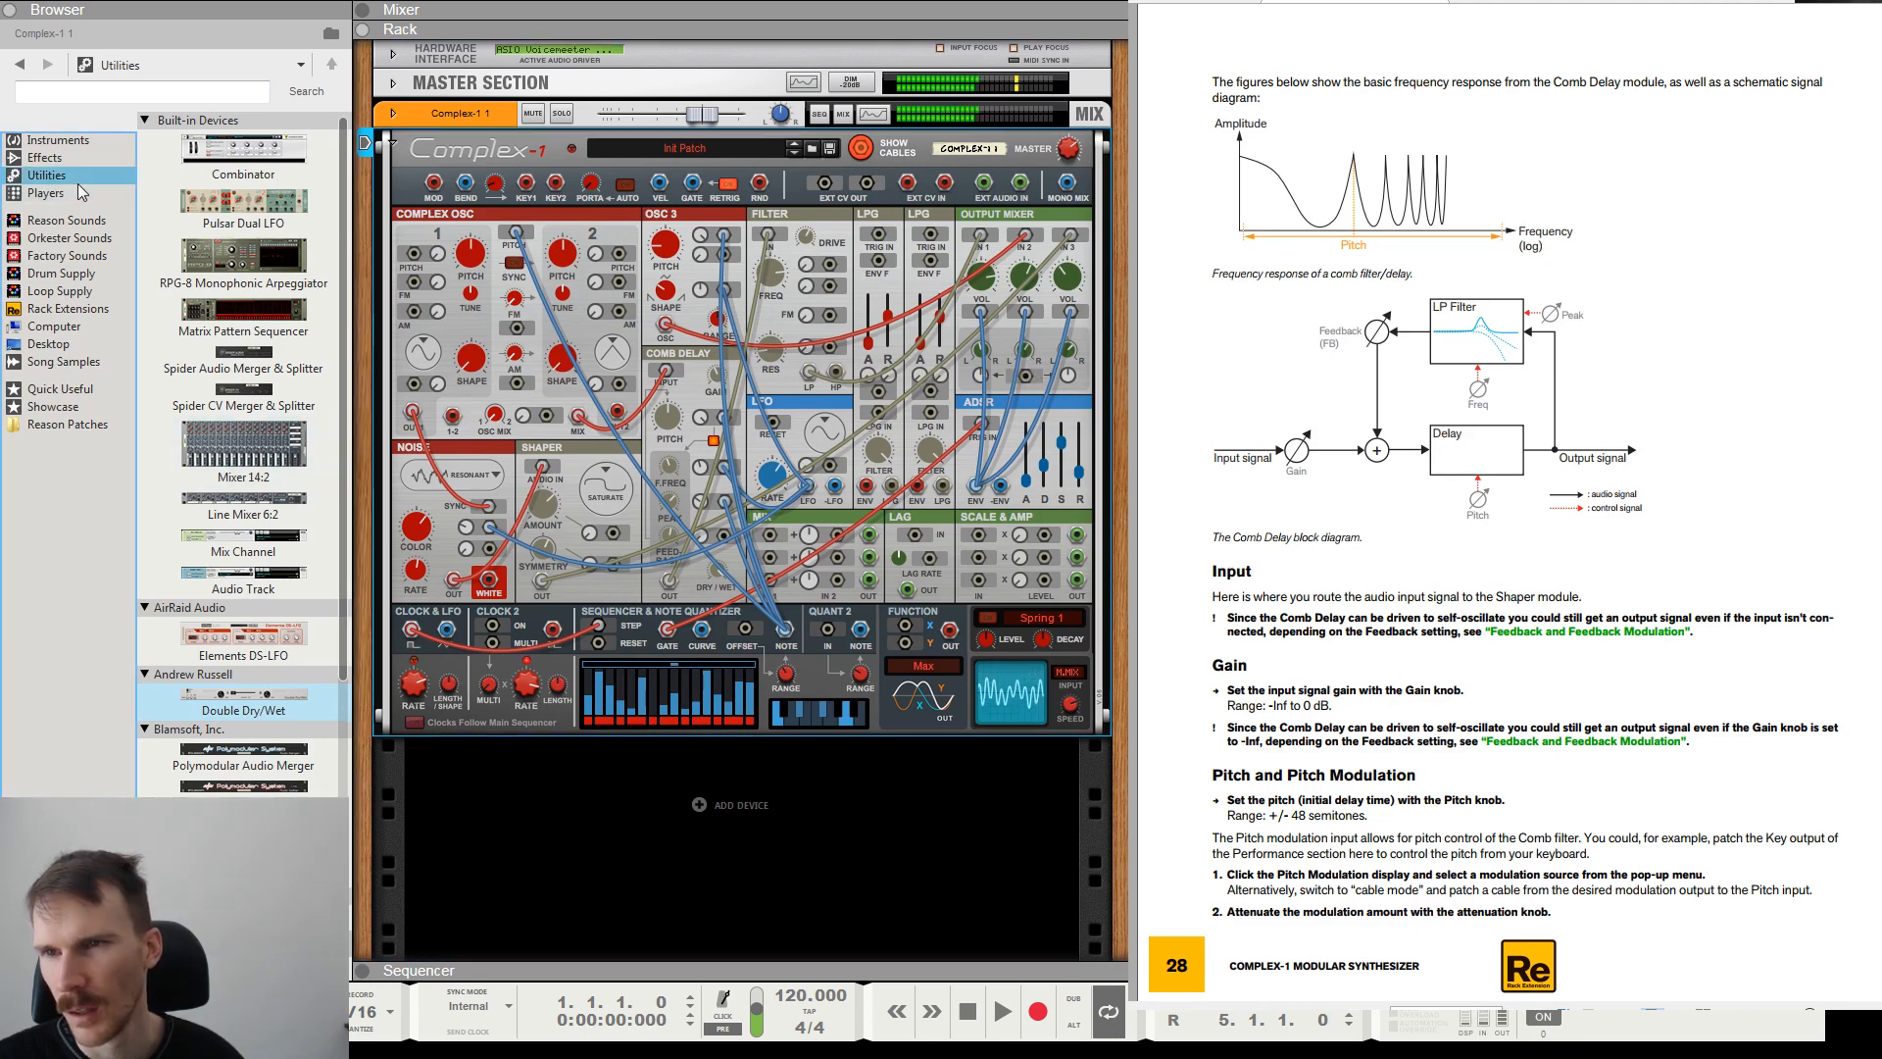
pyautogui.click(78, 160)
pyautogui.scroll(-5, 226, 632)
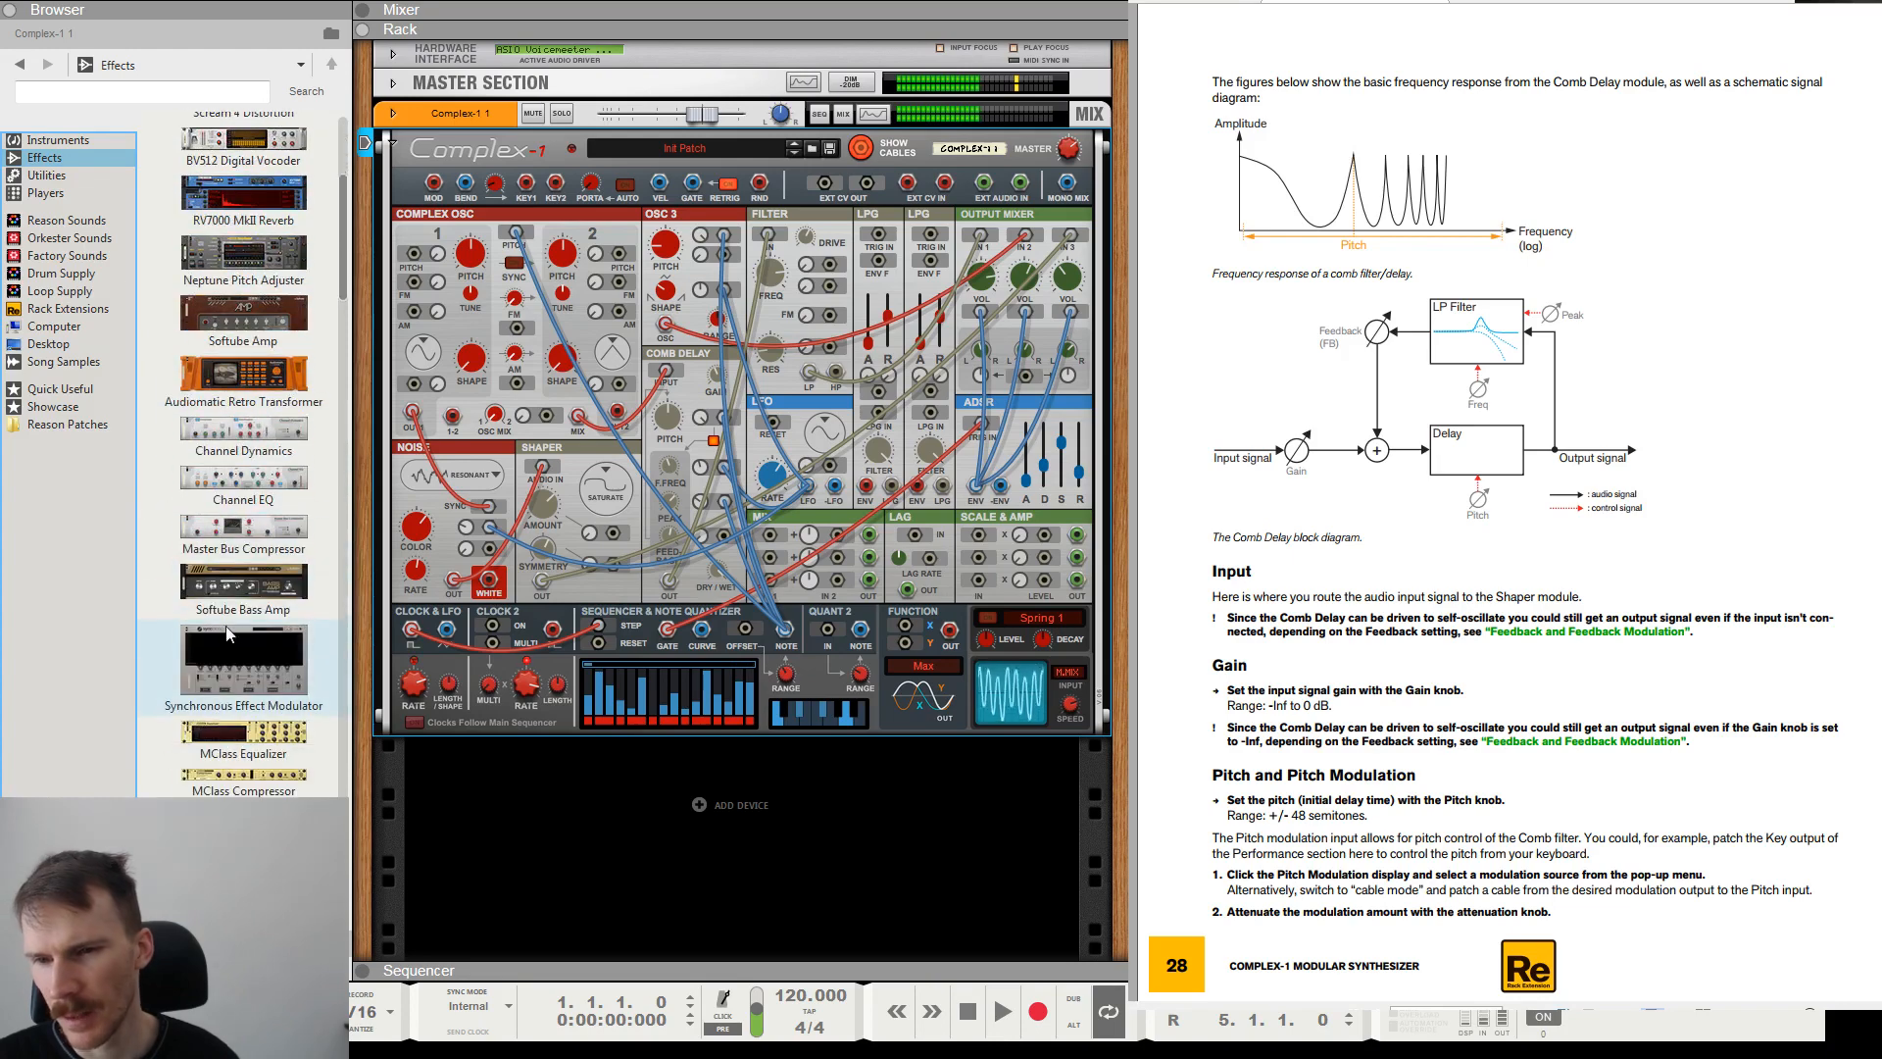
pyautogui.scroll(-3, 226, 632)
pyautogui.moveTo(243, 694); pyautogui.dragTo(803, 788)
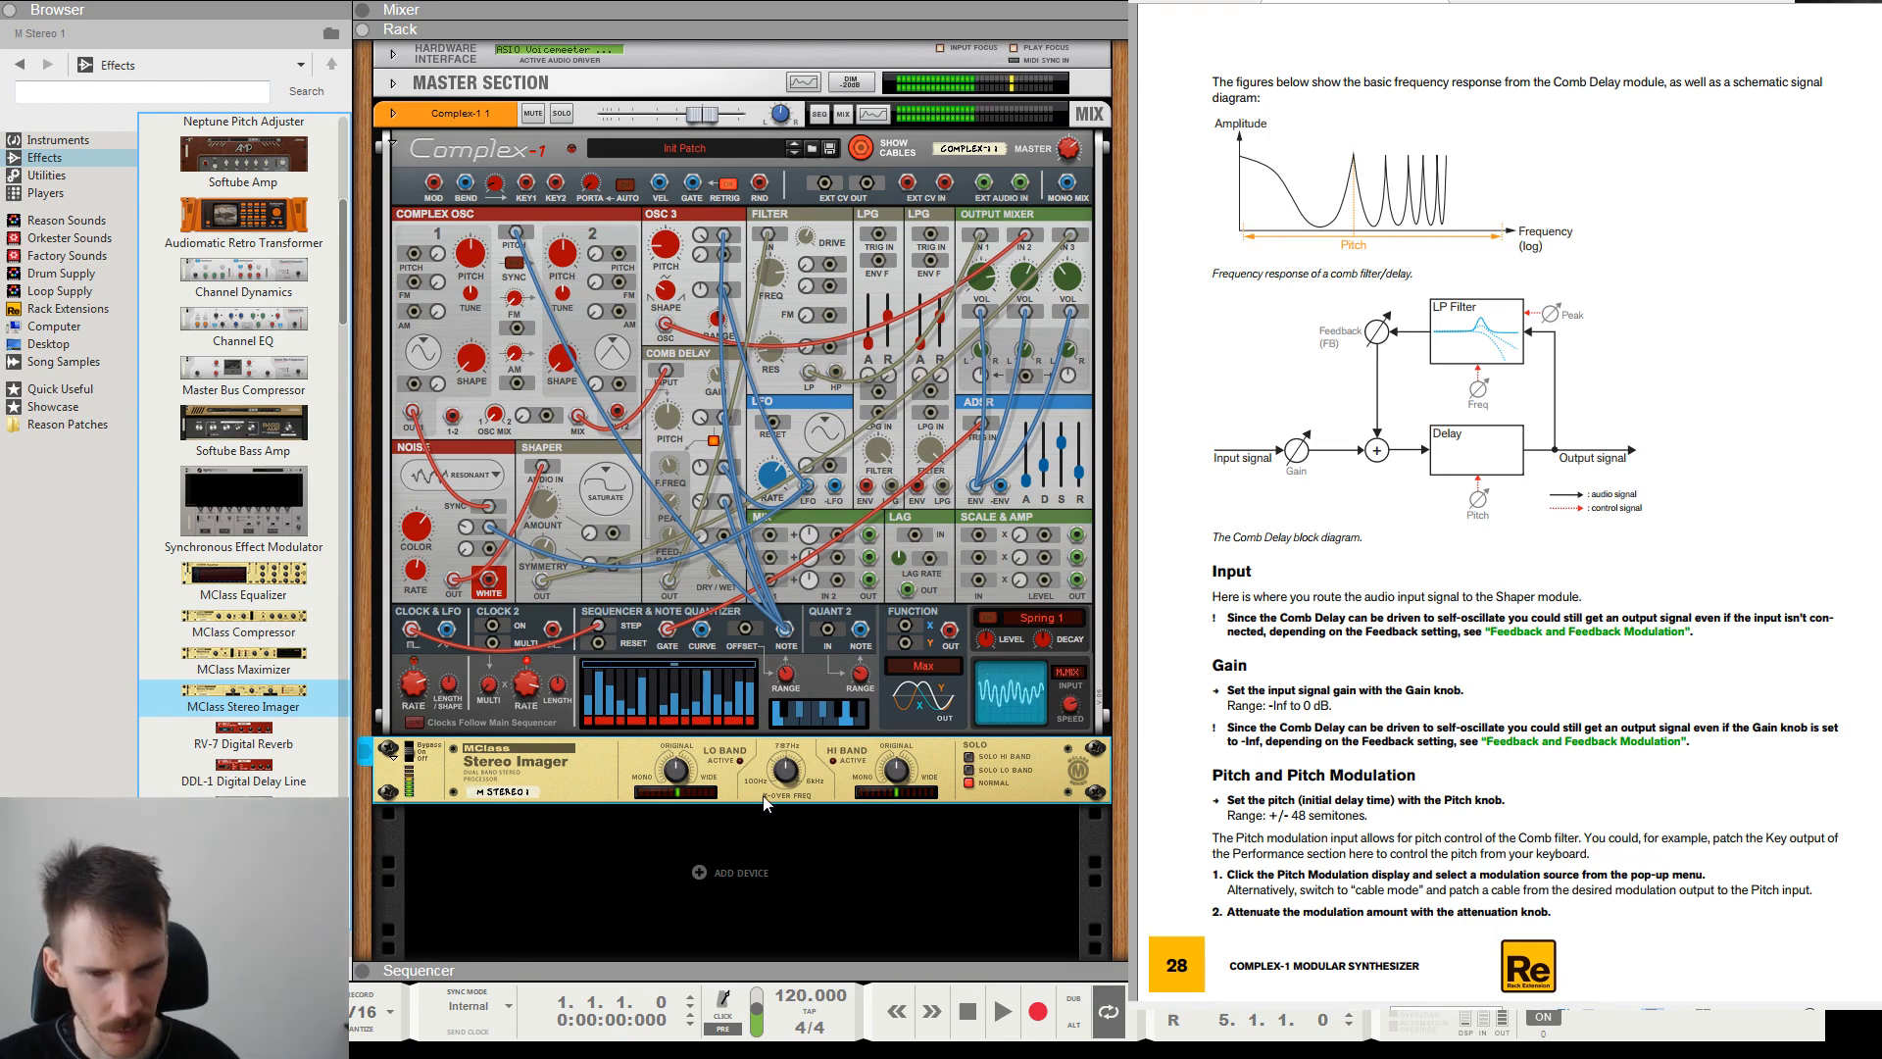
pyautogui.press('Tab')
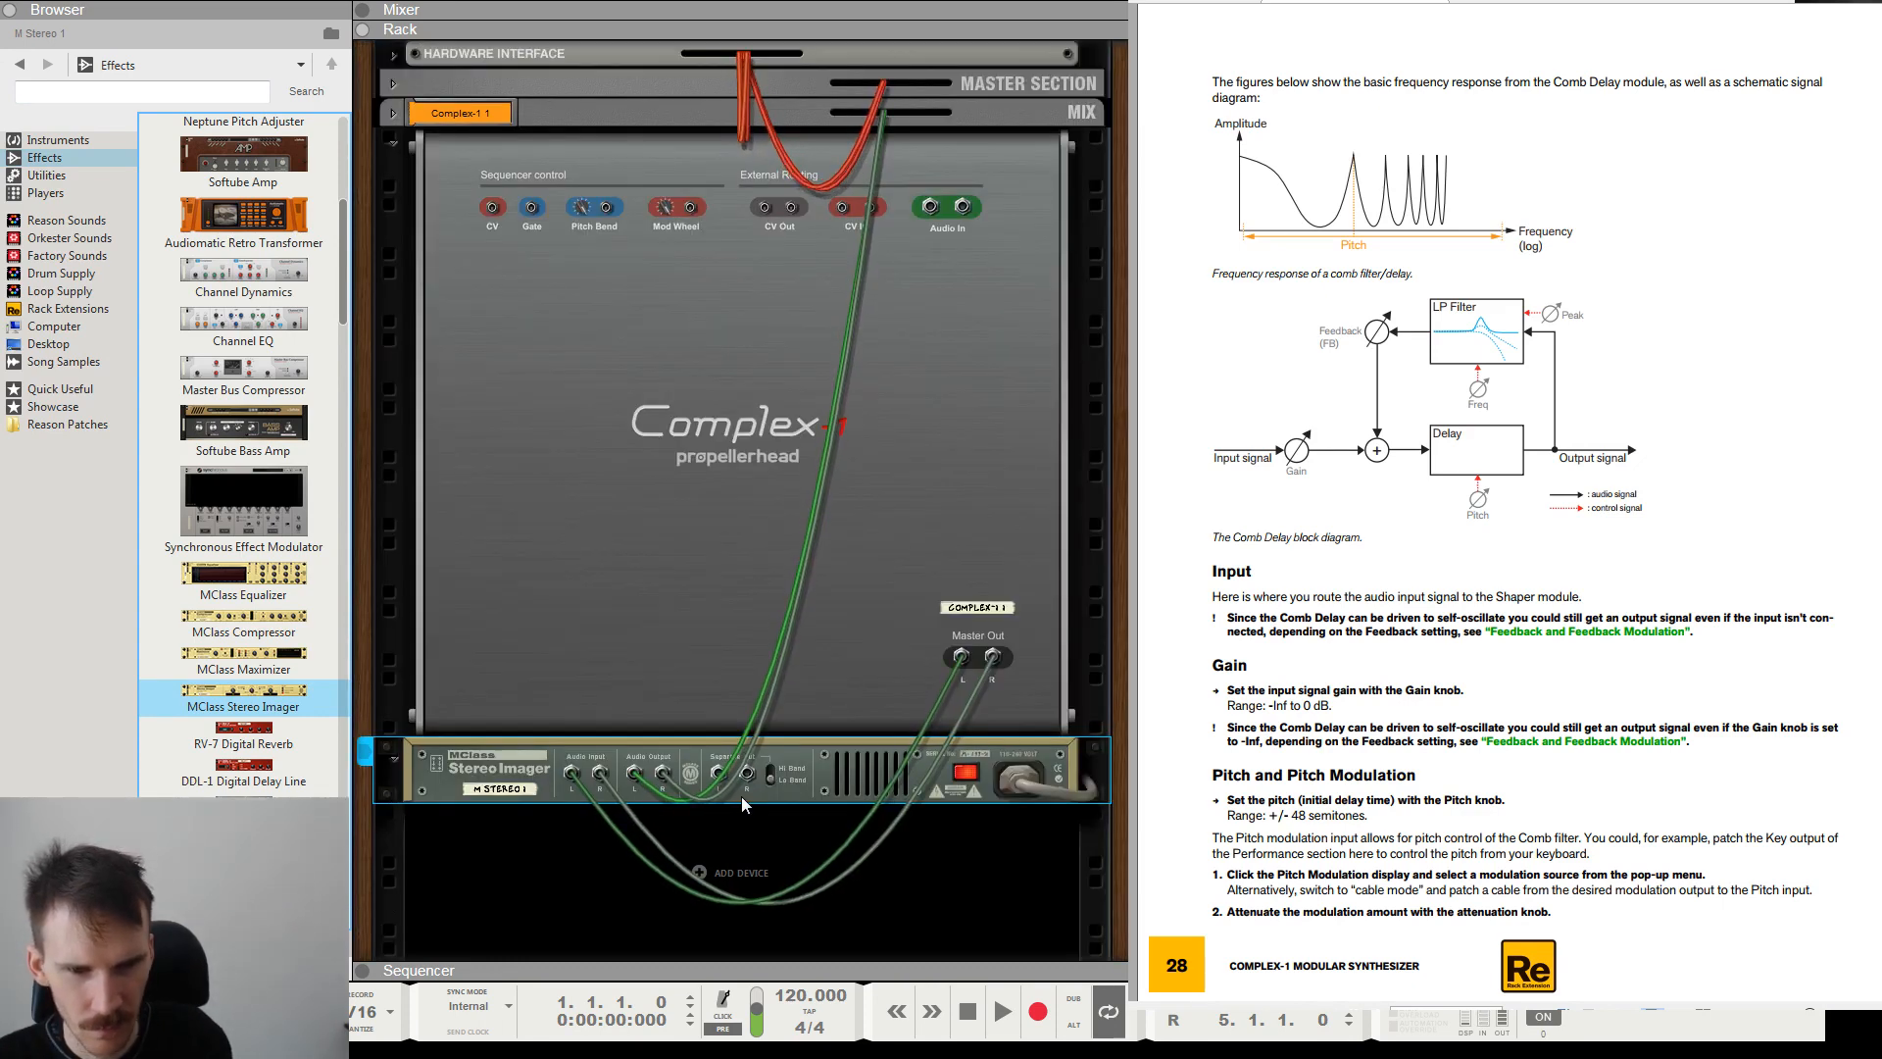
pyautogui.press('Tab')
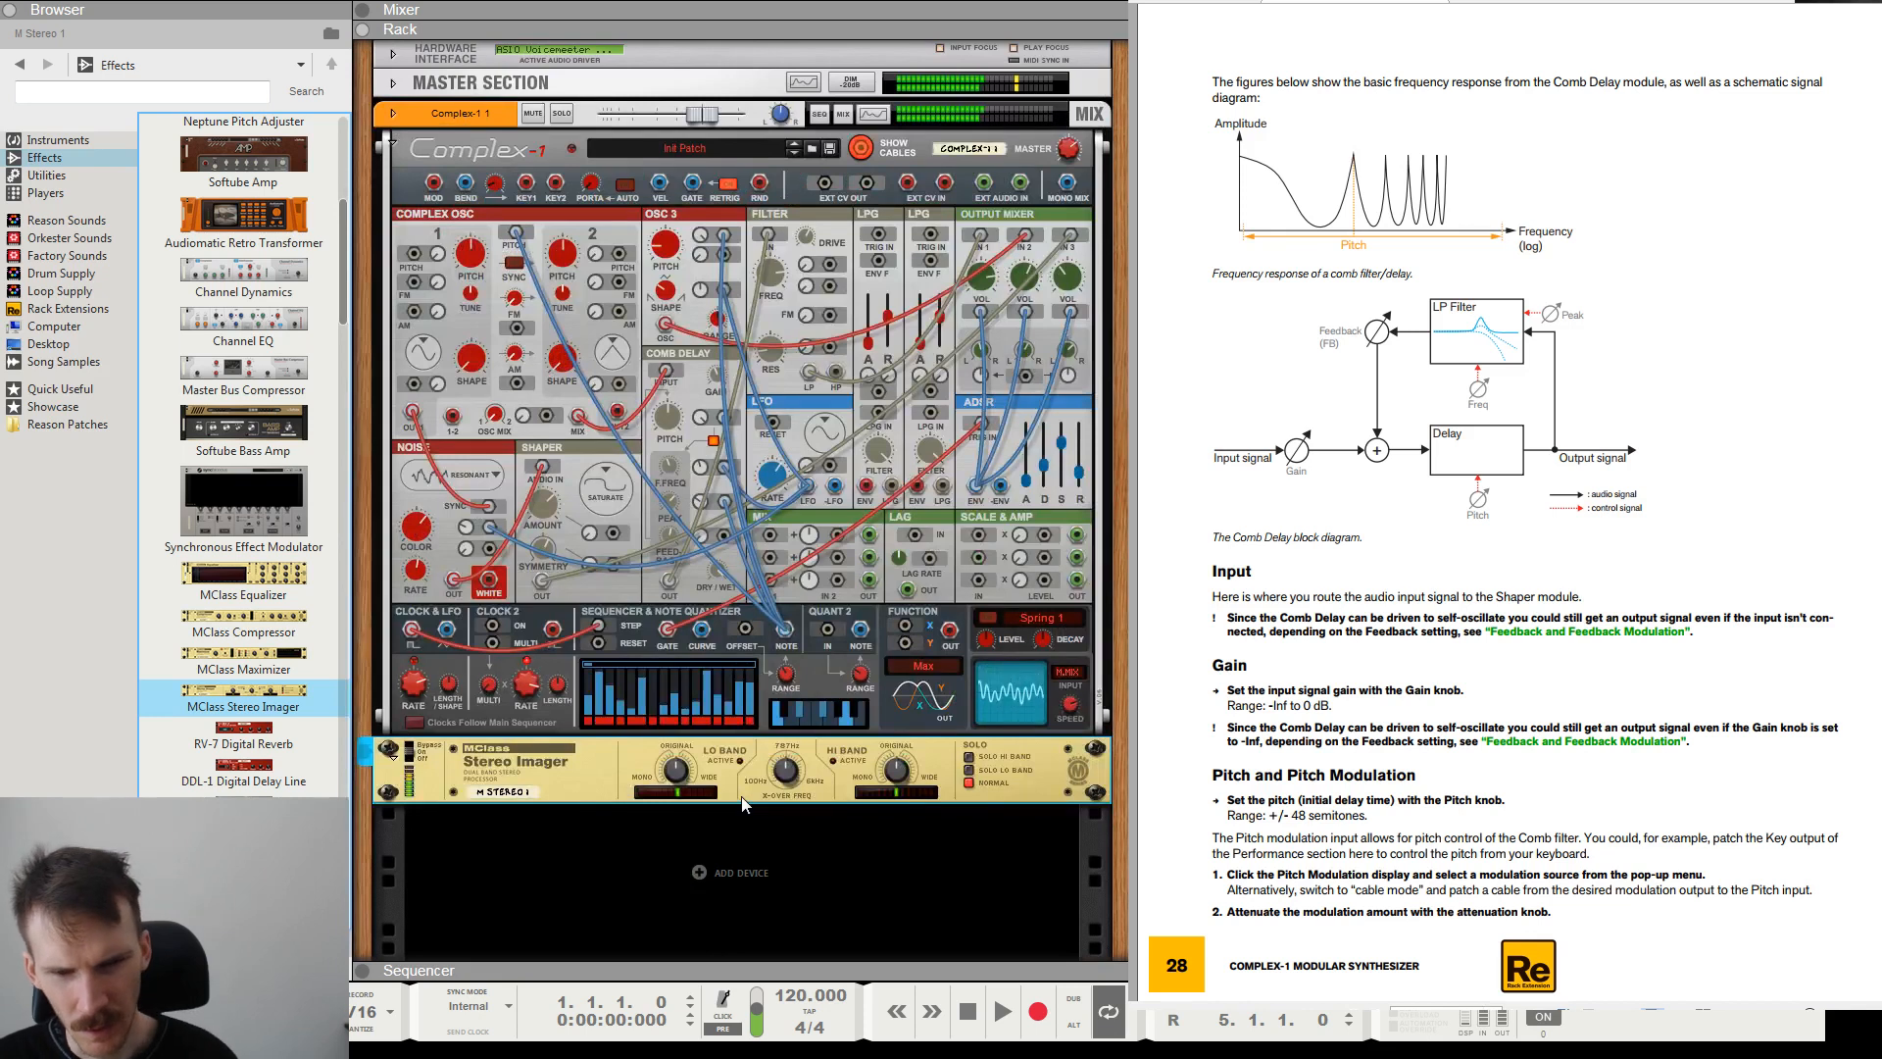
pyautogui.click(969, 770)
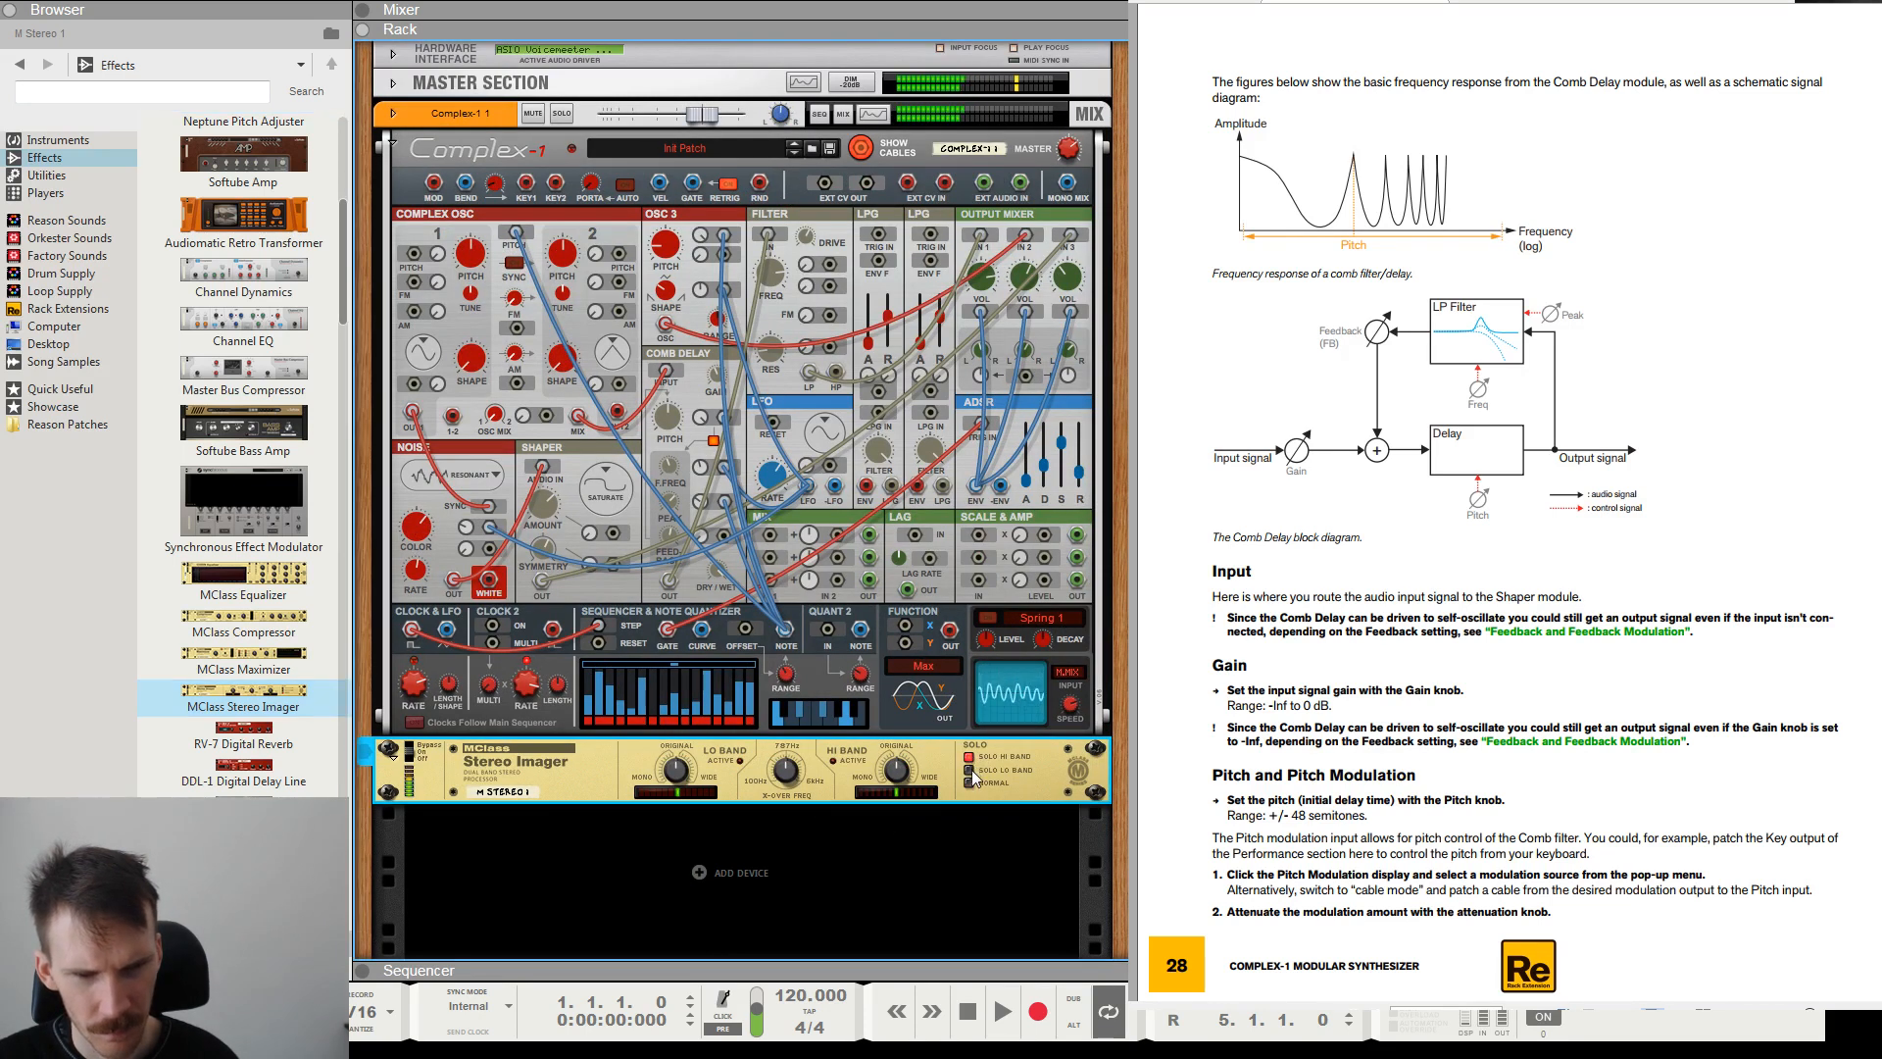
pyautogui.click(970, 782)
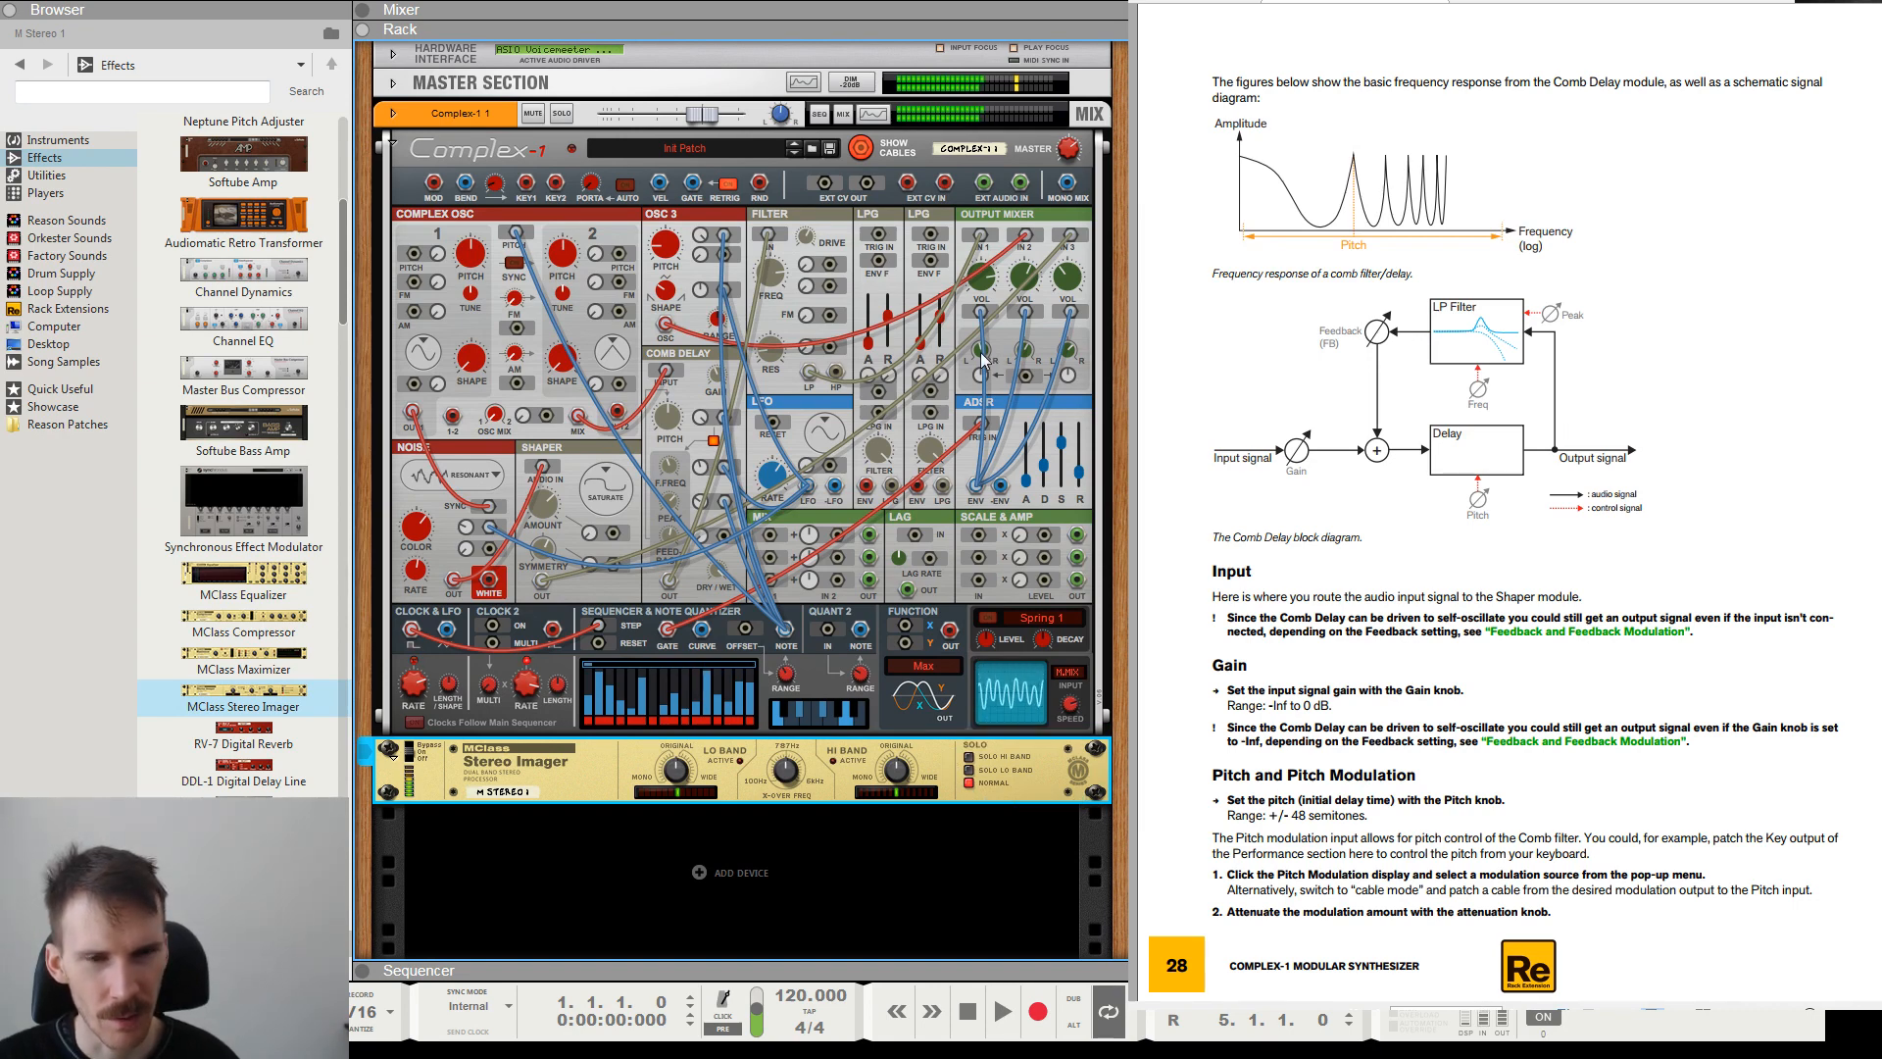
# Adjust the Output Mixer's Pan 1 and Pan 3 to spread the signals across the stereo field.
pyautogui.click(983, 360)
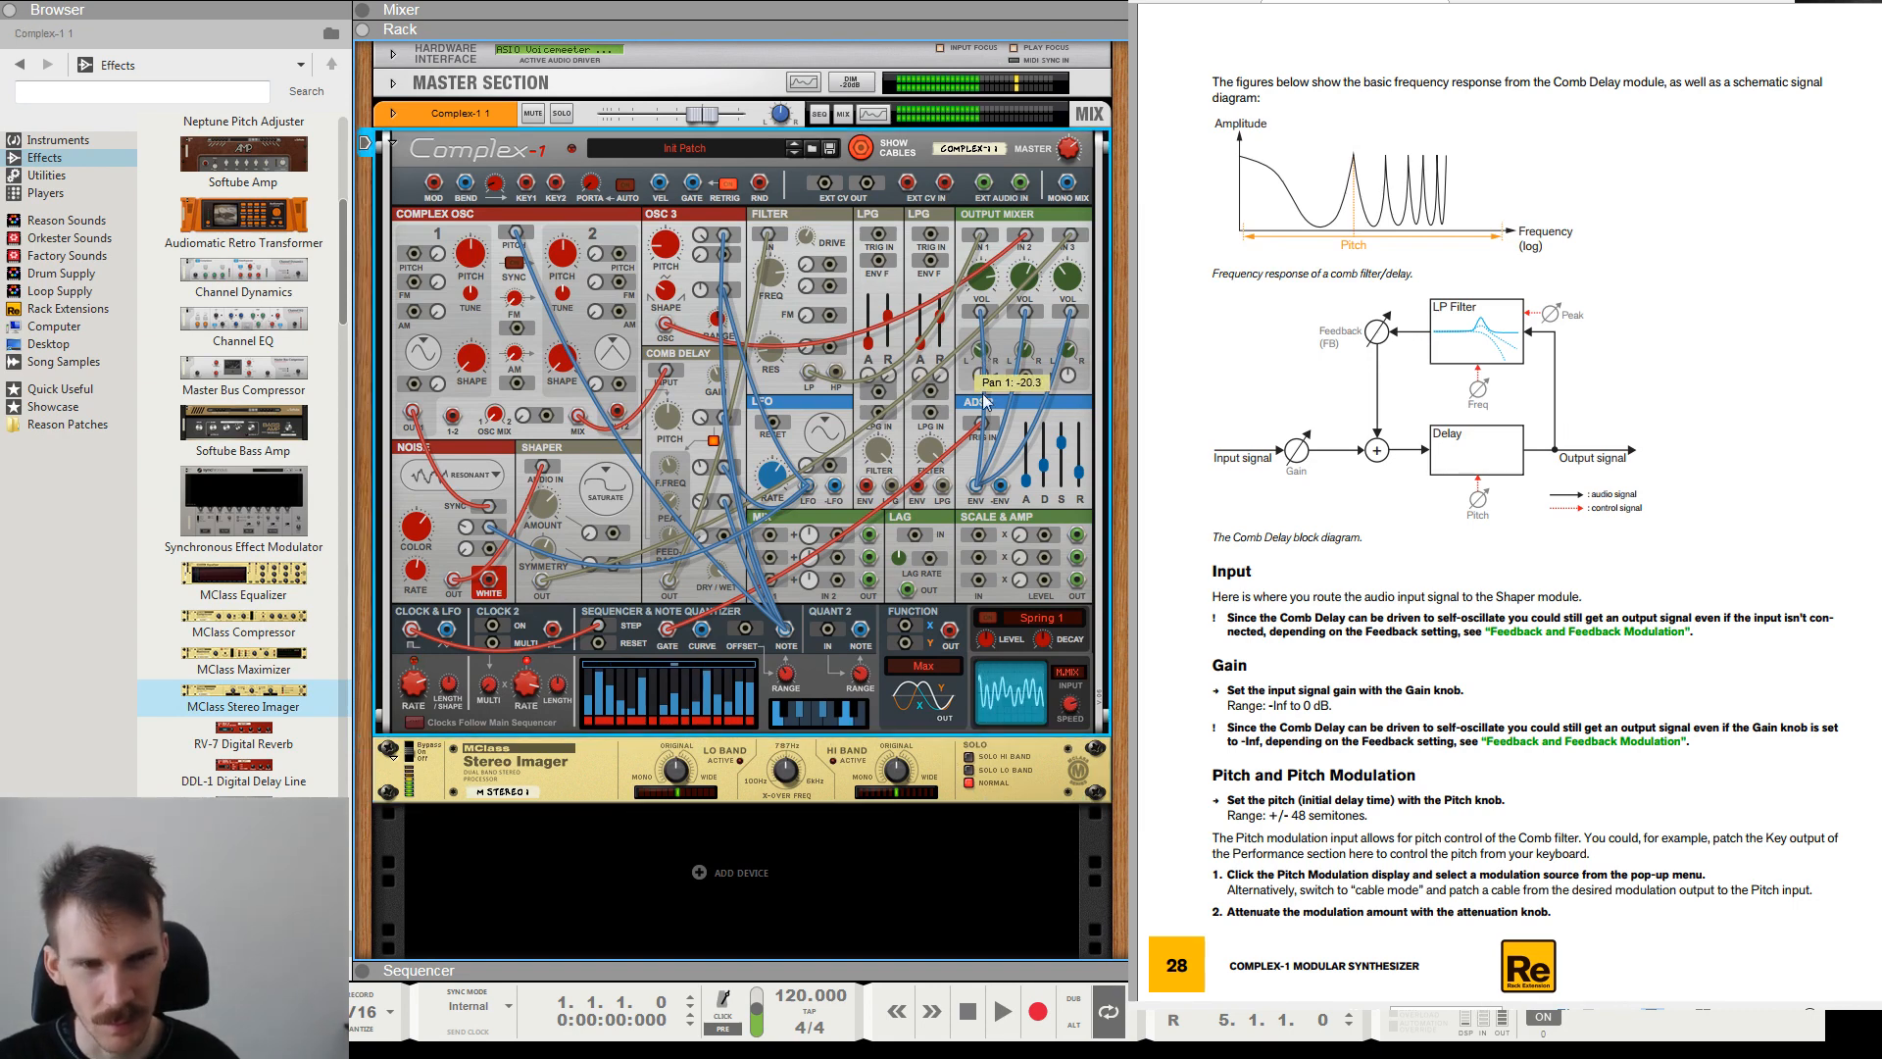
pyautogui.moveTo(1001, 490); pyautogui.dragTo(986, 359)
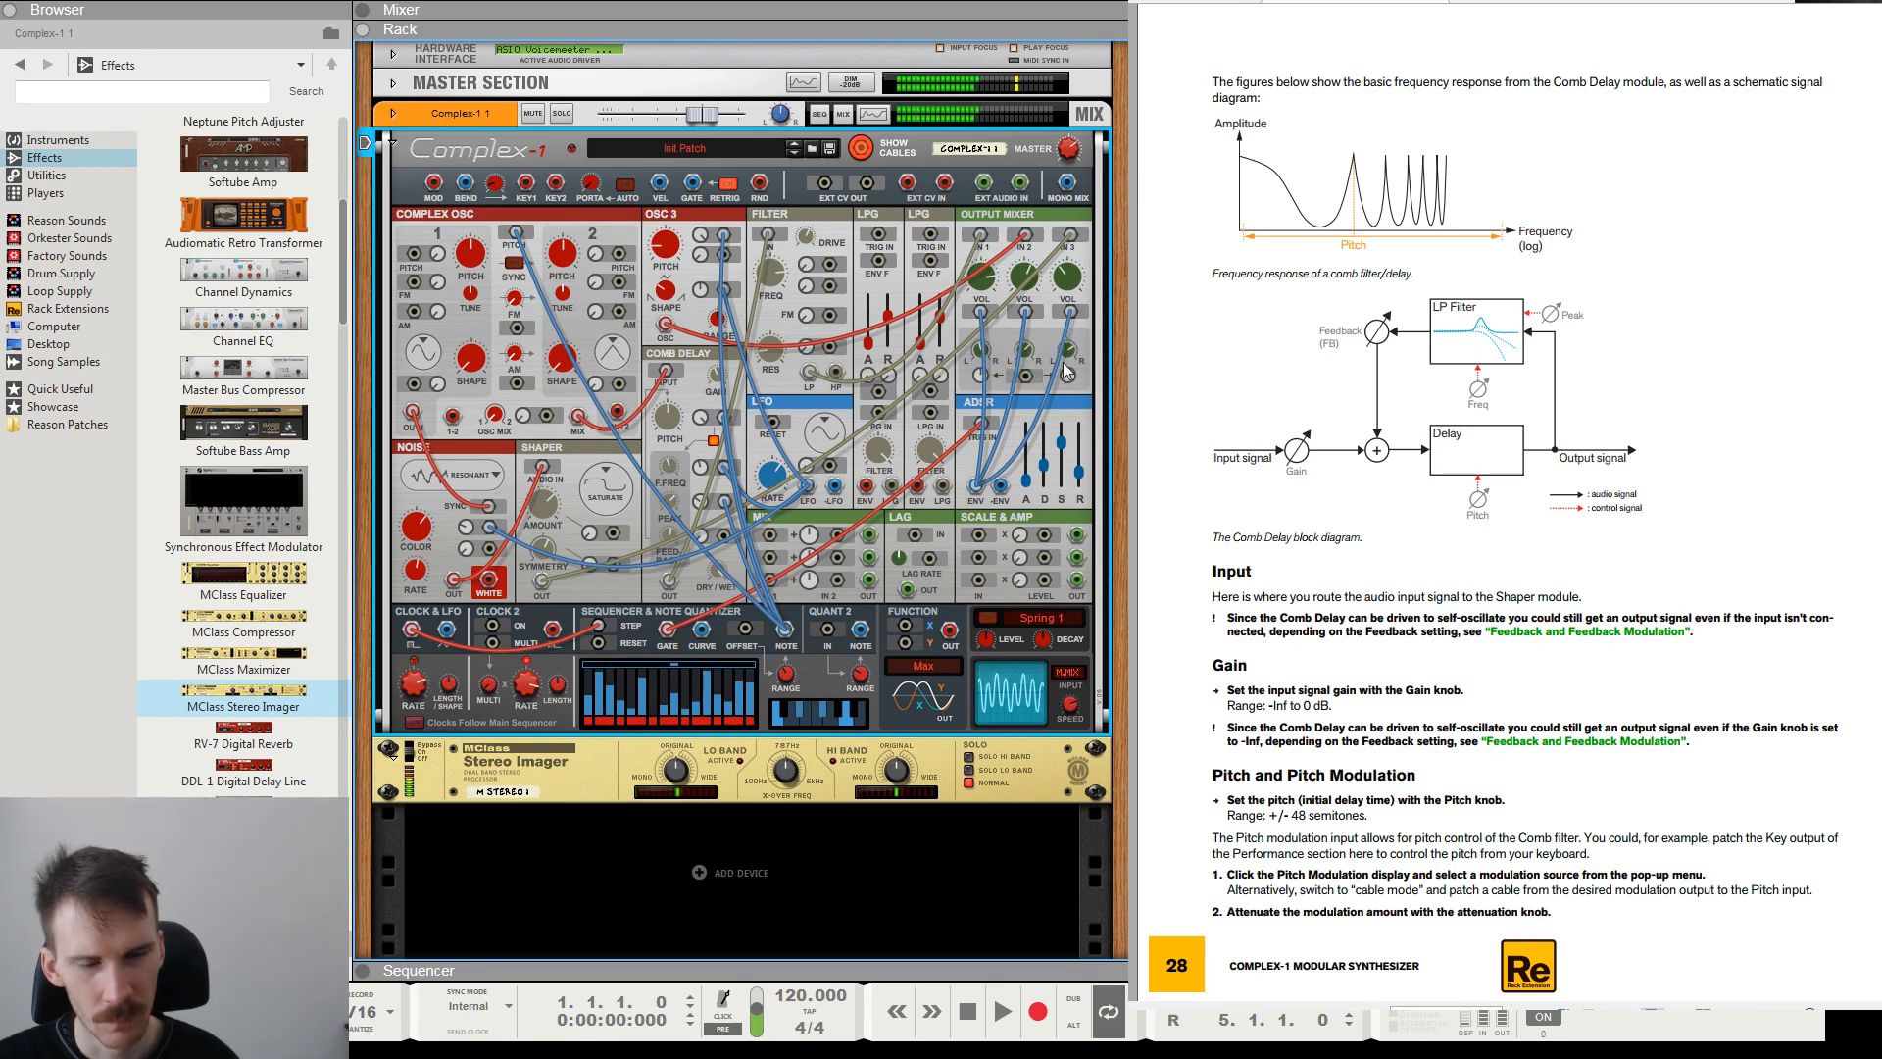
pyautogui.moveTo(1068, 355)
pyautogui.moveTo(1069, 354); pyautogui.dragTo(1074, 331)
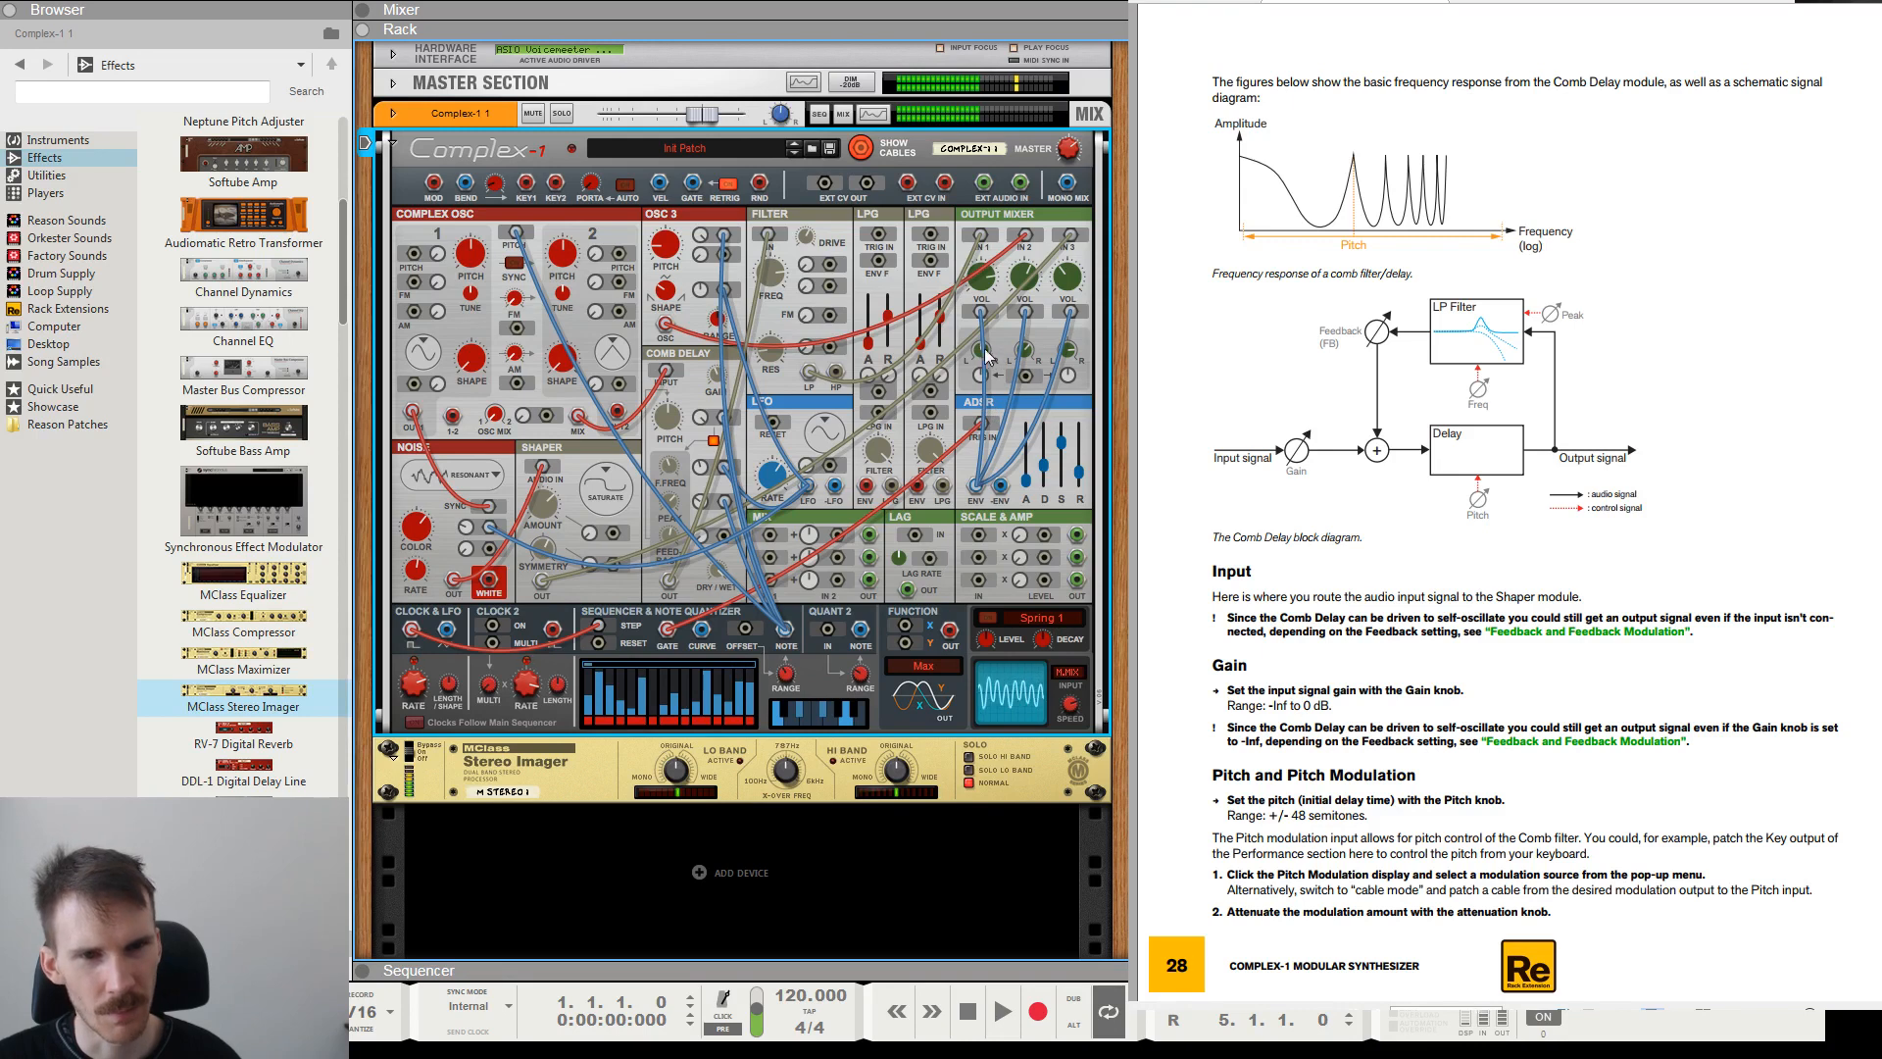
pyautogui.click(942, 785)
pyautogui.press('Delete')
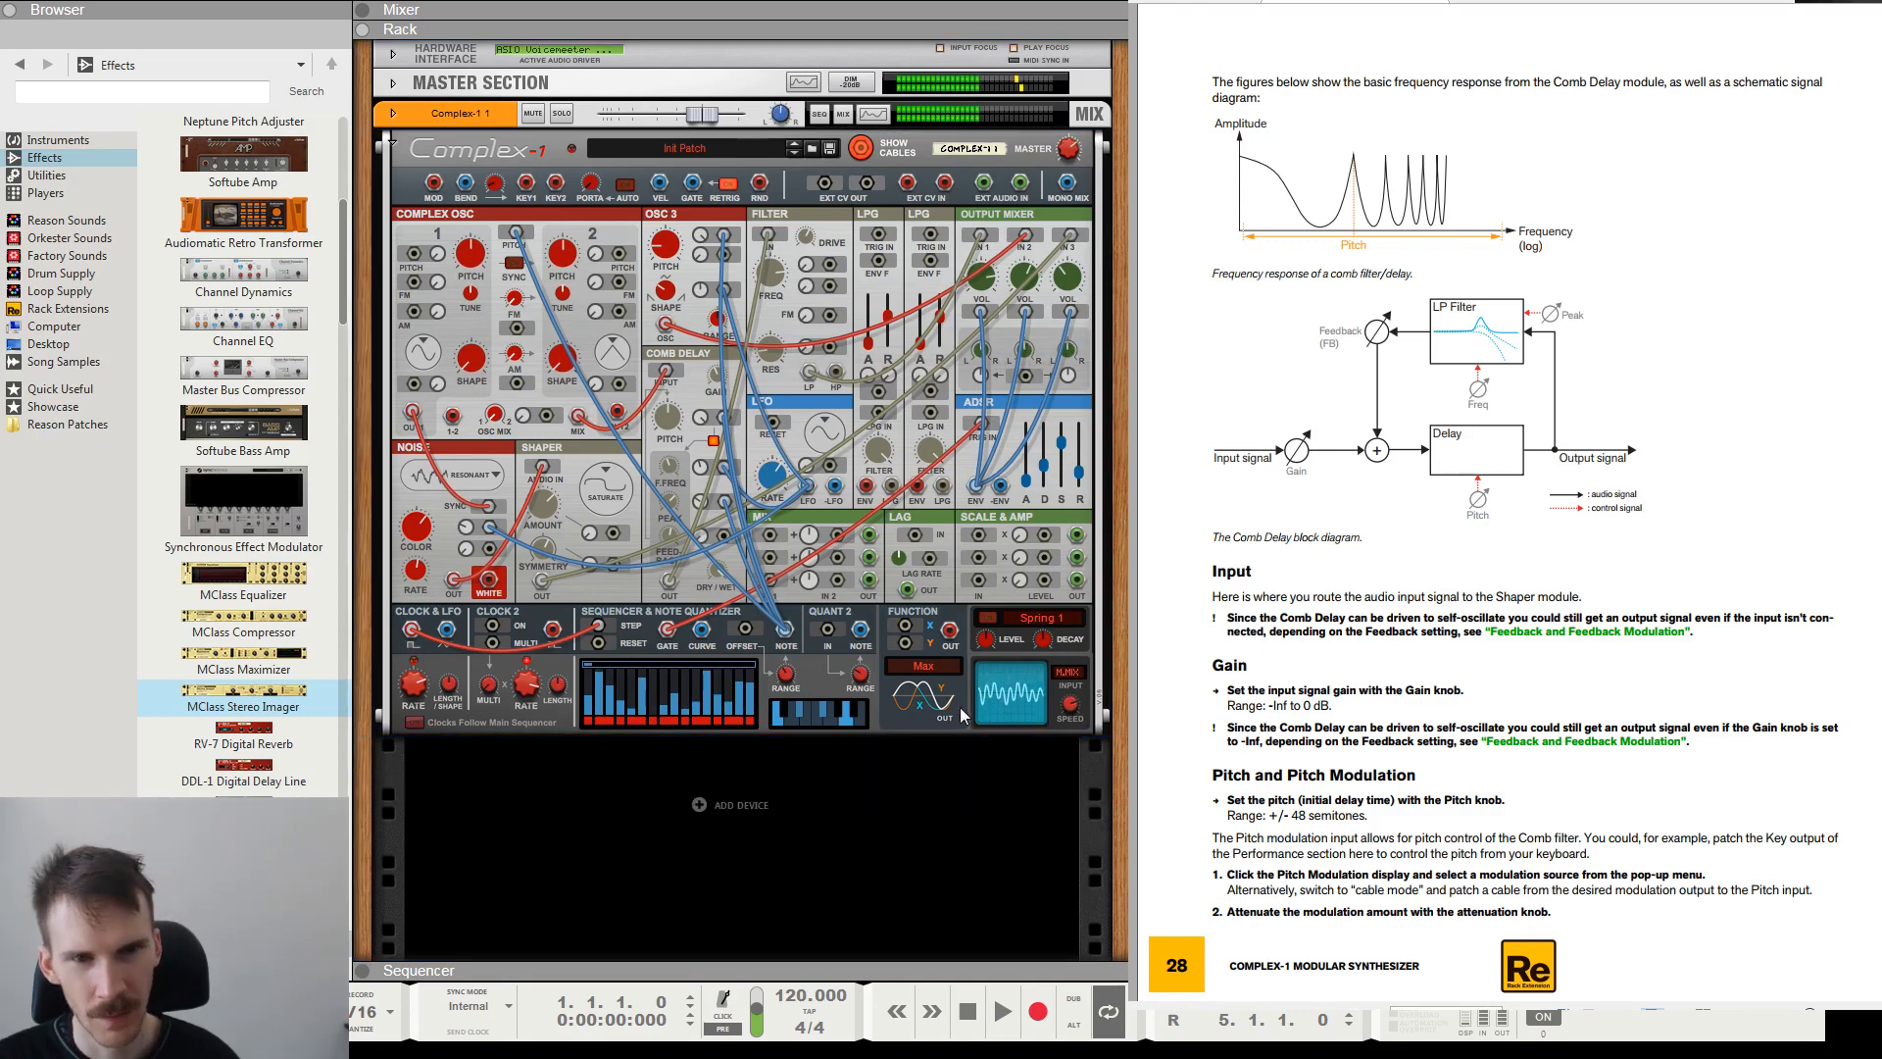
pyautogui.moveTo(1075, 282); pyautogui.dragTo(1027, 261)
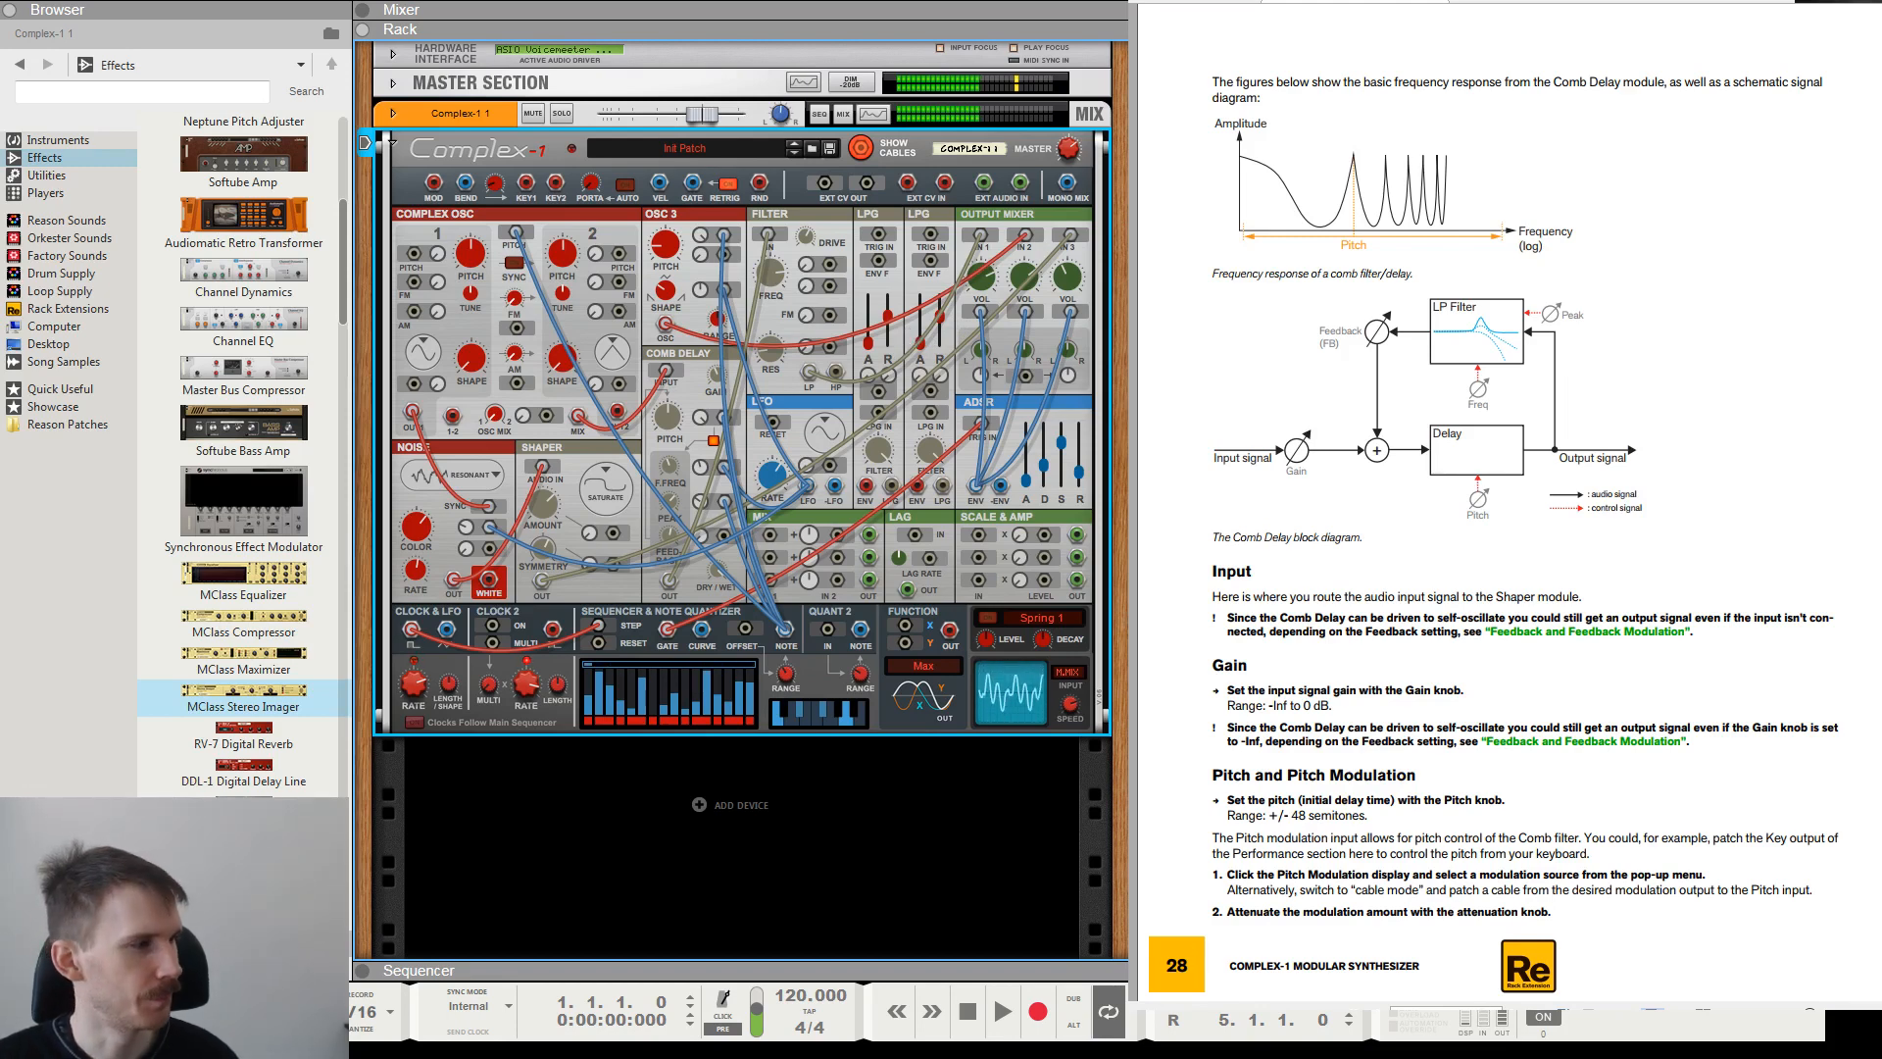
# Look through the manual's remaining Comb Delay topics, from pitch modulation through feedback, Dry/Wet and audio output.
pyautogui.scroll(-3, 1568, 582)
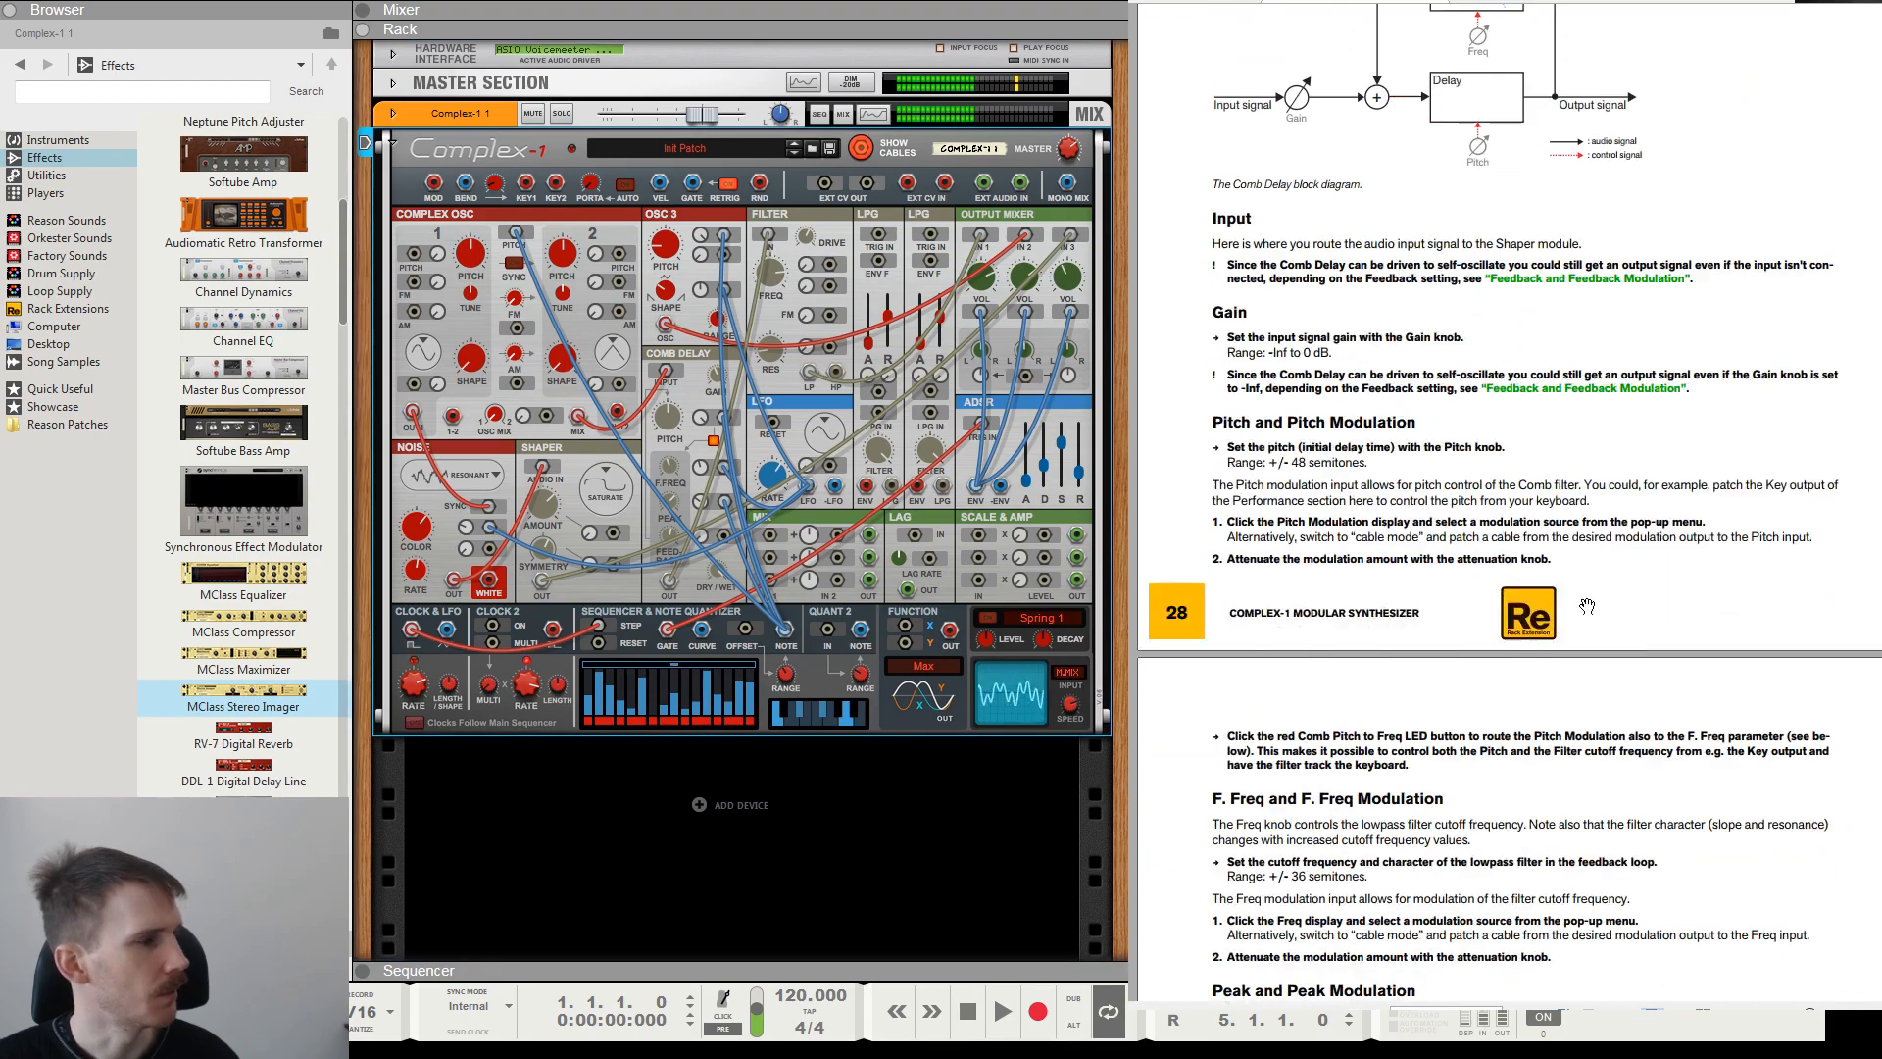
pyautogui.scroll(-4, 1568, 582)
pyautogui.scroll(-8, 1569, 582)
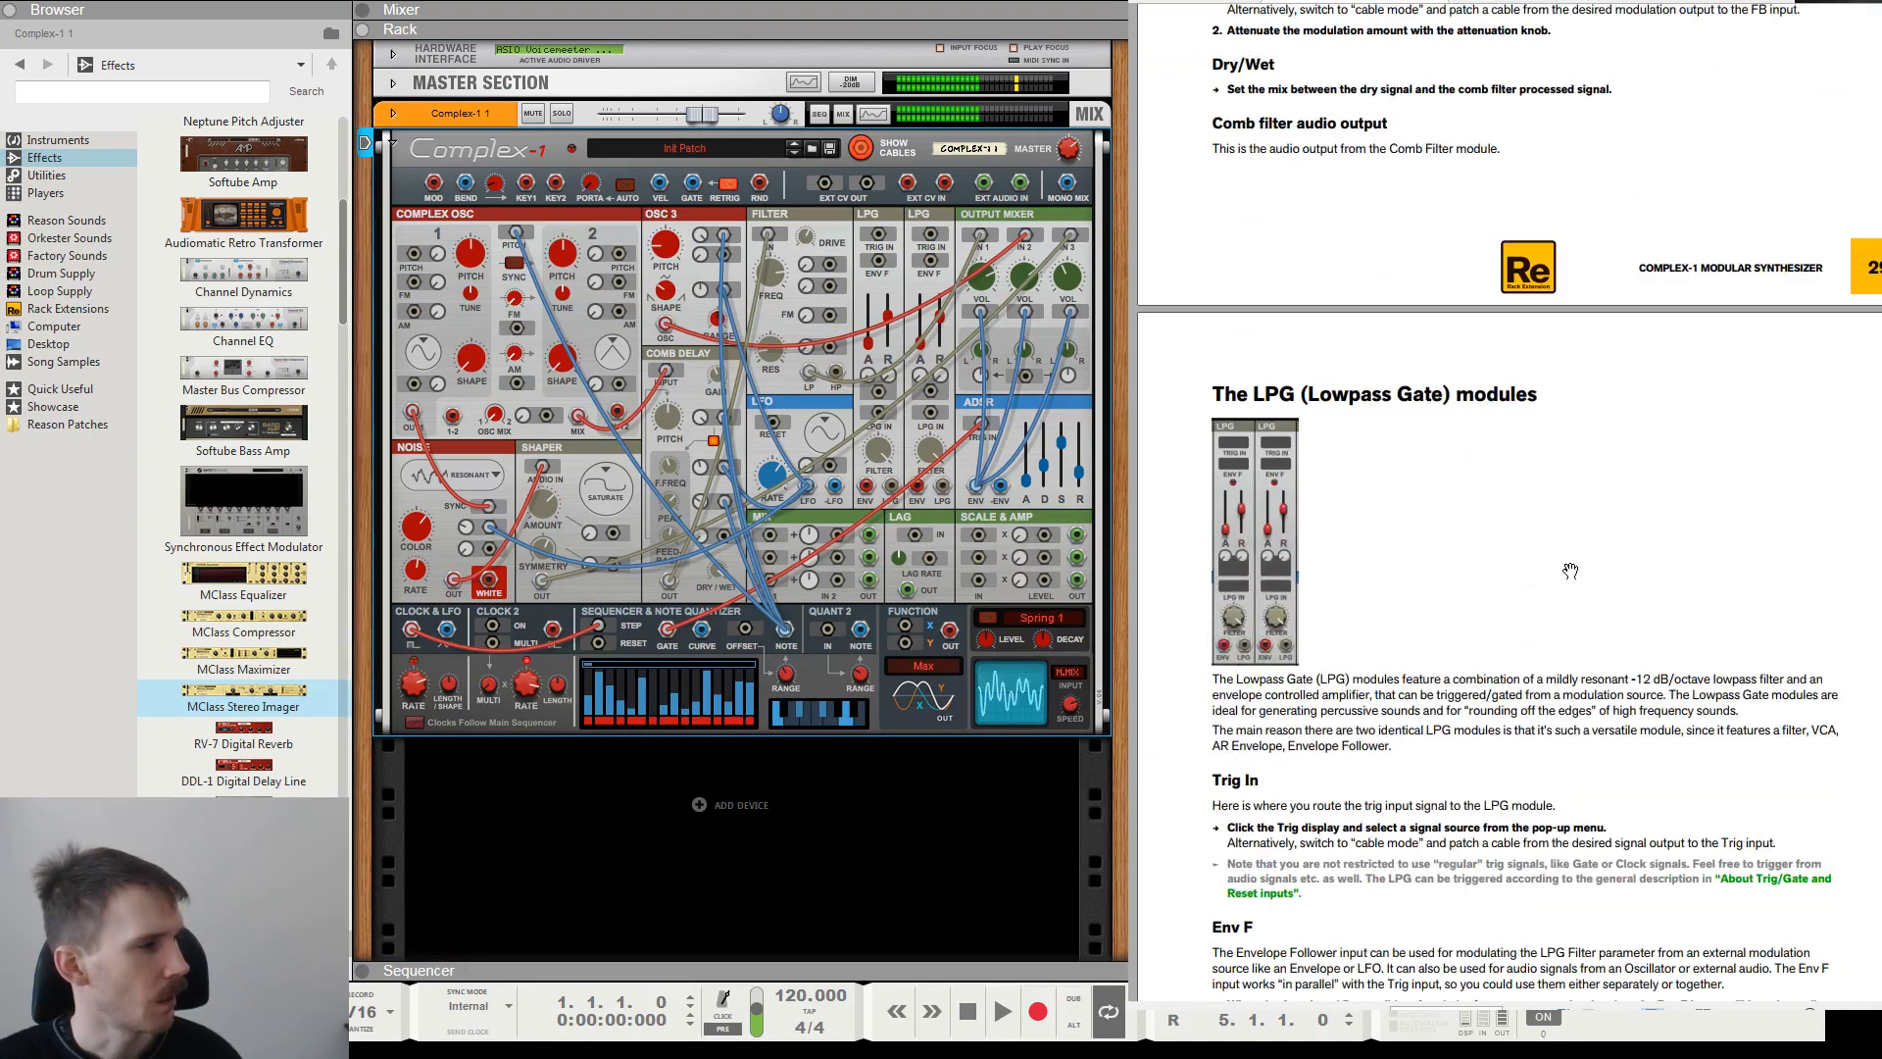
pyautogui.scroll(6, 1568, 588)
pyautogui.scroll(-3, 1421, 676)
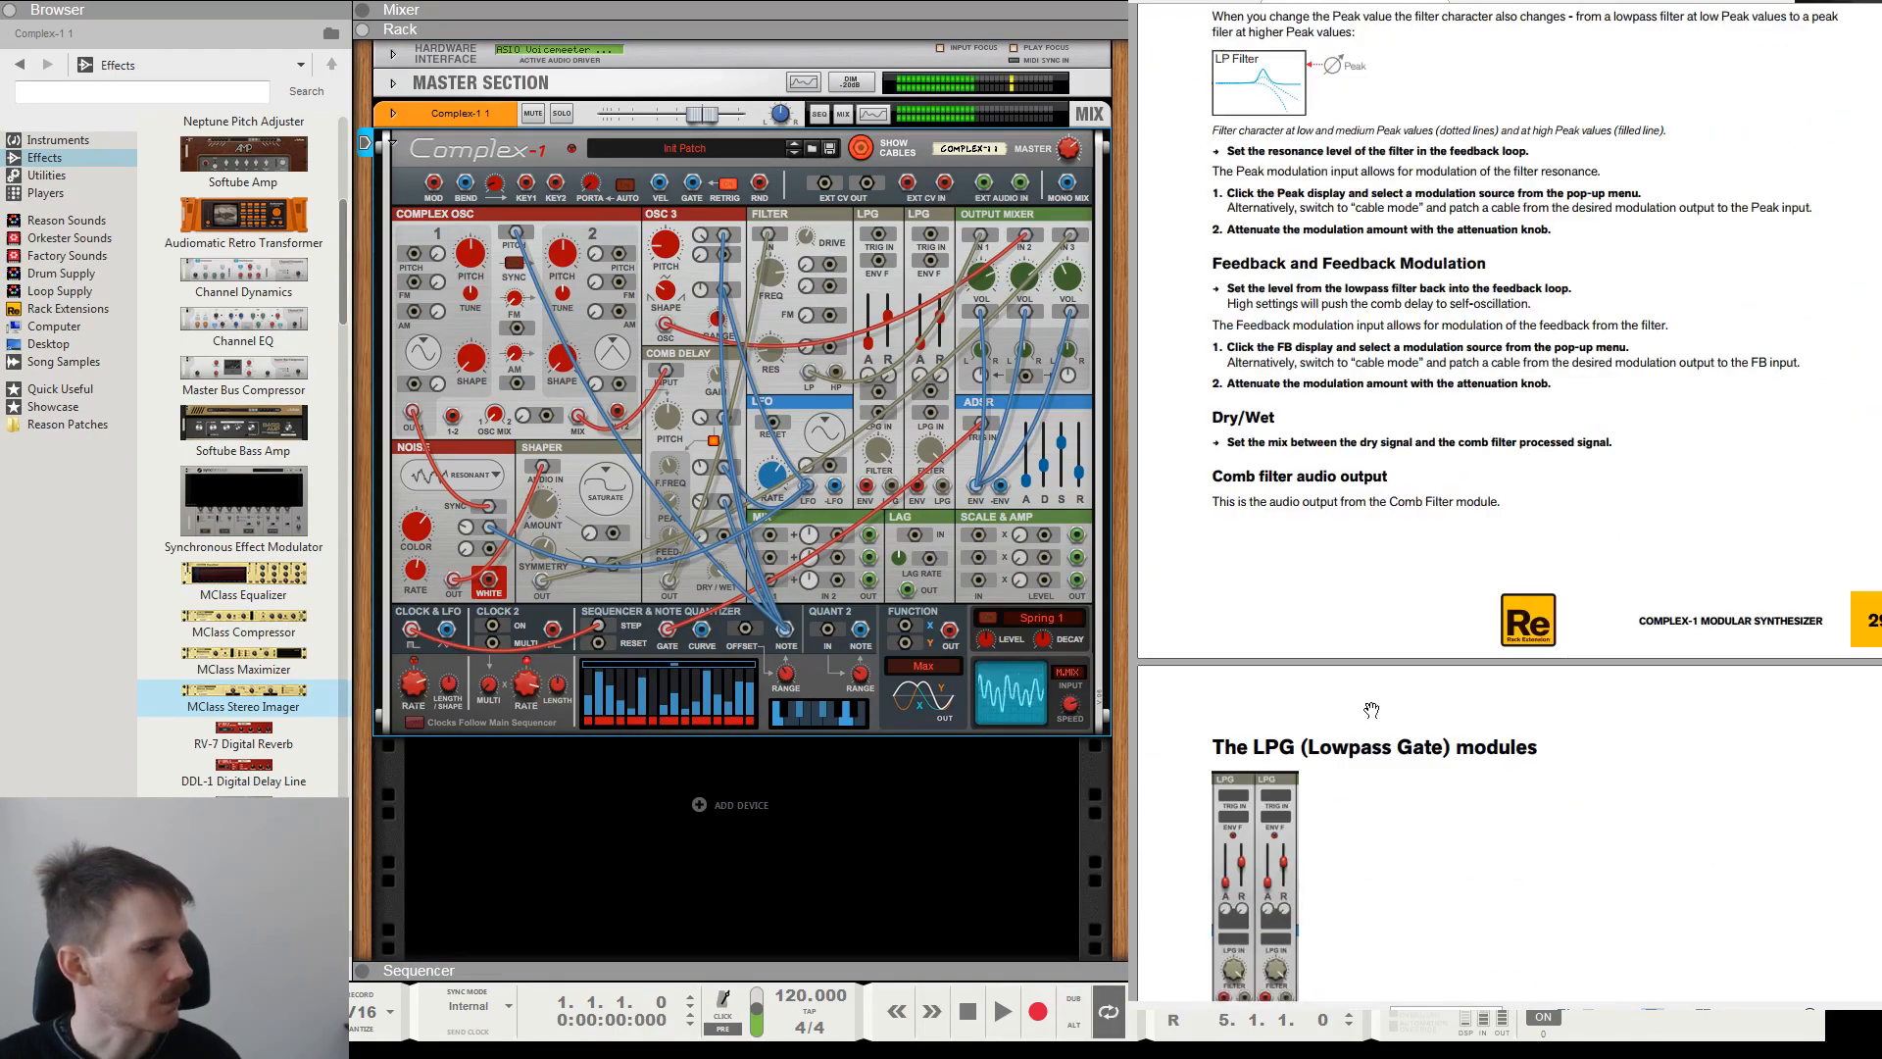
pyautogui.scroll(10, 1498, 467)
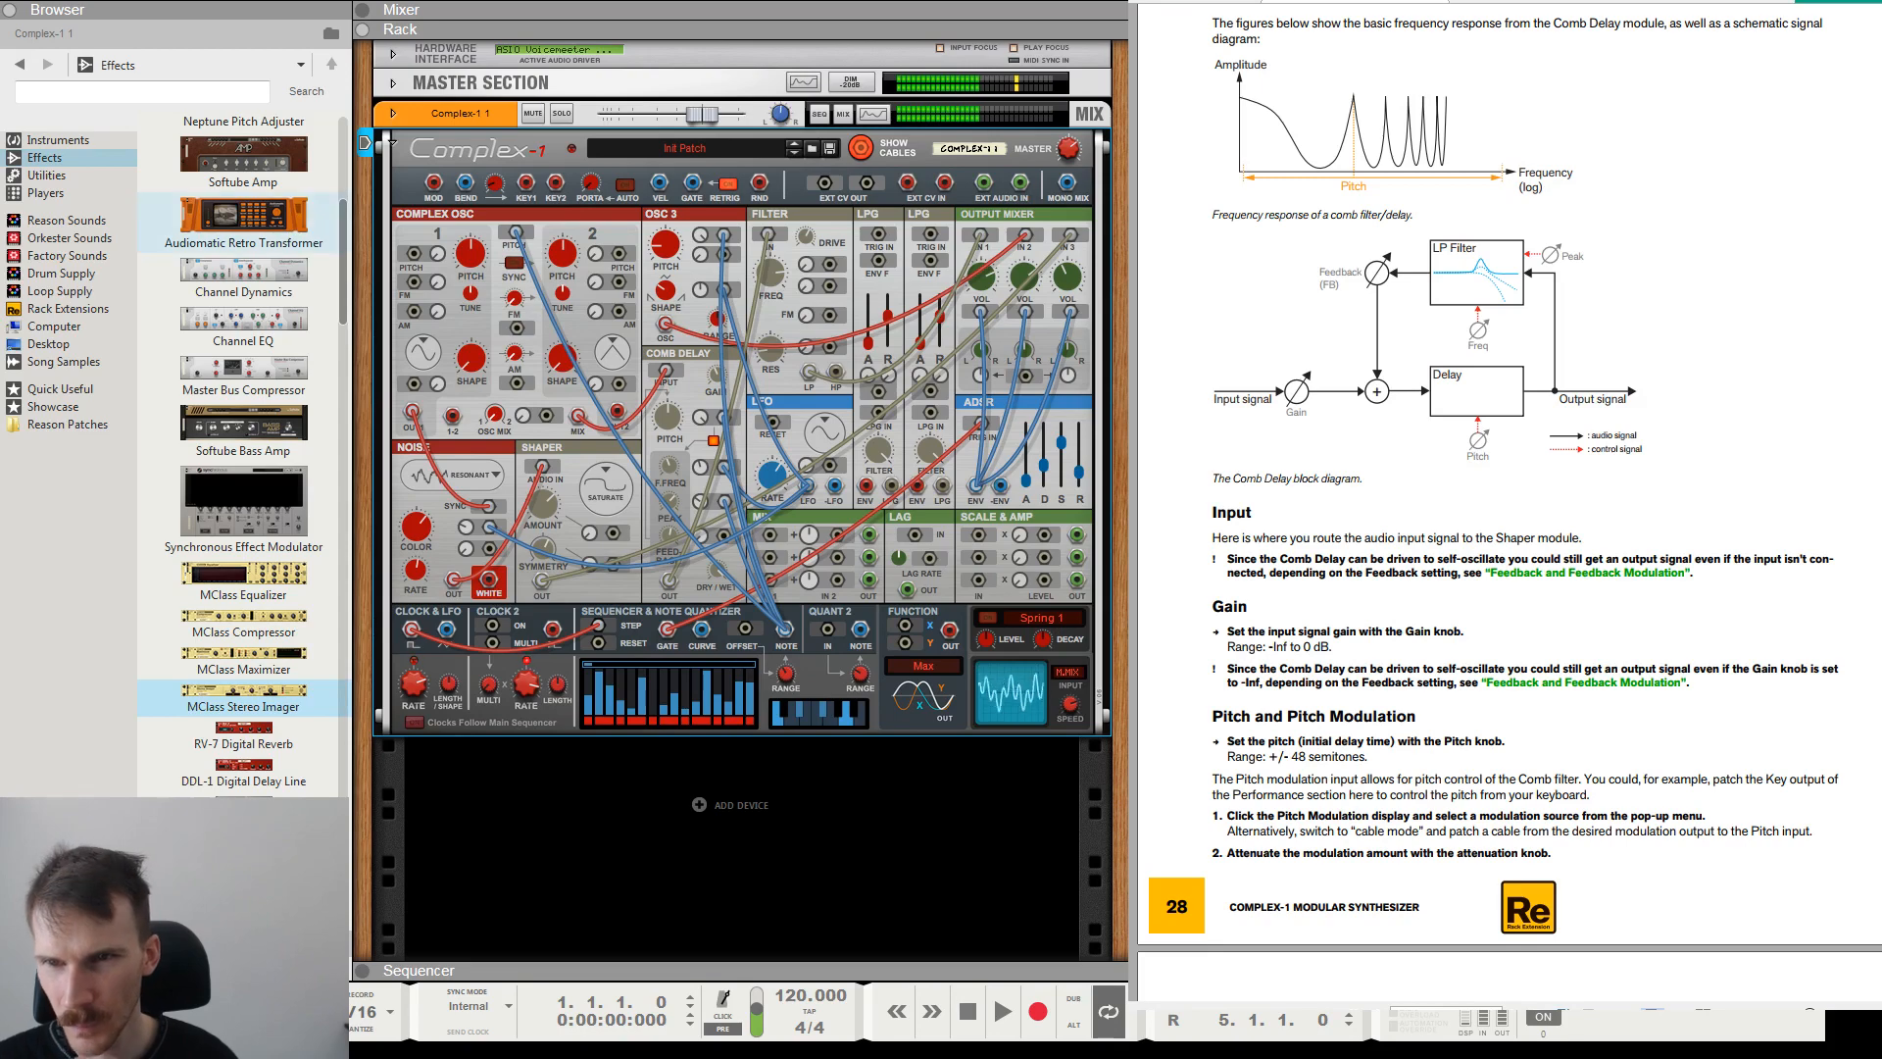
# Add an Audiomatic Retro Transformer below the Complex-1 and try its Bottom and PVC presets with adjusted Transform and Dry/Wet amounts.
pyautogui.moveTo(243, 214); pyautogui.dragTo(931, 676)
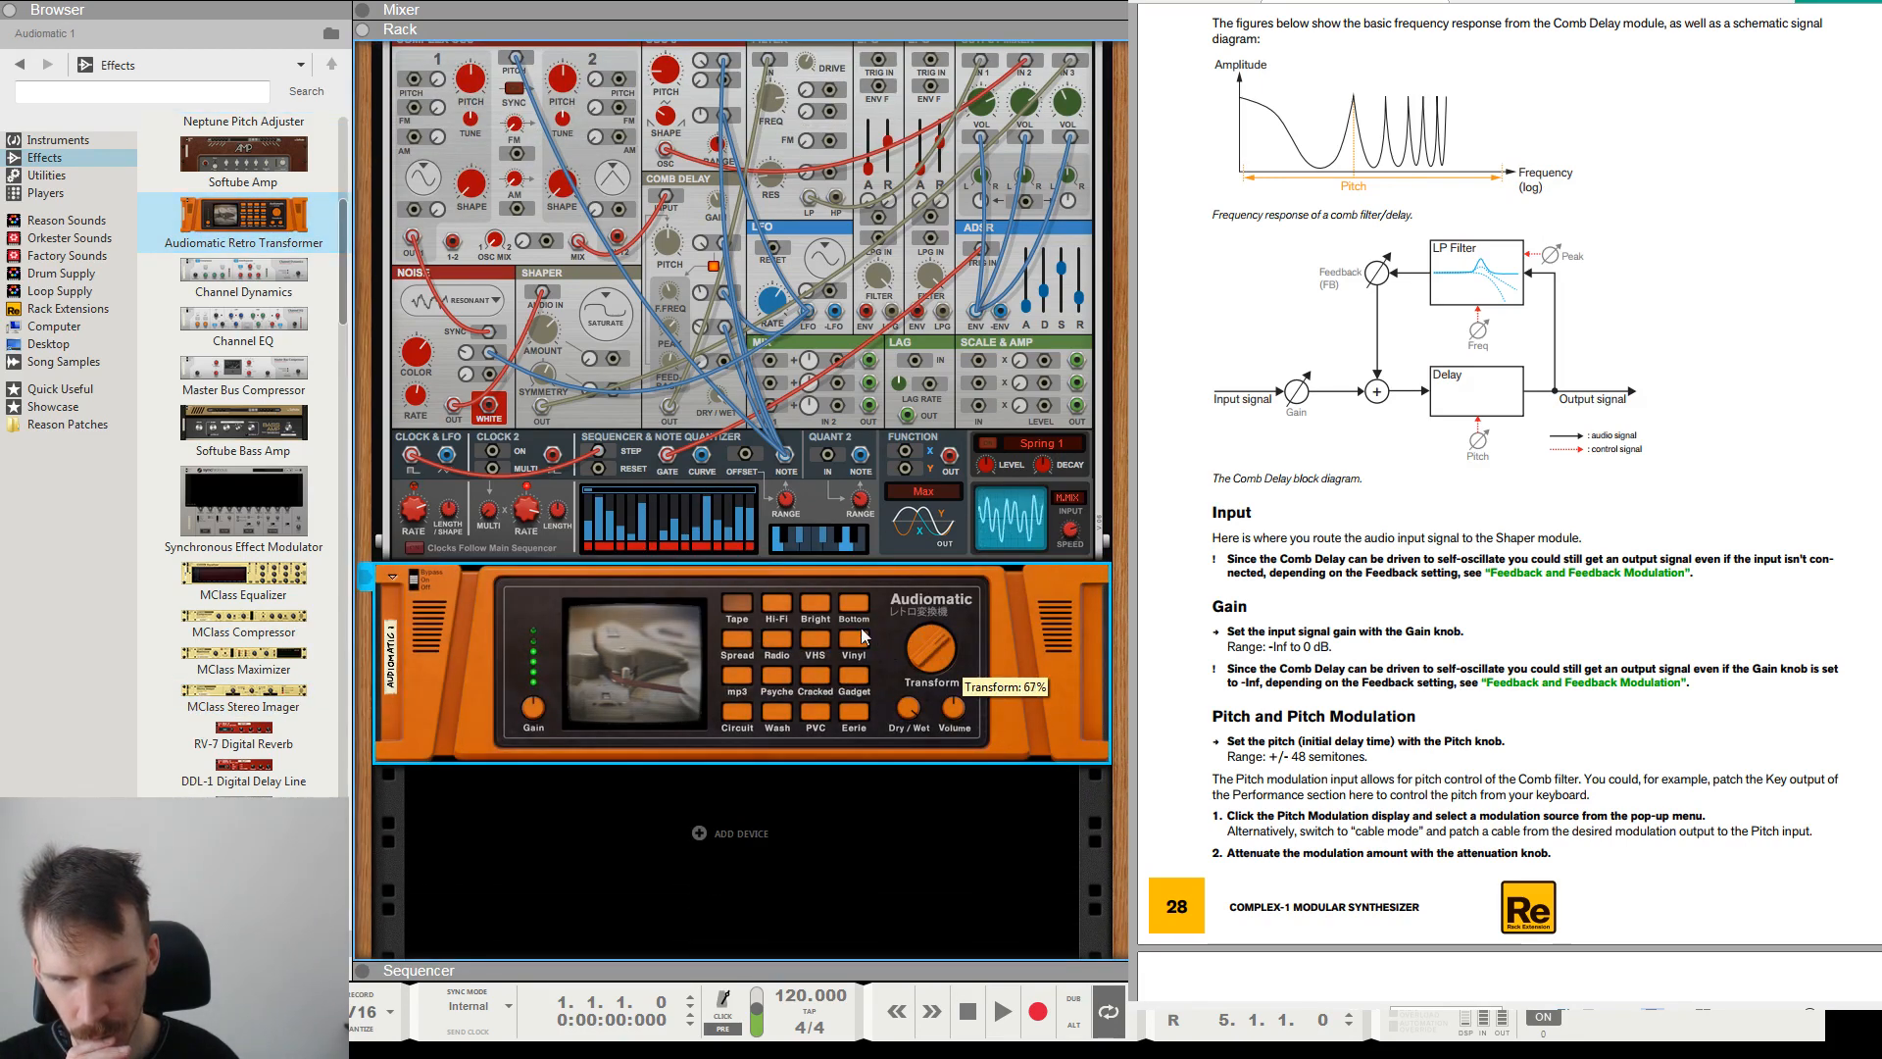
pyautogui.click(854, 609)
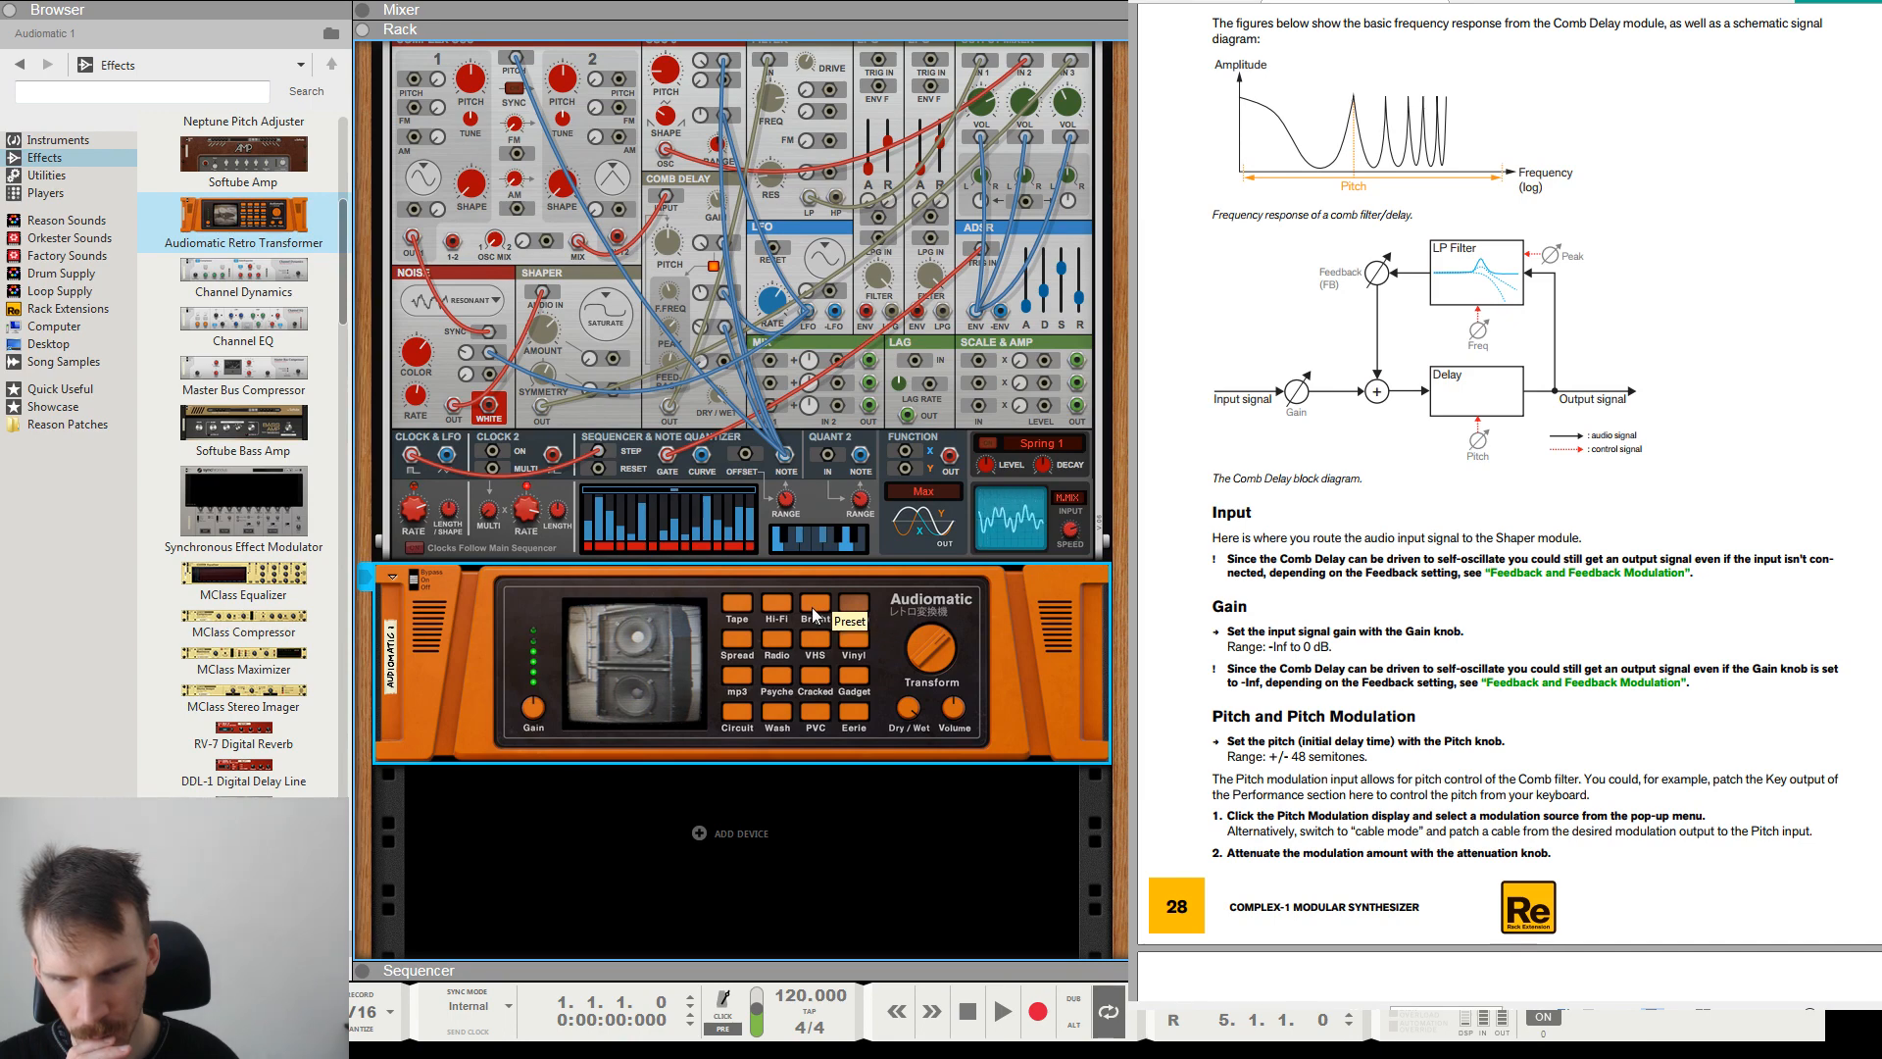
pyautogui.click(804, 722)
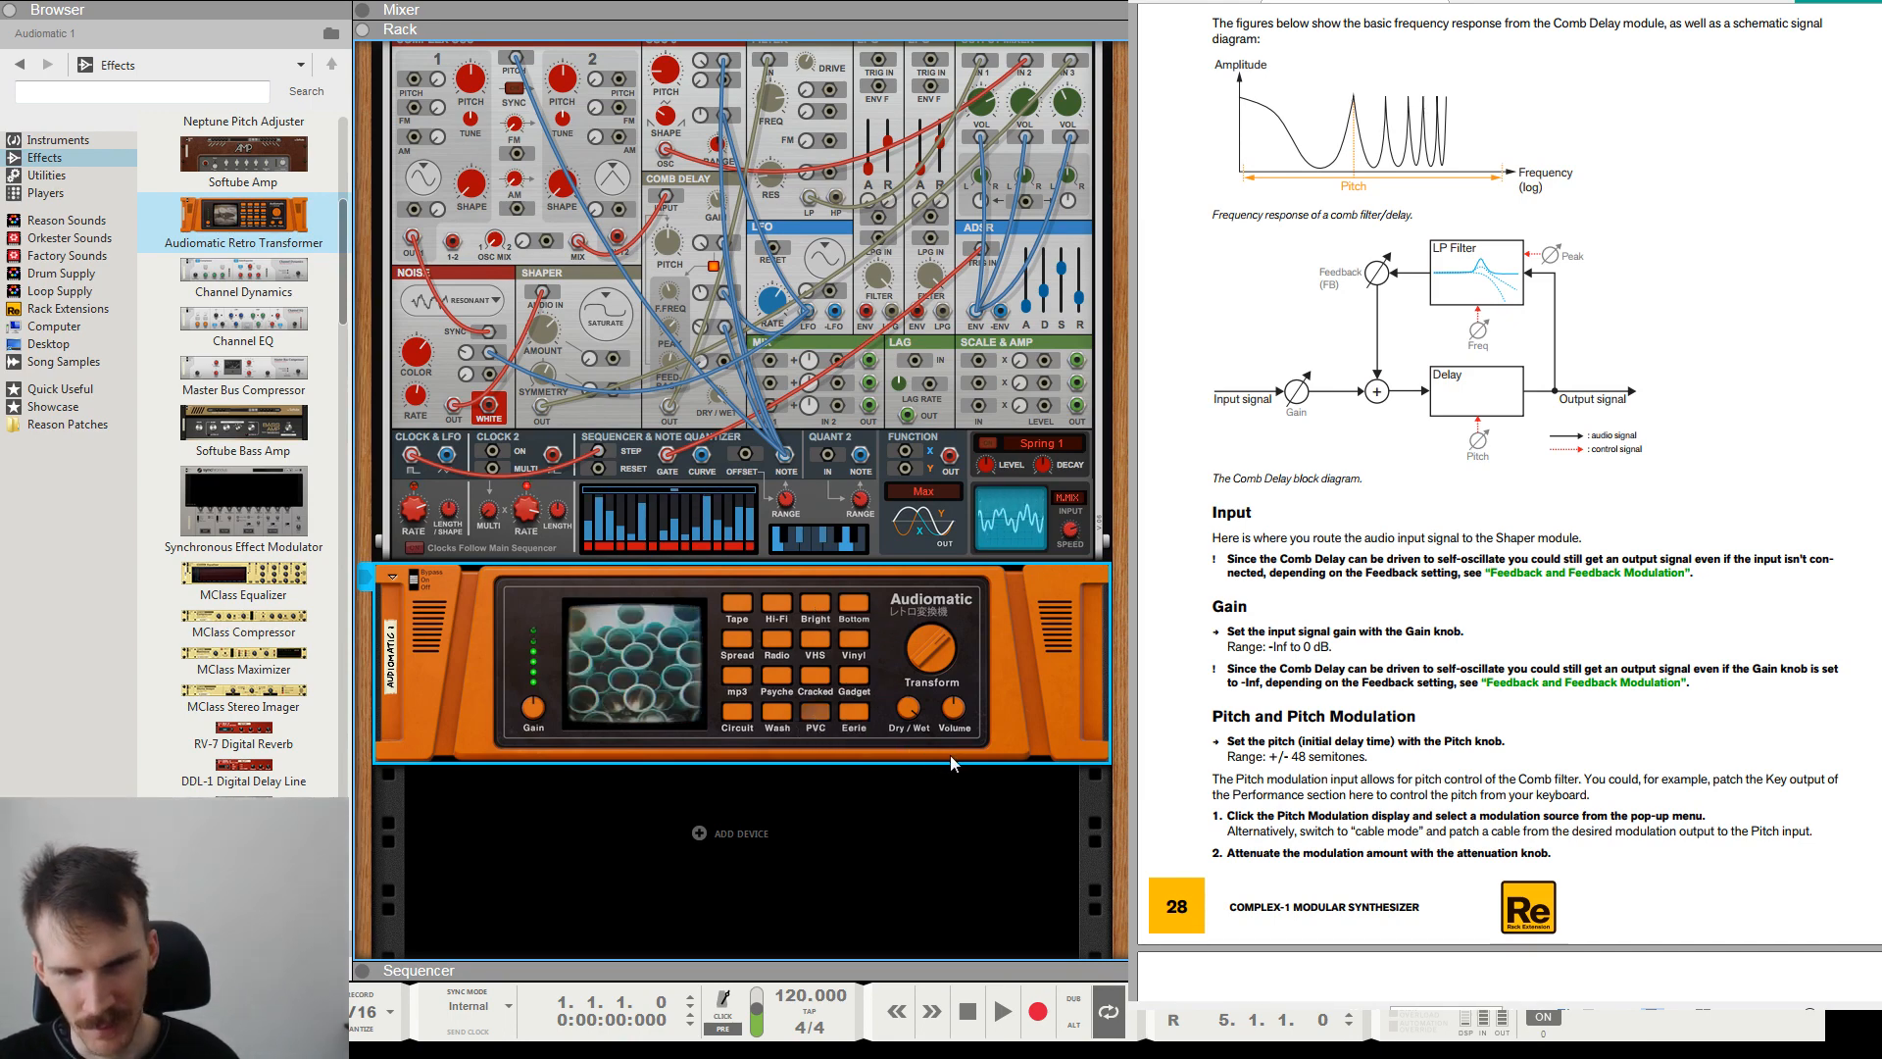
pyautogui.moveTo(946, 663)
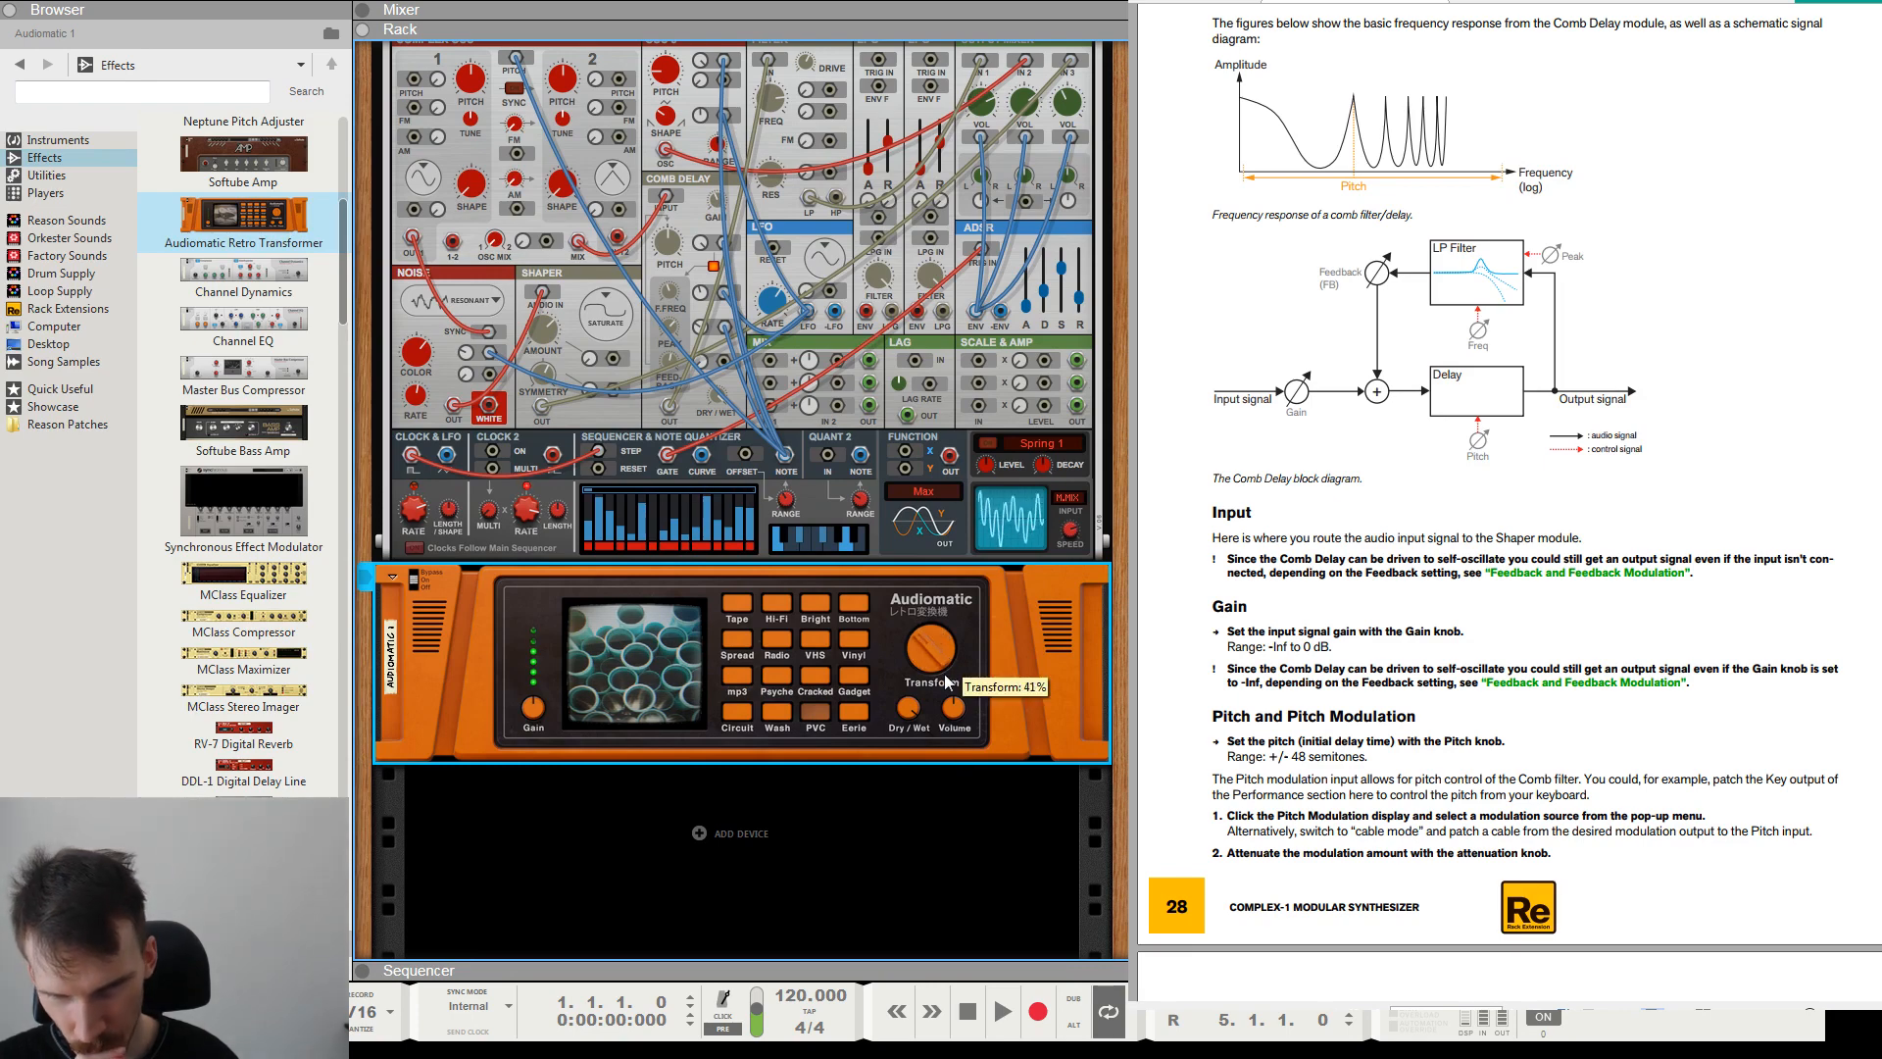
pyautogui.moveTo(919, 725)
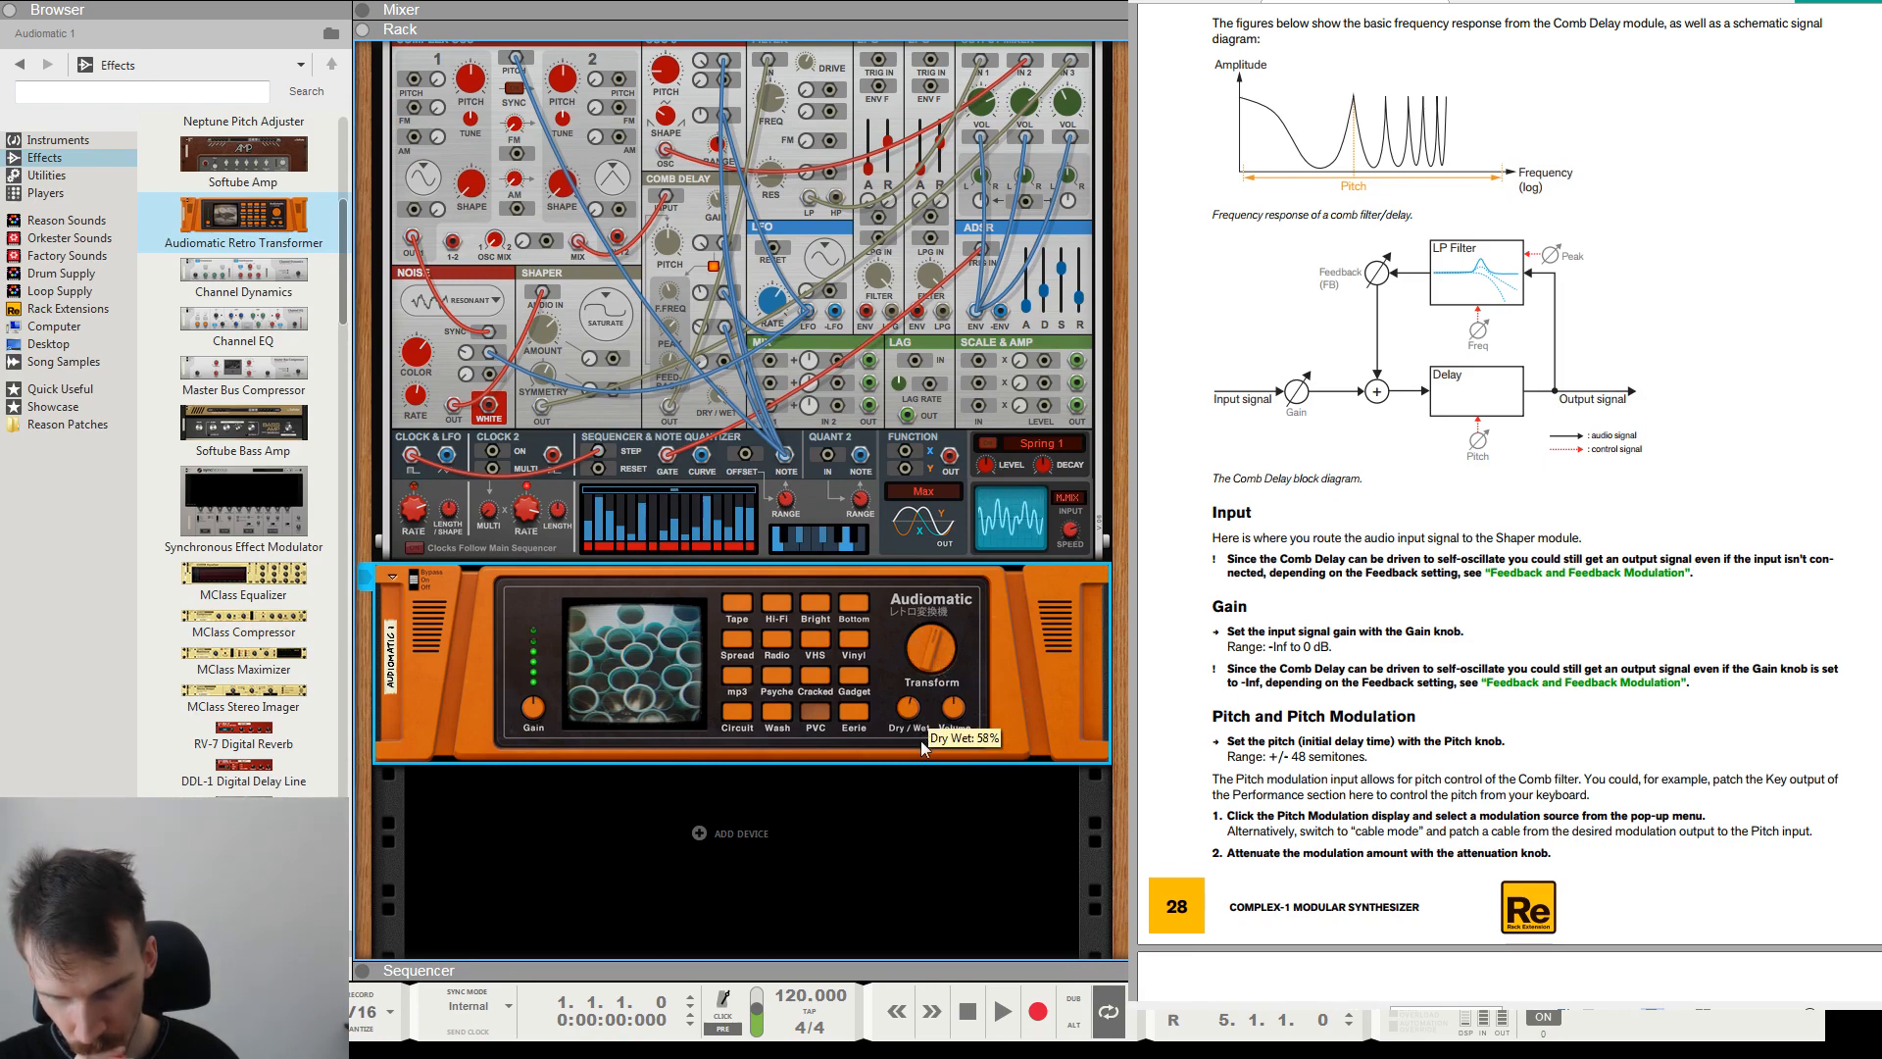
pyautogui.moveTo(920, 737); pyautogui.dragTo(913, 749)
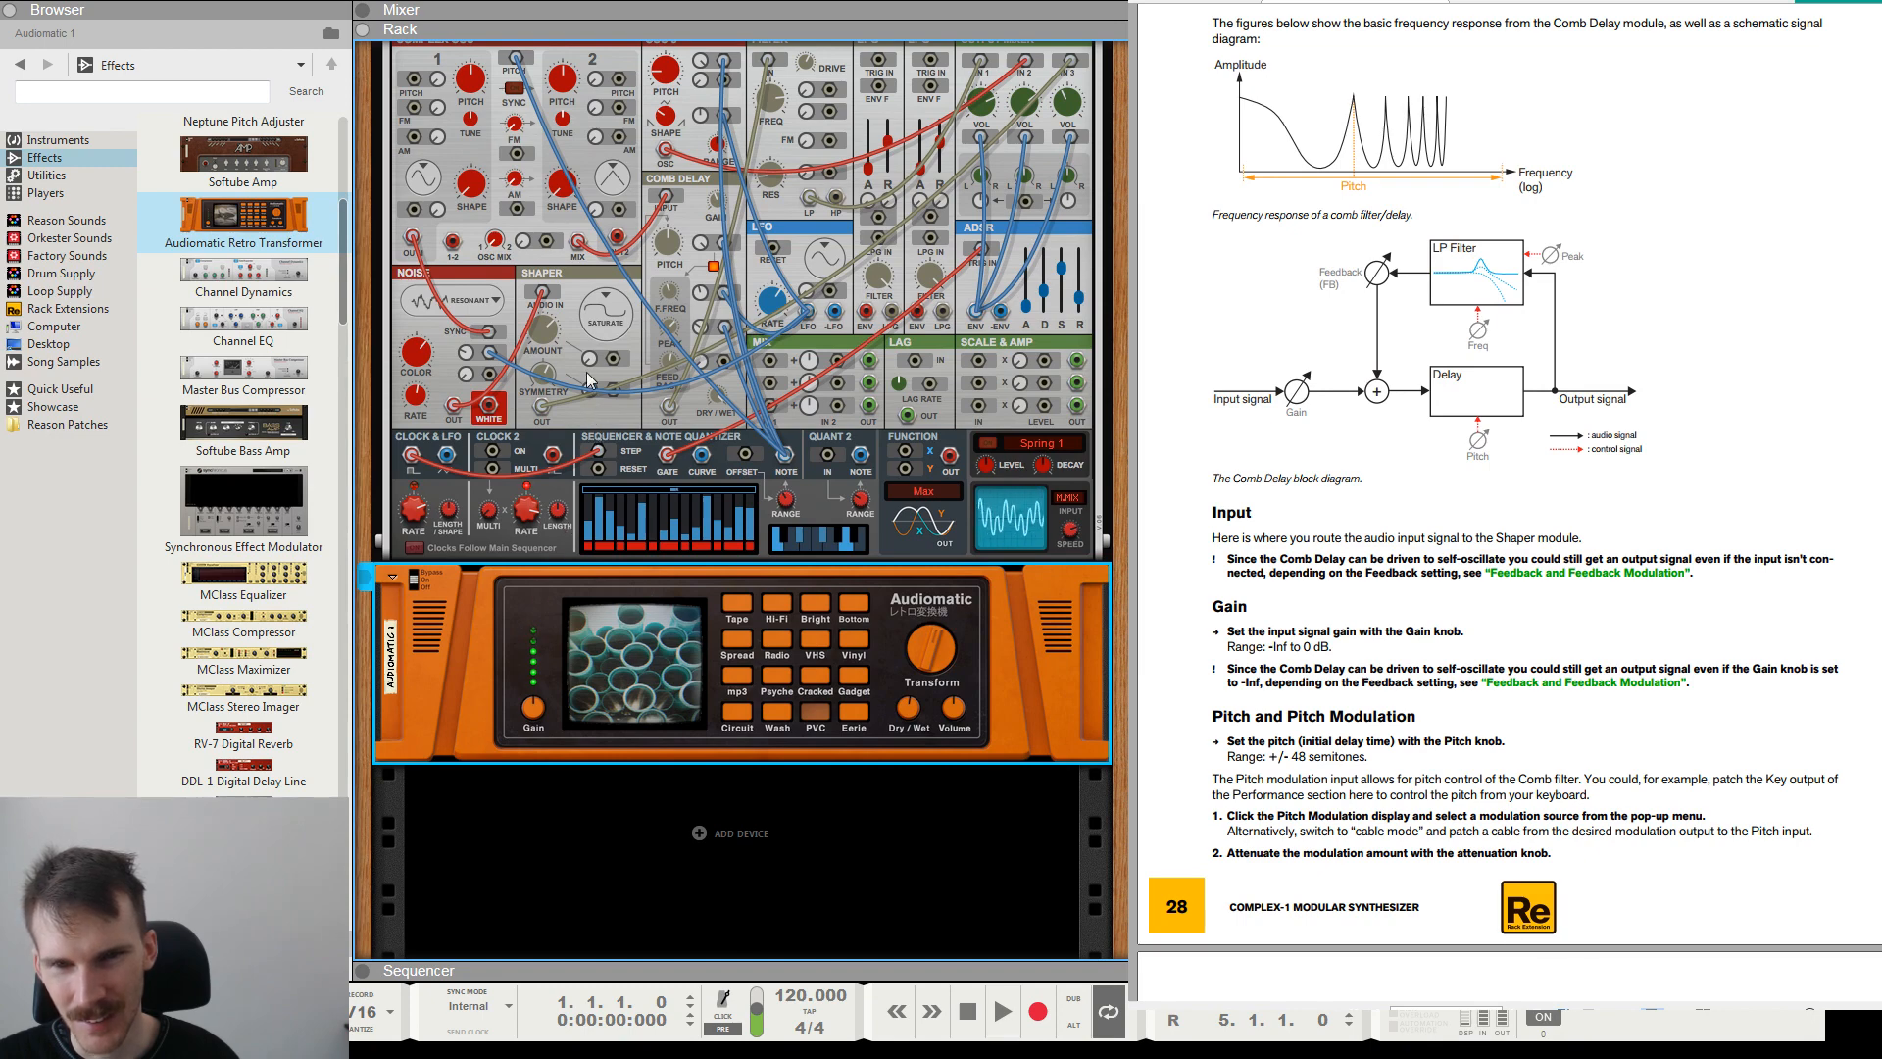
# Audition the Audiomatic's Tape and Vinyl presets and settle on the Radio preset.
pyautogui.click(737, 602)
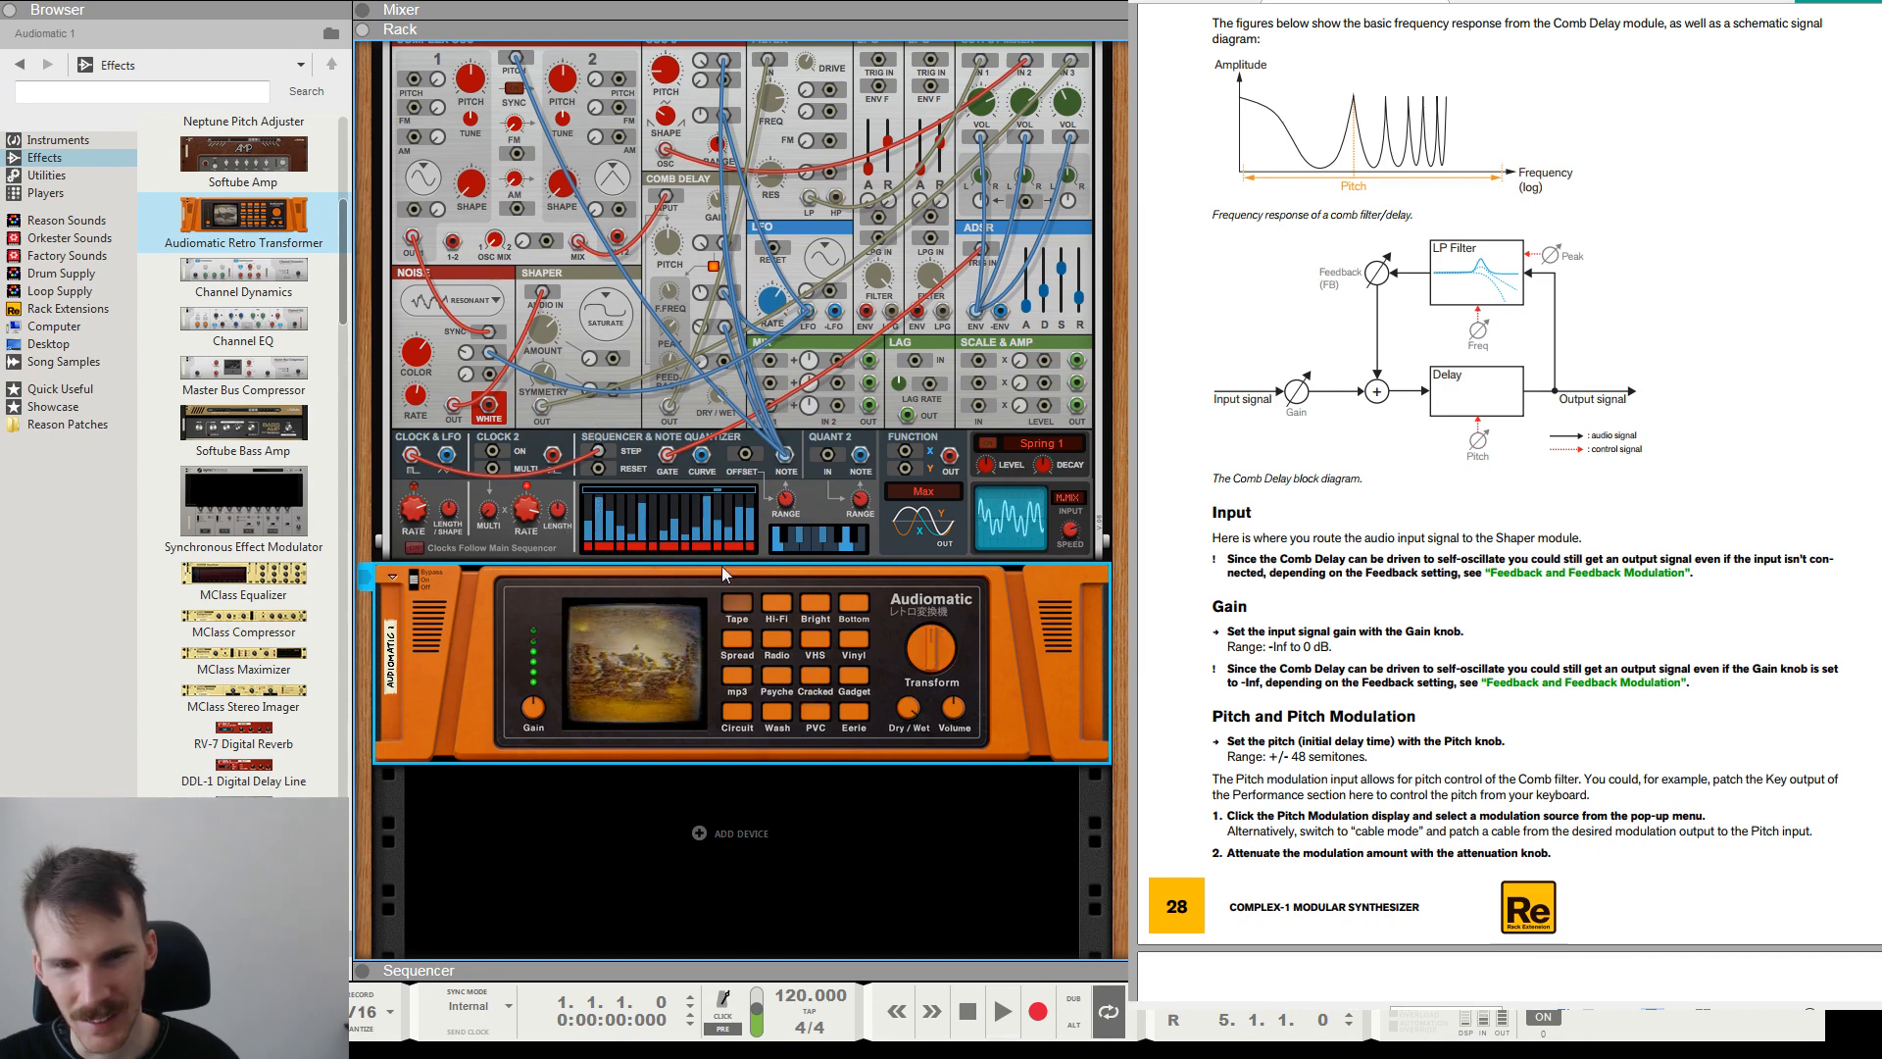
pyautogui.click(854, 647)
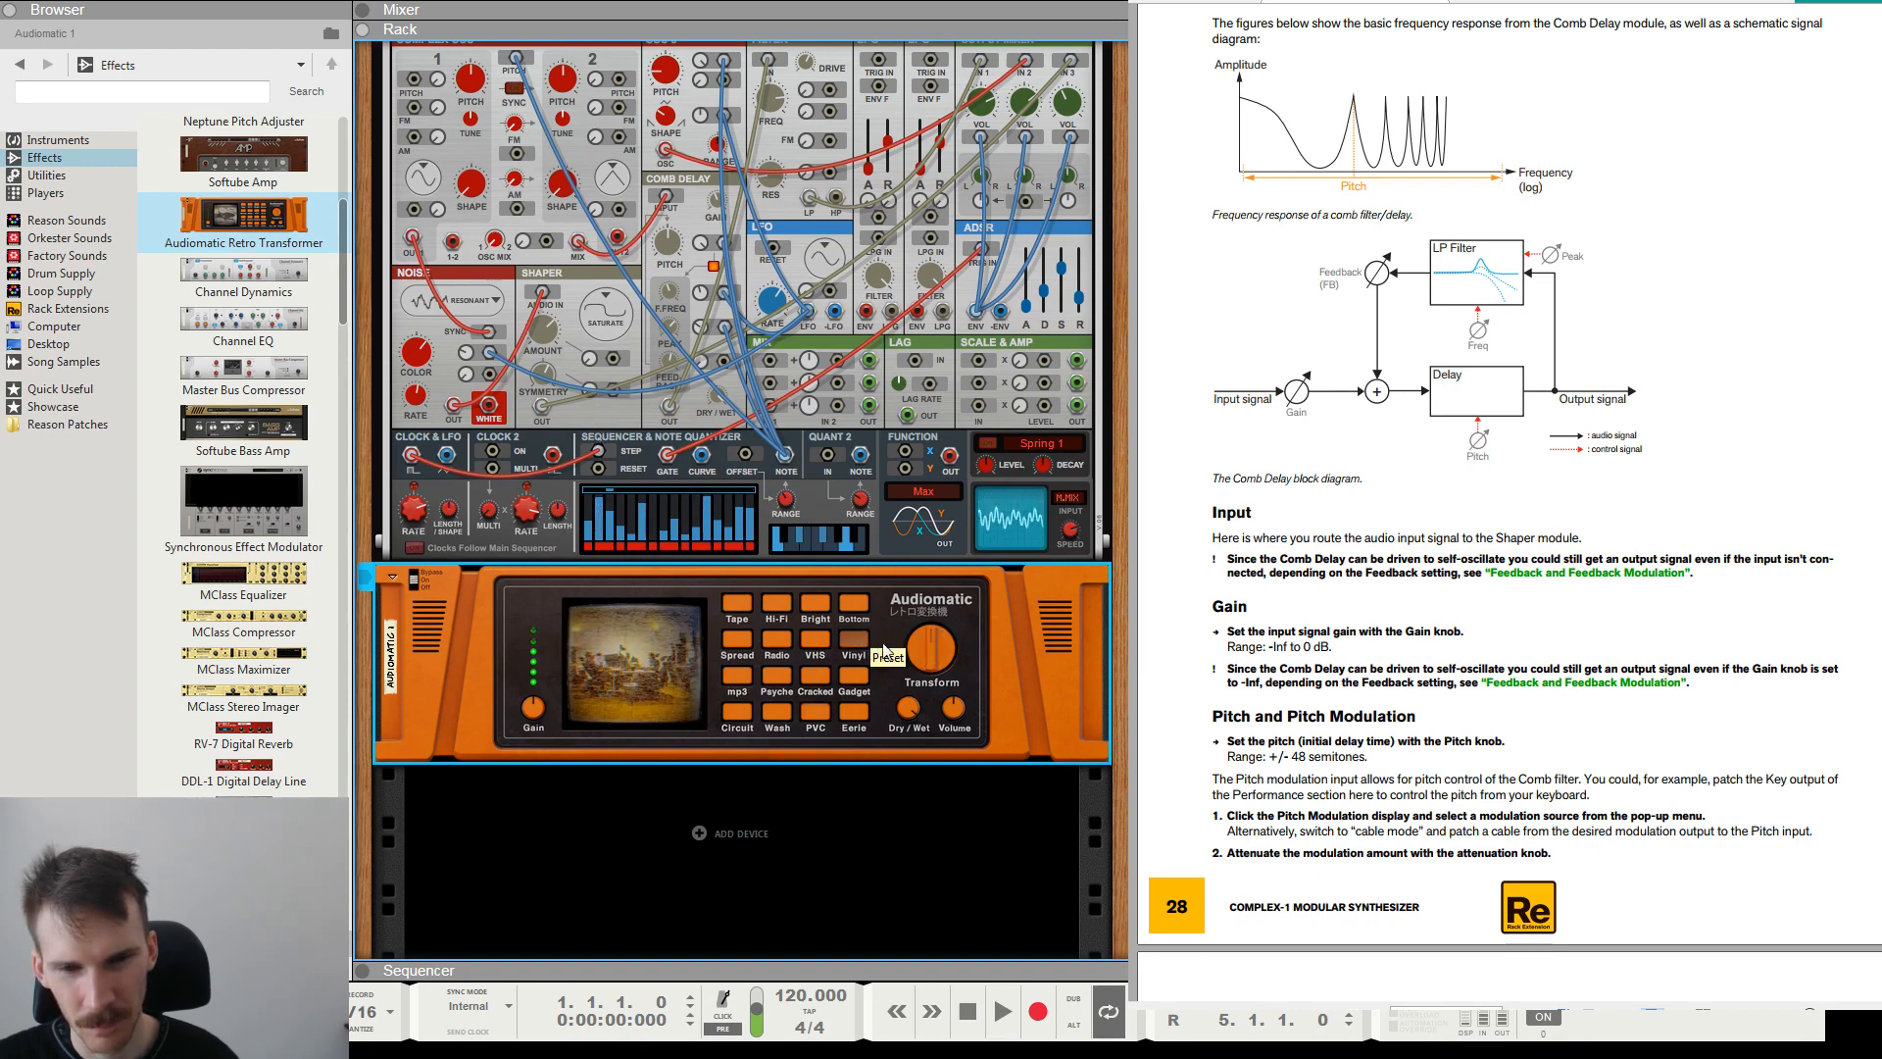
pyautogui.click(778, 643)
# Set the Audiomatic's Transform to about 70% and adjust its Dry/Wet mix and Volume for the Radio preset.
pyautogui.moveTo(925, 663)
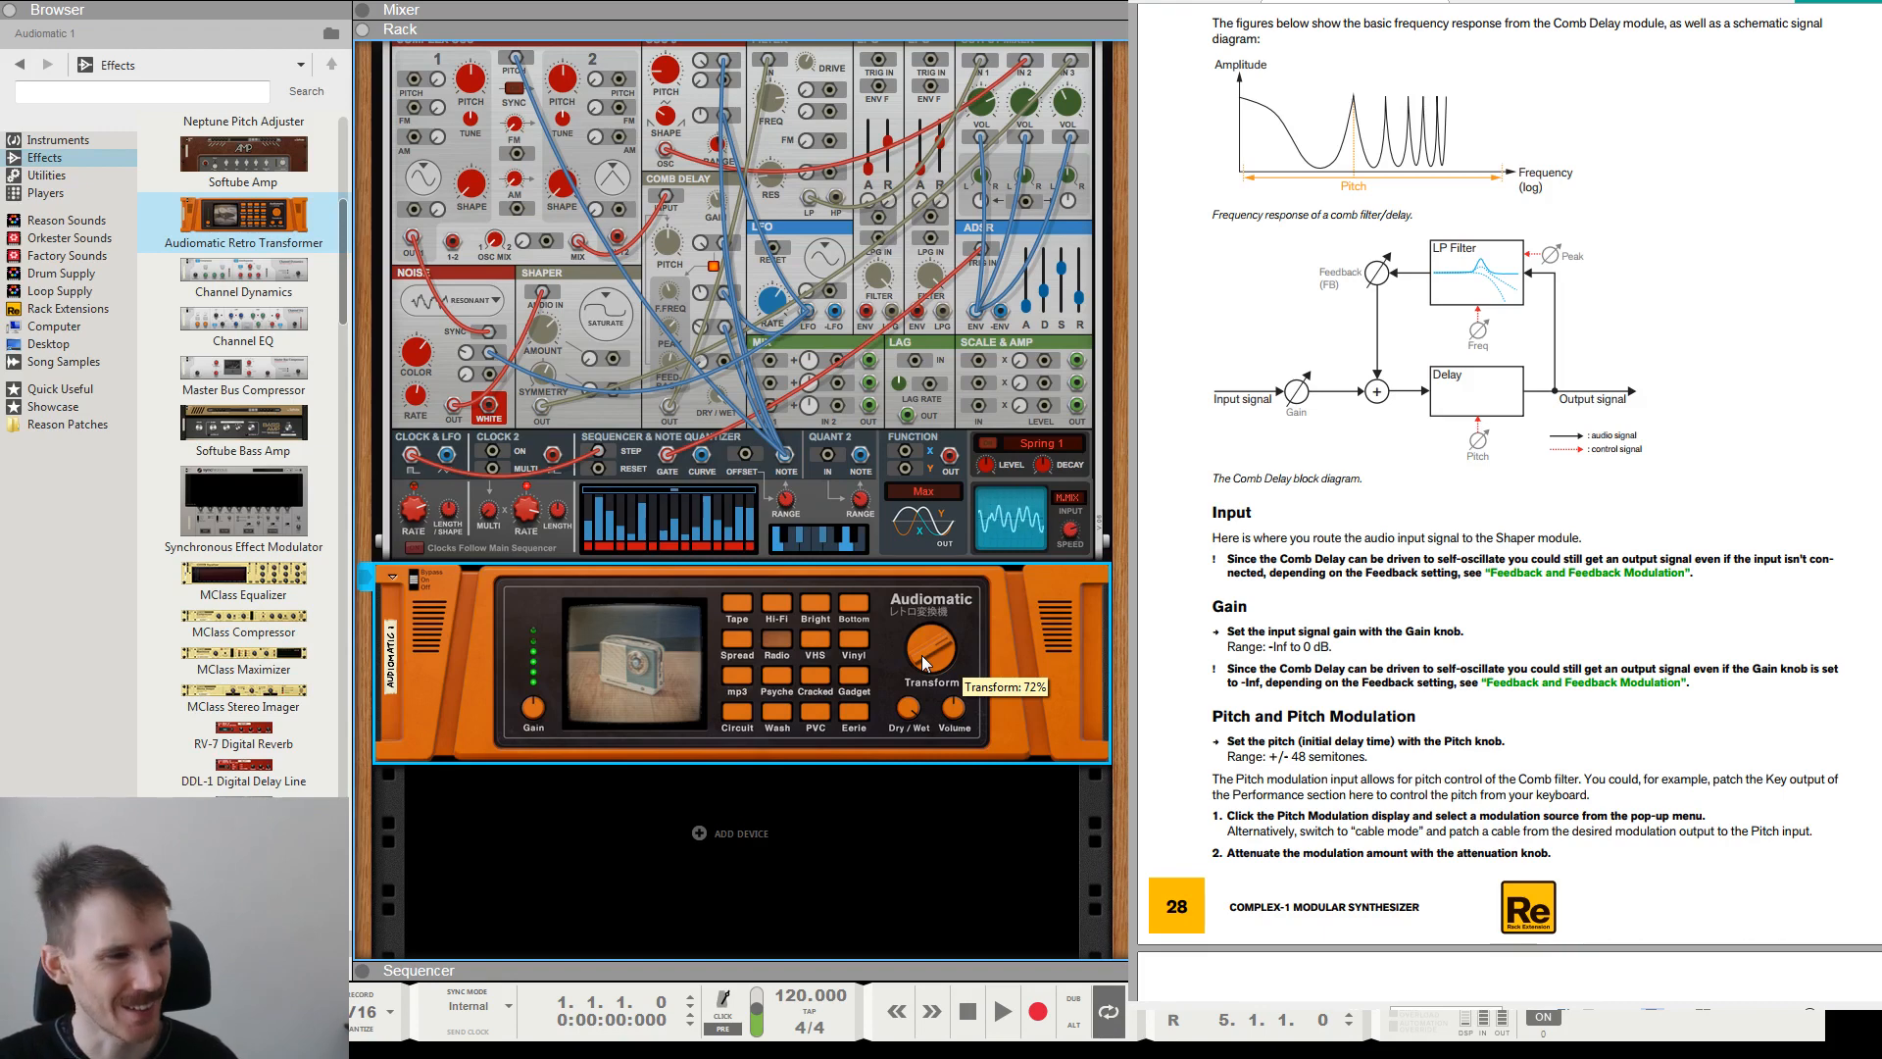
pyautogui.moveTo(924, 662); pyautogui.dragTo(928, 645)
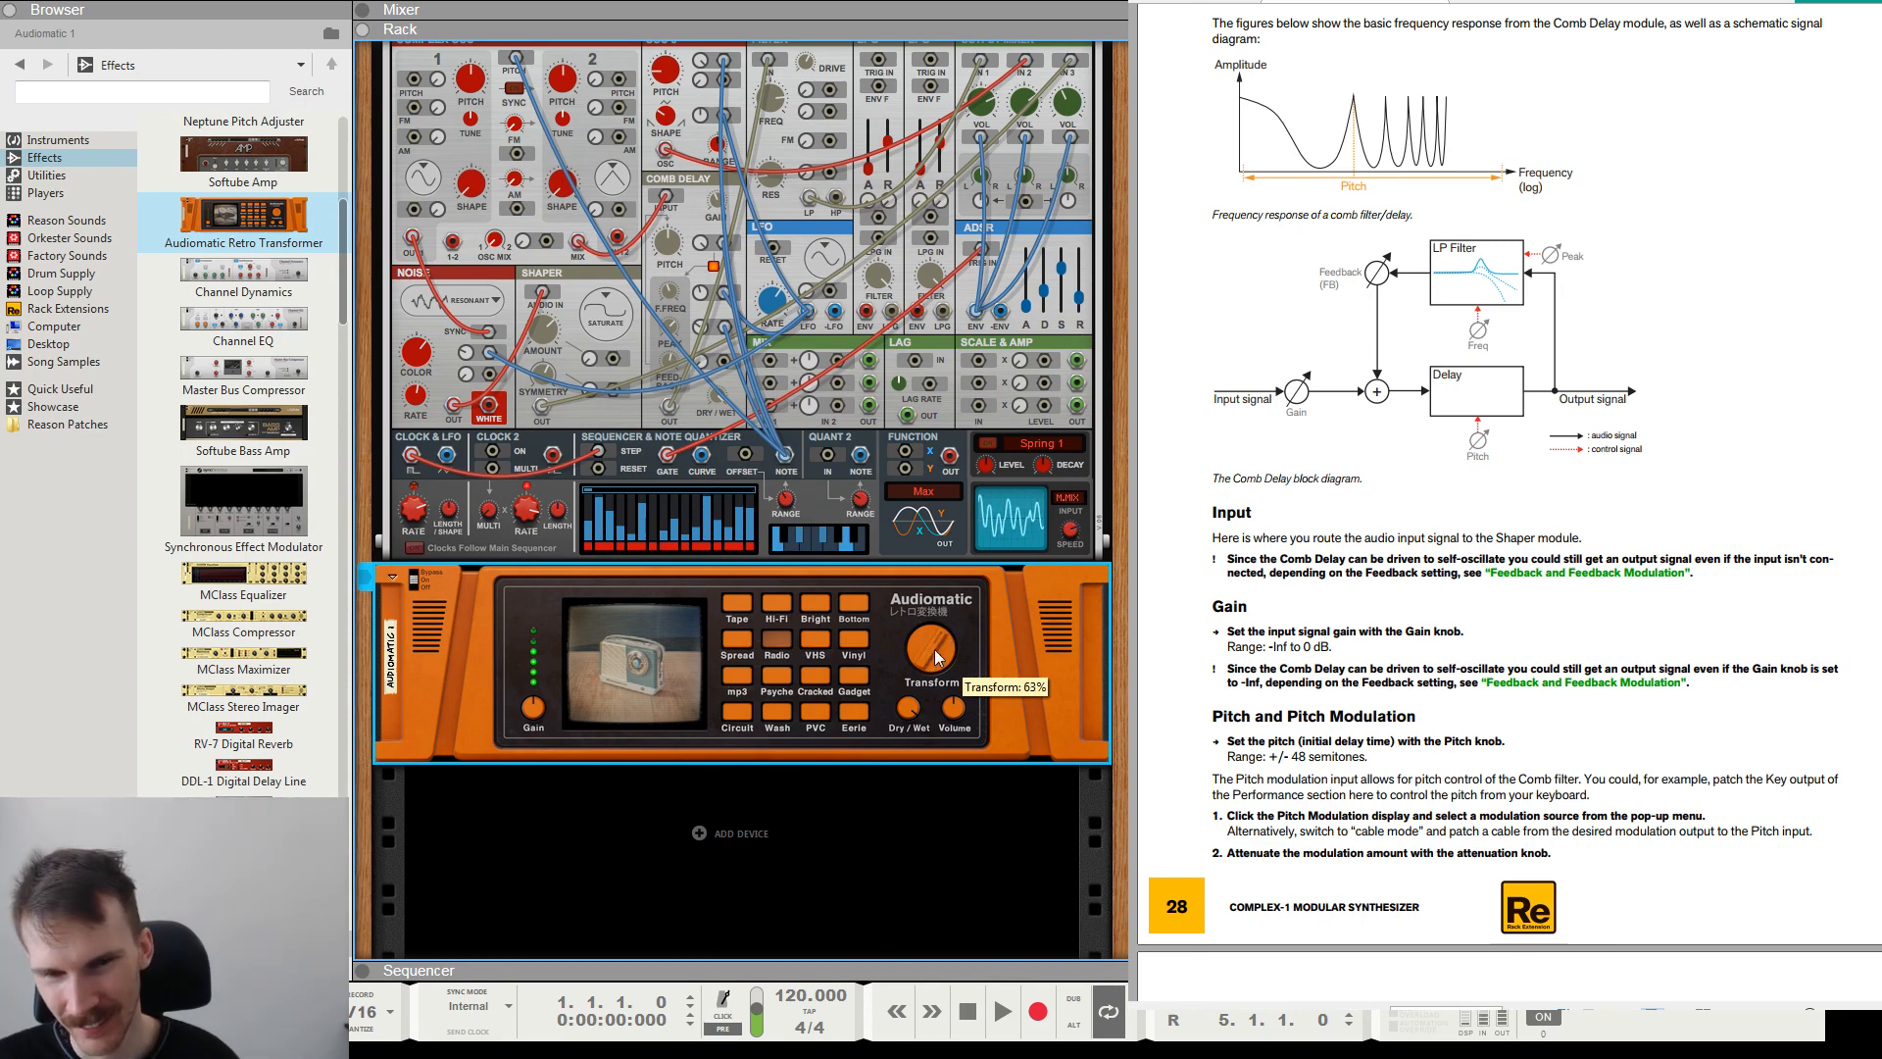
pyautogui.moveTo(911, 703); pyautogui.dragTo(925, 641)
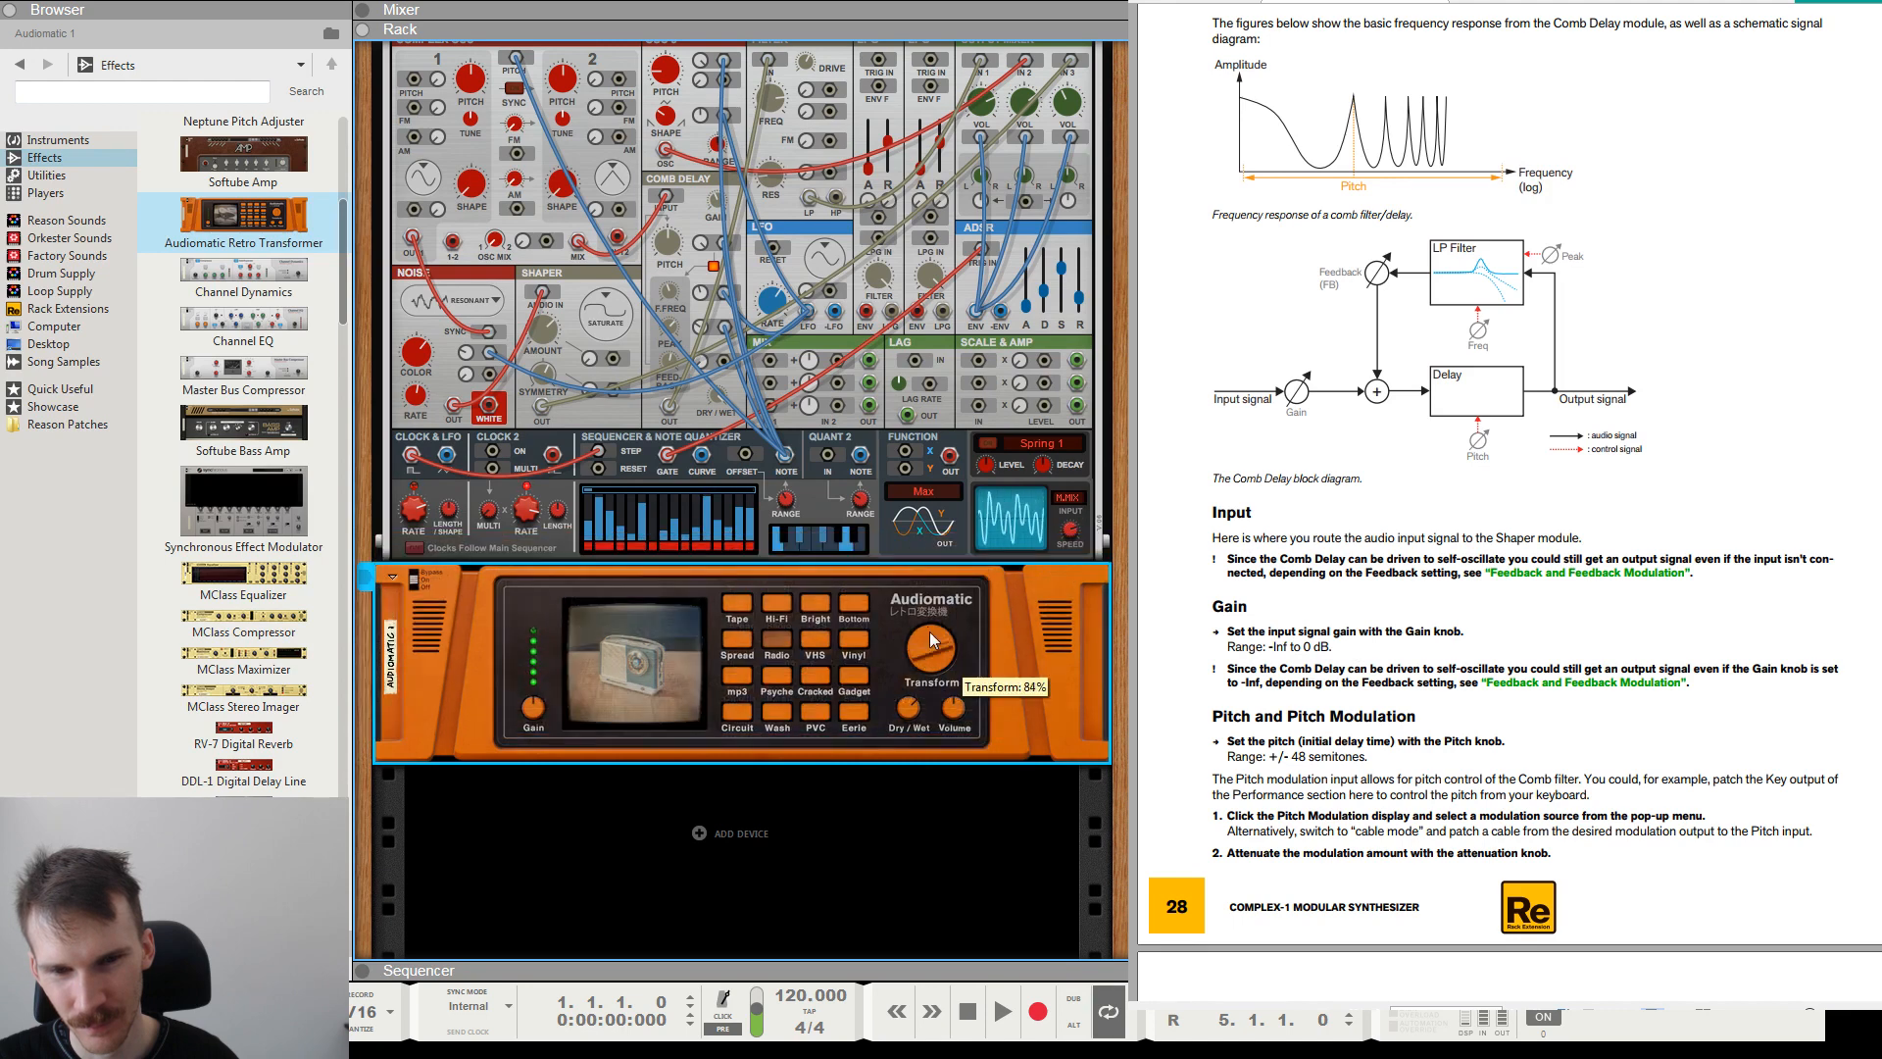
pyautogui.moveTo(917, 712); pyautogui.dragTo(912, 712)
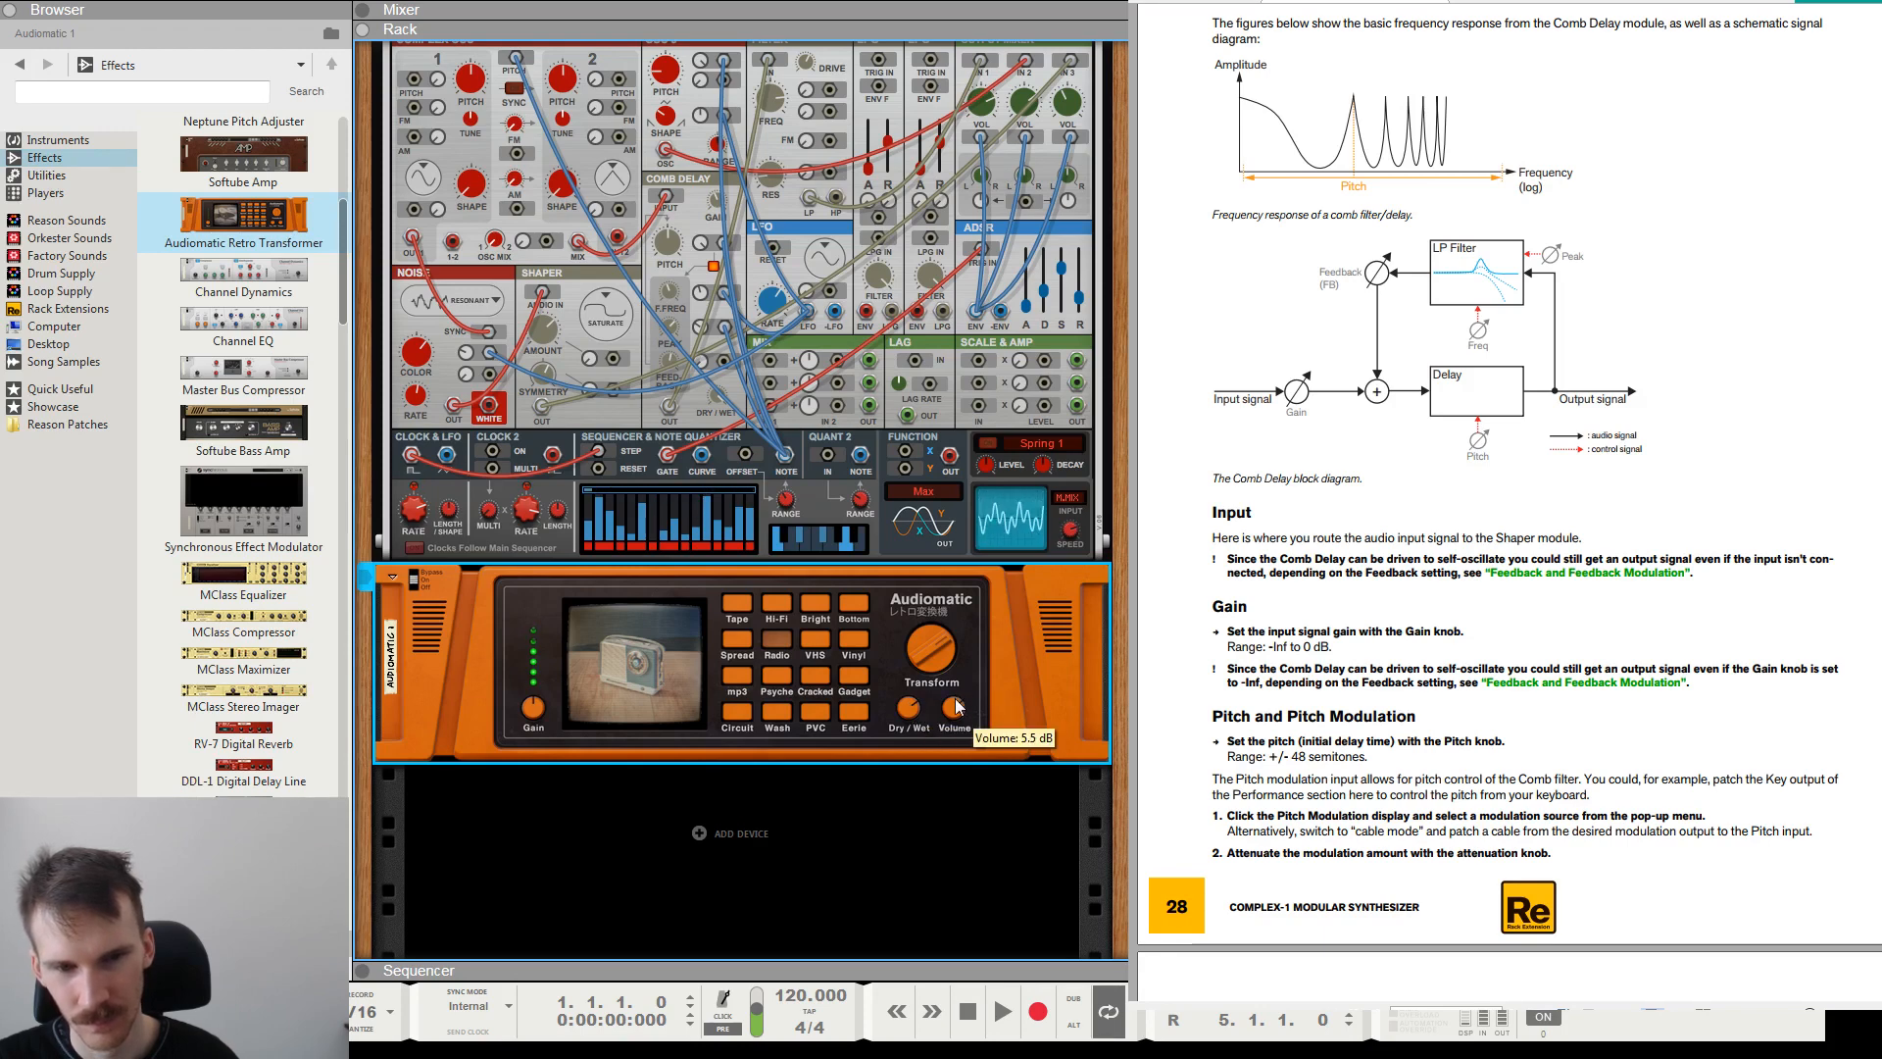
pyautogui.moveTo(955, 705); pyautogui.dragTo(957, 706)
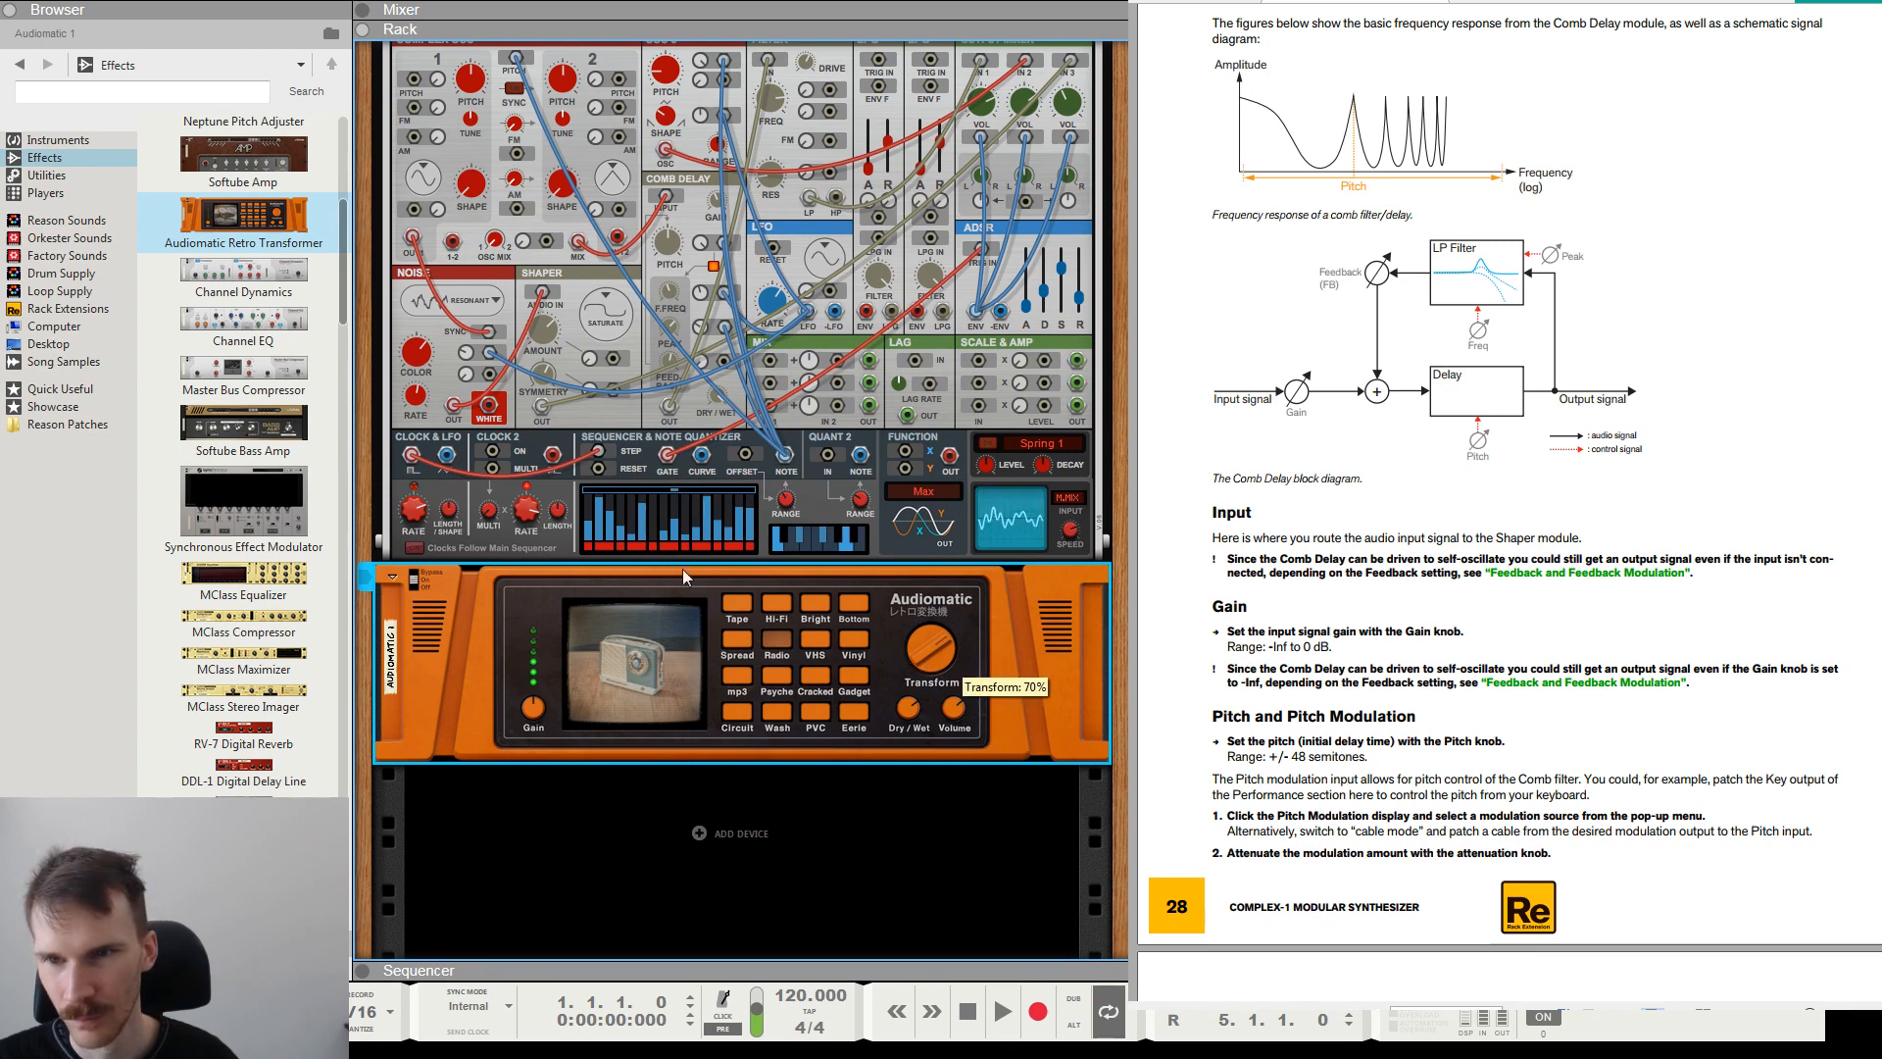
# Compare the Audiomatic bypassed and switched on, leave it on, and adjust its input gain.
pyautogui.scroll(5, 316, 280)
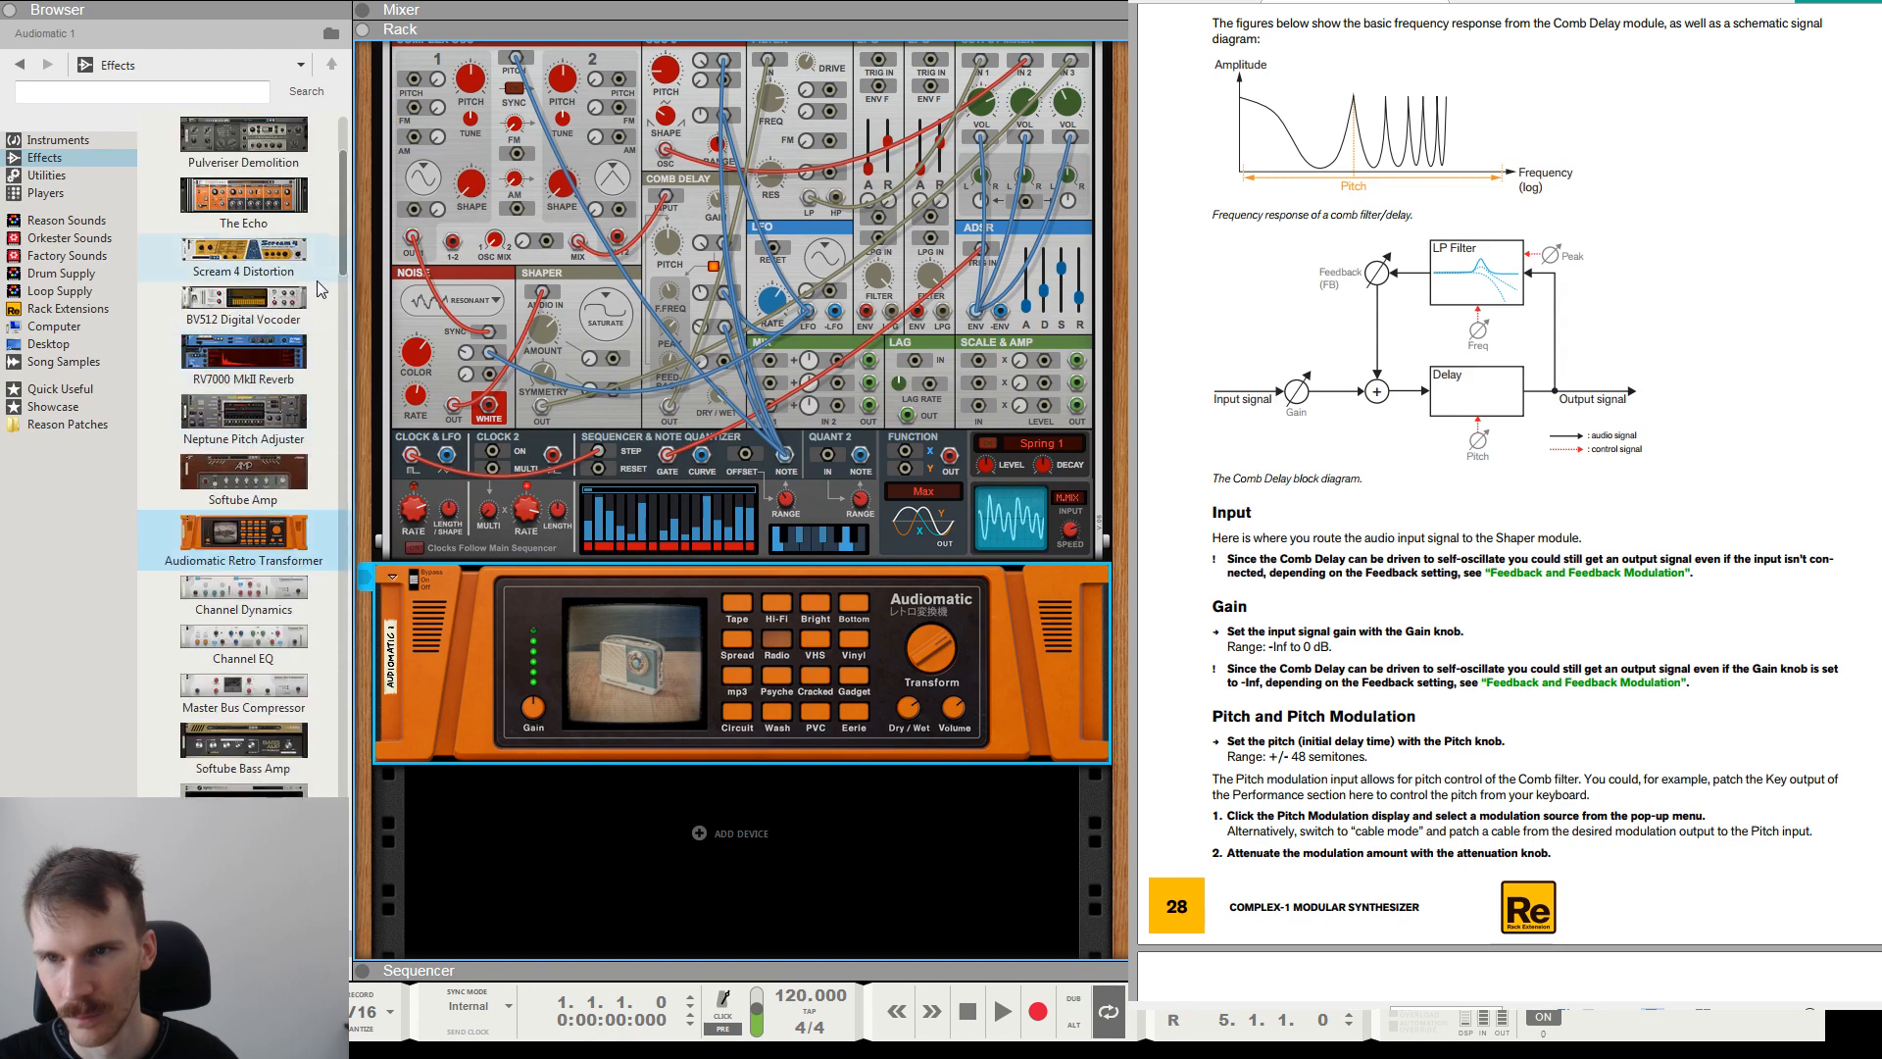
pyautogui.scroll(2, 315, 281)
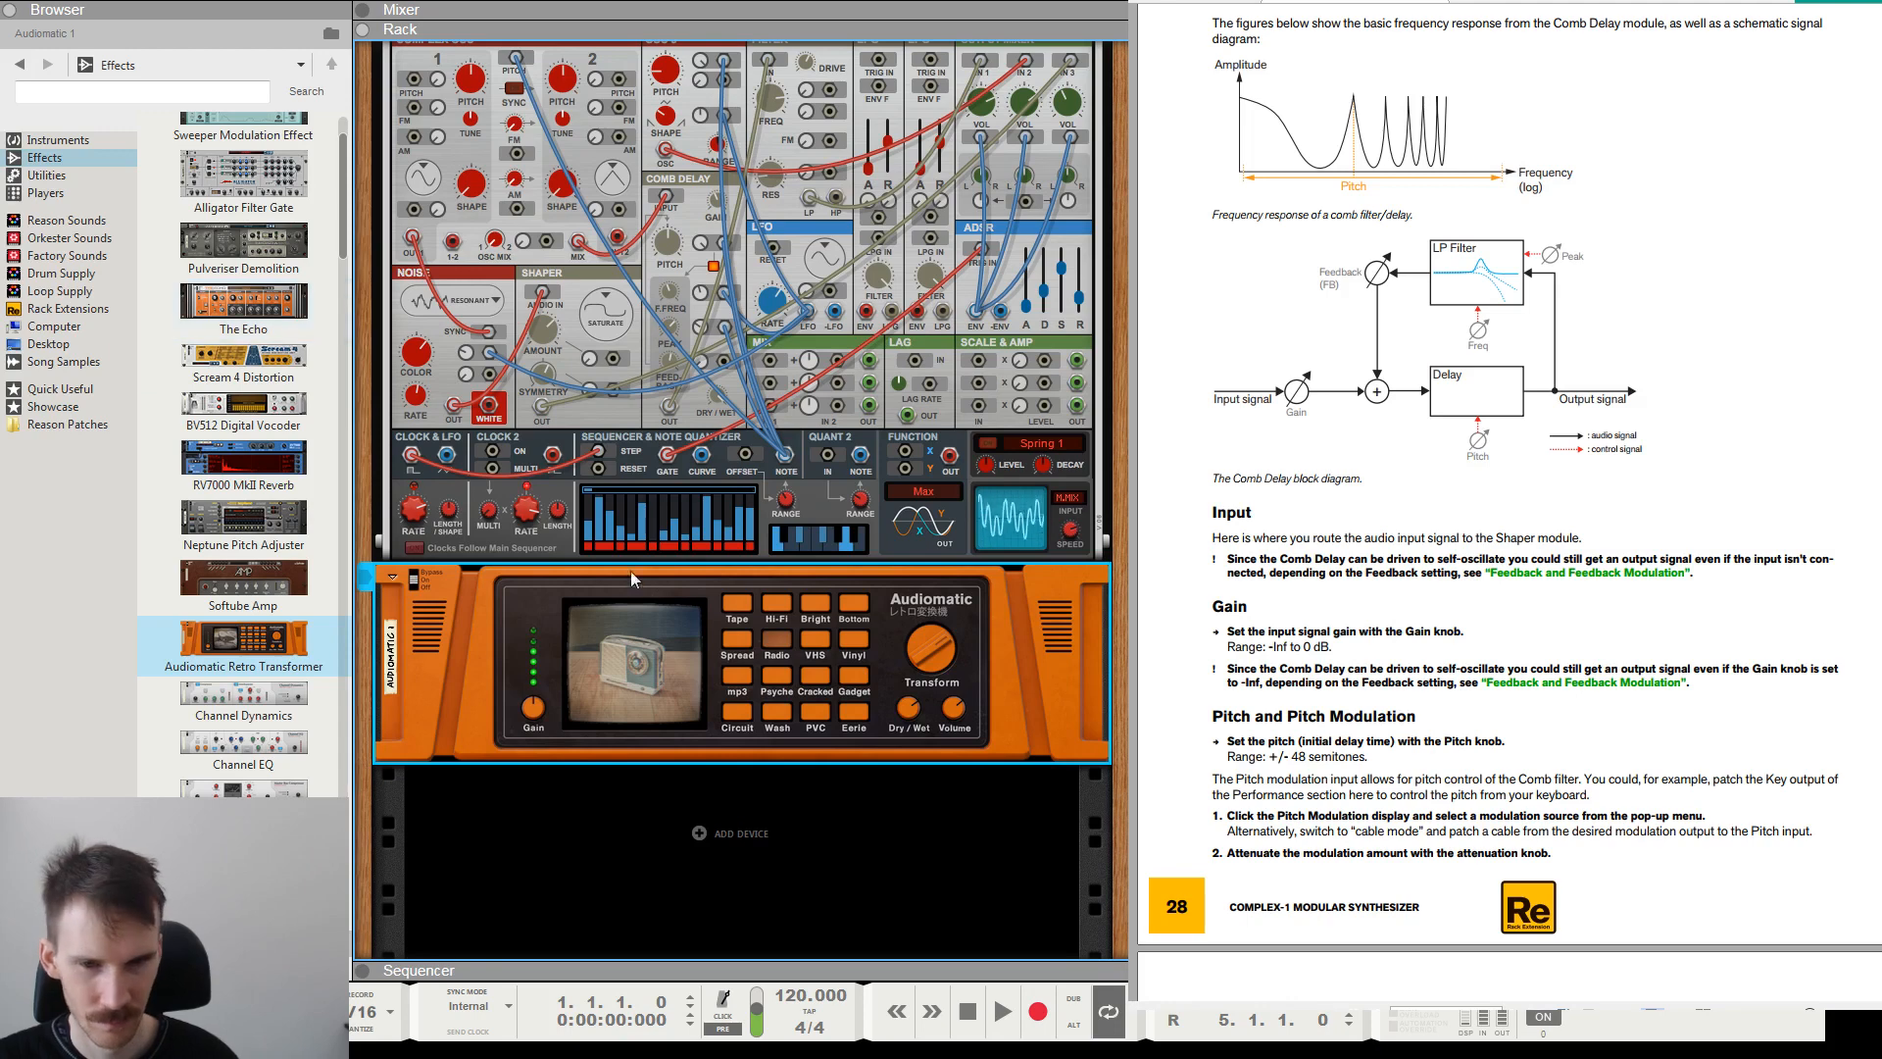
pyautogui.click(413, 574)
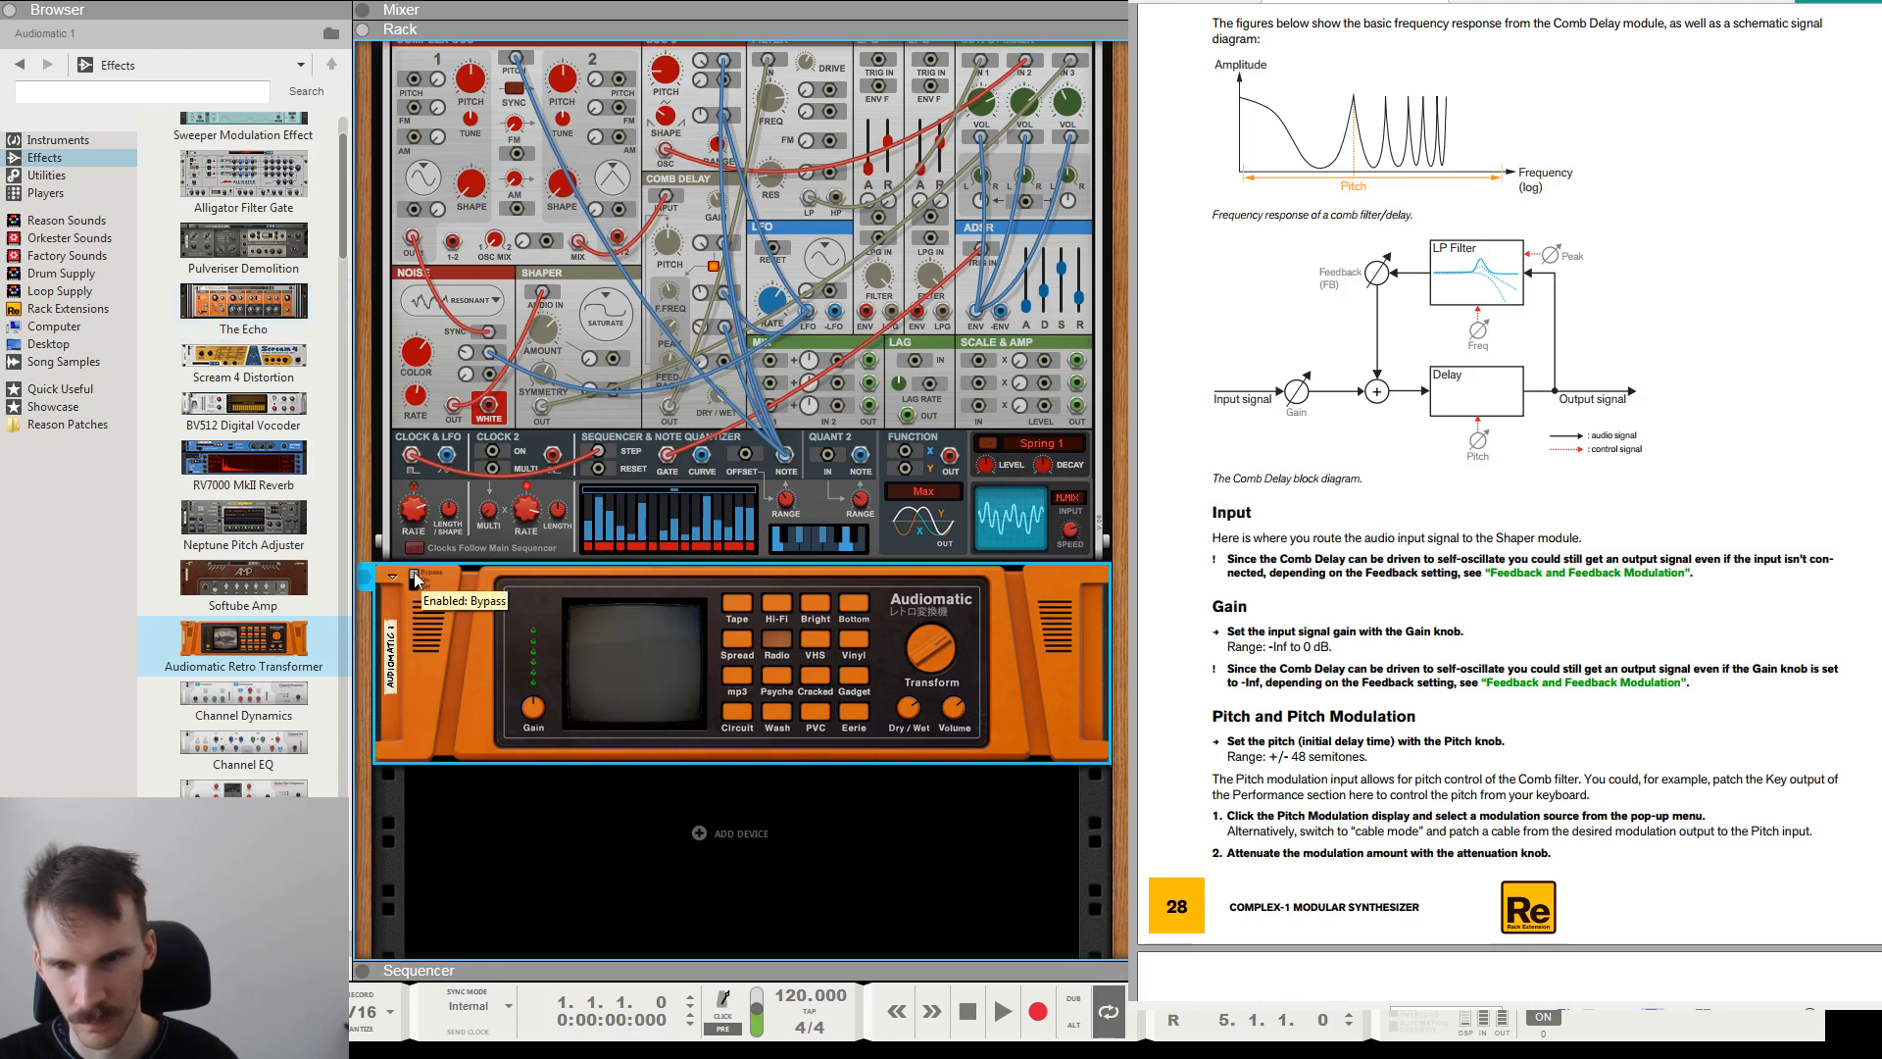
pyautogui.click(414, 577)
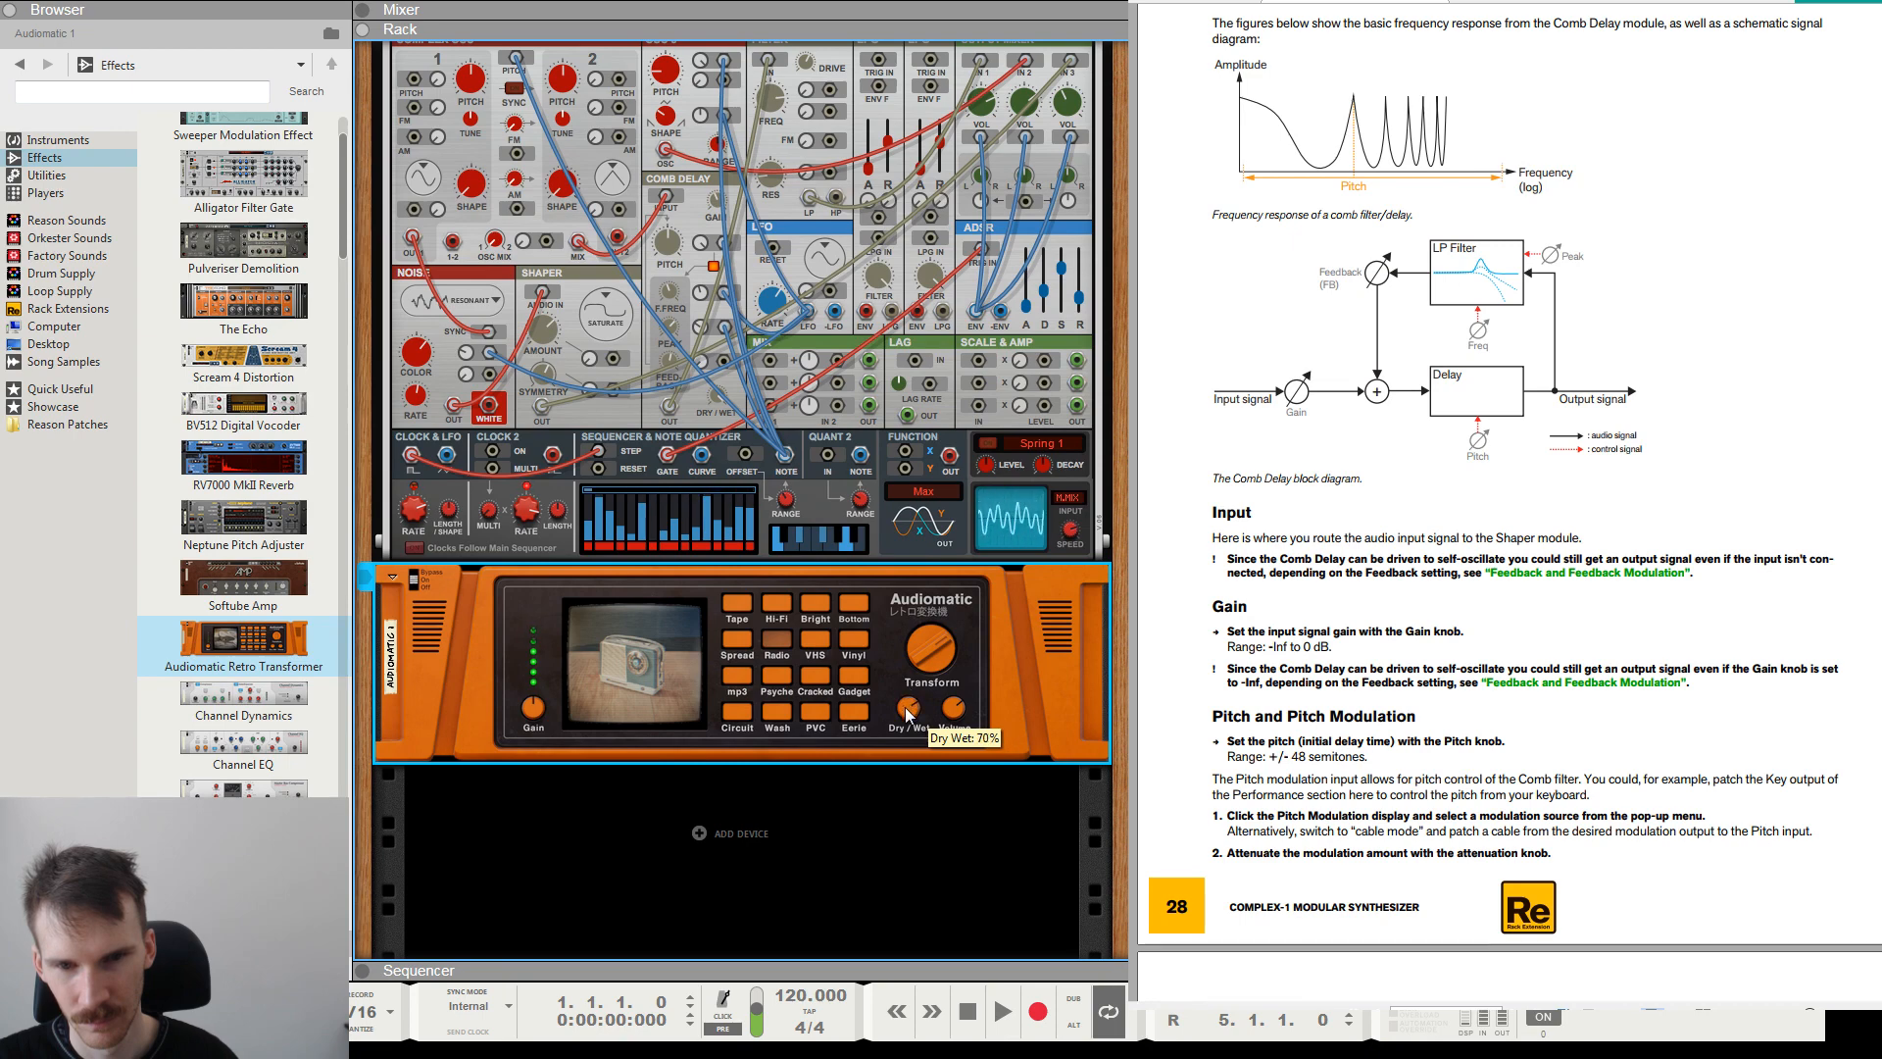
pyautogui.moveTo(539, 698)
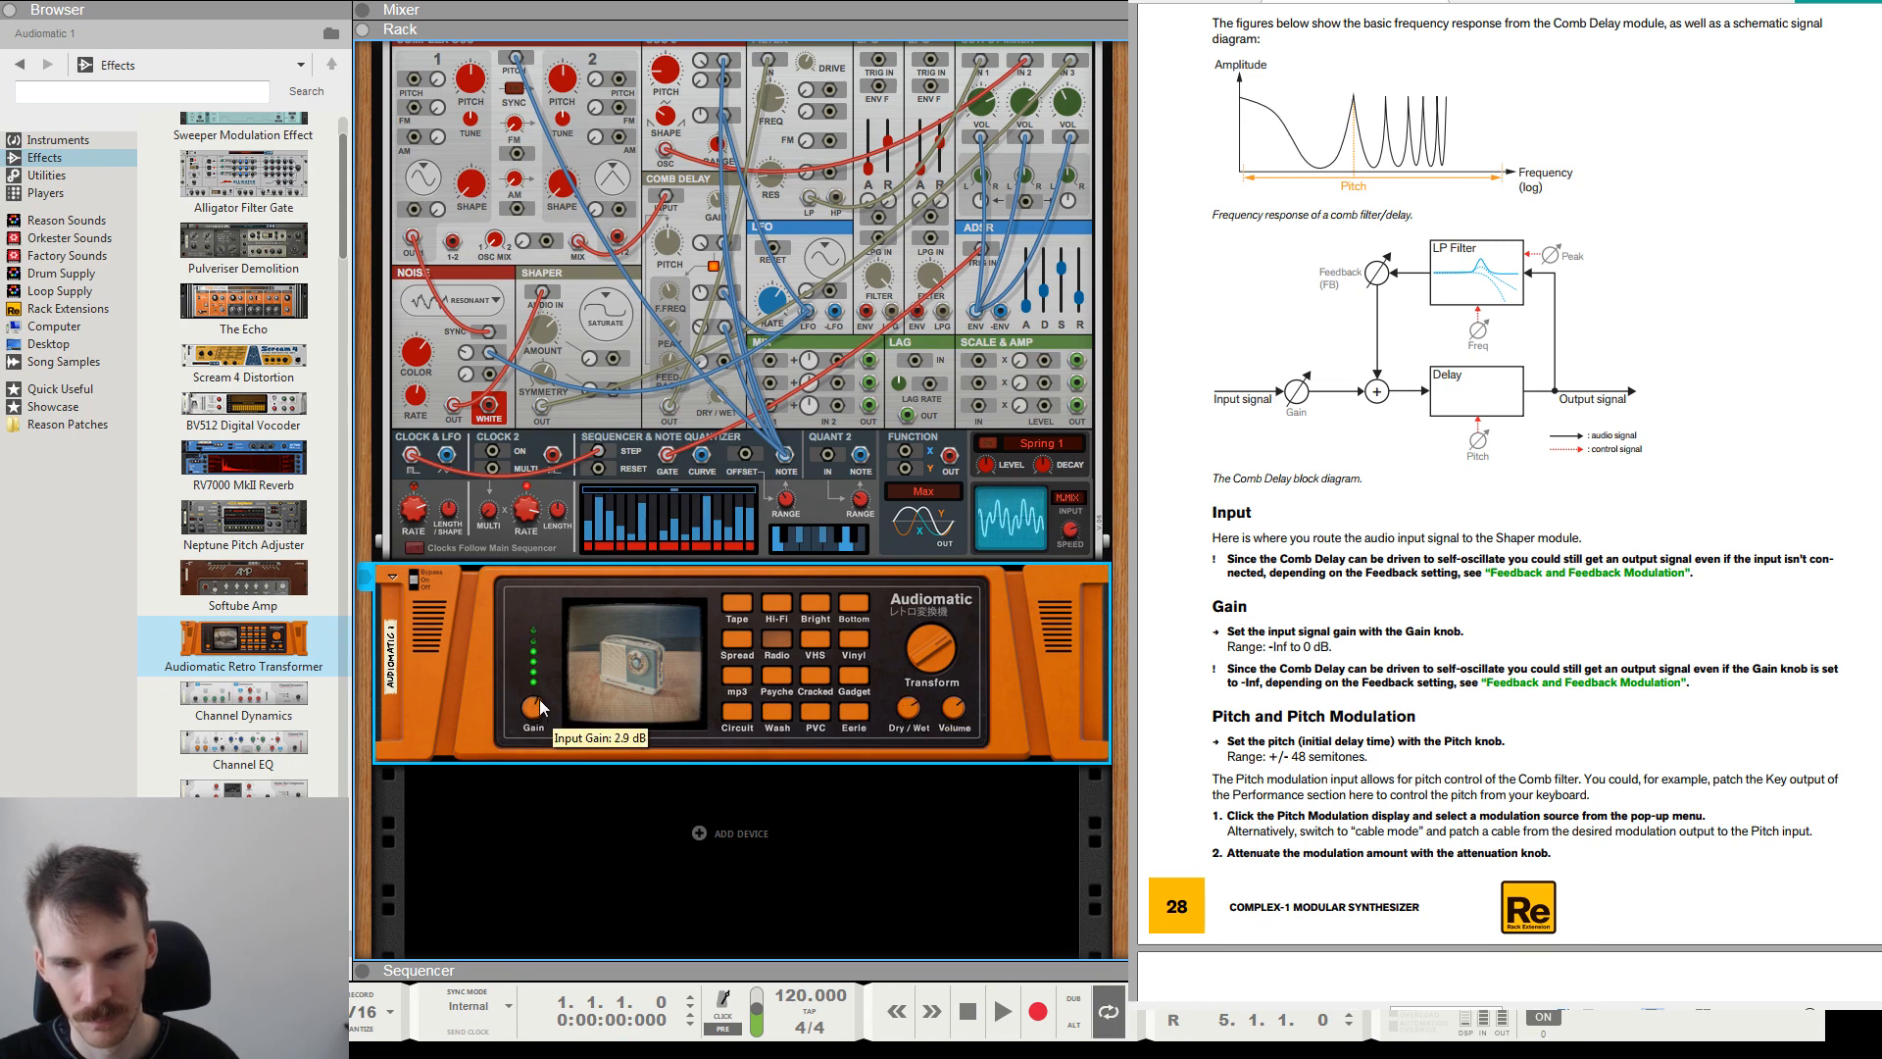
pyautogui.moveTo(539, 699); pyautogui.dragTo(539, 701)
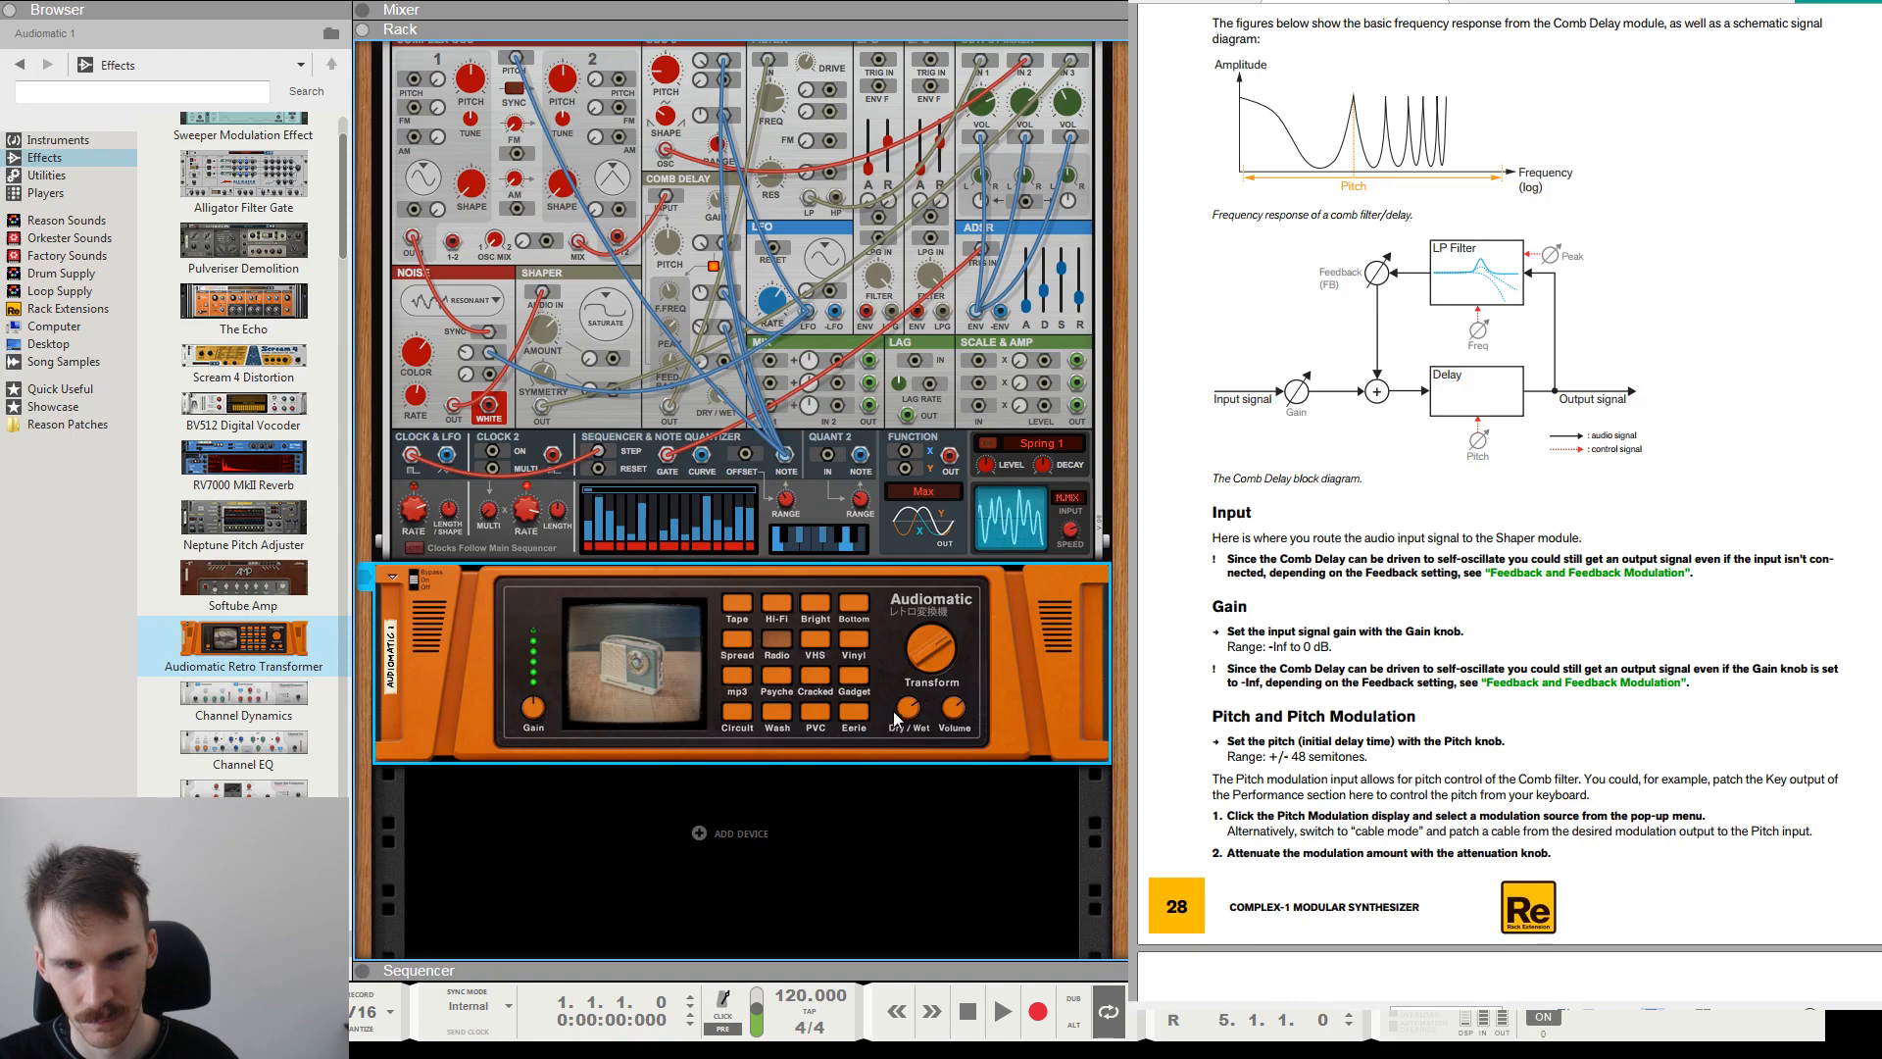
# Set the Audiomatic's Dry/Wet mix to 100%, and try the Cracked preset before returning to Radio.
pyautogui.moveTo(897, 718)
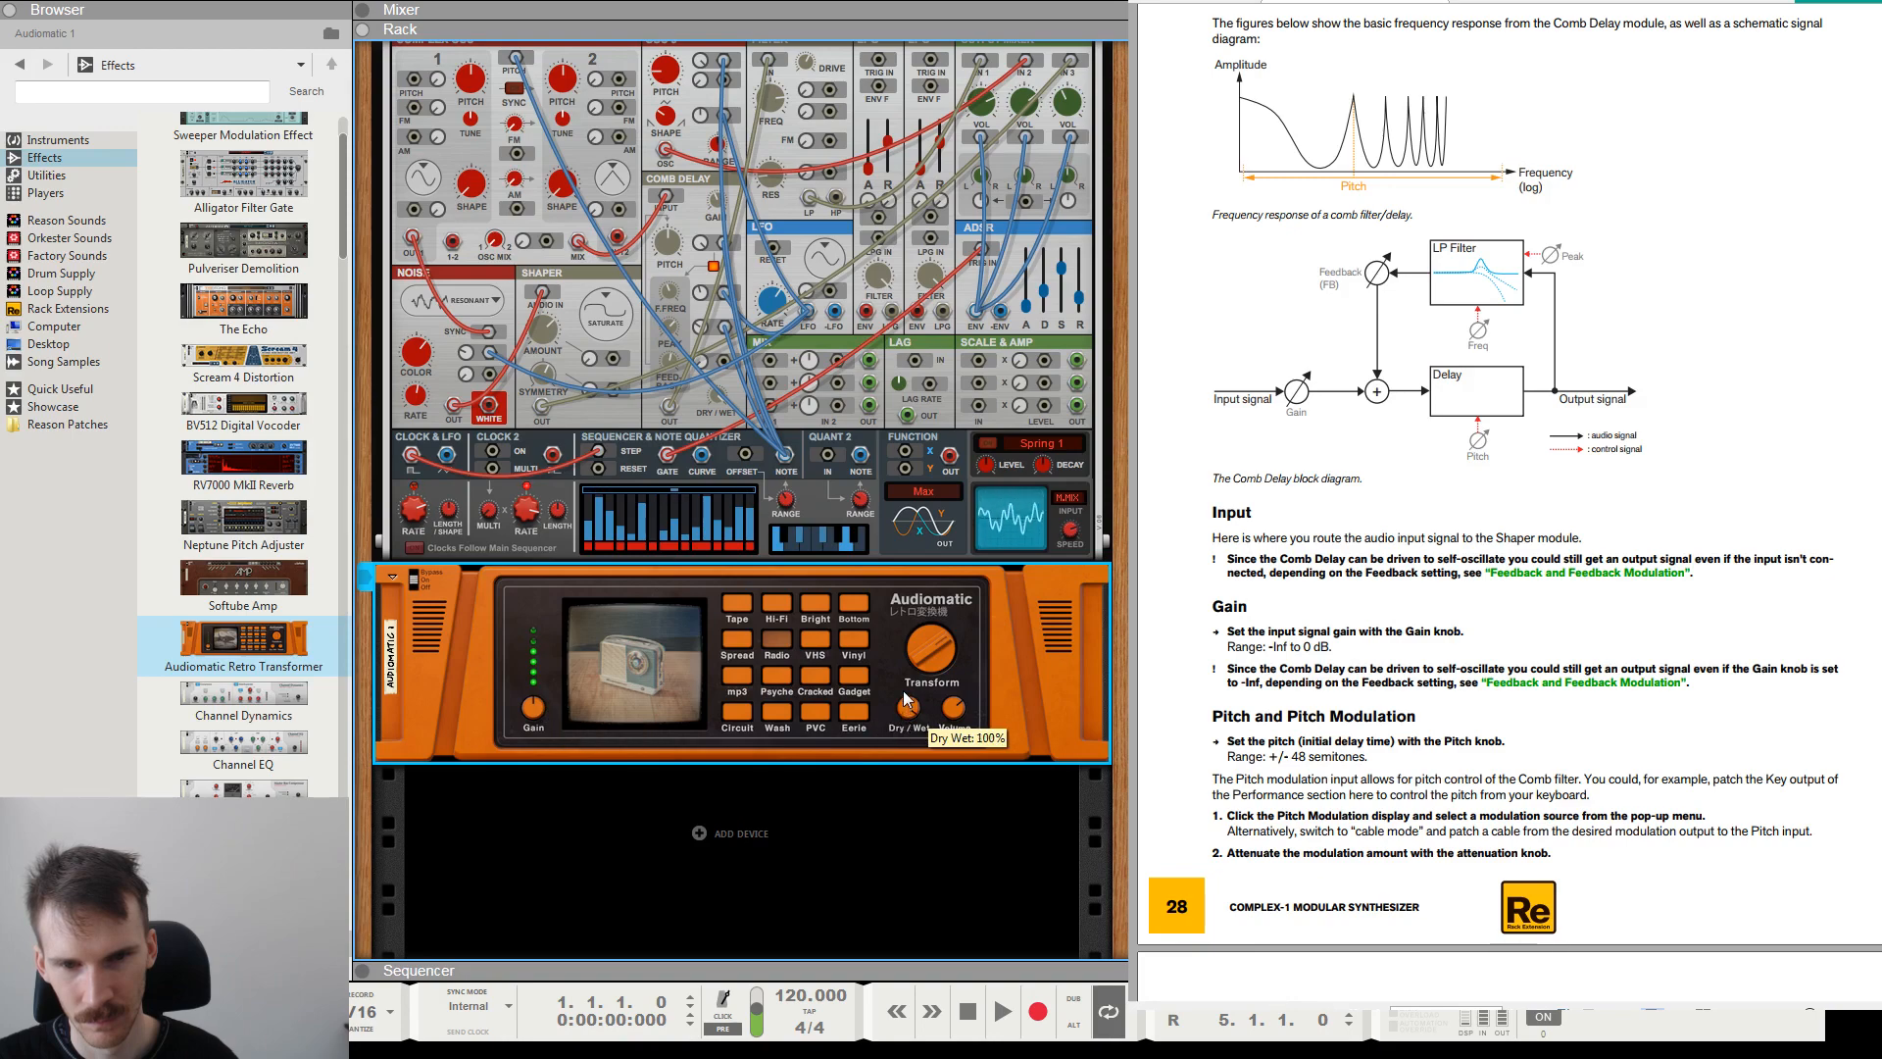
pyautogui.moveTo(904, 692)
pyautogui.mouseDown()
pyautogui.moveTo(906, 716)
pyautogui.moveTo(926, 642)
pyautogui.moveTo(920, 663)
pyautogui.mouseUp()
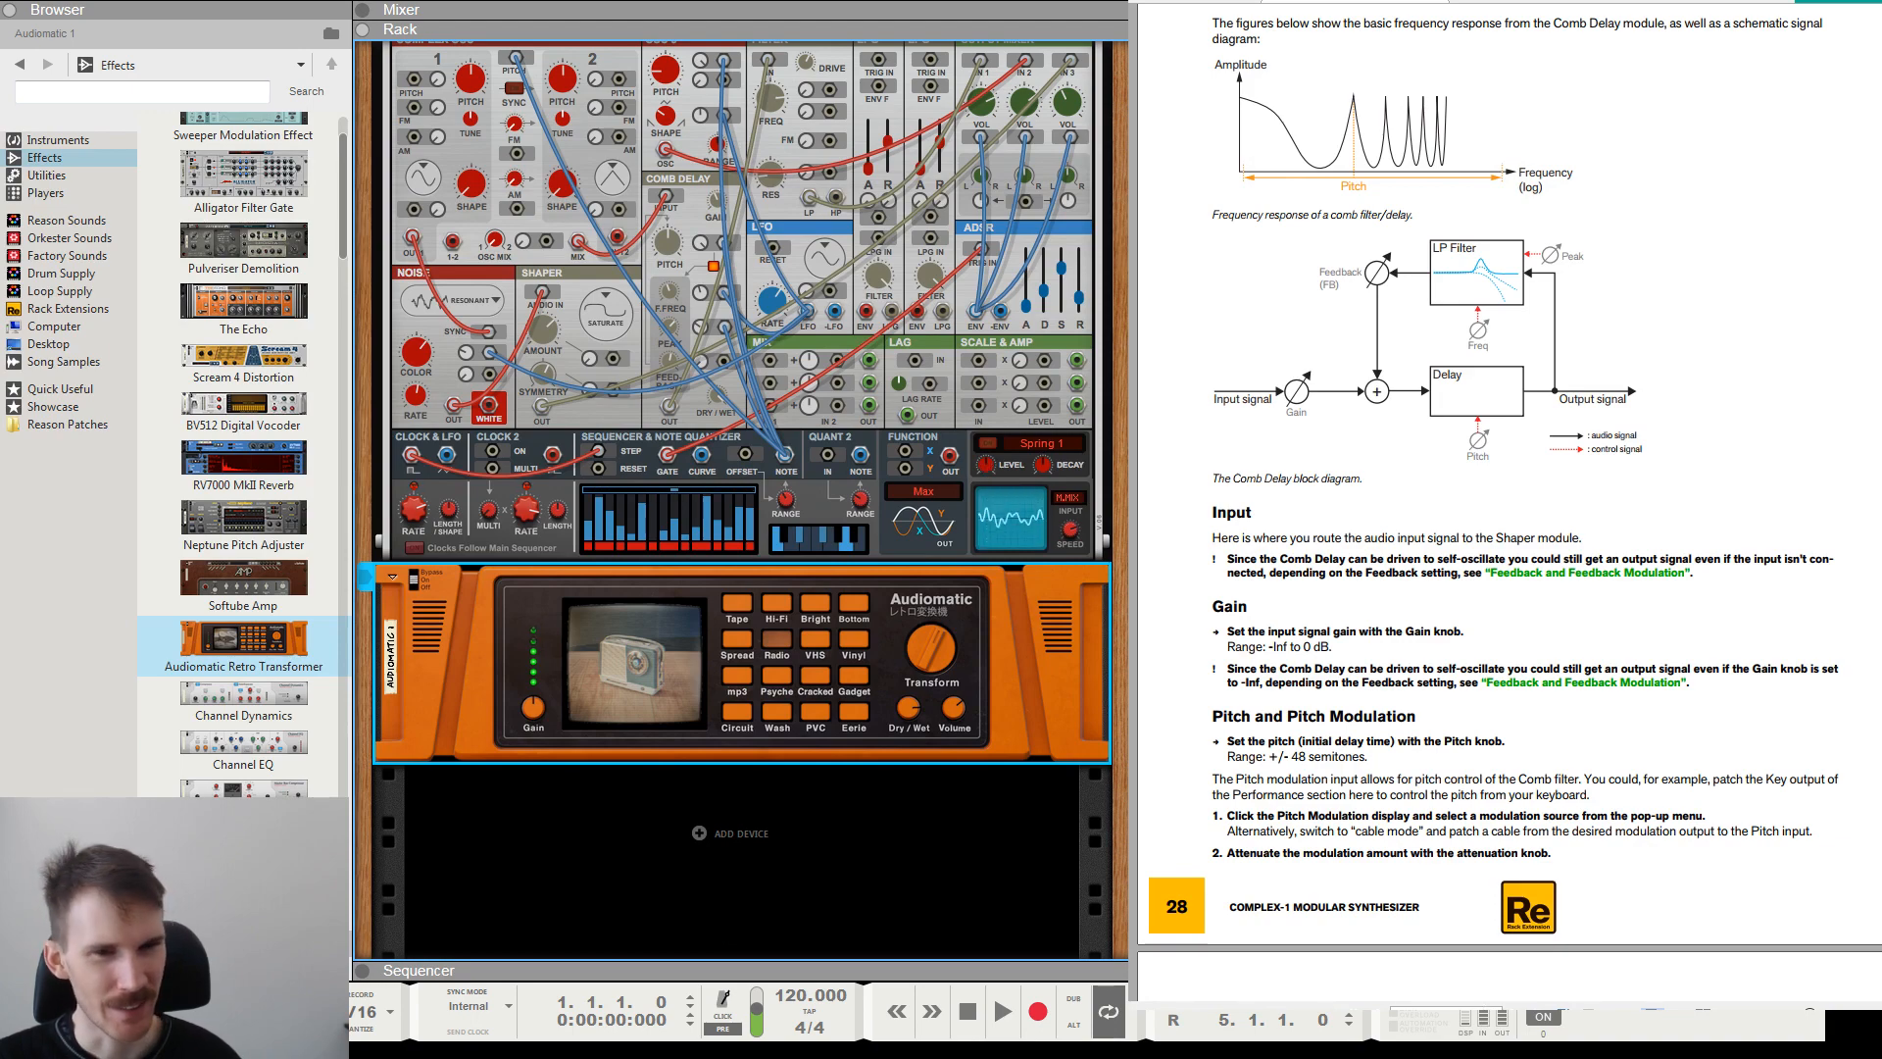
pyautogui.click(730, 883)
pyautogui.scroll(3, 731, 882)
pyautogui.scroll(-3, 730, 882)
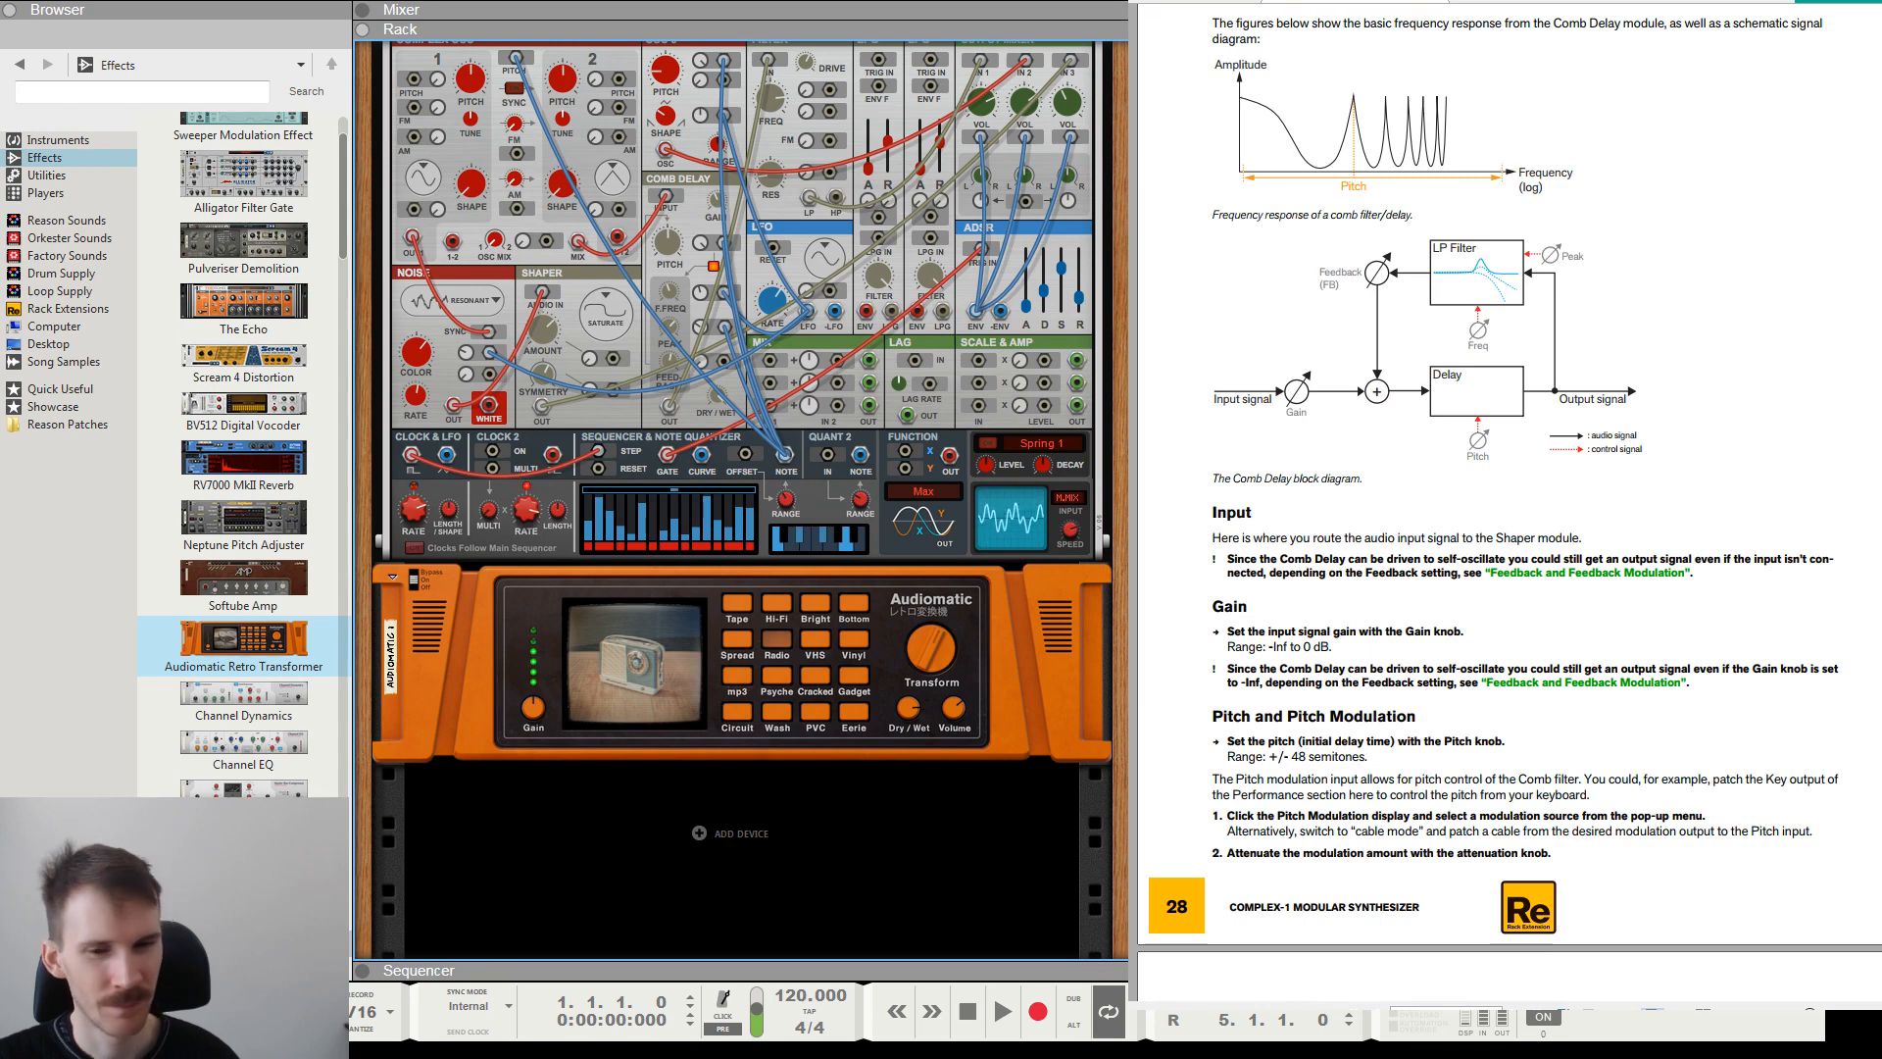
pyautogui.click(823, 678)
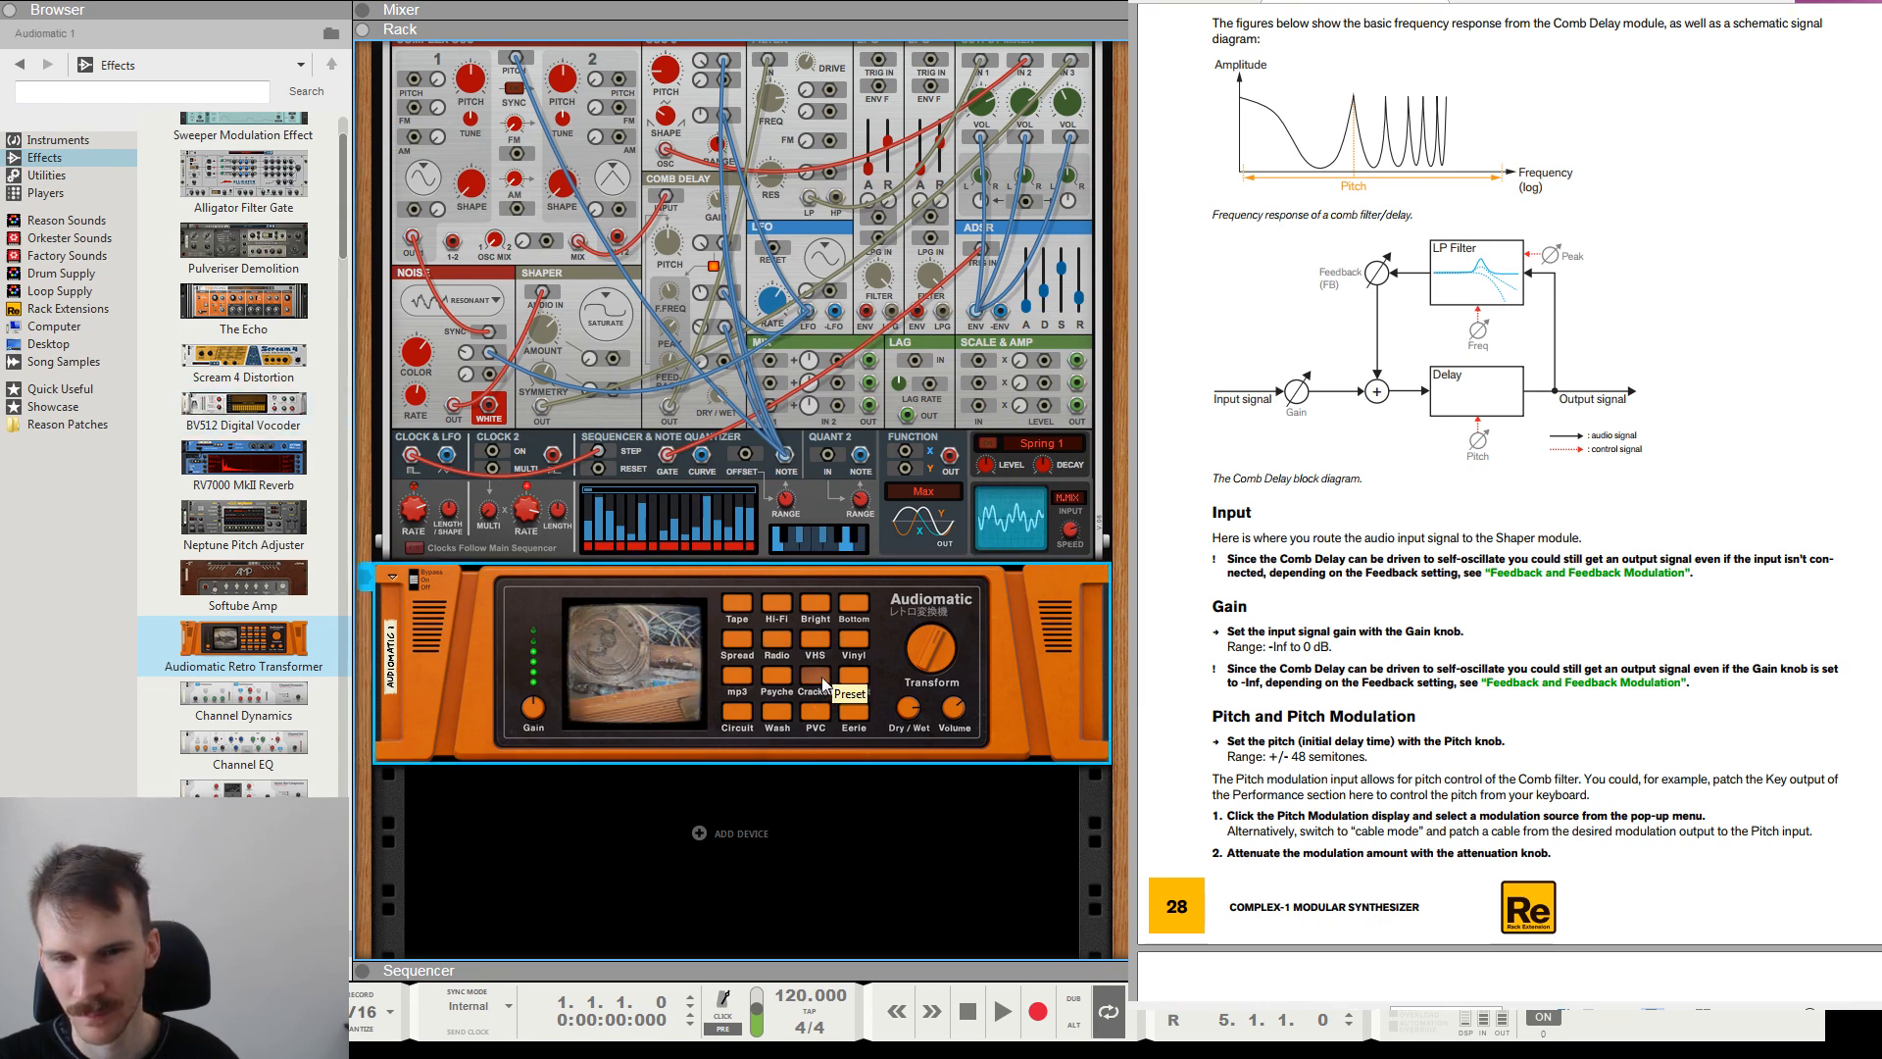
pyautogui.click(784, 643)
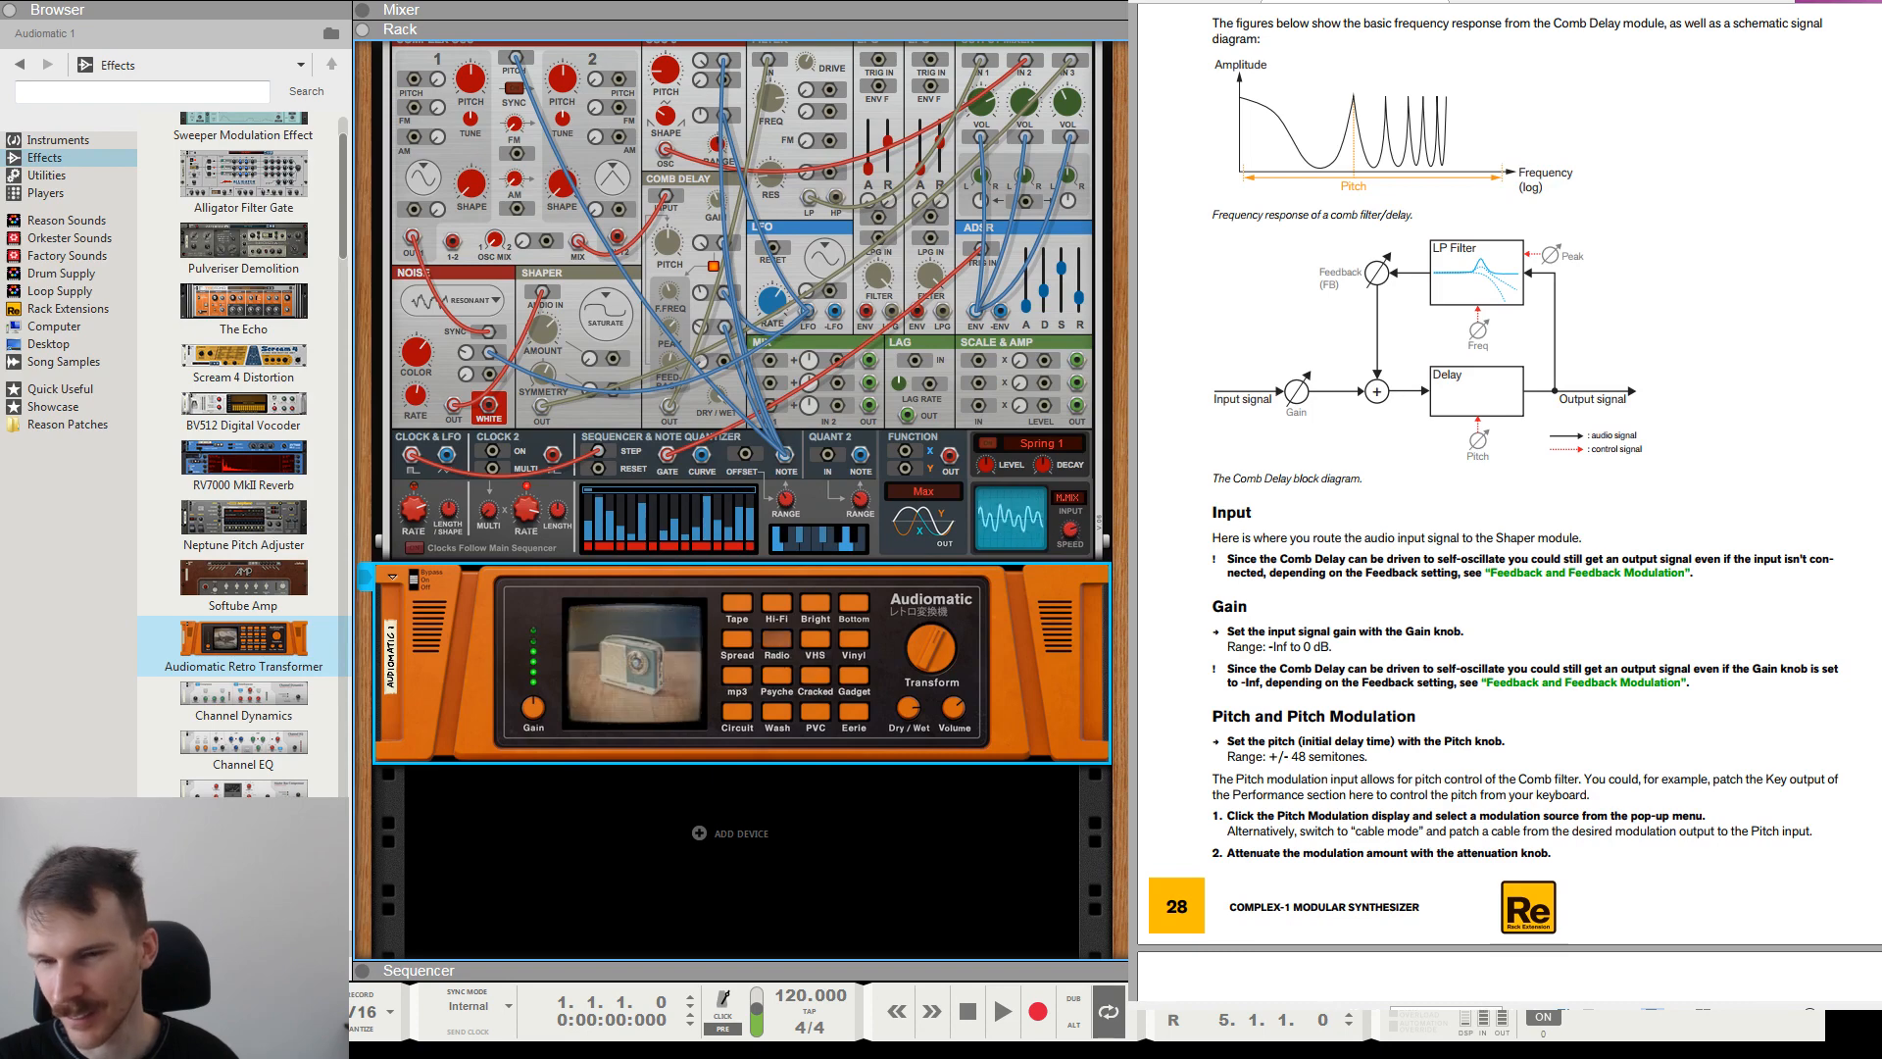
# Add an MClass Compressor directly below the Audiomatic in the rack.
pyautogui.scroll(-1, 263, 574)
pyautogui.scroll(-10, 263, 573)
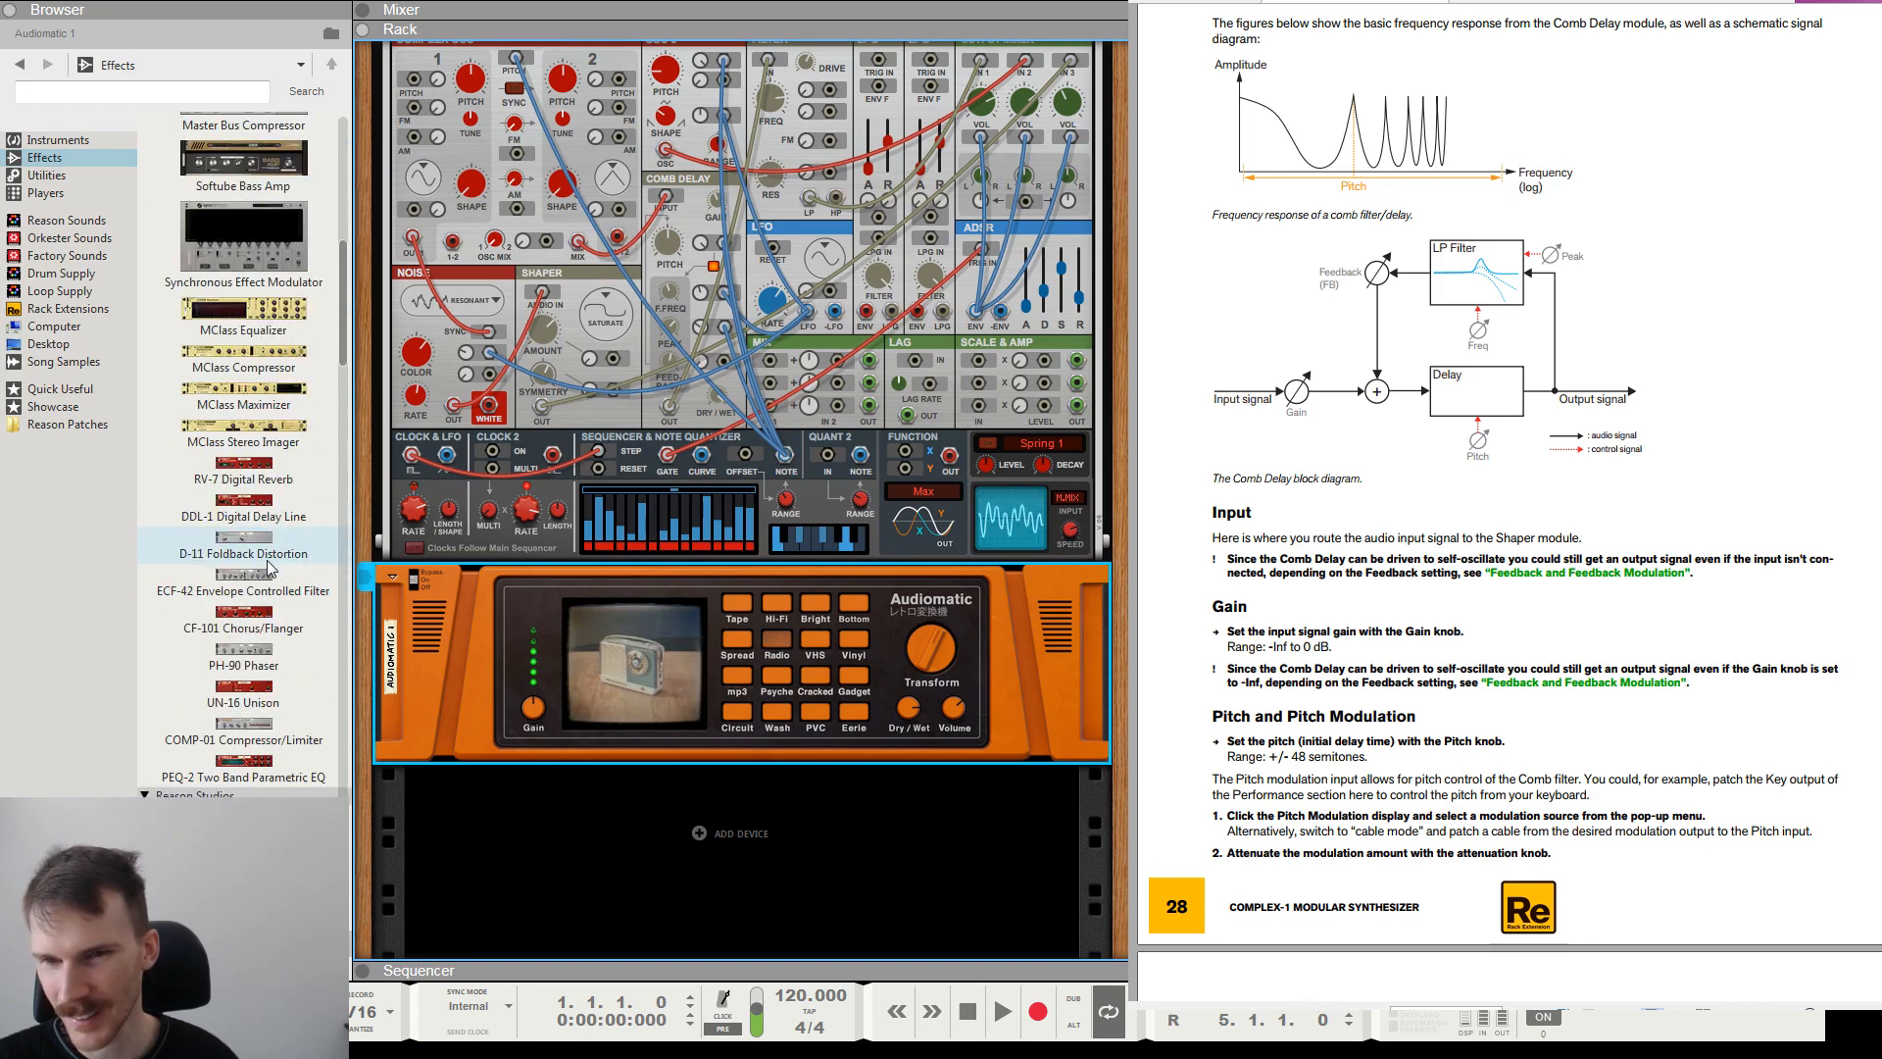
pyautogui.scroll(2, 271, 565)
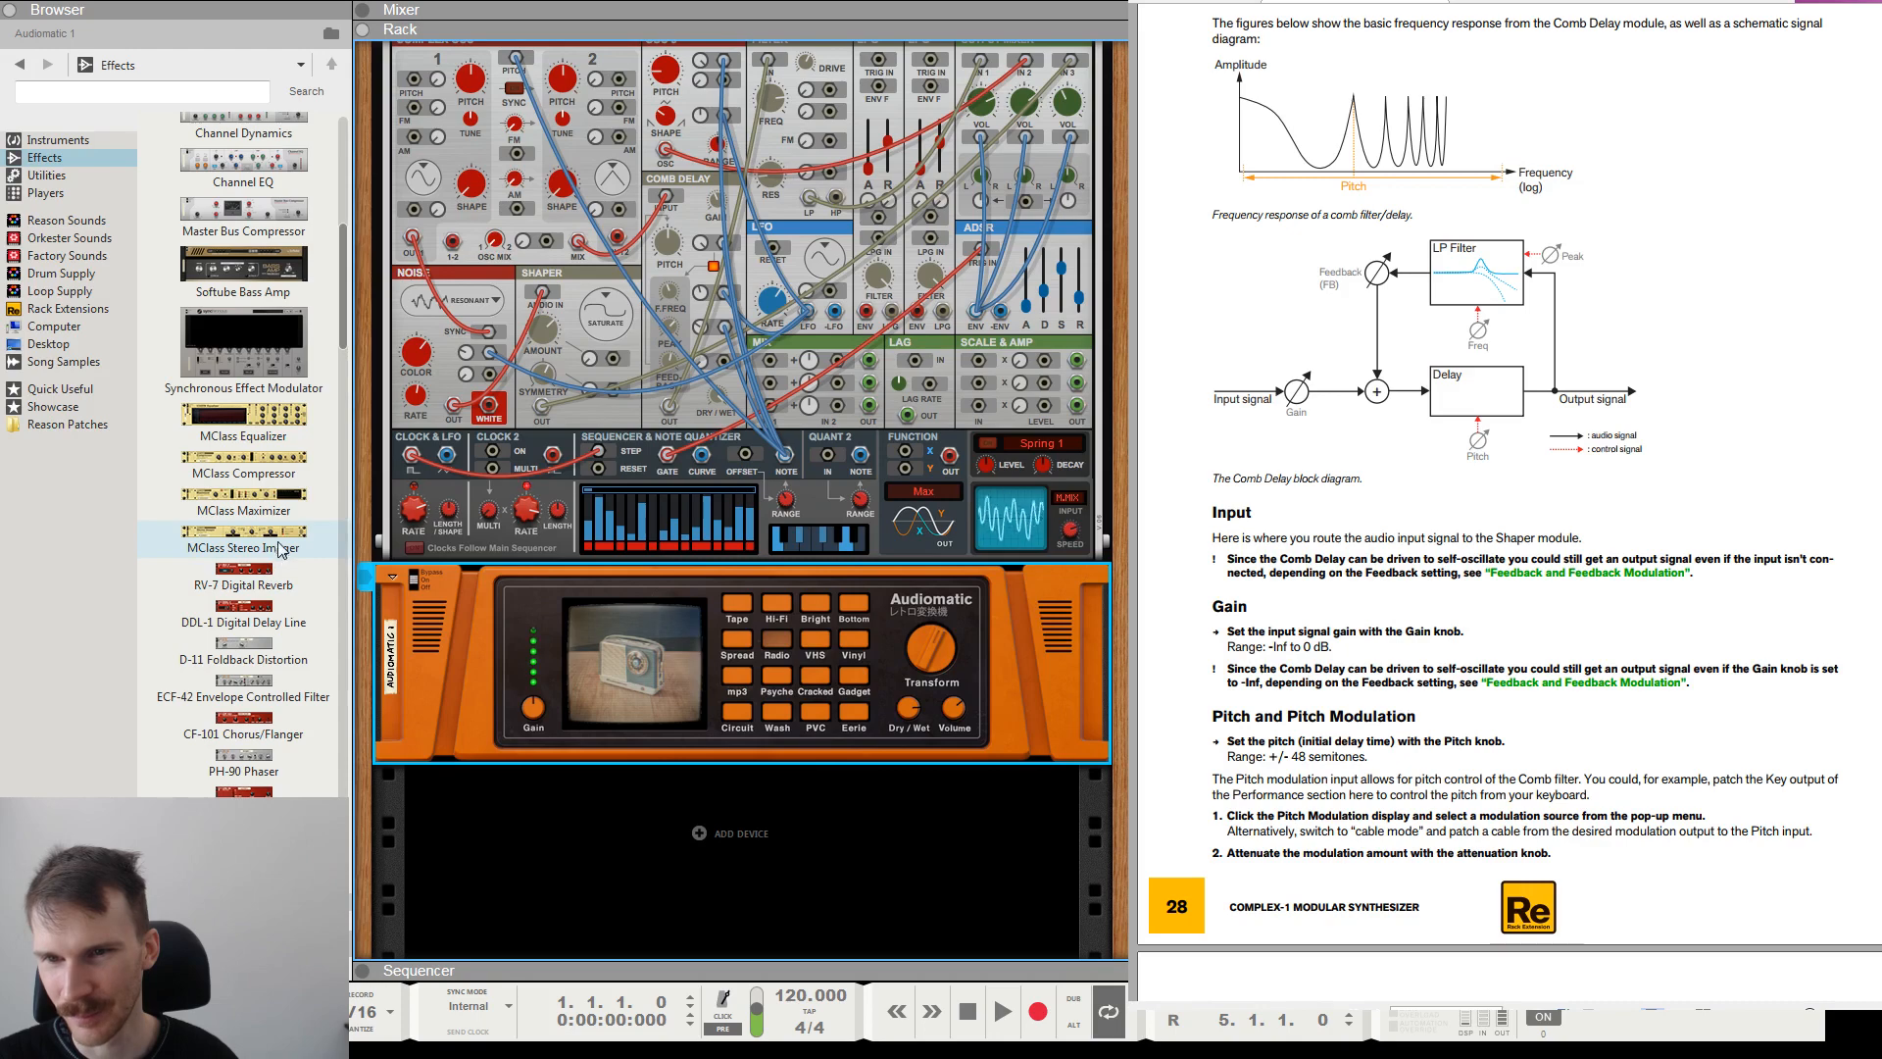
pyautogui.moveTo(258, 478); pyautogui.dragTo(722, 784)
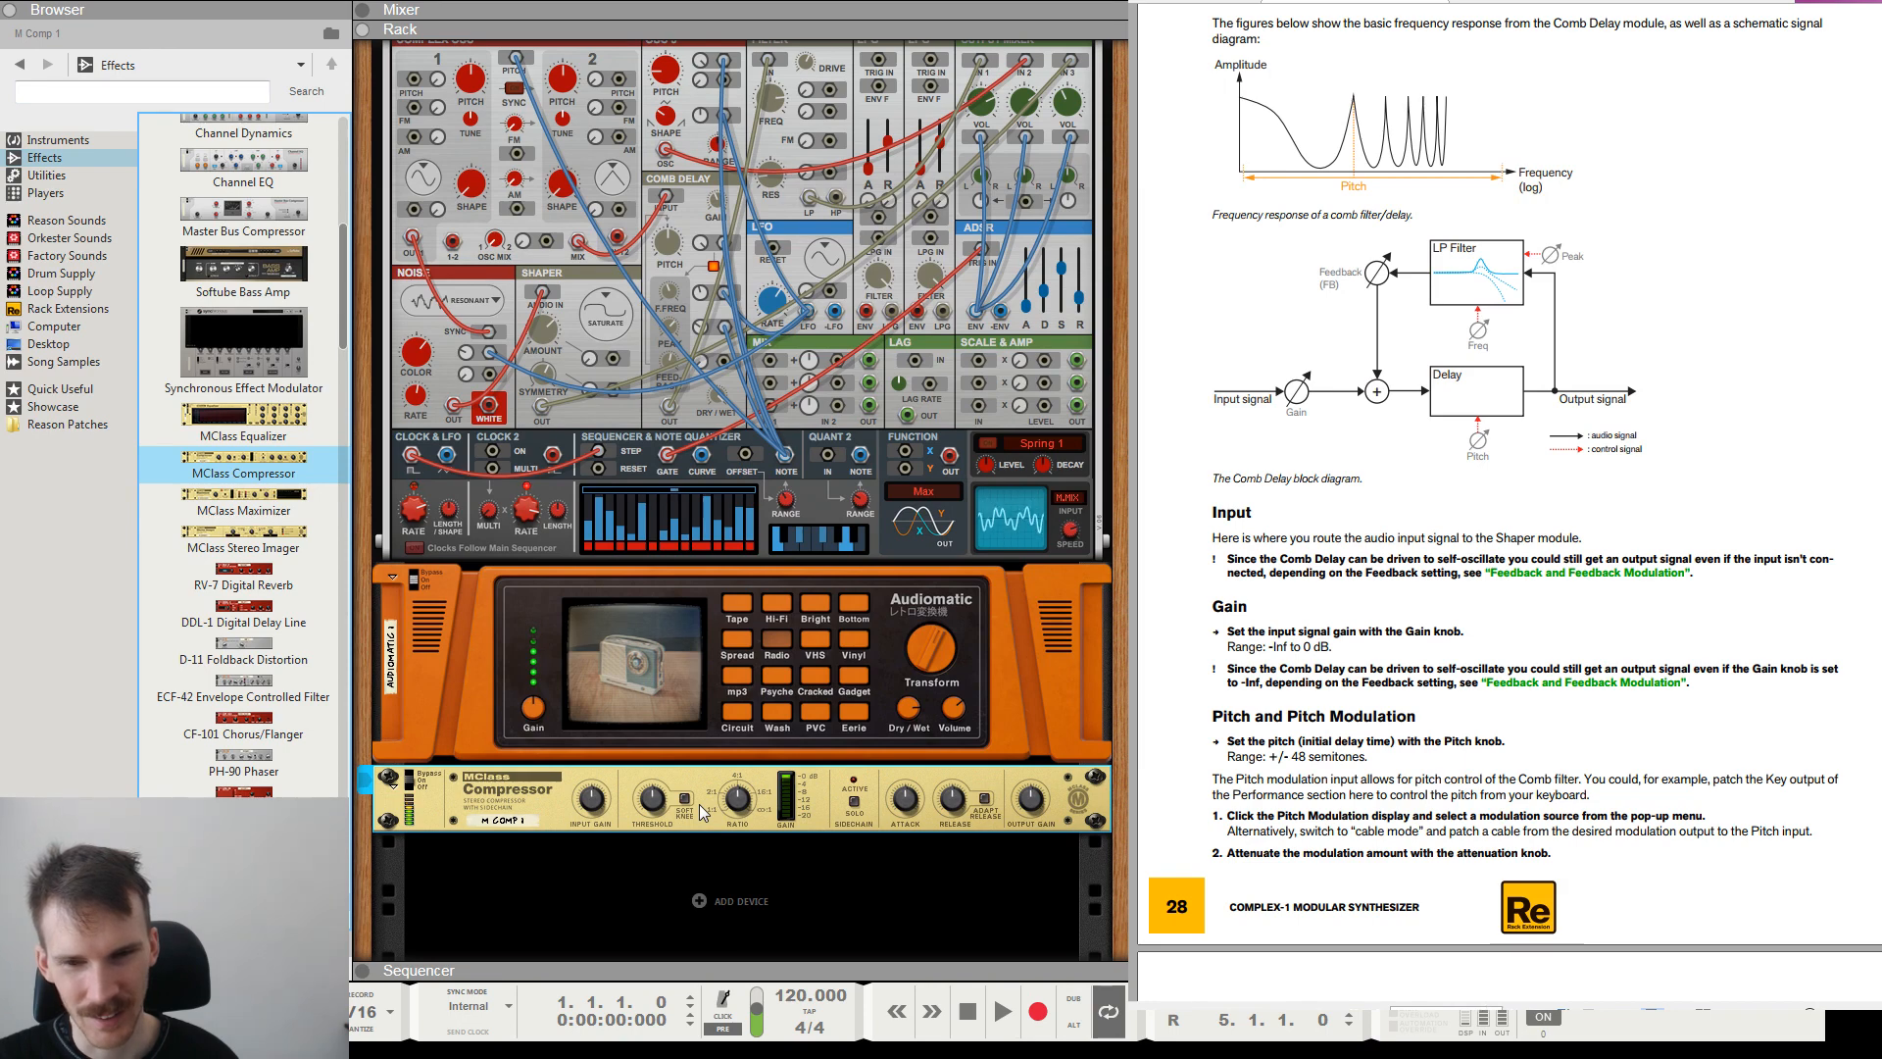
pyautogui.scroll(3, 698, 804)
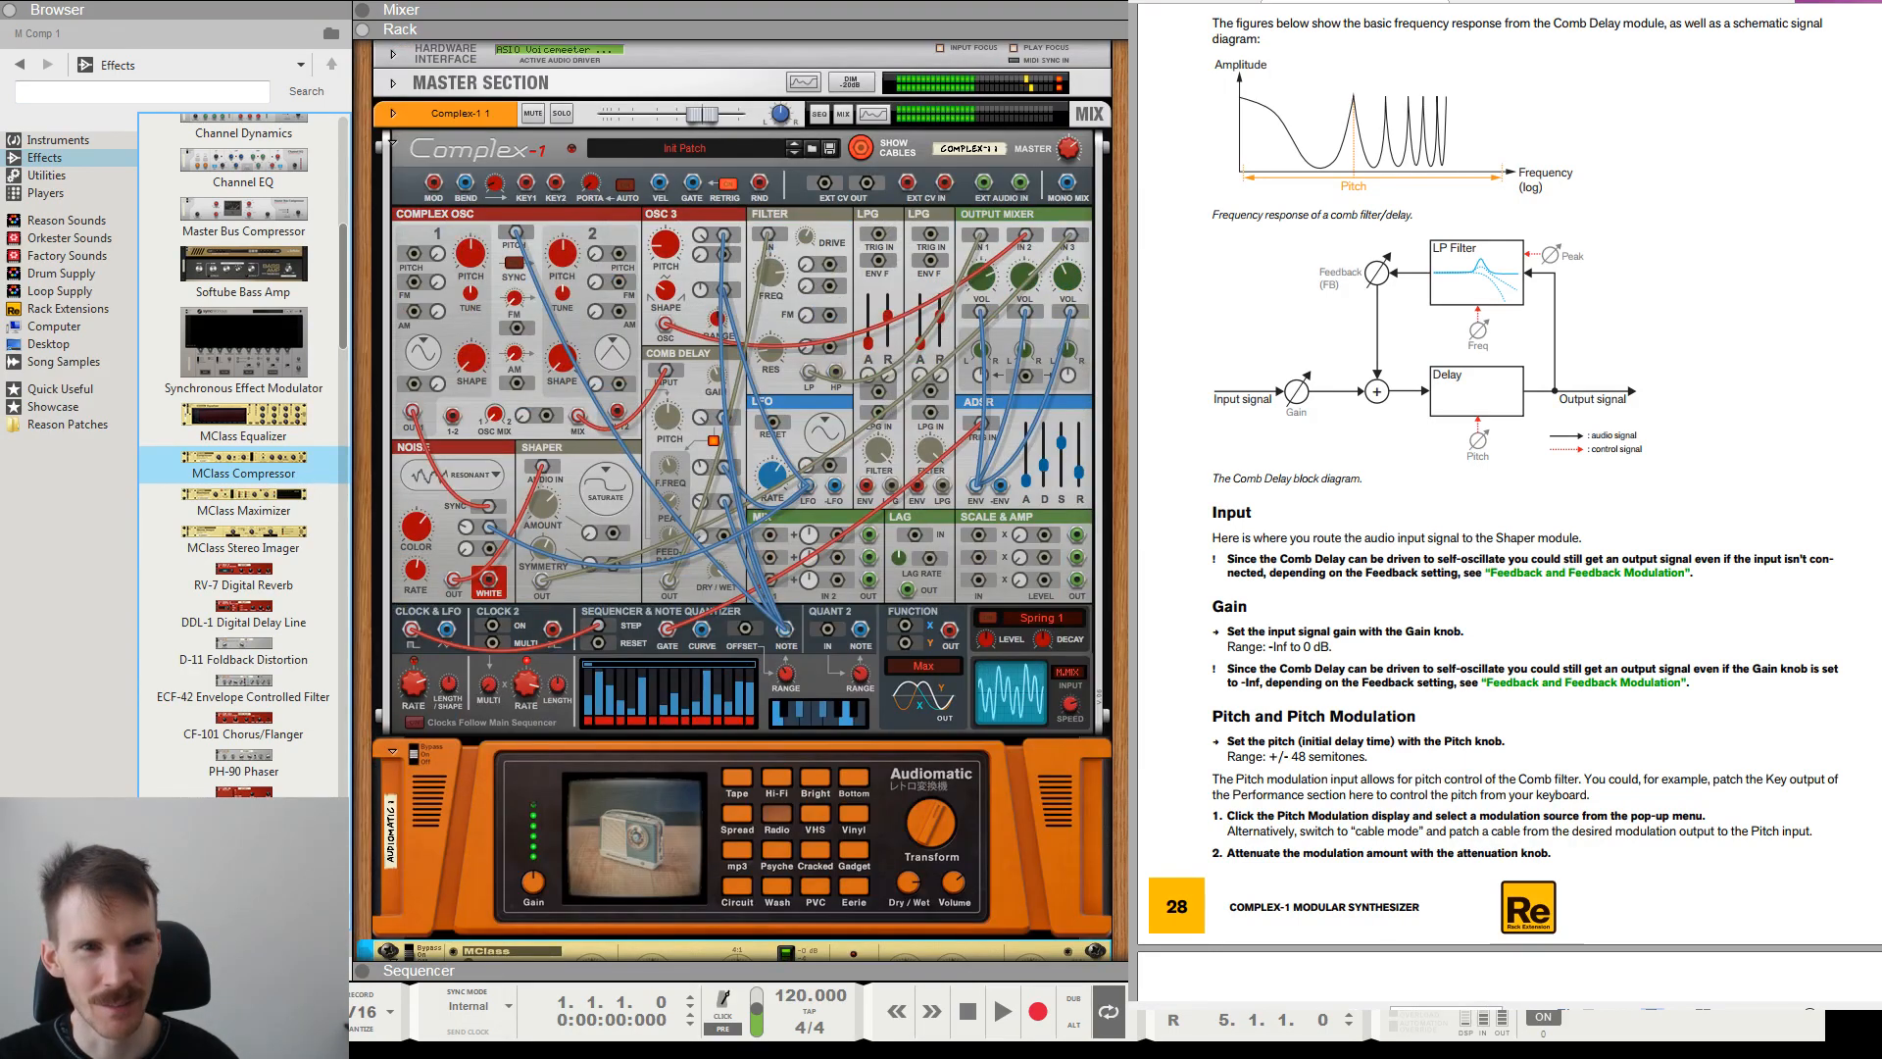
pyautogui.scroll(-4, 410, 721)
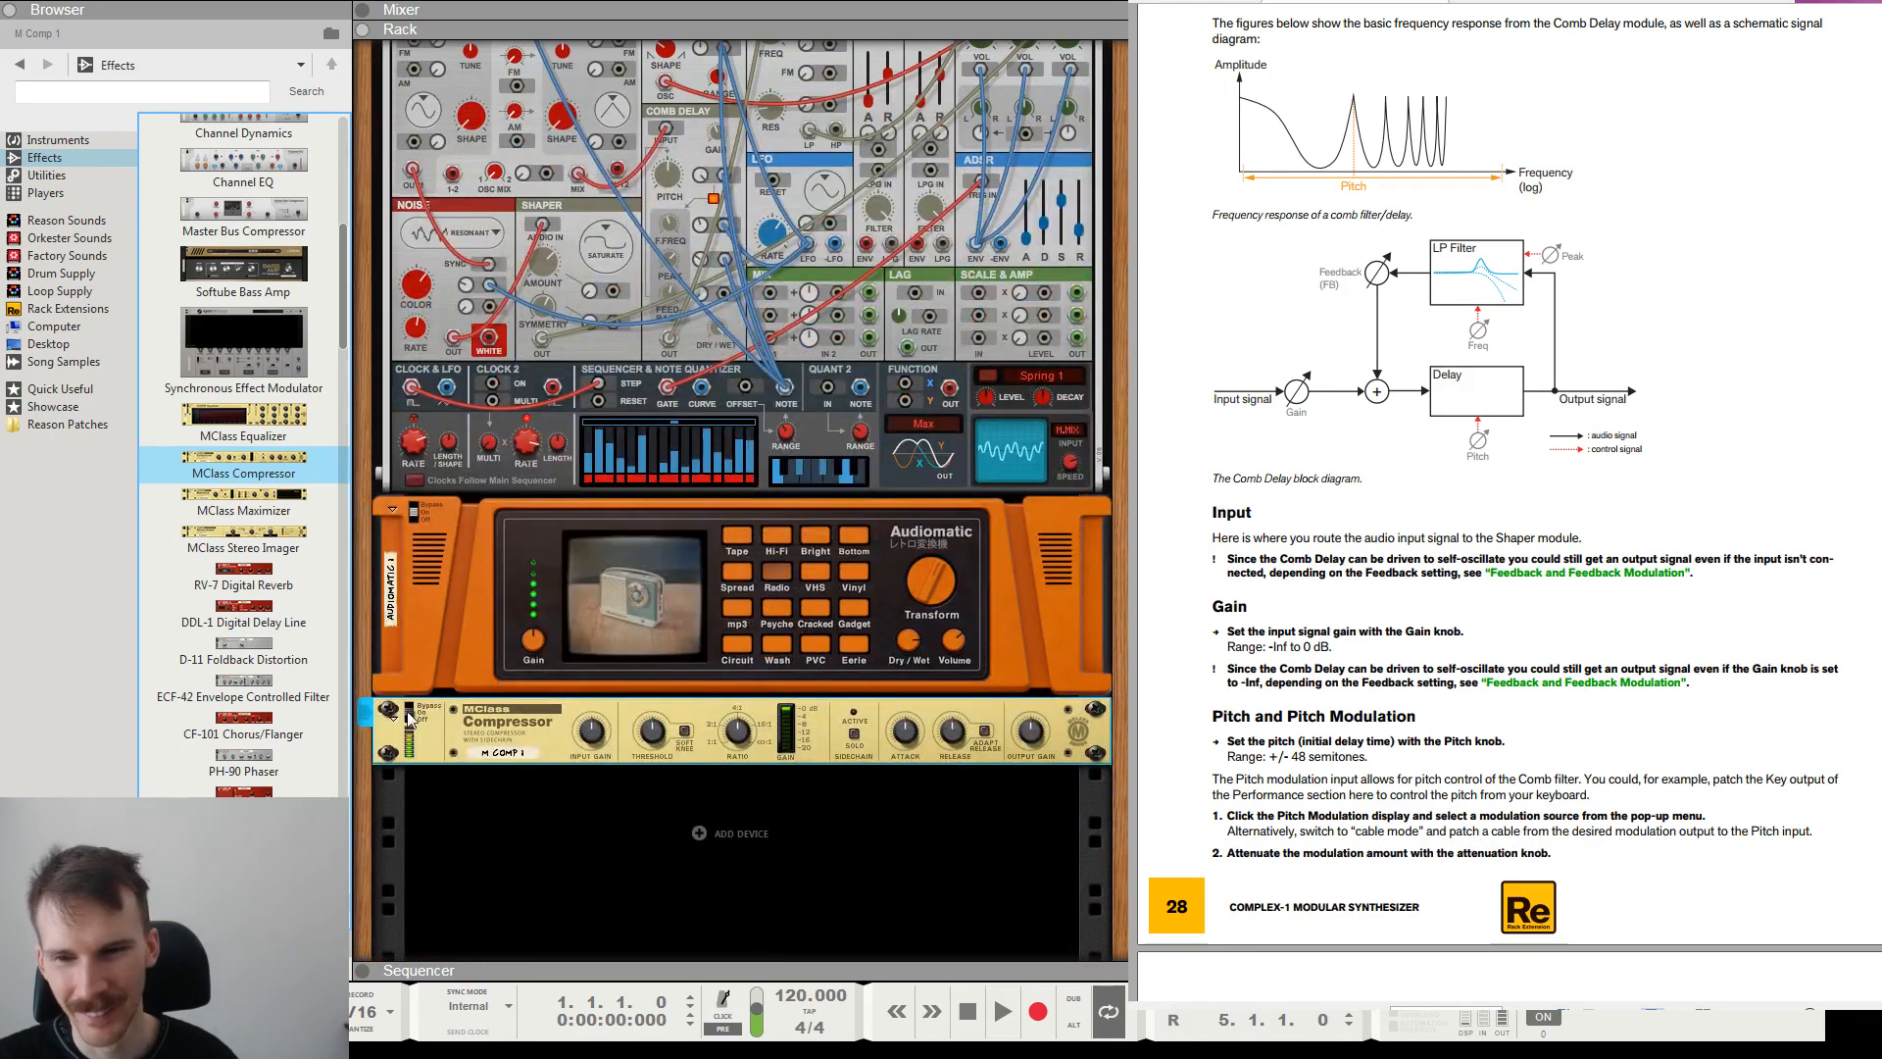
# Unfold the Master Section in the rack to show its larger level meter.
pyautogui.scroll(4, 549, 412)
pyautogui.click(702, 83)
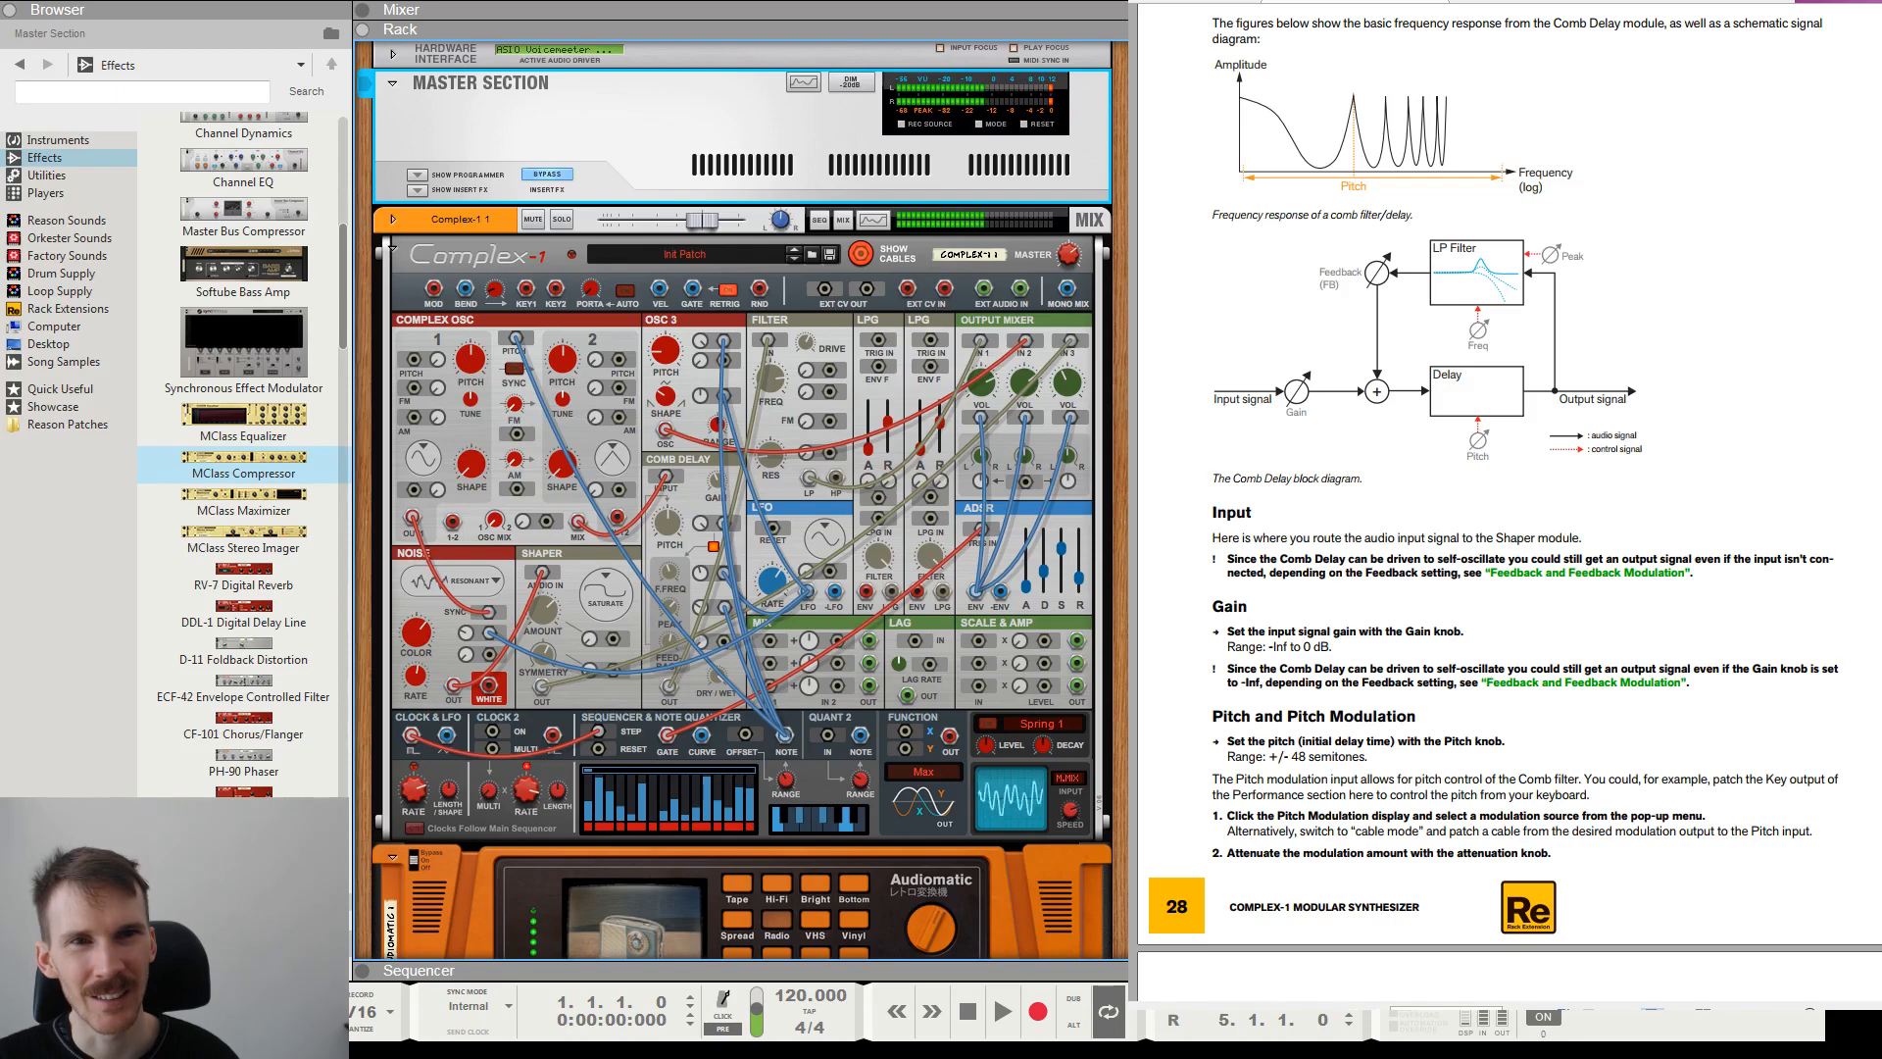
pyautogui.scroll(-4, 741, 500)
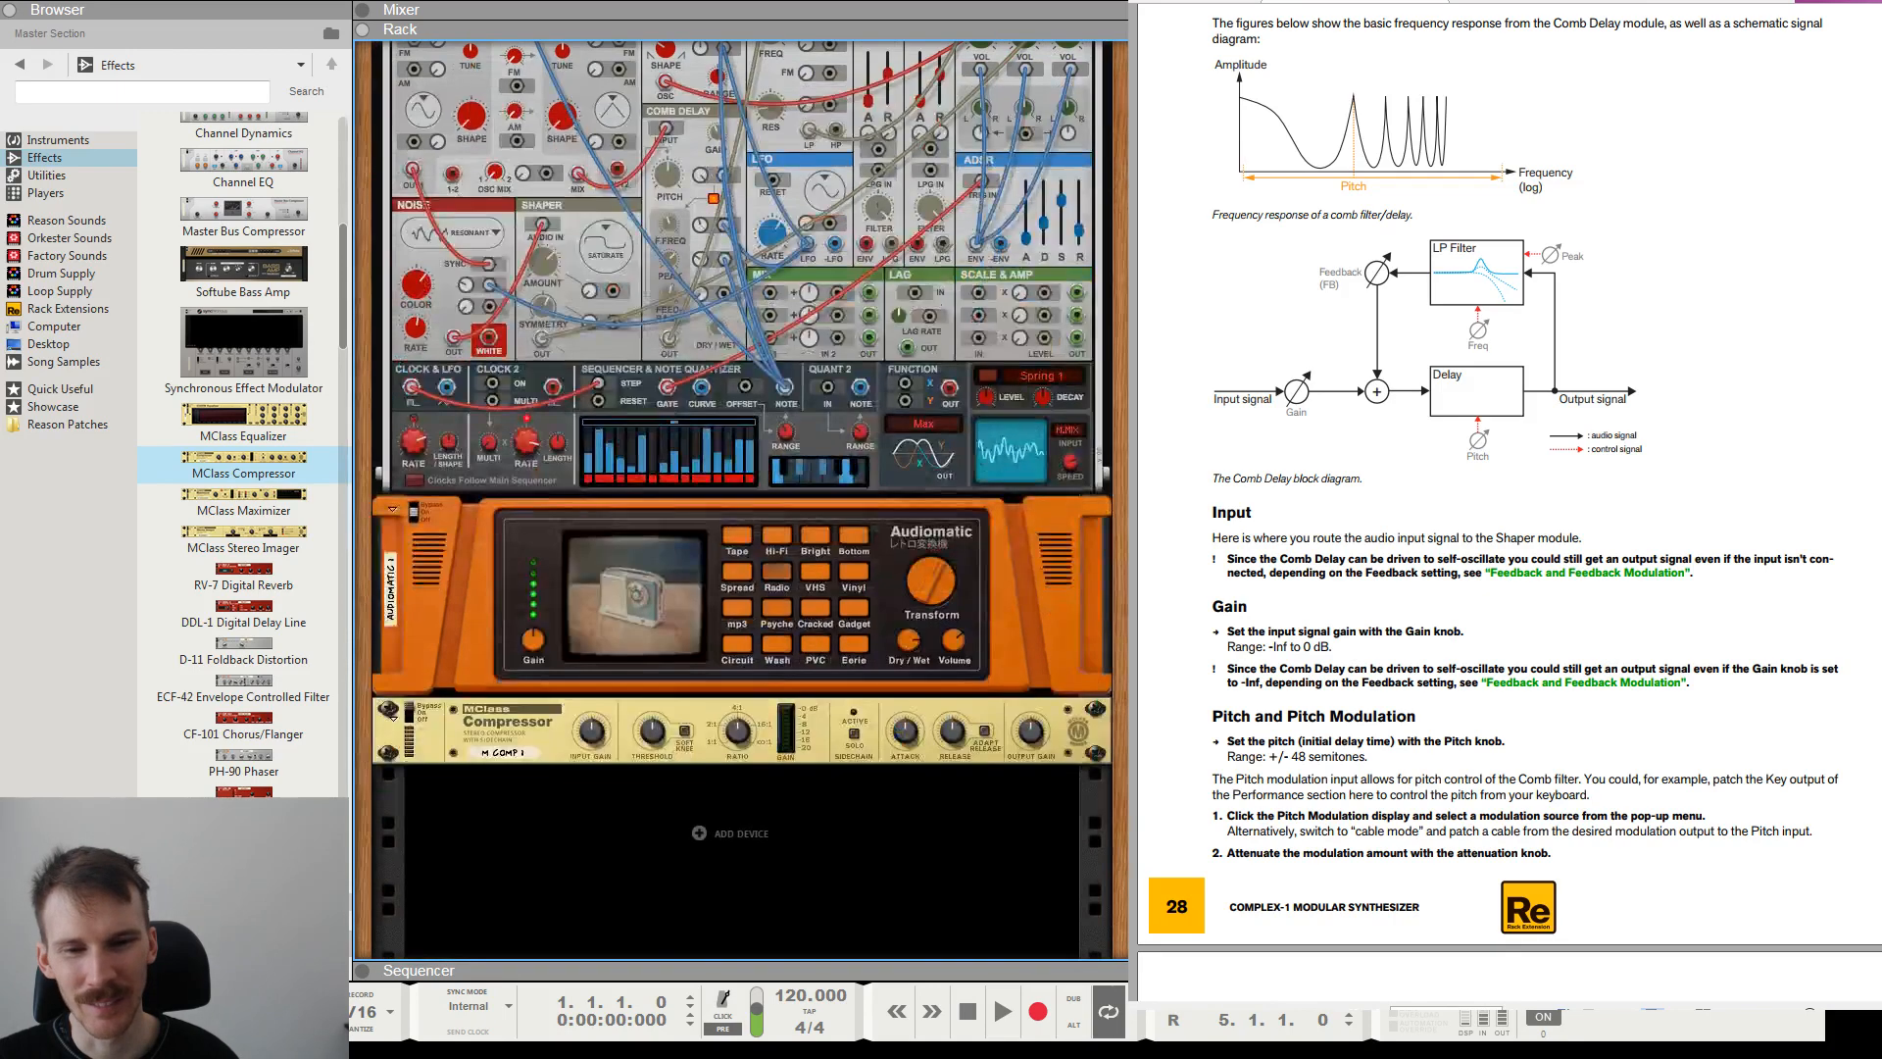
# Replace the MClass Compressor below the Audiomatic with an MClass Maximizer.
pyautogui.click(814, 726)
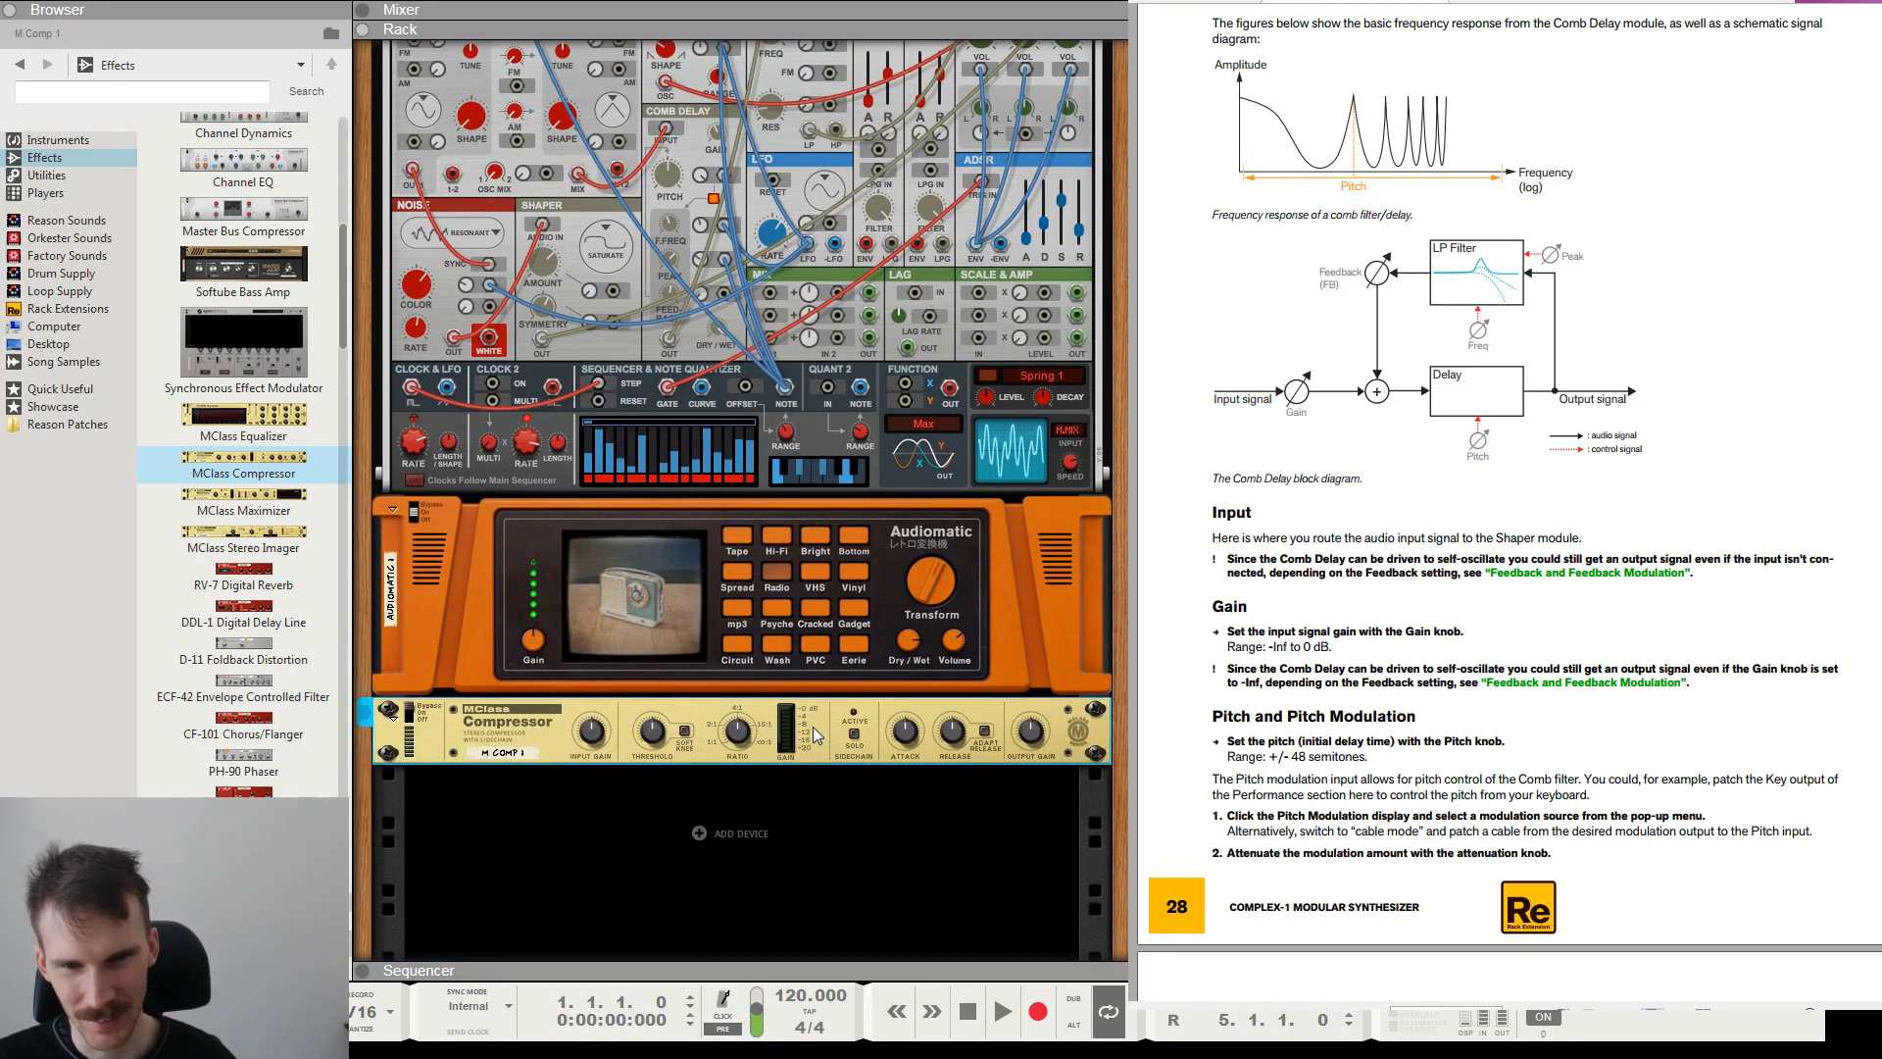
pyautogui.press('Delete')
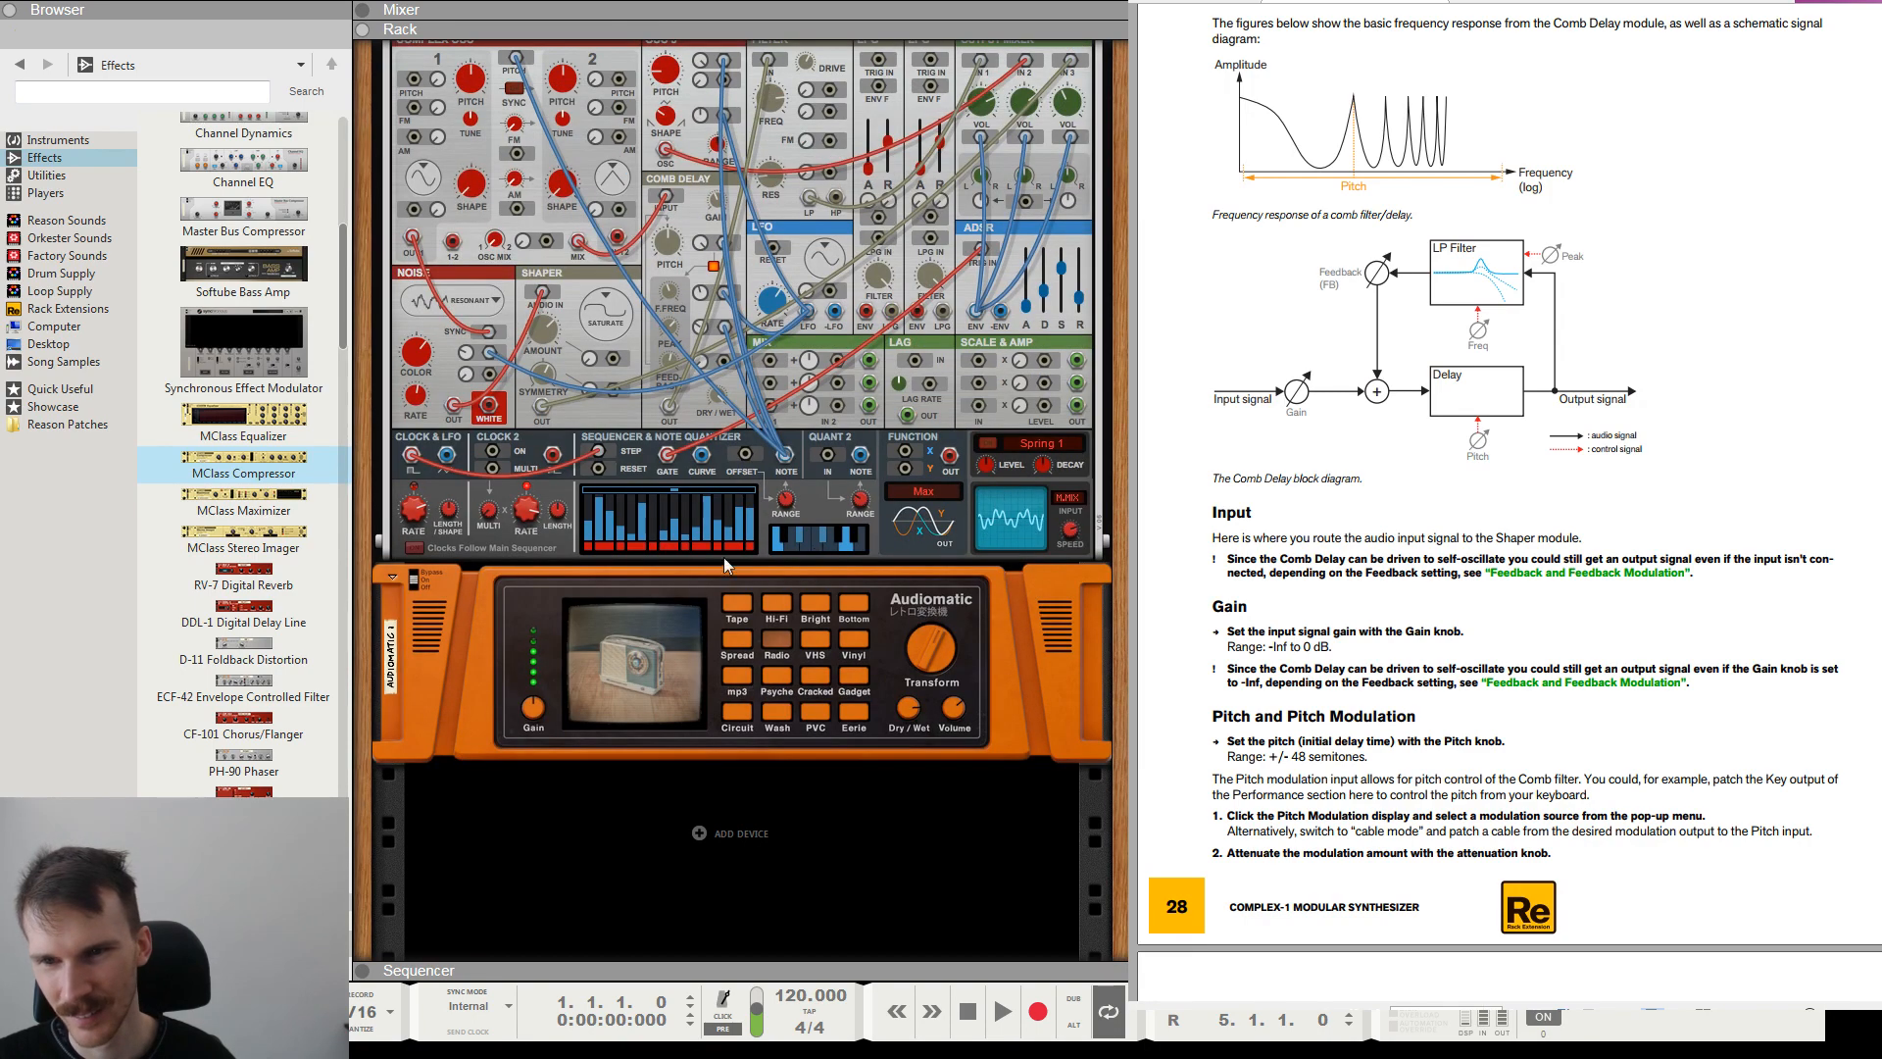
pyautogui.click(292, 521)
pyautogui.moveTo(292, 529); pyautogui.dragTo(706, 780)
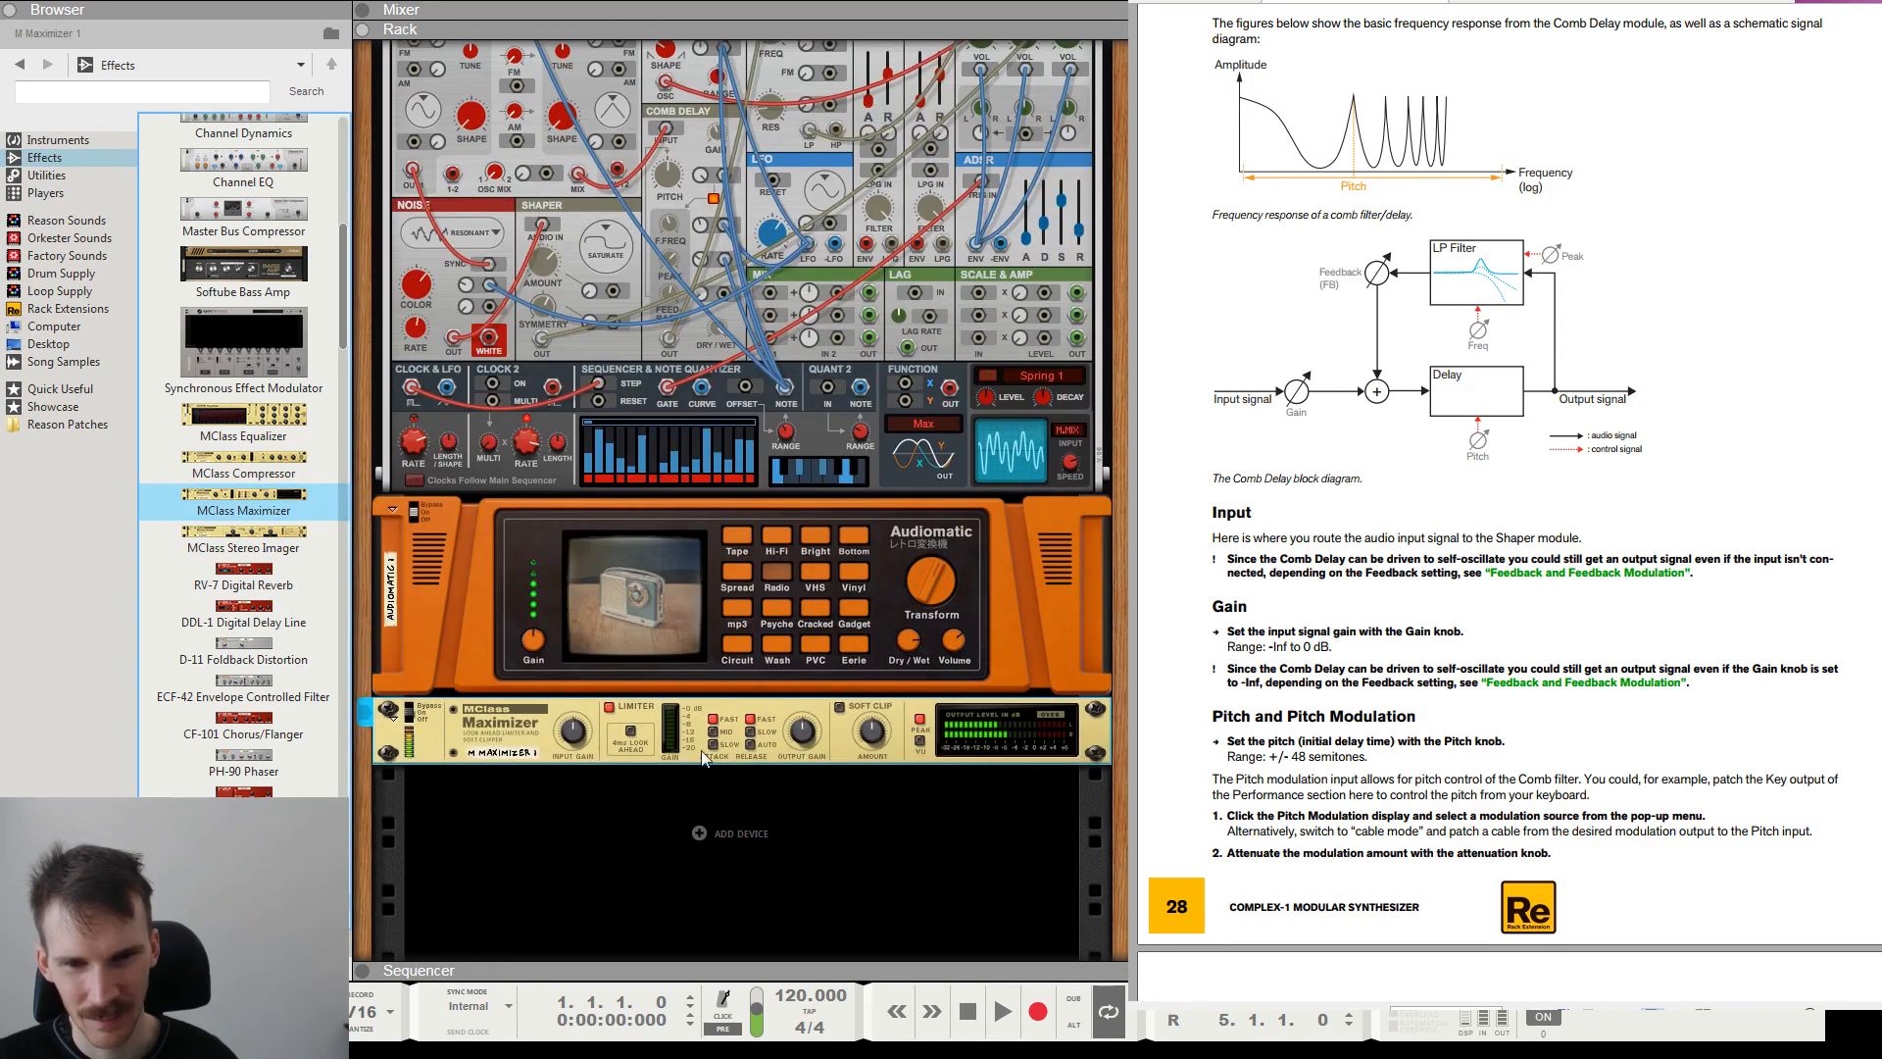
# Enable the Maximizer's limiter Look Ahead and compare the sound with Soft Clip on and off, leaving it off.
pyautogui.click(627, 732)
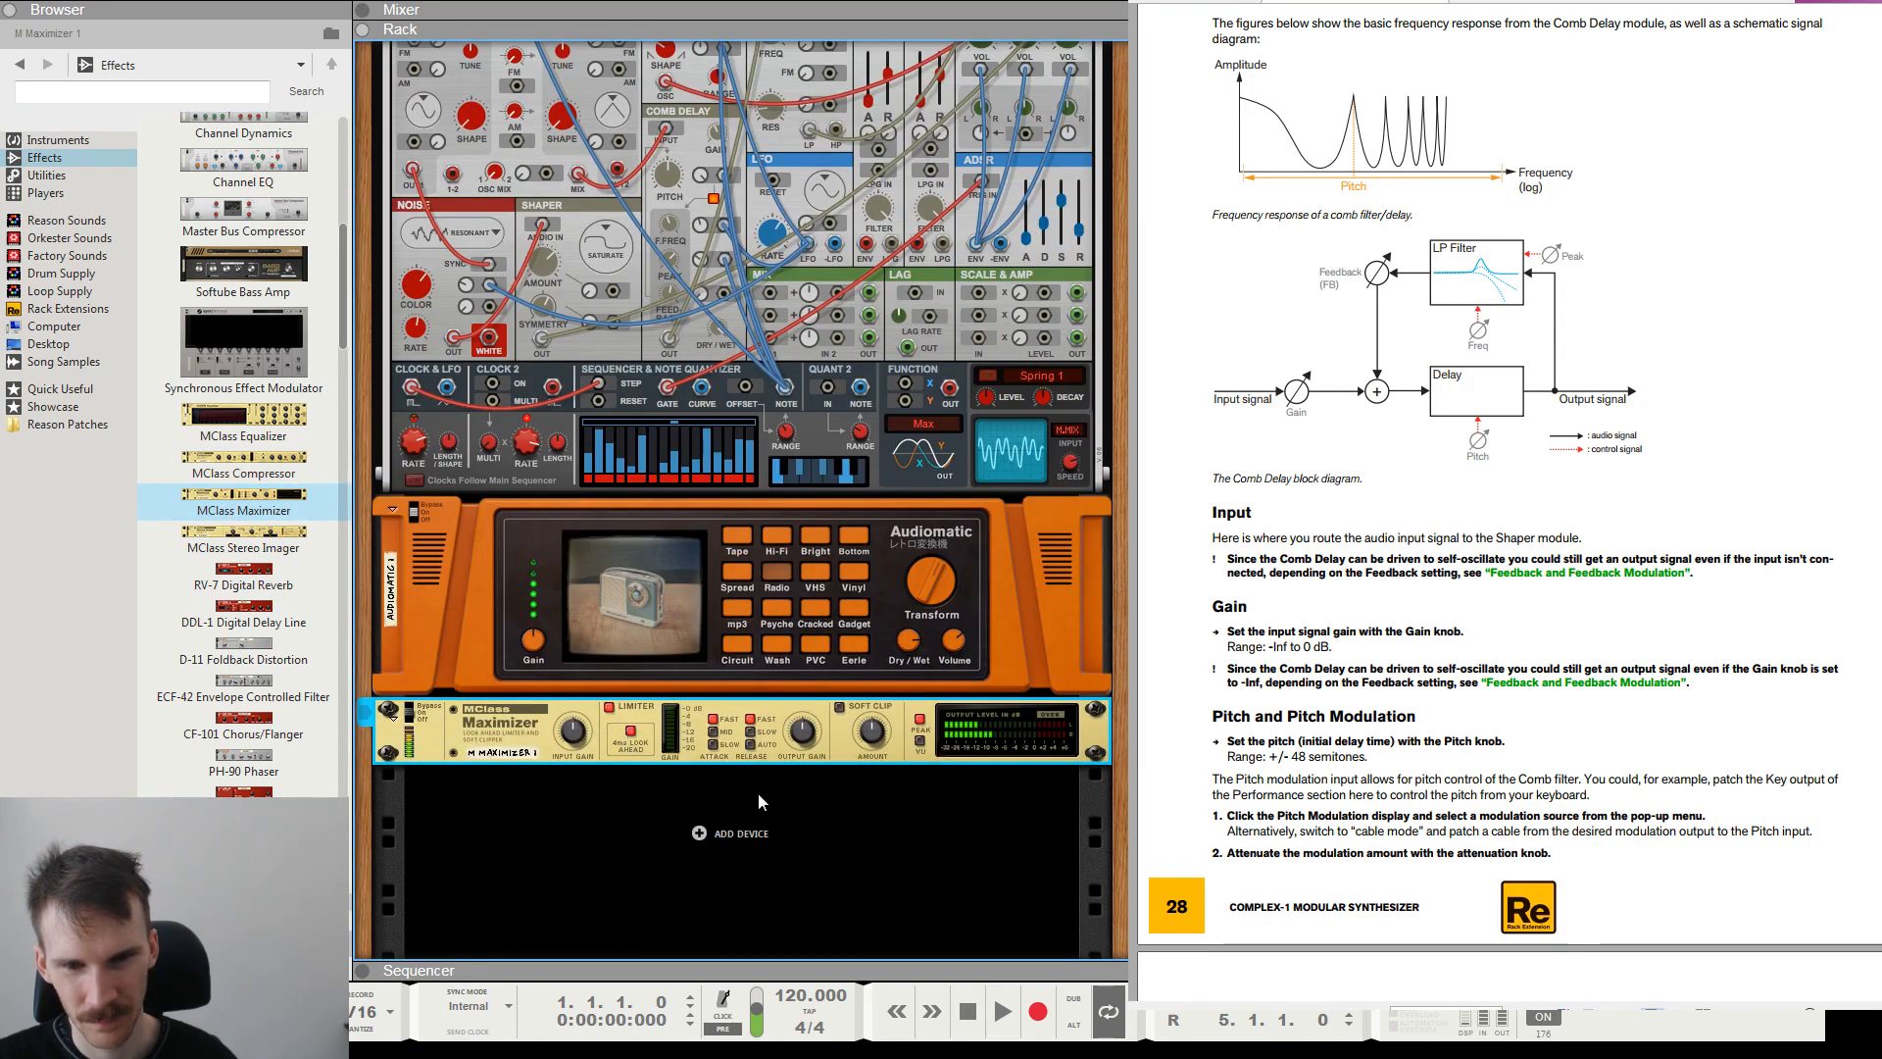
pyautogui.click(839, 705)
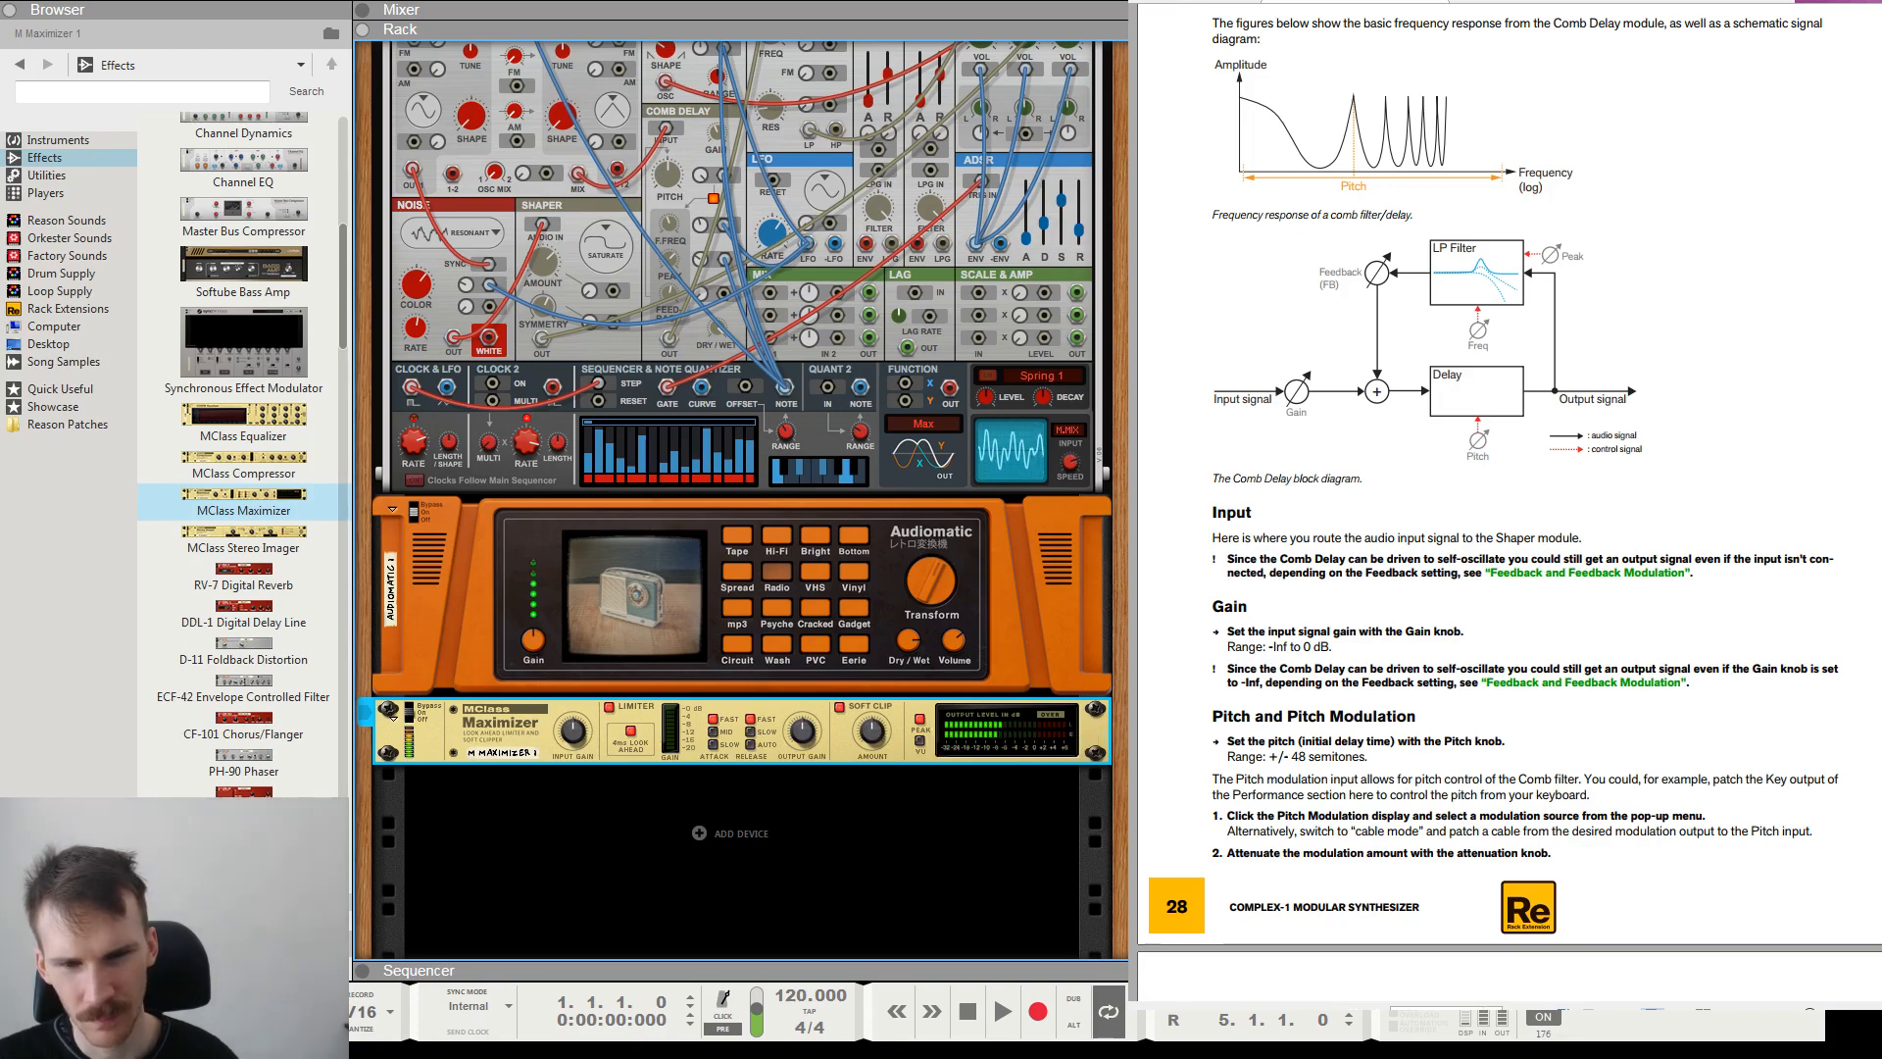
pyautogui.click(839, 706)
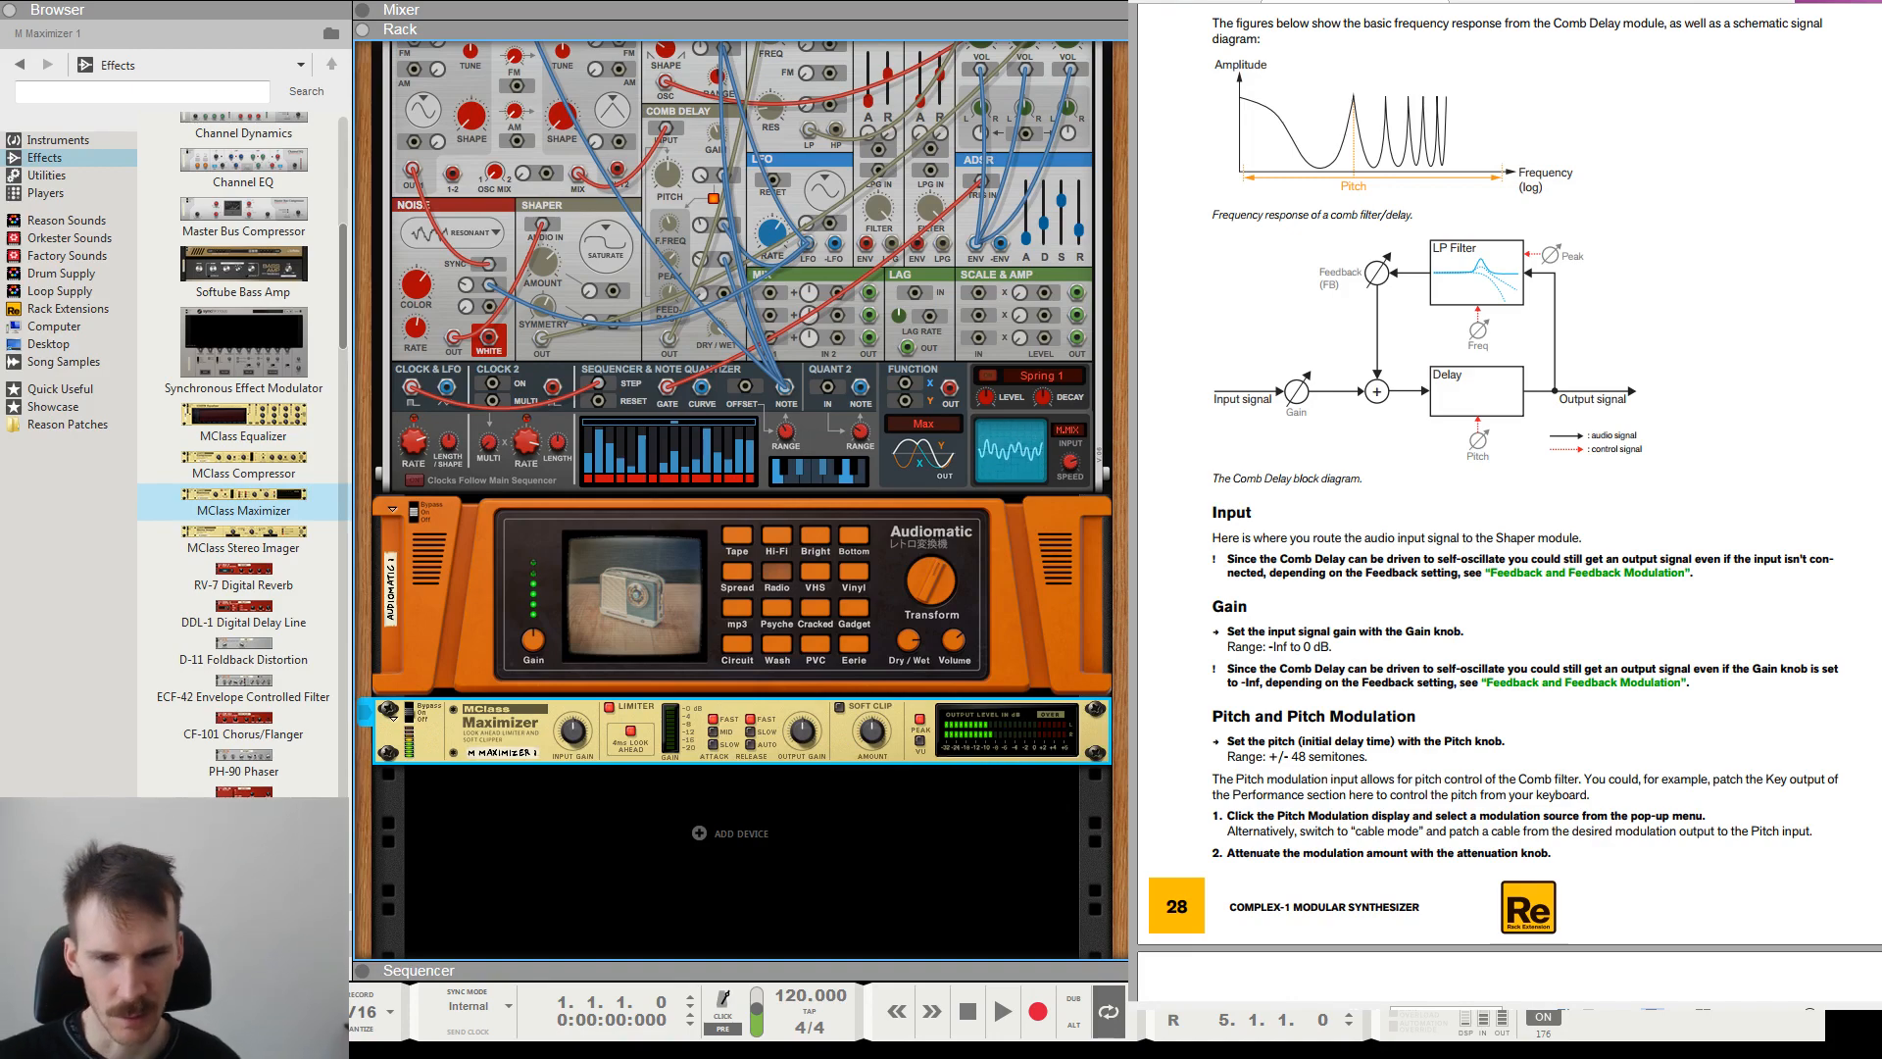
# Show an enlarged mixer area above the rack and open the Spectrum EQ for the Complex-1 mix channel.
pyautogui.scroll(5, 912, 286)
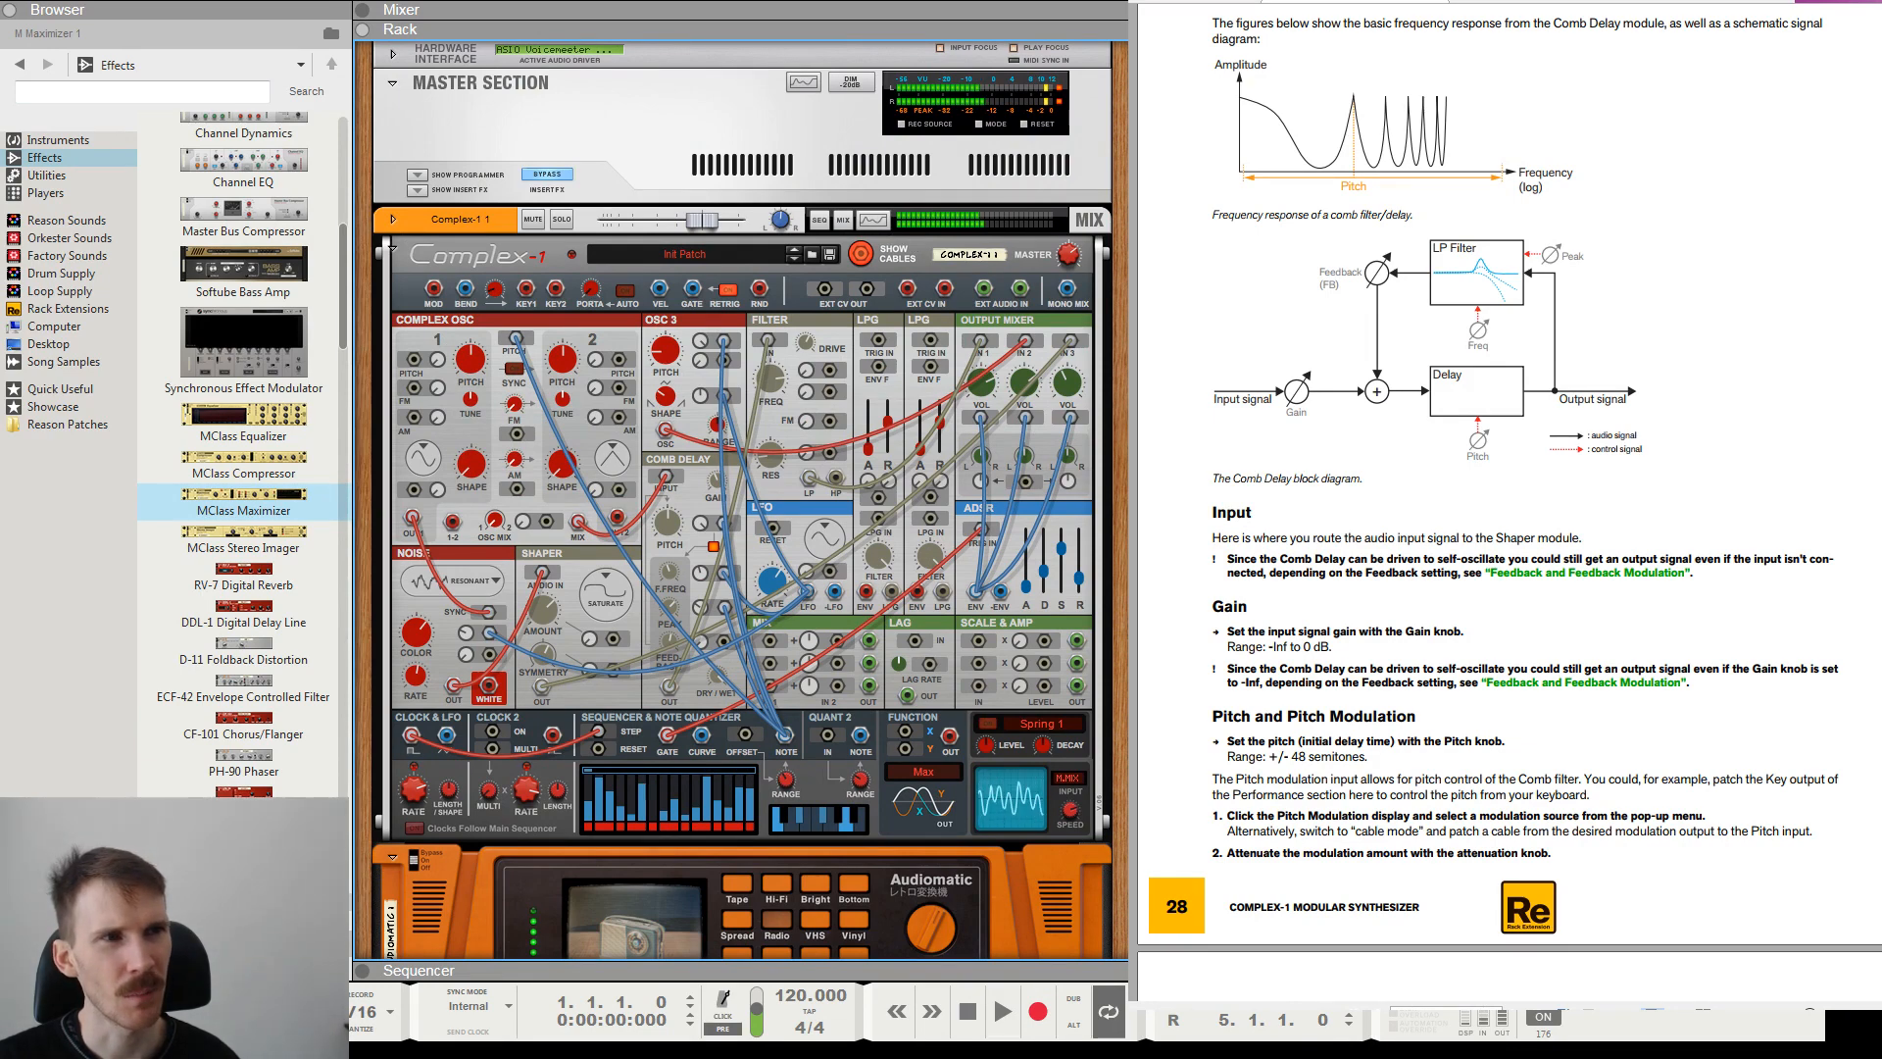
pyautogui.press('F5')
pyautogui.press('F6')
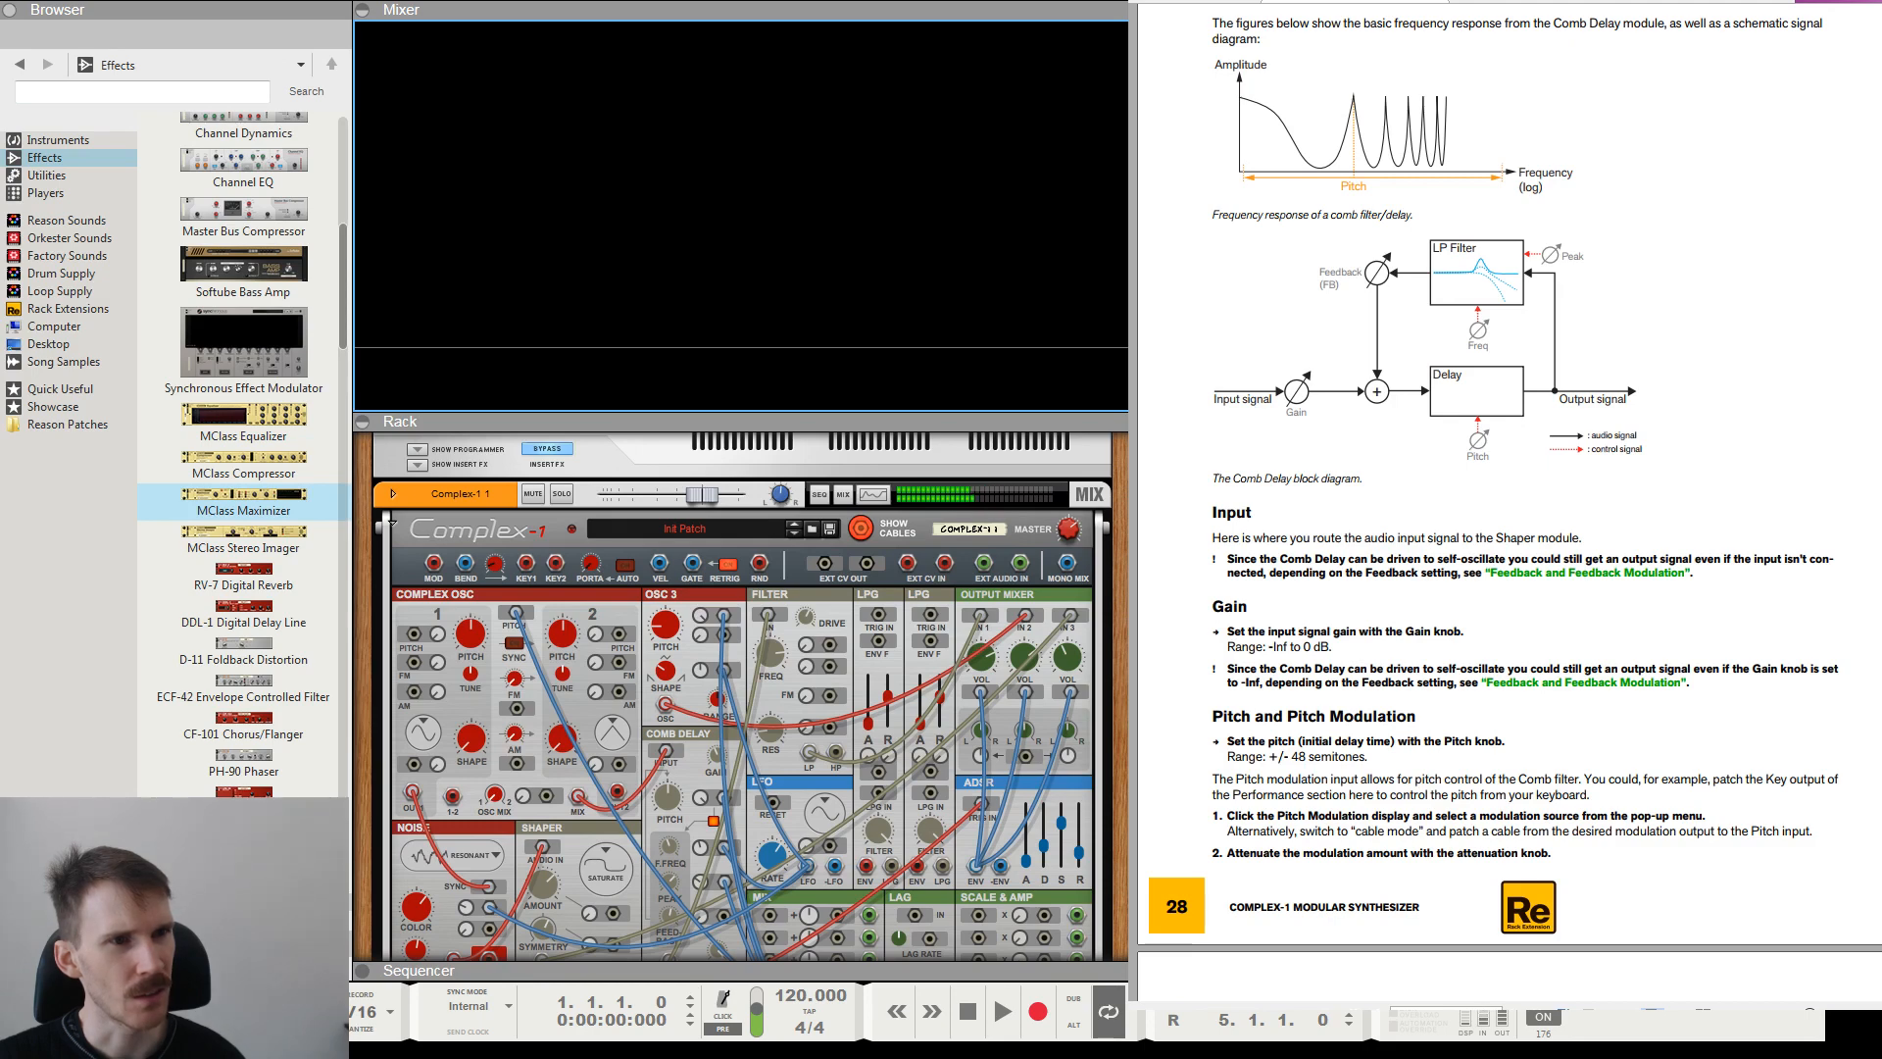
pyautogui.moveTo(740, 421); pyautogui.dragTo(740, 496)
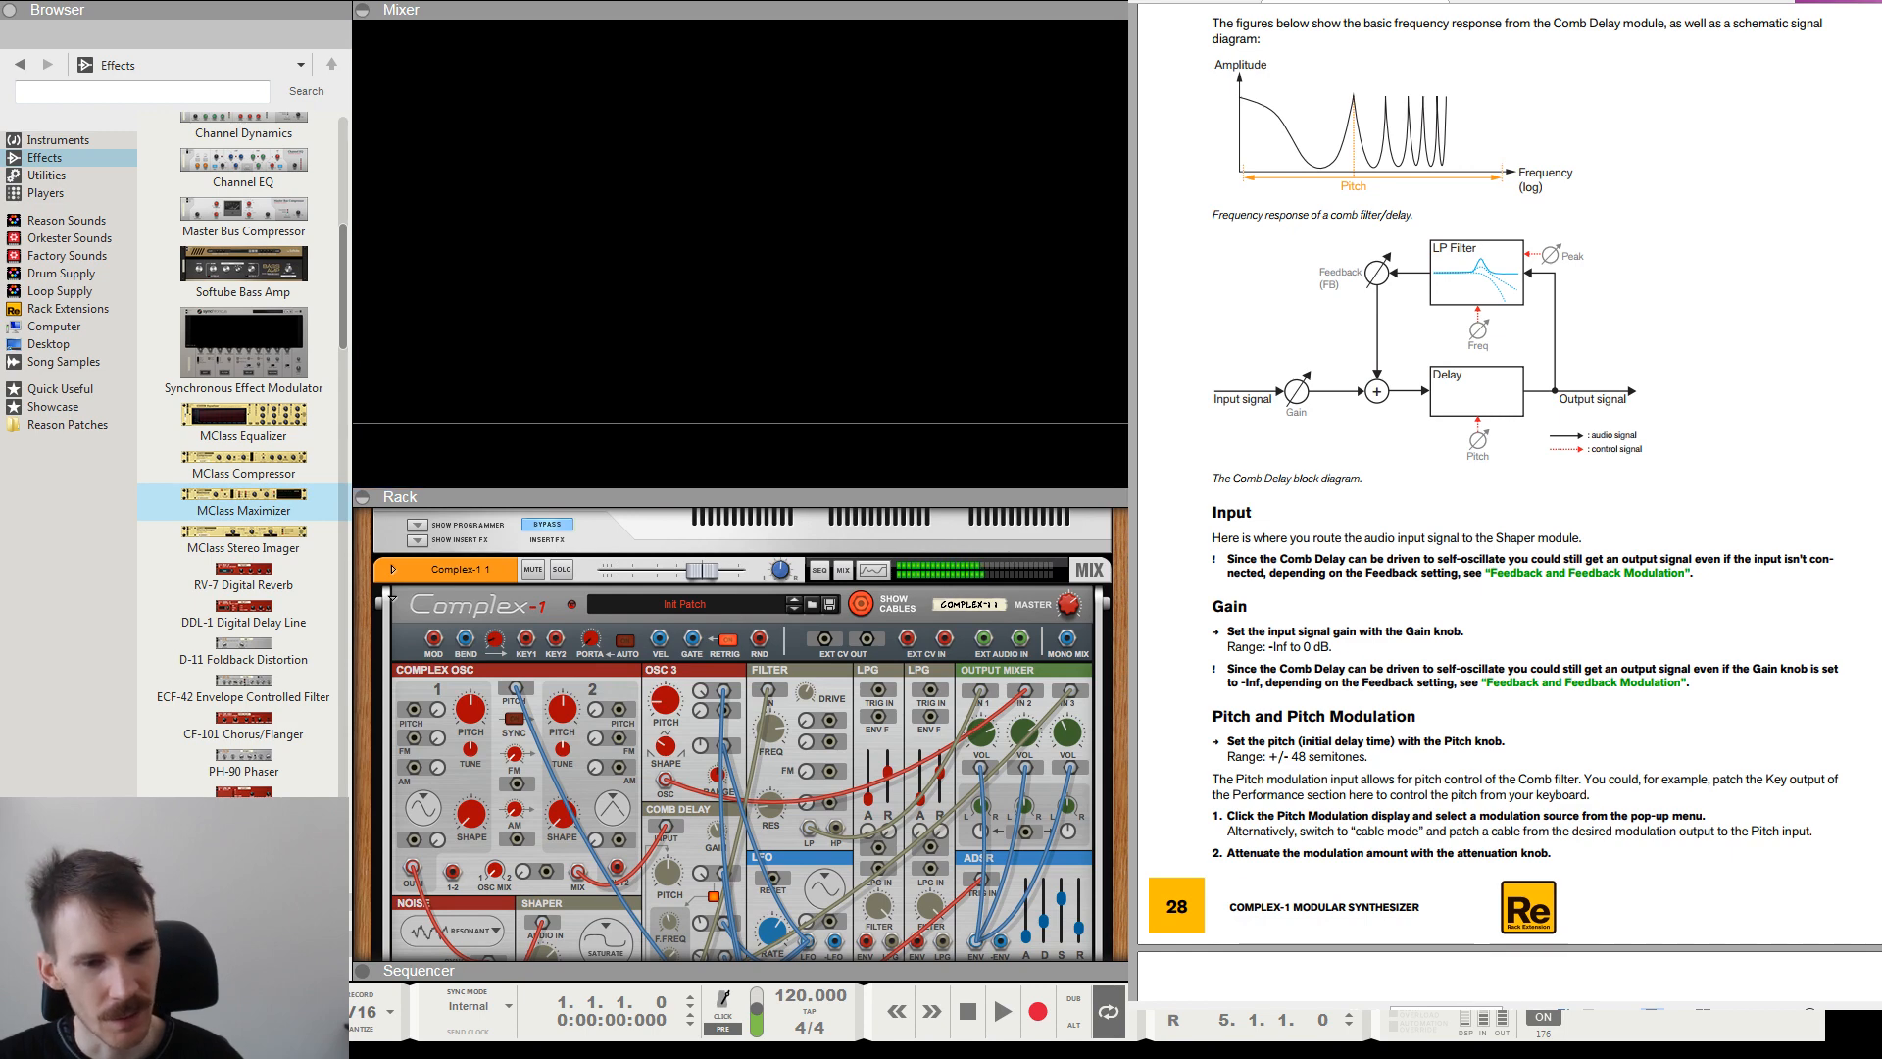
pyautogui.click(873, 569)
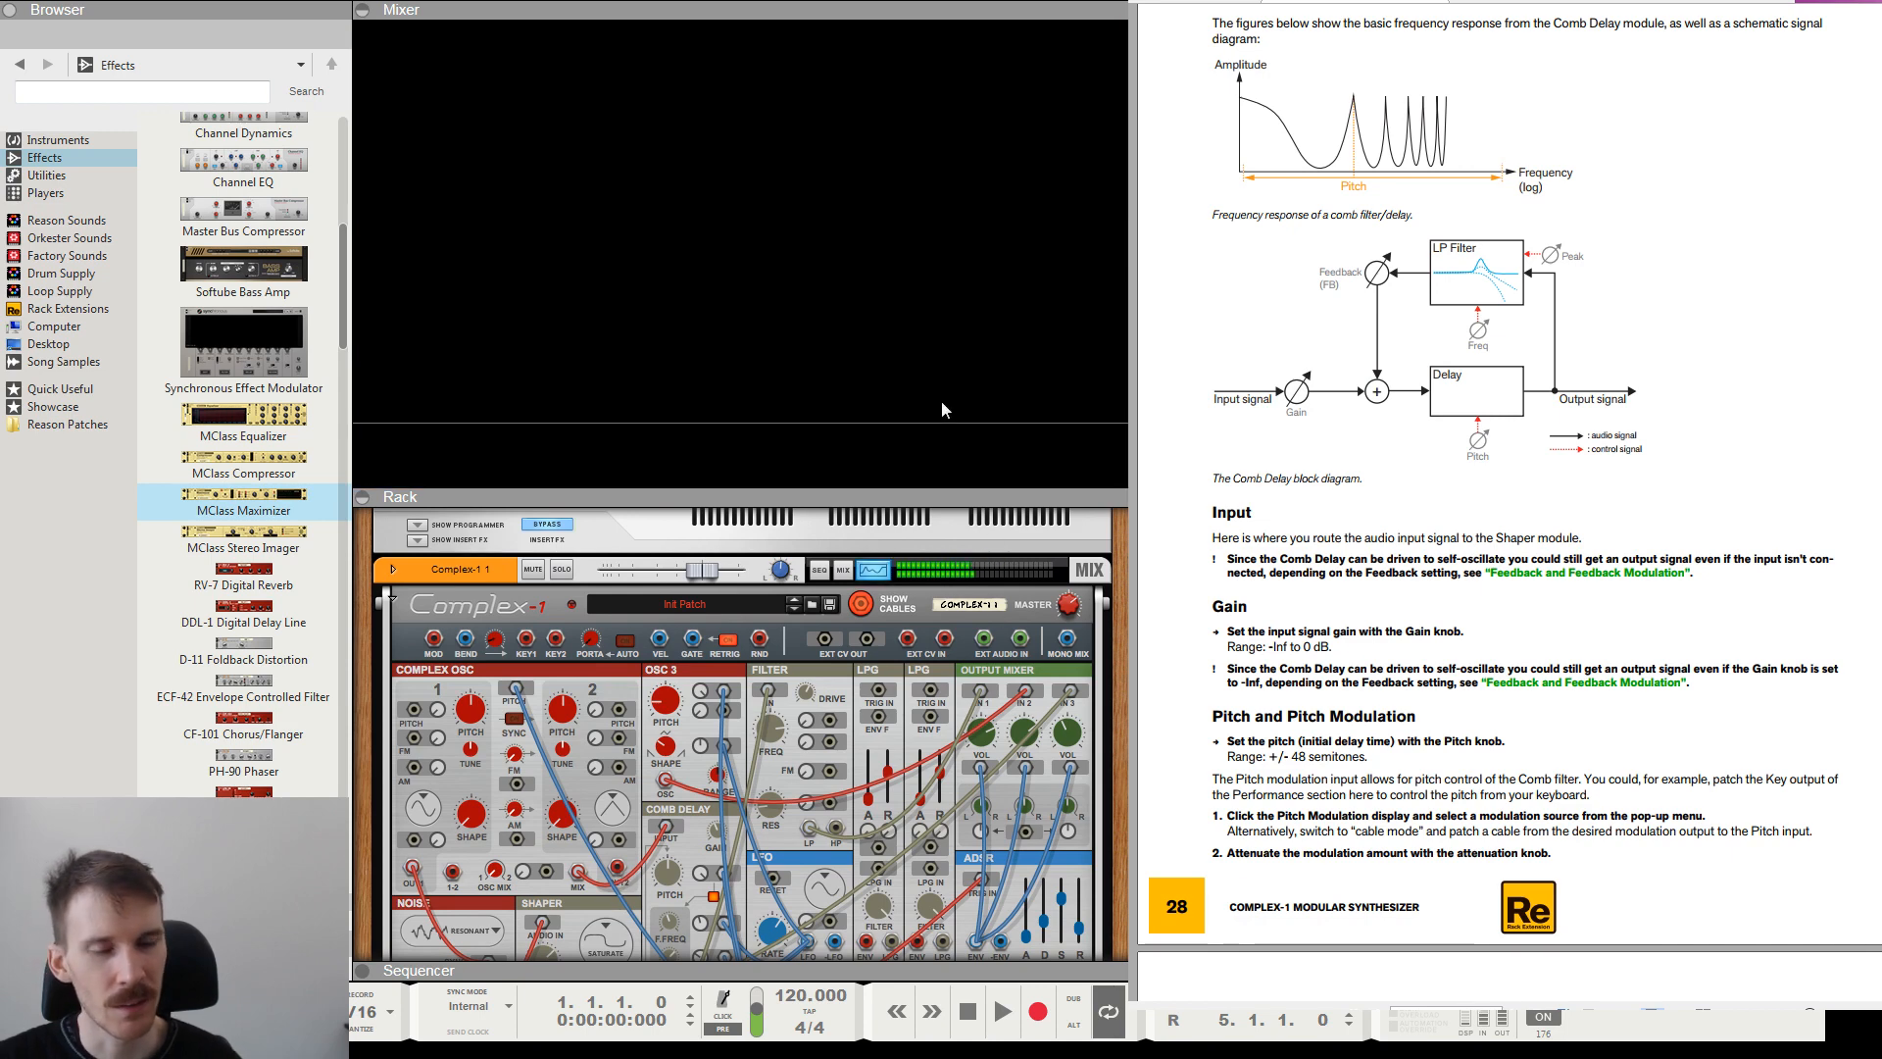
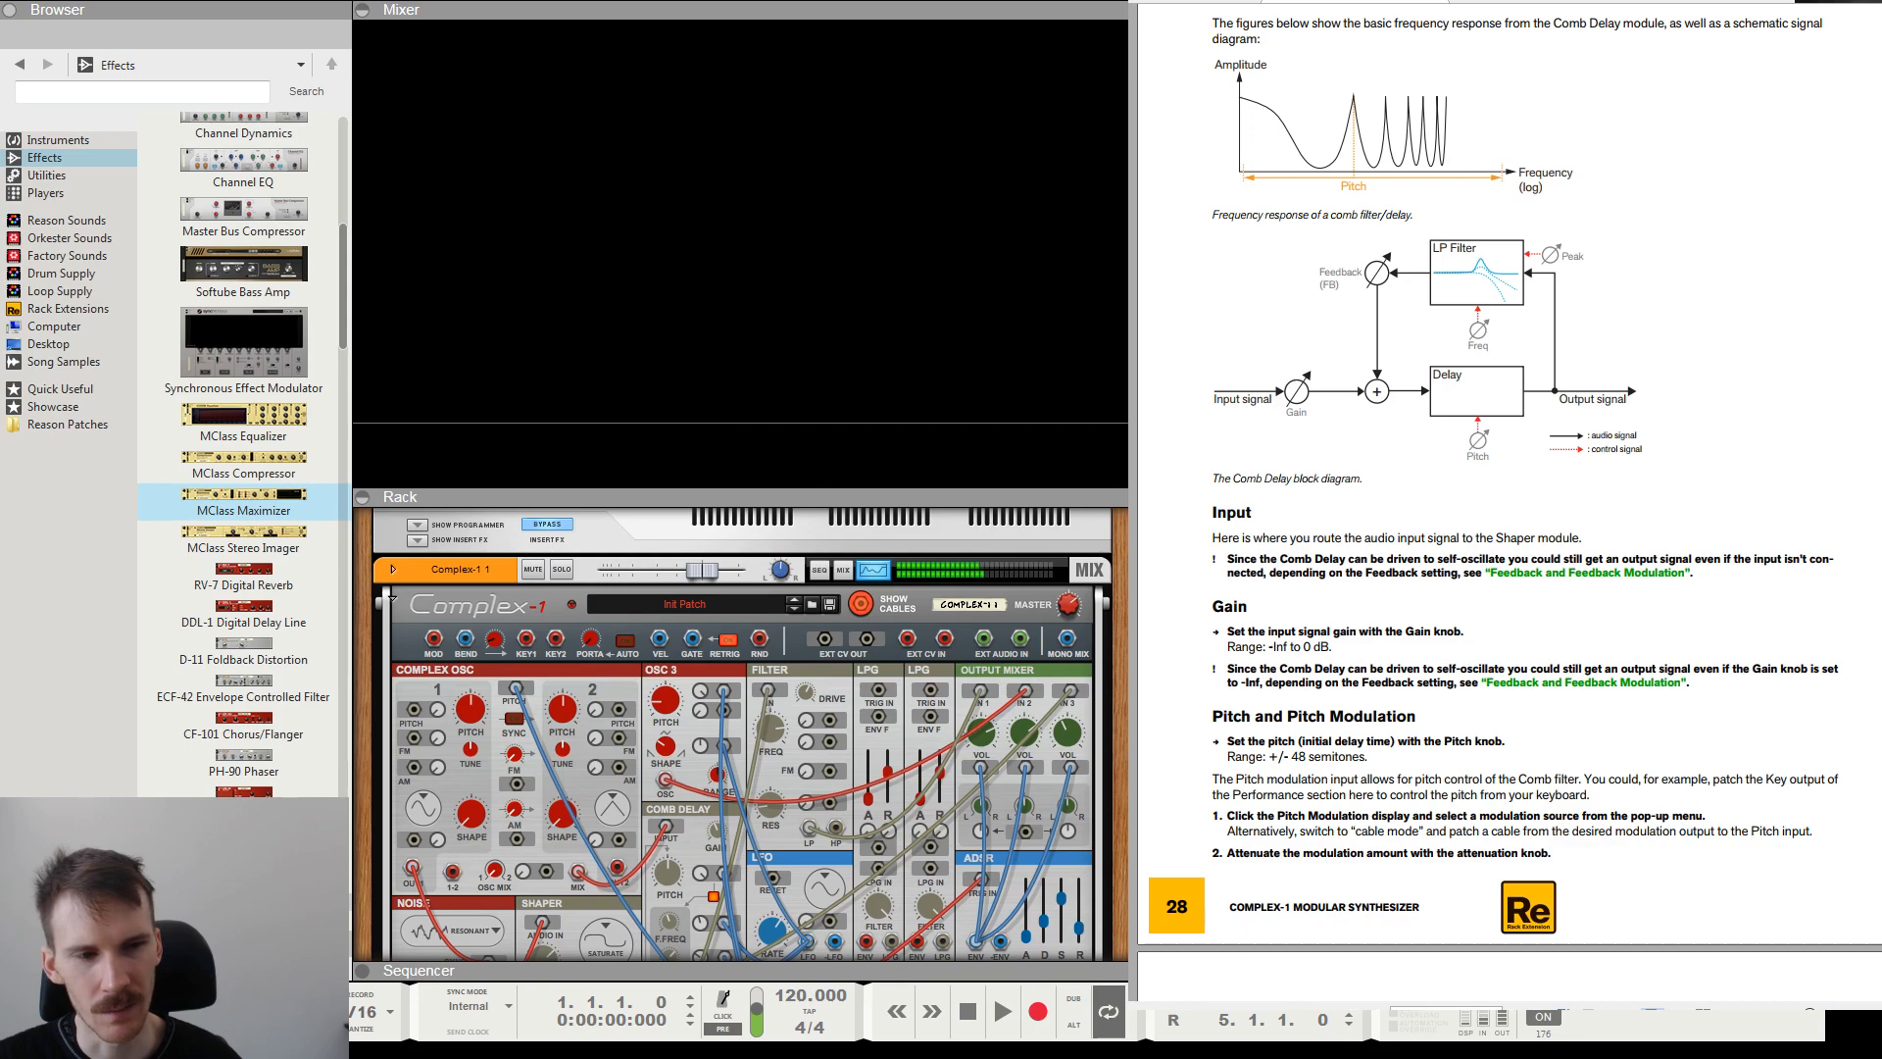
# Remove the MClass Maximizer below the Audiomatic from the rack.
pyautogui.scroll(-8, 970, 833)
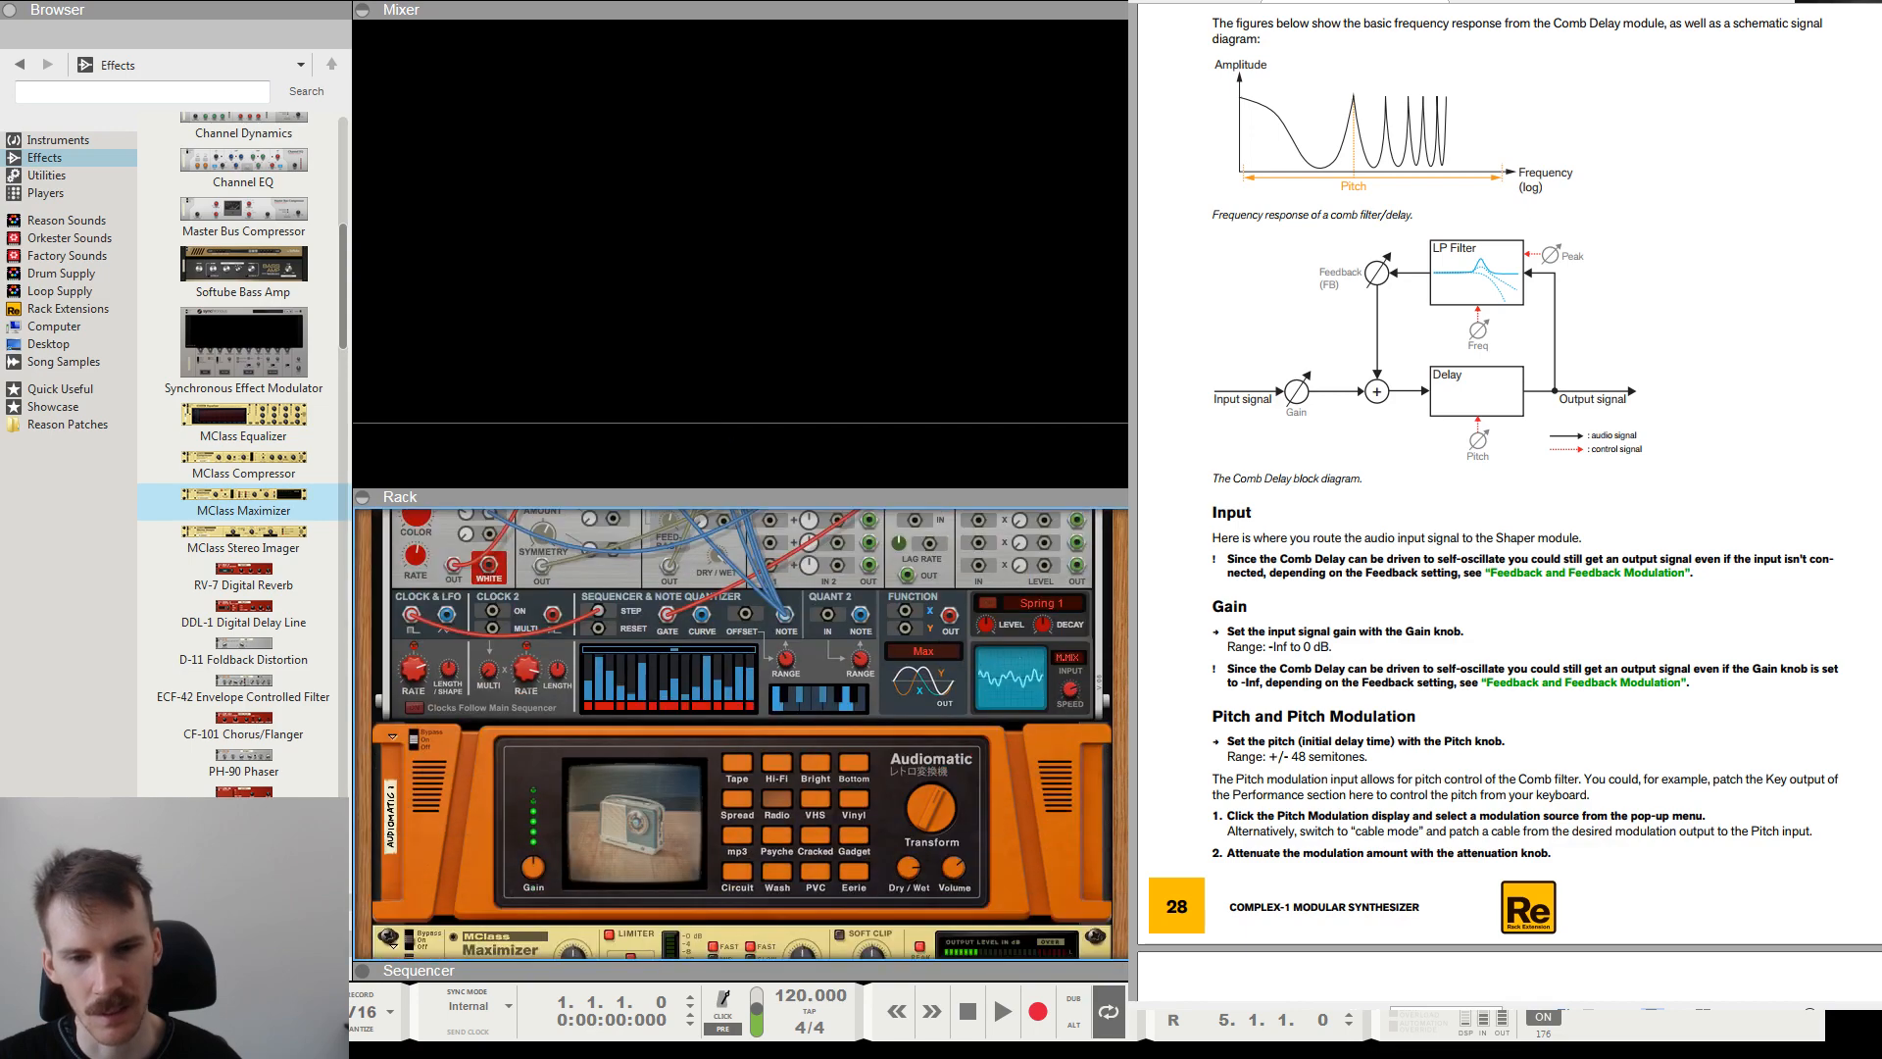
pyautogui.click(912, 928)
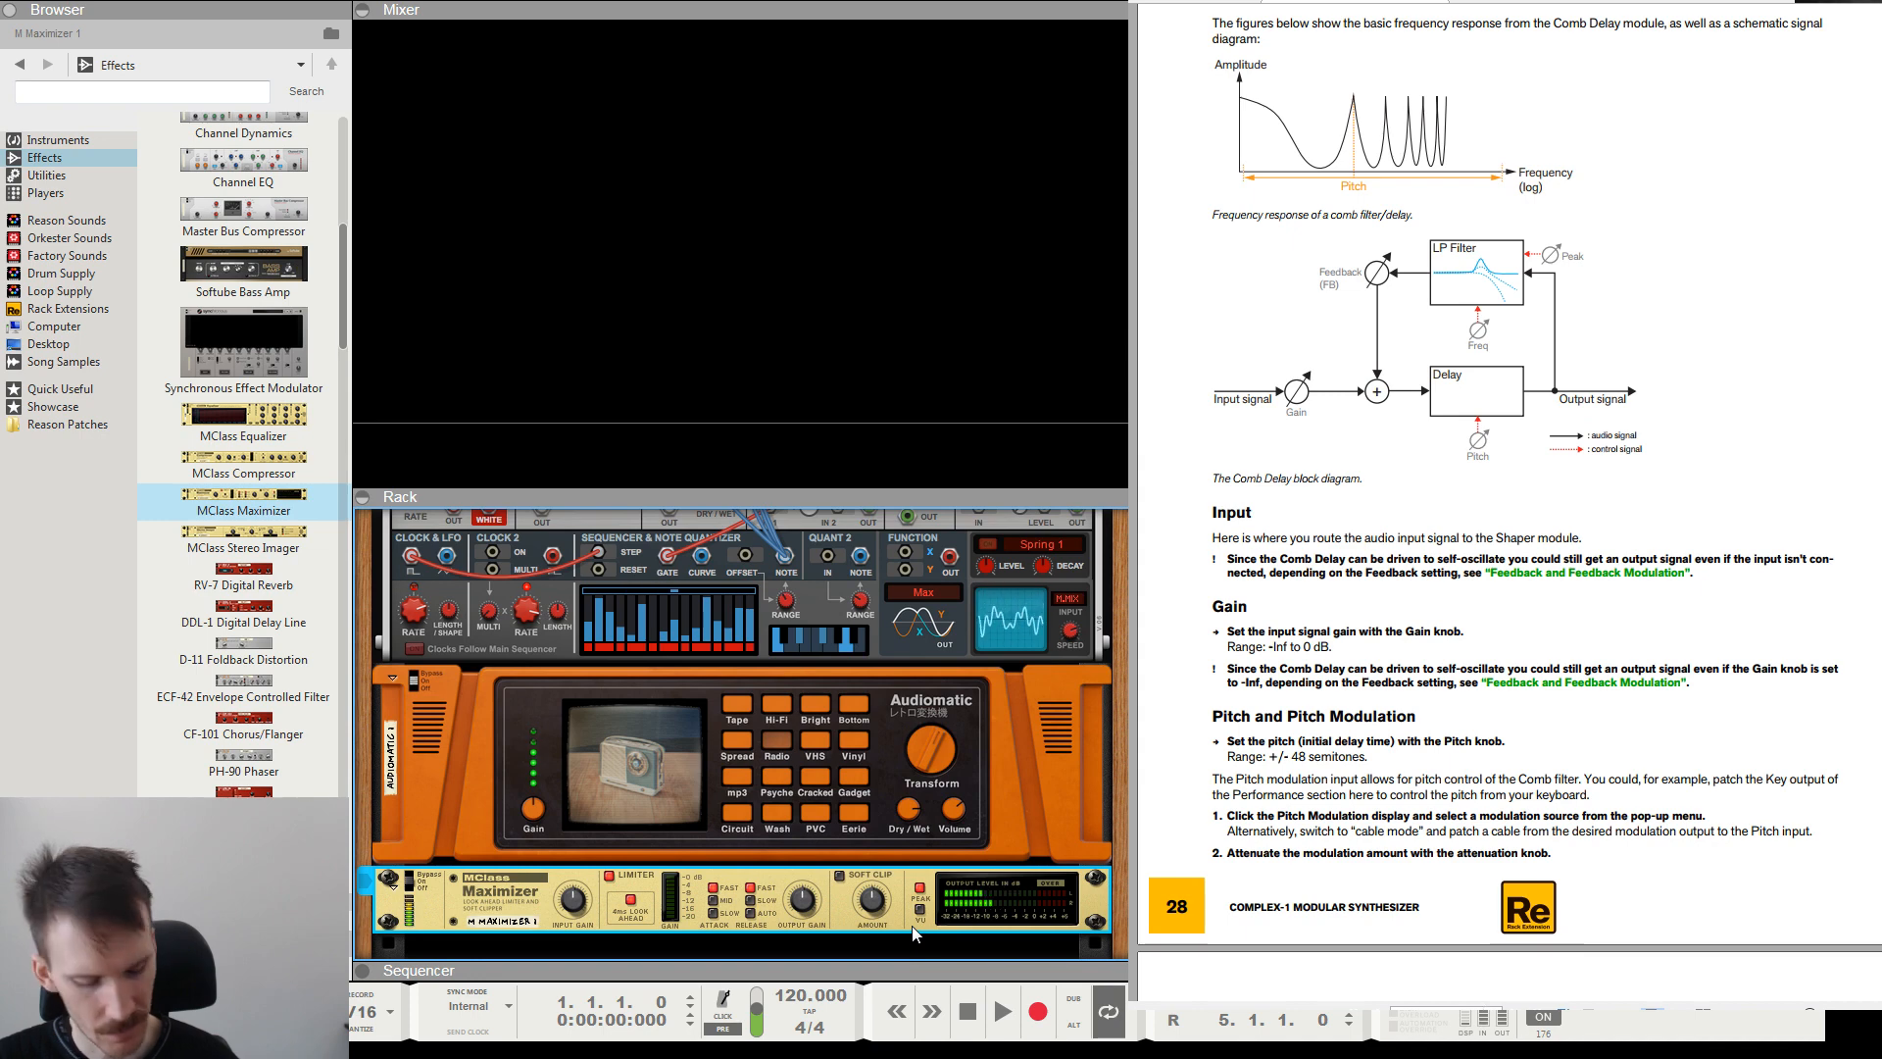
pyautogui.press('Delete')
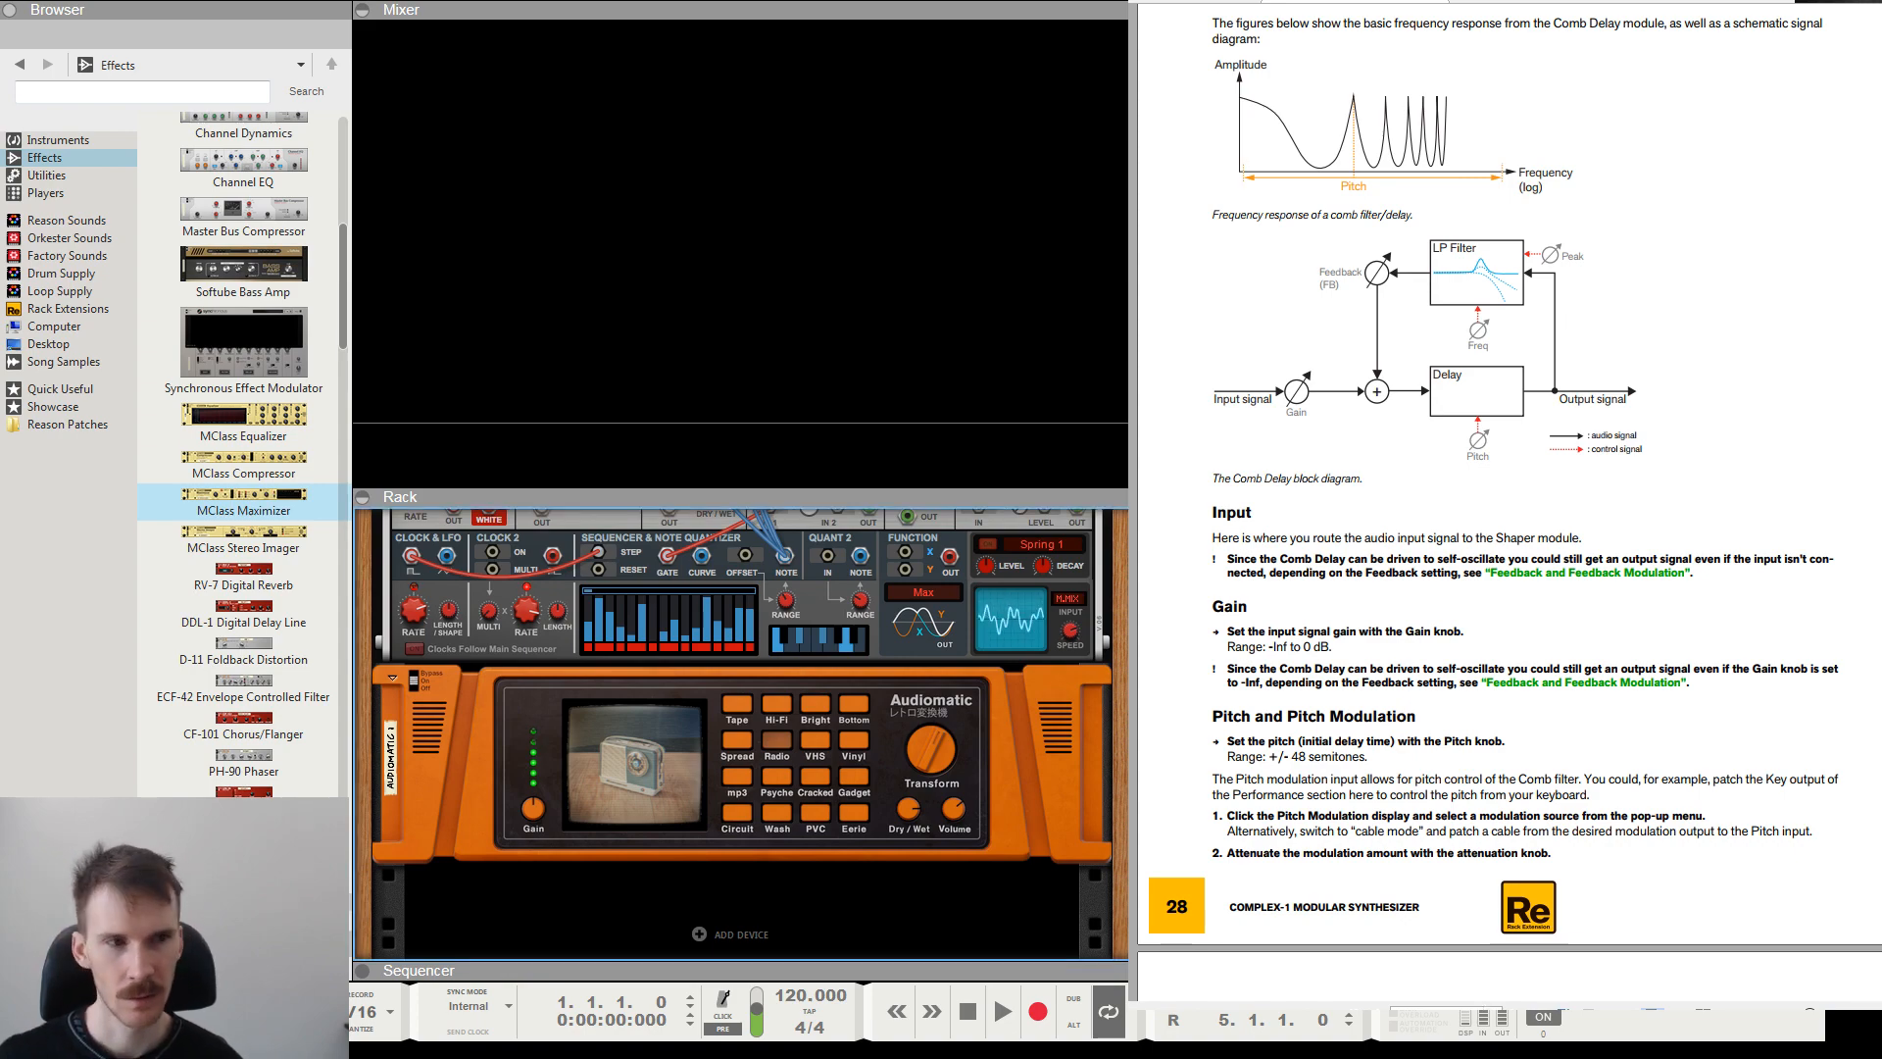
# Show the Master Section's insert effects and programmer, and turn off the inserts bypass to activate the Default Mastering Suite.
pyautogui.scroll(6, 740, 733)
pyautogui.click(418, 658)
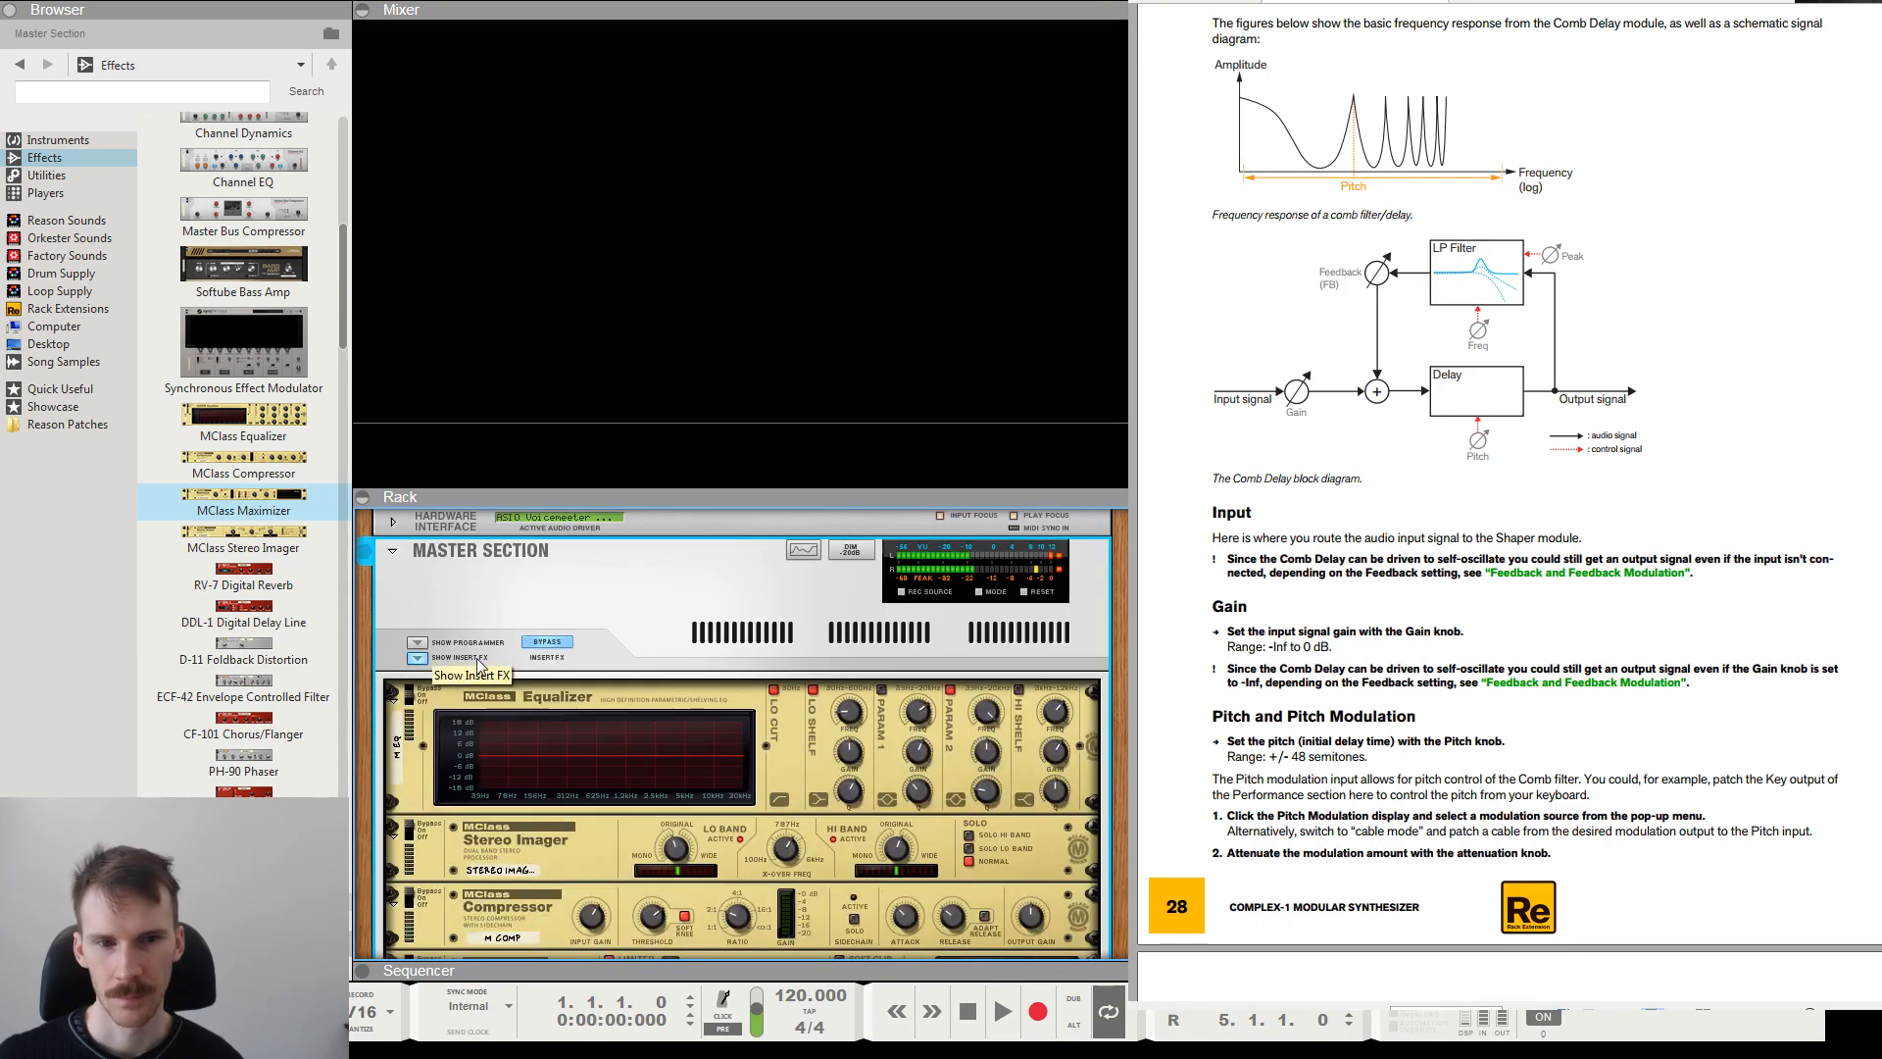
pyautogui.scroll(-4, 457, 806)
pyautogui.scroll(4, 457, 806)
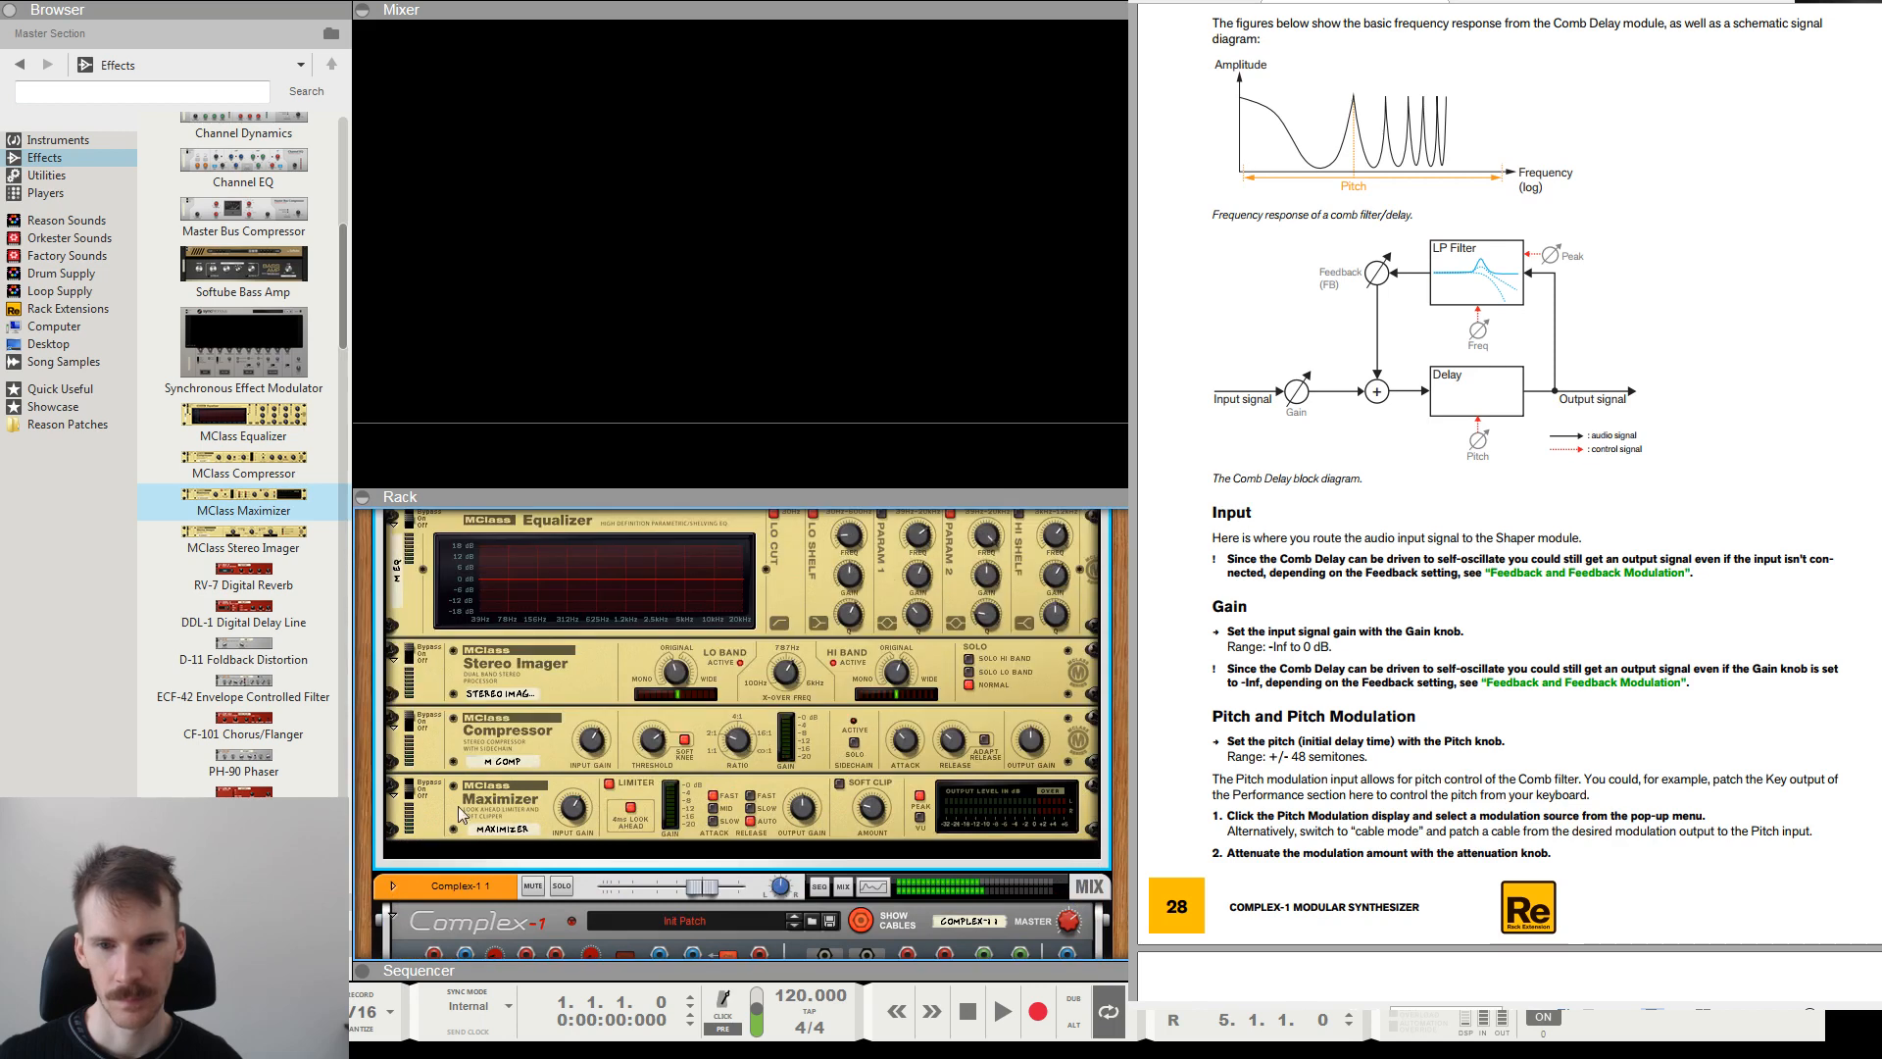
pyautogui.click(417, 643)
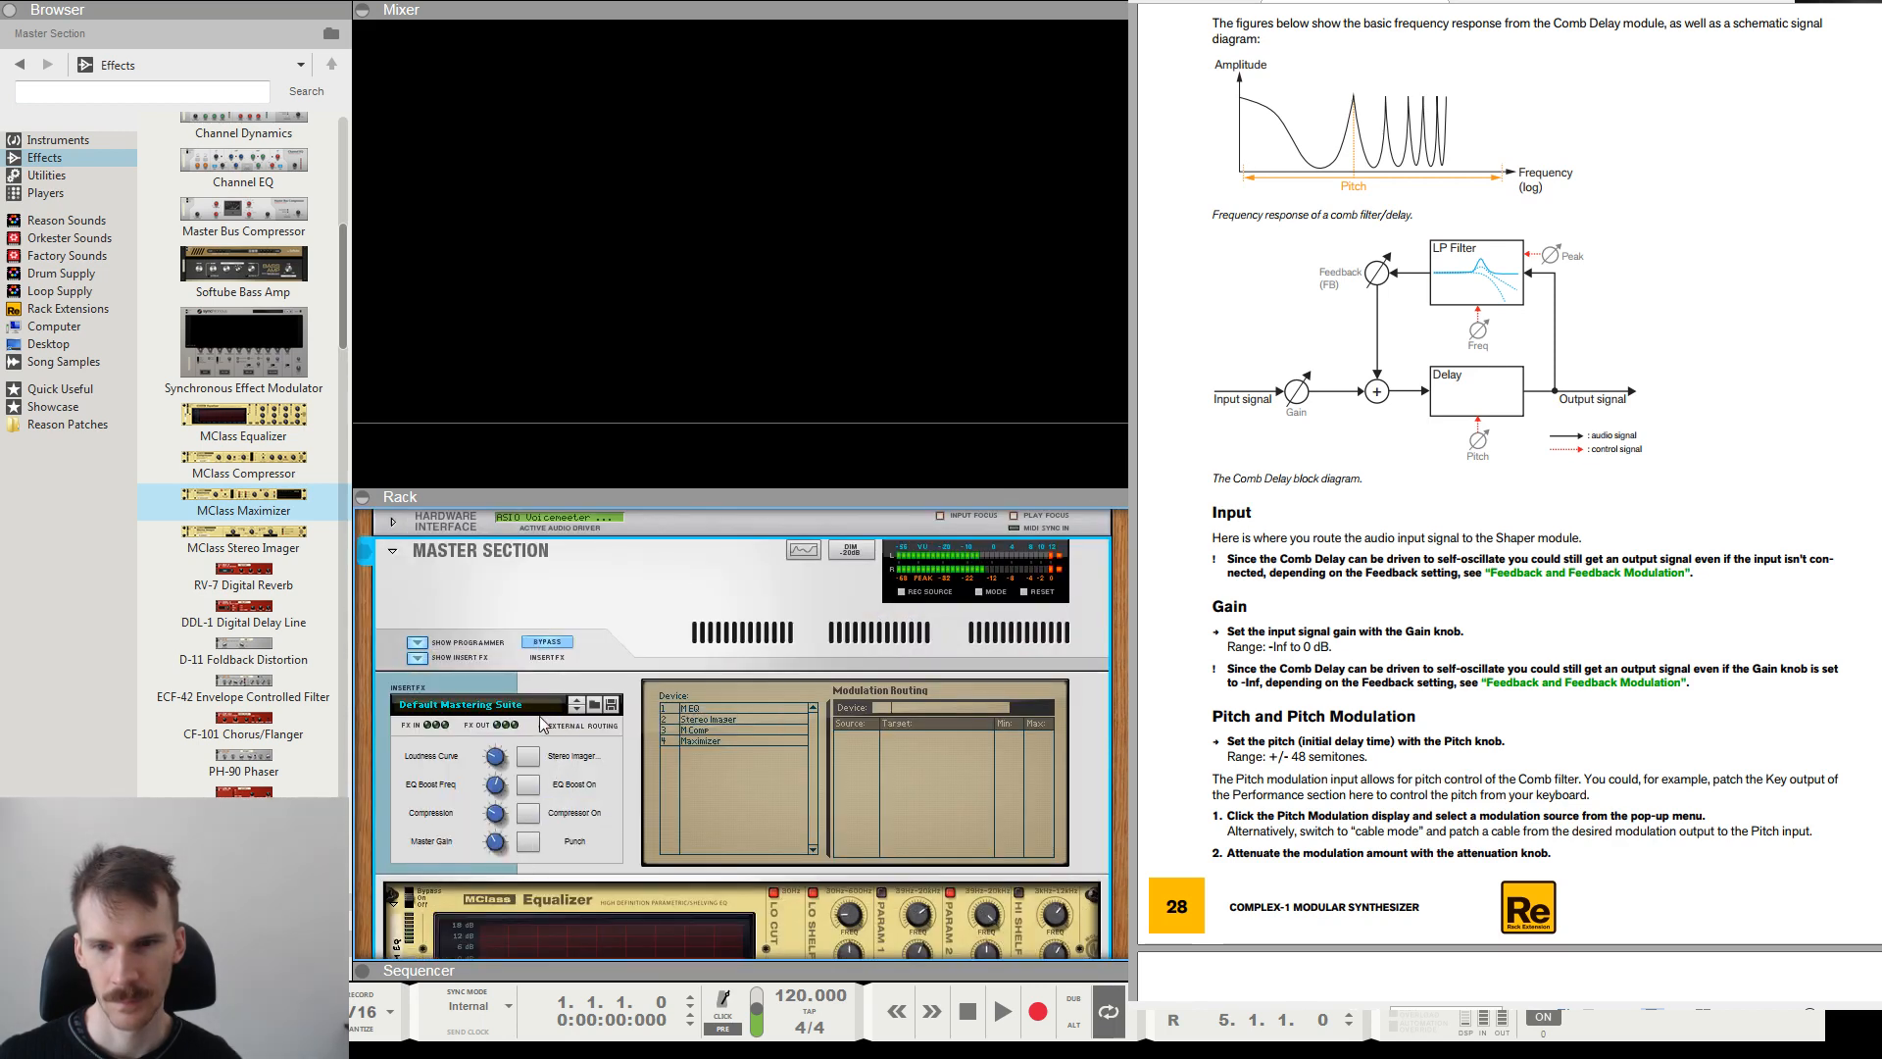
pyautogui.scroll(-5, 544, 726)
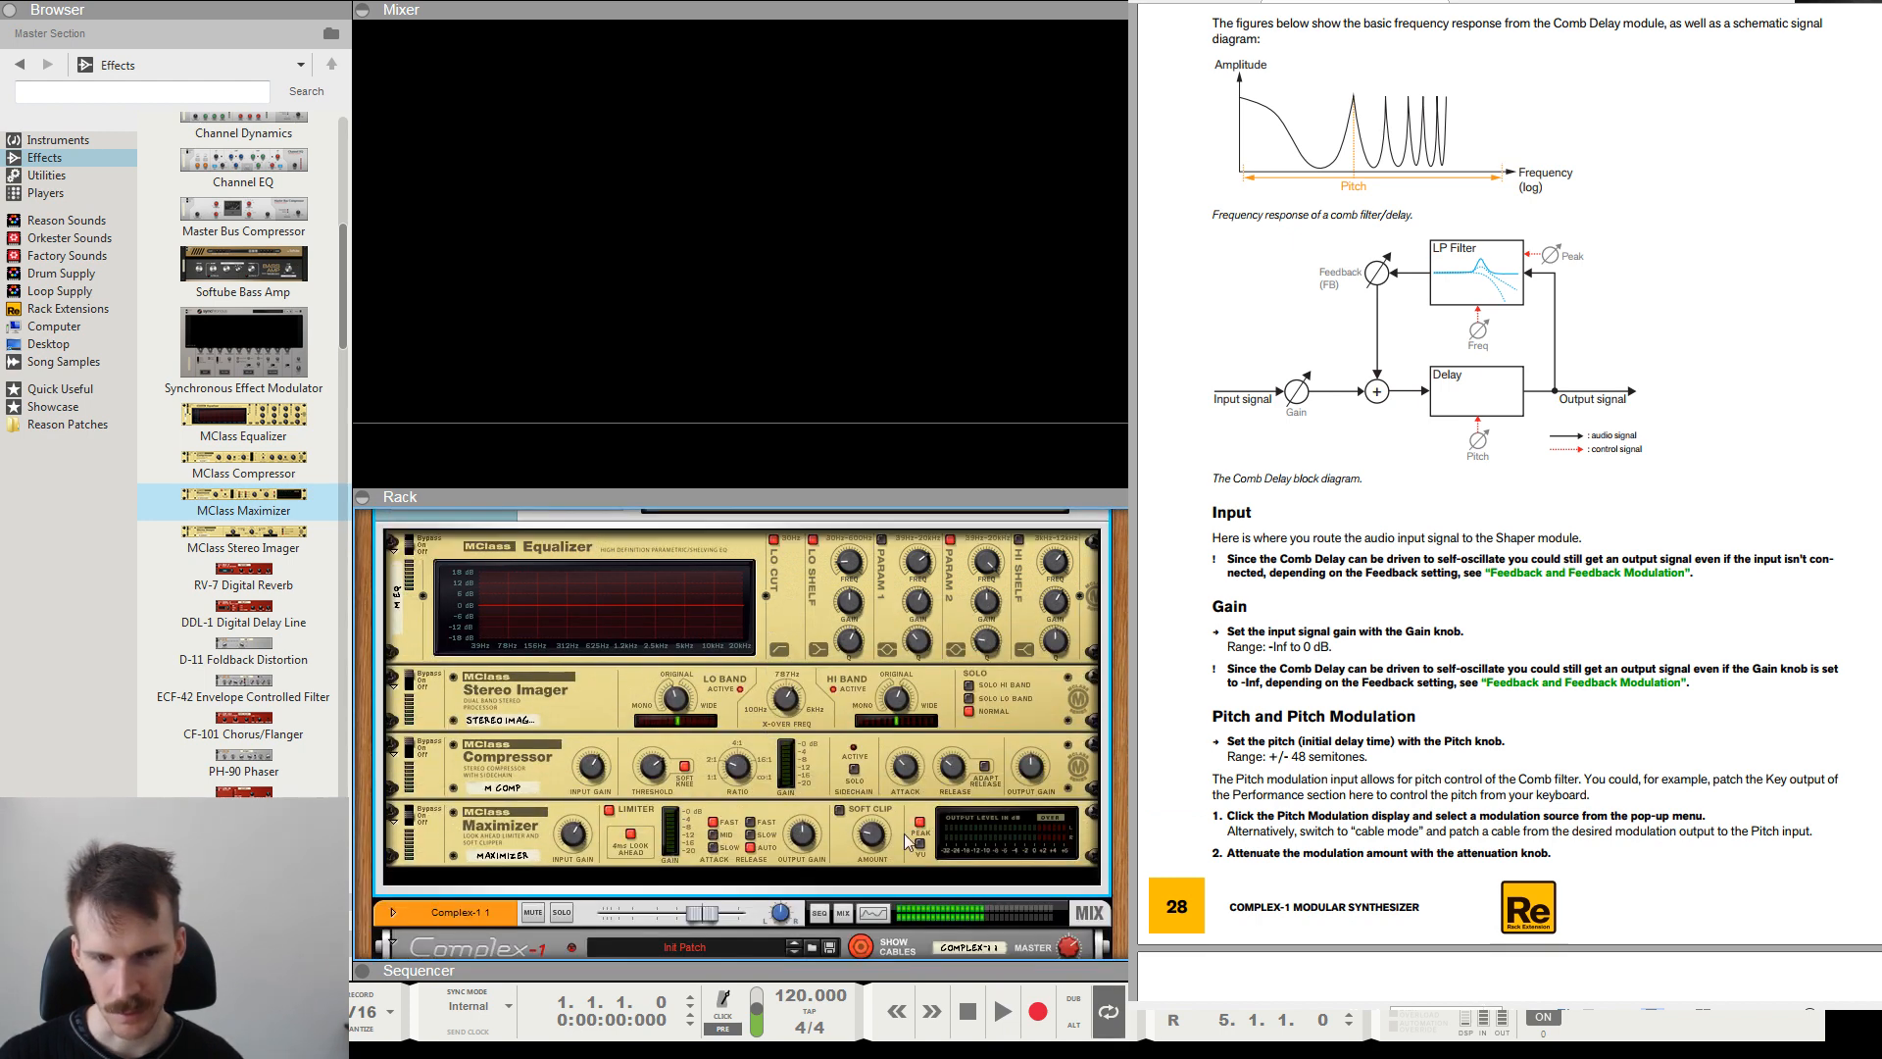
pyautogui.scroll(5, 766, 809)
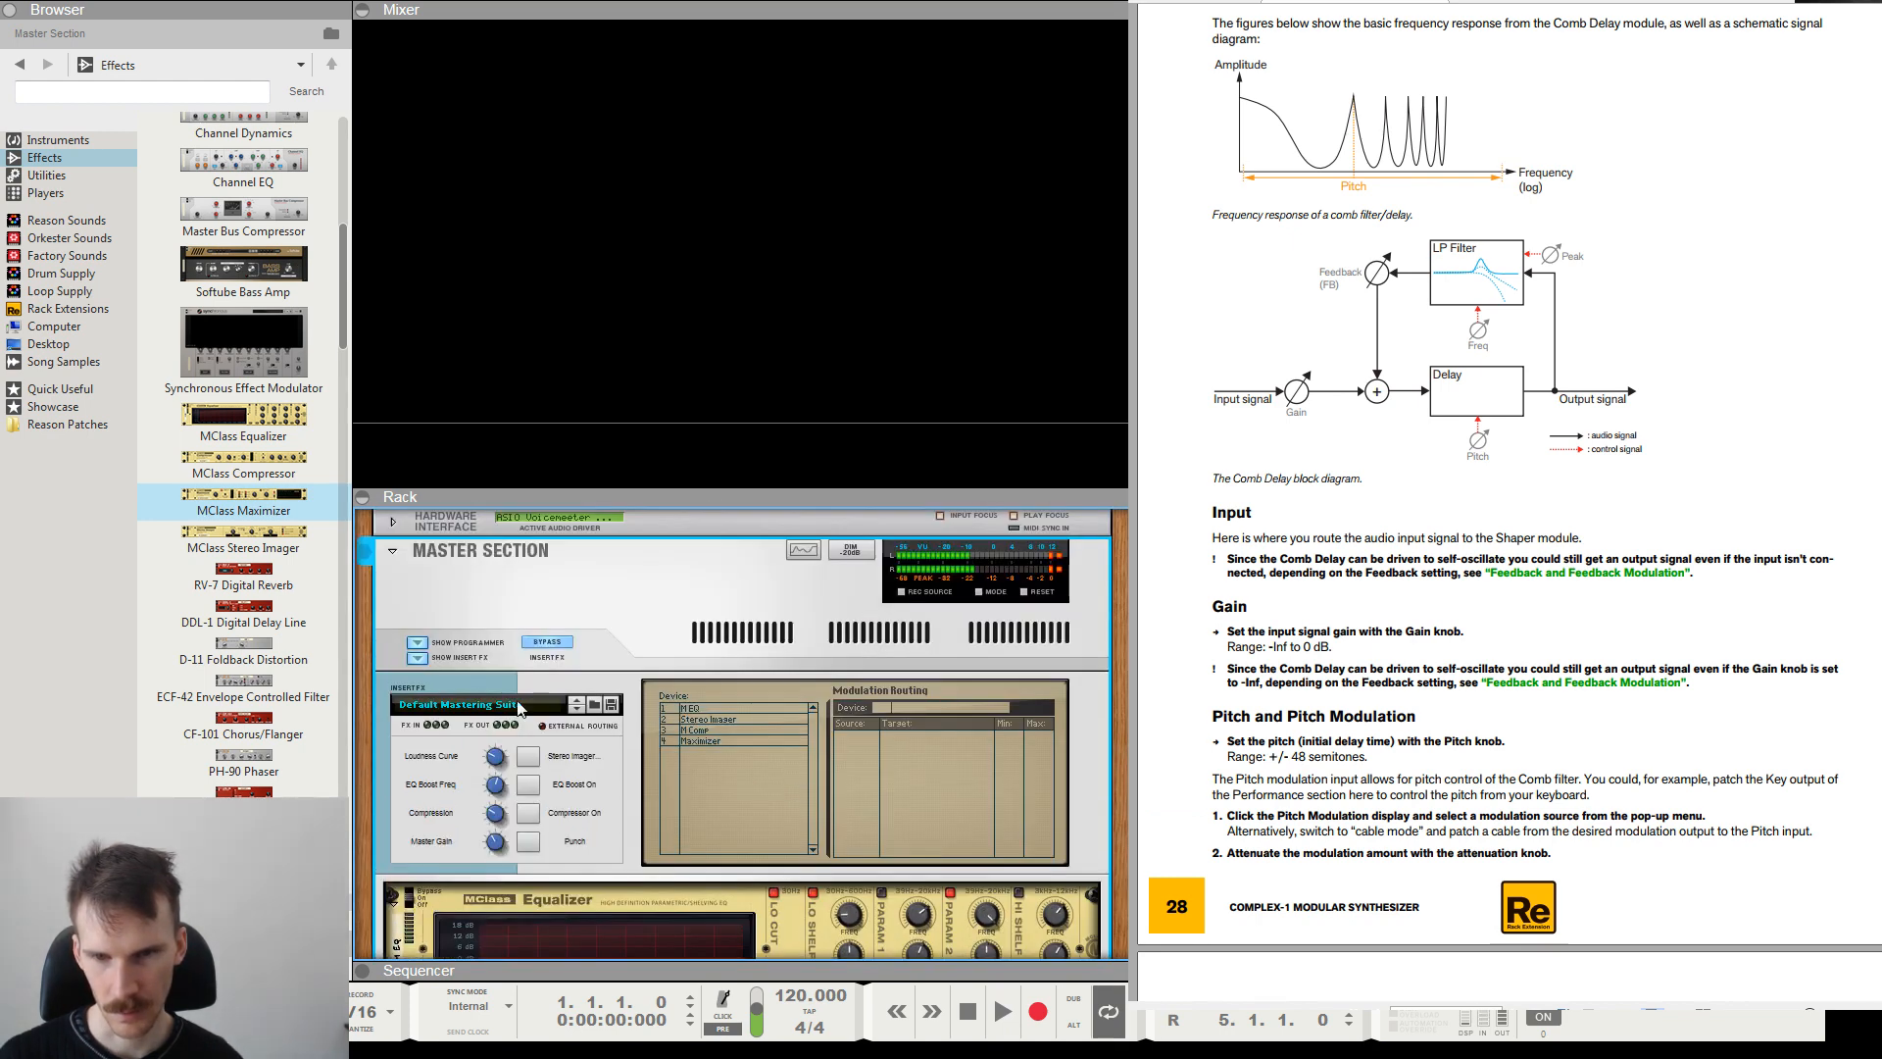
pyautogui.scroll(-4, 974, 746)
pyautogui.scroll(3, 974, 741)
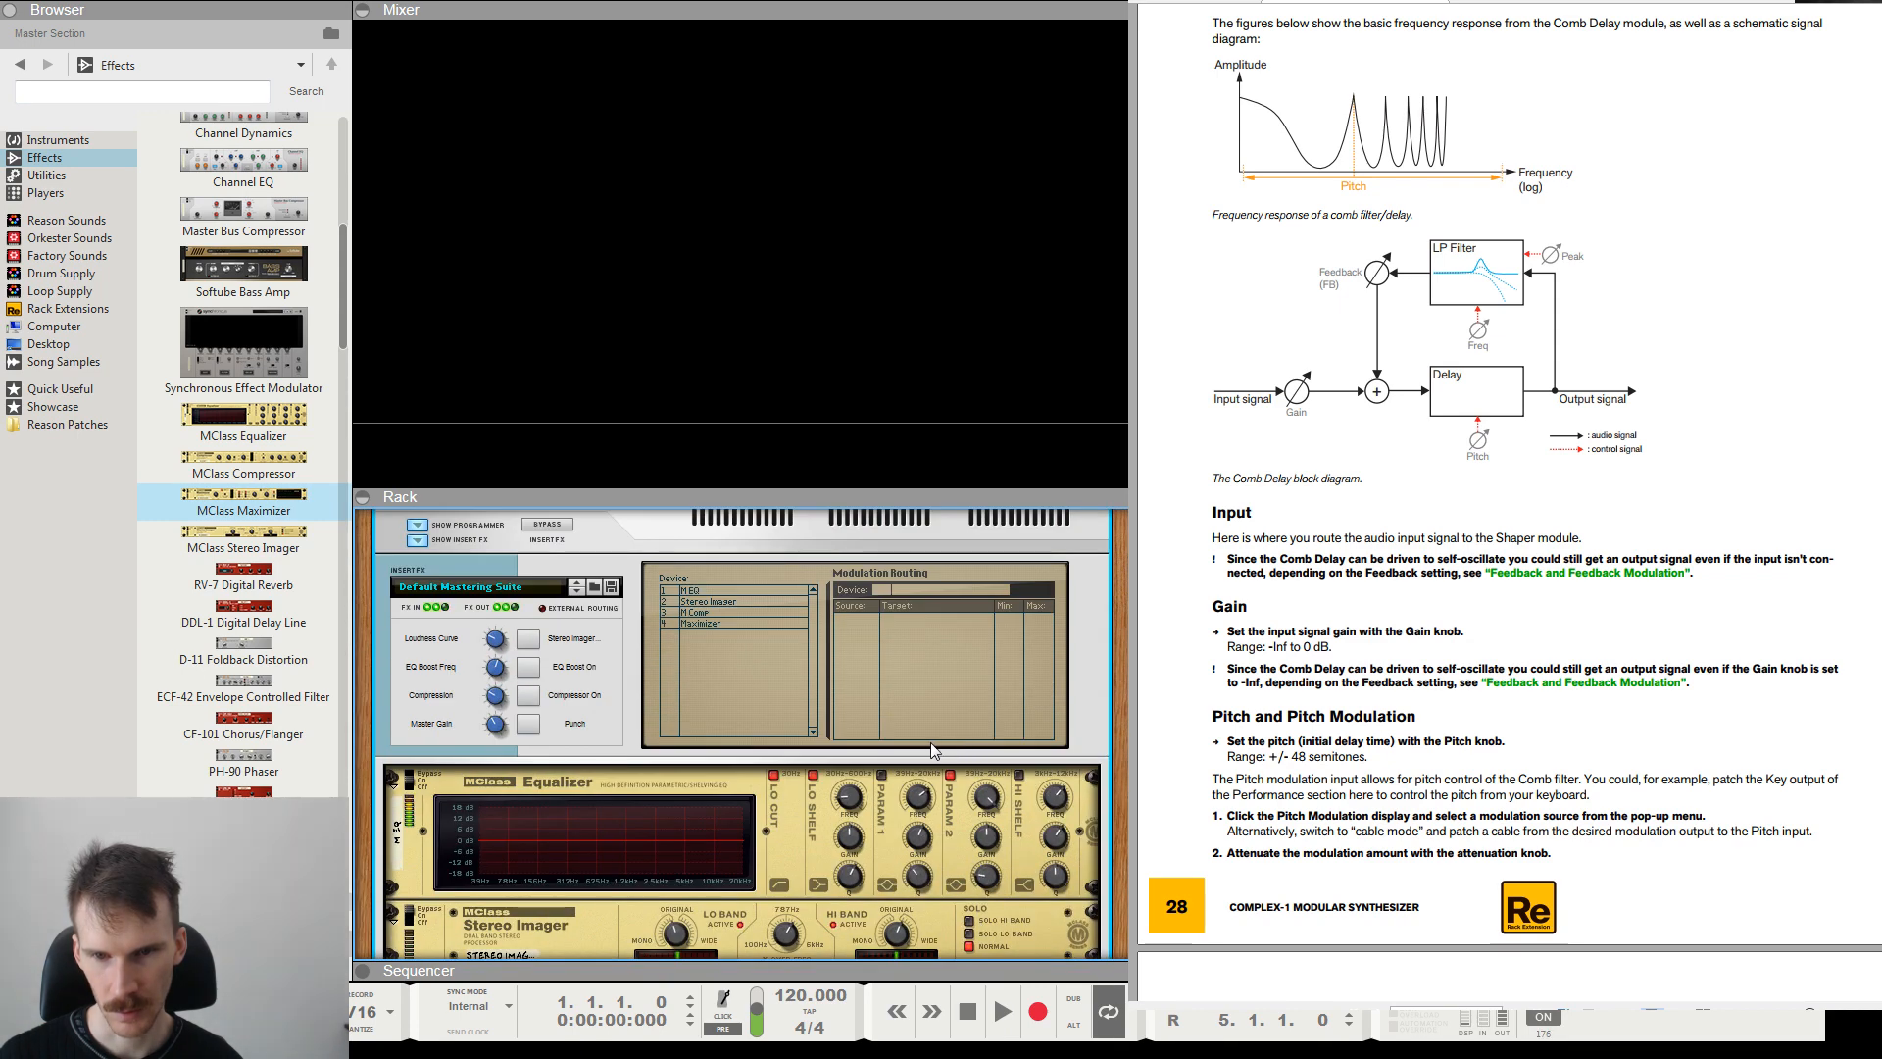
# Look over the Master Section's Equalizer, Stereo Imager, Compressor and Maximizer, then hide the programmer and insert effects again.
pyautogui.scroll(-3, 598, 691)
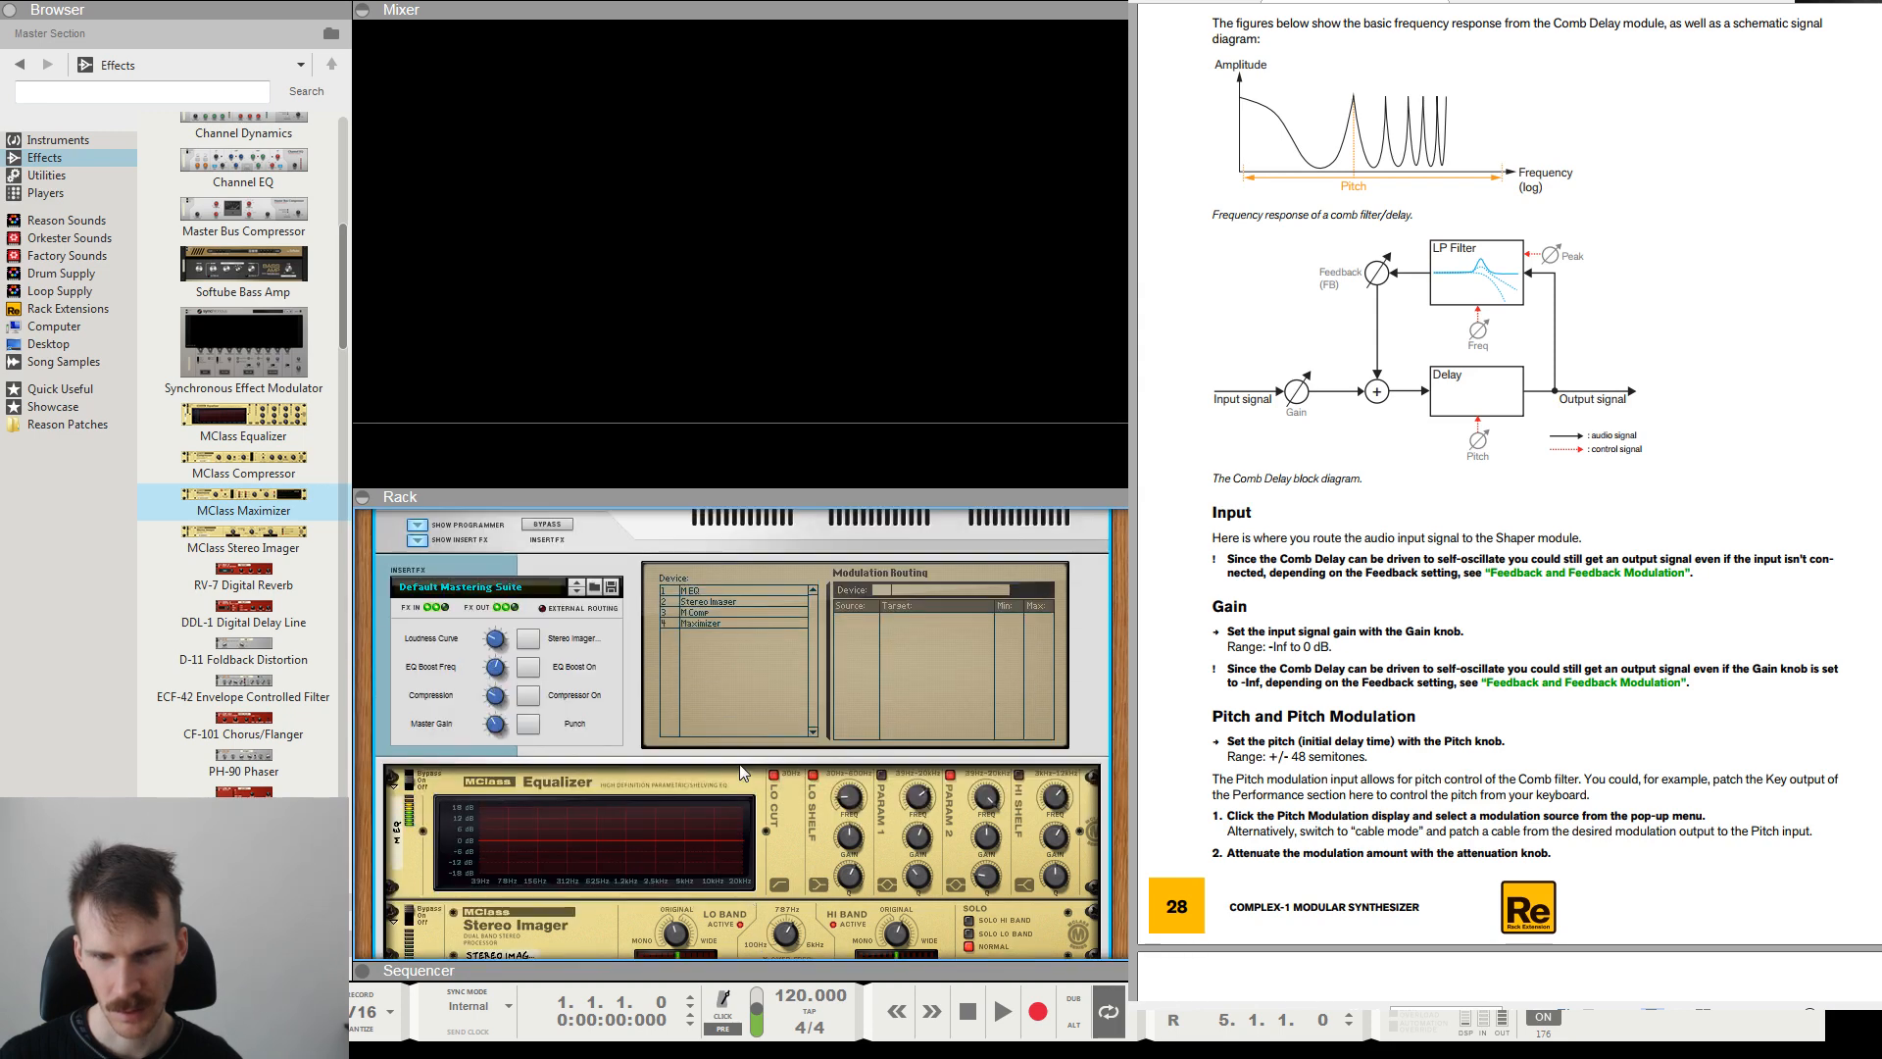
pyautogui.scroll(-2, 739, 763)
pyautogui.scroll(4, 749, 781)
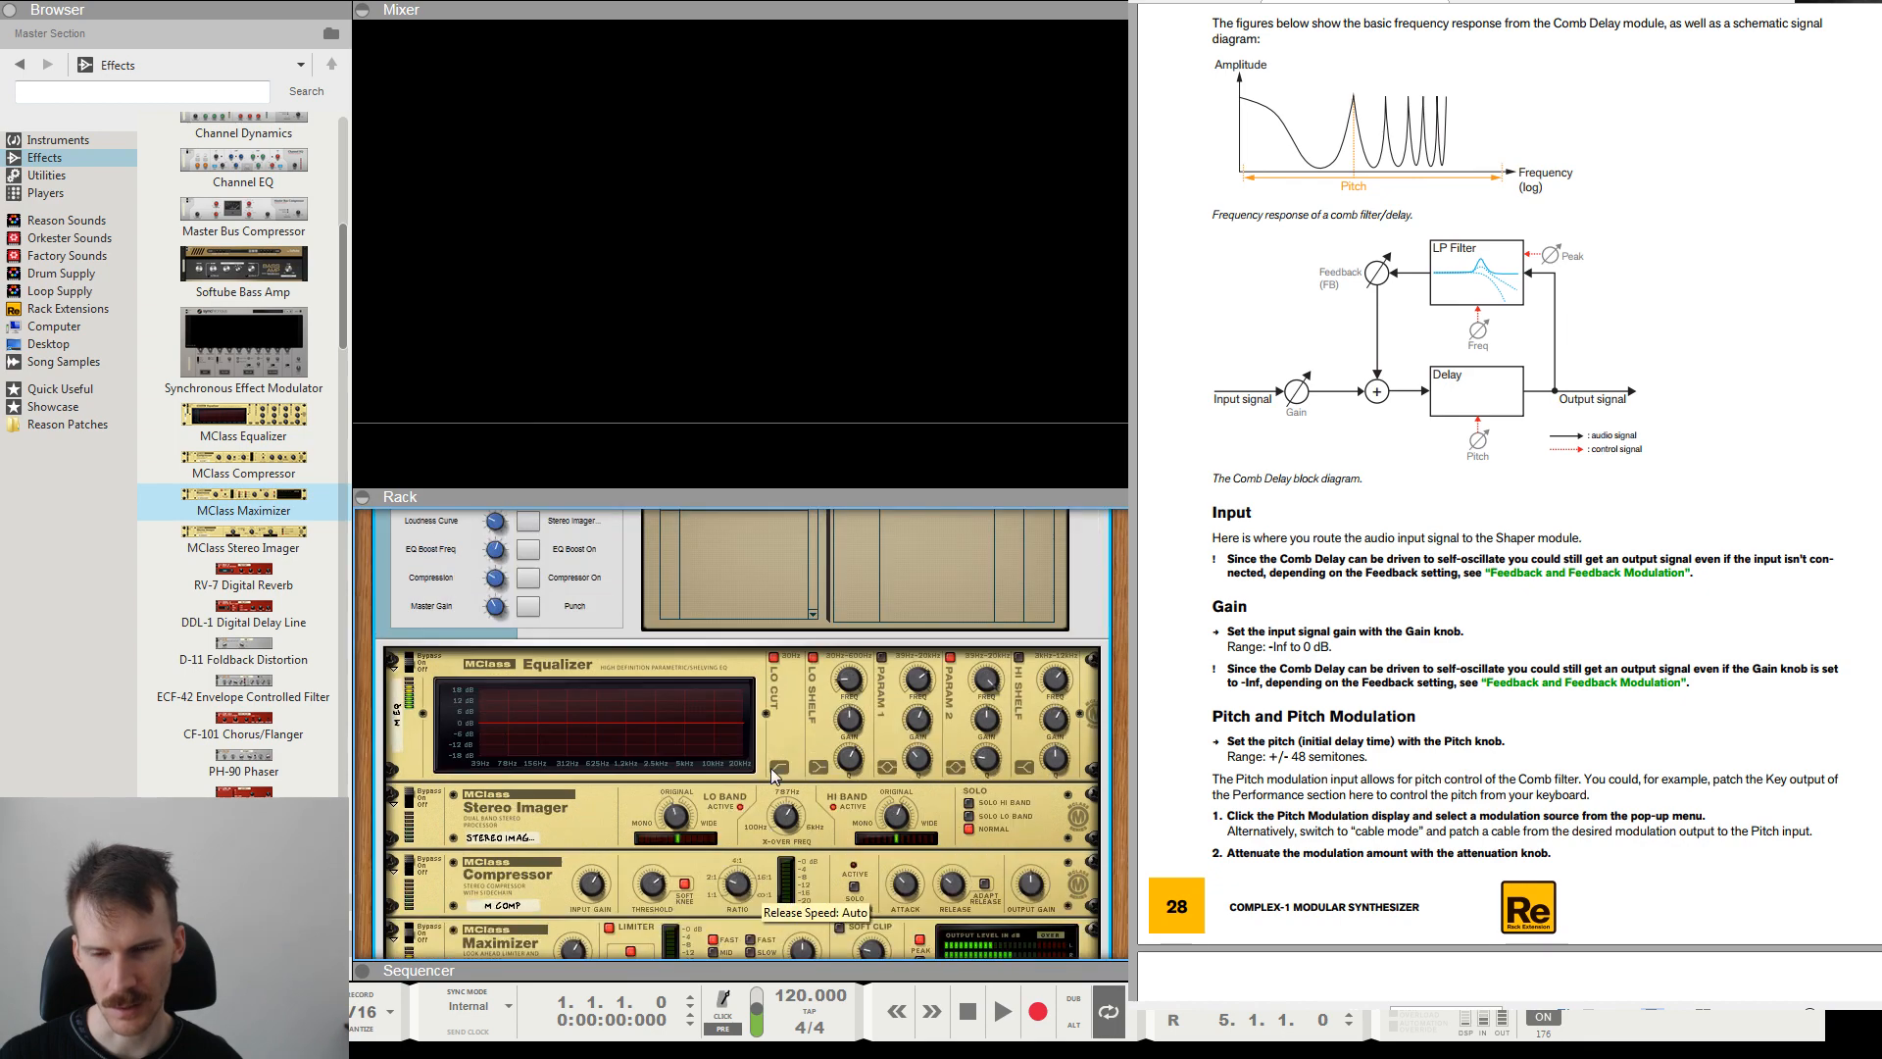
pyautogui.scroll(-5, 755, 781)
pyautogui.scroll(1, 773, 780)
pyautogui.scroll(4, 774, 778)
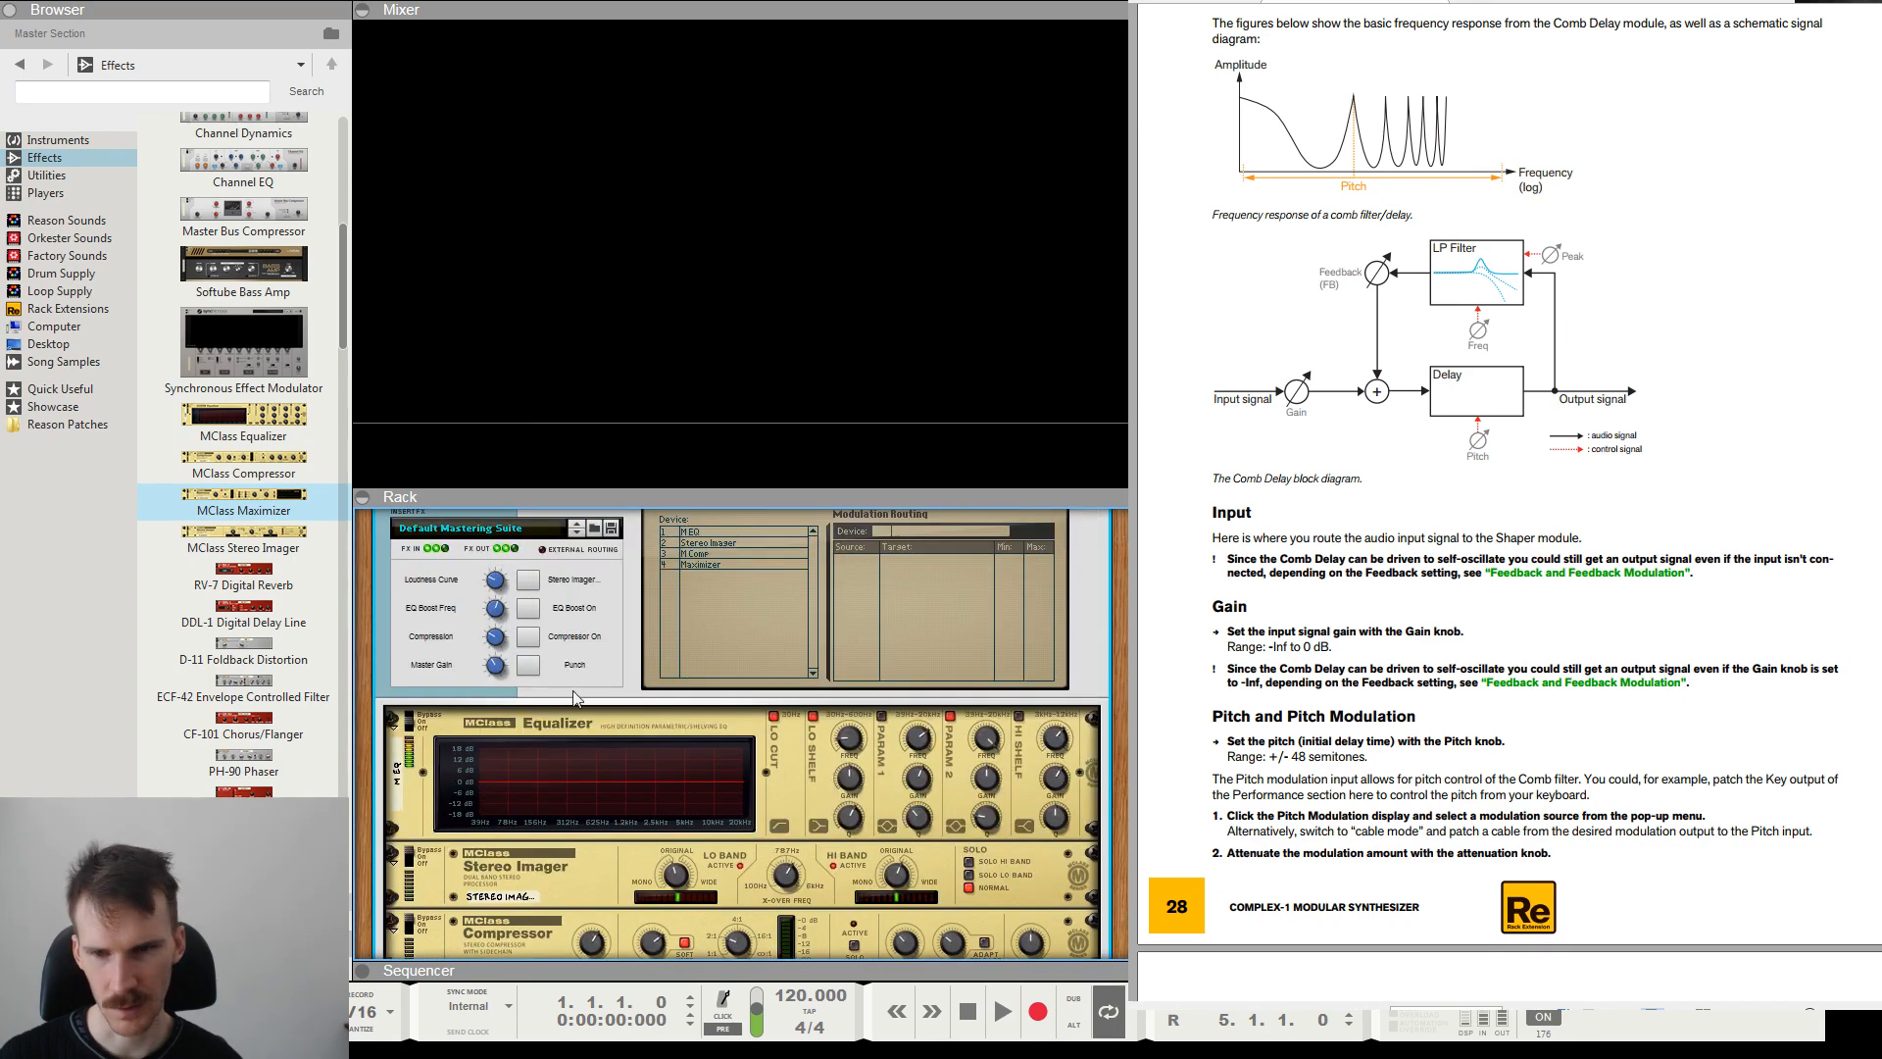
pyautogui.scroll(-6, 1017, 704)
pyautogui.scroll(8, 698, 688)
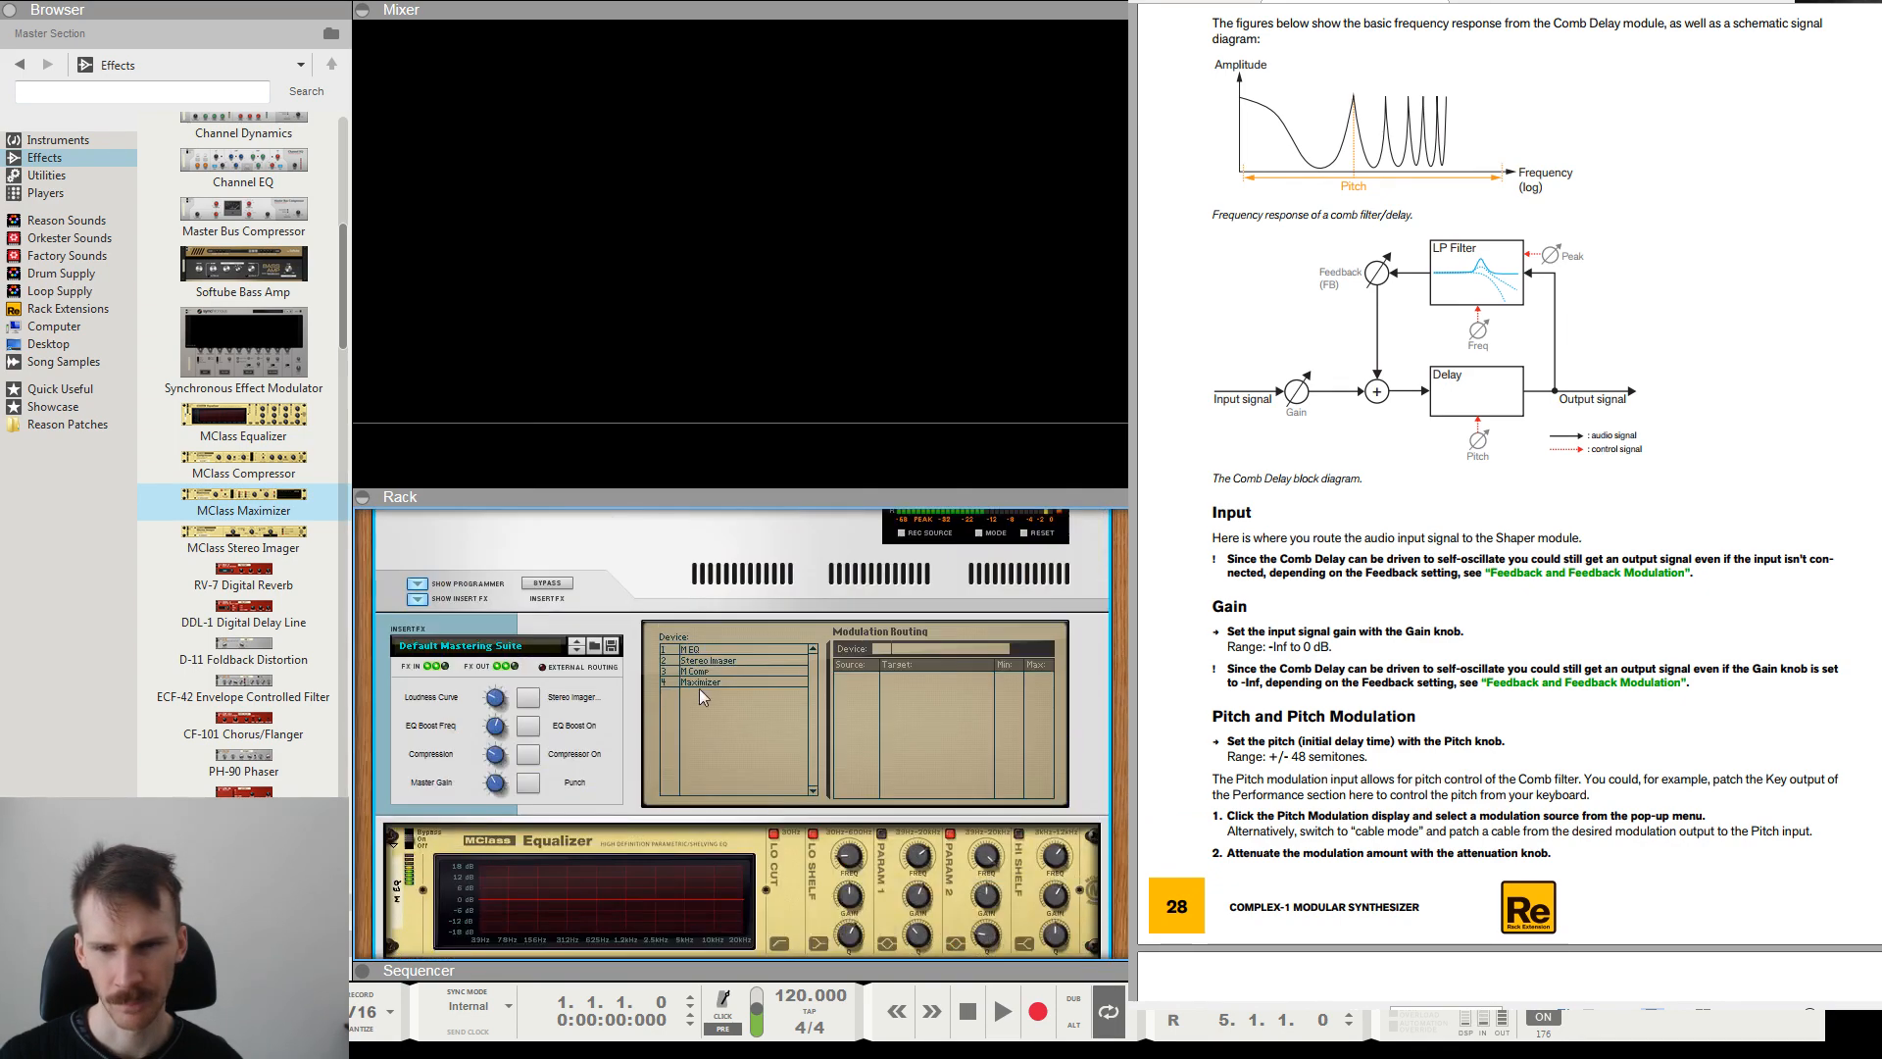
pyautogui.click(426, 598)
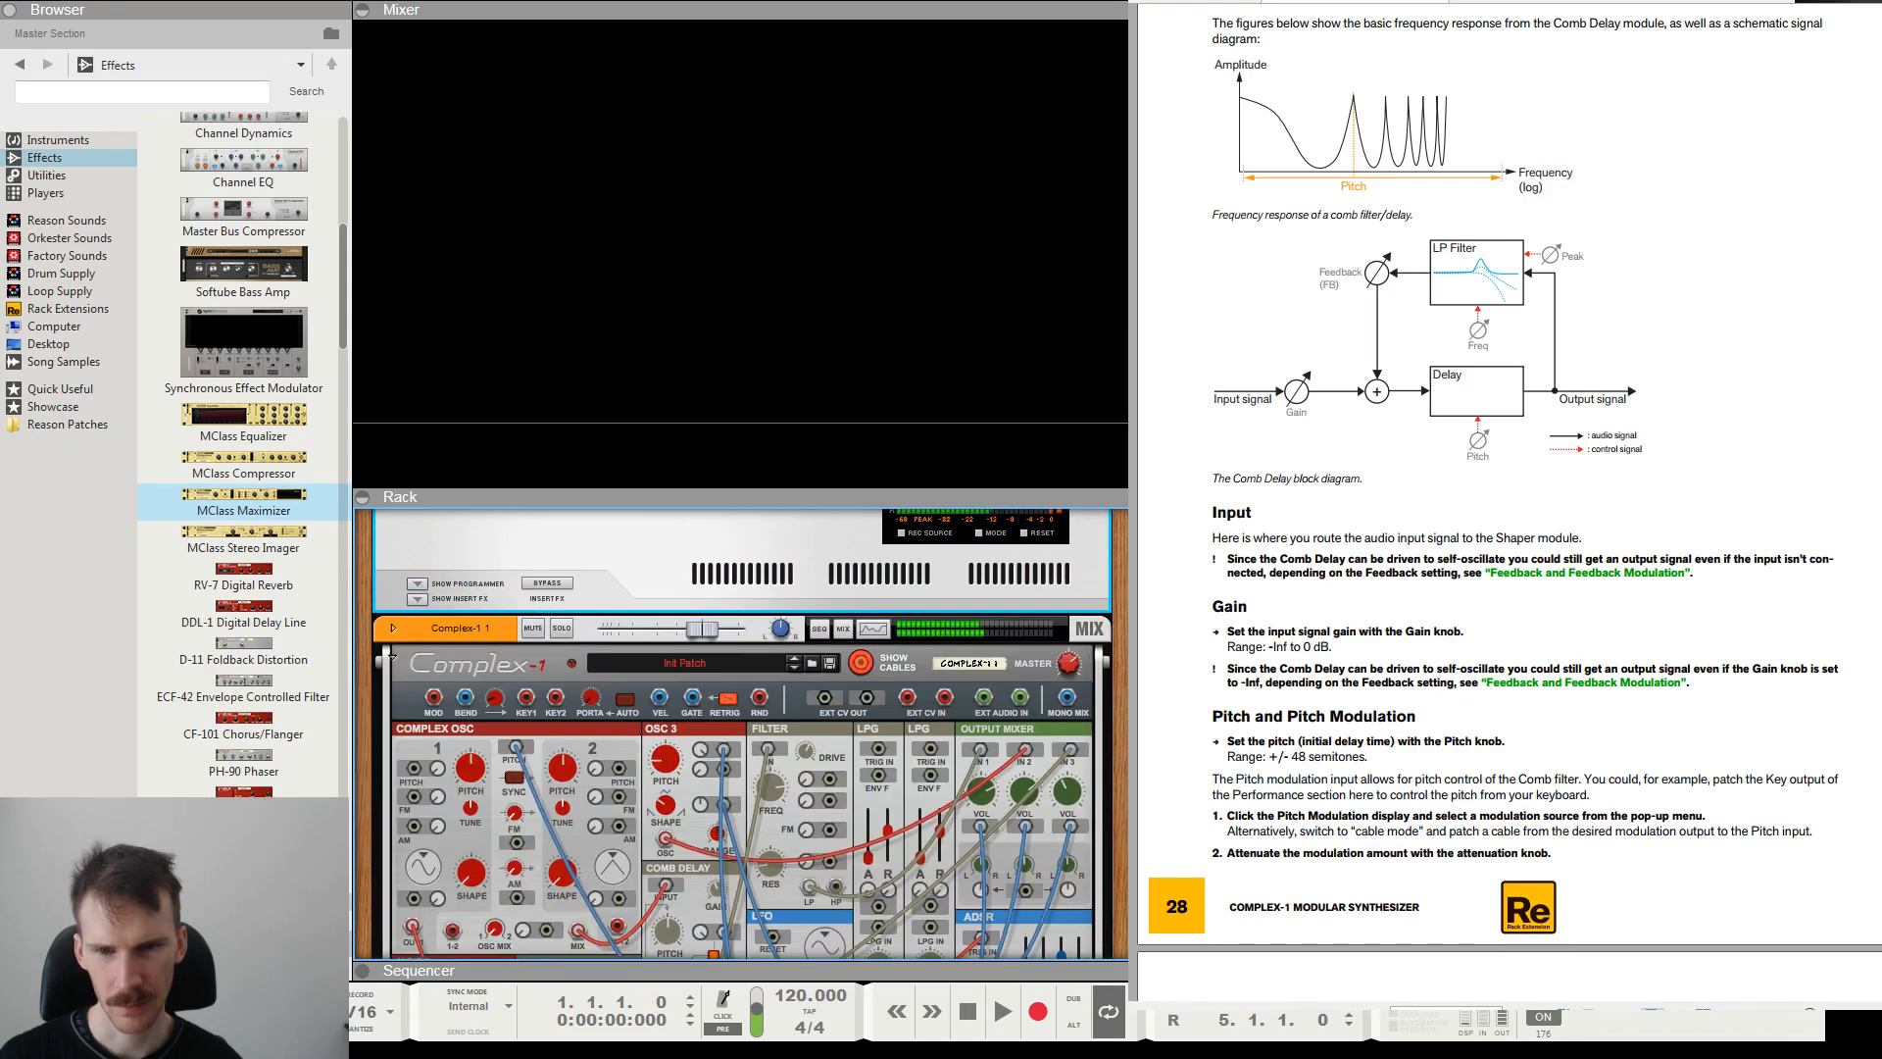
# Collapse the mixer area to enlarge the rack and add an MClass Equalizer below the Audiomatic.
pyautogui.scroll(-3, 392, 655)
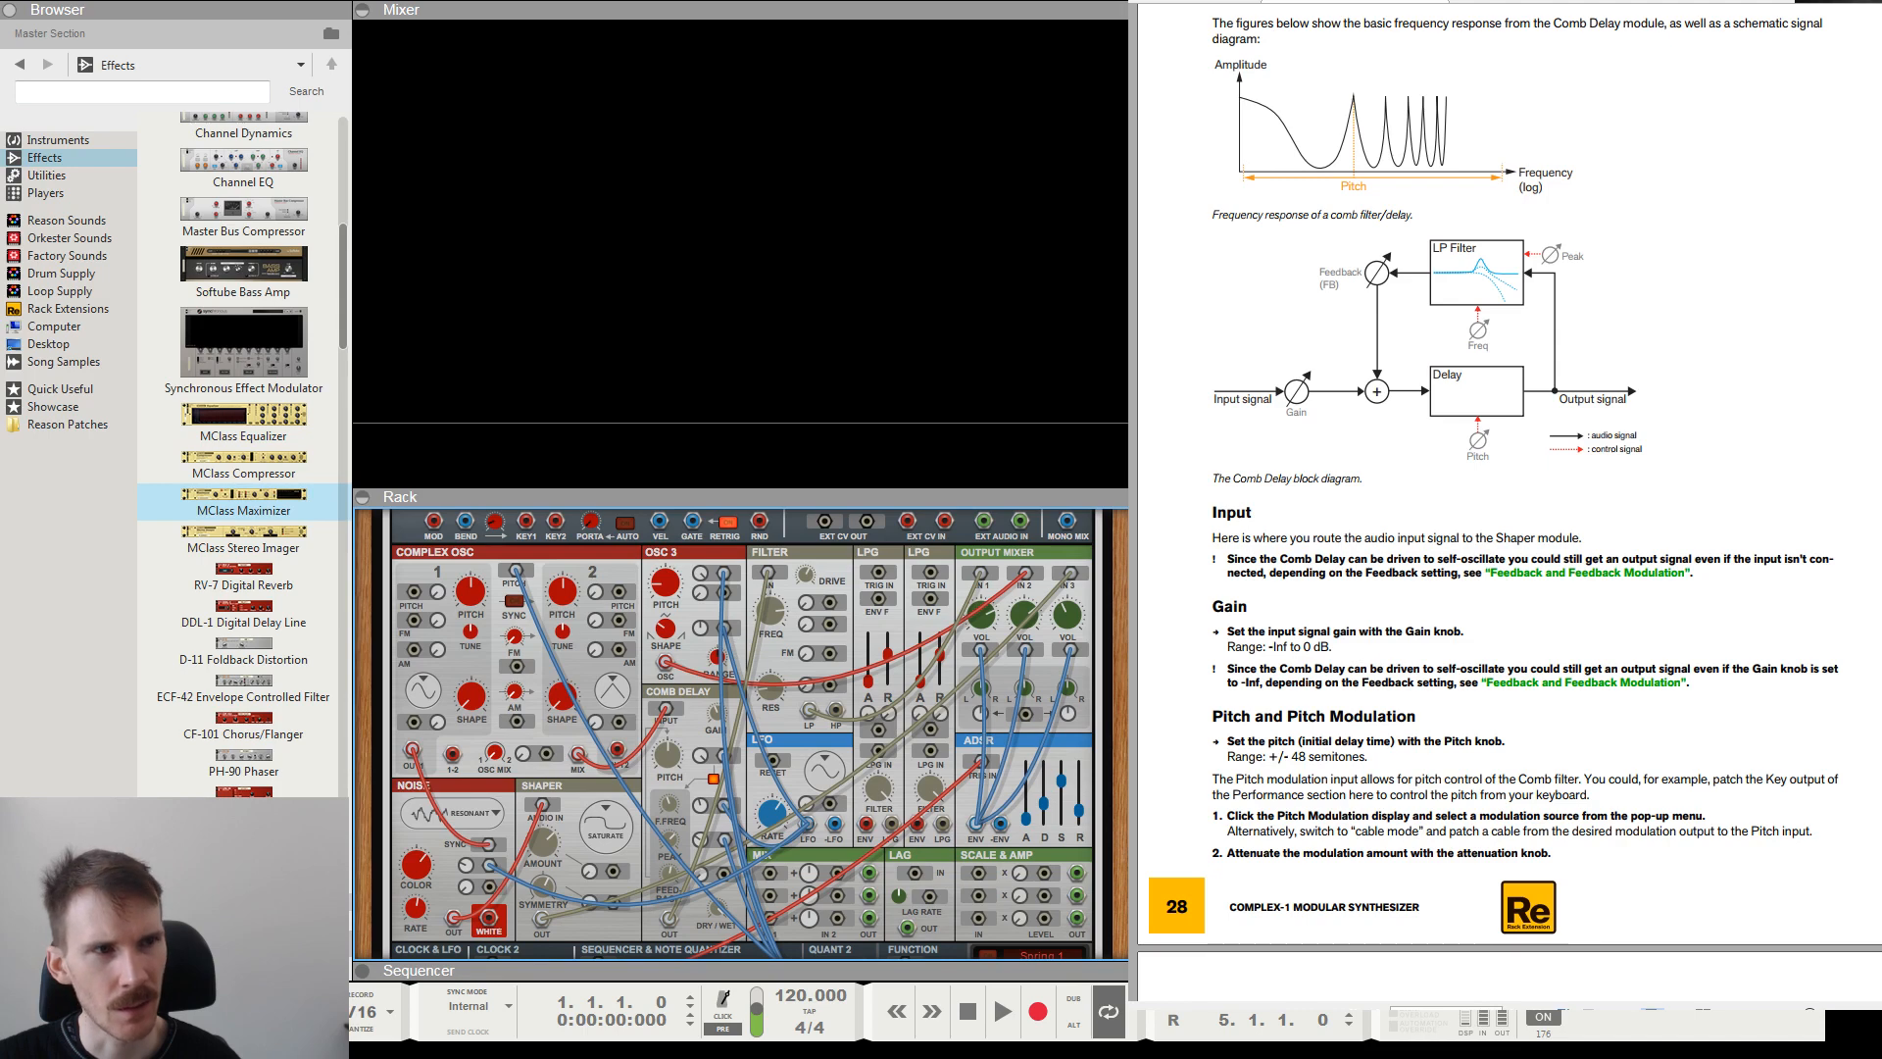
pyautogui.click(741, 253)
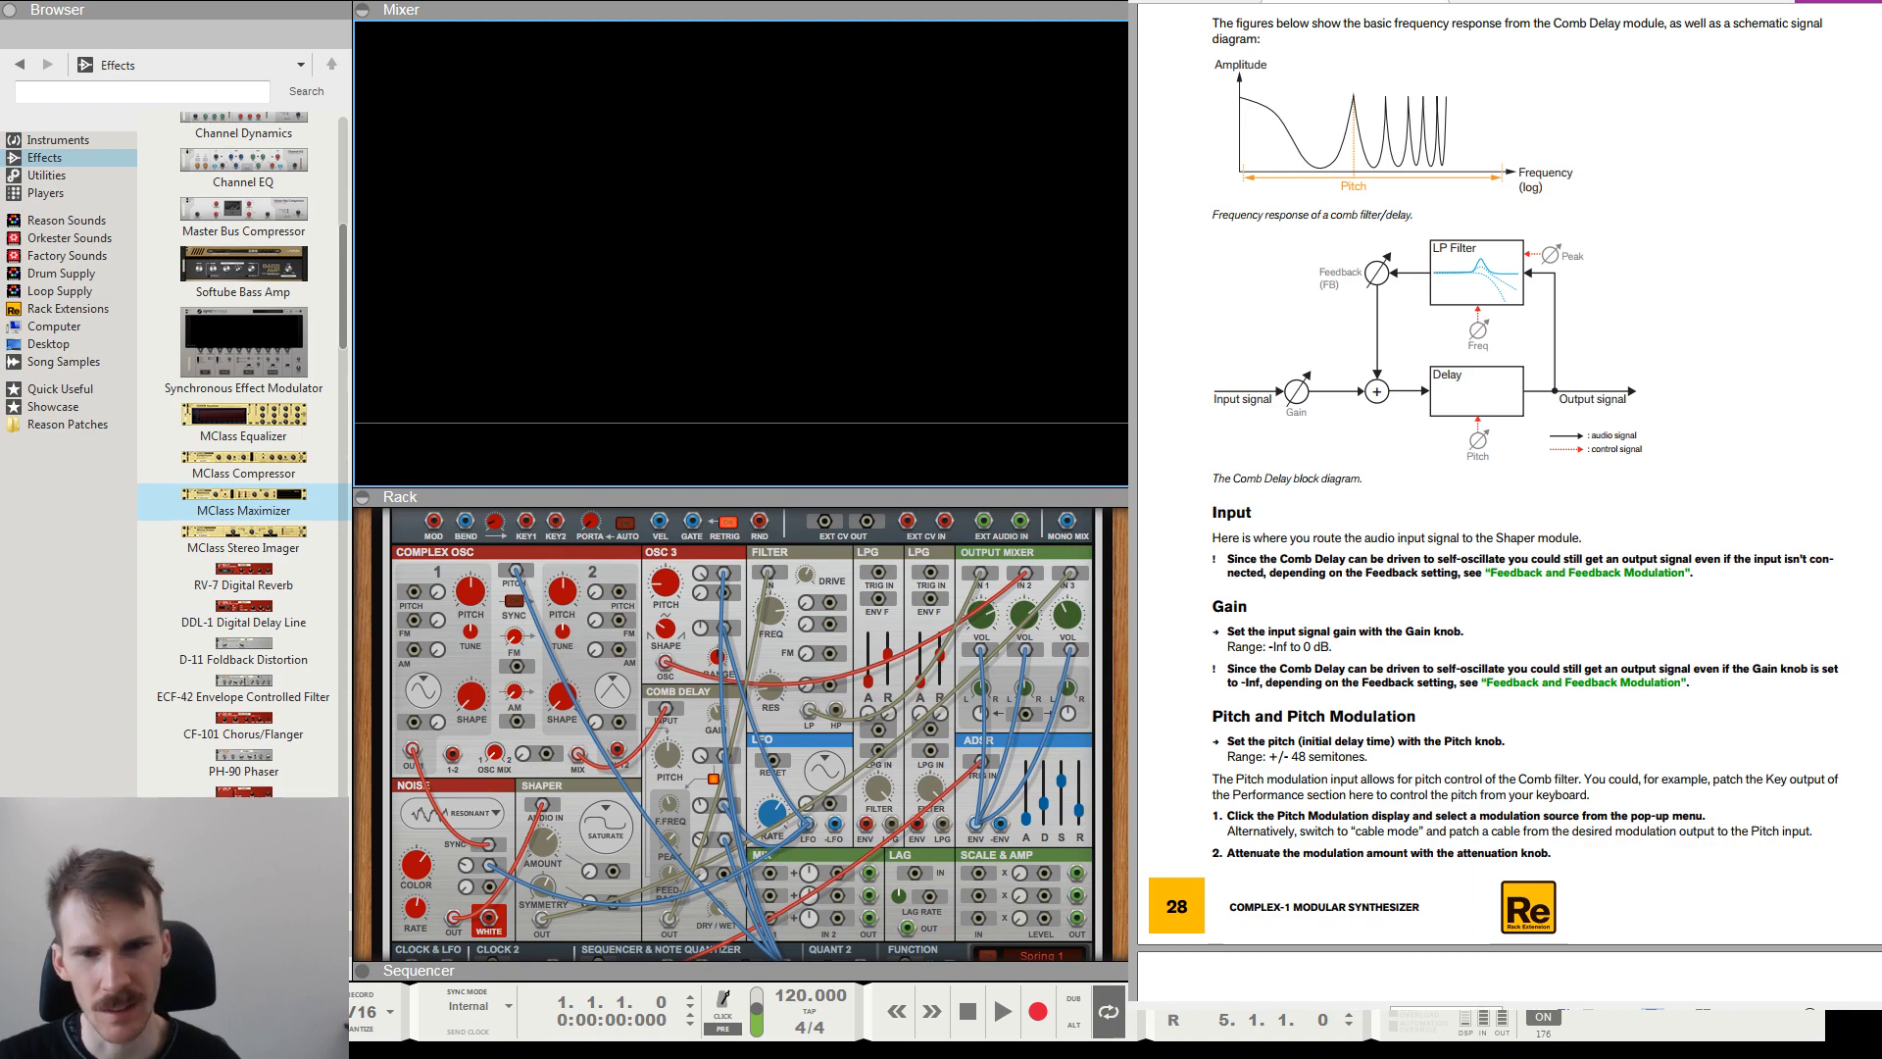
pyautogui.press('F6')
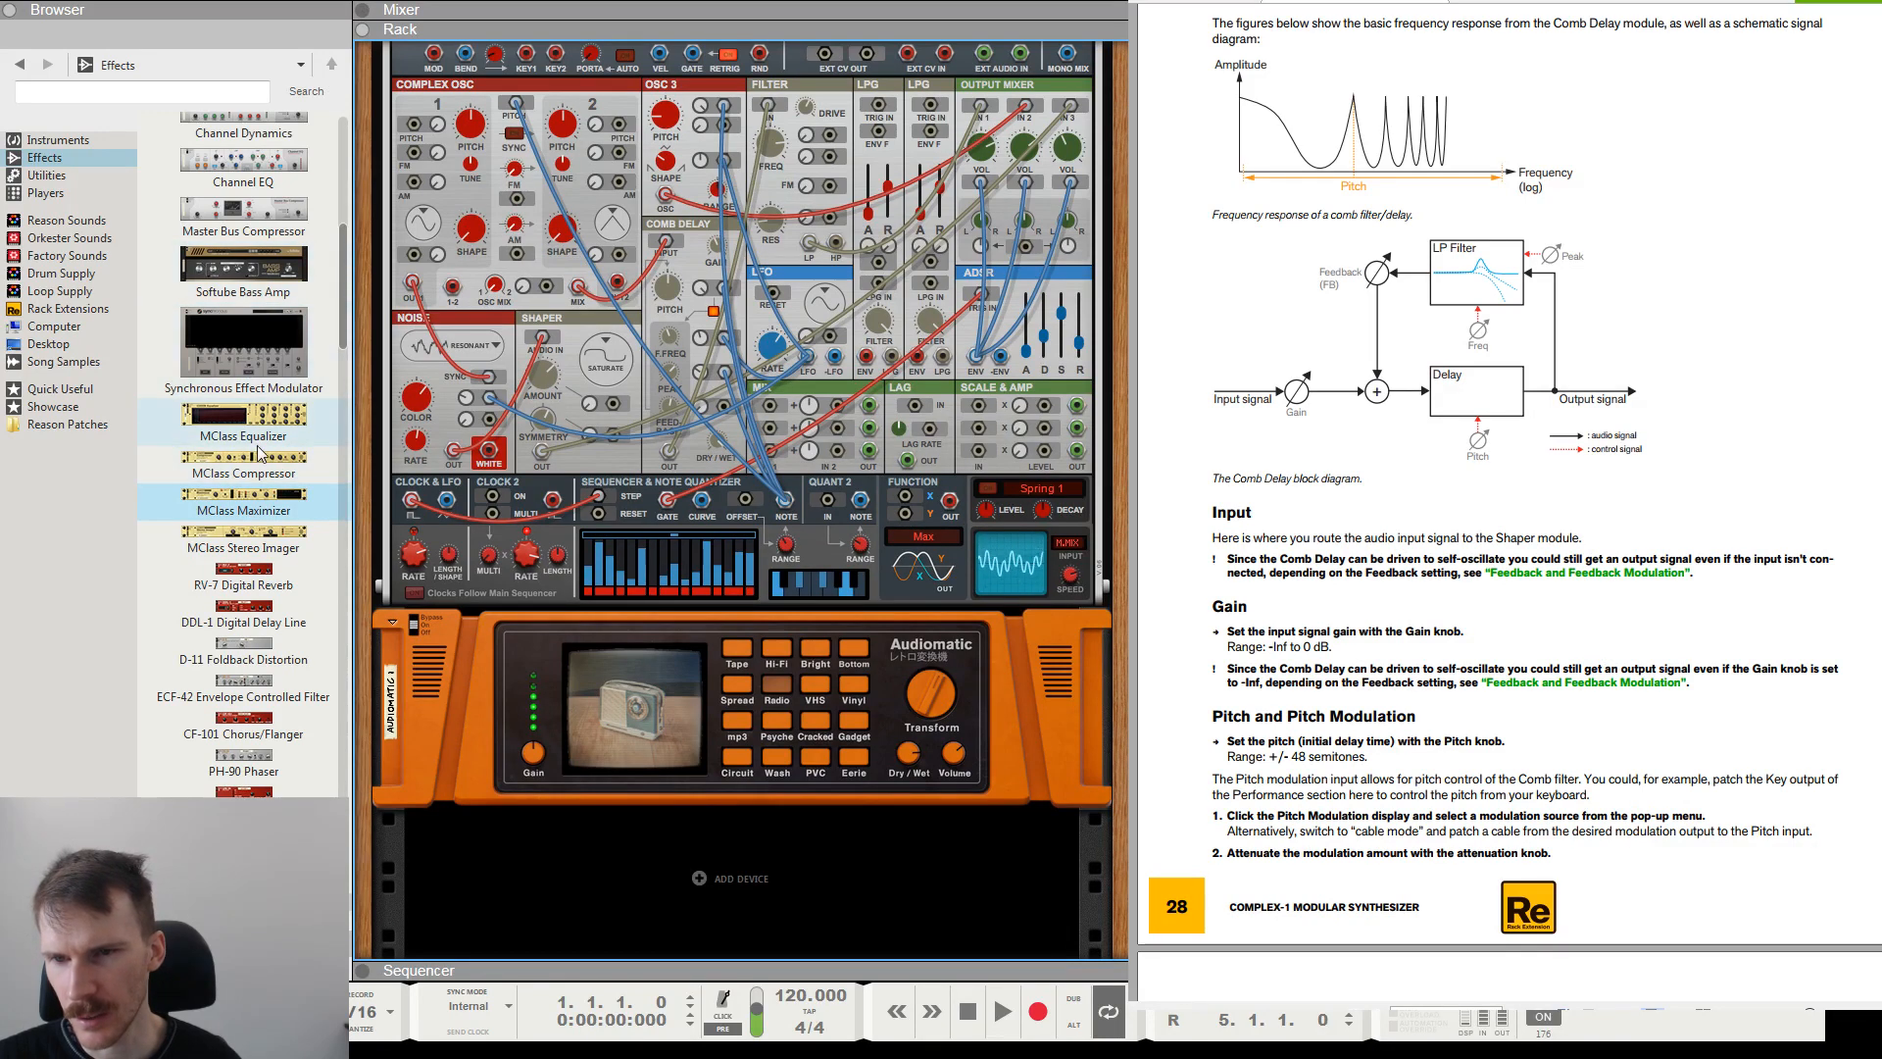
pyautogui.moveTo(243, 415); pyautogui.dragTo(731, 878)
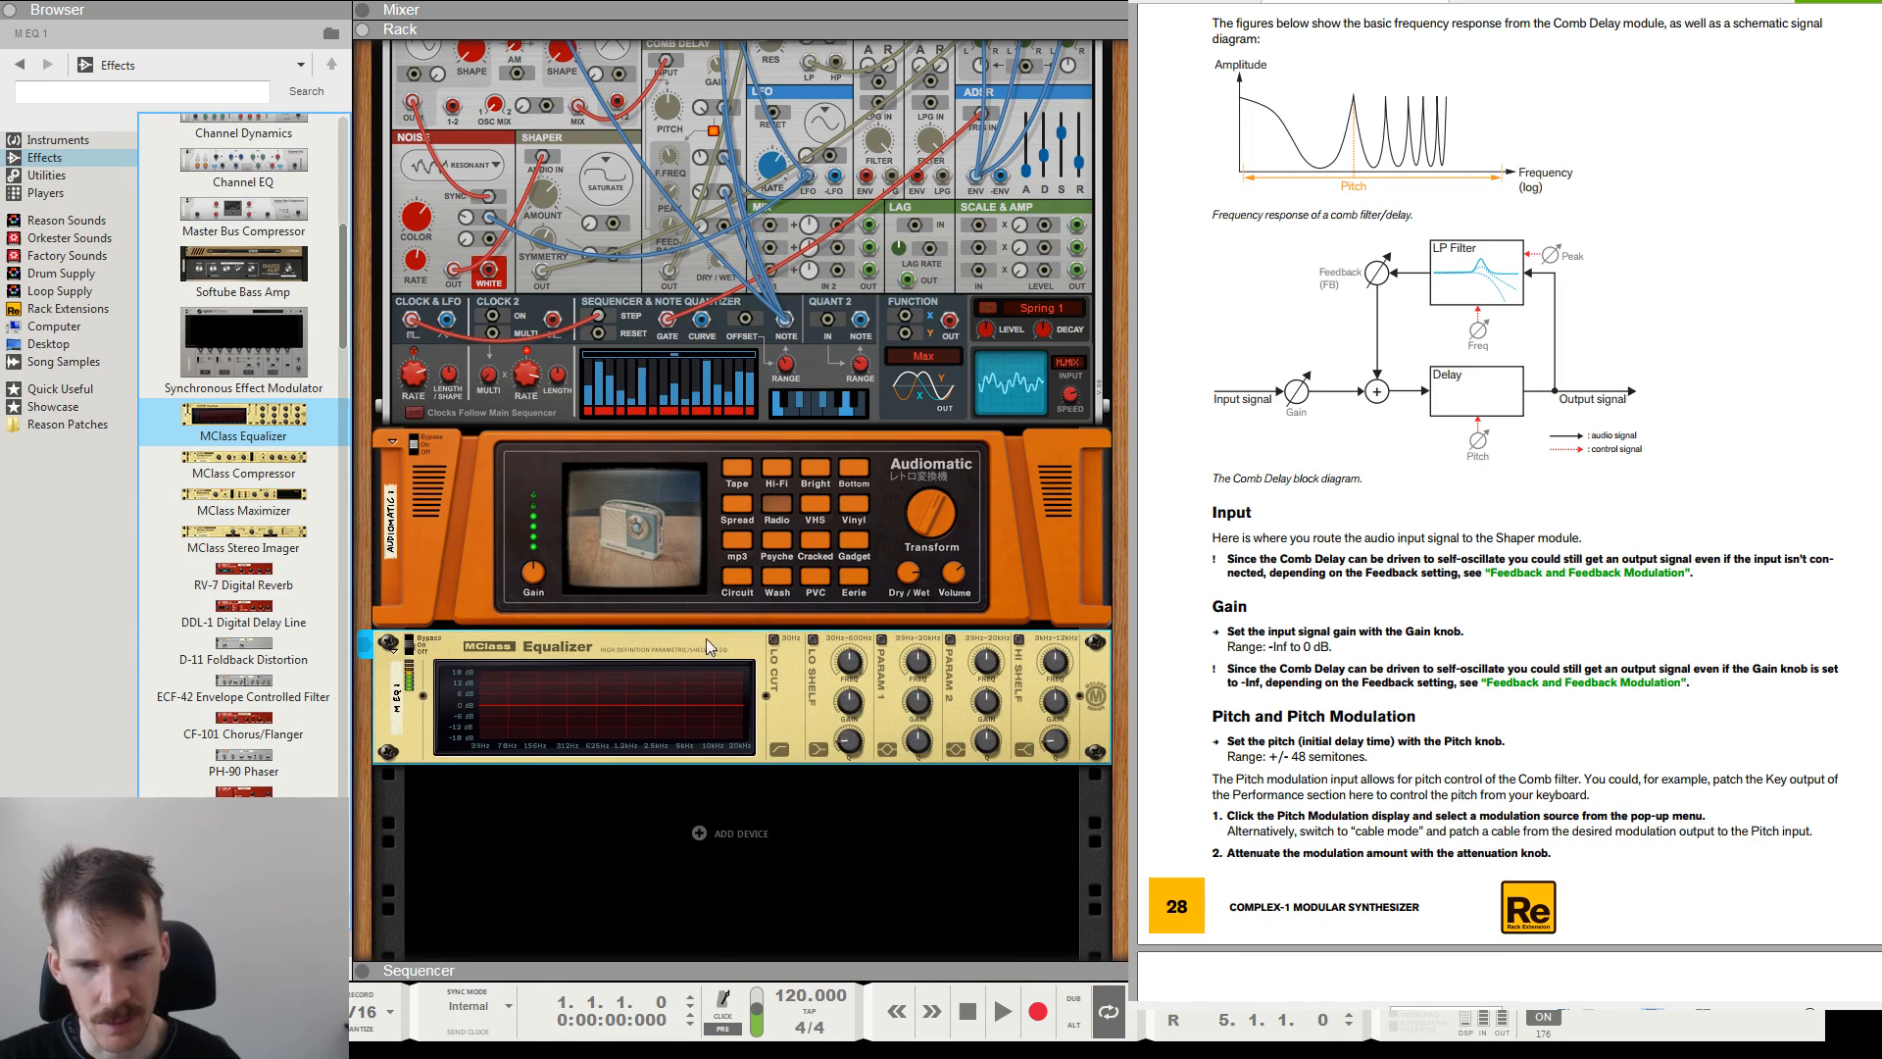
# Enable the Equalizer's Parametric 1 band as a narrow cut at 2.428 kHz and compare the sound with and without it.
pyautogui.click(881, 640)
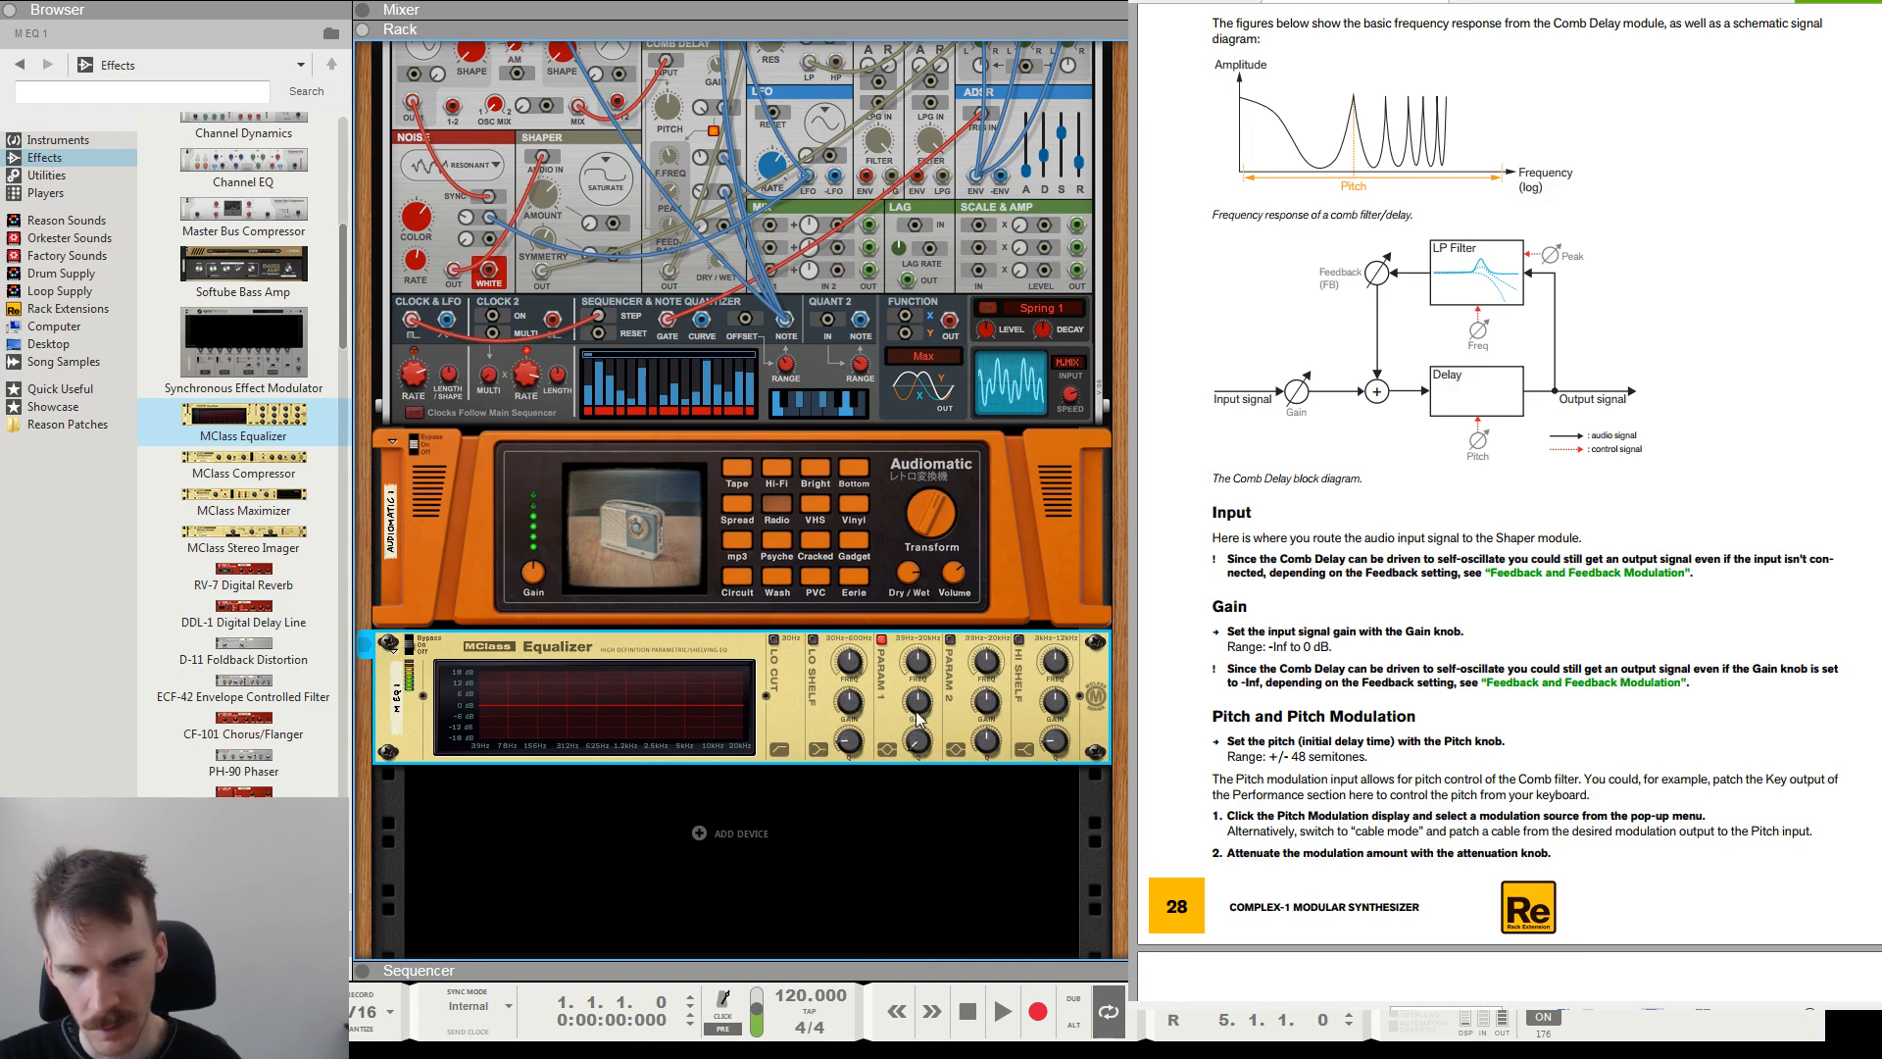
pyautogui.moveTo(918, 721)
pyautogui.mouseDown()
pyautogui.moveTo(922, 755)
pyautogui.moveTo(917, 723)
pyautogui.mouseUp()
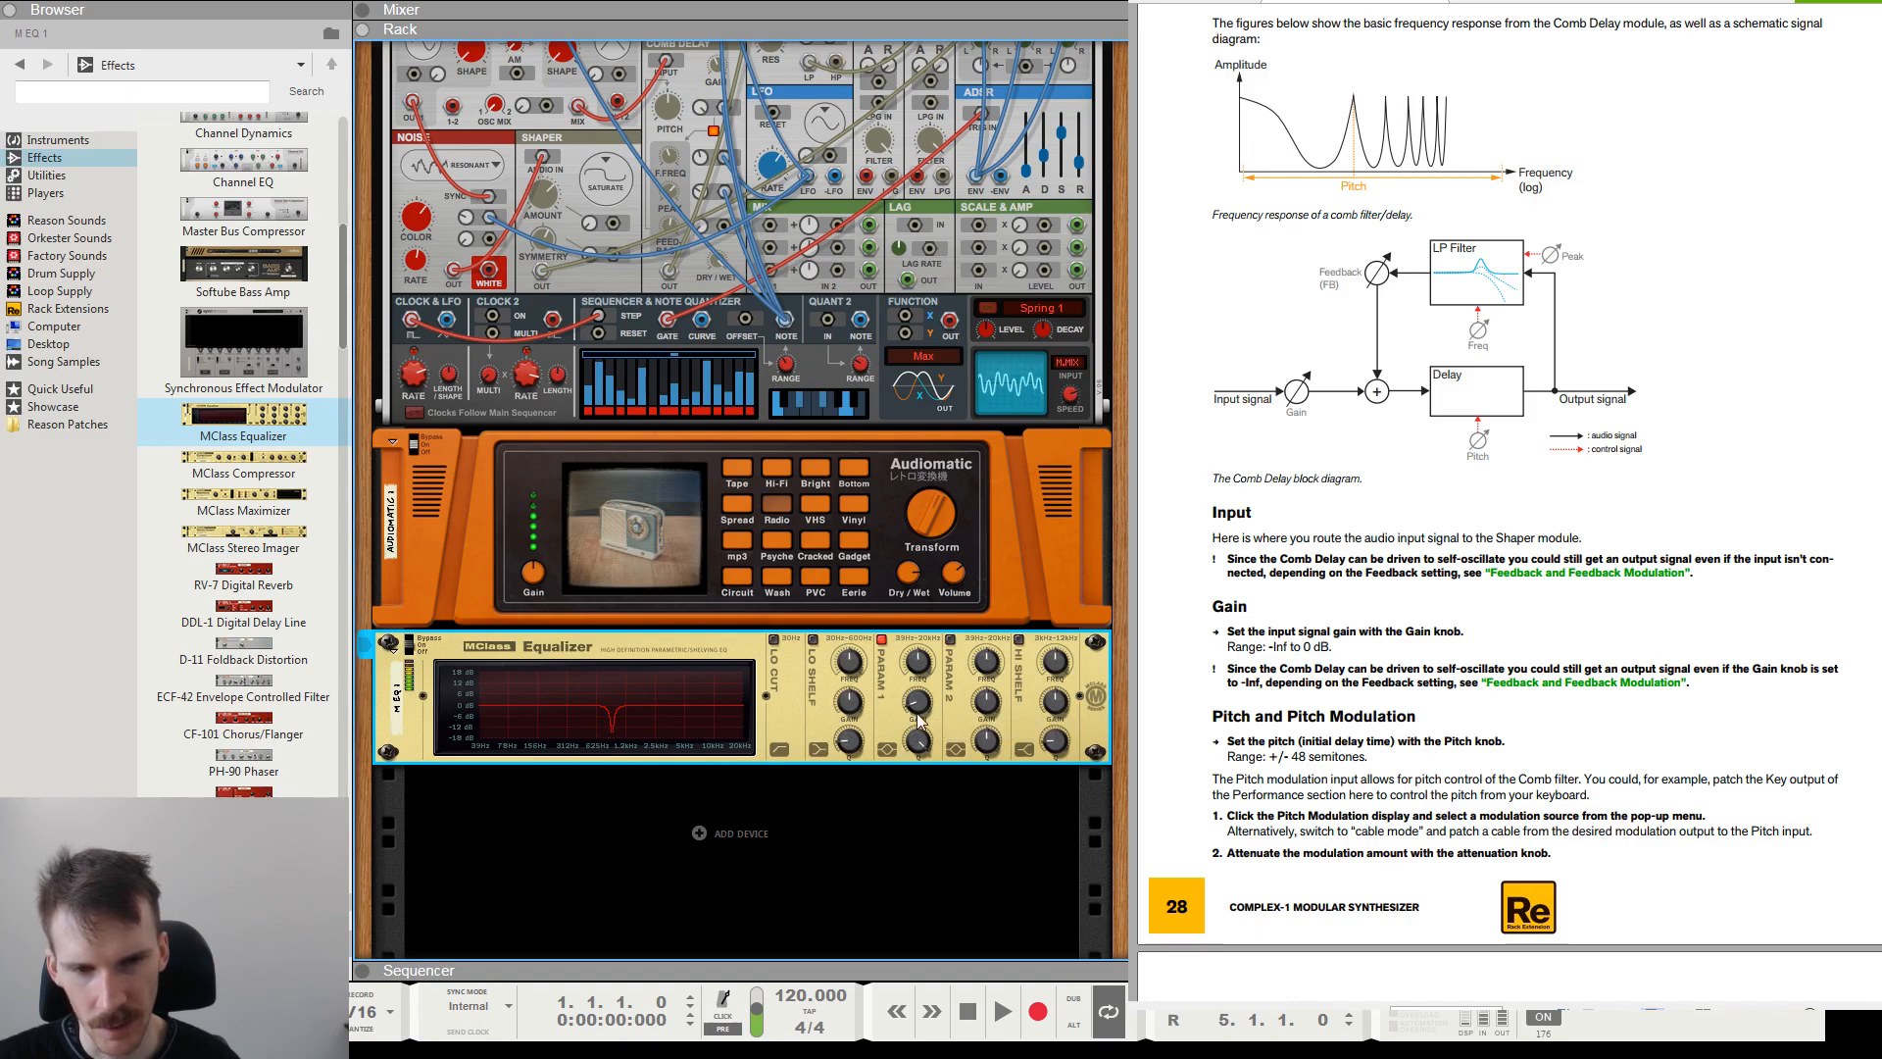
pyautogui.moveTo(921, 678); pyautogui.dragTo(927, 610)
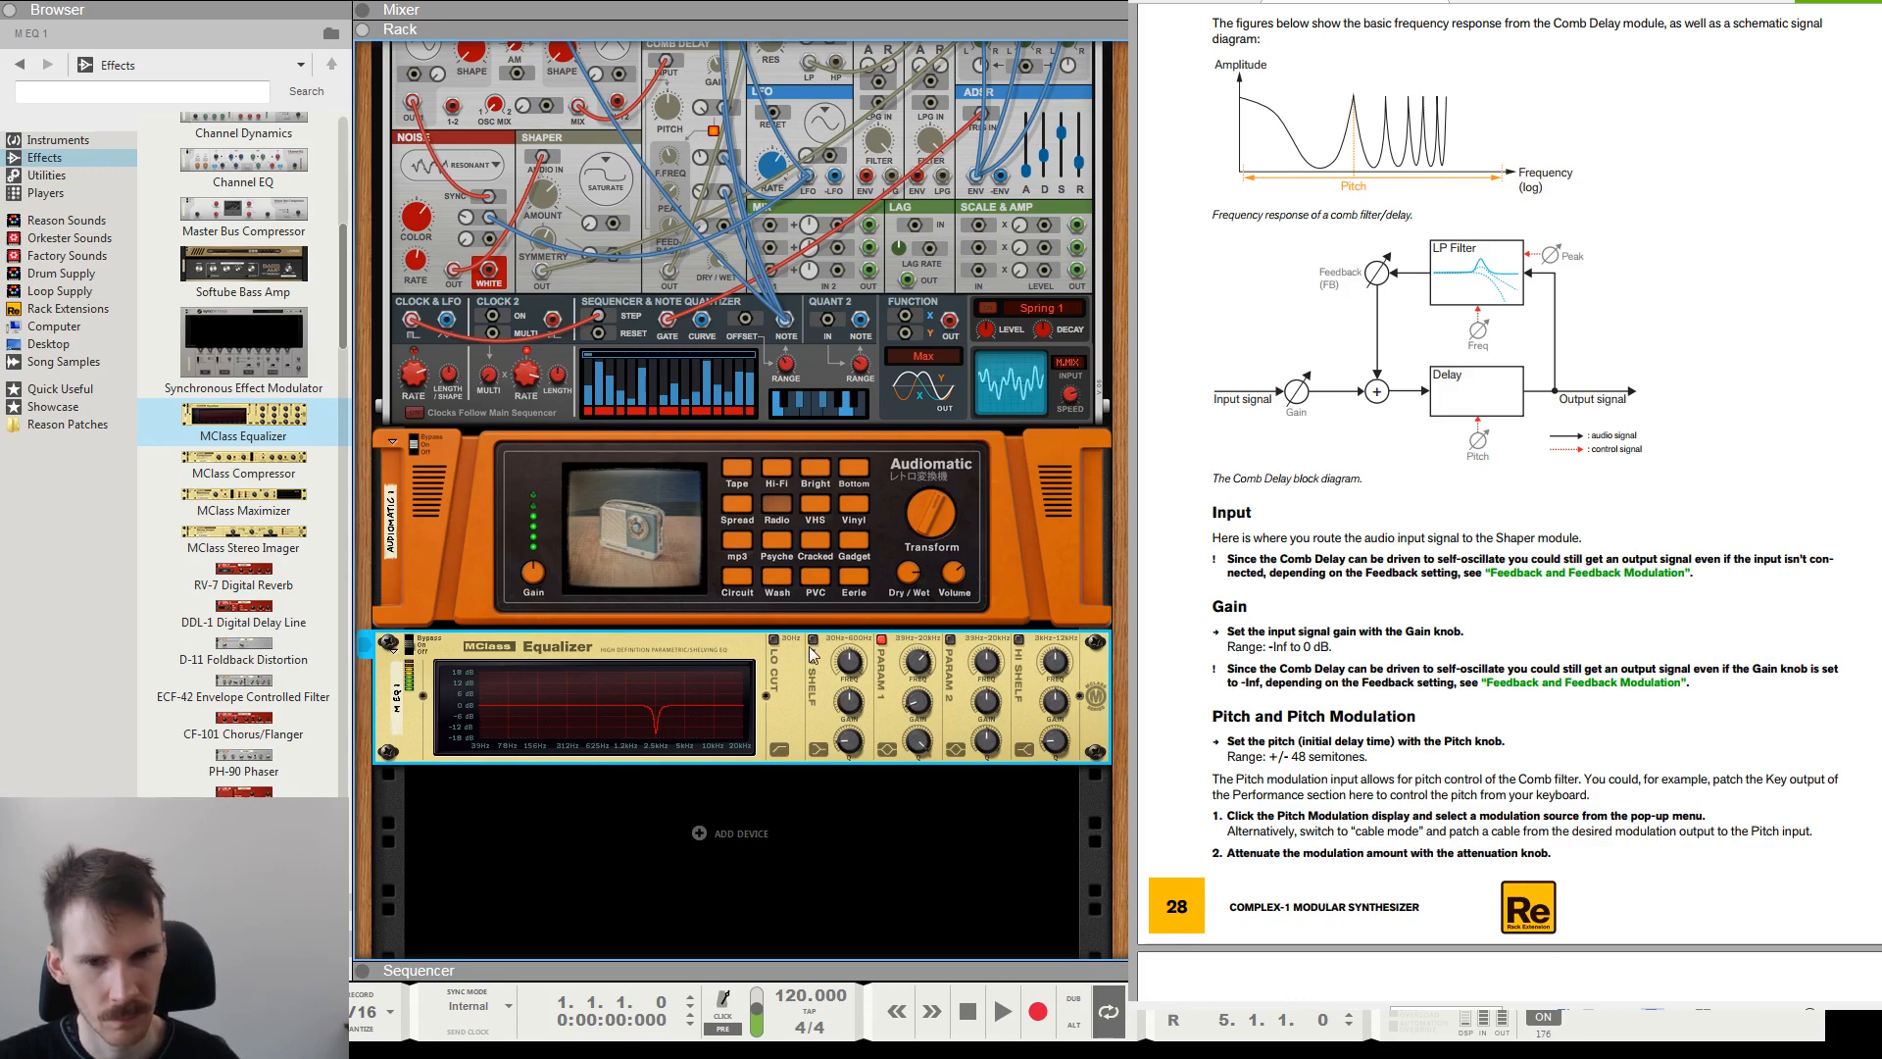
pyautogui.click(882, 641)
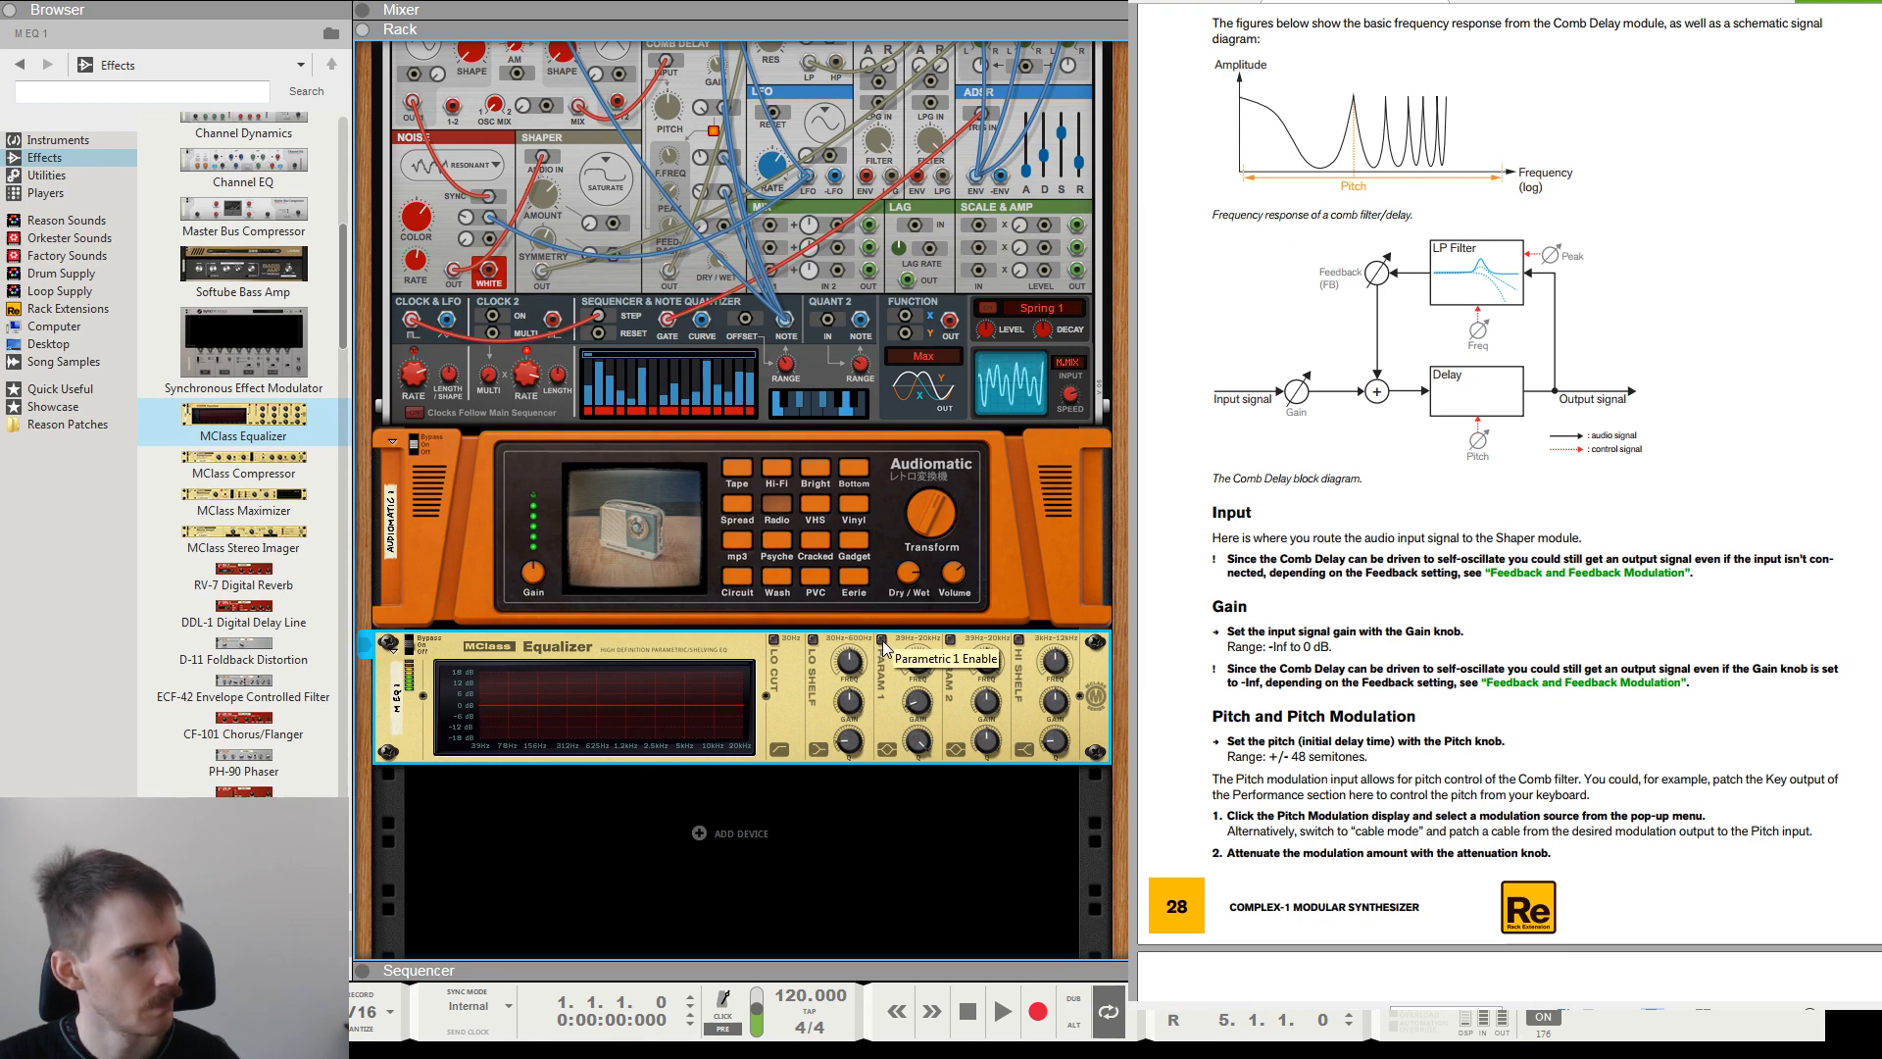
pyautogui.click(882, 641)
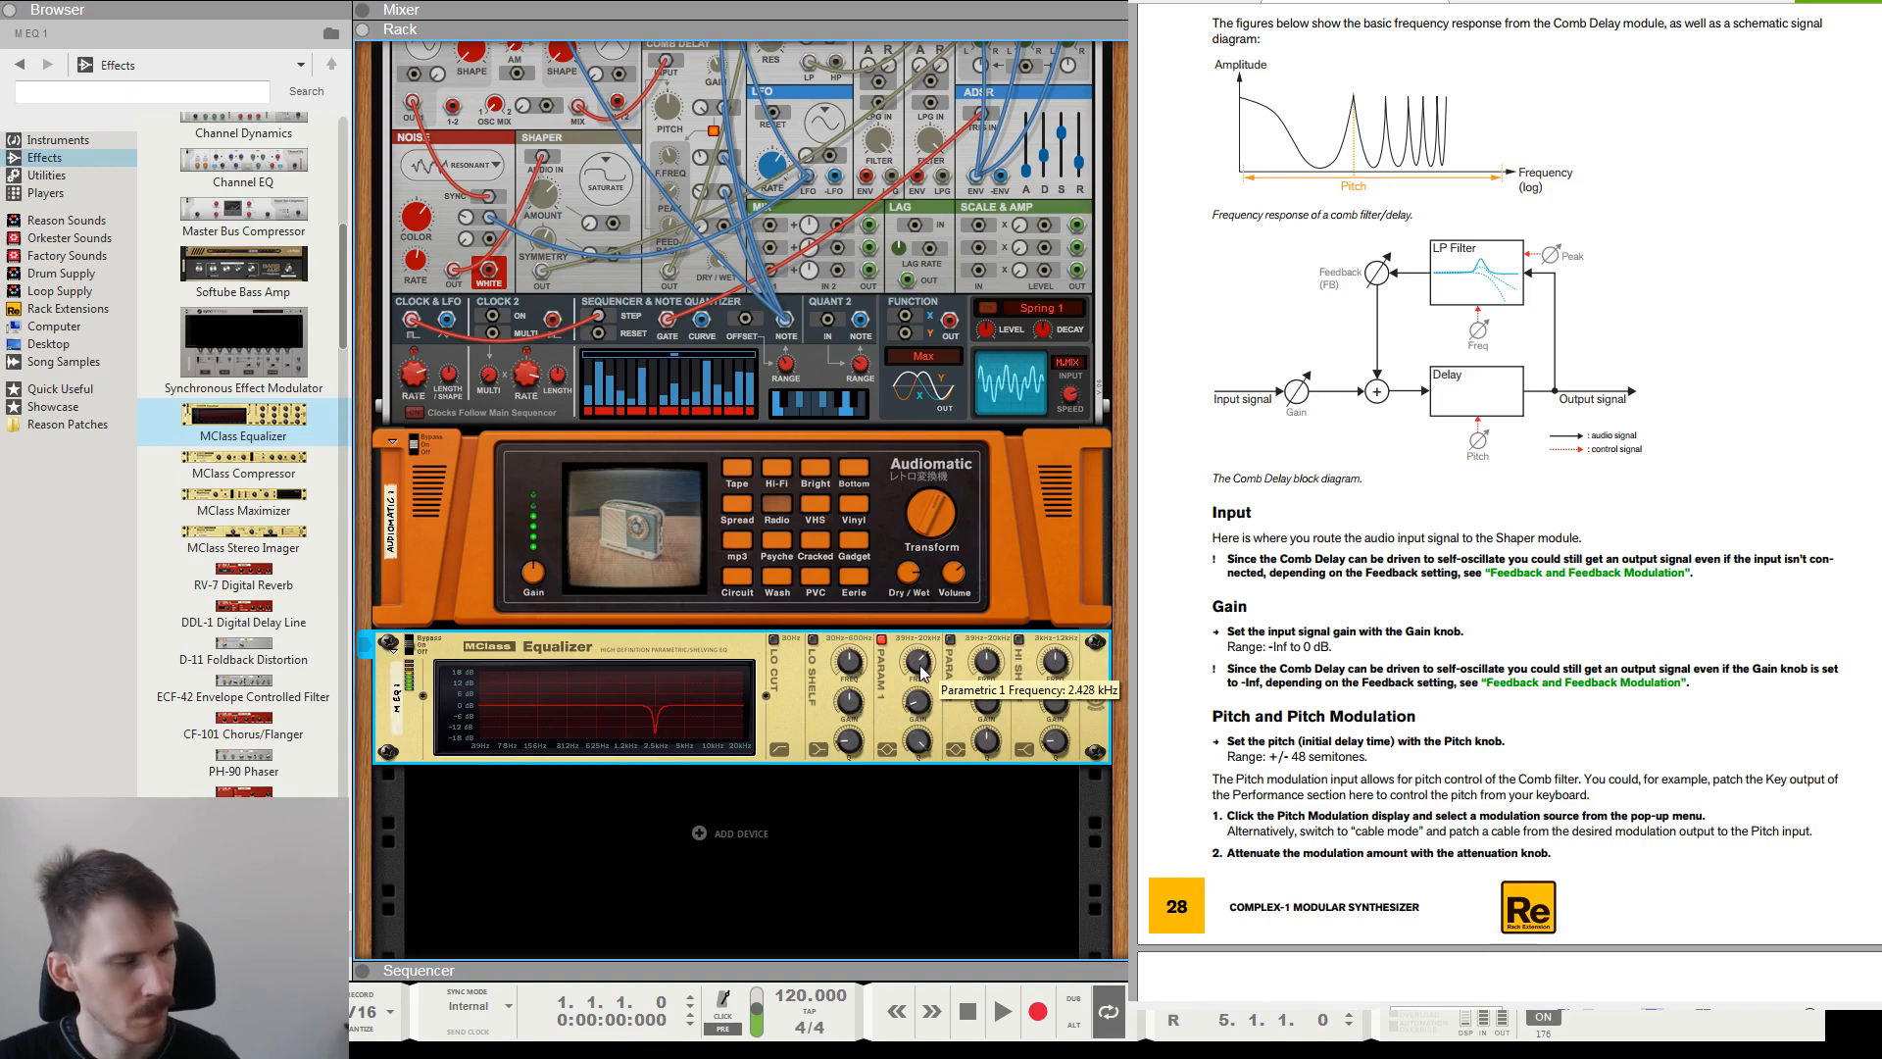
# Refine the Parametric 1 cut with a shallower gain, a slightly lower frequency and a broader Q of 8.6.
pyautogui.moveTo(926, 711); pyautogui.dragTo(919, 695)
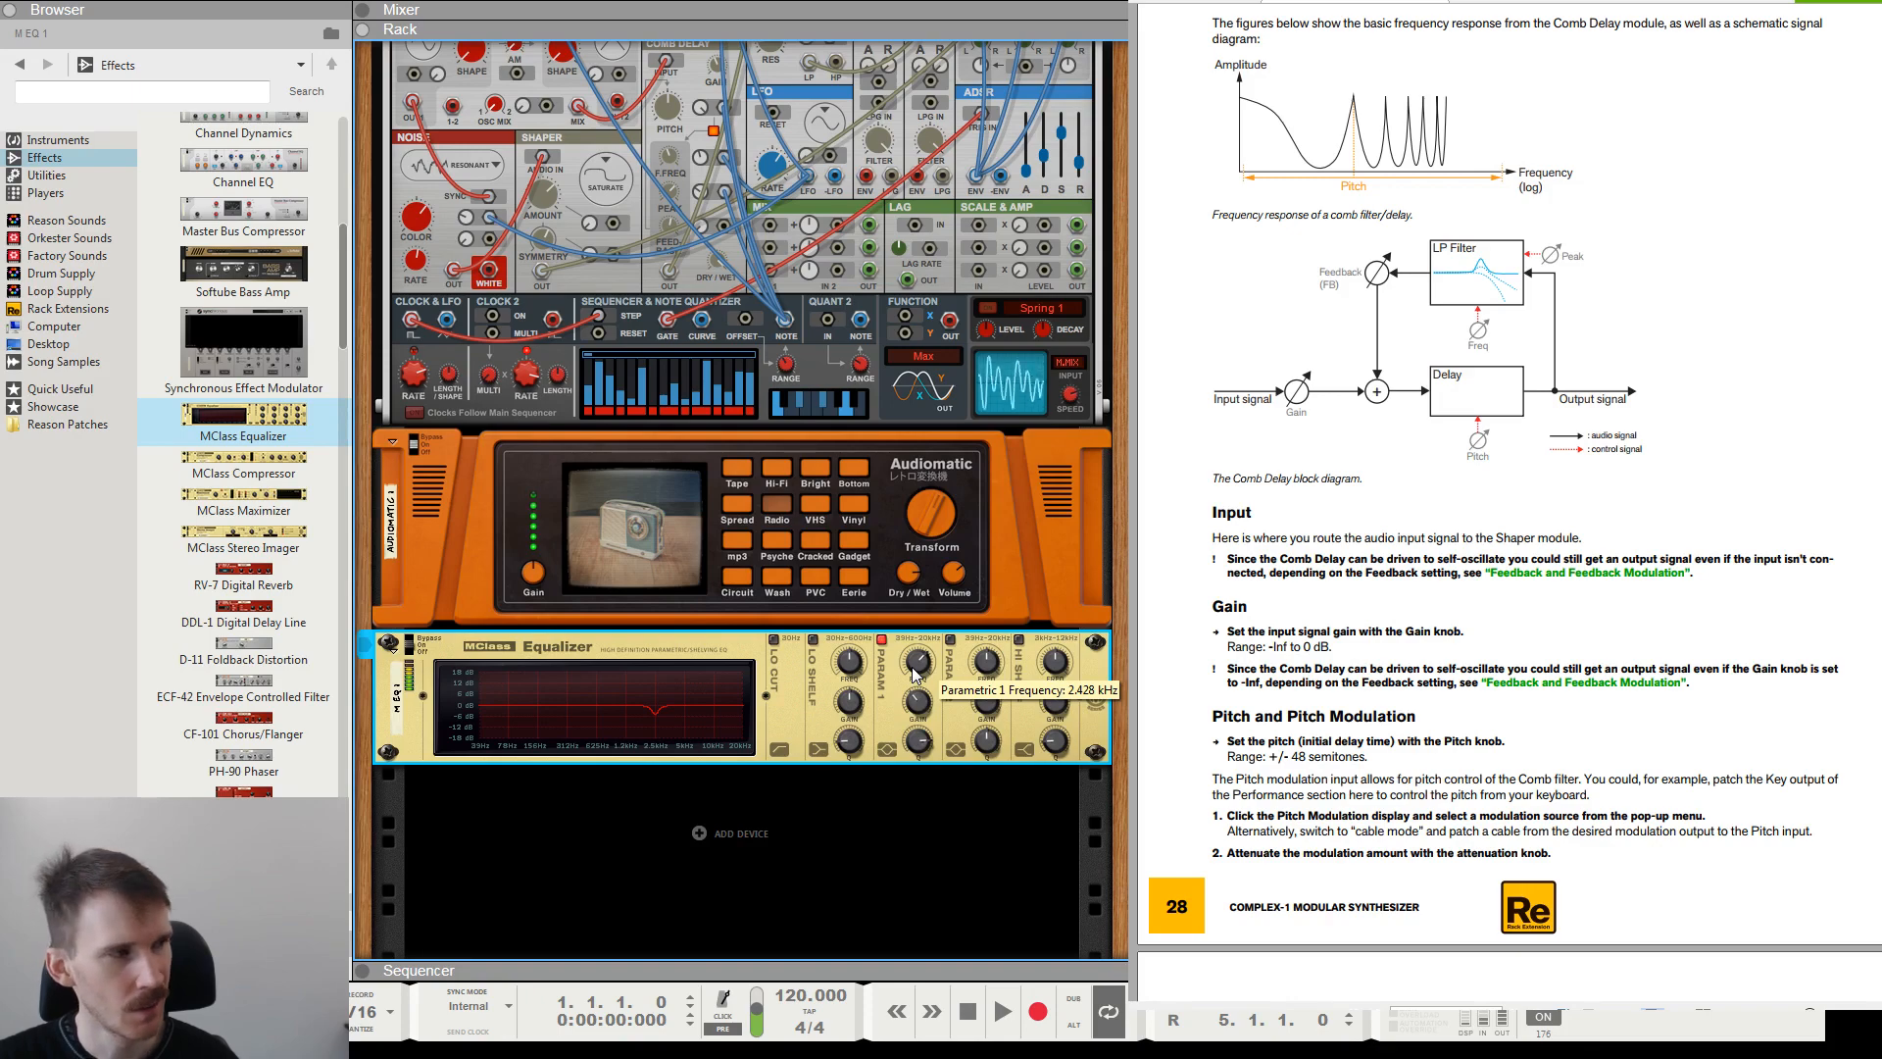
pyautogui.moveTo(912, 670); pyautogui.dragTo(914, 673)
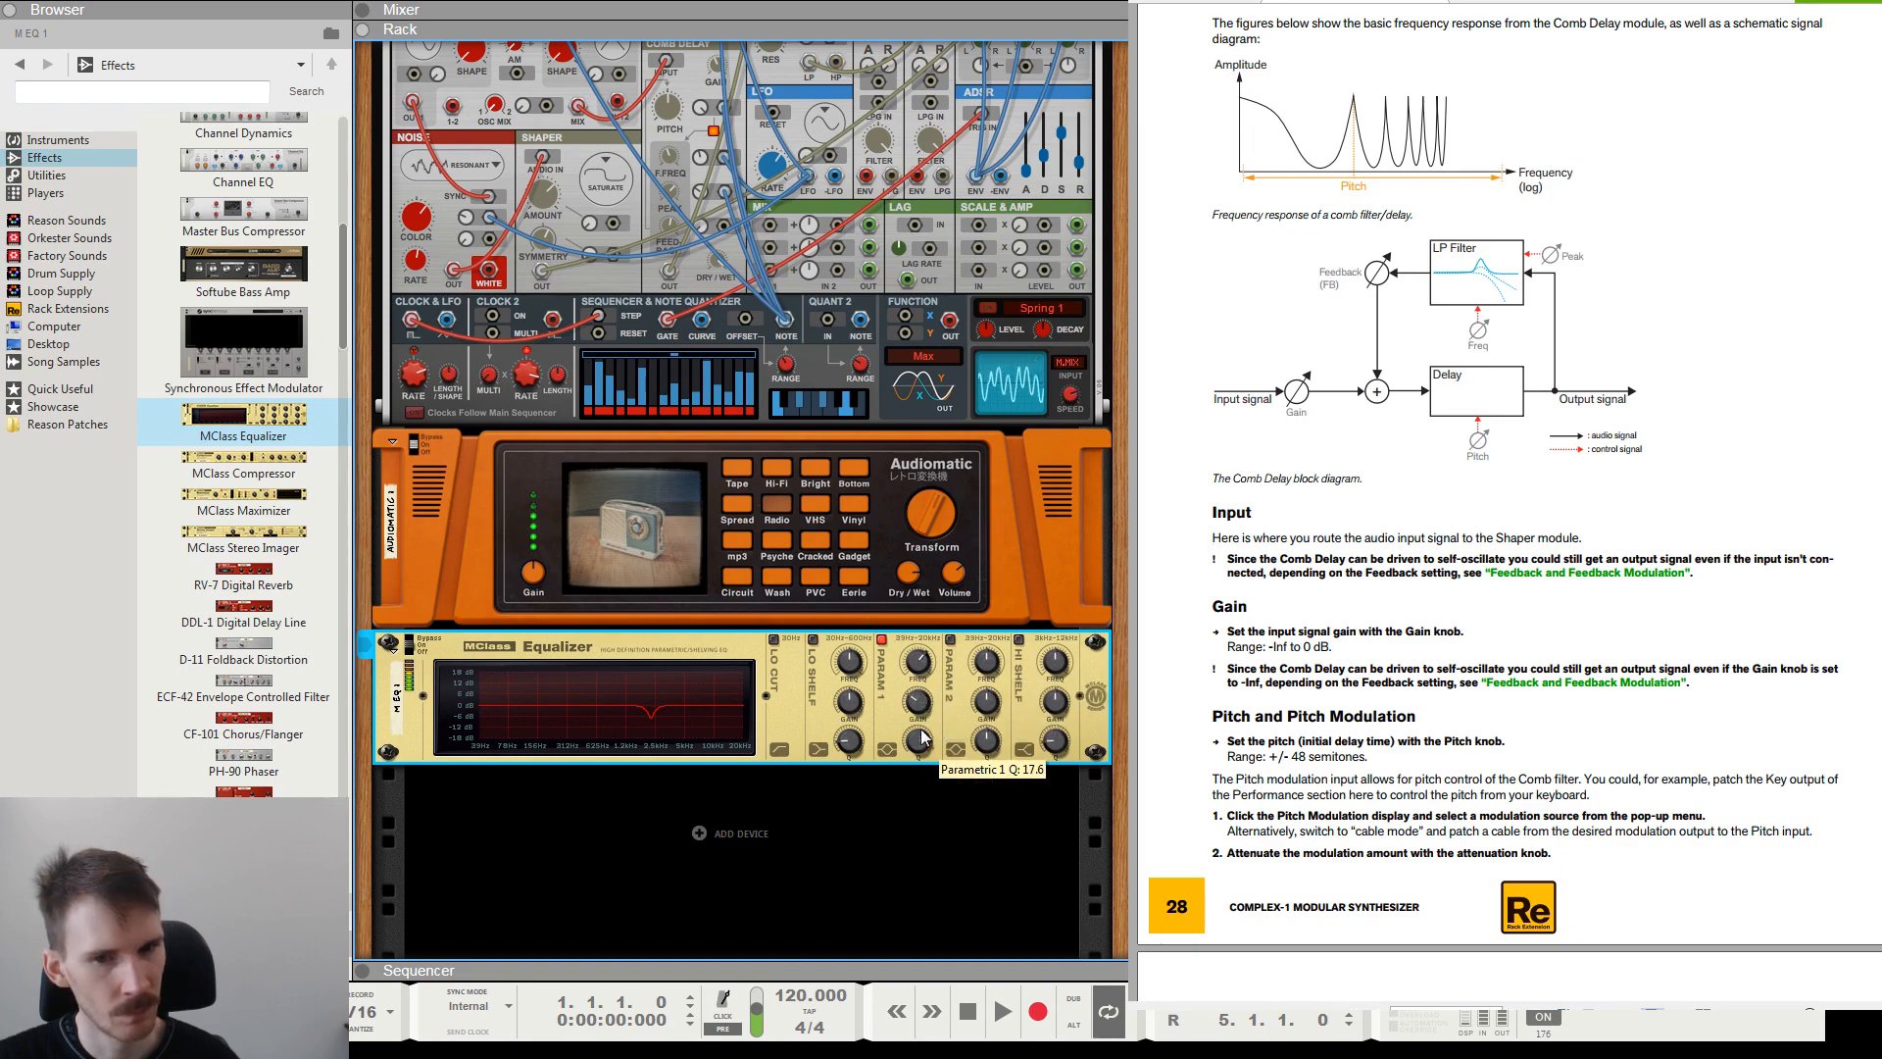
pyautogui.moveTo(922, 737); pyautogui.dragTo(920, 749)
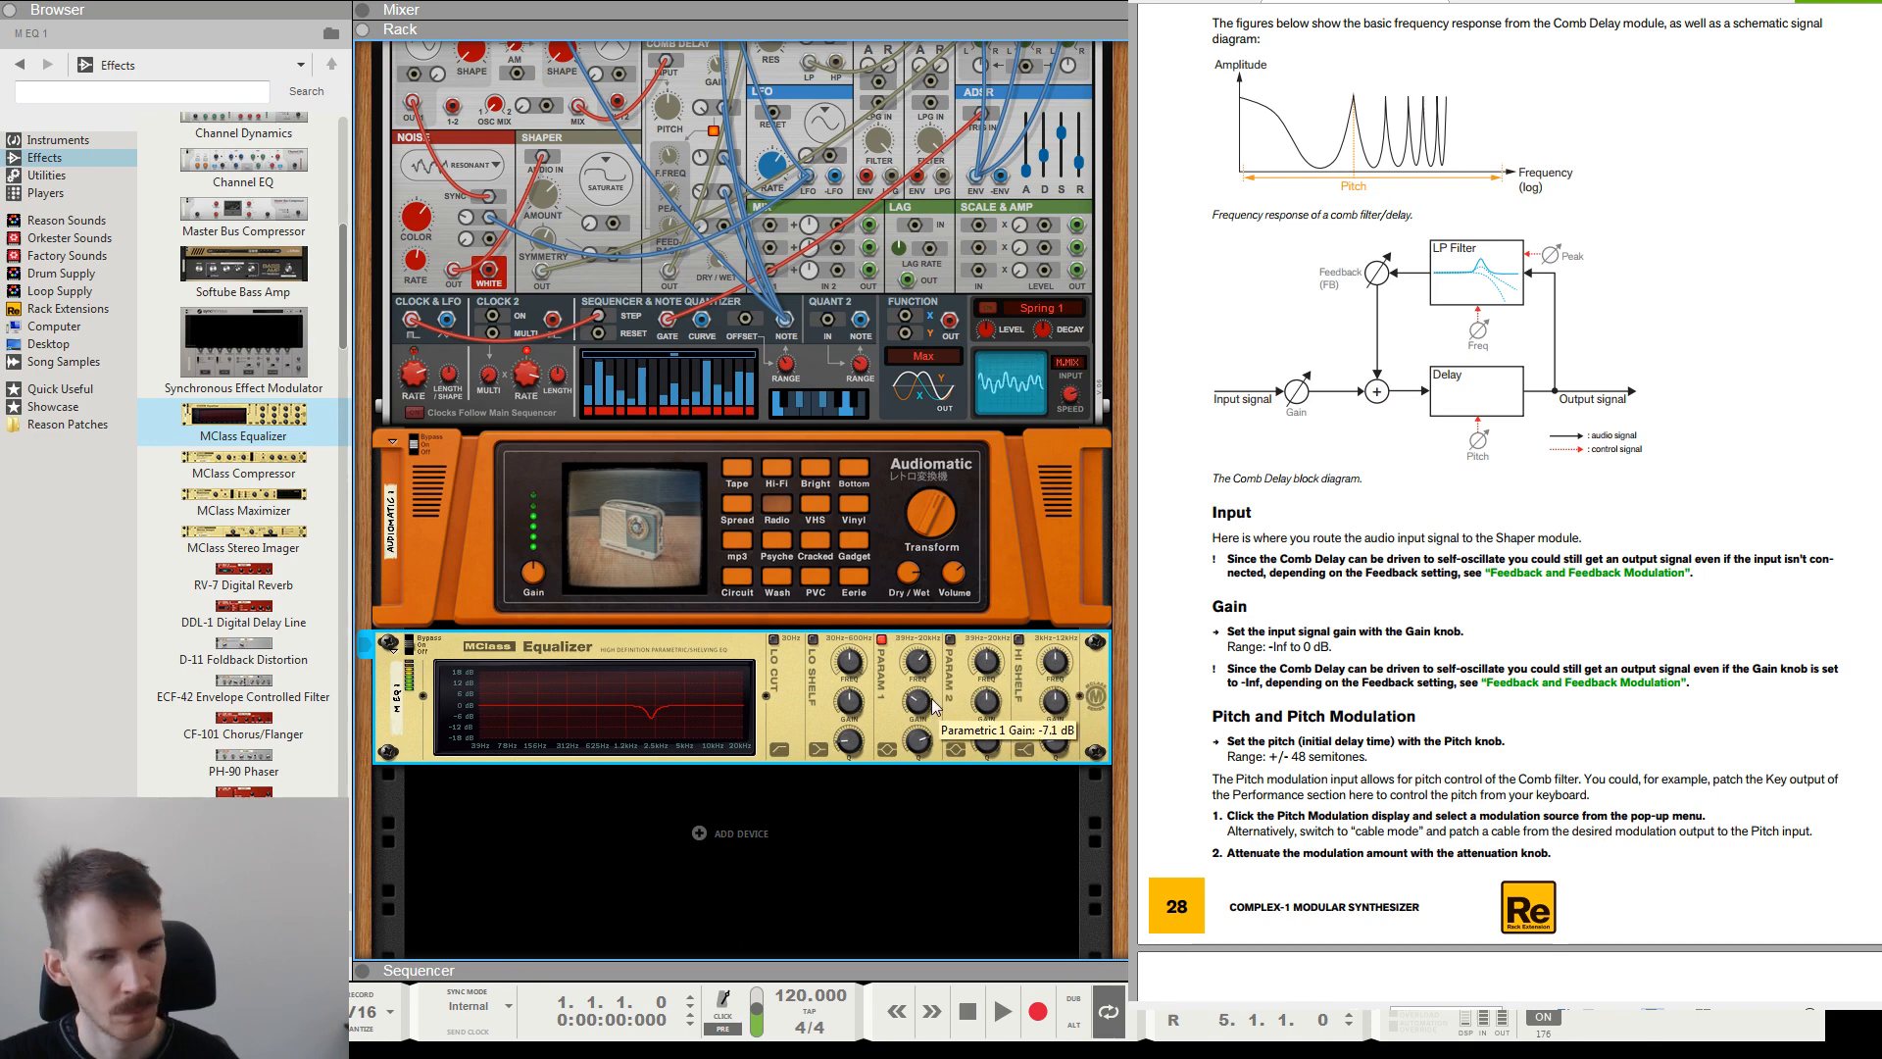
pyautogui.moveTo(928, 716); pyautogui.dragTo(923, 756)
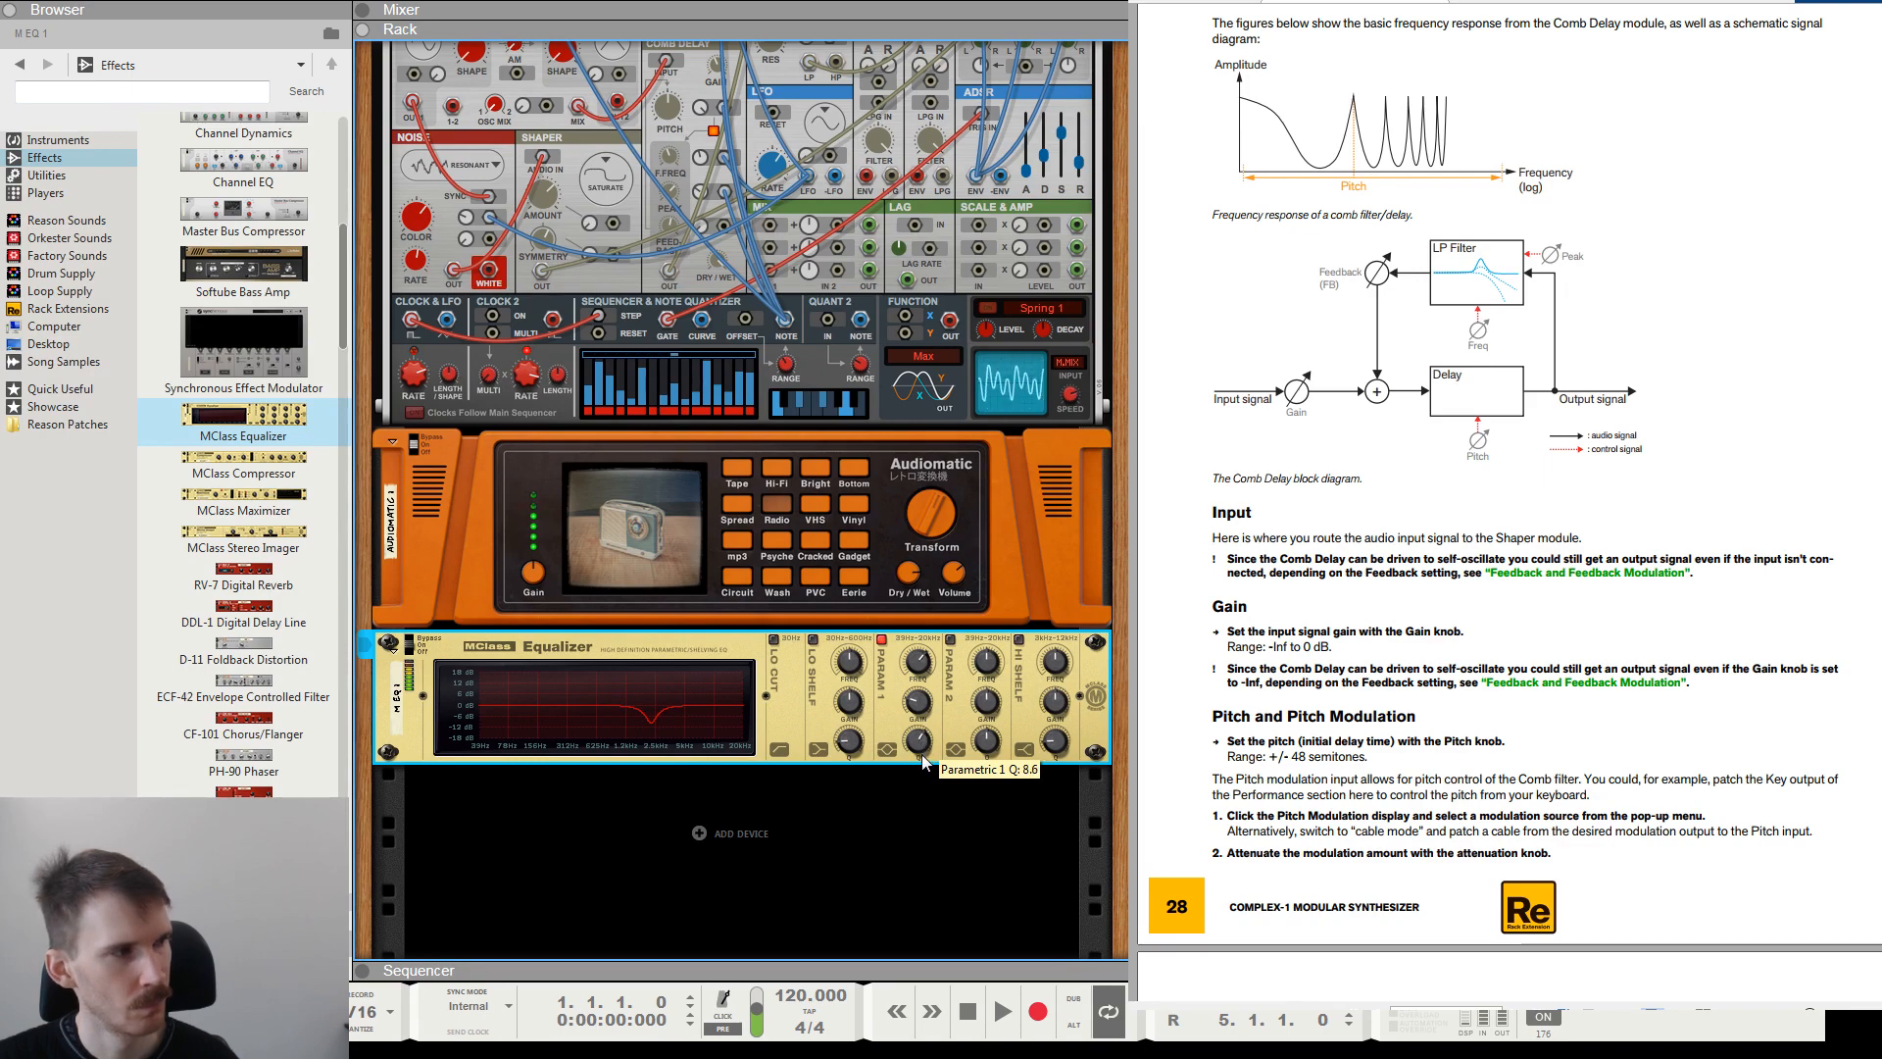
pyautogui.moveTo(919, 709); pyautogui.dragTo(921, 720)
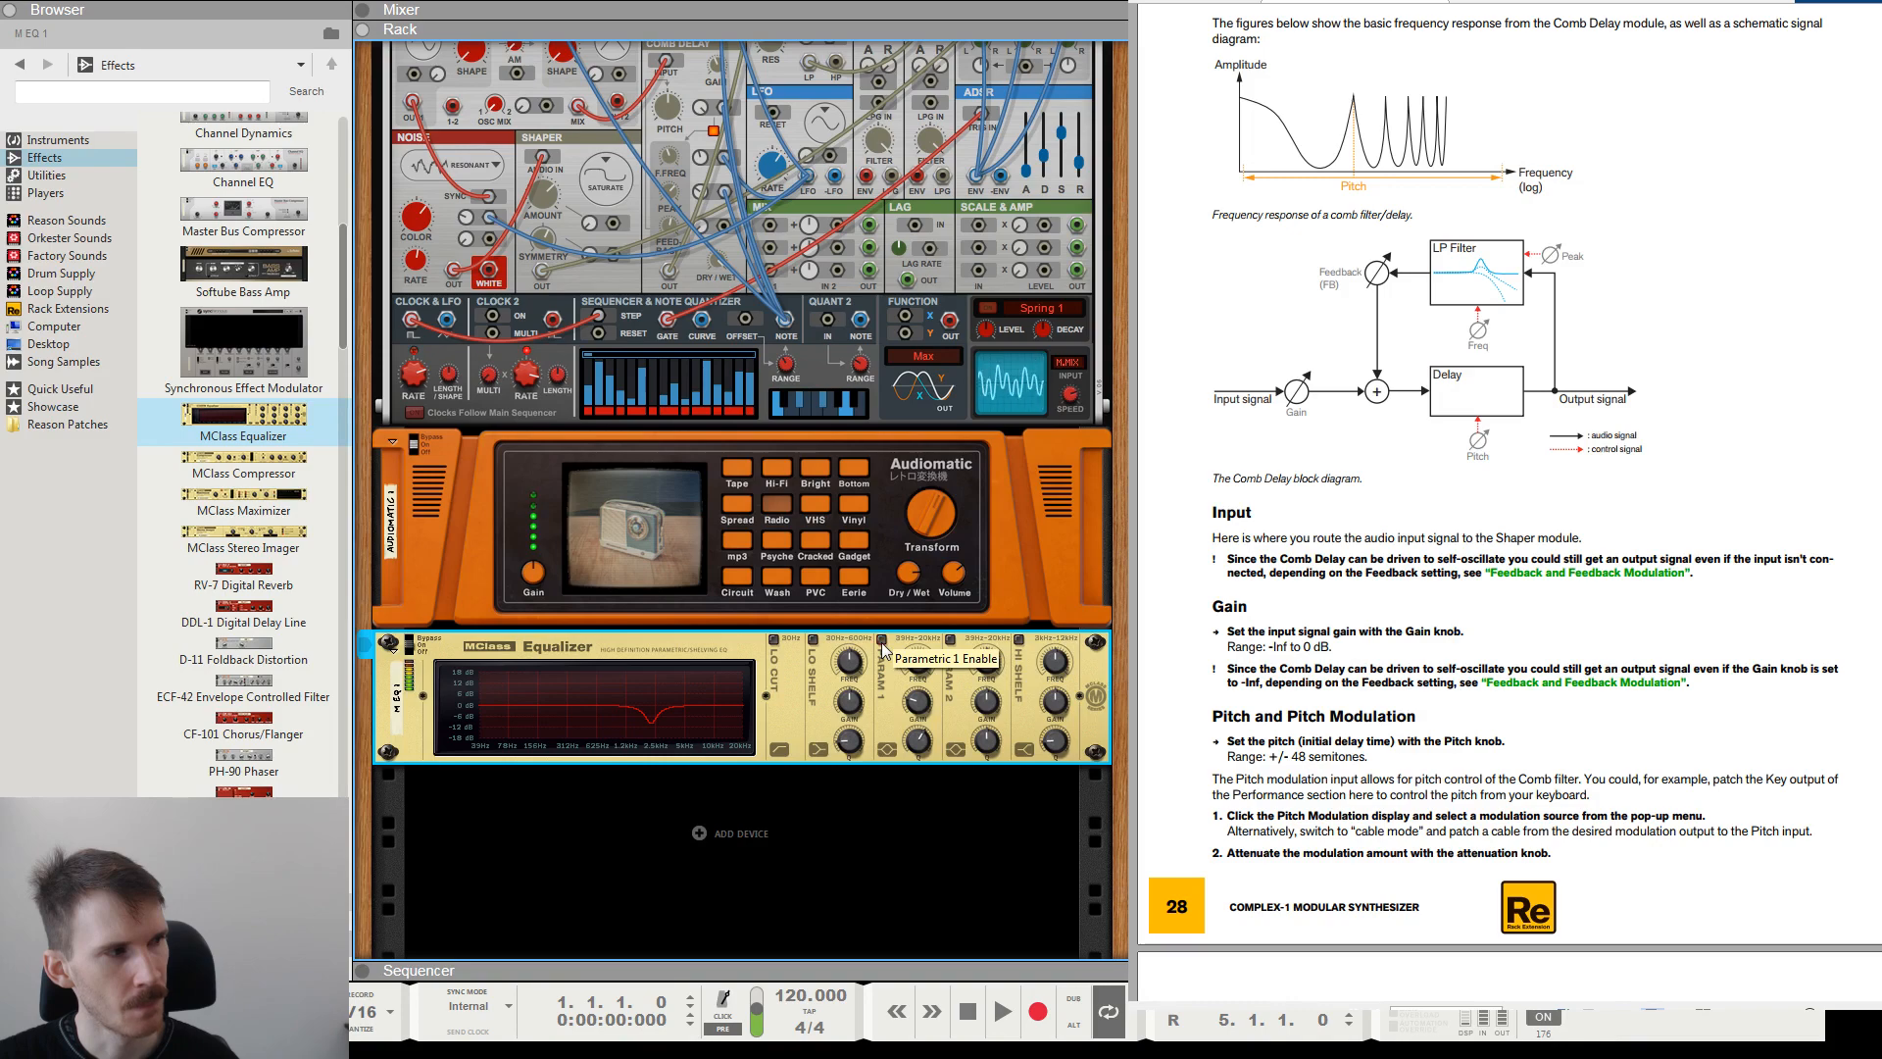
# Compare the sound with the Equalizer's Parametric 1 band off and on, leaving it off.
pyautogui.click(883, 646)
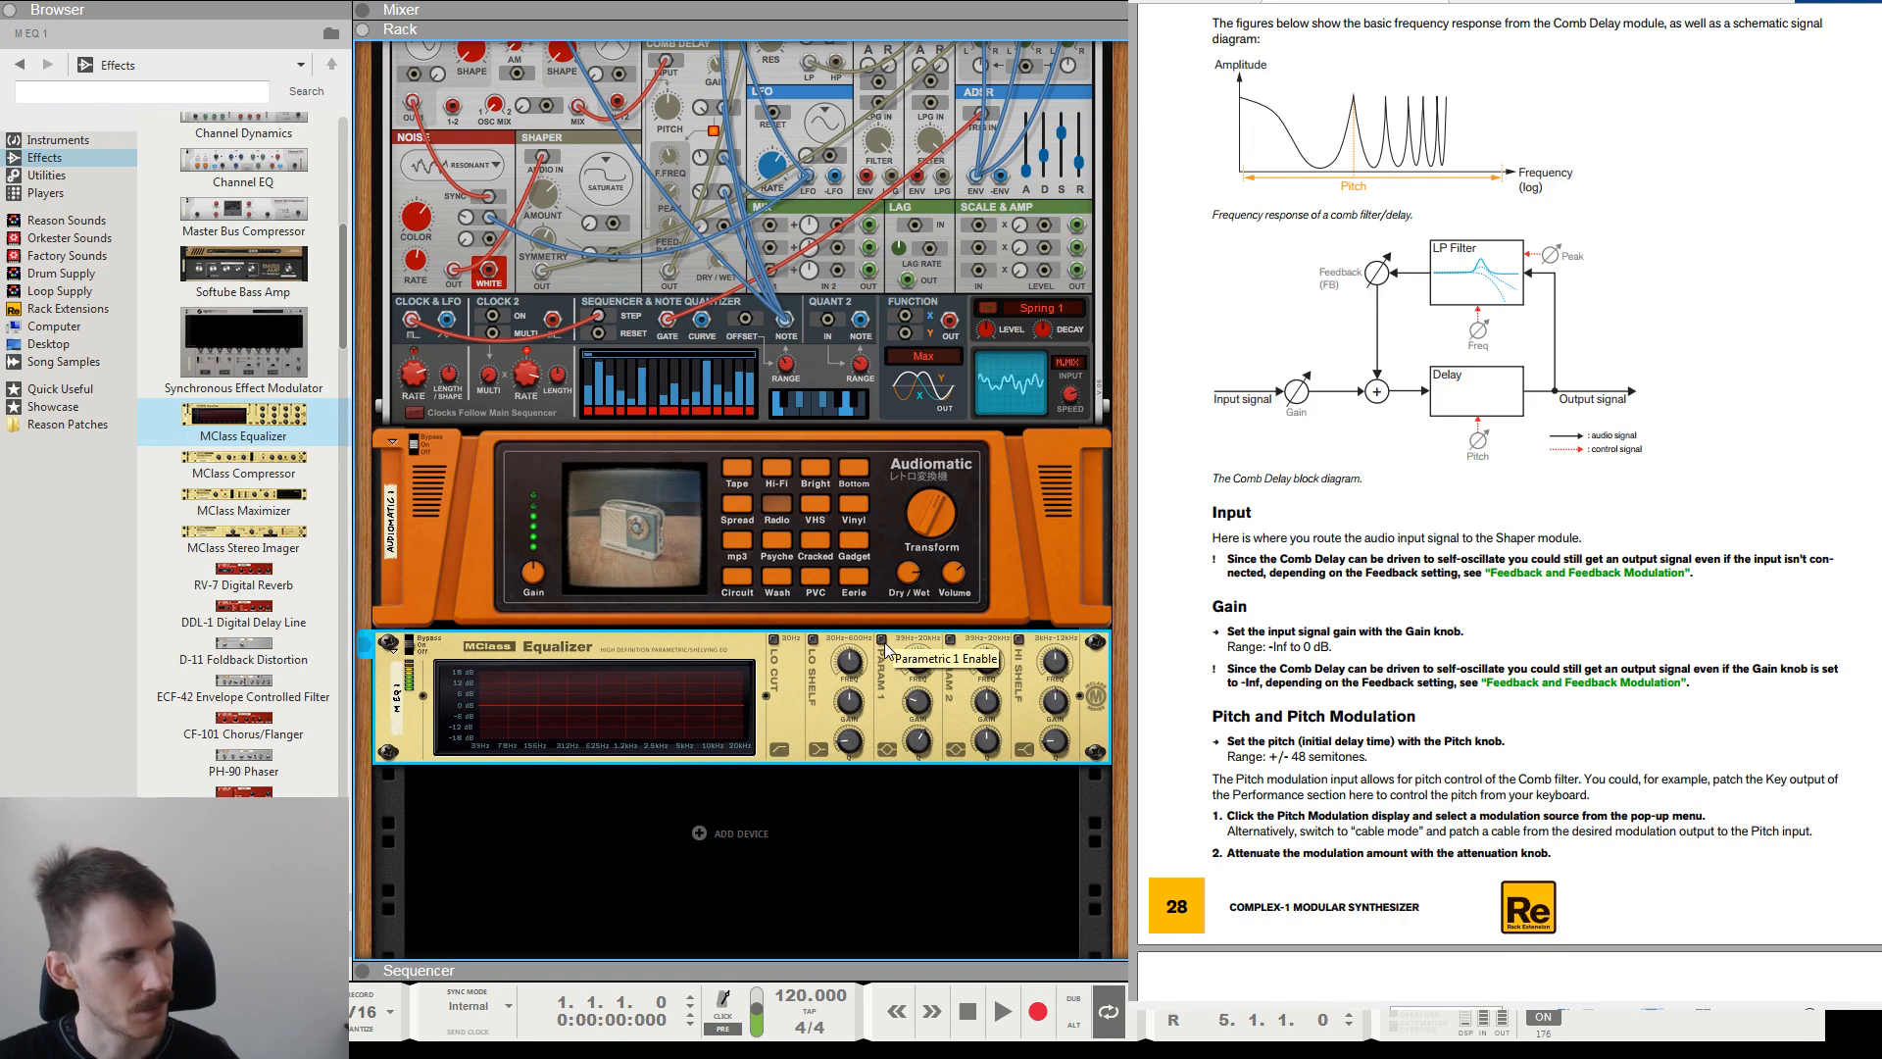
pyautogui.click(883, 642)
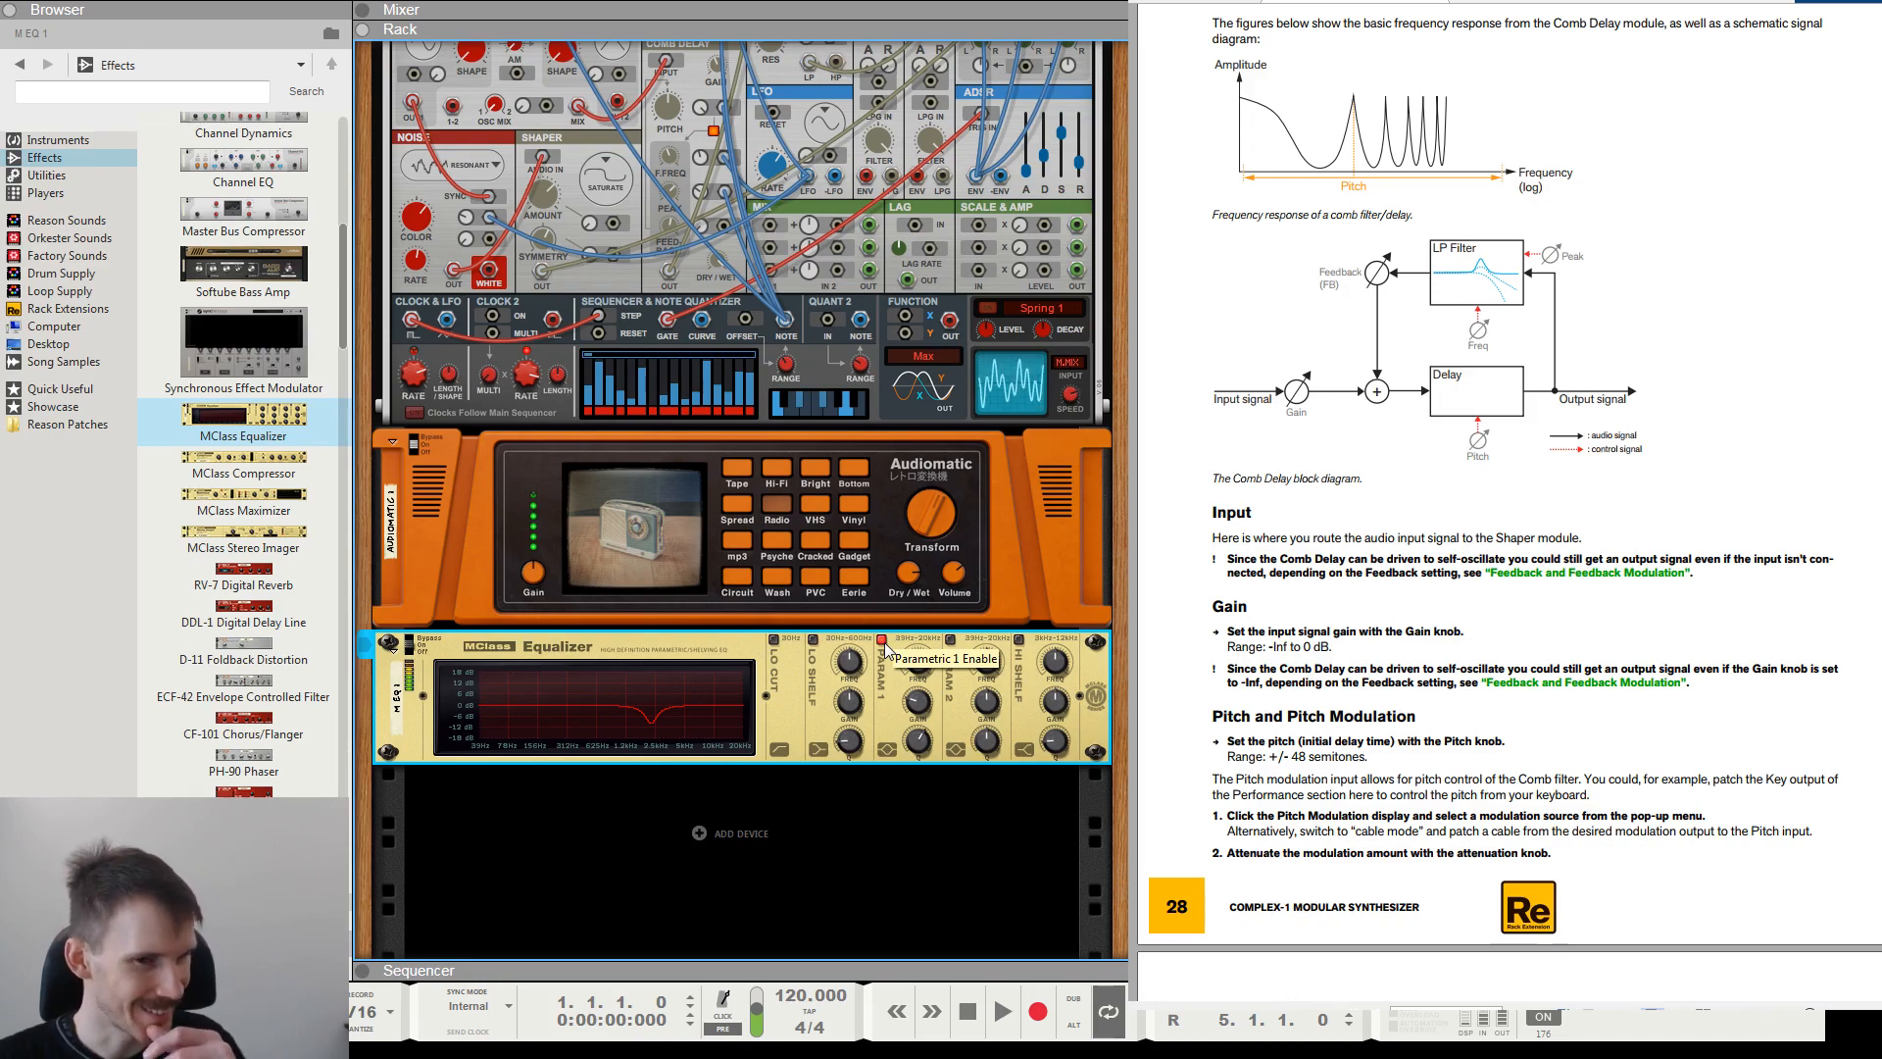
pyautogui.click(883, 643)
# Fine-tune the Complex-1's ADSR attack and adjust the Filter module's frequency.
pyautogui.scroll(3, 885, 647)
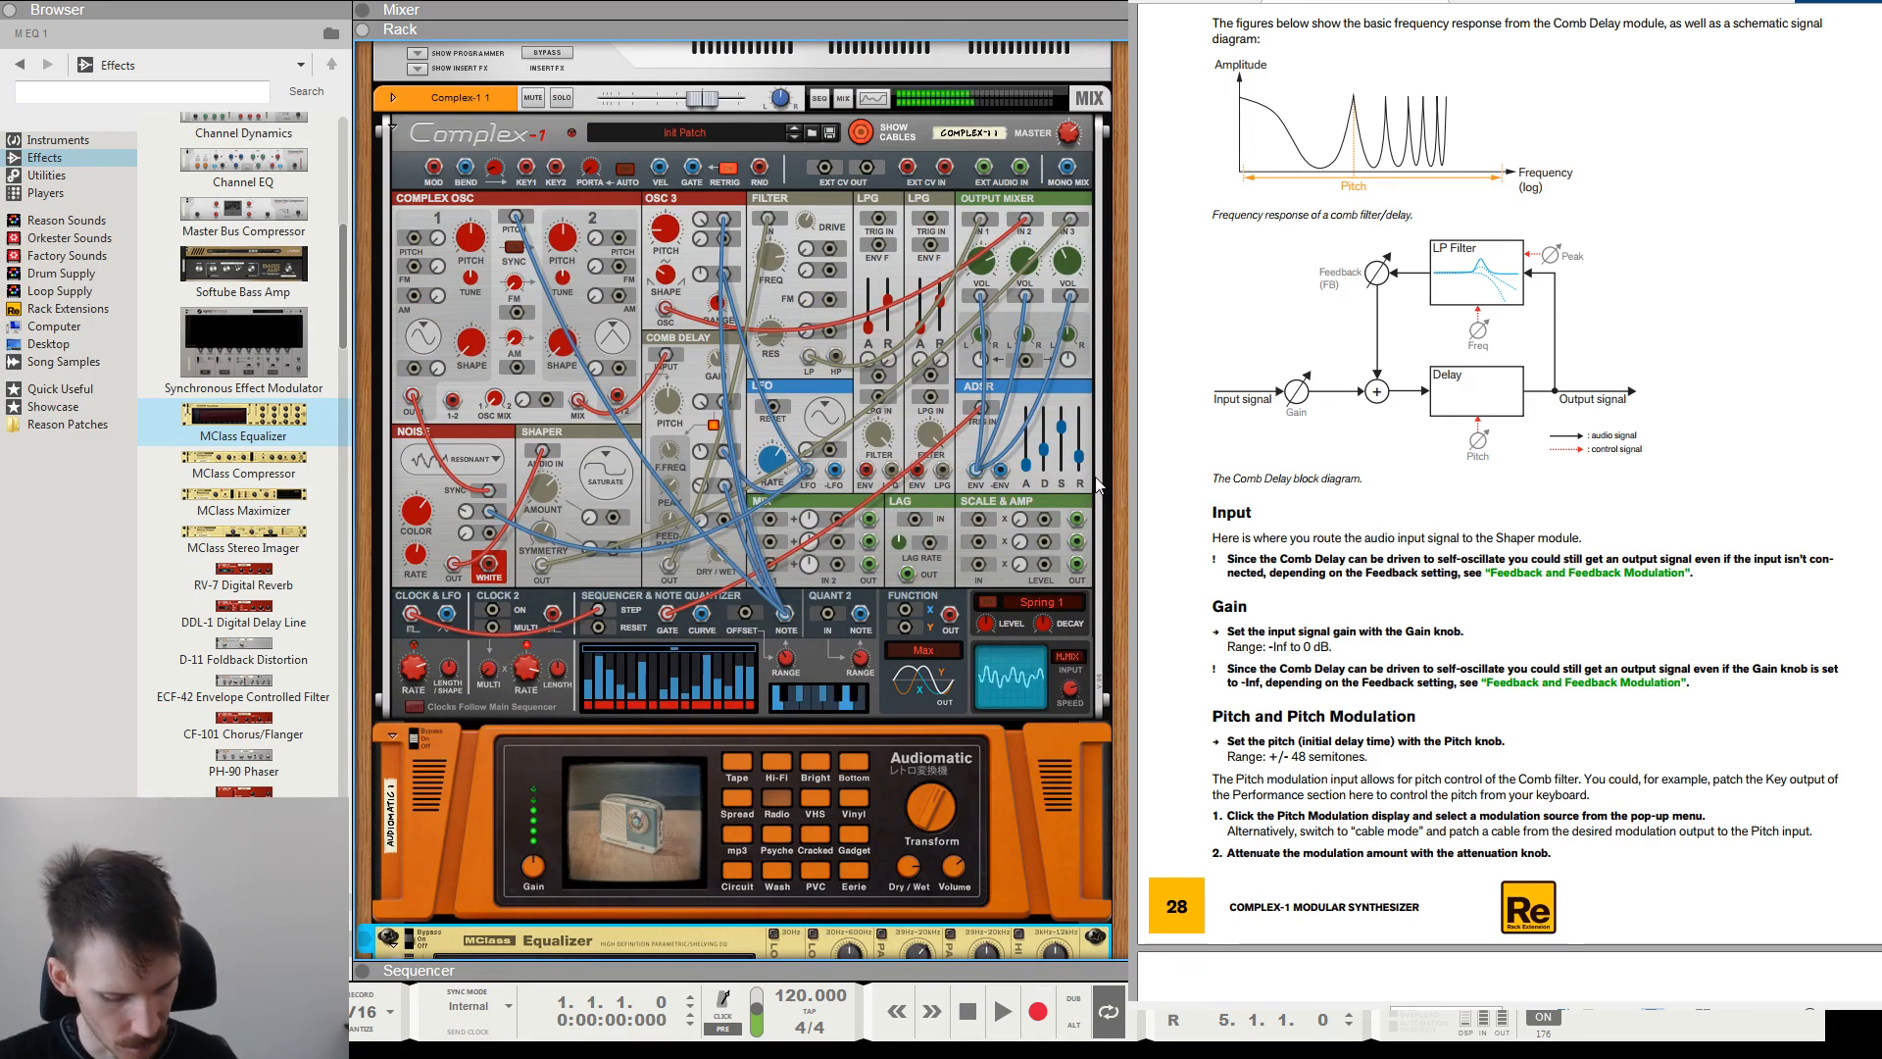
pyautogui.click(1031, 477)
pyautogui.moveTo(1031, 475)
pyautogui.mouseDown()
pyautogui.moveTo(1047, 457)
pyautogui.moveTo(1033, 469)
pyautogui.mouseUp()
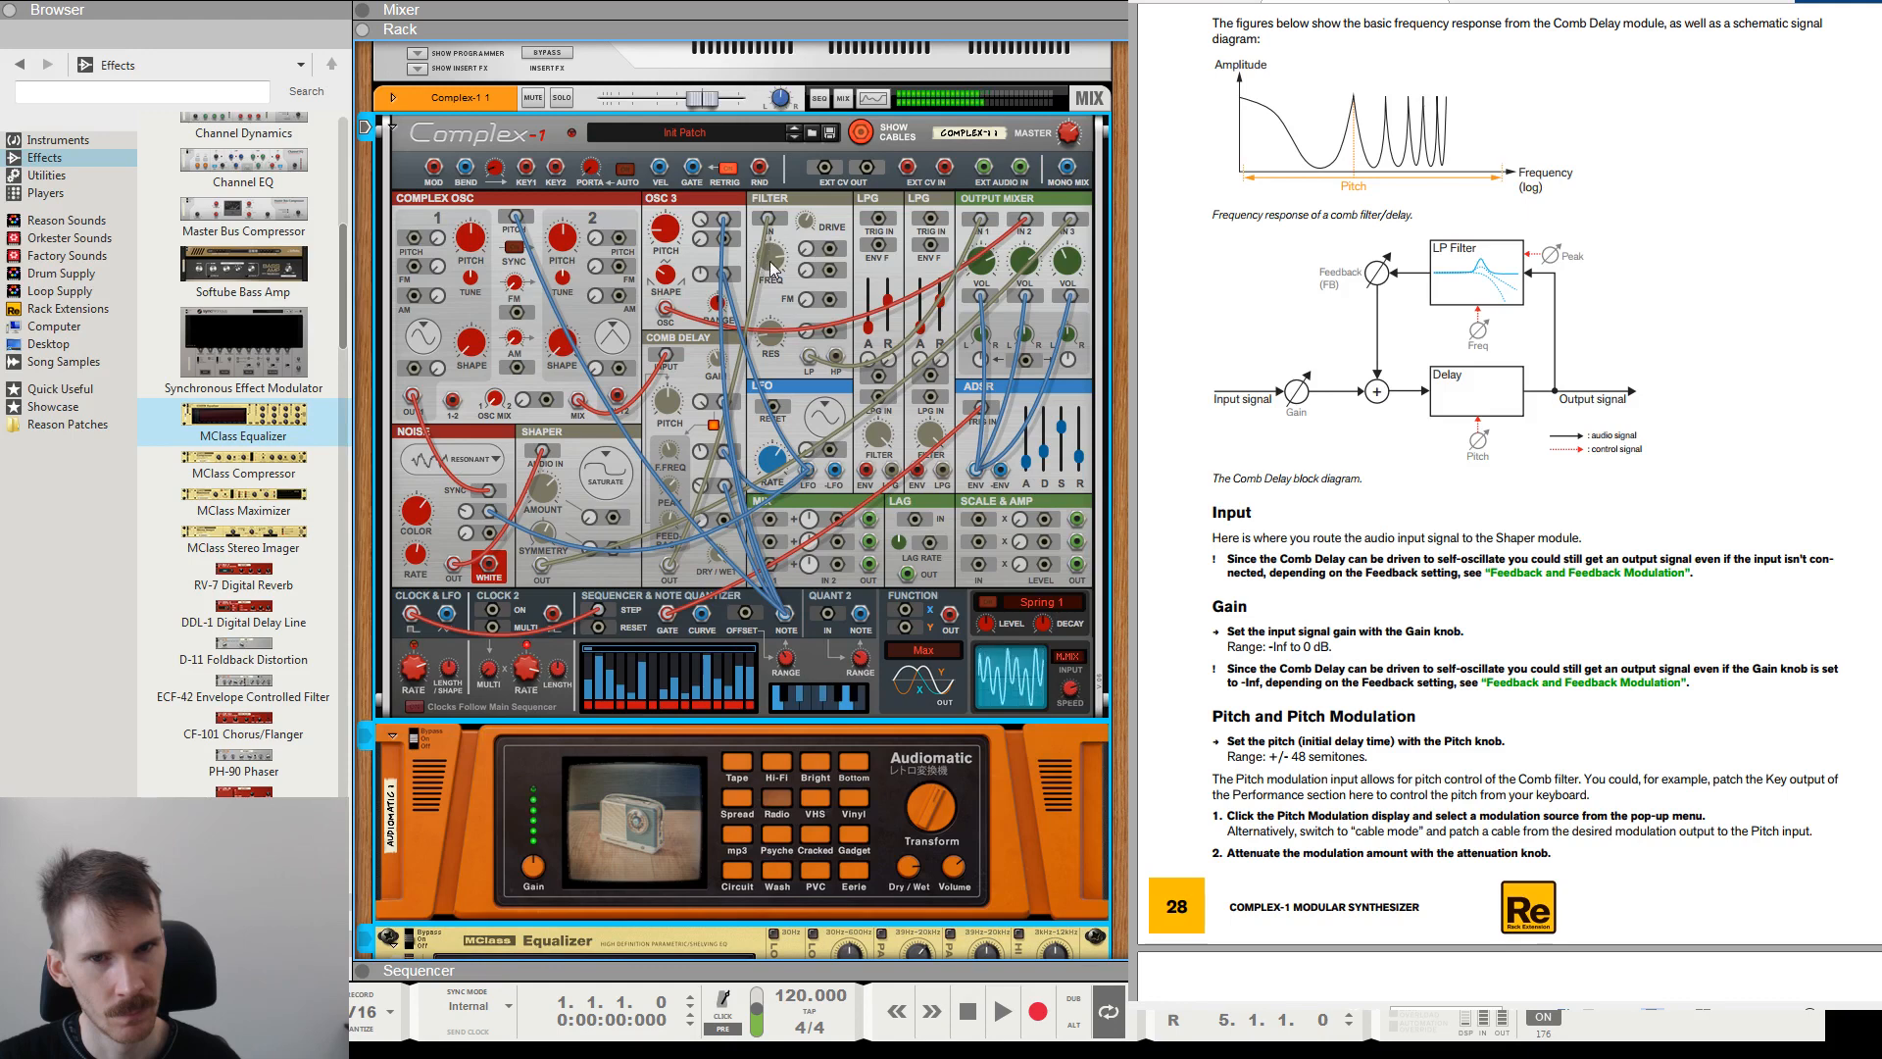
pyautogui.moveTo(773, 297); pyautogui.dragTo(779, 256)
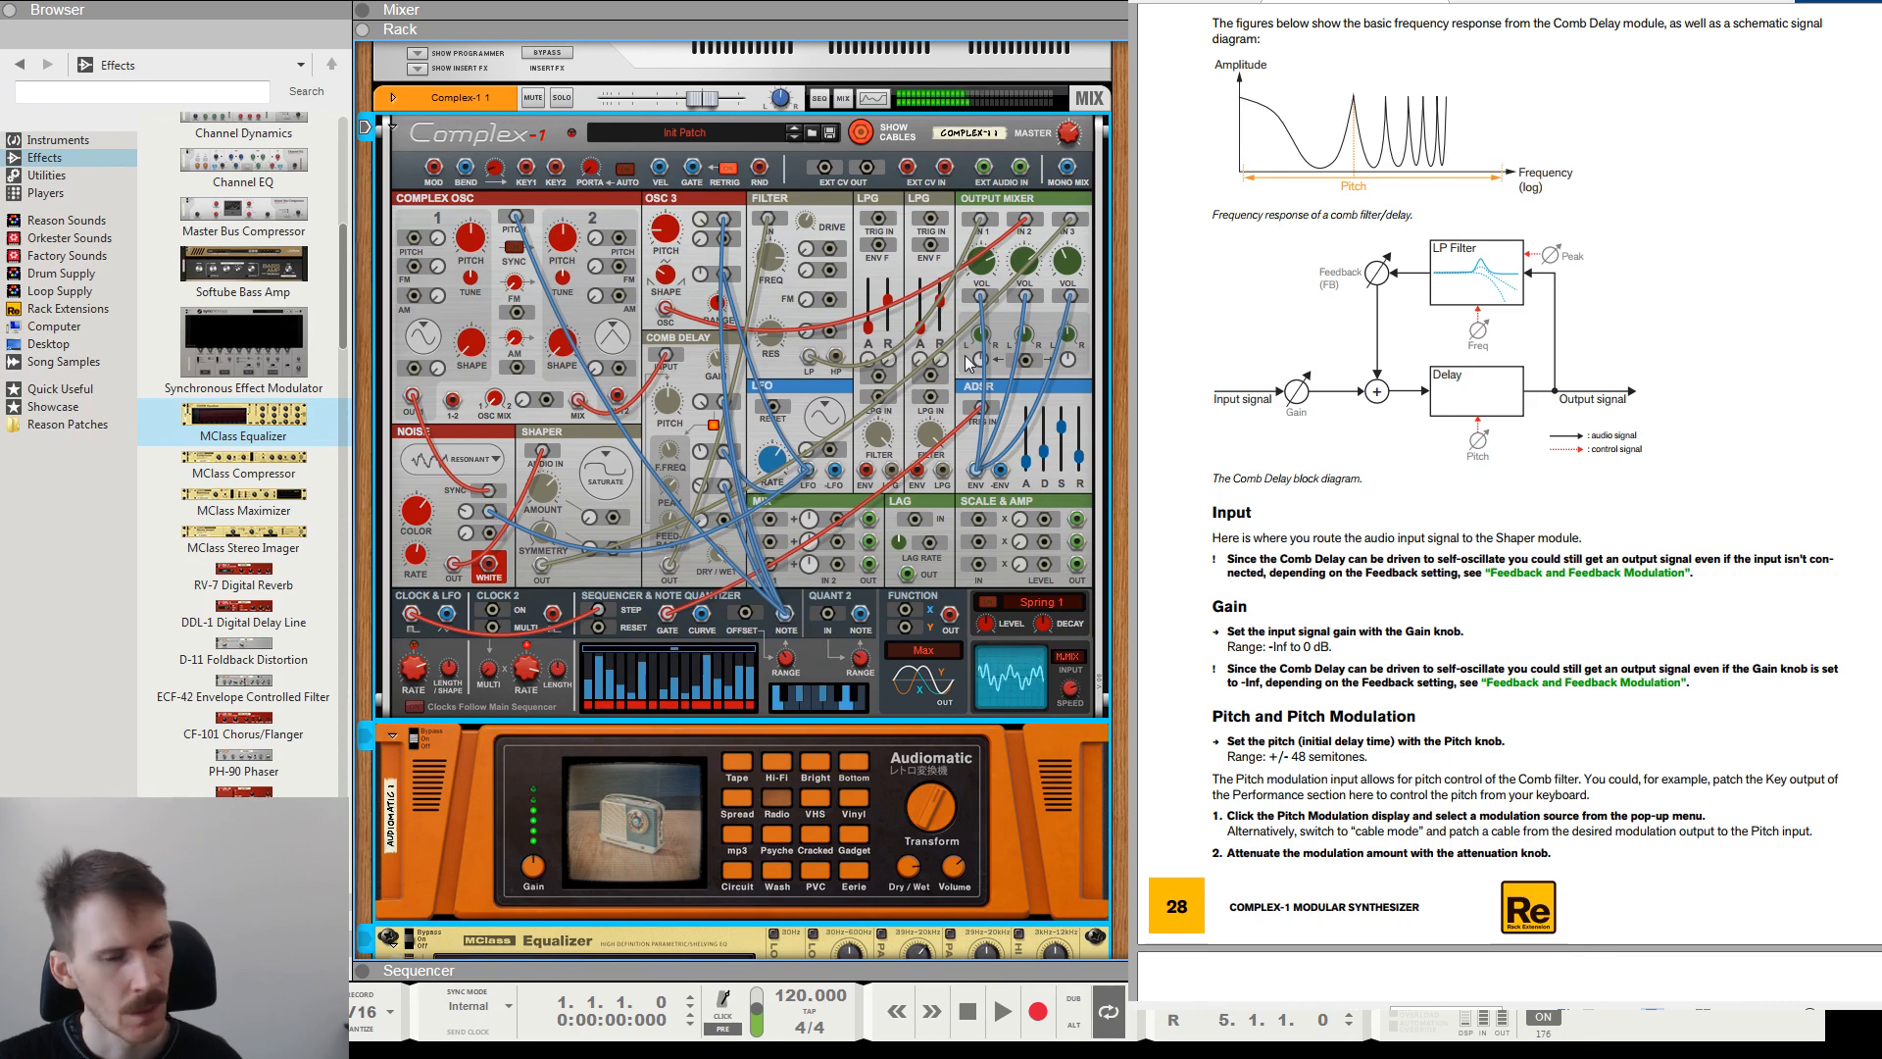
pyautogui.scroll(-3, 968, 363)
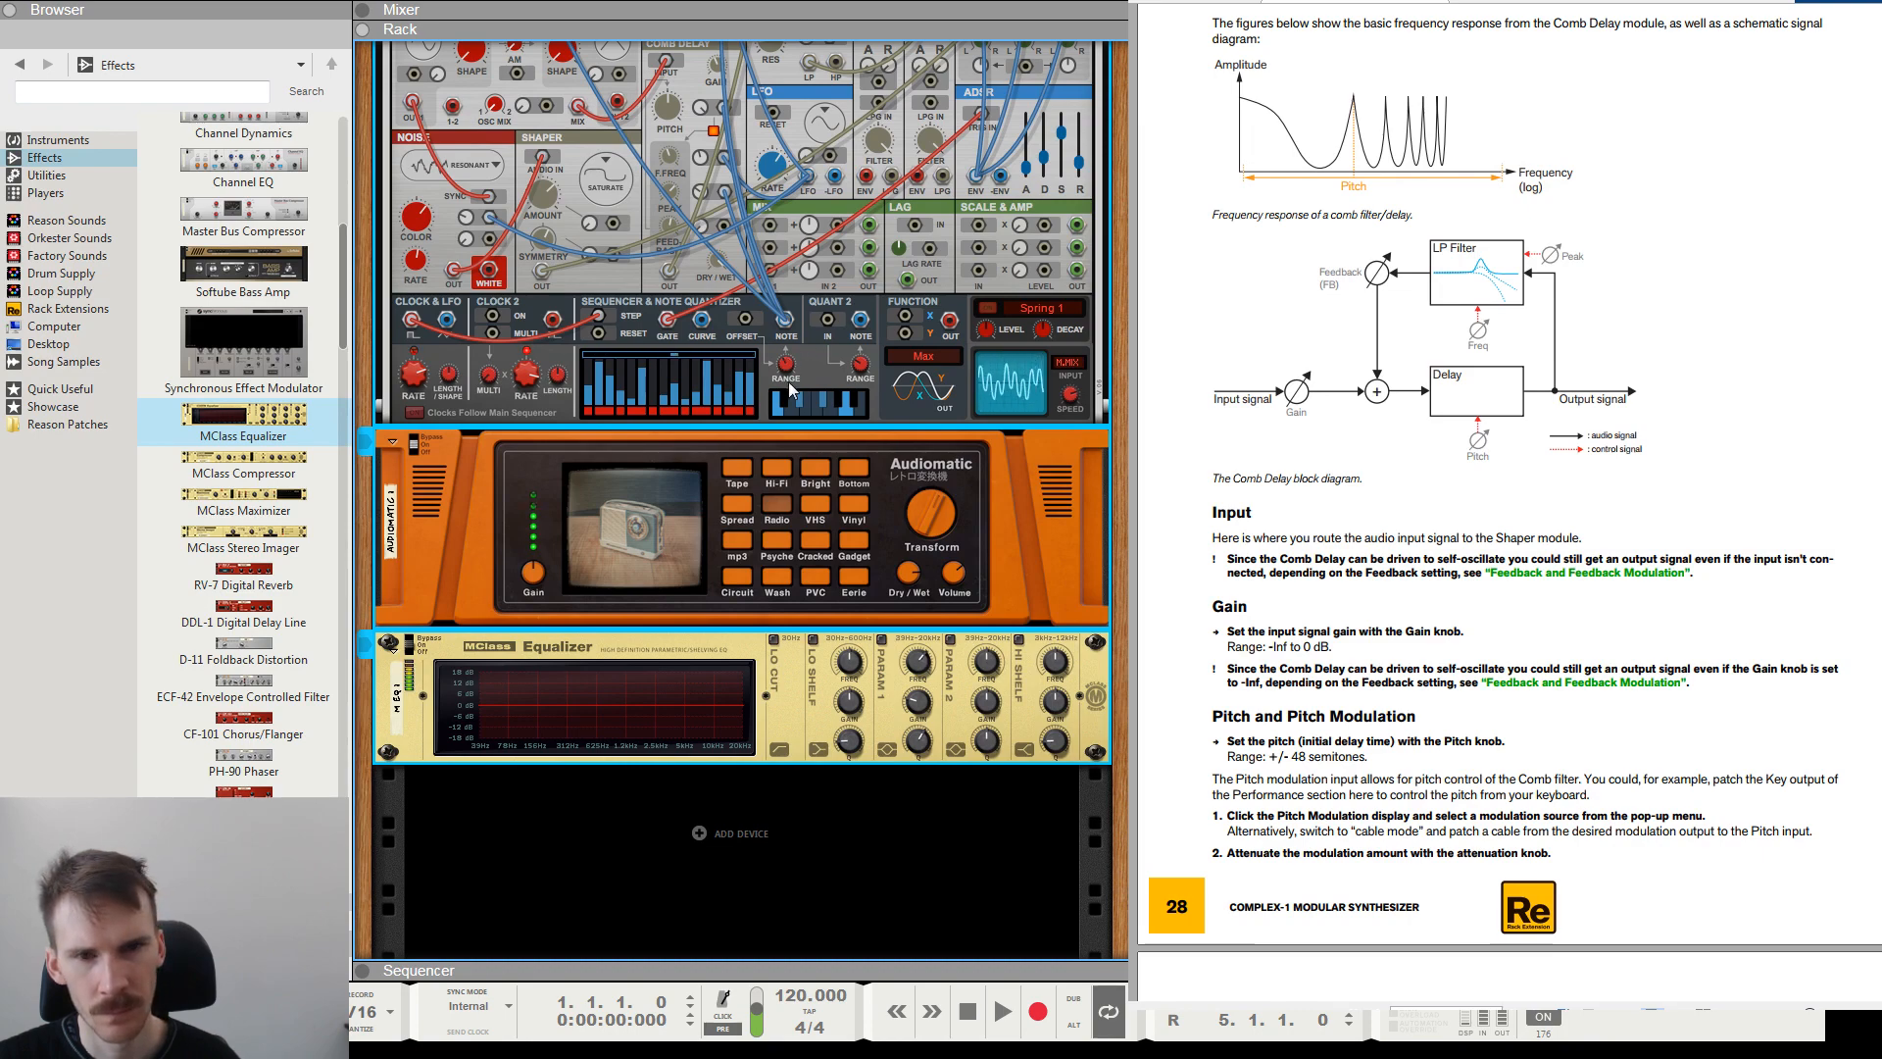
pyautogui.scroll(5, 824, 372)
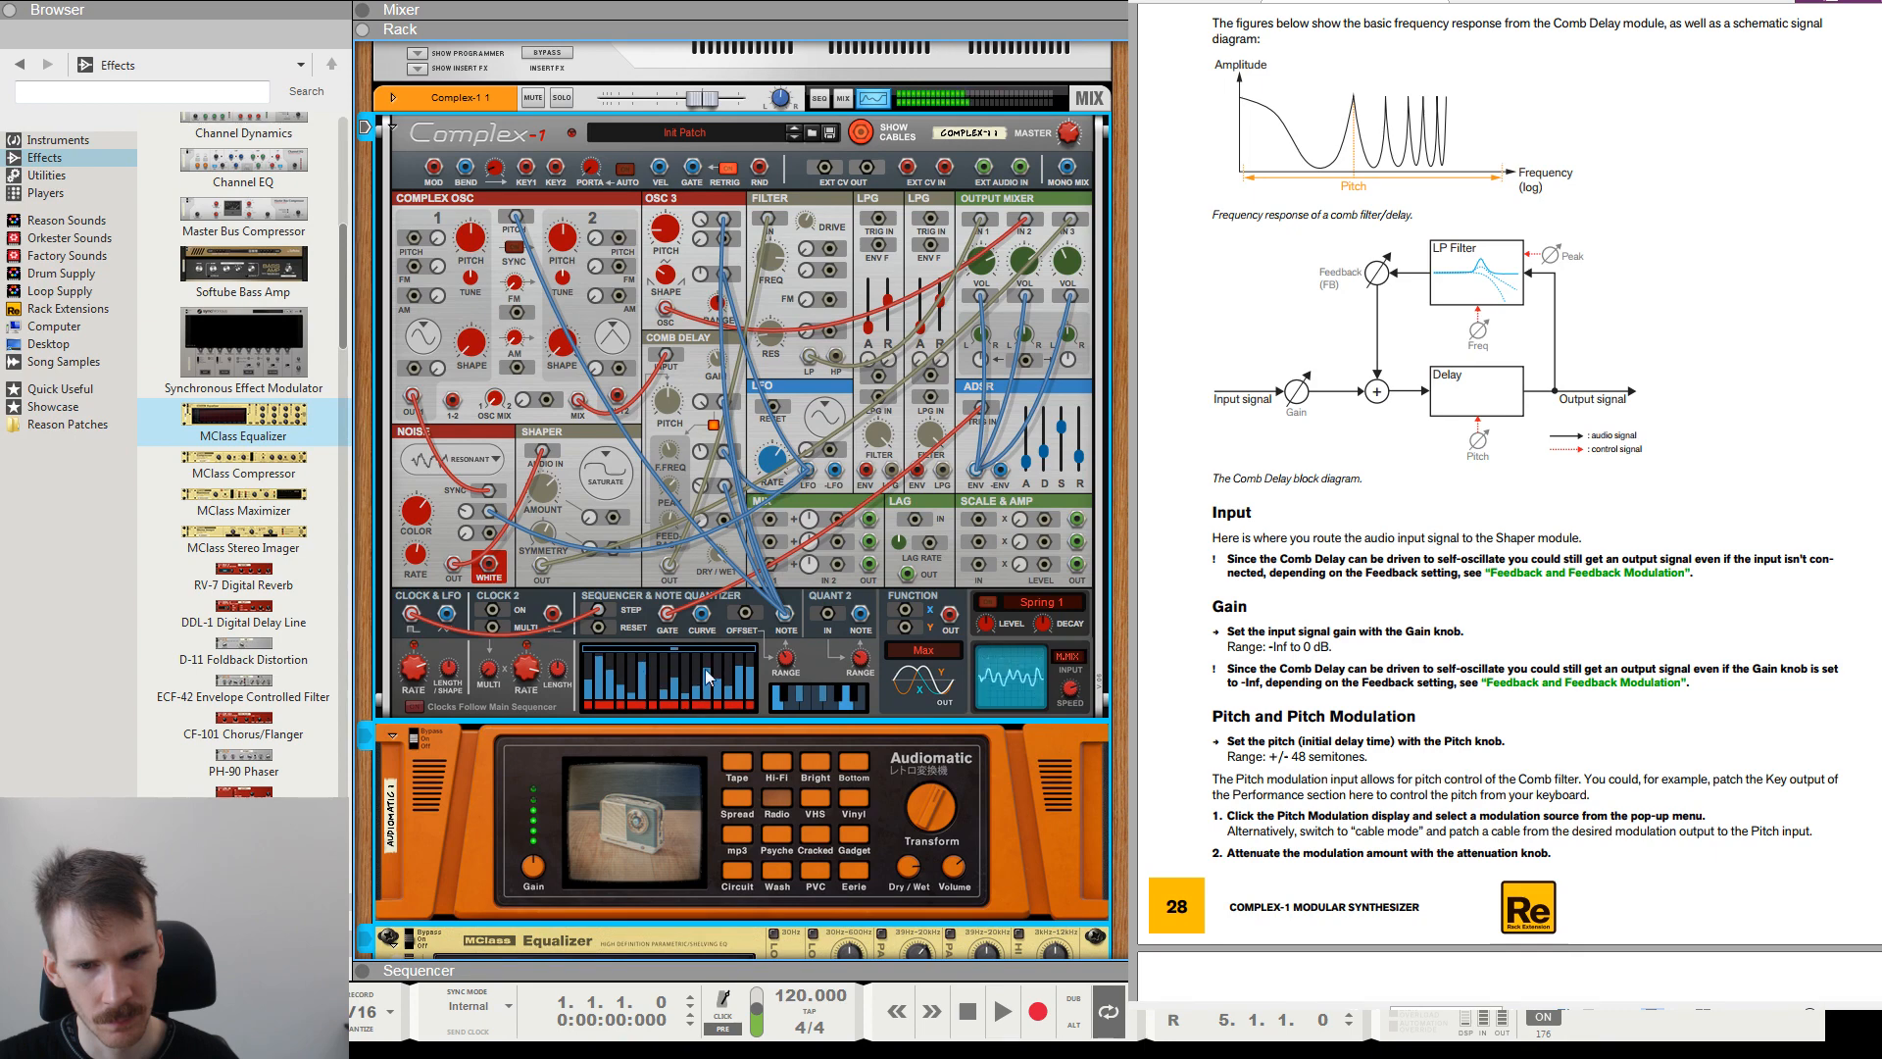
pyautogui.moveTo(789, 670)
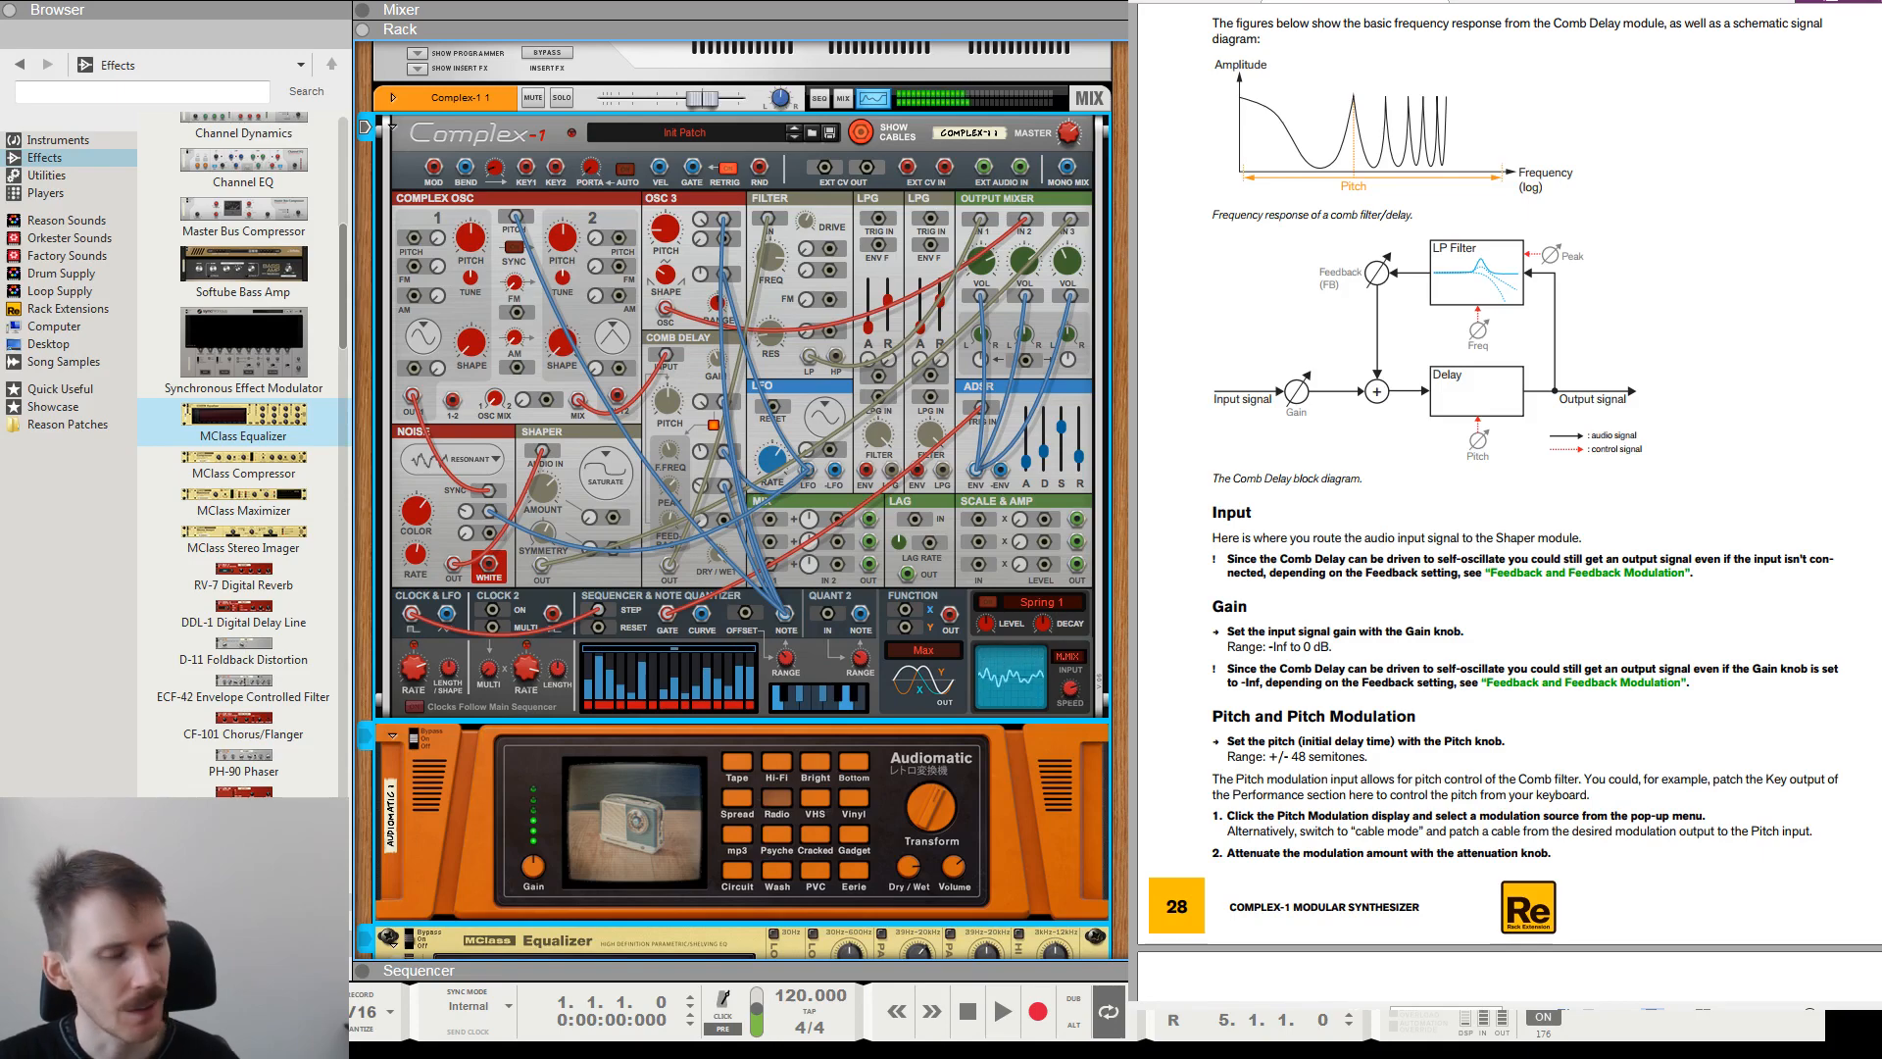
pyautogui.scroll(-3, 882, 414)
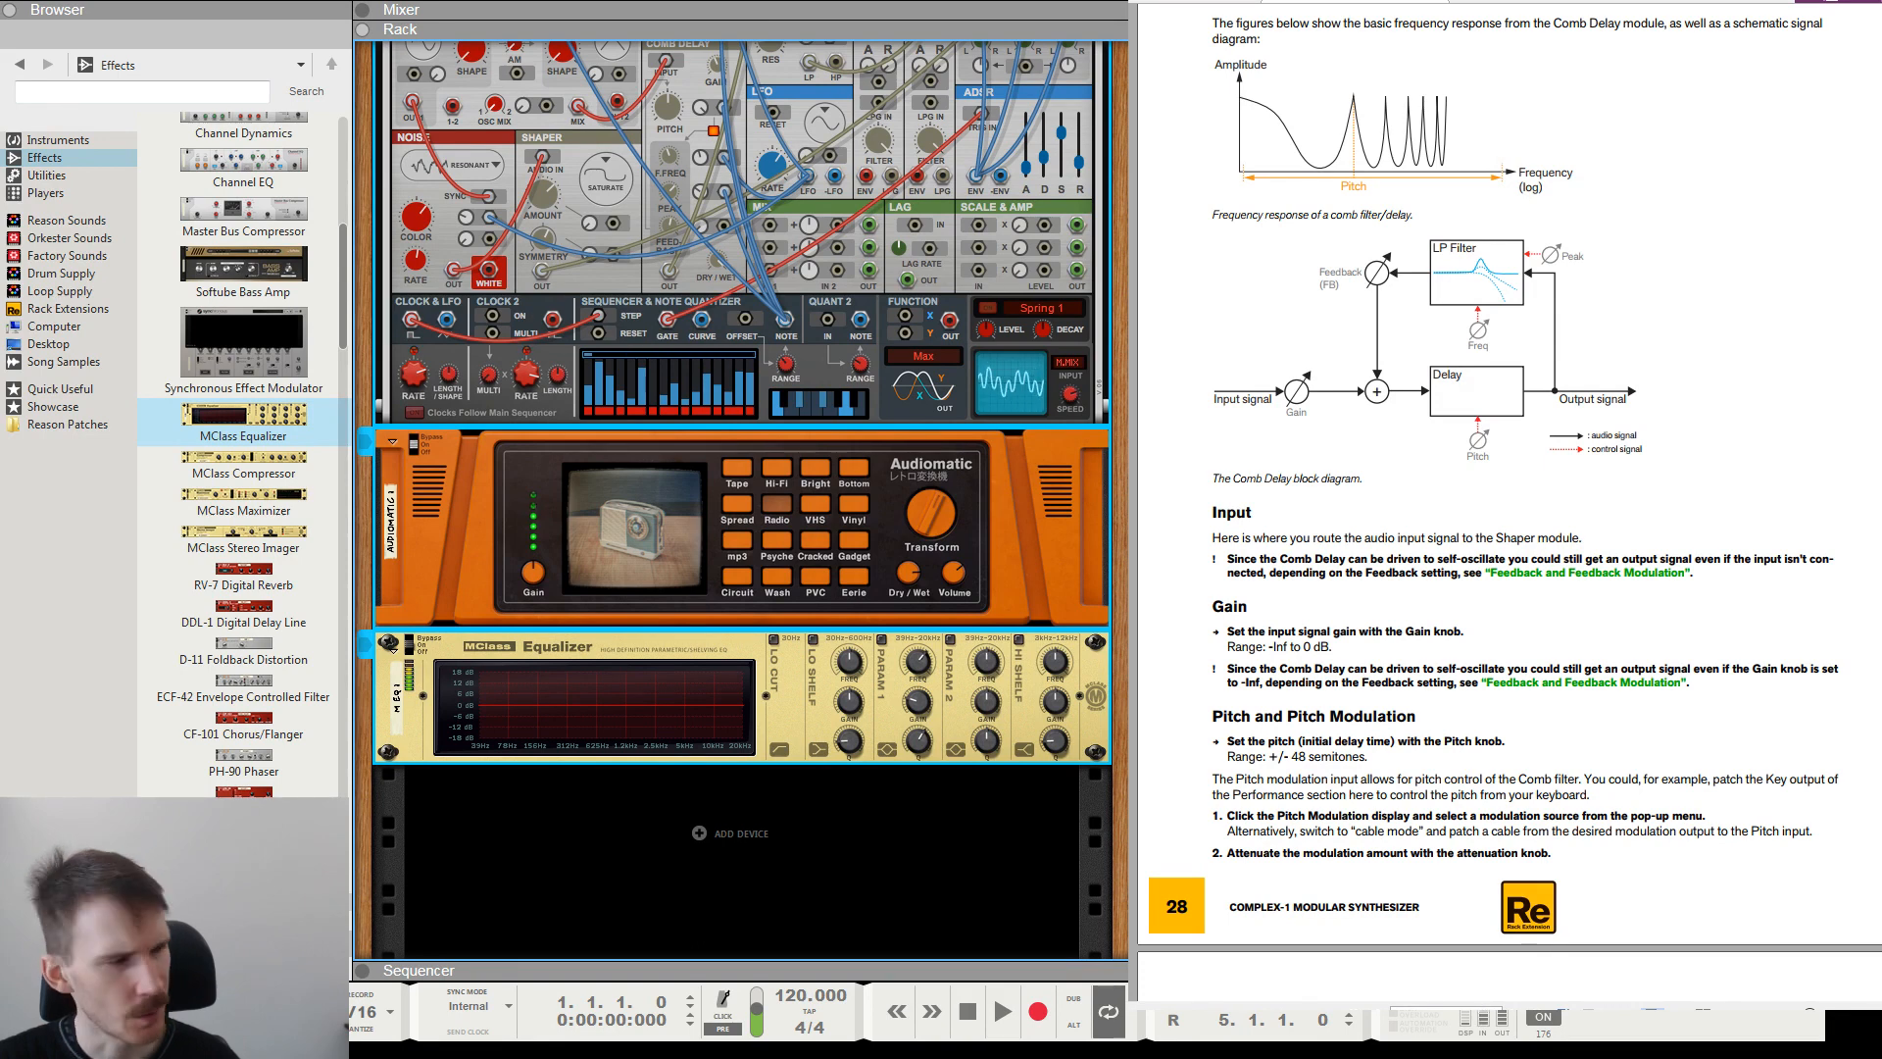
pyautogui.click(741, 862)
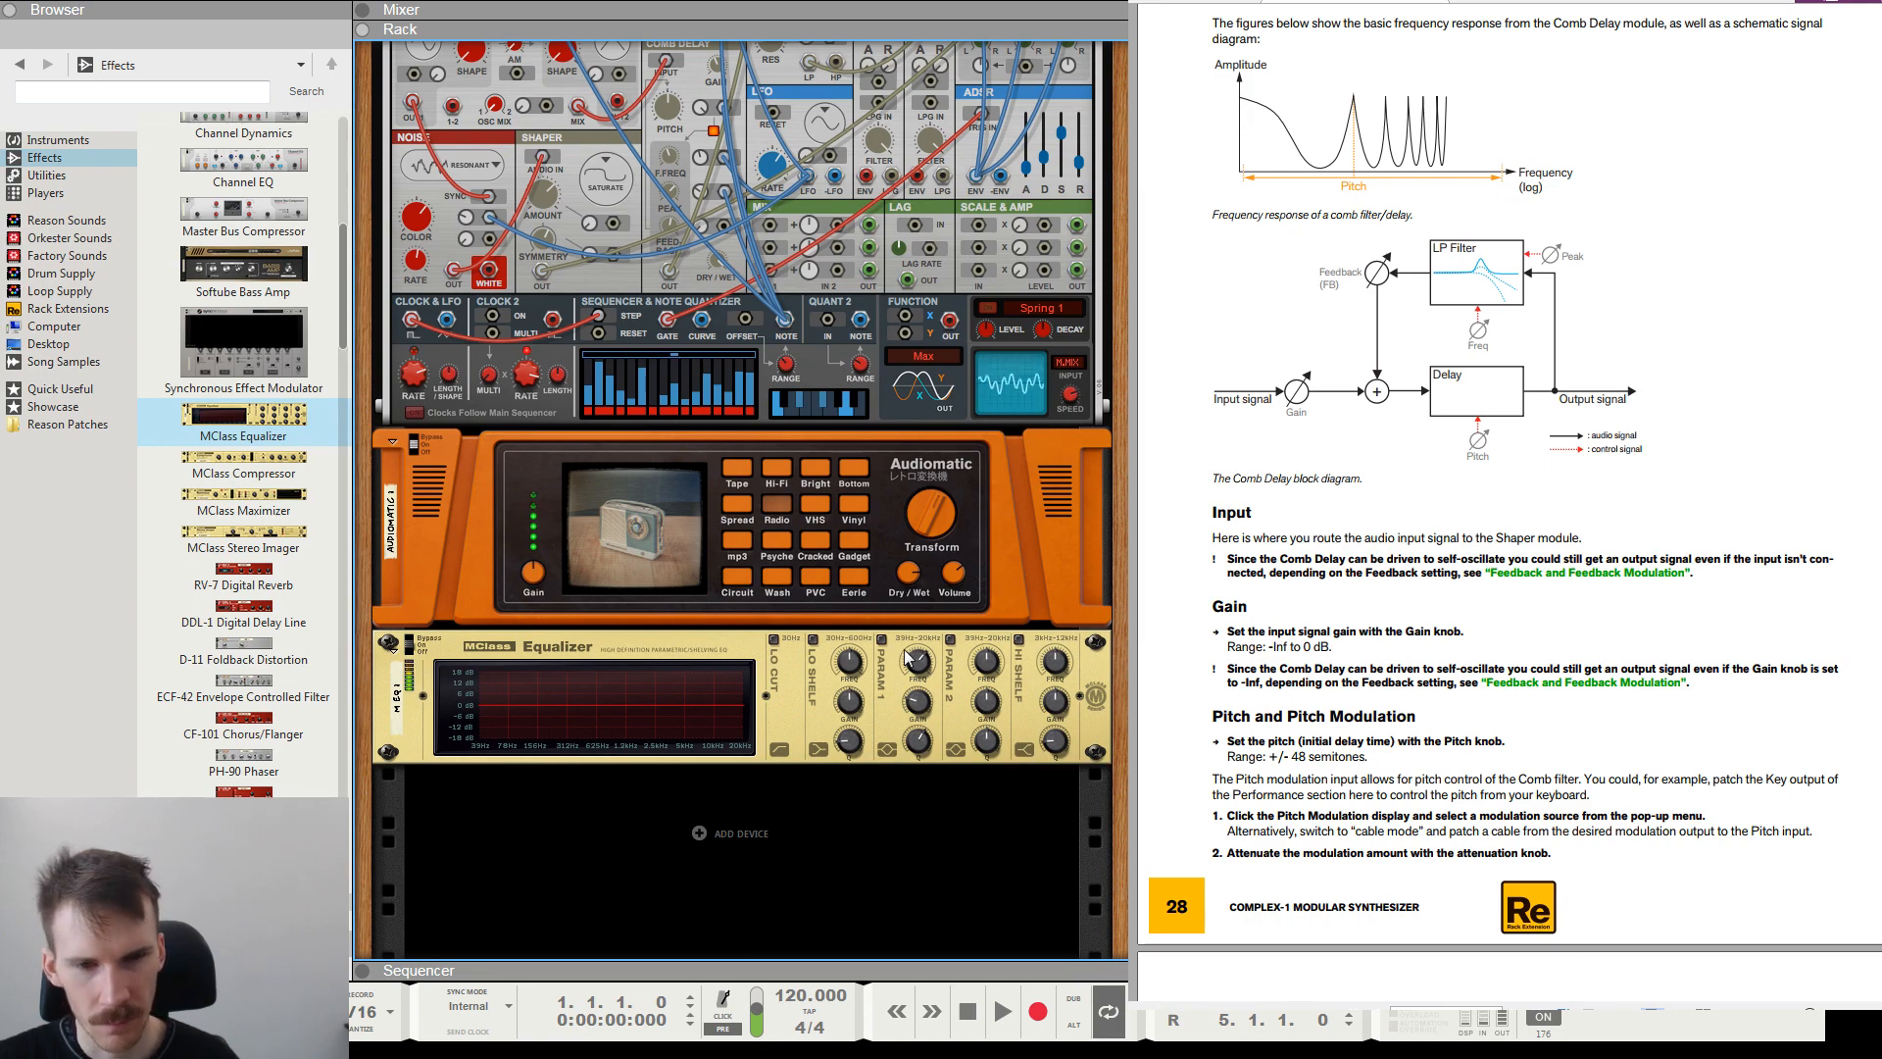
pyautogui.moveTo(912, 665)
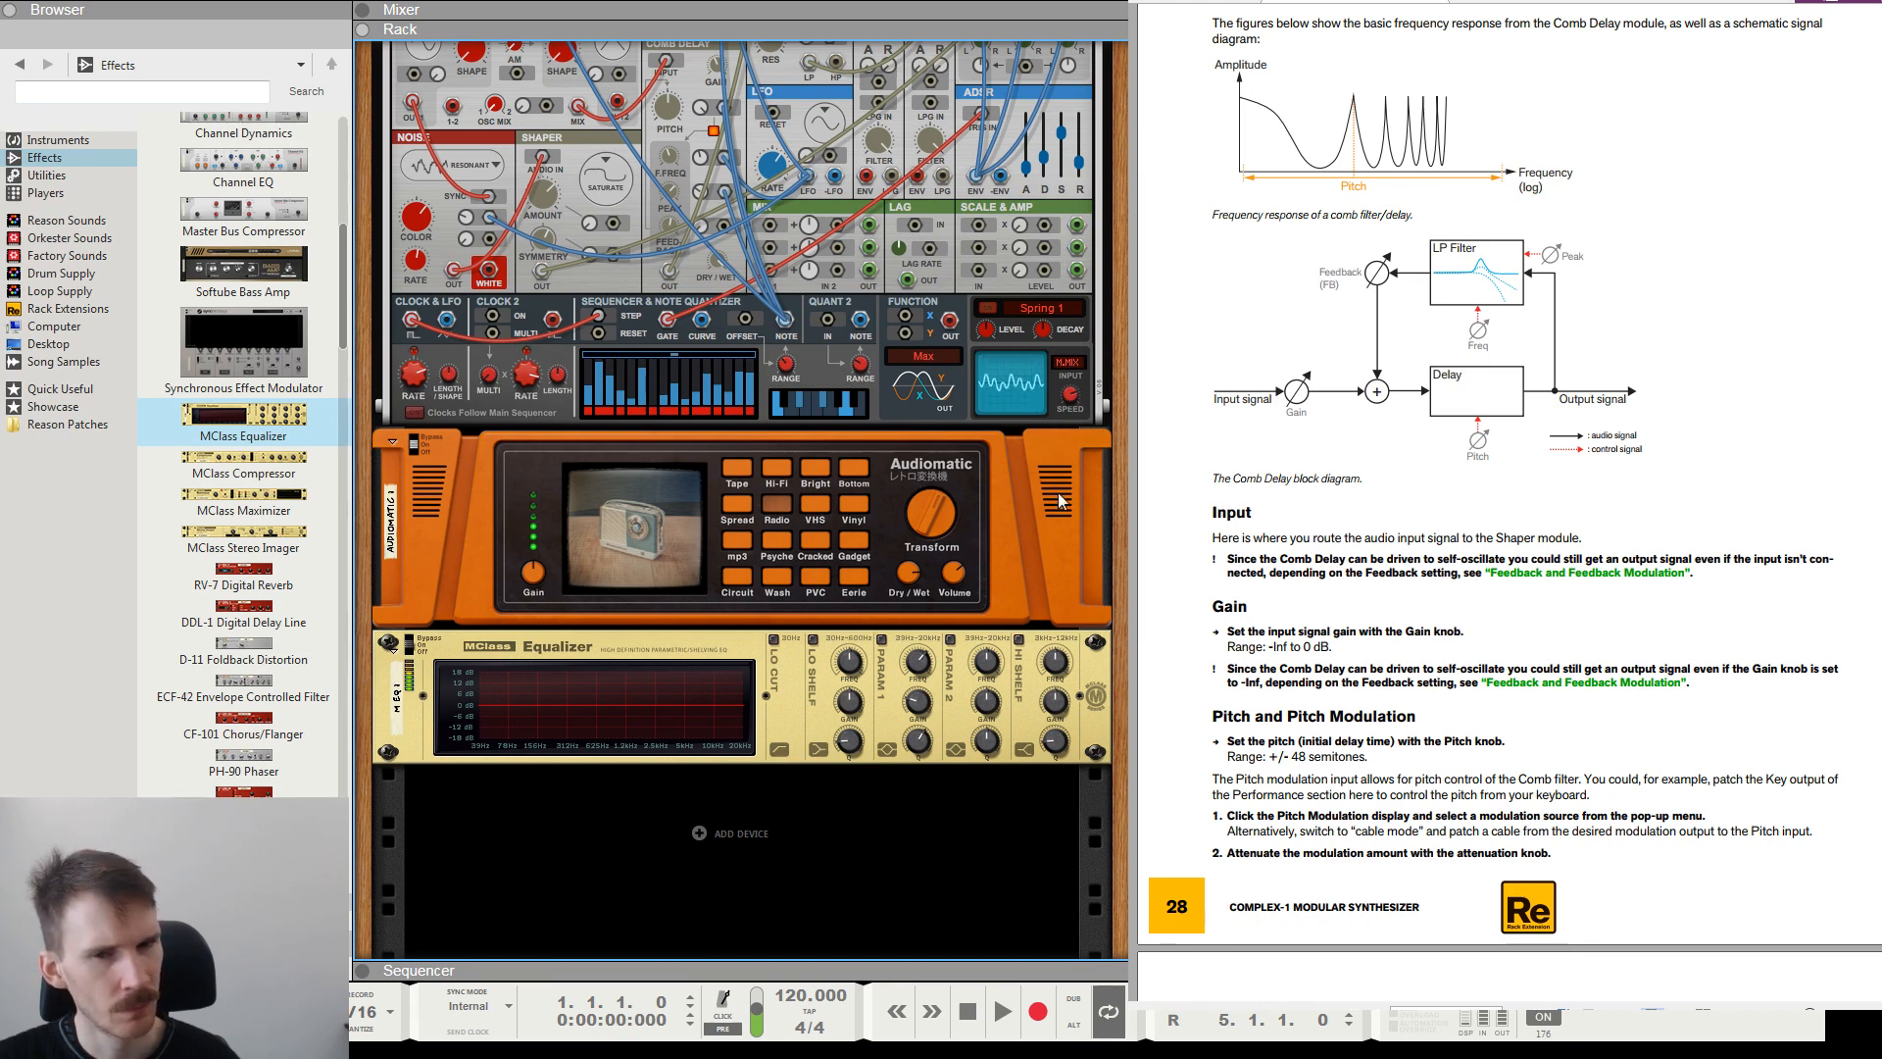
pyautogui.scroll(5, 861, 633)
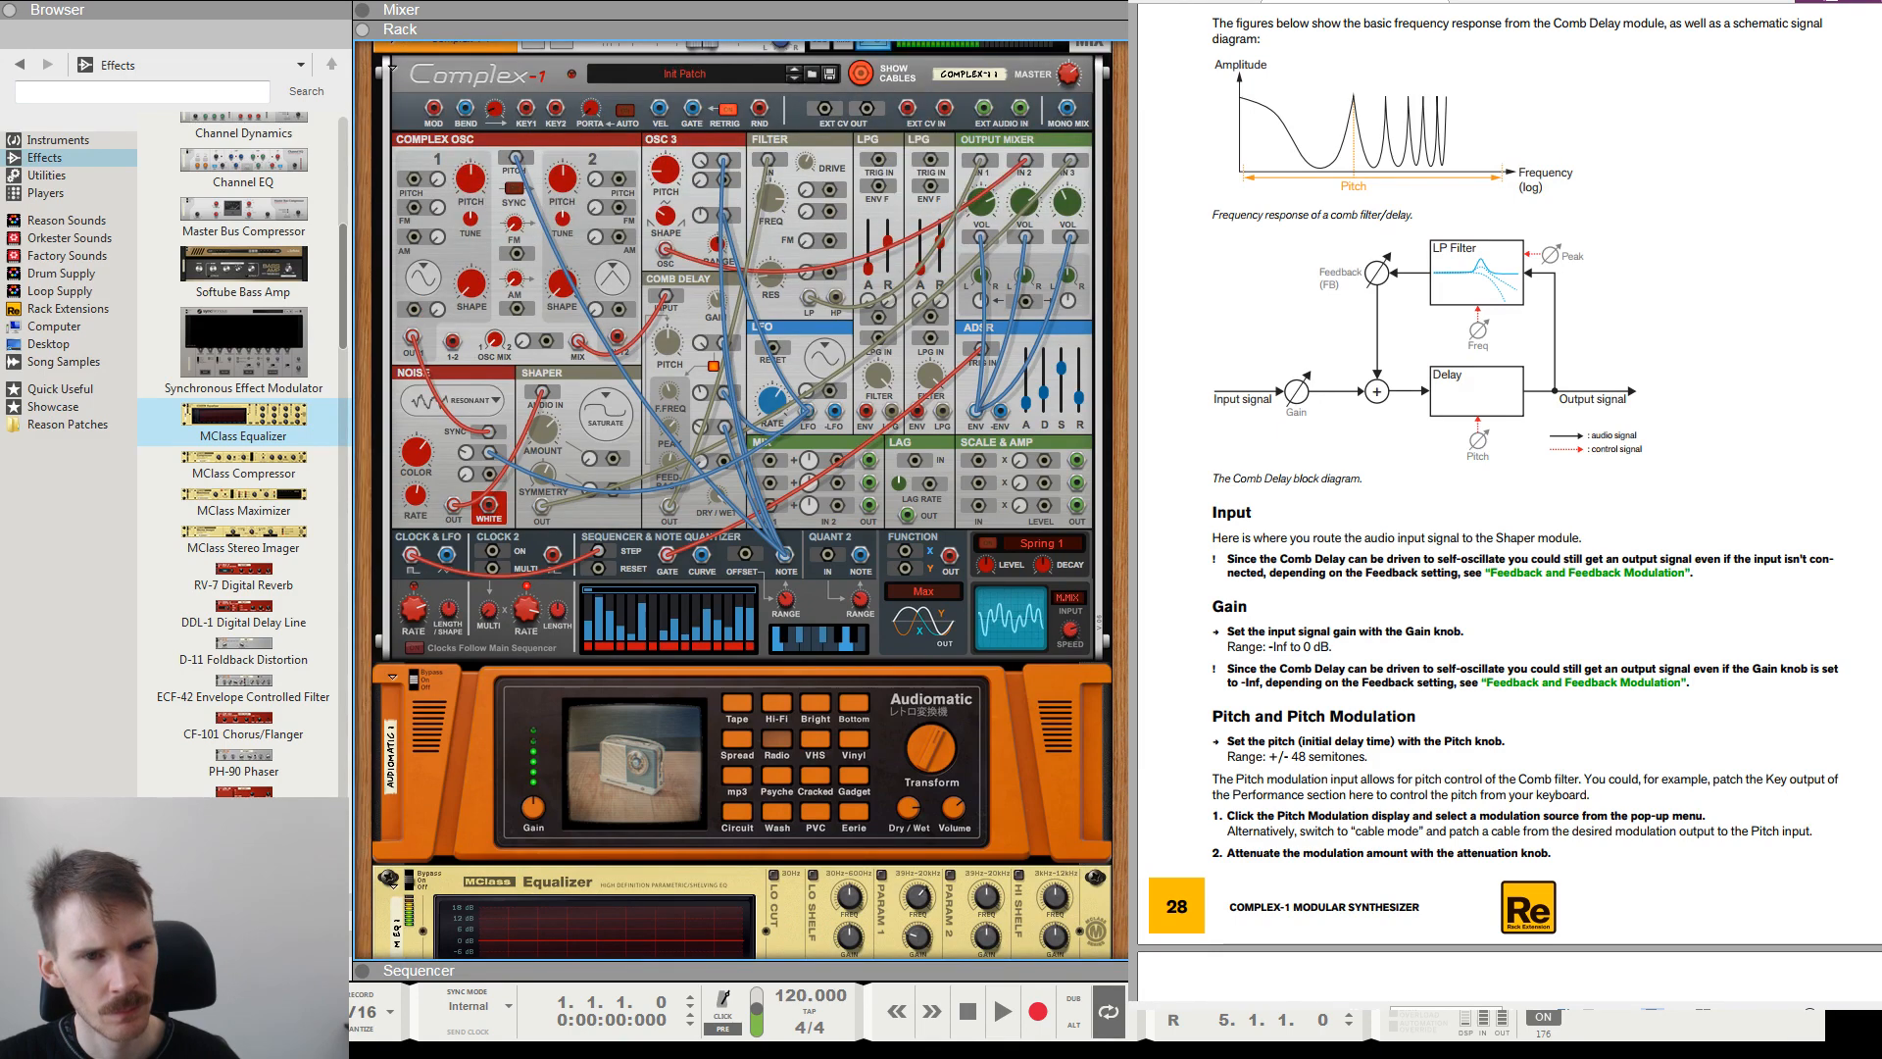
# Fine-tune the ADSR envelope's attack and decay and adjust the Comb Delay's filter frequency.
pyautogui.click(1029, 400)
pyautogui.moveTo(1031, 403); pyautogui.dragTo(1032, 418)
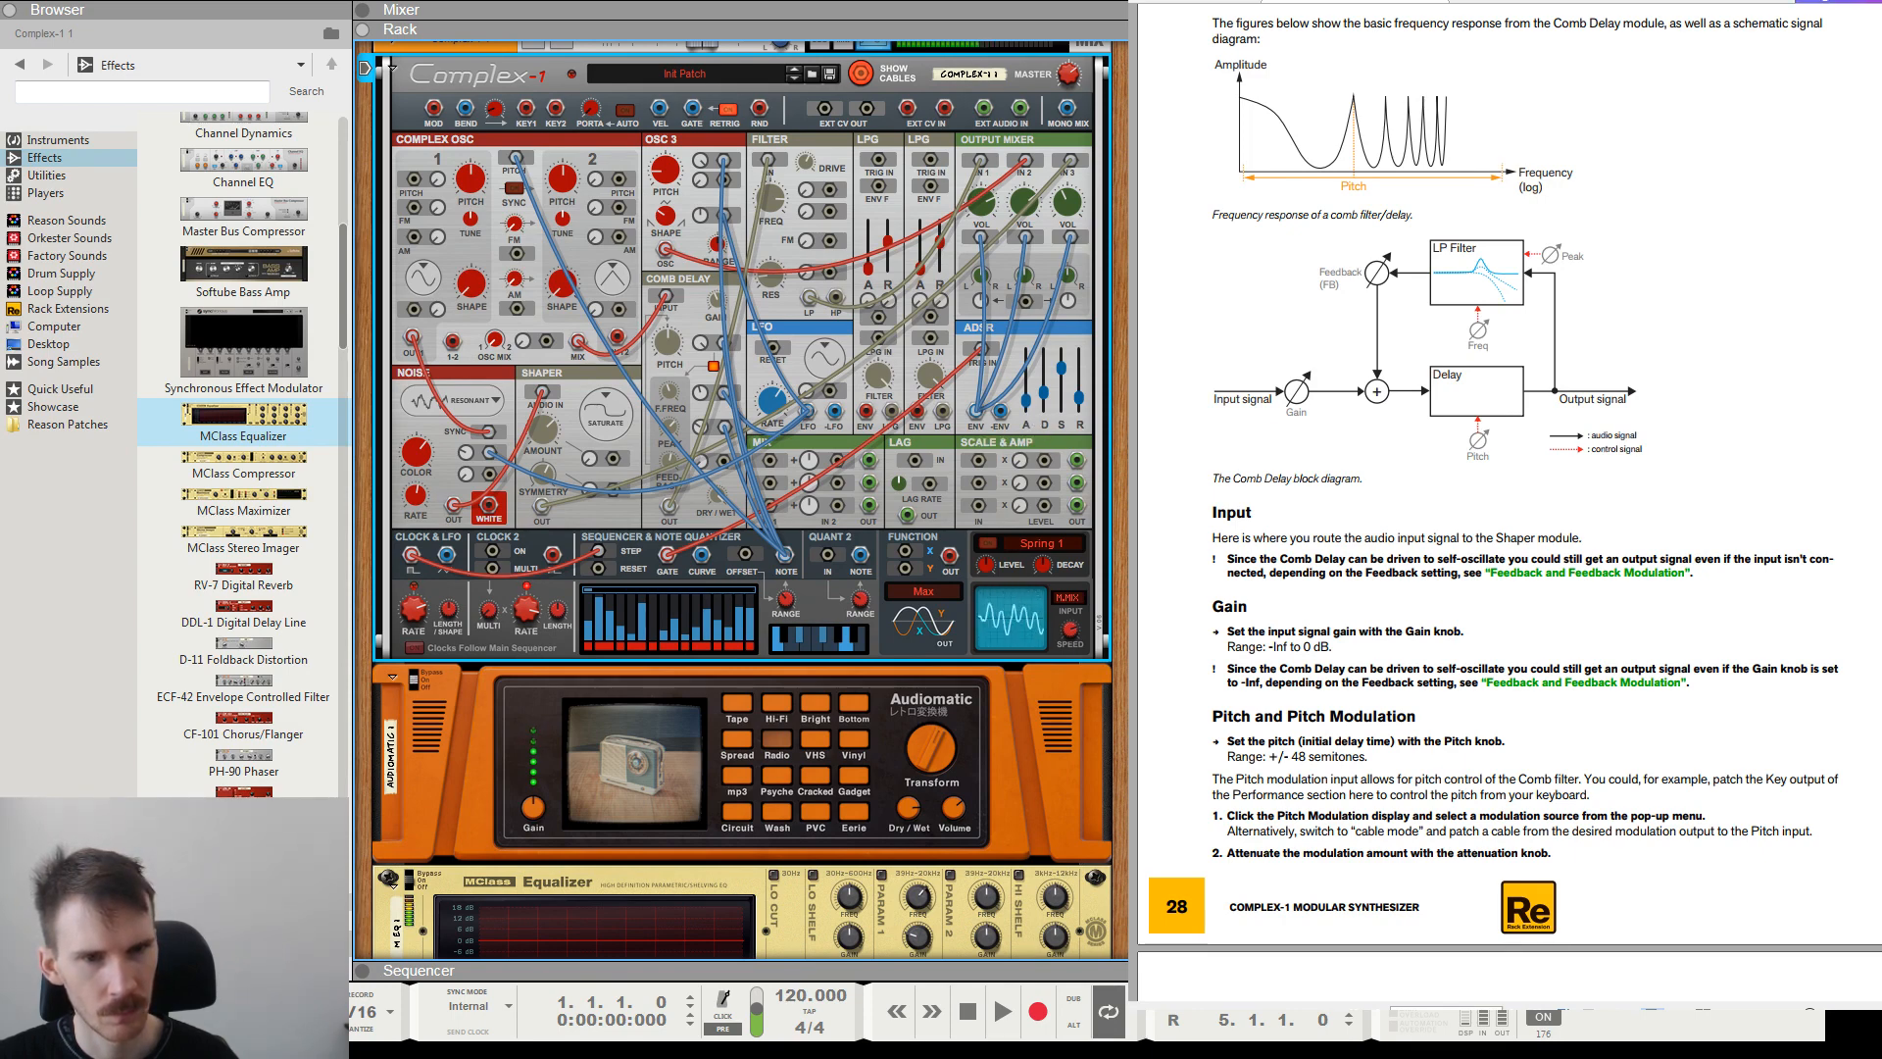
pyautogui.moveTo(1047, 397)
pyautogui.mouseDown()
pyautogui.moveTo(1057, 386)
pyautogui.moveTo(1048, 401)
pyautogui.mouseUp()
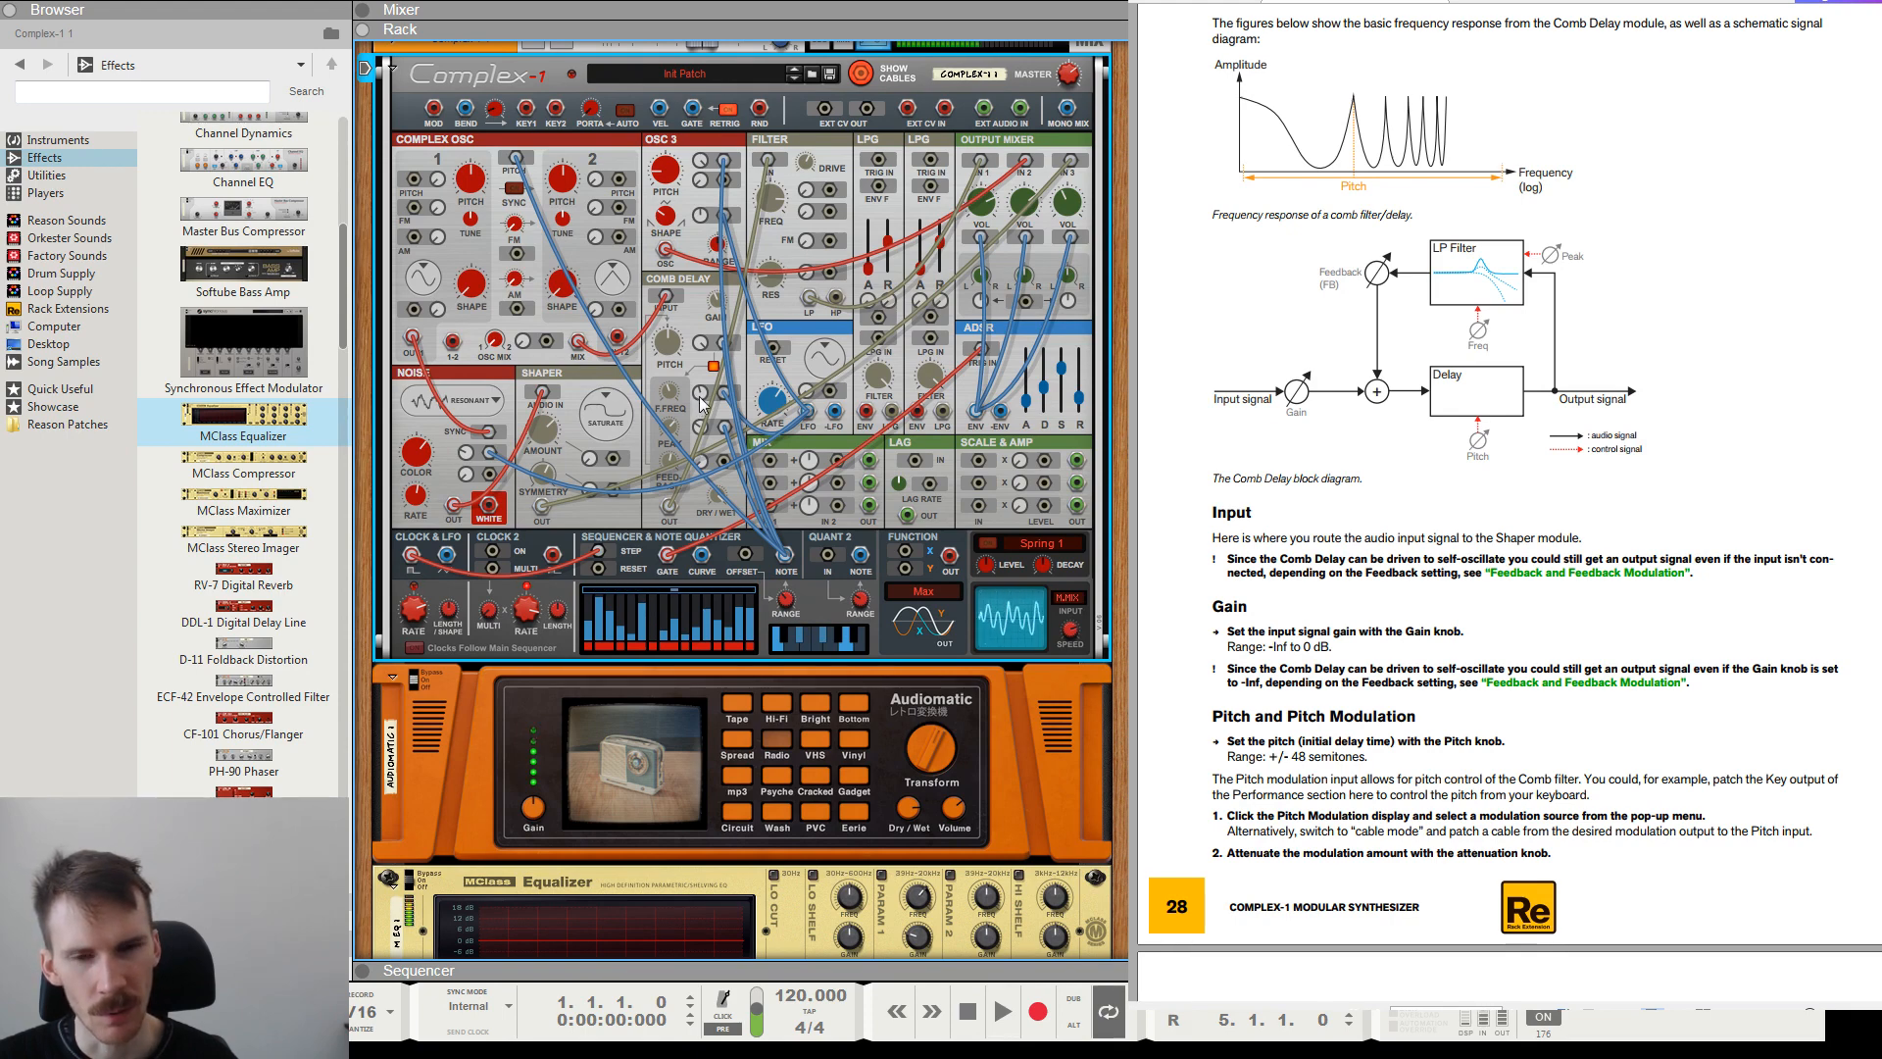
pyautogui.moveTo(672, 397)
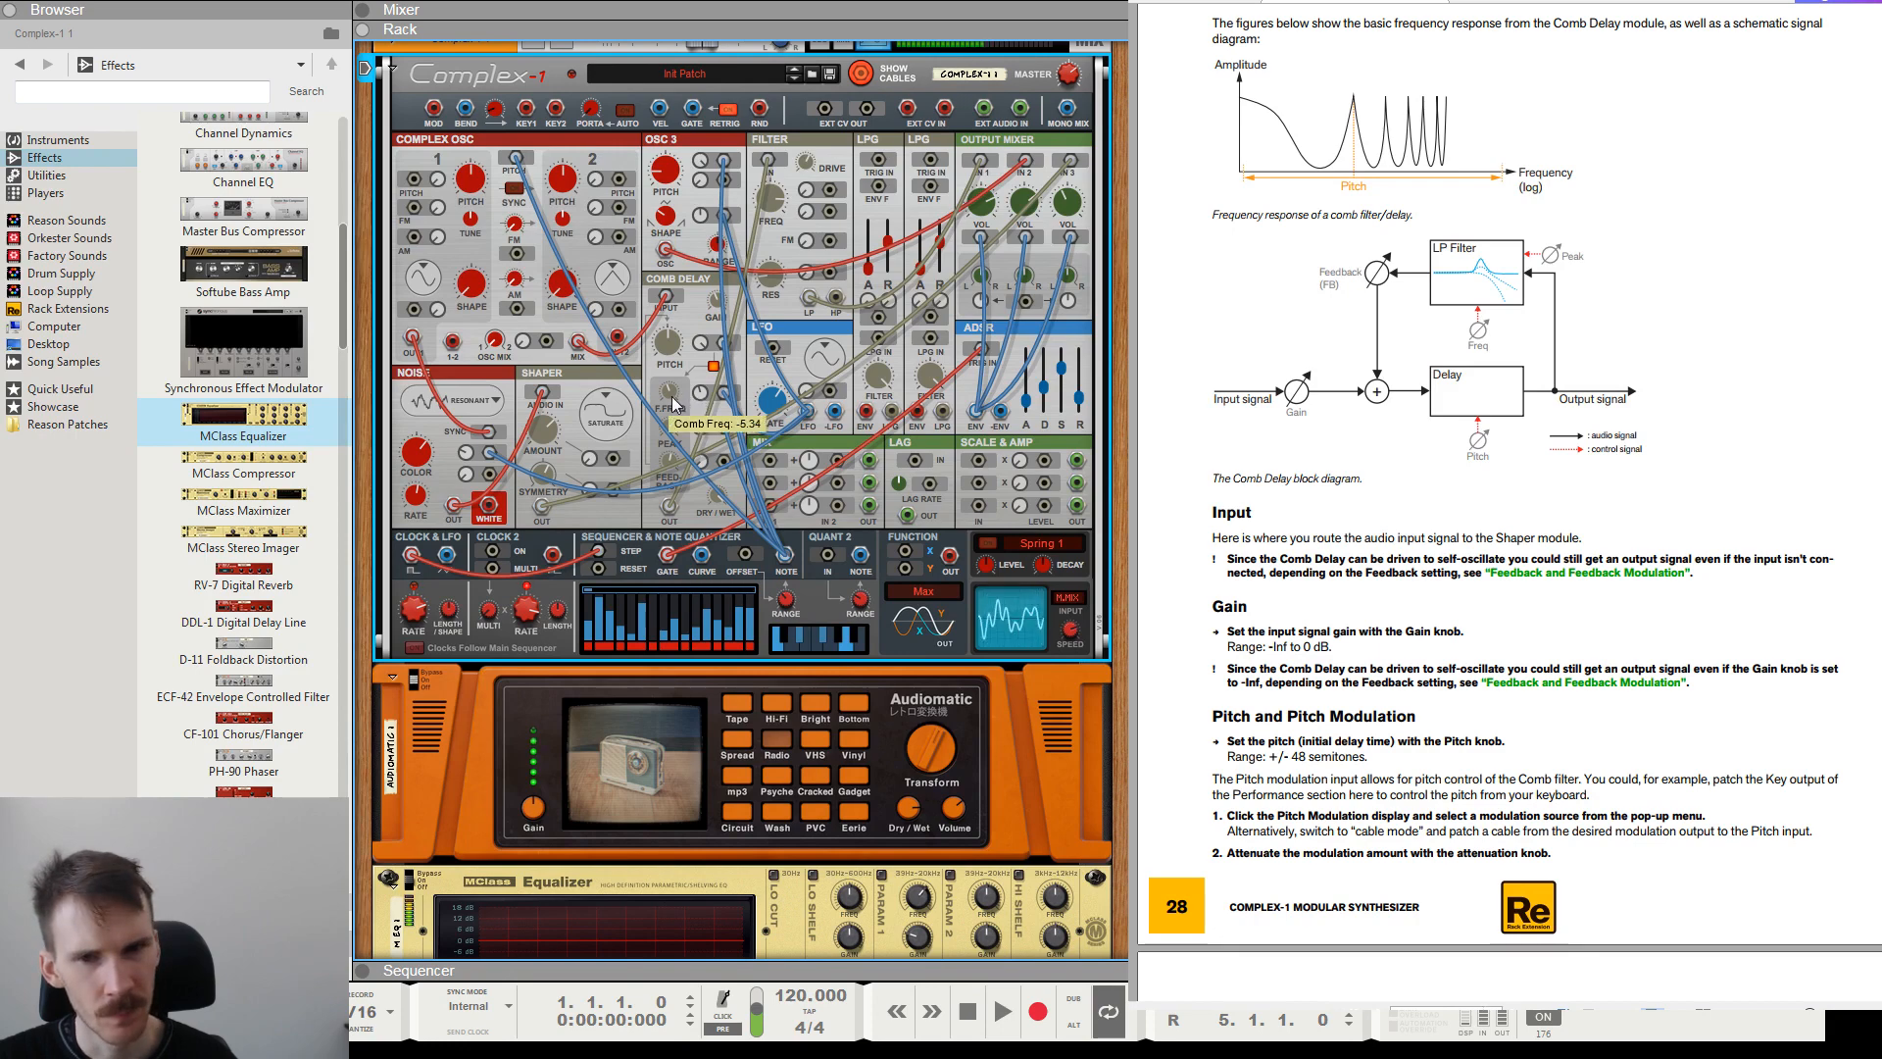
pyautogui.moveTo(674, 406)
pyautogui.mouseDown()
pyautogui.moveTo(684, 433)
pyautogui.moveTo(676, 391)
pyautogui.mouseUp()
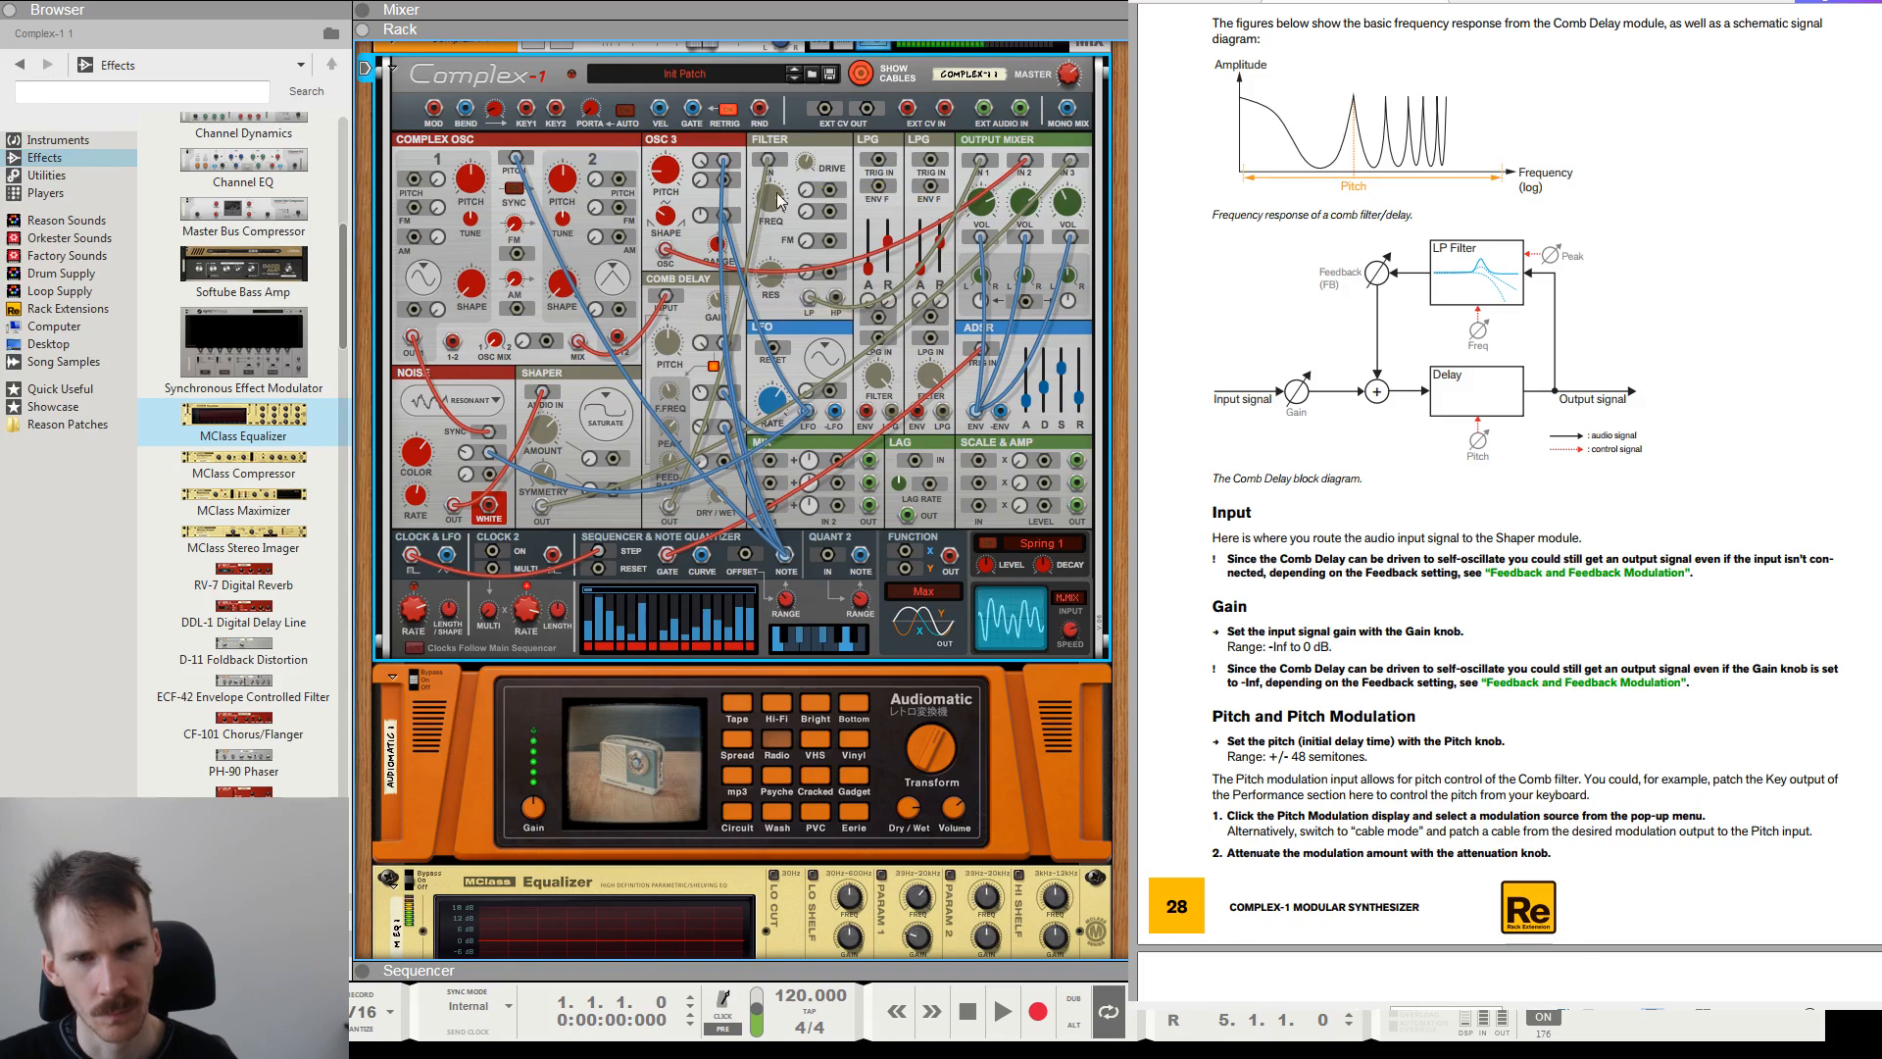
# Delete the MClass Equalizer from the rack.
pyautogui.click(584, 873)
pyautogui.press('Delete')
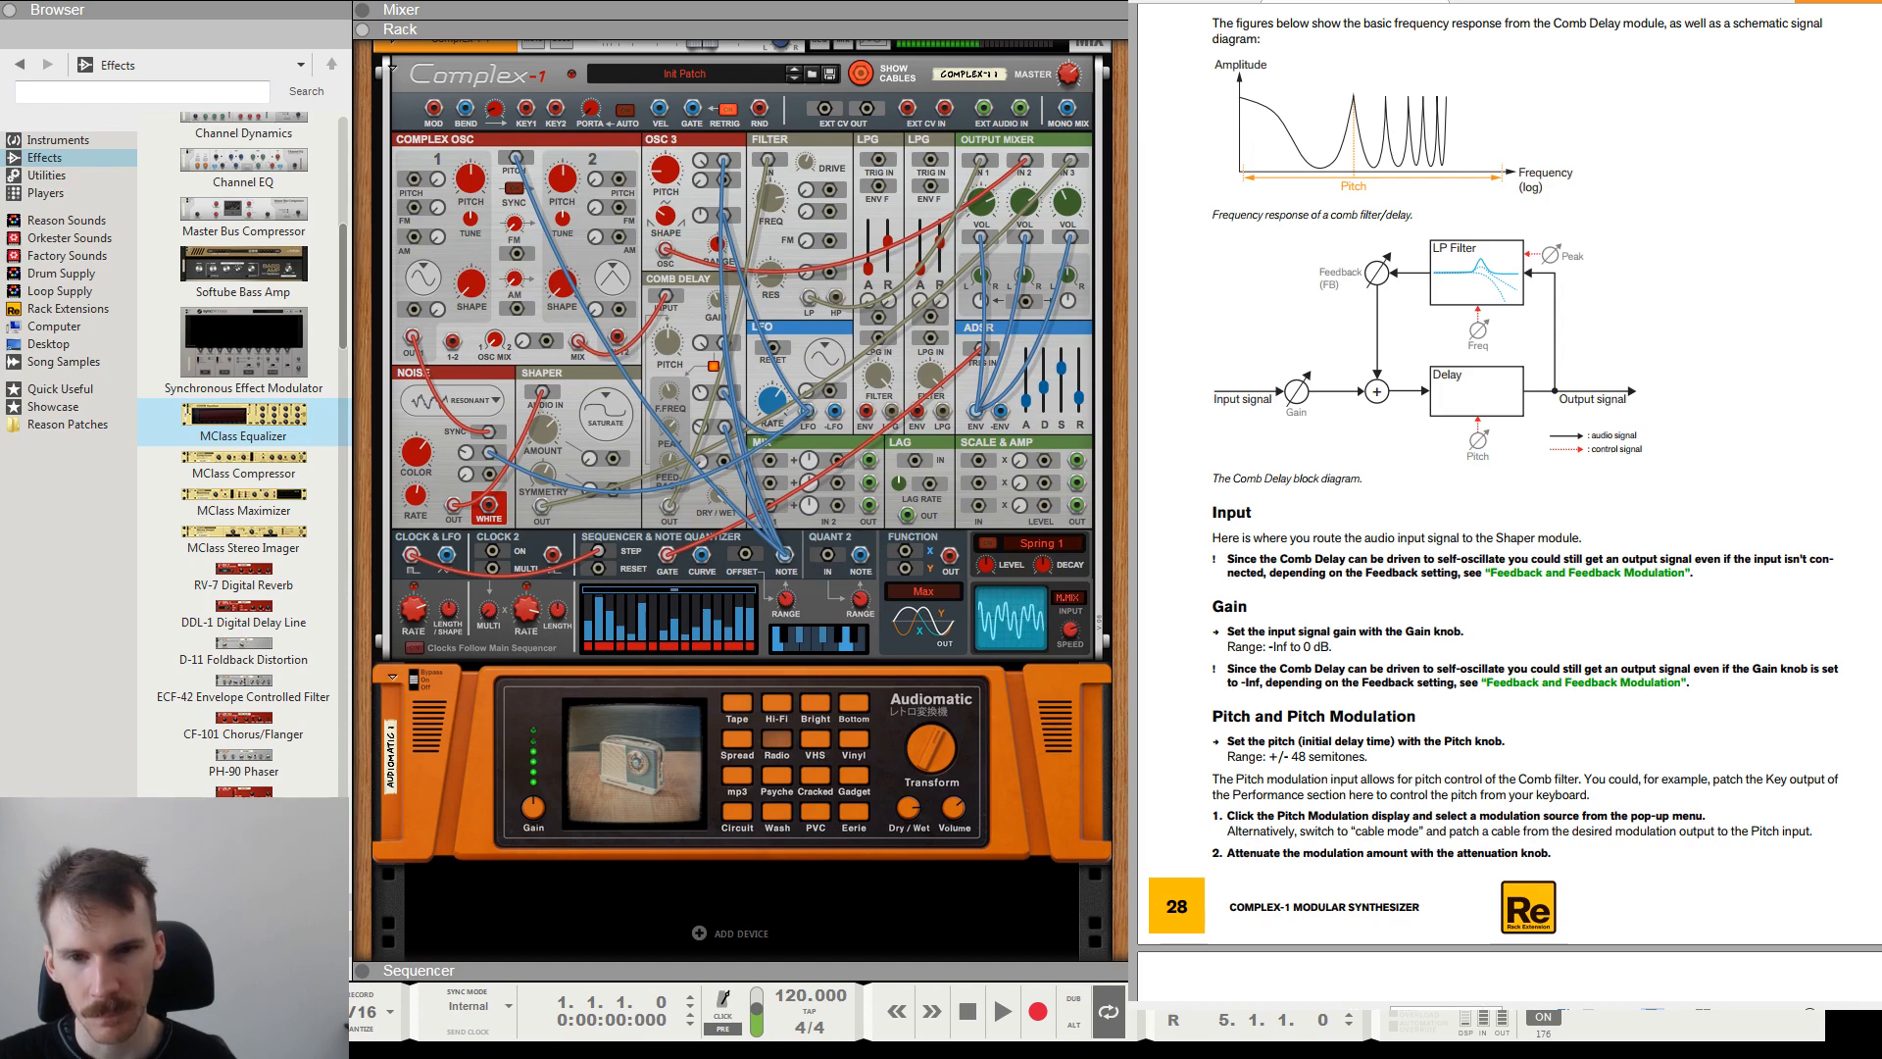
# Try triggering the ADSR from the keyboard Gate output instead of the sequencer, and restore the sequencer Gate connection.
pyautogui.click(669, 556)
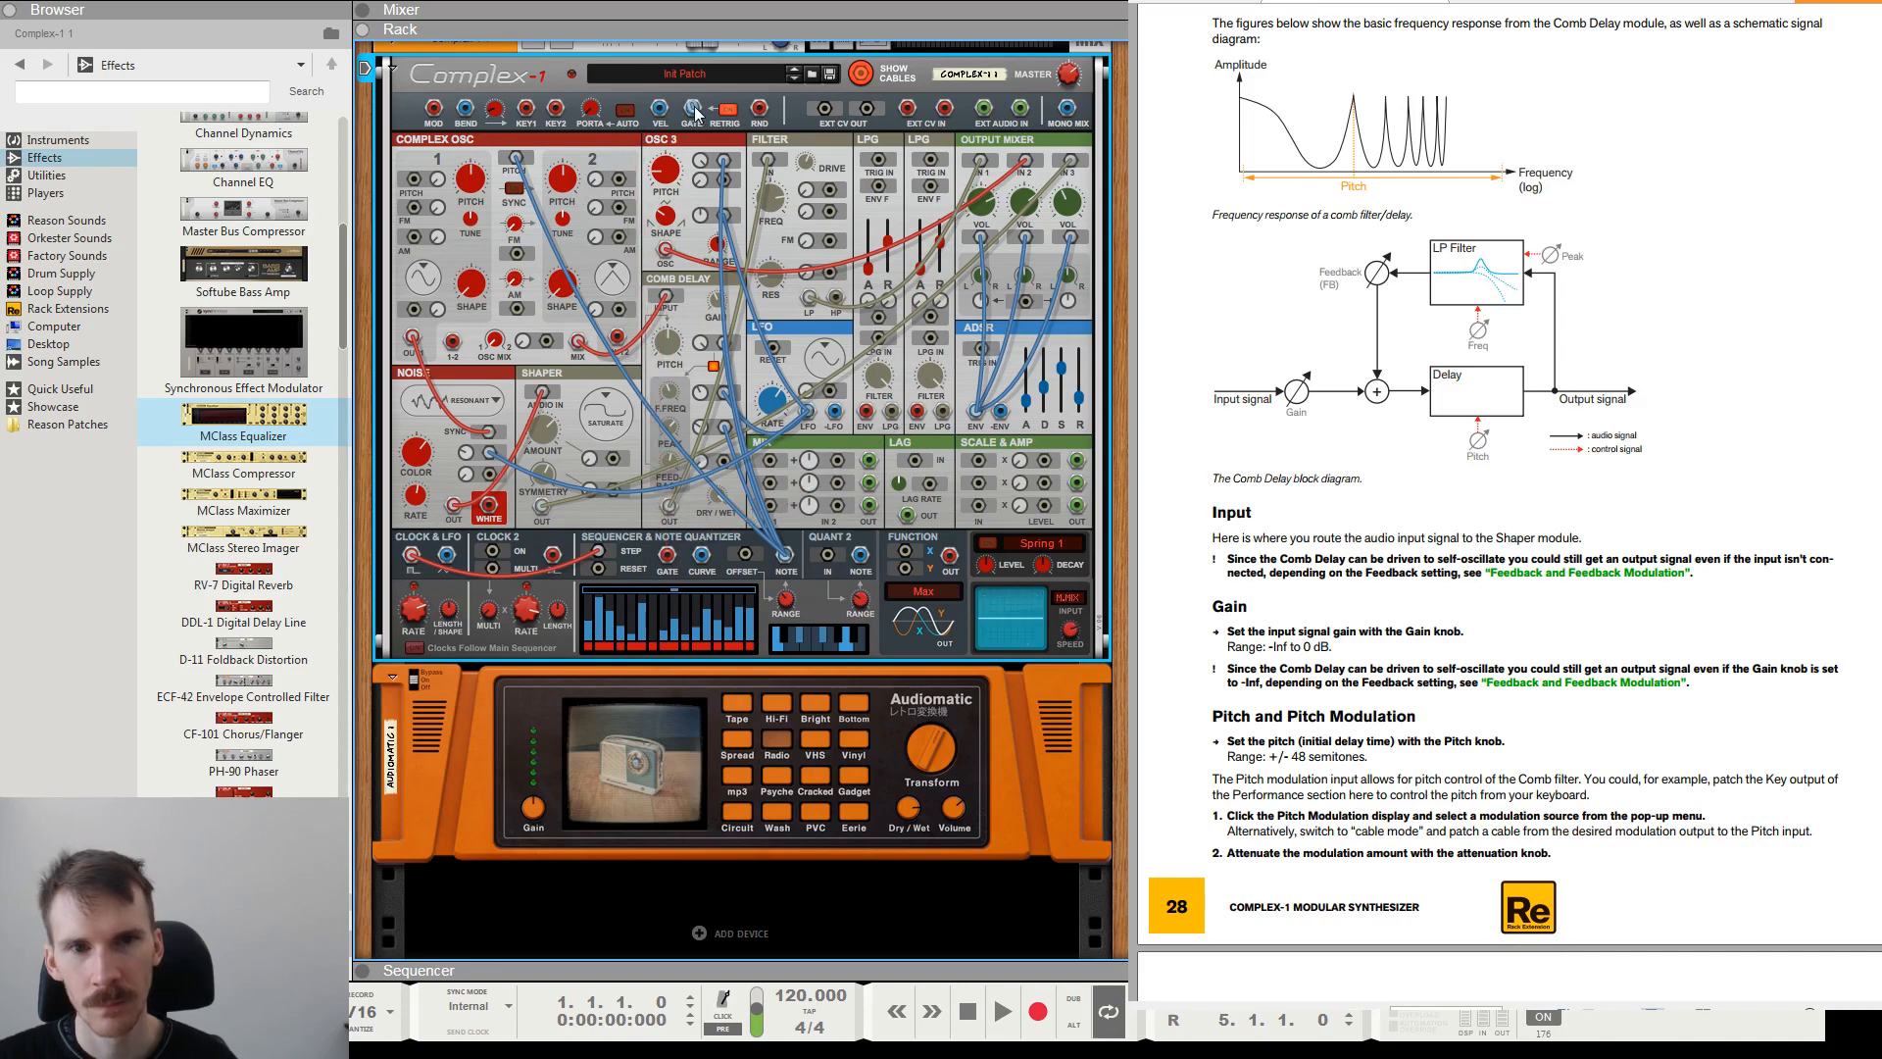
pyautogui.moveTo(695, 111); pyautogui.dragTo(980, 350)
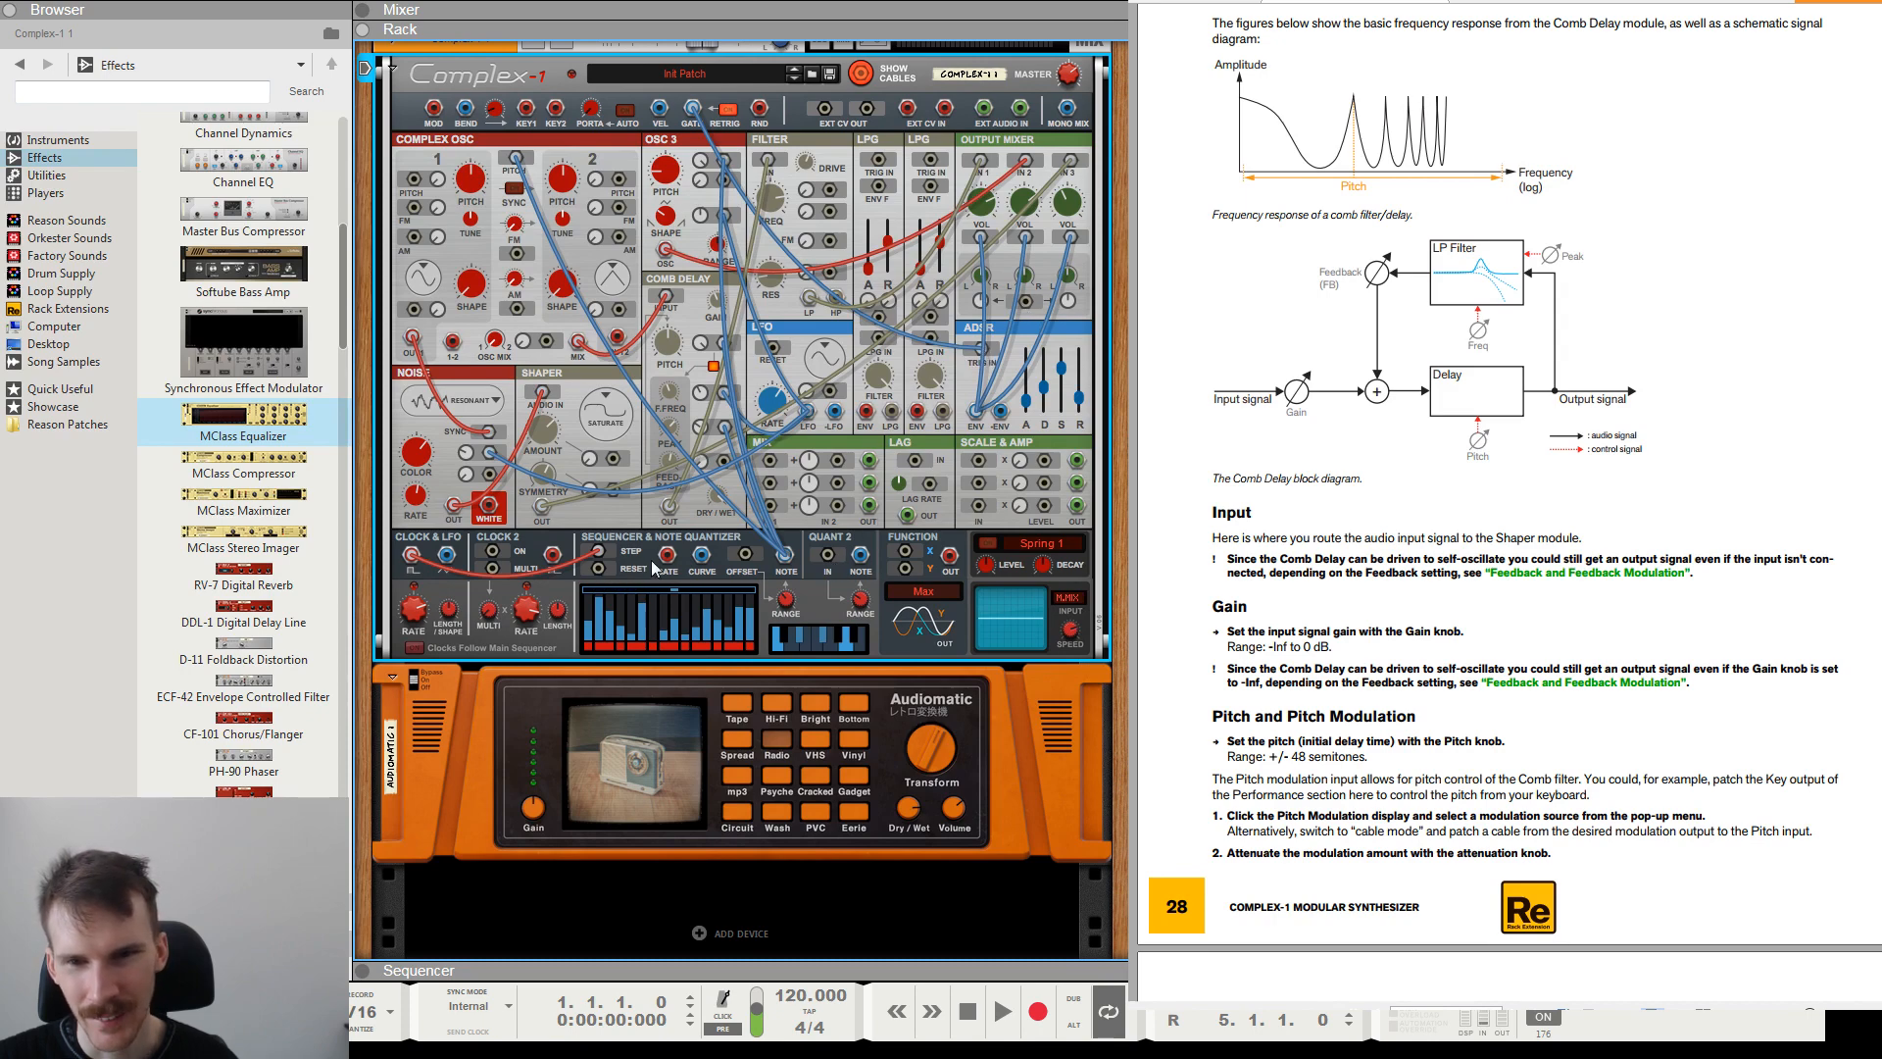
pyautogui.moveTo(667, 554); pyautogui.dragTo(977, 353)
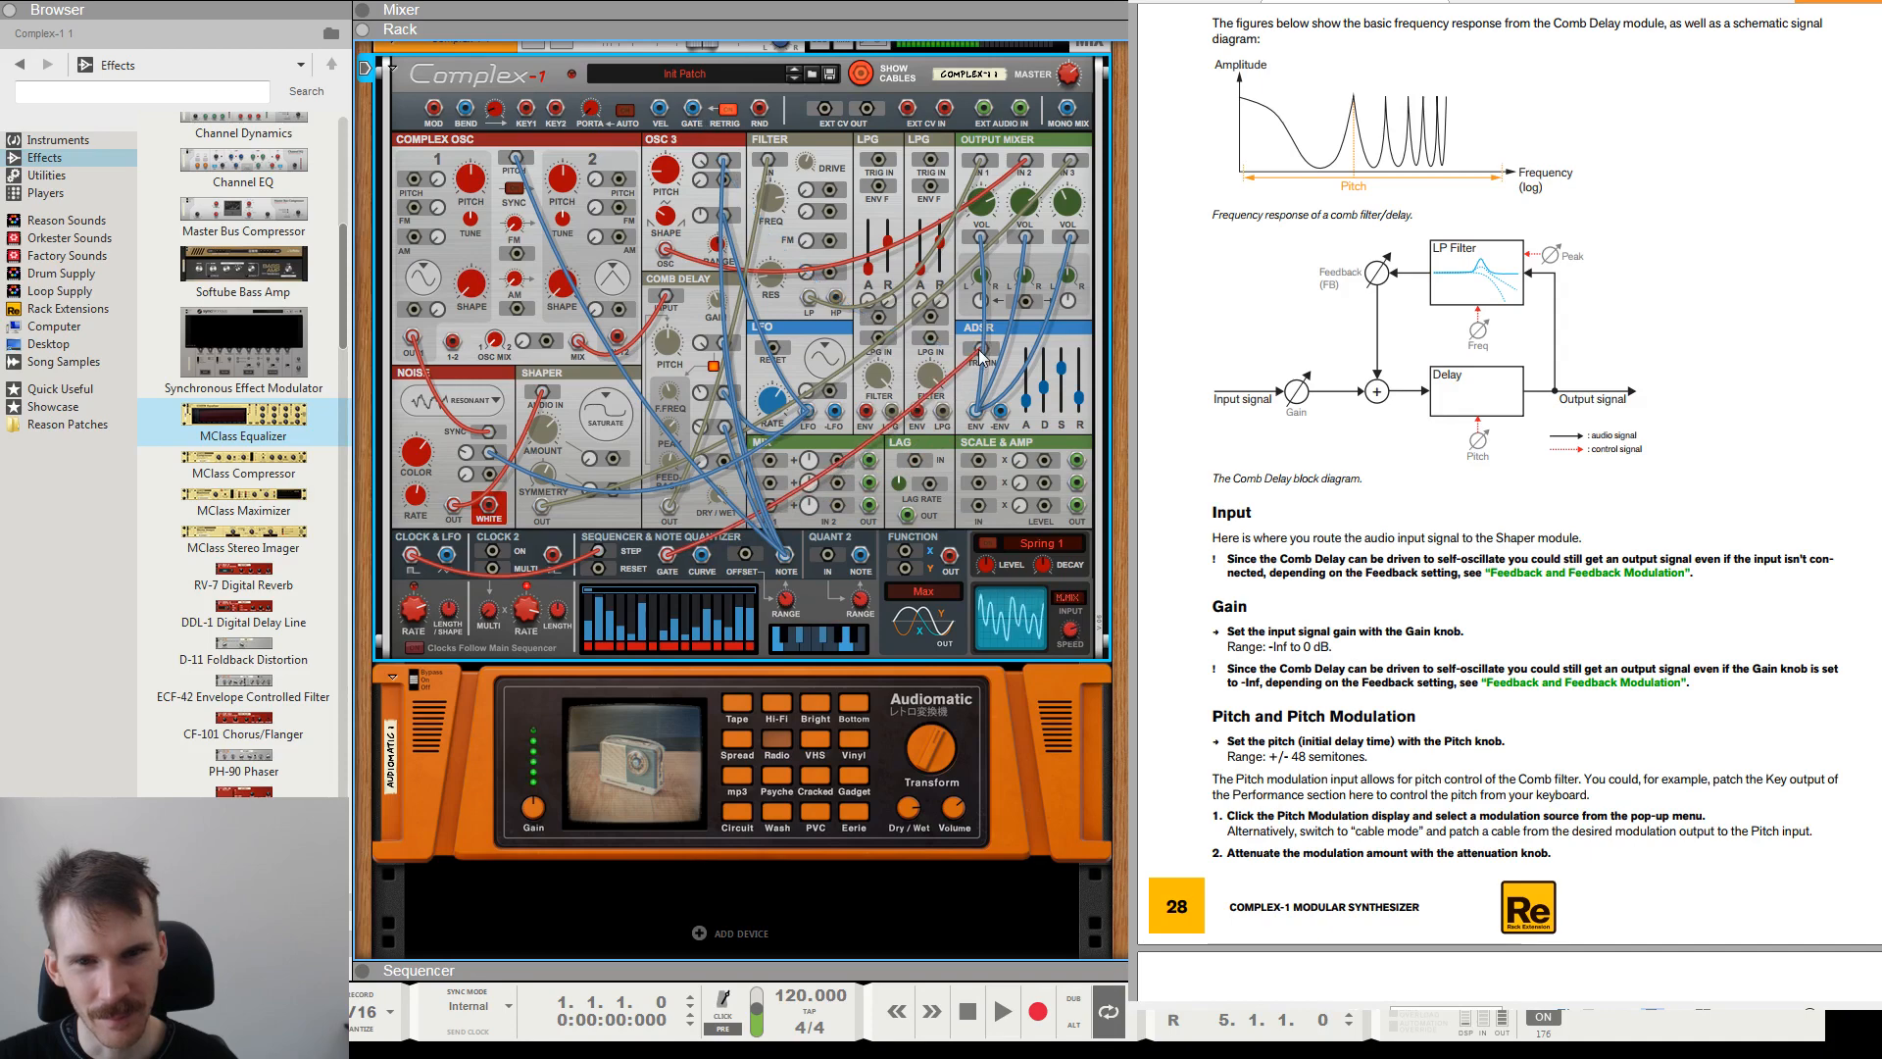